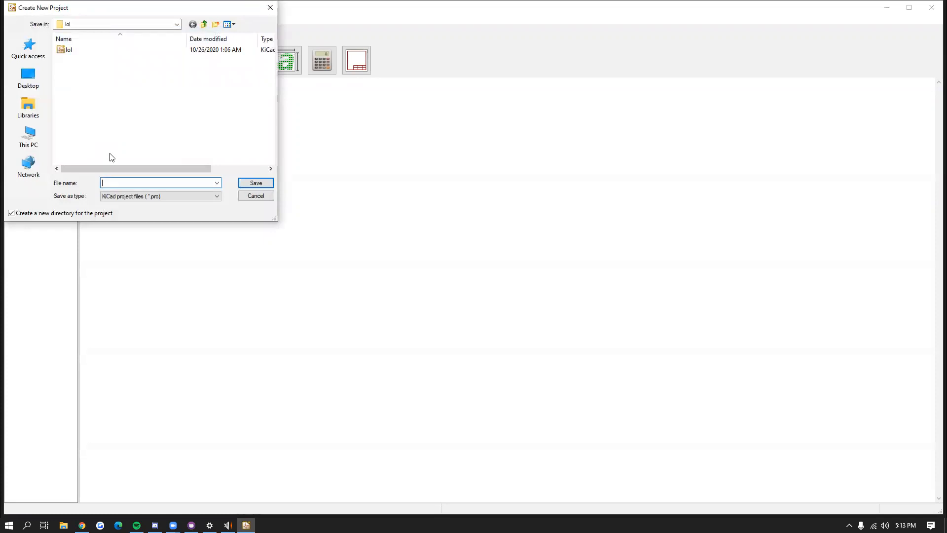
# Step: Create a new KiCad project named test on the Desktop
pyautogui.click(28, 76)
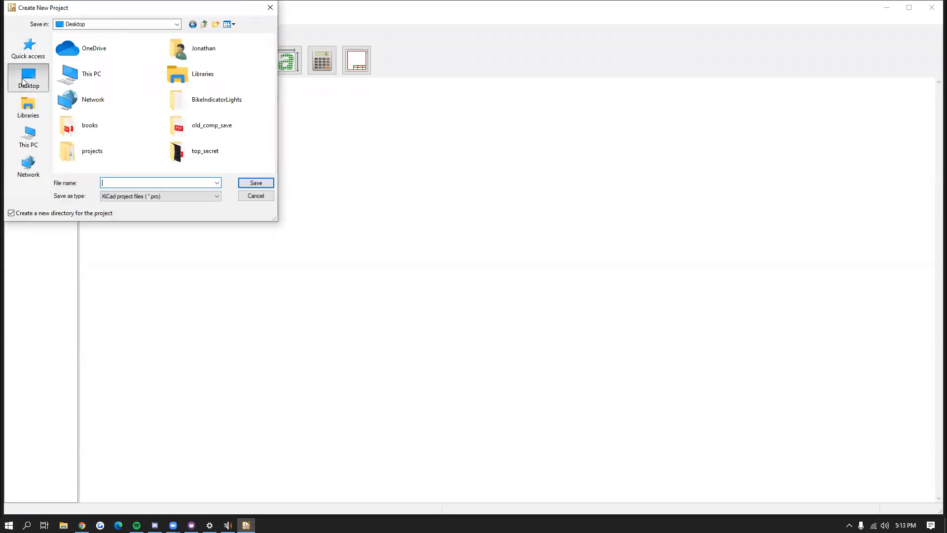
pyautogui.click(158, 183)
pyautogui.write('test')
pyautogui.click(254, 184)
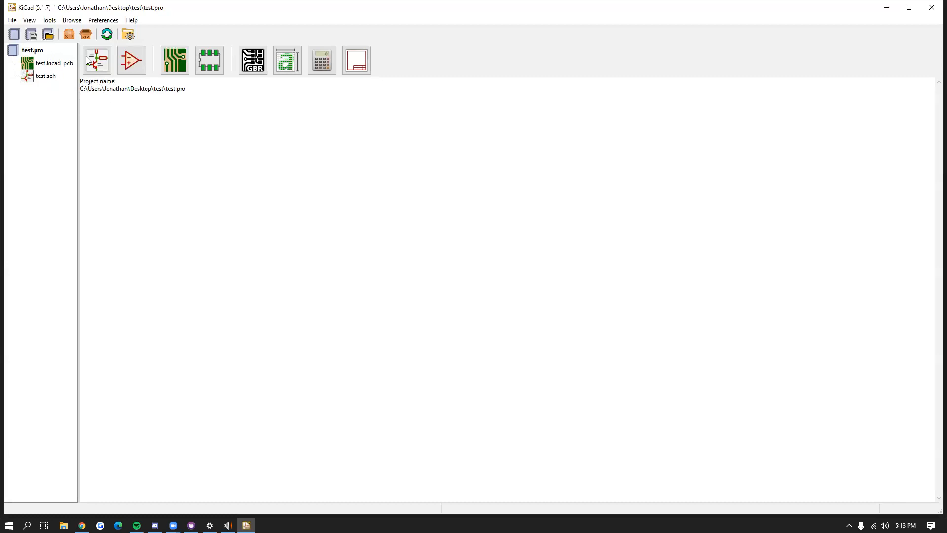
# Step: Open the project's test.sch schematic for editing
pyautogui.click(46, 77)
pyautogui.click(220, 156)
pyautogui.doubleClick(42, 77)
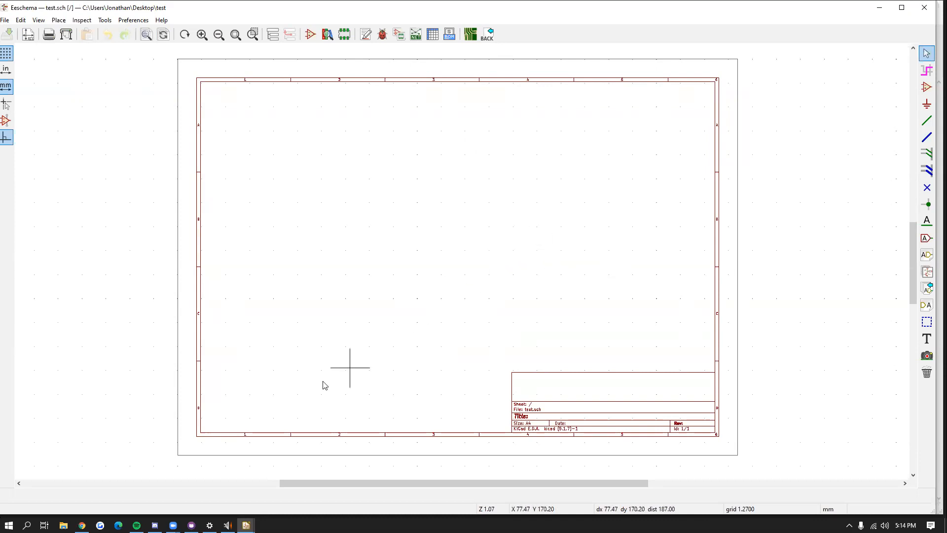
# Step: Switch to Chrome to view the Pro_Micro.sch reference schematic, and return to the empty schematic in Eeschema
pyautogui.hotkey('alt', 'Tab')
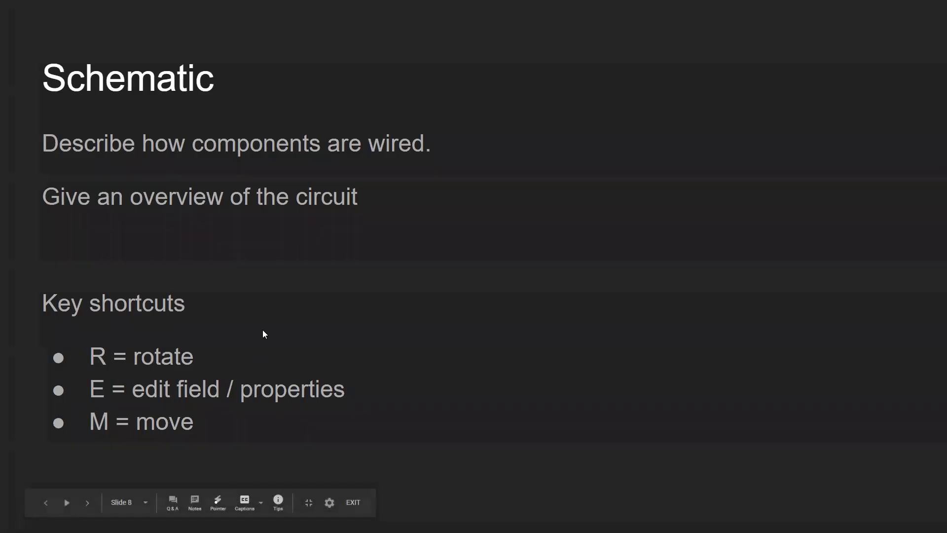
pyautogui.hotkey('alt', 'Tab')
pyautogui.press('Tab')
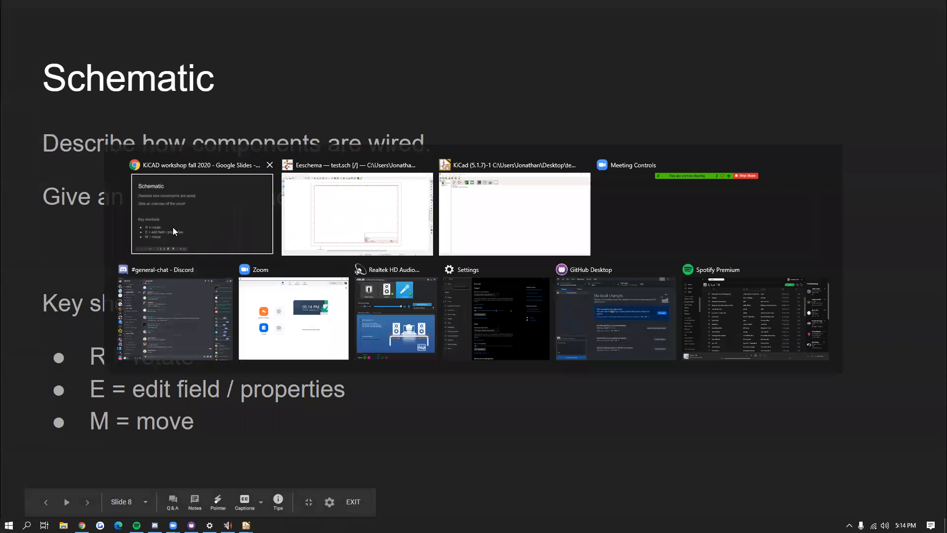
pyautogui.click(173, 227)
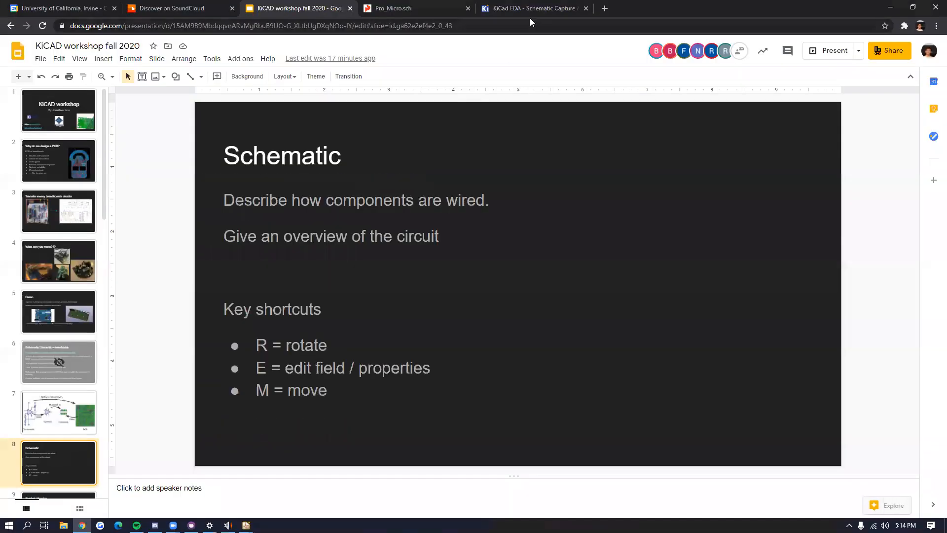
pyautogui.hotkey('ctrl', 'Tab')
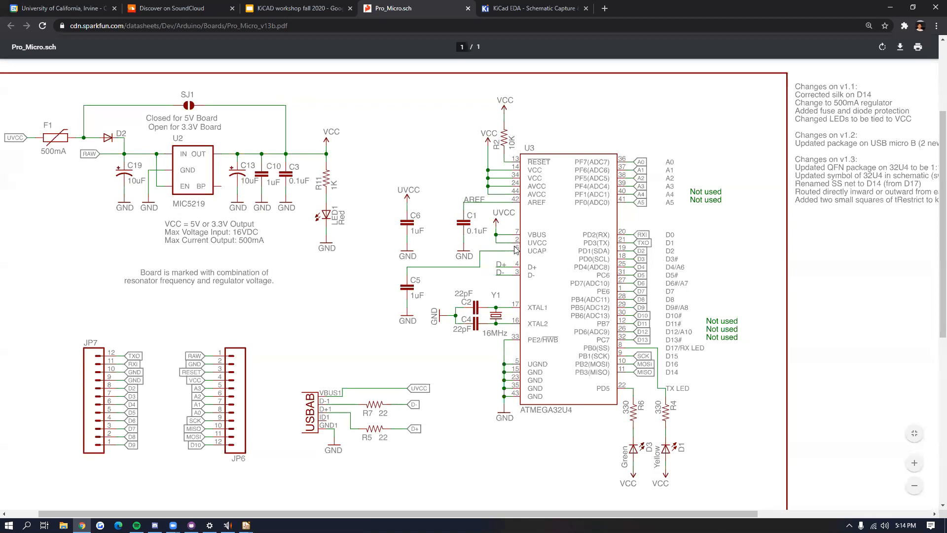
pyautogui.hotkey('alt', 'Tab')
pyautogui.click(362, 231)
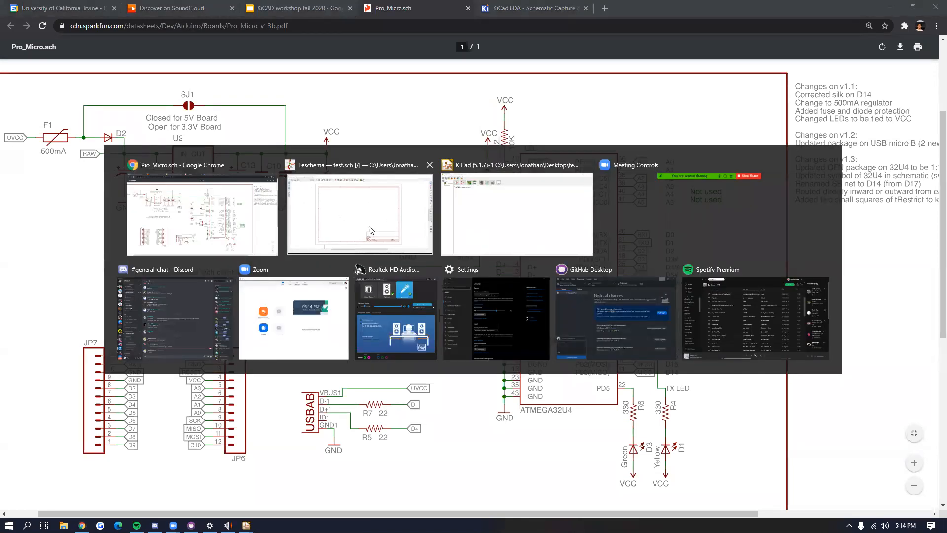
# Step: Start placing a symbol in the upper right of the sheet and browse the library list in the symbol chooser
pyautogui.click(925, 87)
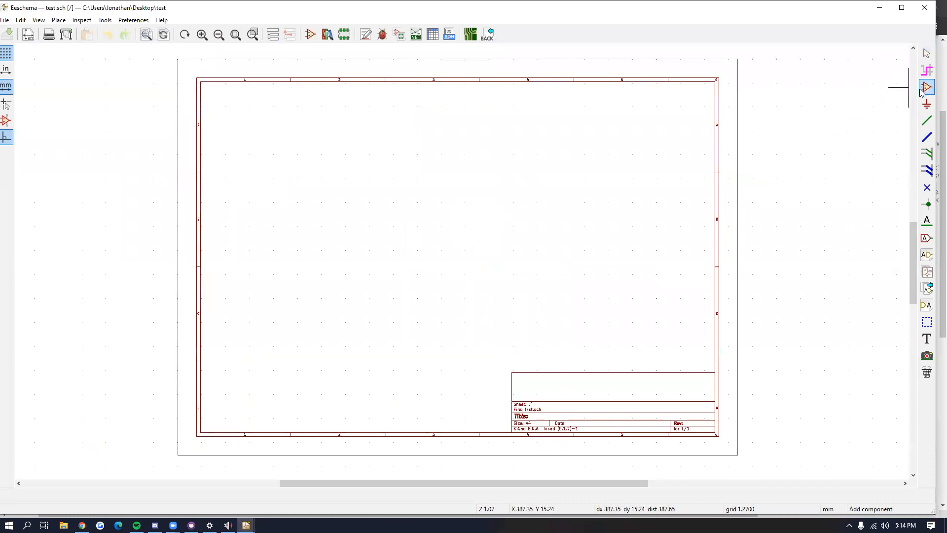
pyautogui.click(611, 168)
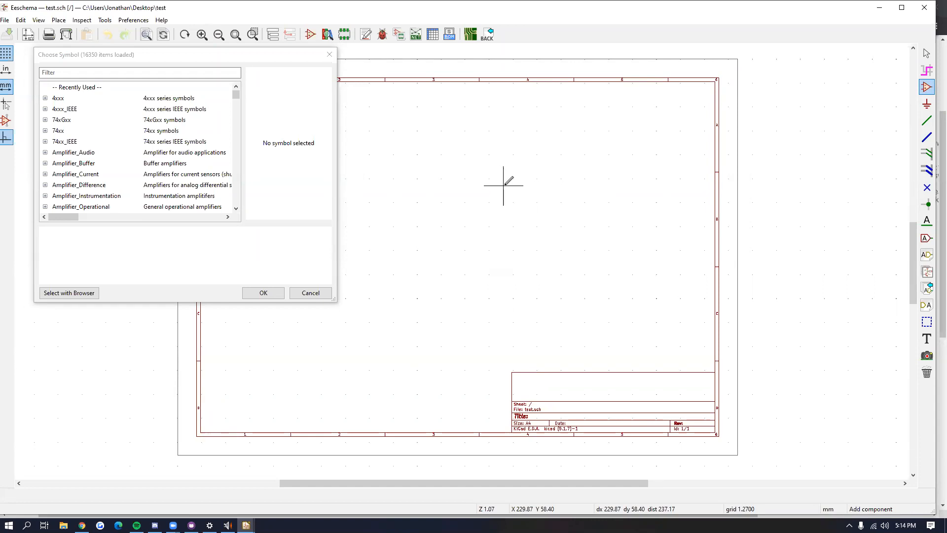
pyautogui.click(180, 75)
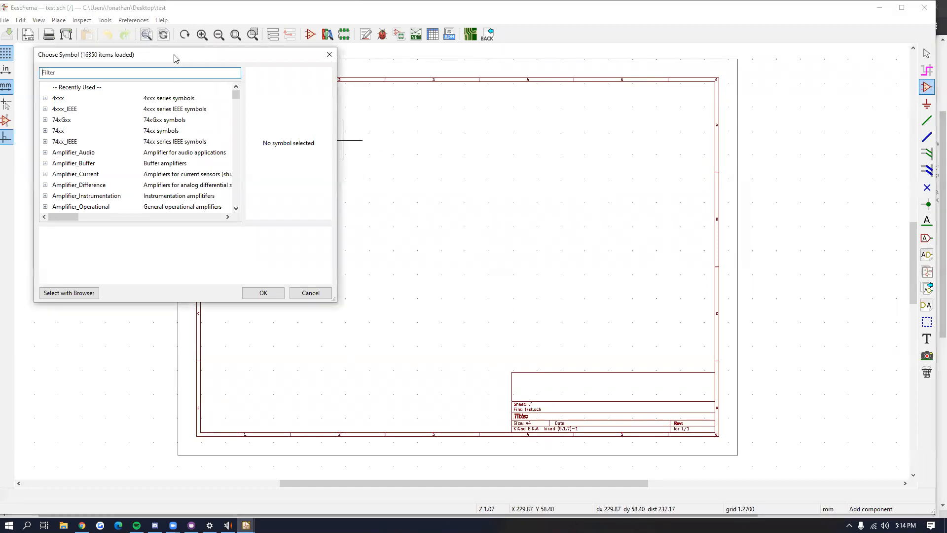
pyautogui.moveTo(174, 58); pyautogui.dragTo(370, 103)
pyautogui.scroll(-5, 375, 160)
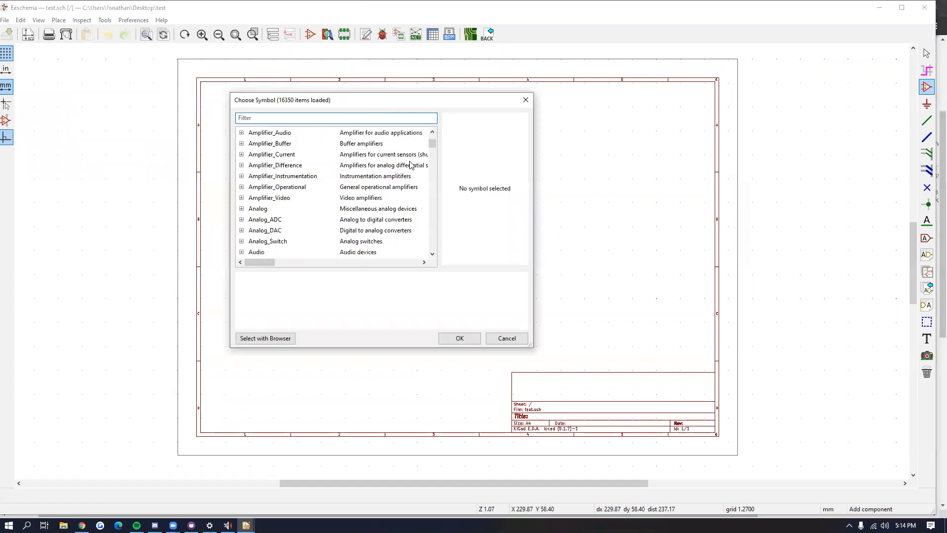
pyautogui.moveTo(433, 149)
pyautogui.mouseDown()
pyautogui.moveTo(434, 252)
pyautogui.moveTo(433, 138)
pyautogui.mouseUp()
pyautogui.click(331, 117)
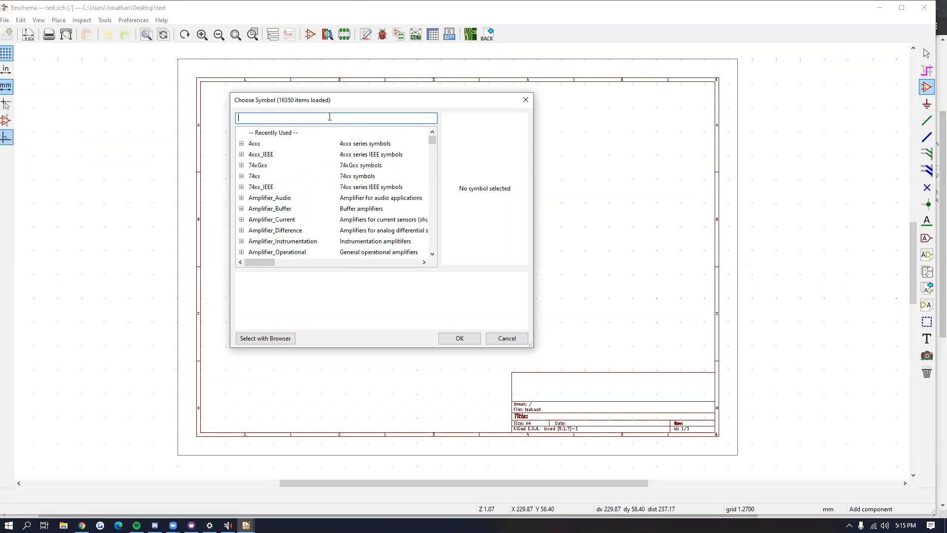
pyautogui.write('at')
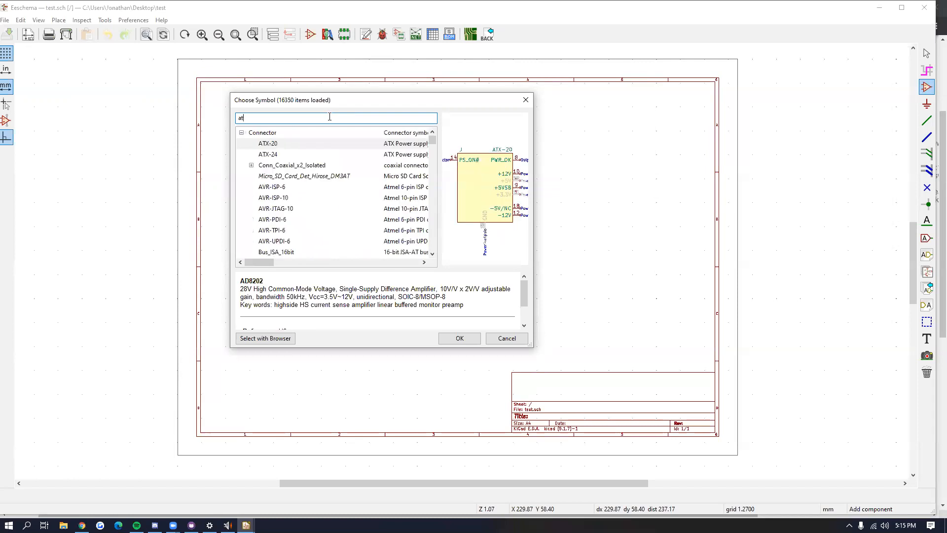
pyautogui.write('mega3')
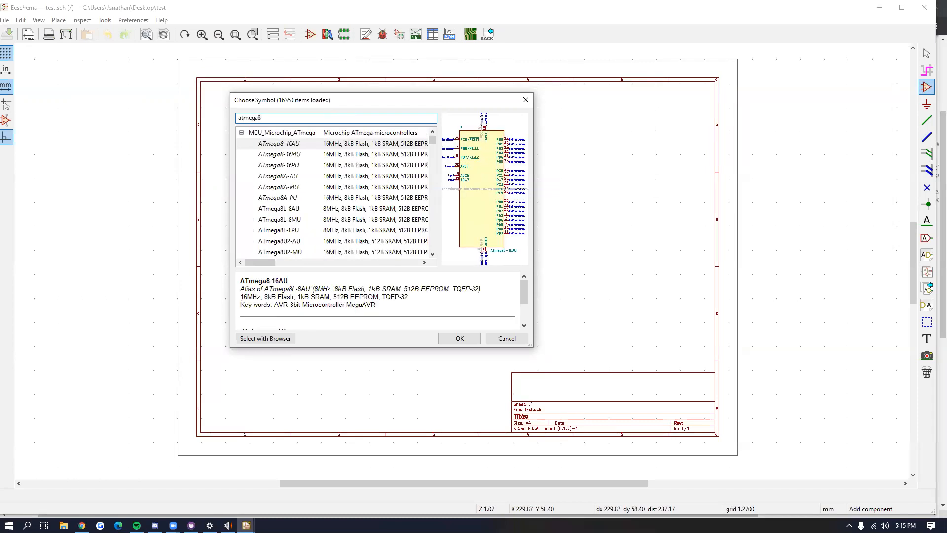
pyautogui.write('2')
pyautogui.press('BackSpace')
pyautogui.press('BackSpace')
pyautogui.press('BackSpace')
pyautogui.press('BackSpace')
pyautogui.press('BackSpace')
pyautogui.press('BackSpace')
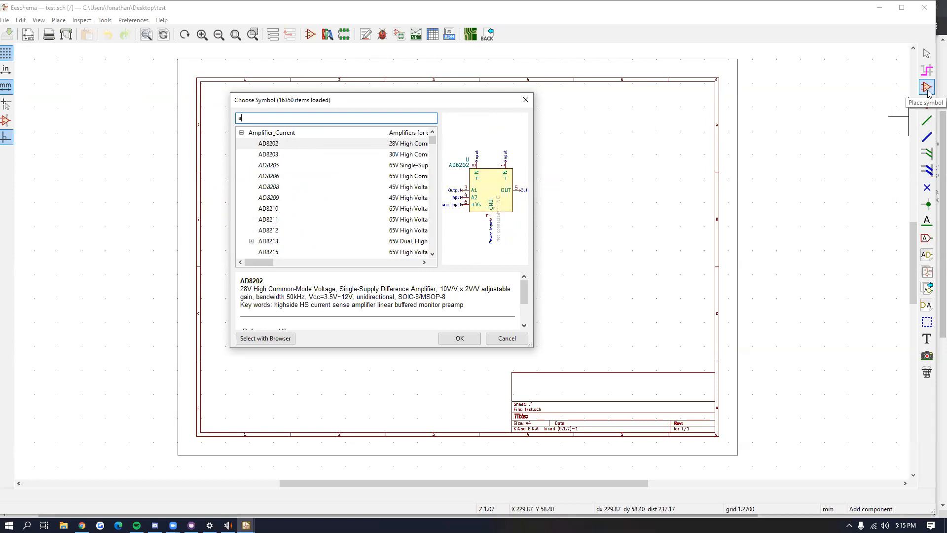
pyautogui.click(730, 9)
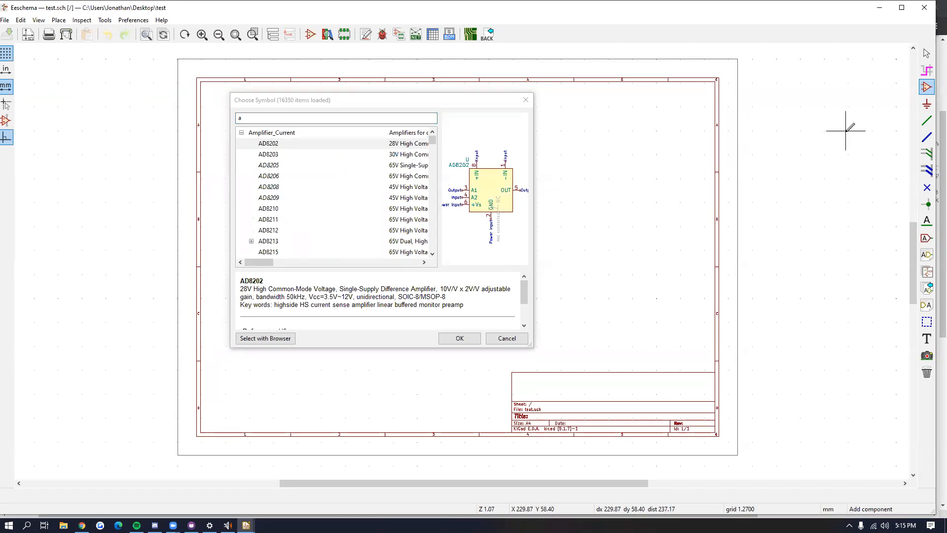
pyautogui.click(342, 118)
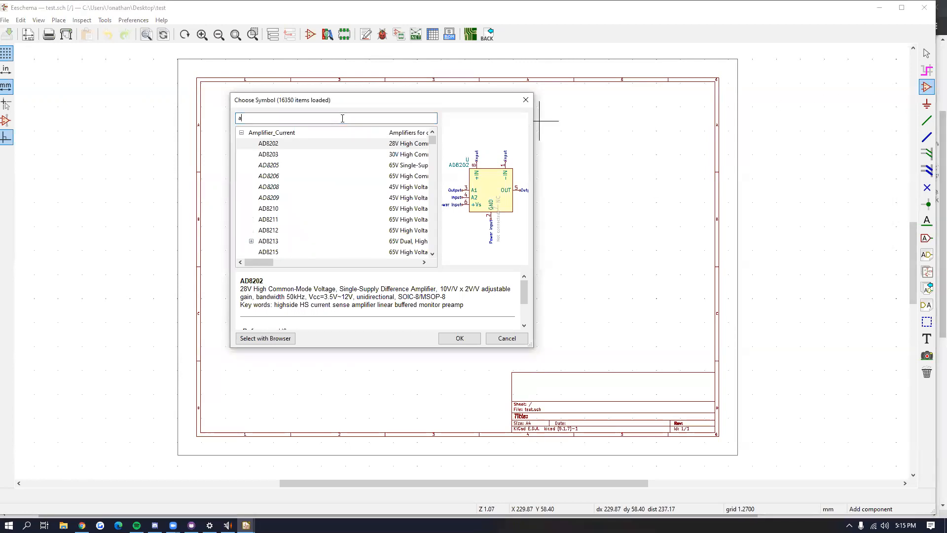
pyautogui.press('BackSpace')
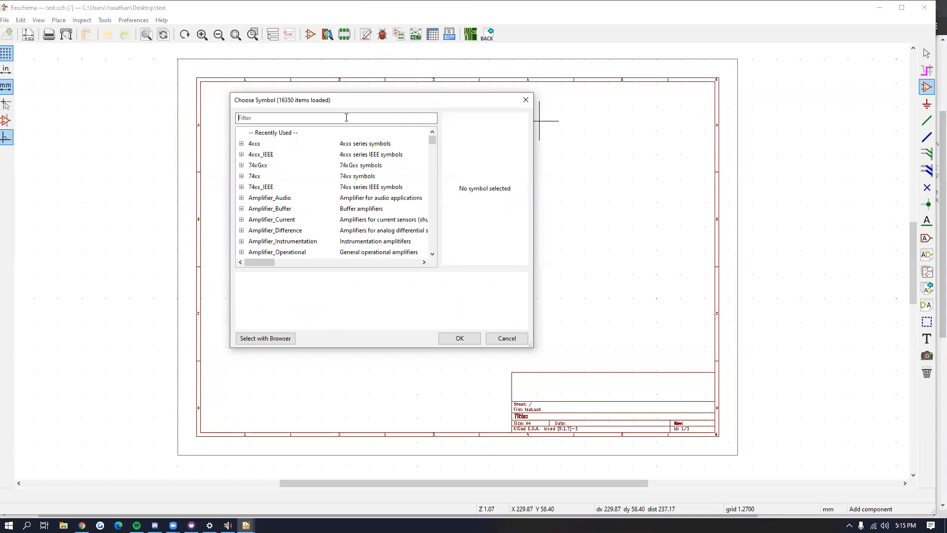
pyautogui.write('A')
pyautogui.press('BackSpace')
pyautogui.write('AT')
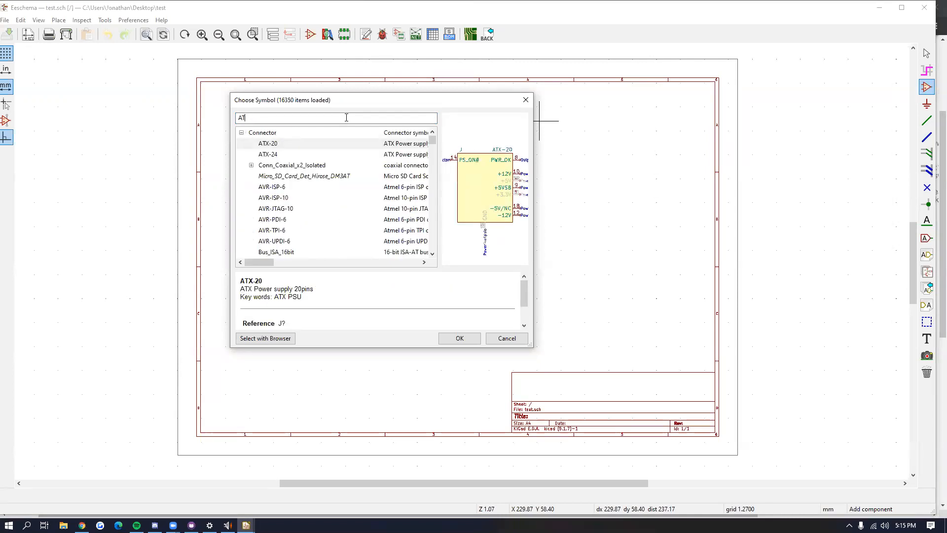
pyautogui.press('BackSpace')
pyautogui.press('BackSpace')
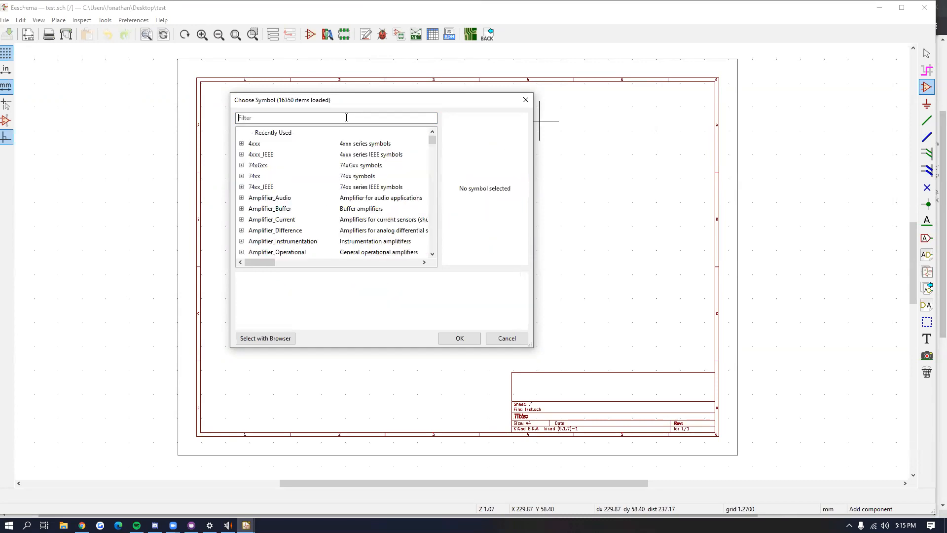
# Step: Filter the symbols for ATmega32u4 and widen the chooser so the full part descriptions can be read
pyautogui.write('AT')
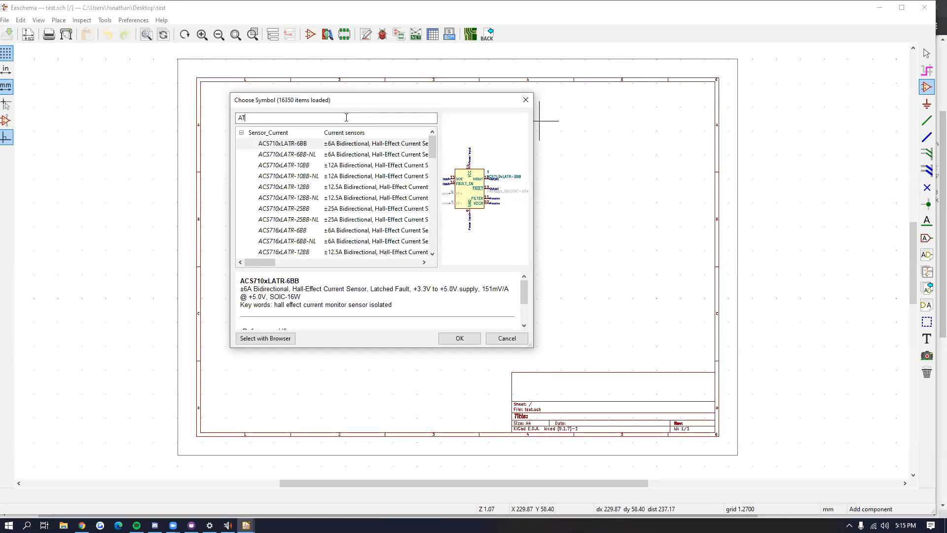
pyautogui.write('mega32u')
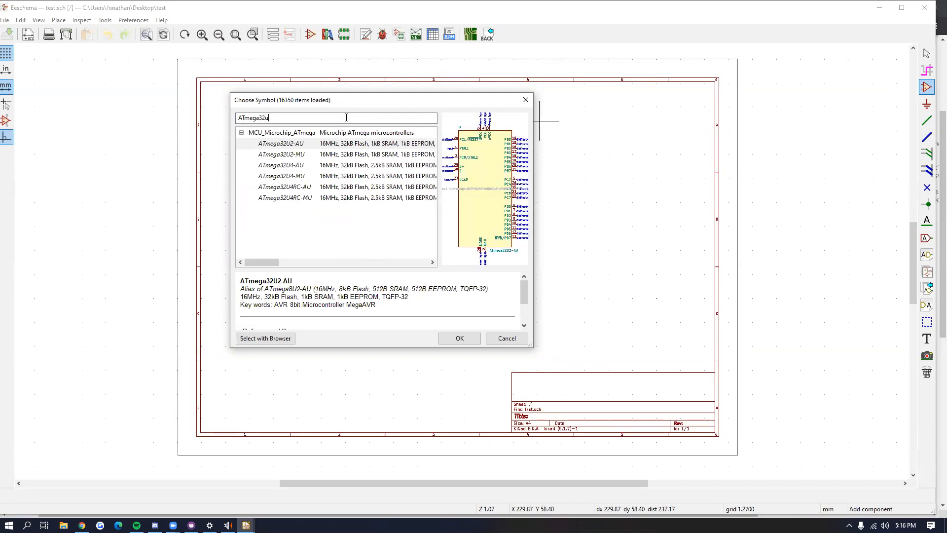
pyautogui.write('4')
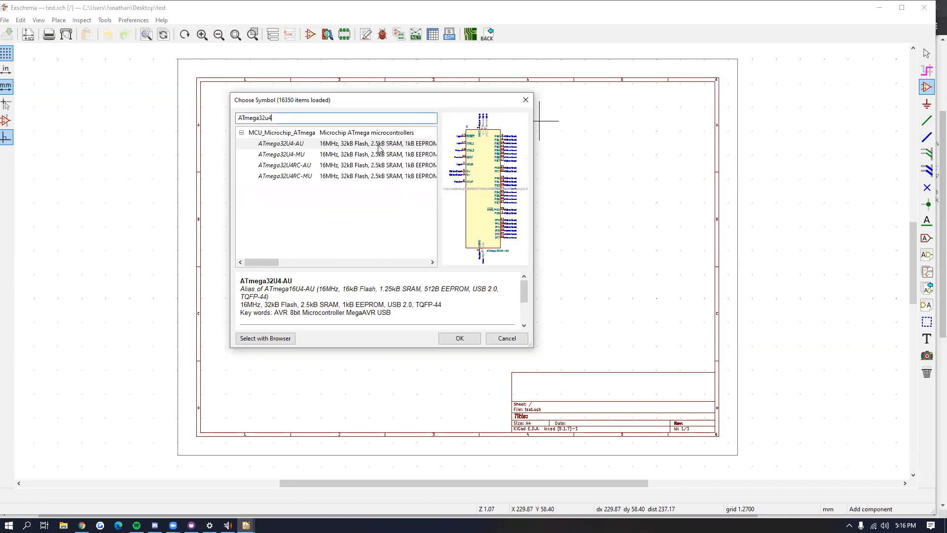
pyautogui.moveTo(433, 101); pyautogui.dragTo(328, 78)
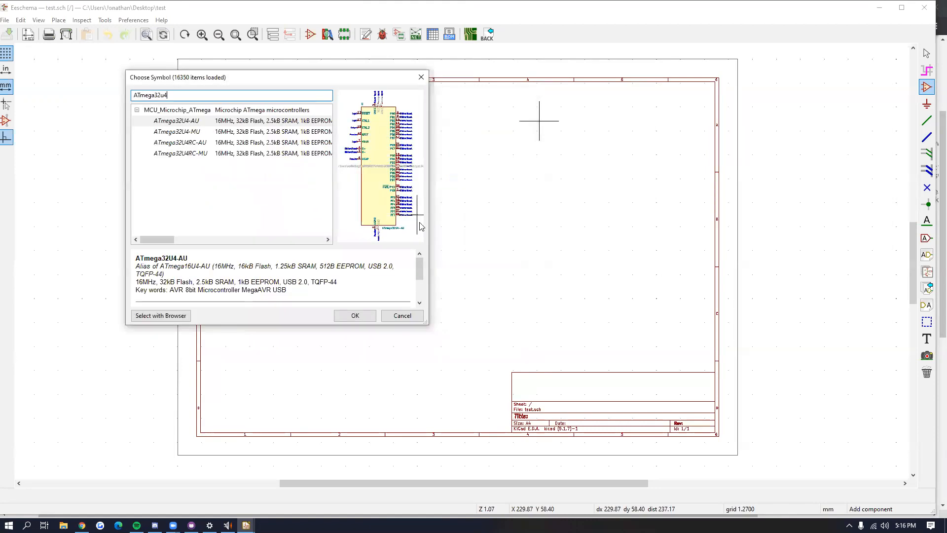
pyautogui.moveTo(428, 191); pyautogui.dragTo(842, 197)
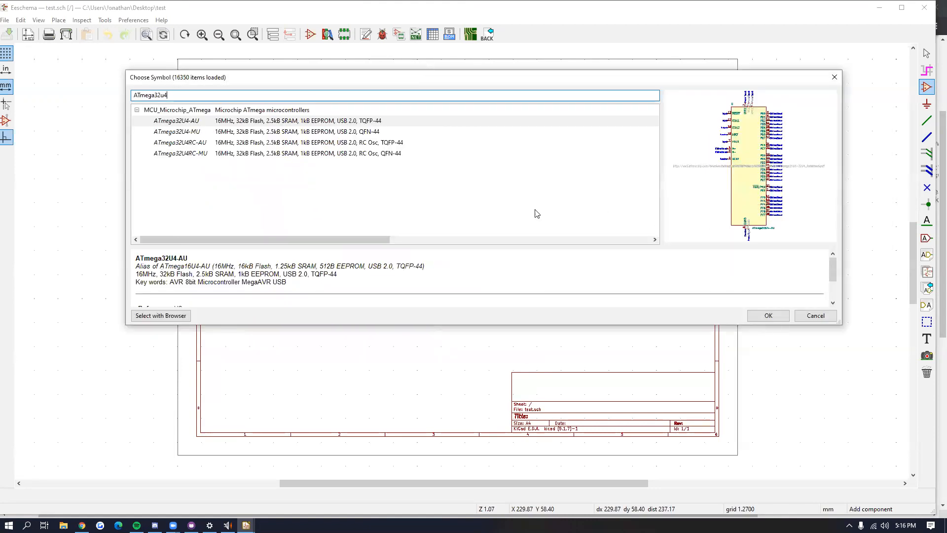
# Step: Choose the ATmega32U4-MU in the QFN-44 package and place it in the upper right of the sheet
pyautogui.click(340, 132)
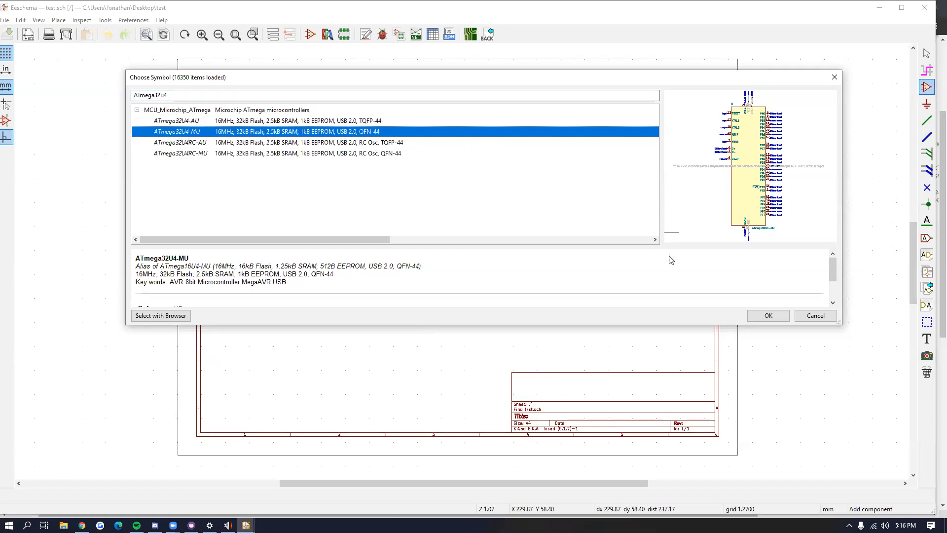
pyautogui.click(768, 314)
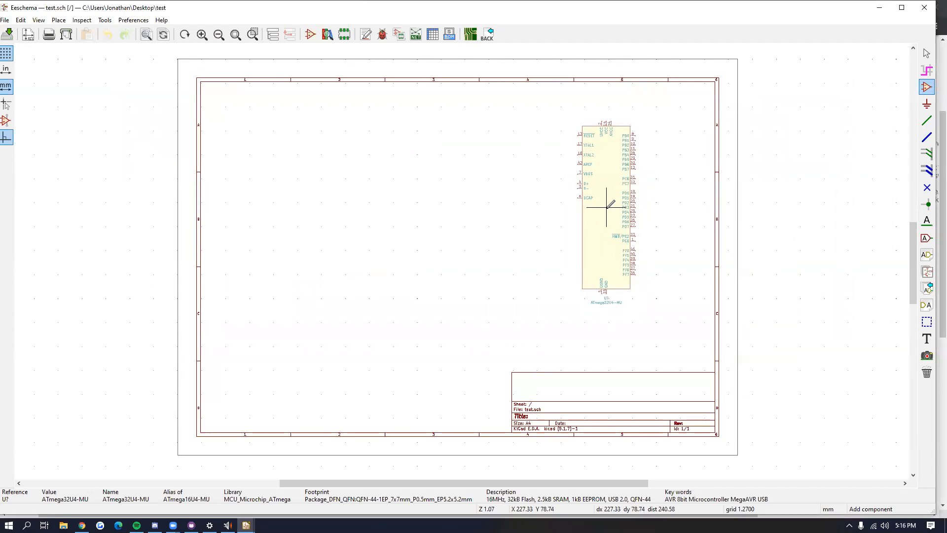
pyautogui.click(606, 200)
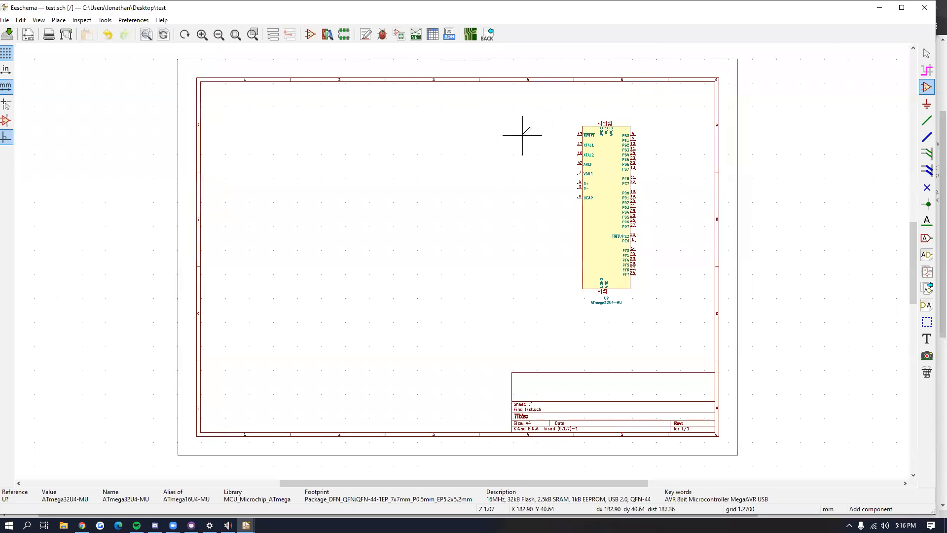
# Step: Check the Pro_Micro reference in Chrome, return to Eeschema, and browse the symbol libraries for a part left of the microcontroller
pyautogui.hotkey('alt', 'Tab')
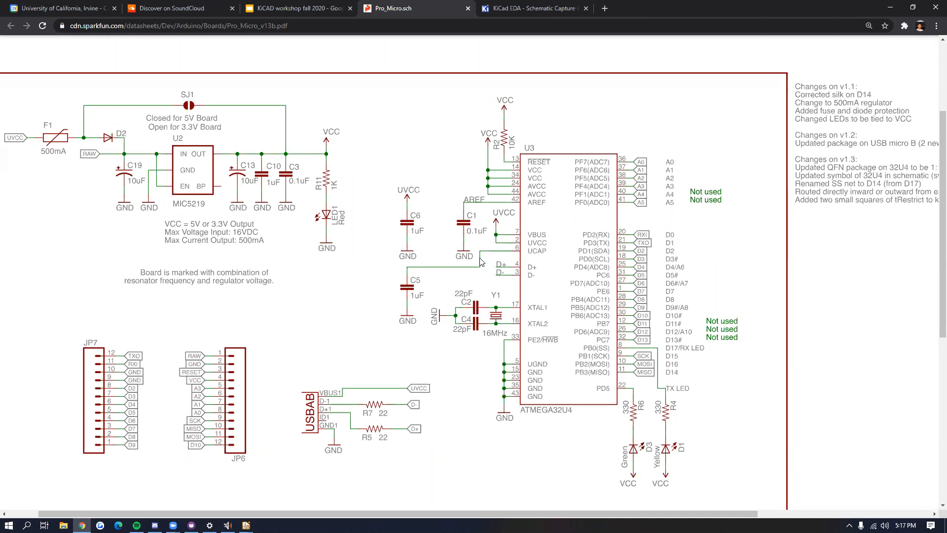
pyautogui.hotkey('alt', 'Tab')
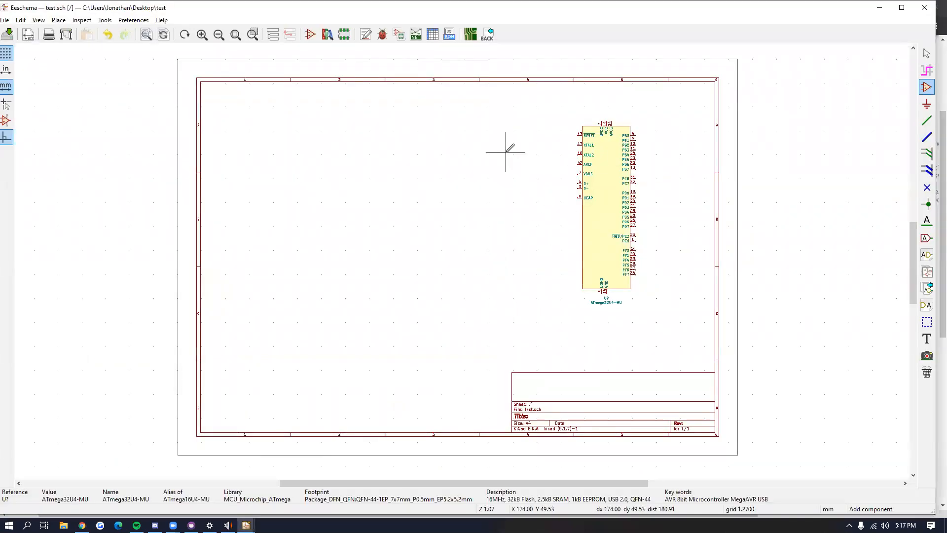
pyautogui.click(505, 152)
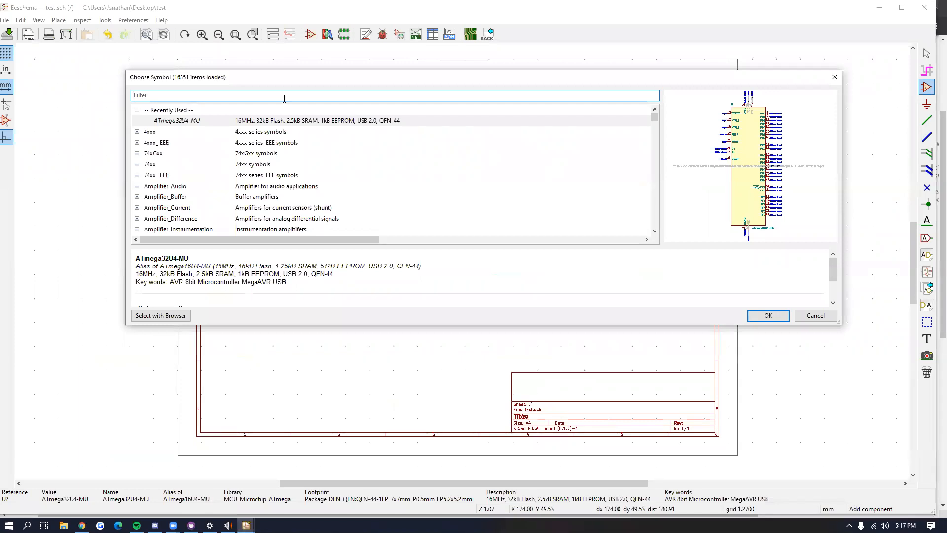
pyautogui.scroll(-7, 153, 158)
pyautogui.scroll(1, 153, 157)
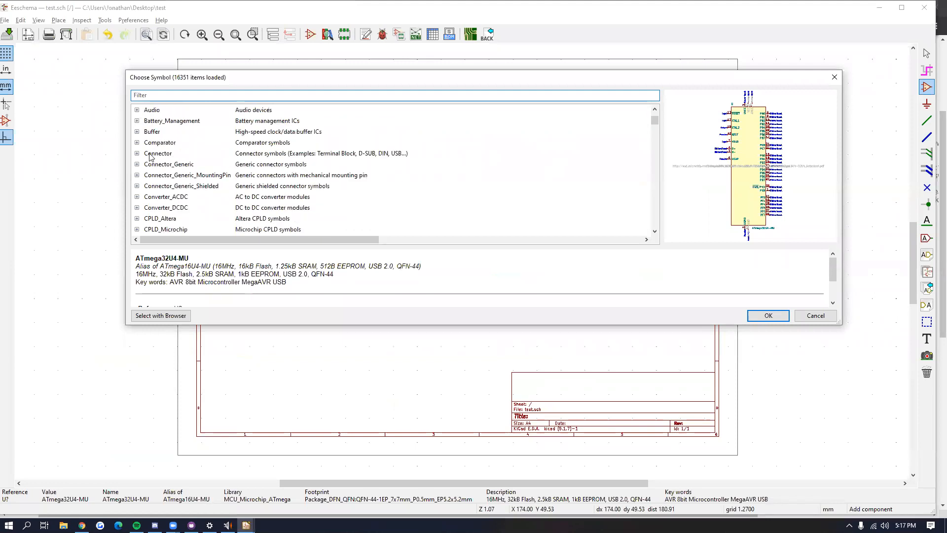
pyautogui.scroll(-2, 154, 161)
pyautogui.scroll(-5, 154, 161)
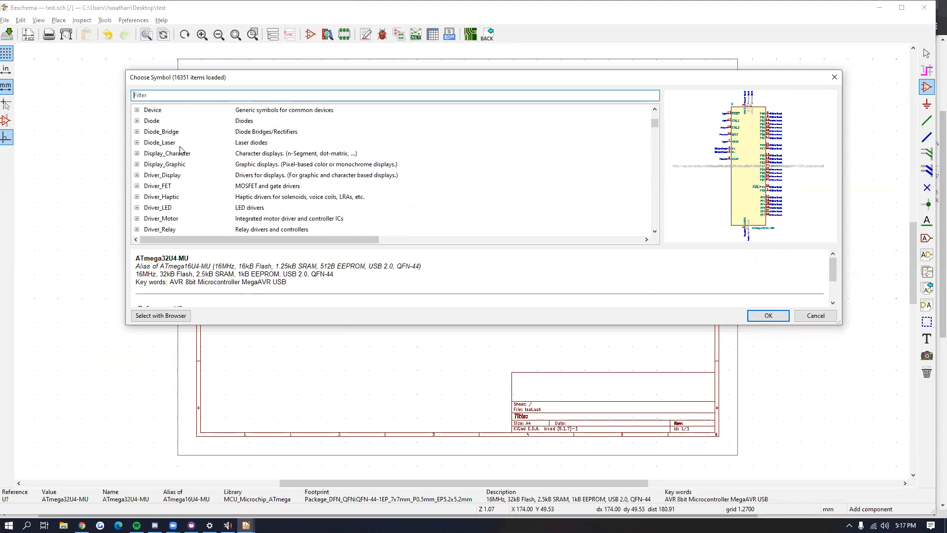
# Step: Filter the symbols for C and place the unpolarized capacitor from the Device library left of the microcontroller
pyautogui.click(181, 94)
pyautogui.write('C')
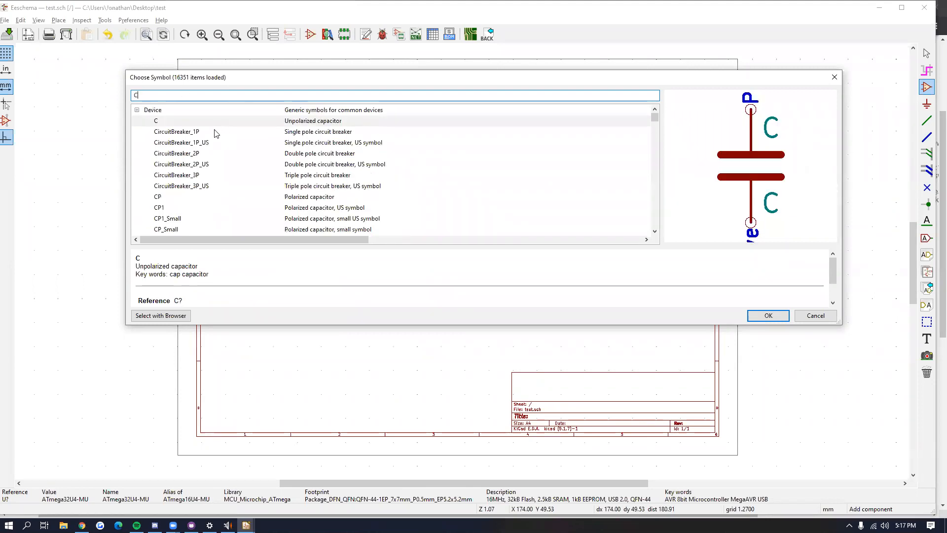
pyautogui.click(312, 123)
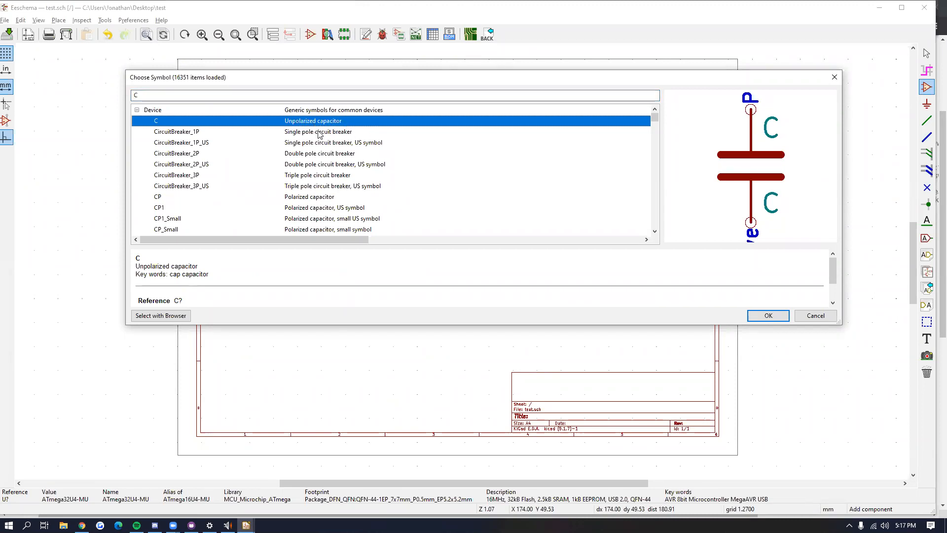
pyautogui.click(768, 315)
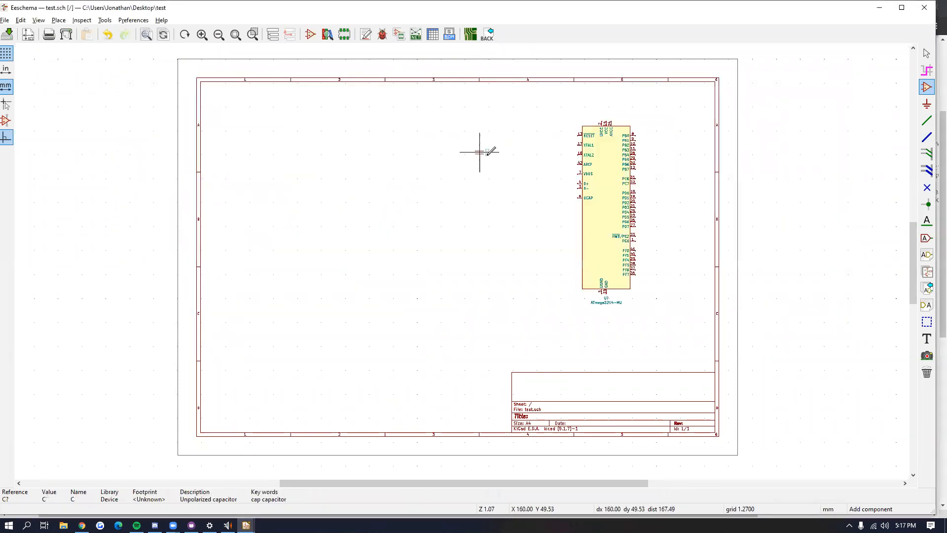
pyautogui.click(484, 154)
# Step: Add the Device library's resistor R just left of the capacitor
pyautogui.click(447, 154)
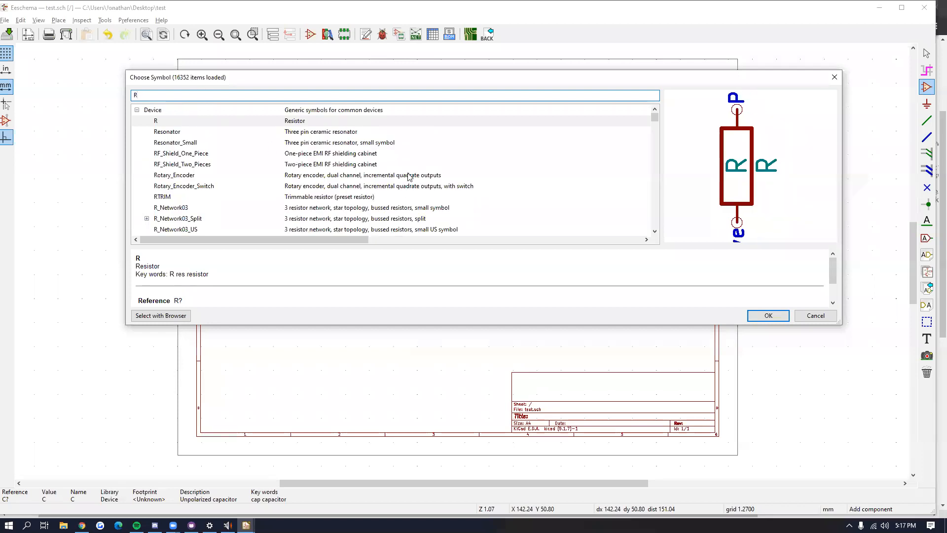
pyautogui.click(769, 316)
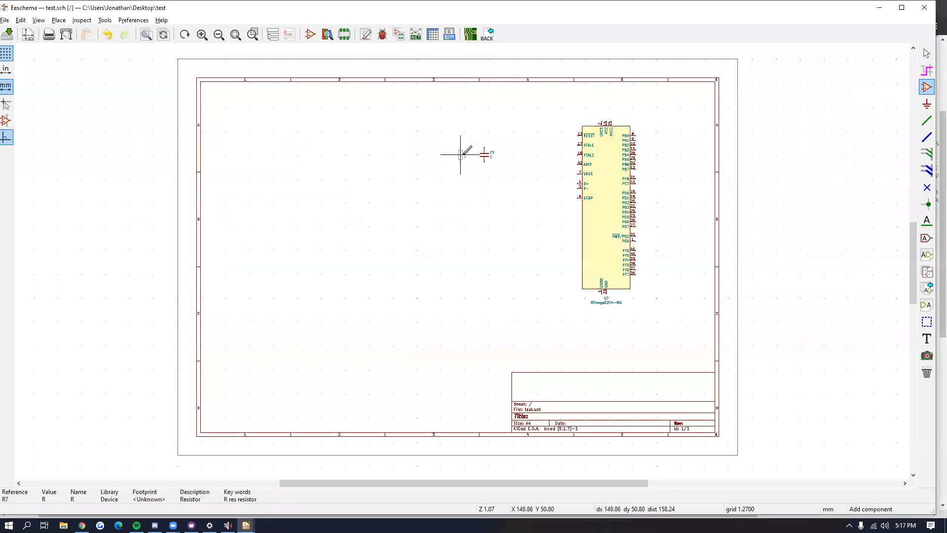
pyautogui.click(465, 154)
pyautogui.scroll(4, 465, 155)
pyautogui.scroll(-2, 462, 261)
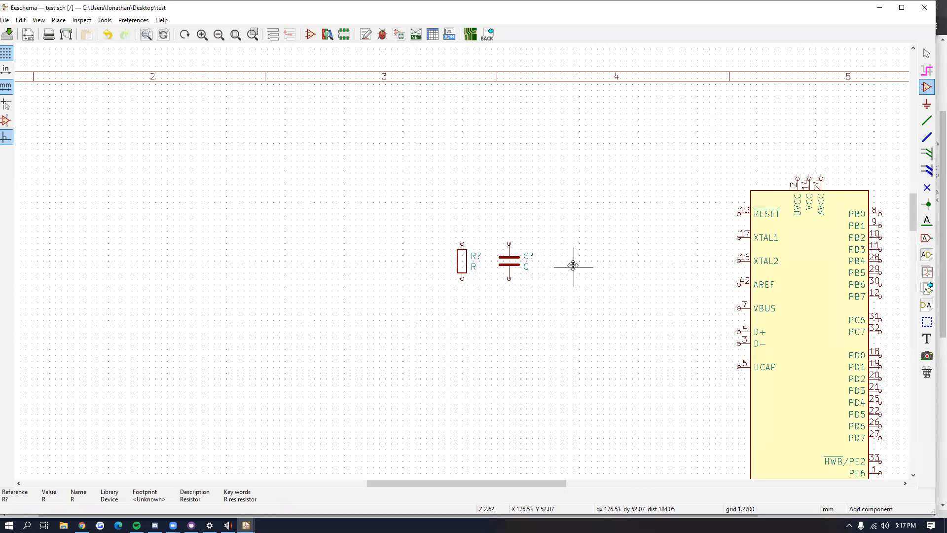
pyautogui.moveTo(573, 265); pyautogui.dragTo(457, 211, button='middle')
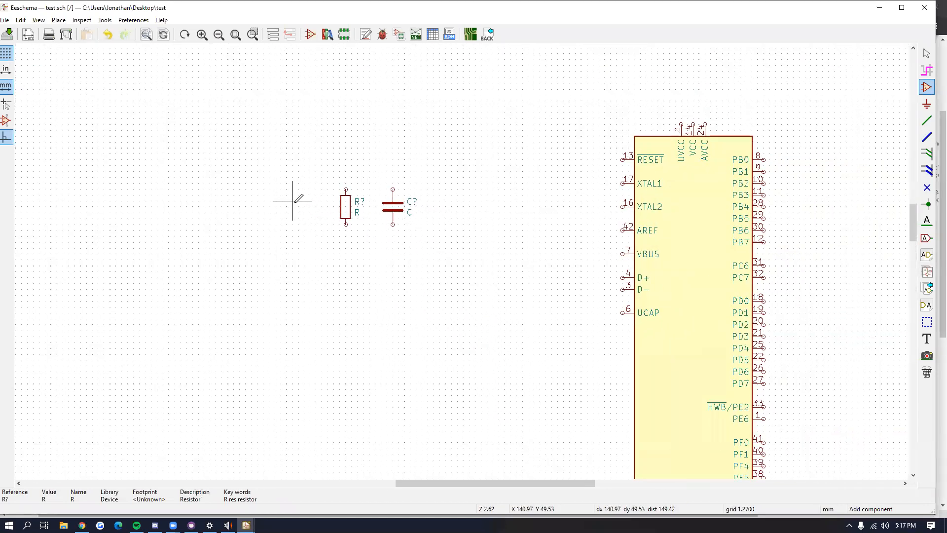
pyautogui.scroll(-1, 292, 200)
# Step: Start placing a symbol in the upper left of the sheet and filter the library for usb_b
pyautogui.moveTo(417, 241); pyautogui.dragTo(667, 203, button='middle')
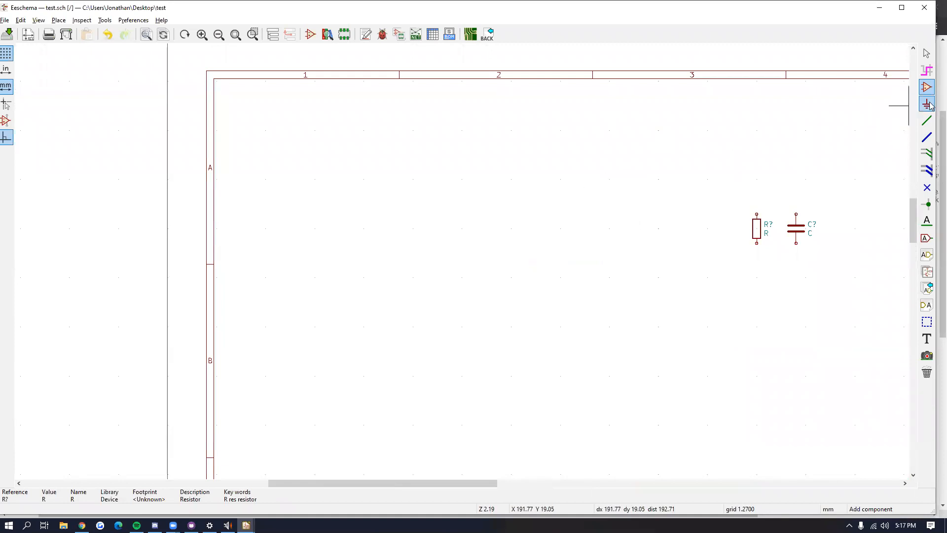
pyautogui.click(466, 174)
pyautogui.write('micro')
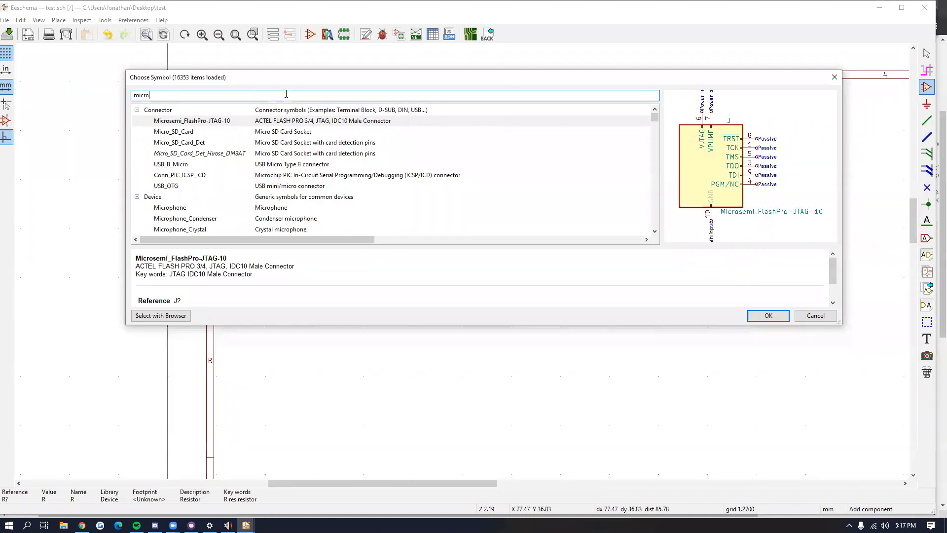
pyautogui.press('BackSpace')
pyautogui.press('BackSpace')
pyautogui.press('BackSpace')
pyautogui.press('BackSpace')
pyautogui.press('BackSpace')
pyautogui.write('usb')
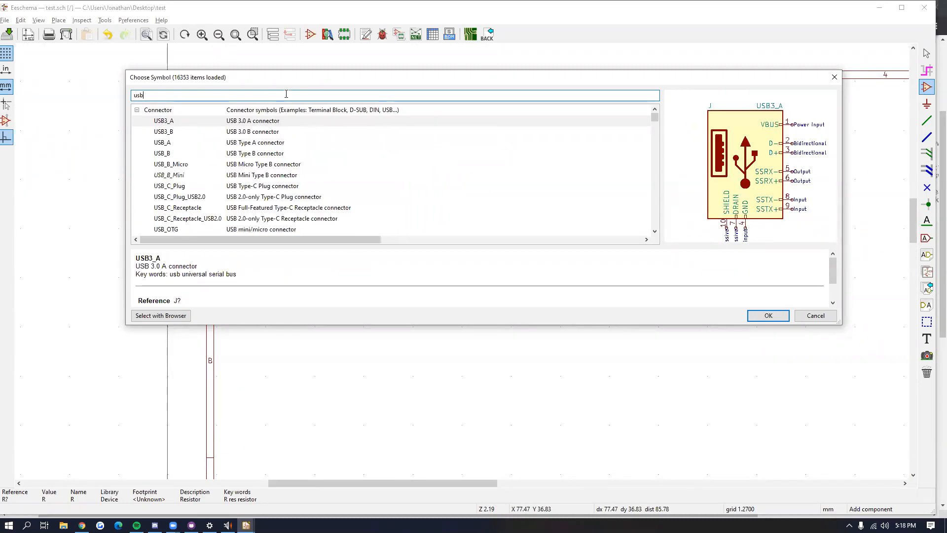
pyautogui.write('_b')
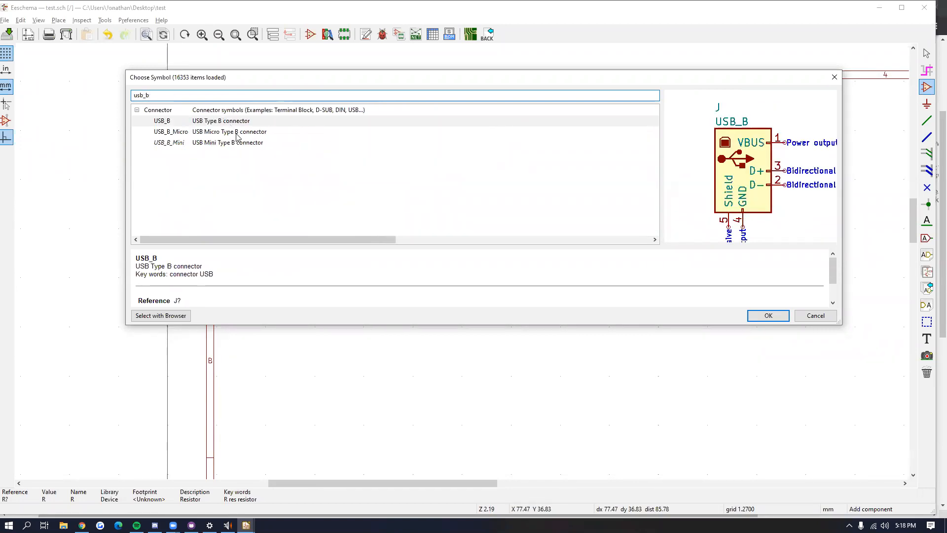
# Step: Choose the USB_B_Micro connector and place it in the upper left corner of the sheet
pyautogui.click(236, 135)
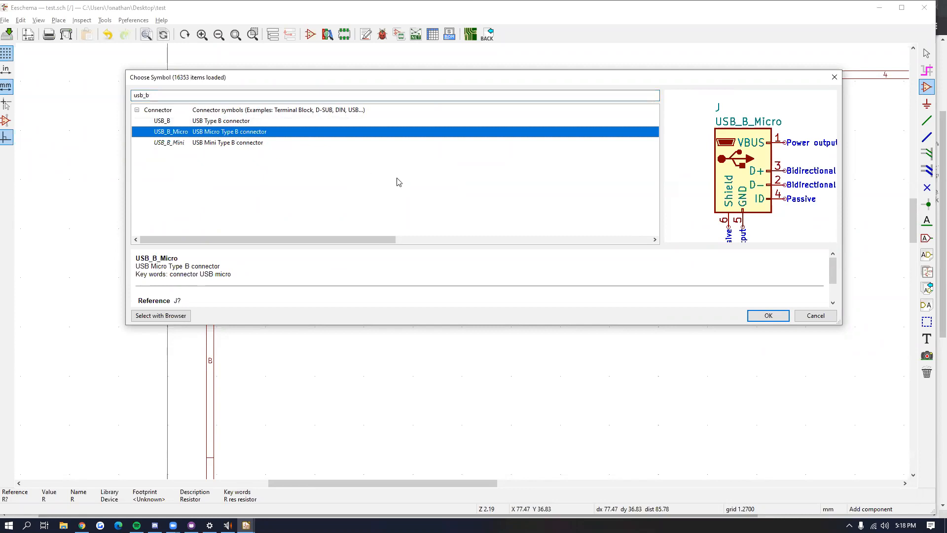
pyautogui.click(777, 317)
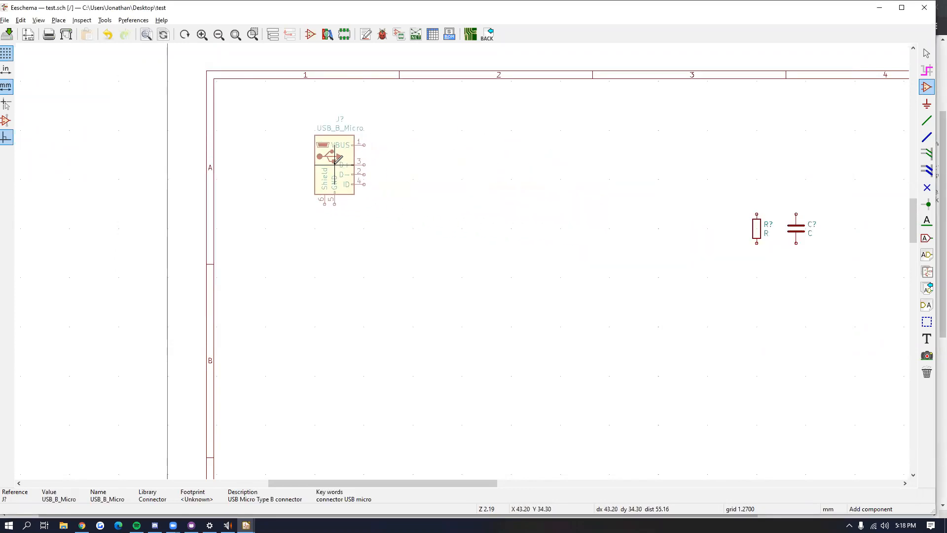
pyautogui.click(338, 164)
# Step: Switch to Chrome and examine the components wired to the ATMEGA32U4's RESET, power and crystal pins in the reference schematic
pyautogui.hscroll(3, 493, 178)
pyautogui.scroll(-1, 493, 178)
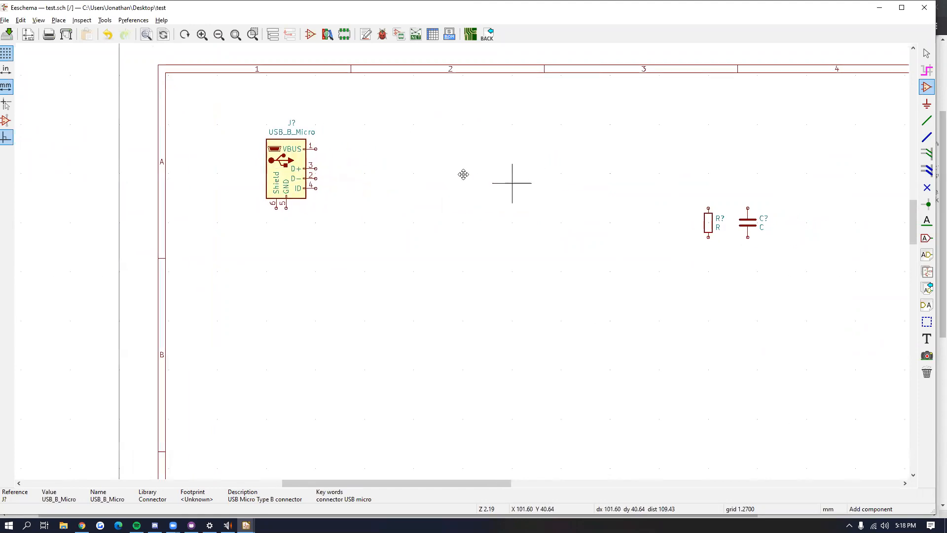
pyautogui.moveTo(725, 202); pyautogui.dragTo(413, 169, button='middle')
pyautogui.hotkey('alt', 'Tab')
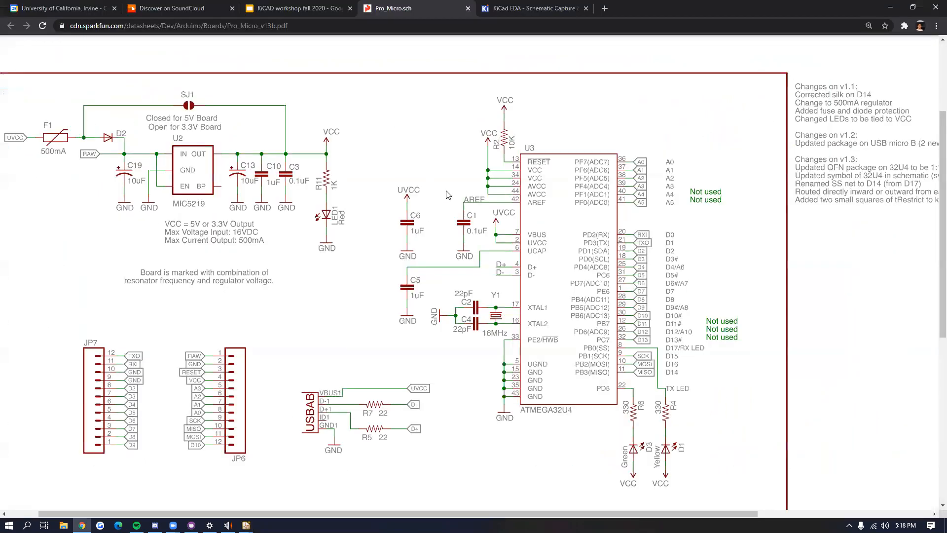
pyautogui.scroll(1, 562, 231)
pyautogui.hscroll(-1, 563, 231)
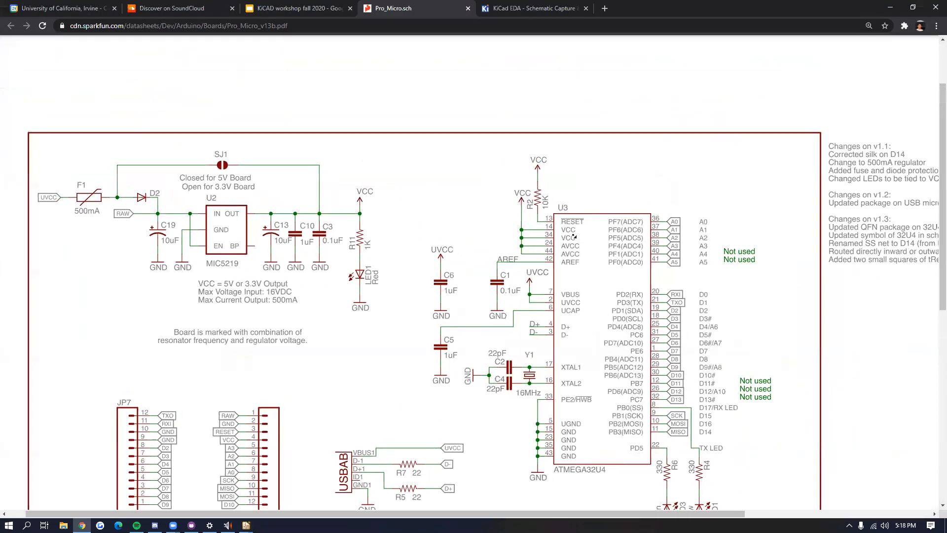
pyautogui.scroll(-1, 574, 237)
pyautogui.hscroll(3, 573, 236)
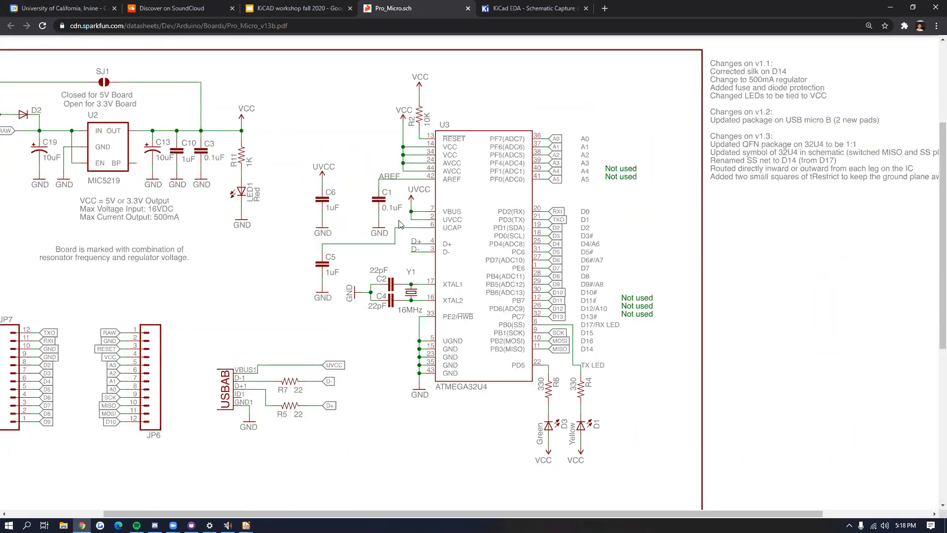
pyautogui.keyDown('ctrl'); pyautogui.scroll(4, 376, 223); pyautogui.keyUp('ctrl')
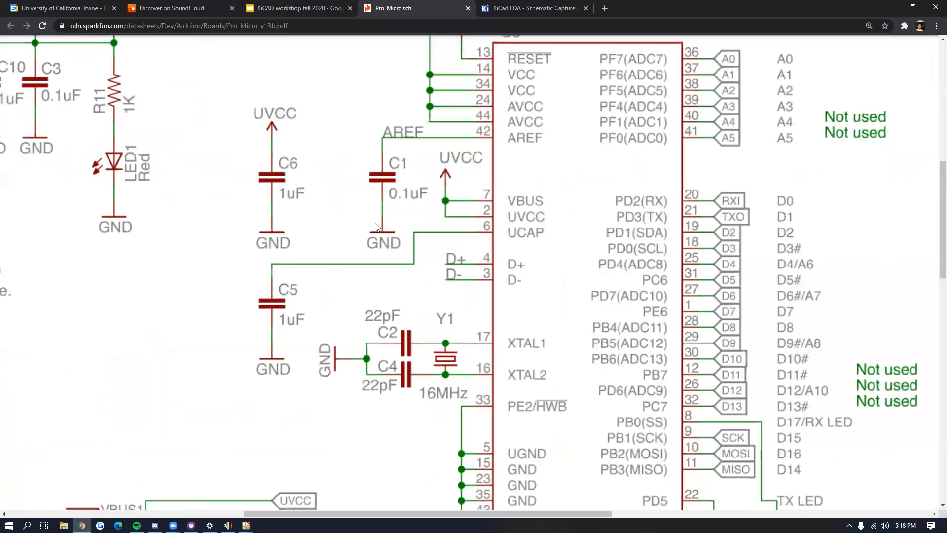
pyautogui.middleClick(402, 205)
pyautogui.moveTo(403, 205); pyautogui.dragTo(405, 184, button='middle')
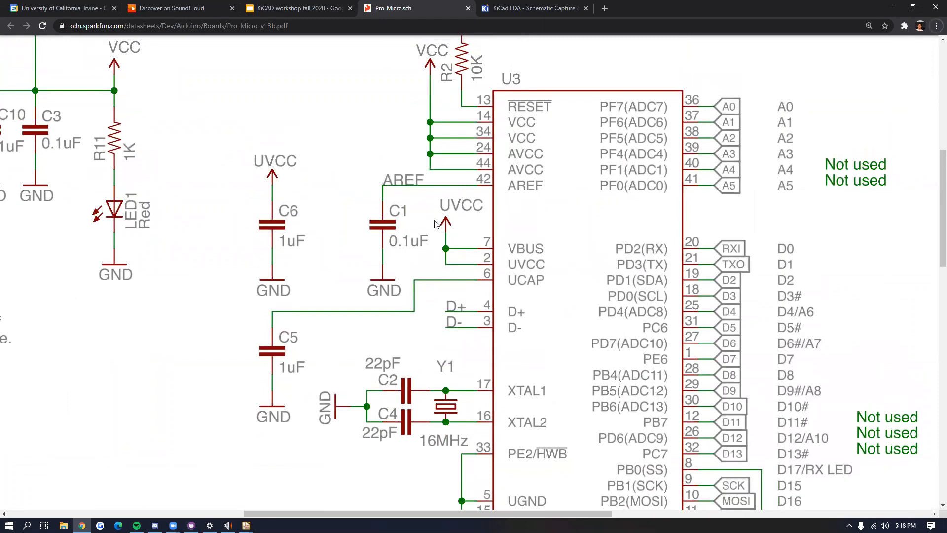
# Step: Return to Eeschema and move the resistor up beside the microcontroller, above and left of the RESET pin
pyautogui.hotkey('alt', 'Tab')
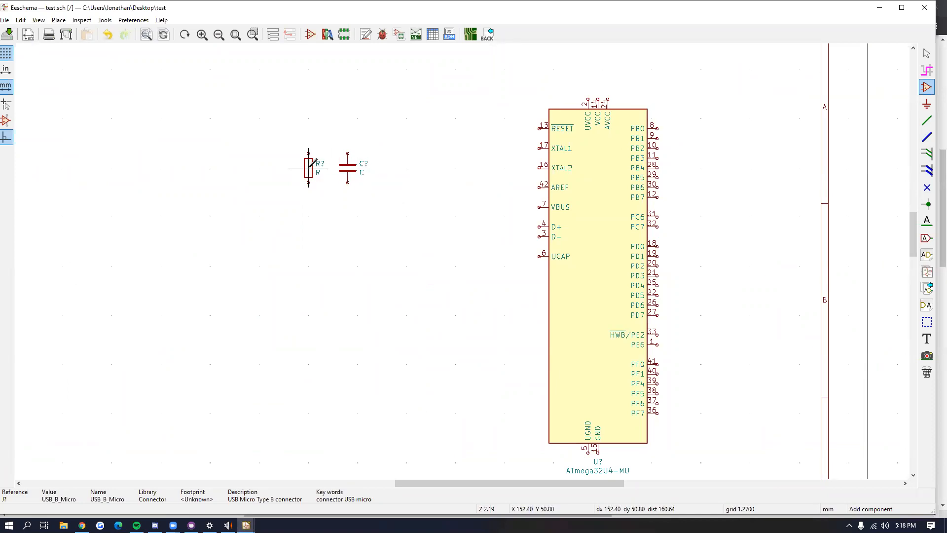
pyautogui.press('m')
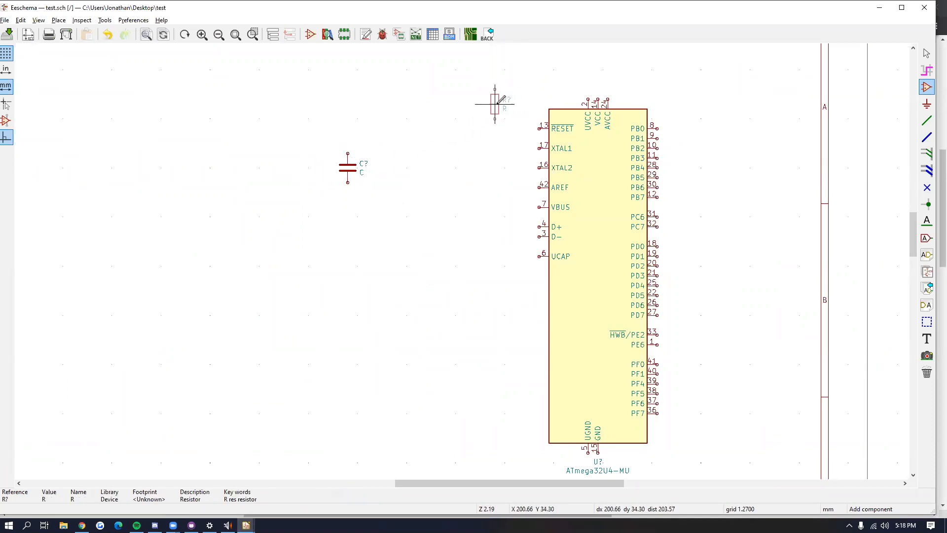
pyautogui.click(470, 93)
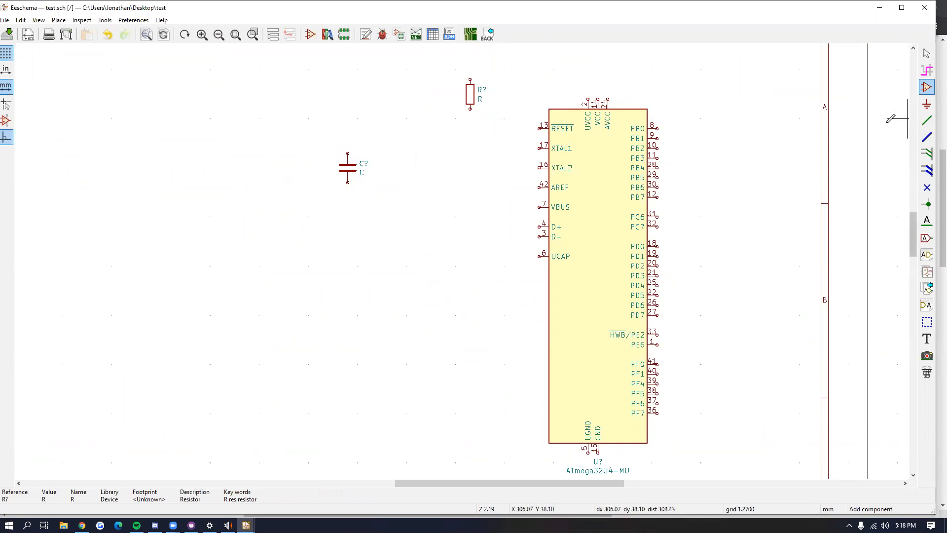
# Step: Wire the microcontroller's RESET pin 13 to the lower end of the resistor
pyautogui.click(927, 121)
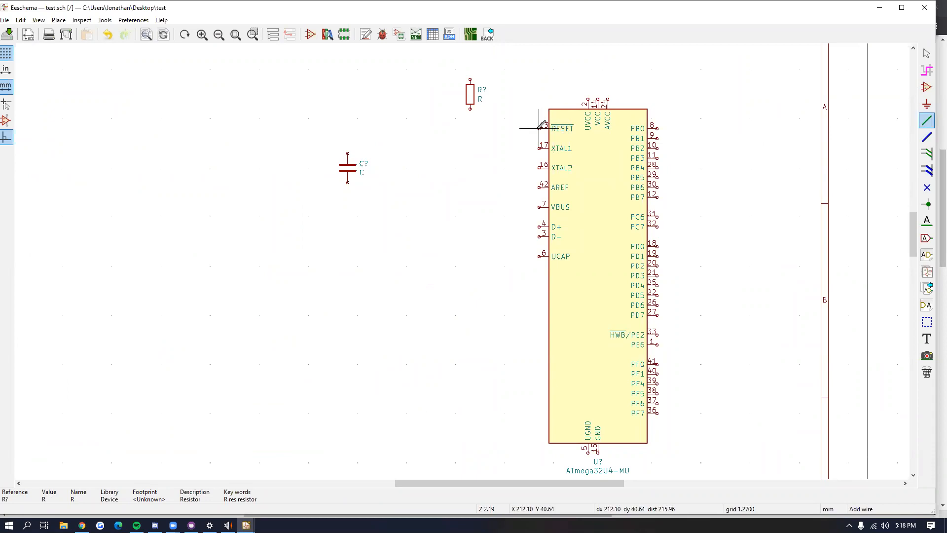
pyautogui.scroll(3, 539, 127)
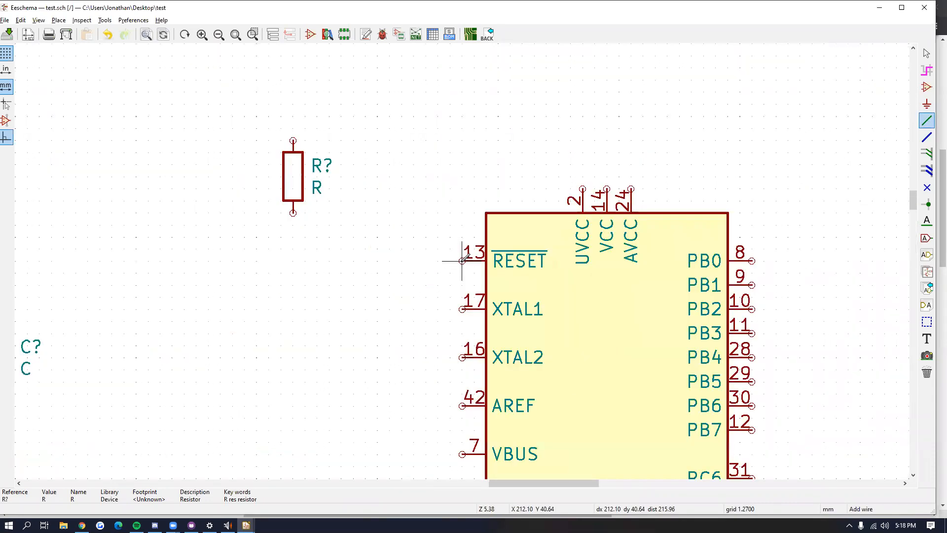
pyautogui.click(462, 261)
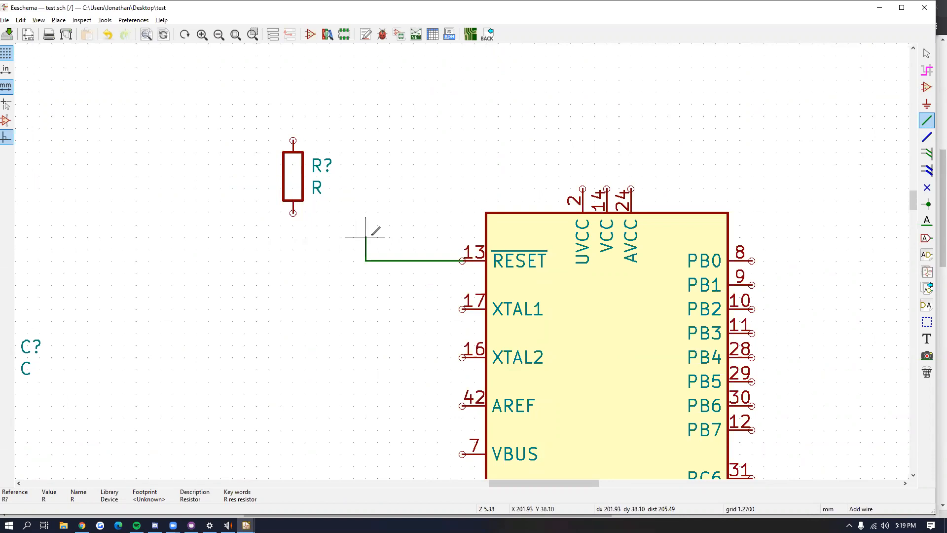
pyautogui.press('Escape')
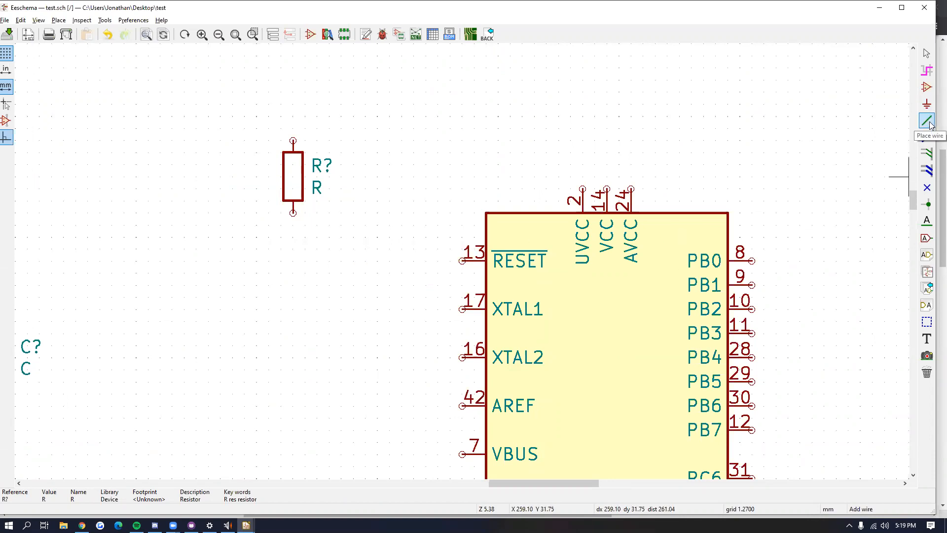
pyautogui.click(462, 261)
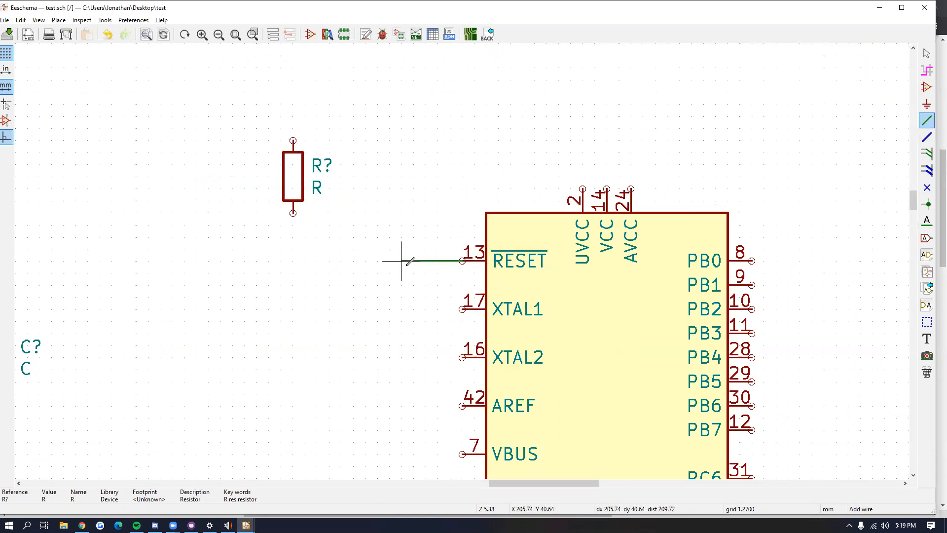
pyautogui.click(293, 212)
pyautogui.scroll(-2, 460, 255)
pyautogui.scroll(2, 560, 244)
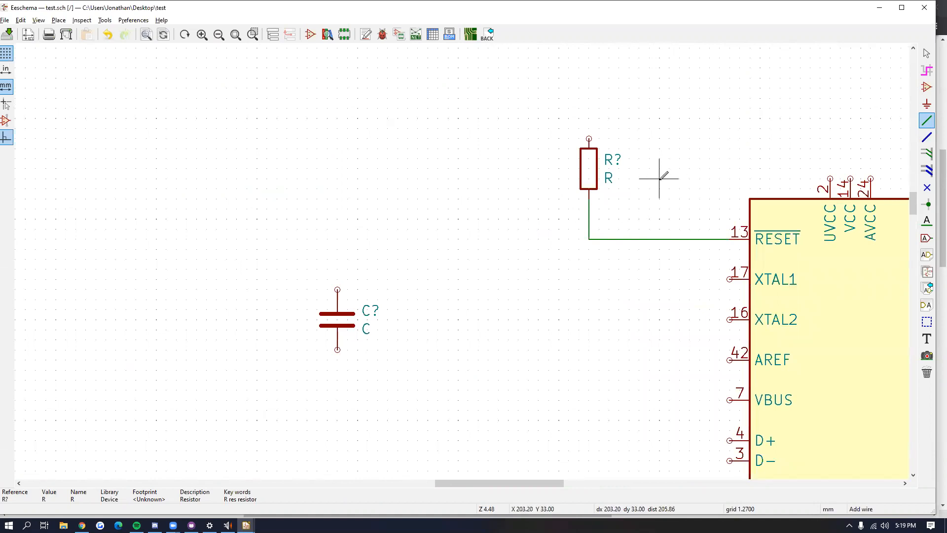
pyautogui.keyDown('ctrl'); pyautogui.hscroll(-2, 667, 187); pyautogui.keyUp('ctrl')
pyautogui.keyDown('shift'); pyautogui.scroll(1, 668, 197); pyautogui.keyUp('shift')
pyautogui.scroll(-1, 707, 196)
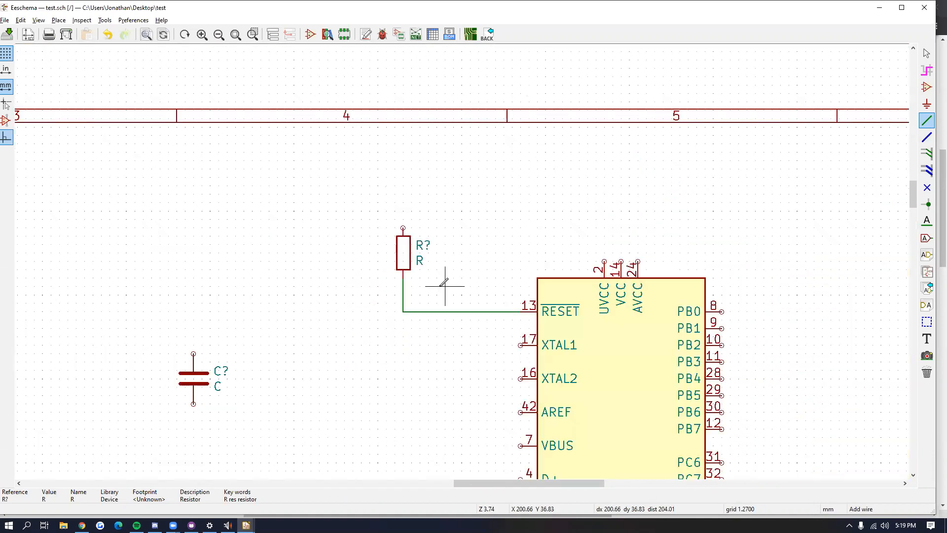
pyautogui.moveTo(437, 276); pyautogui.dragTo(486, 228, button='middle')
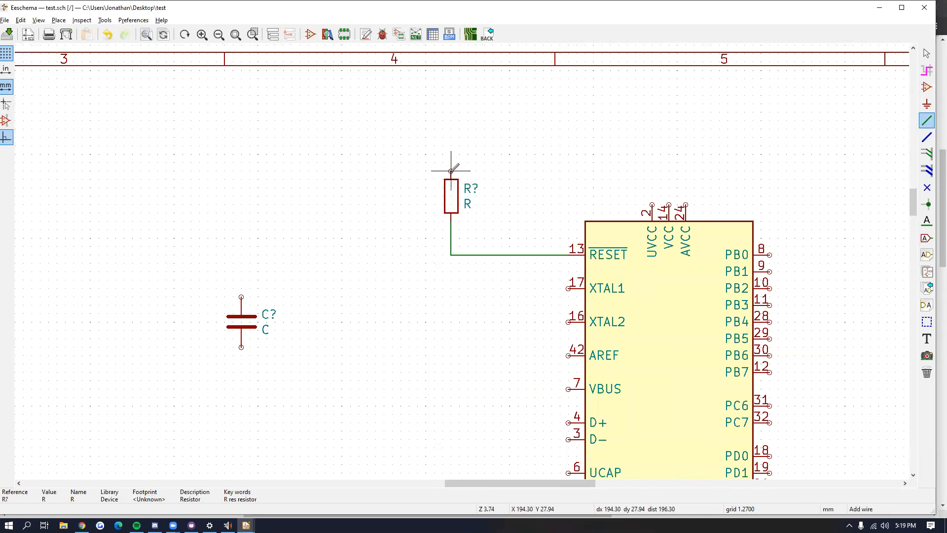
# Step: Run a short wire up from the resistor's upper end, and check its supply connection in Chrome's reference schematic
pyautogui.click(451, 170)
pyautogui.hotkey('alt', 'Tab')
pyautogui.scroll(-1, 460, 164)
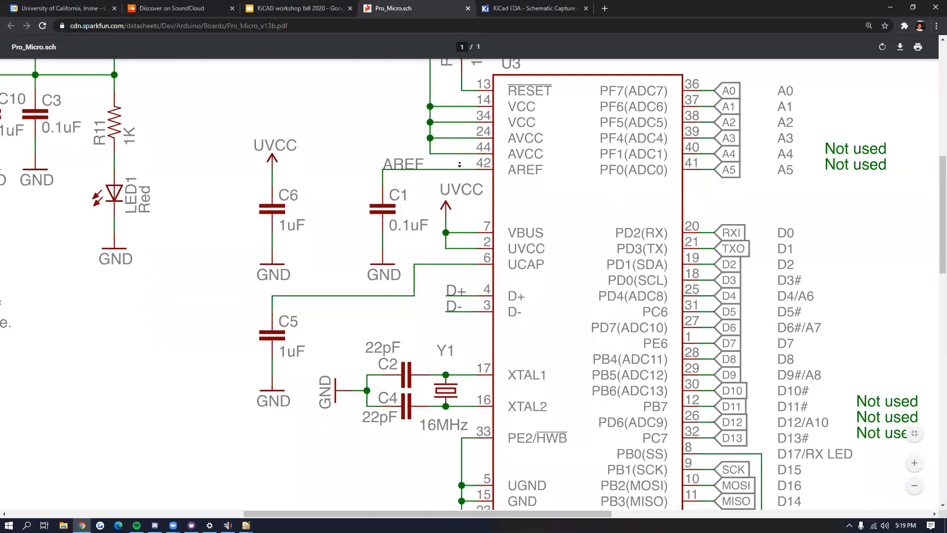
pyautogui.scroll(5, 459, 164)
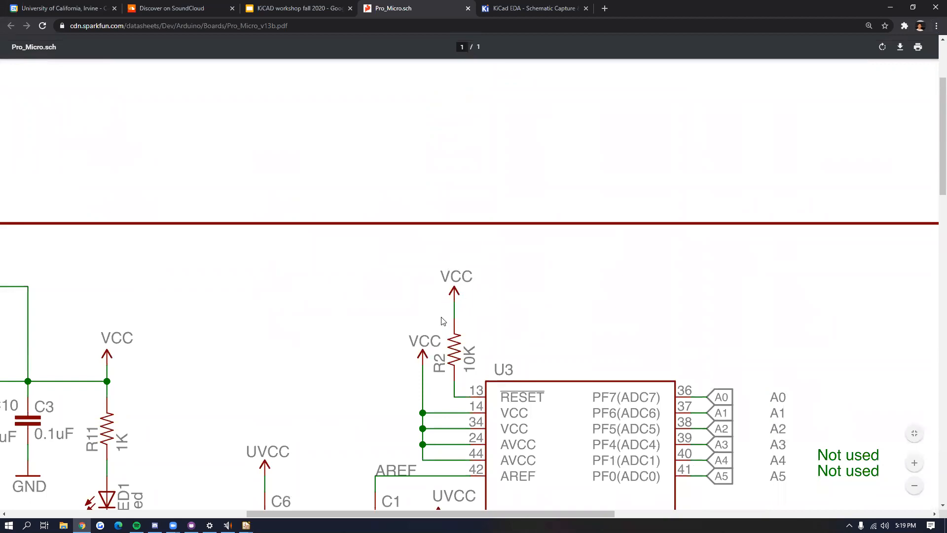
pyautogui.scroll(-1, 484, 348)
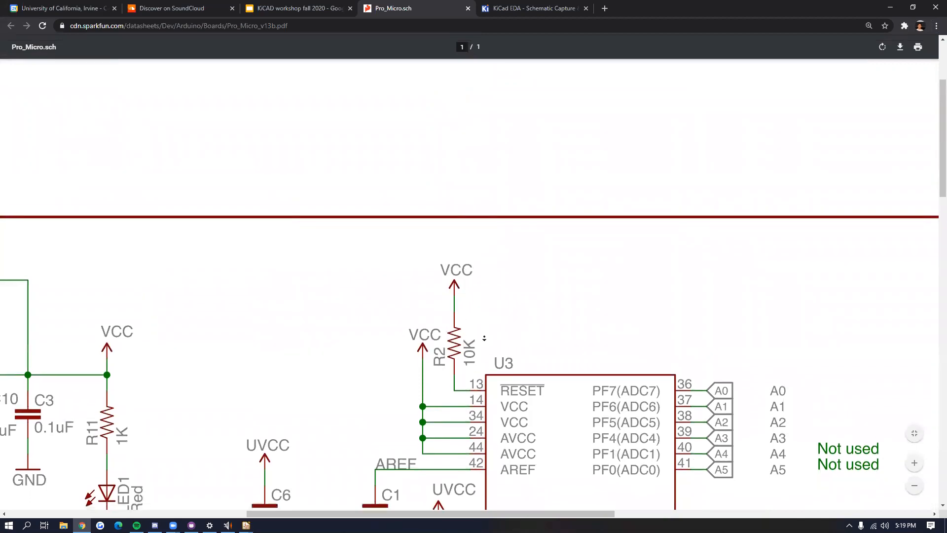
# Step: Return to Eeschema and place a VCC power symbol on the upper end of the resistor's wire
pyautogui.hotkey('alt', 'Tab')
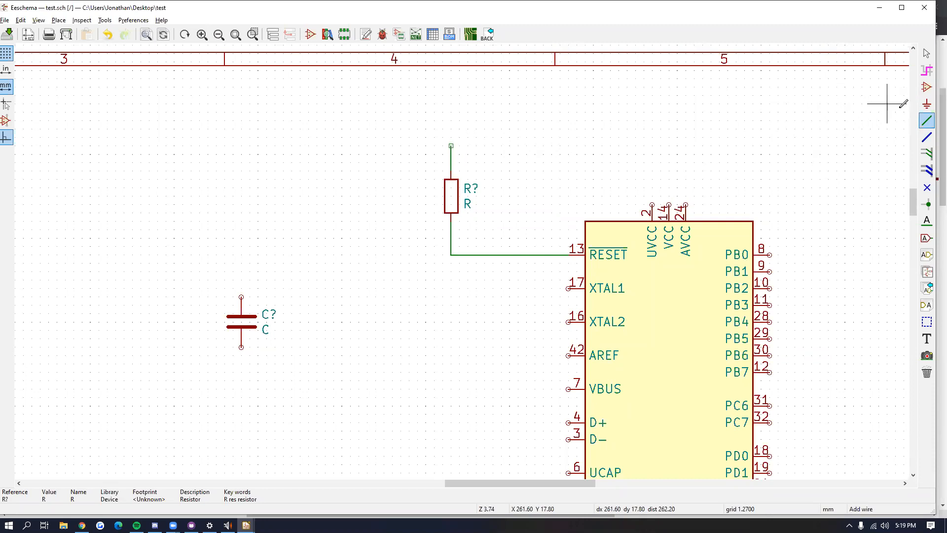
pyautogui.click(929, 107)
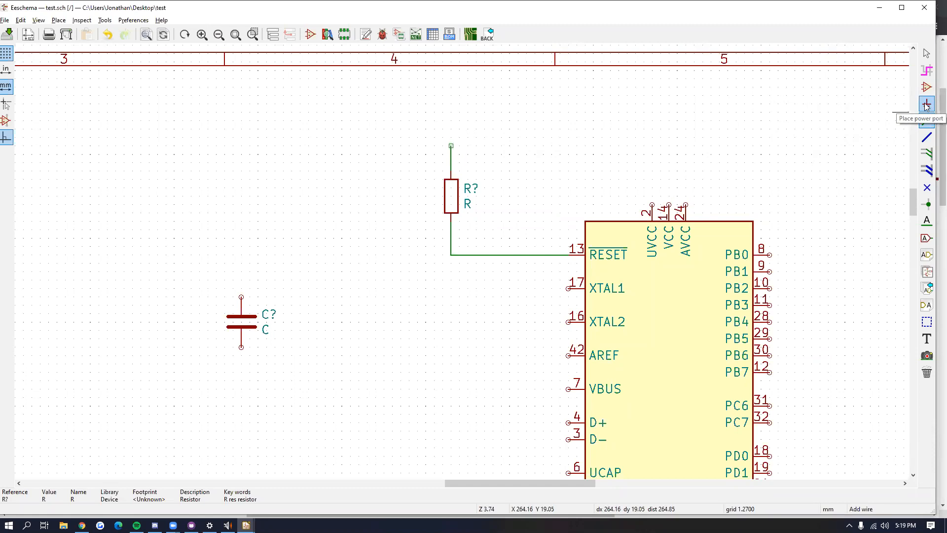
pyautogui.click(928, 107)
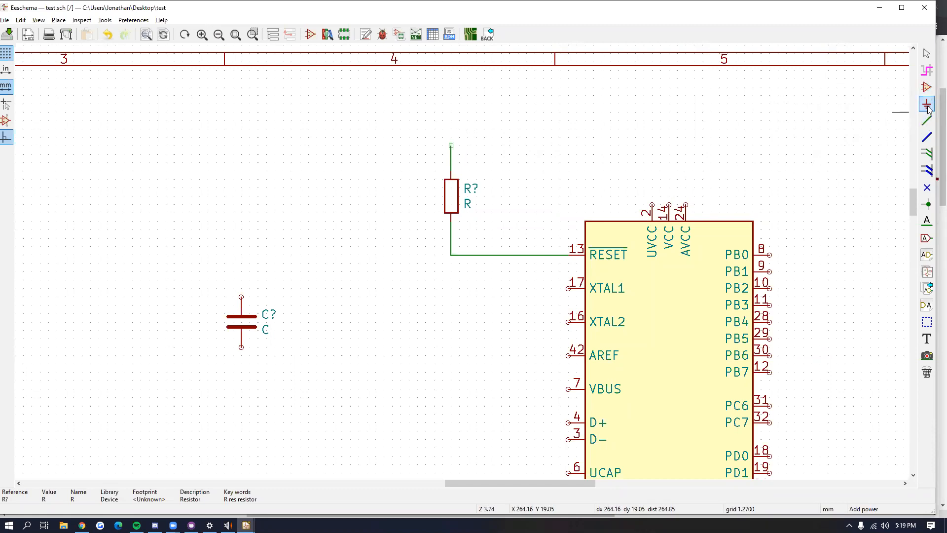
pyautogui.click(505, 137)
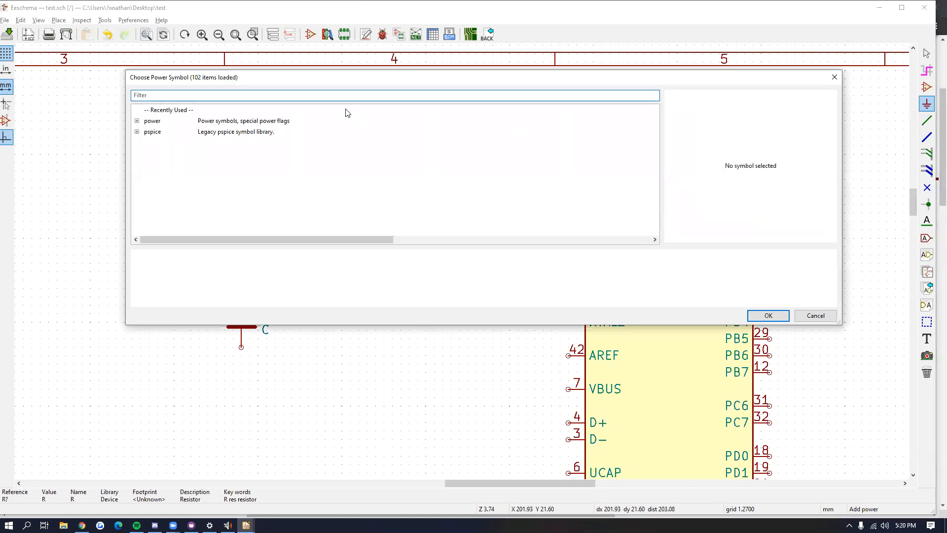
pyautogui.write('VCC')
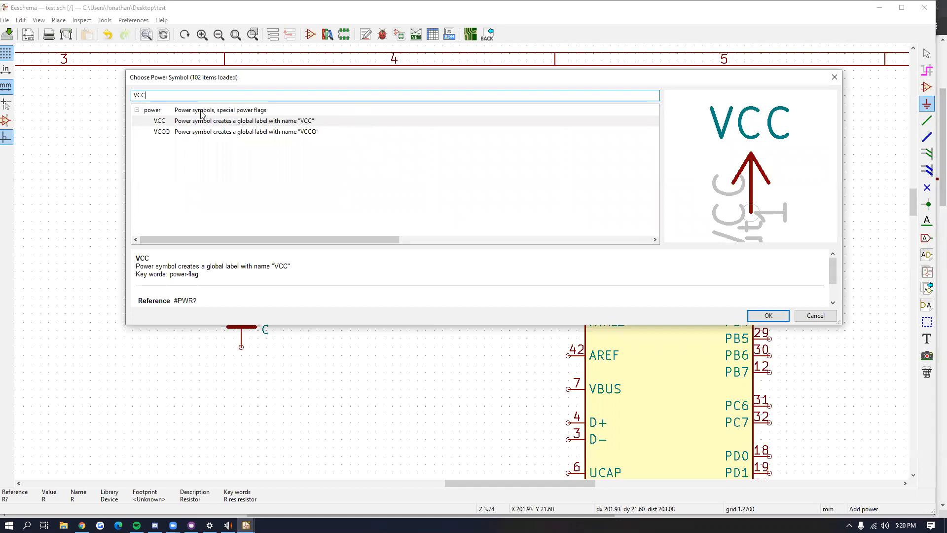
pyautogui.click(197, 123)
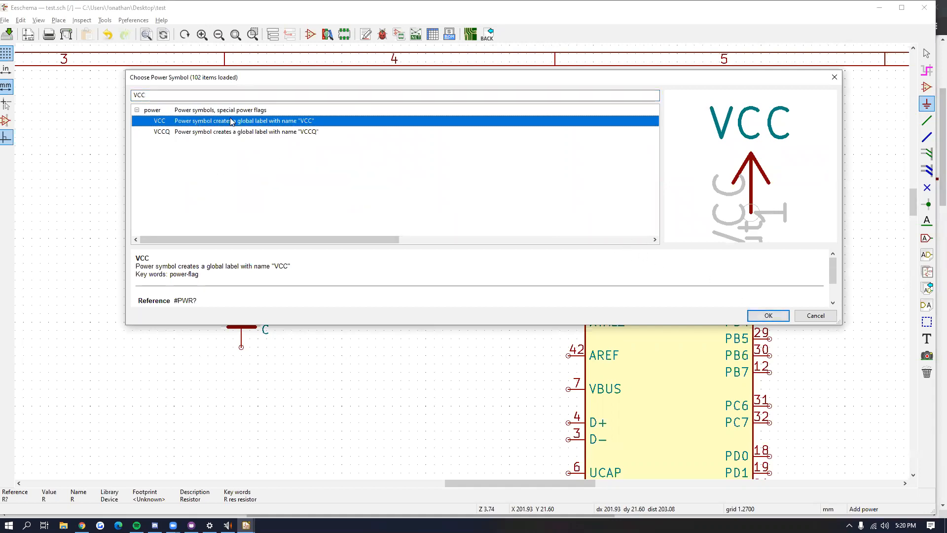
pyautogui.click(775, 319)
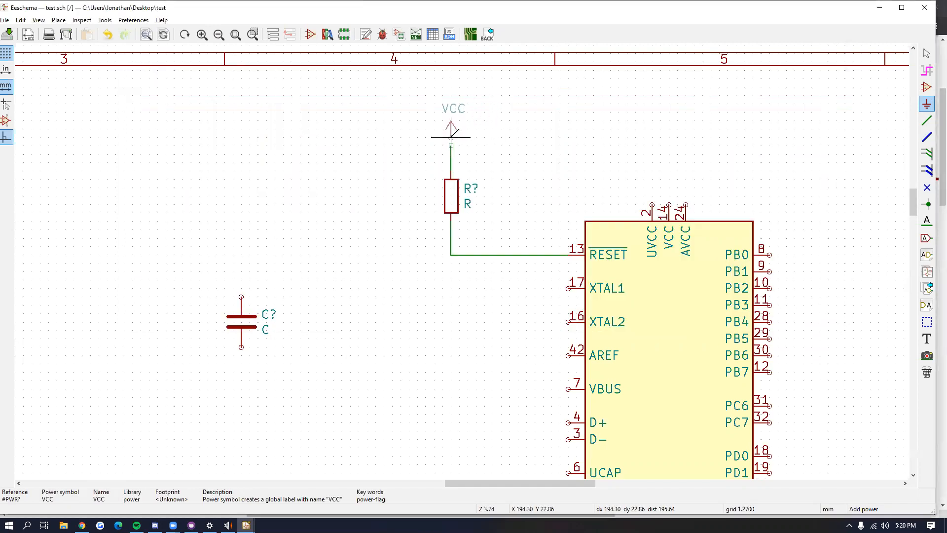
pyautogui.click(451, 145)
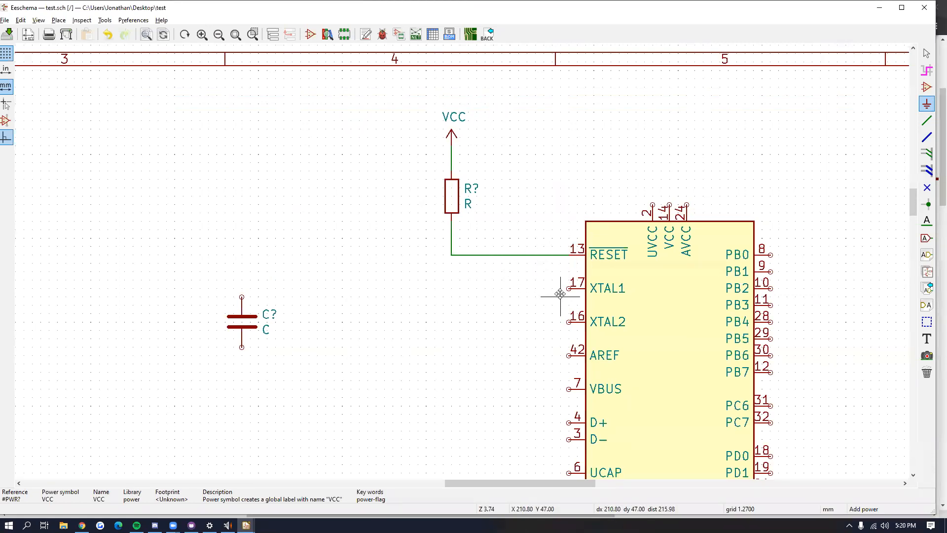
# Step: Set the value of the RESET pull-up resistor to 10K
pyautogui.keyDown('ctrl'); pyautogui.scroll(-5, 557, 296); pyautogui.keyUp('ctrl')
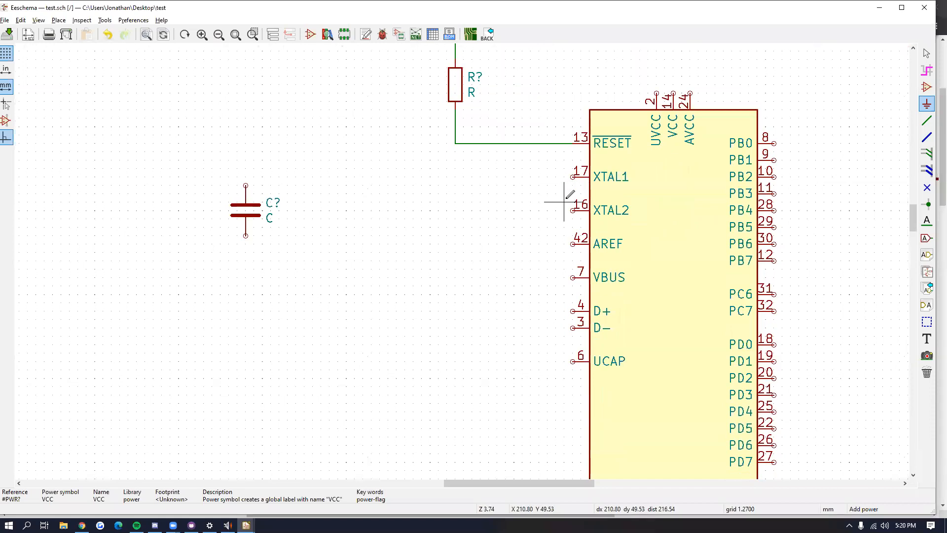
pyautogui.keyDown('ctrl'); pyautogui.scroll(4, 493, 198); pyautogui.keyUp('ctrl')
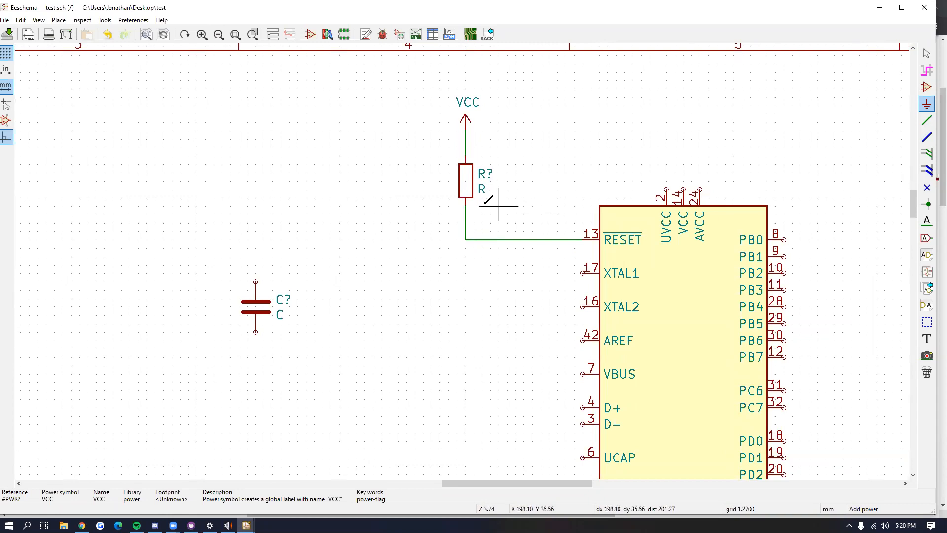
pyautogui.scroll(-1, 449, 207)
pyautogui.moveTo(492, 271); pyautogui.dragTo(584, 218, button='middle')
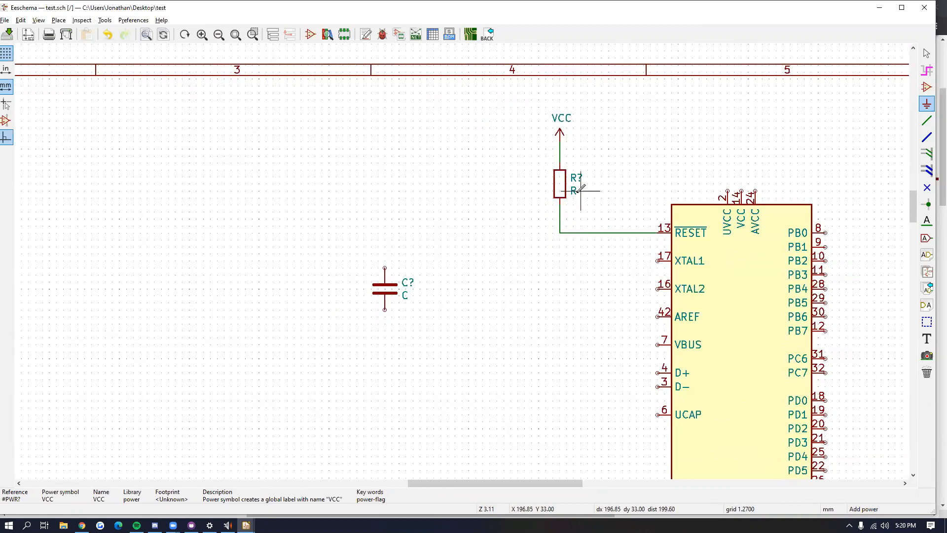
pyautogui.press('v')
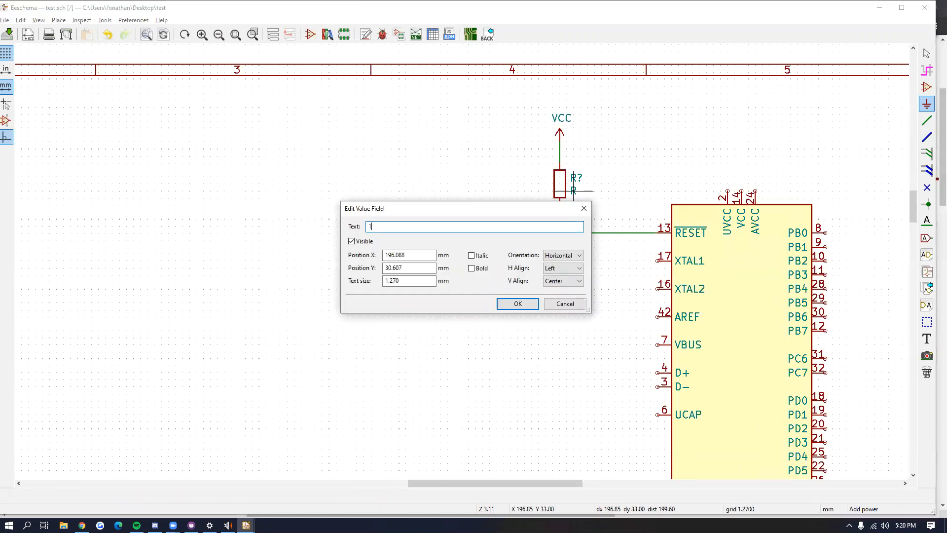
pyautogui.write('10K')
pyautogui.click(517, 303)
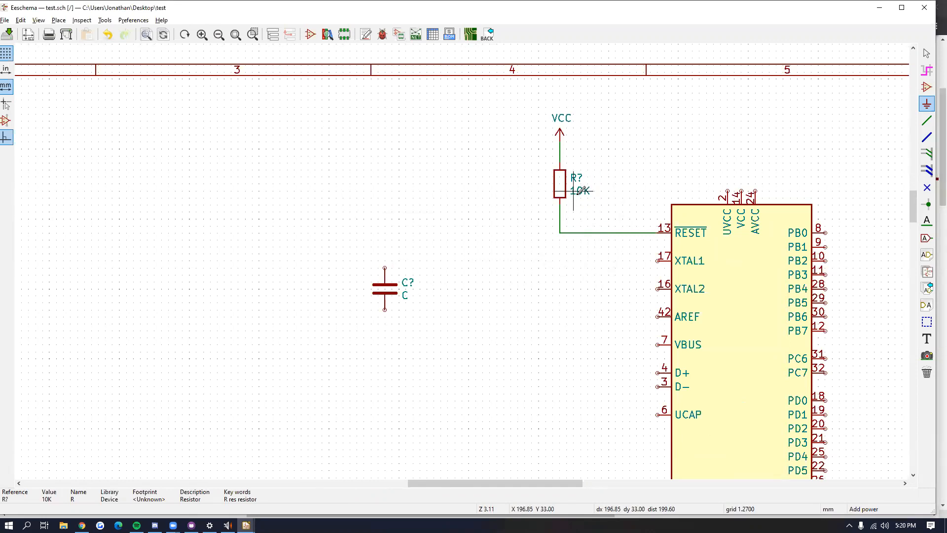
# Step: Reopen the pull-up resistor's value for editing and enter 10K again
pyautogui.scroll(3, 573, 191)
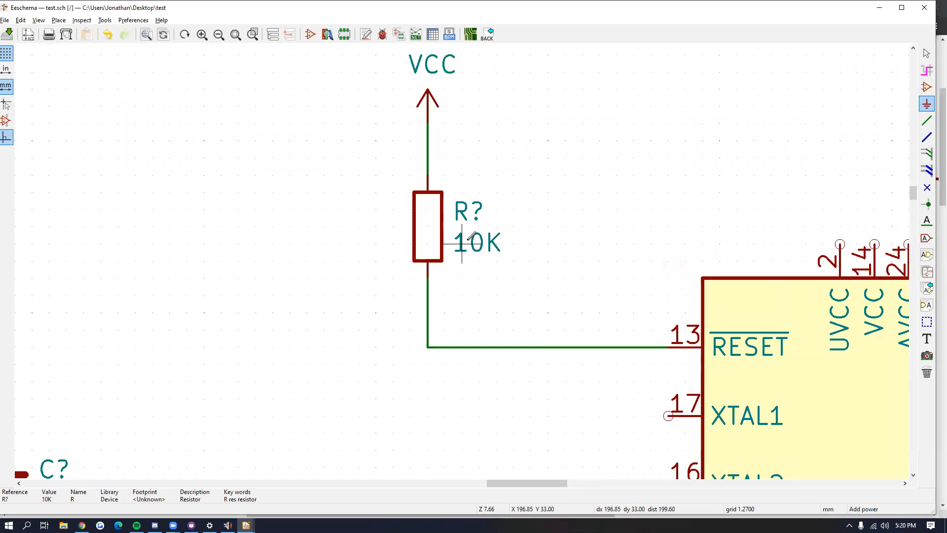
pyautogui.press('v')
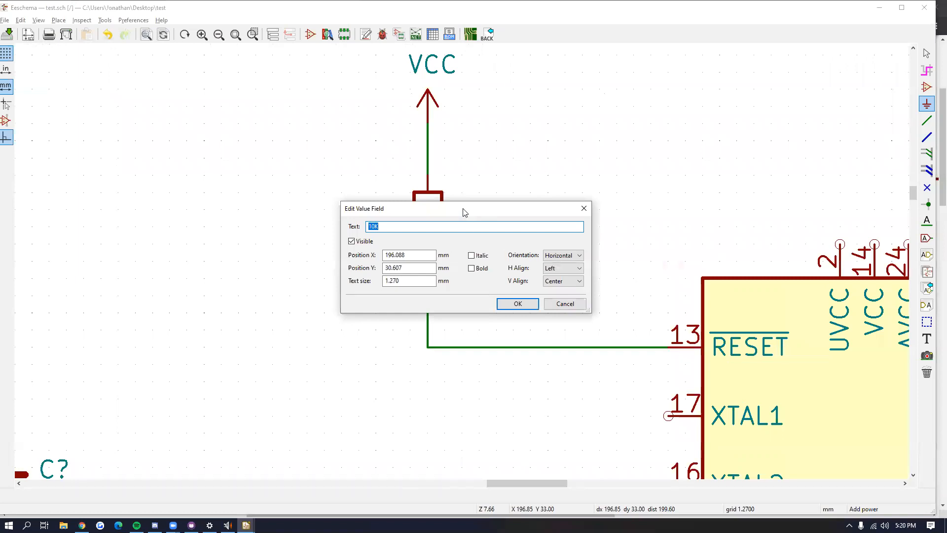
pyautogui.moveTo(465, 212); pyautogui.dragTo(305, 57)
pyautogui.write('10')
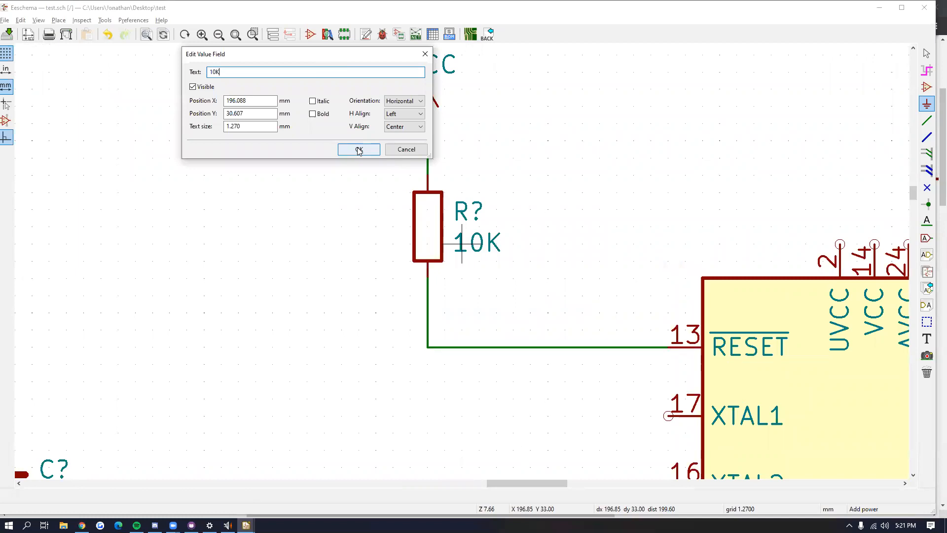
pyautogui.click(358, 150)
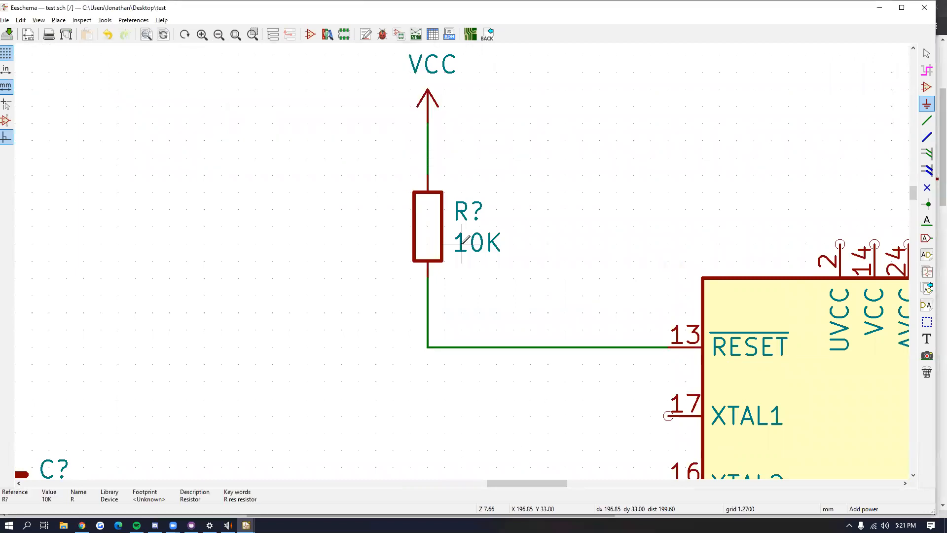
pyautogui.scroll(-1, 549, 241)
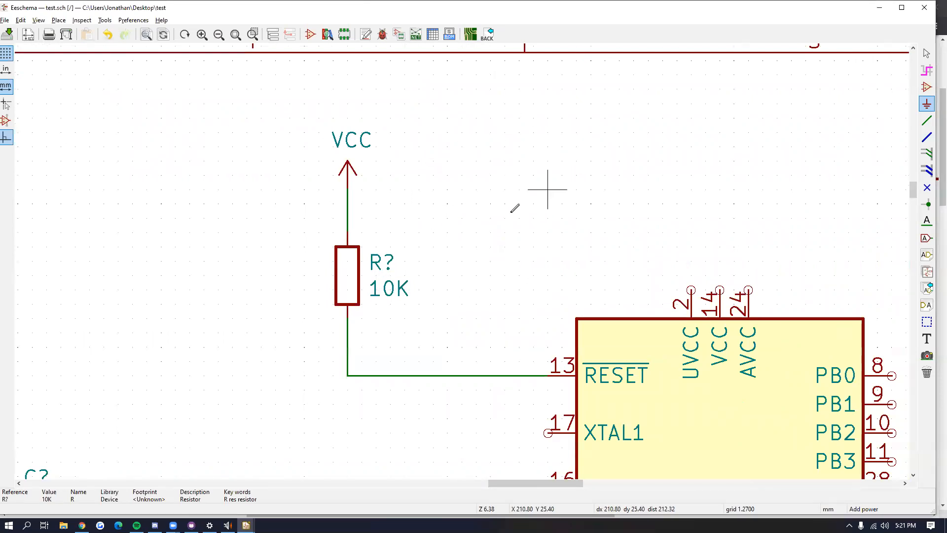
pyautogui.moveTo(412, 290); pyautogui.dragTo(472, 215, button='middle')
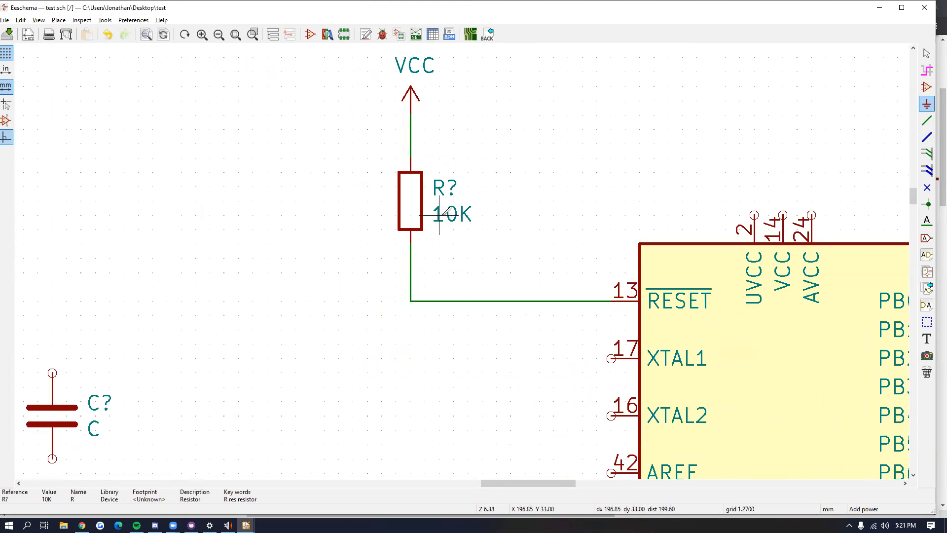
pyautogui.press('v')
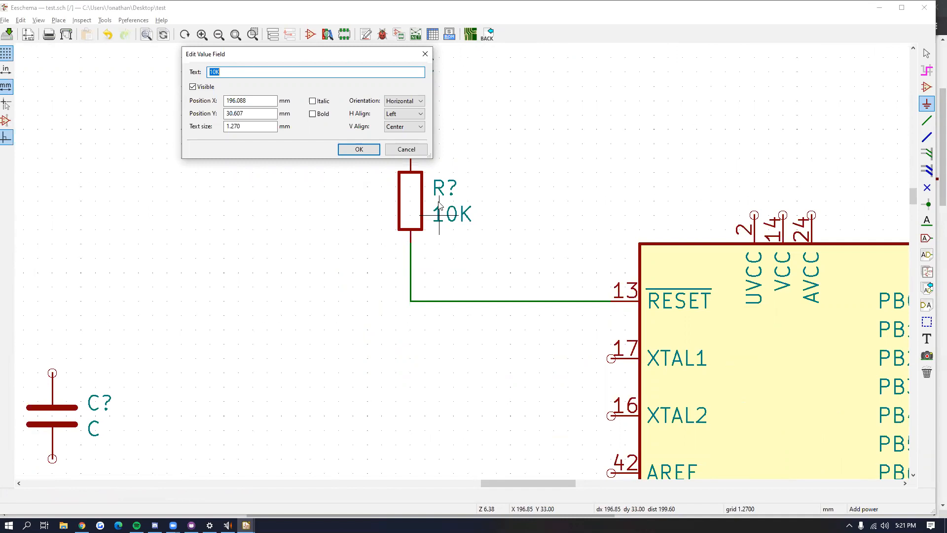
pyautogui.click(369, 149)
# Step: Find the two-pin Crystal symbol in the Device library, pick it for placement and turn it upright
pyautogui.scroll(-2, 539, 207)
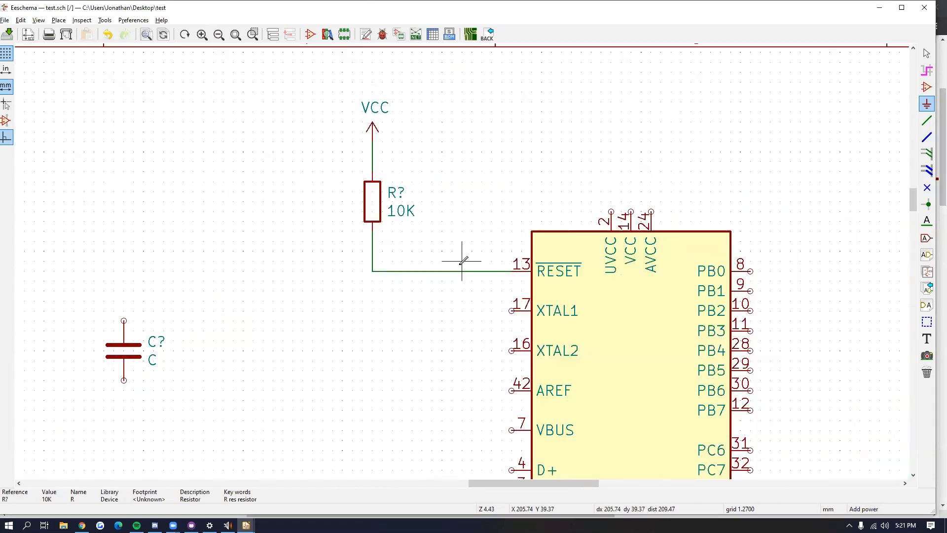
pyautogui.scroll(-3, 462, 261)
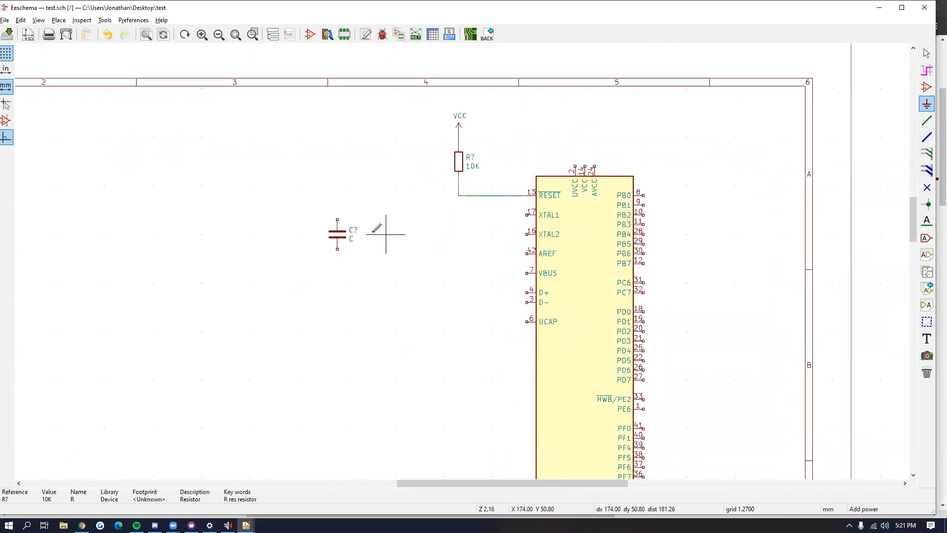
pyautogui.scroll(1, 465, 265)
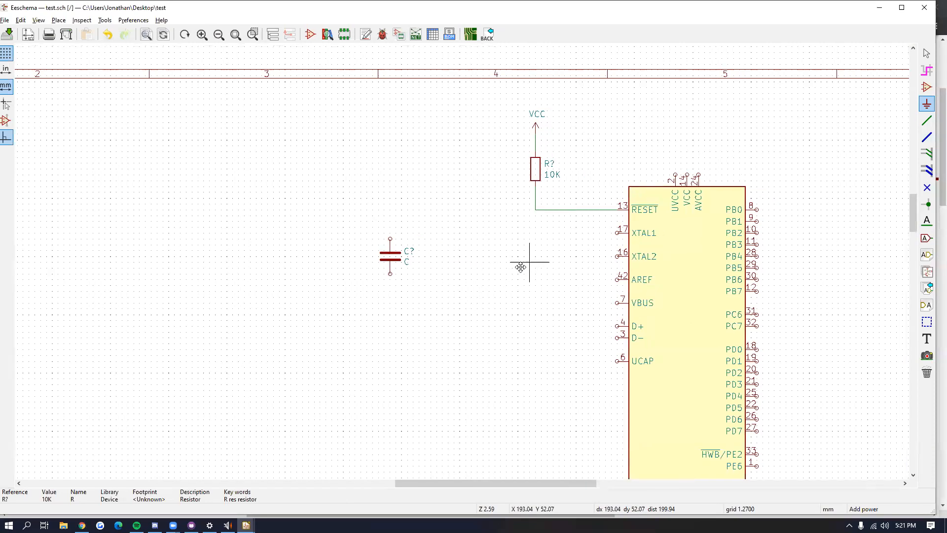
pyautogui.moveTo(422, 280); pyautogui.dragTo(422, 240, button='middle')
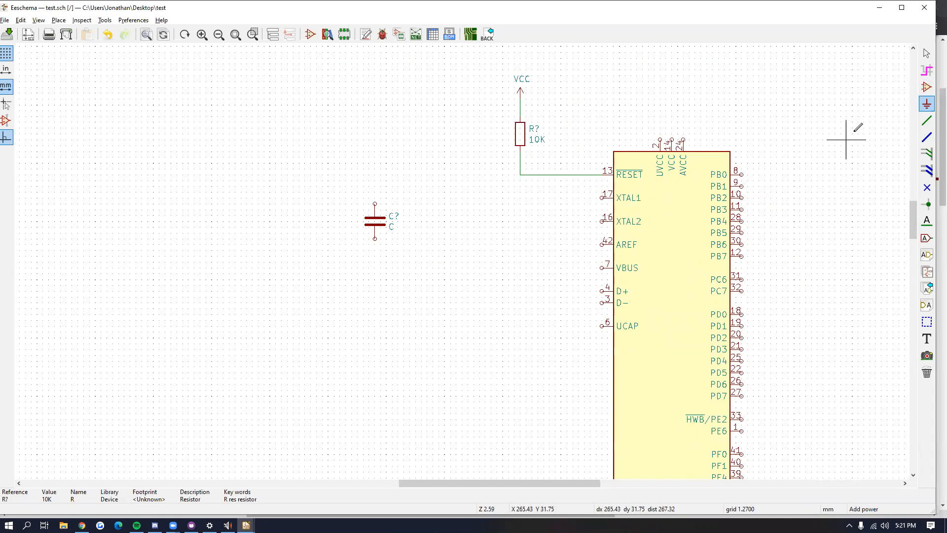
pyautogui.click(926, 86)
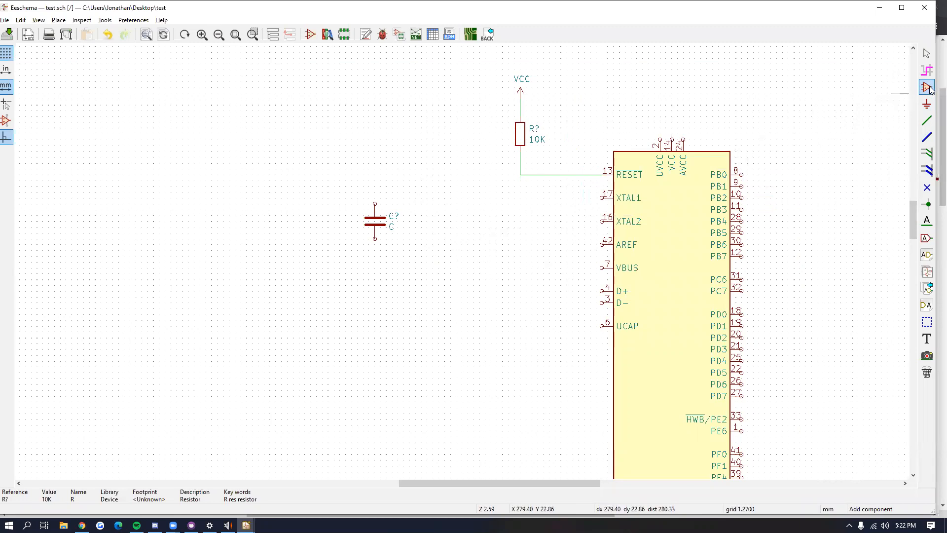
pyautogui.click(430, 140)
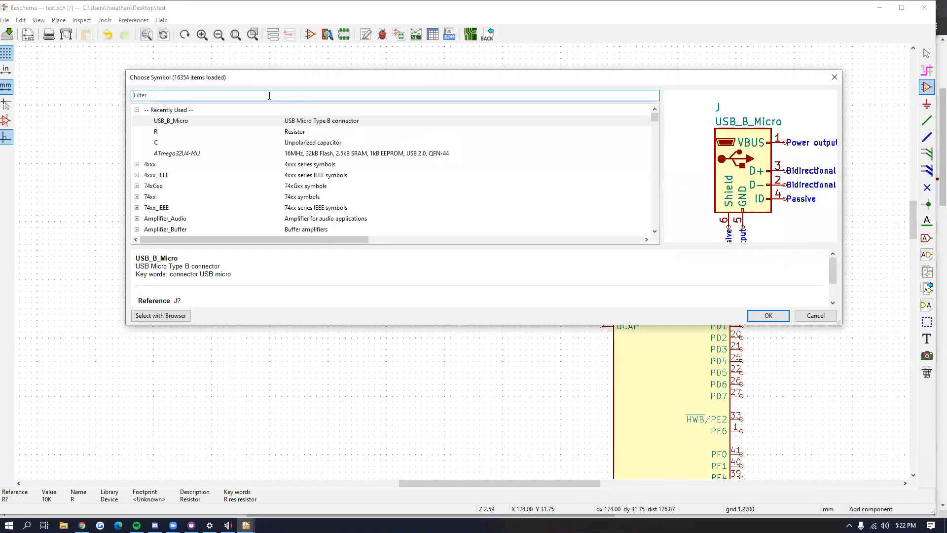
pyautogui.write('crystal')
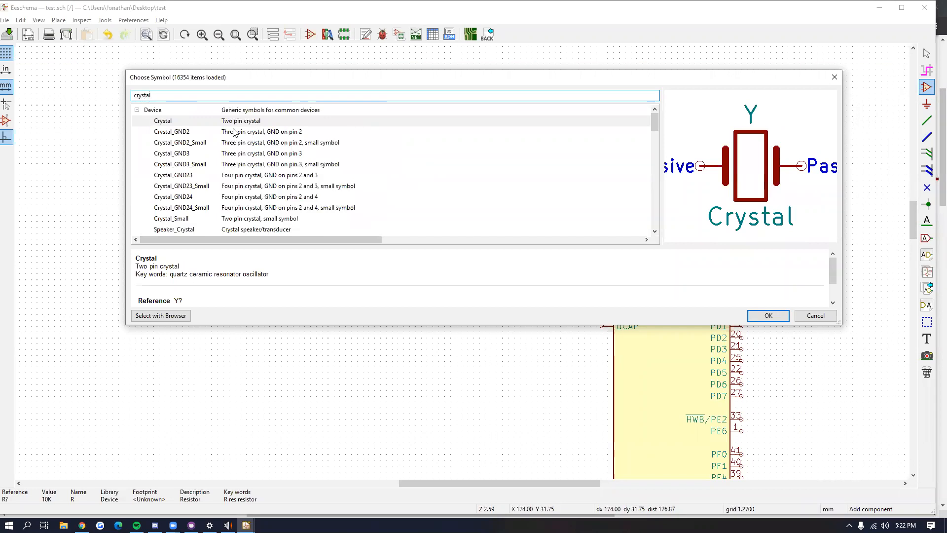
pyautogui.click(235, 124)
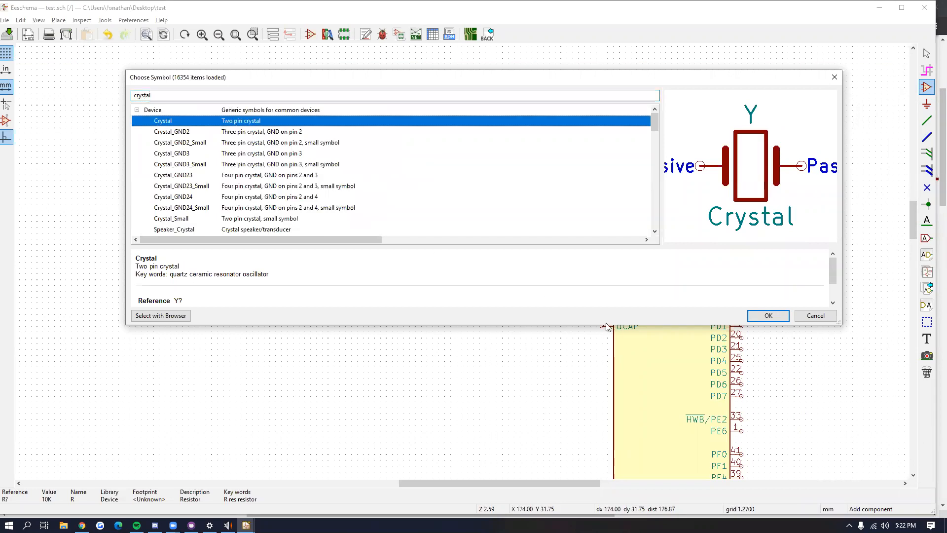
pyautogui.click(768, 315)
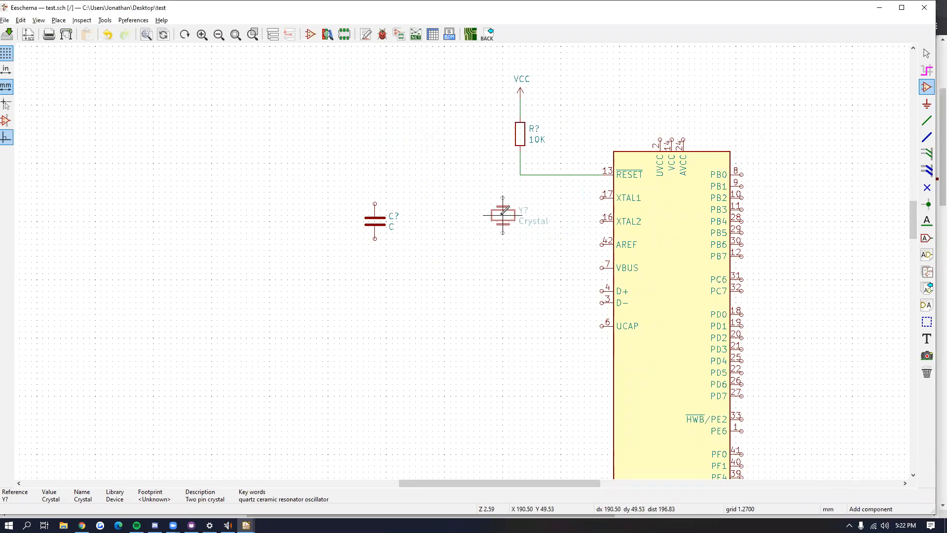
# Step: Place the upright crystal below the RESET wire, between the capacitor and the microcontroller's XTAL pins
pyautogui.scroll(3, 626, 224)
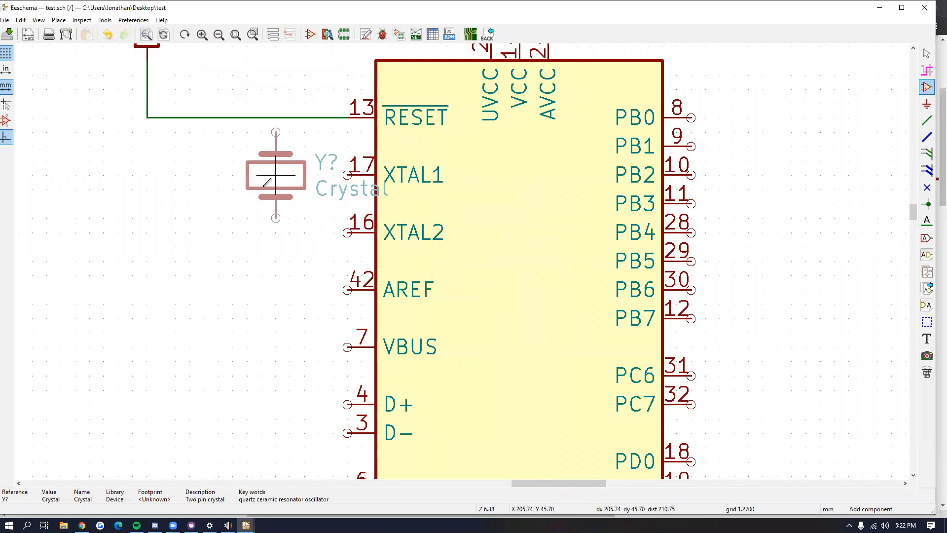
pyautogui.scroll(-1, 266, 180)
pyautogui.keyDown('ctrl'); pyautogui.hscroll(-2, 458, 259); pyautogui.keyUp('ctrl')
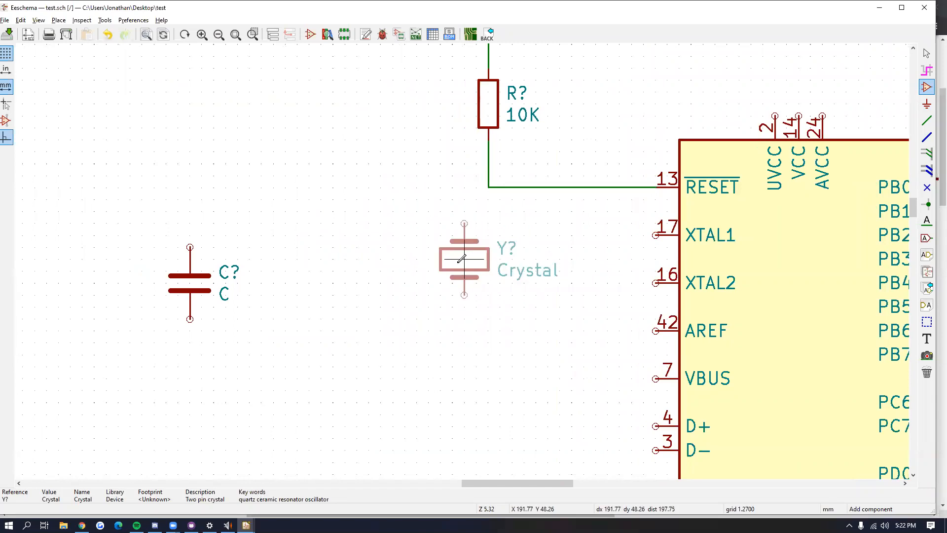
pyautogui.click(428, 259)
pyautogui.moveTo(539, 264); pyautogui.dragTo(577, 227, button='middle')
pyautogui.scroll(-1, 578, 227)
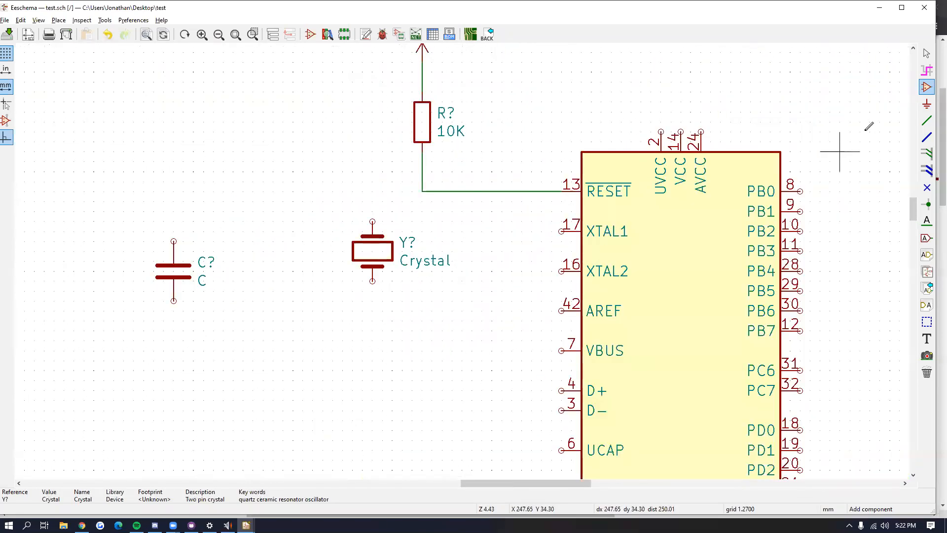
# Step: Wire the crystal's upper terminal to the microcontroller's XTAL1 pin and its lower terminal to XTAL2
pyautogui.click(925, 121)
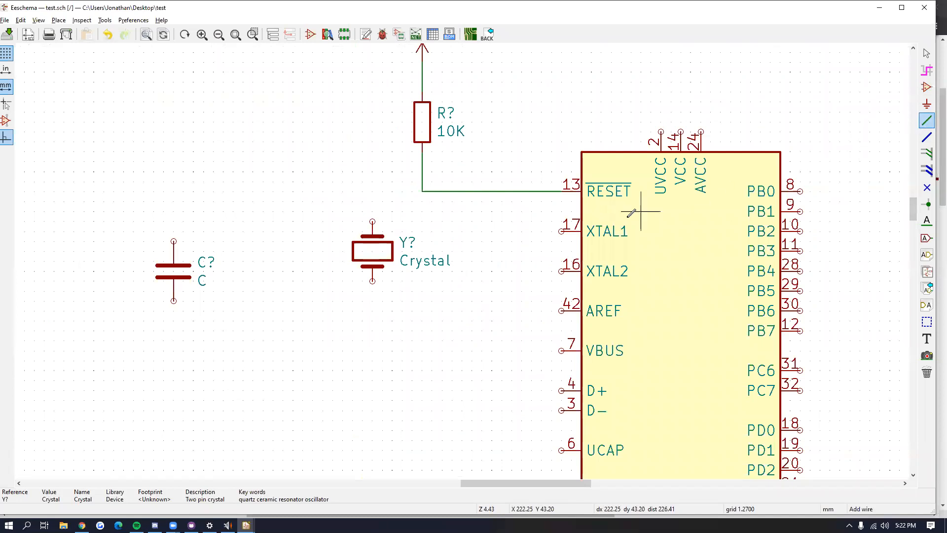
pyautogui.click(561, 231)
pyautogui.click(501, 221)
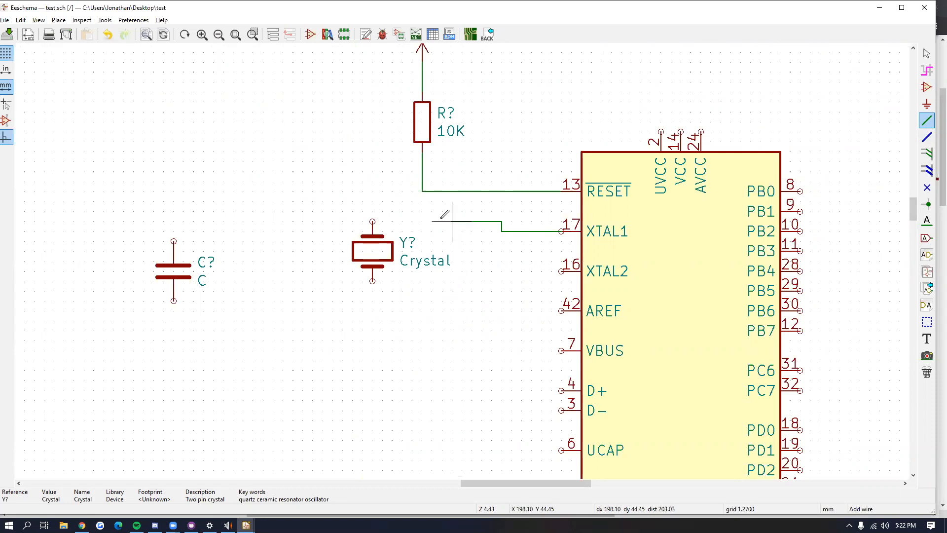
pyautogui.click(373, 221)
pyautogui.click(561, 271)
pyautogui.click(502, 281)
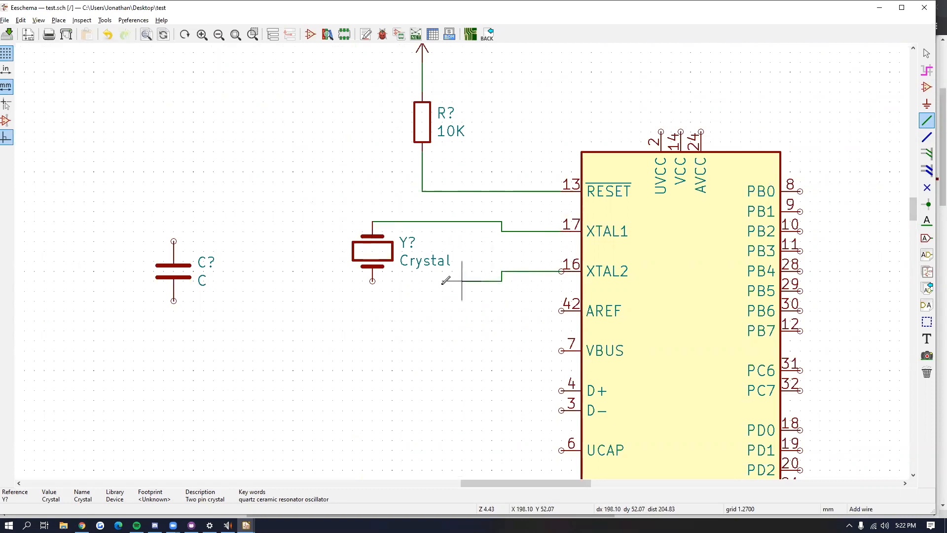
pyautogui.click(373, 281)
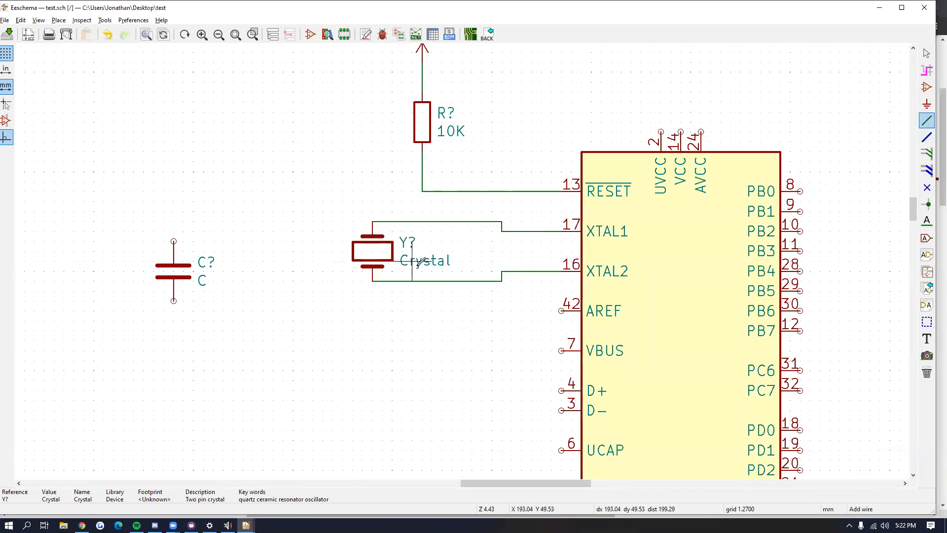
# Step: Set the crystal's value to 16MHz
pyautogui.write('v')
pyautogui.write('16MHz')
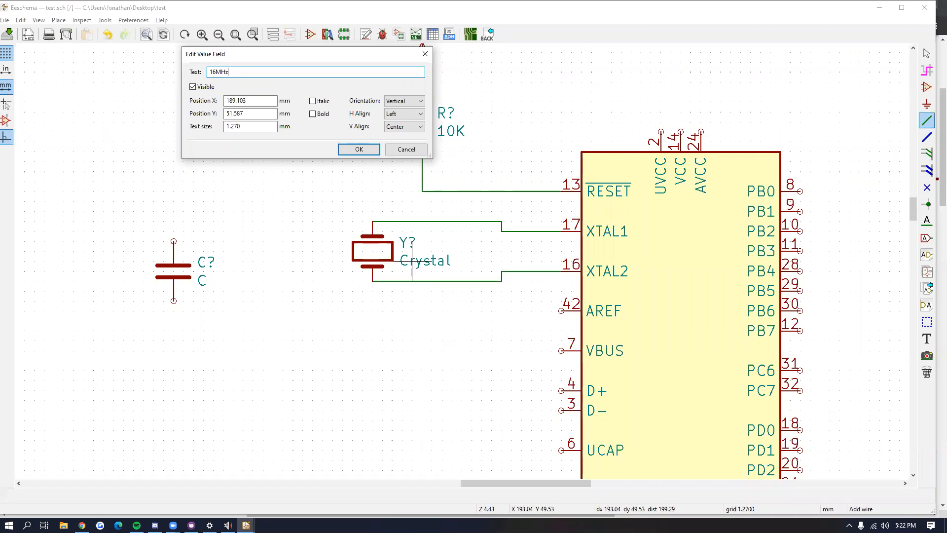
pyautogui.press('Return')
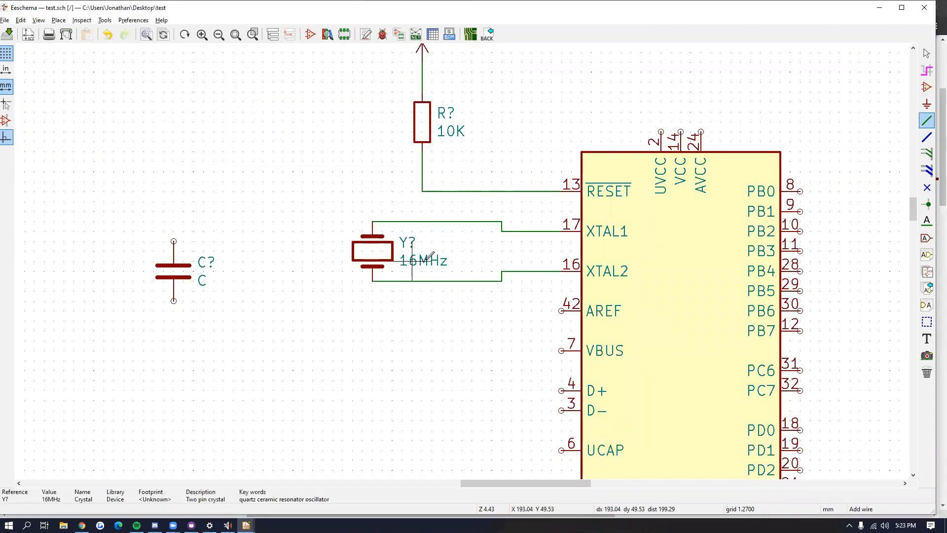
pyautogui.moveTo(490, 261); pyautogui.dragTo(533, 275, button='middle')
pyautogui.scroll(-2, 532, 275)
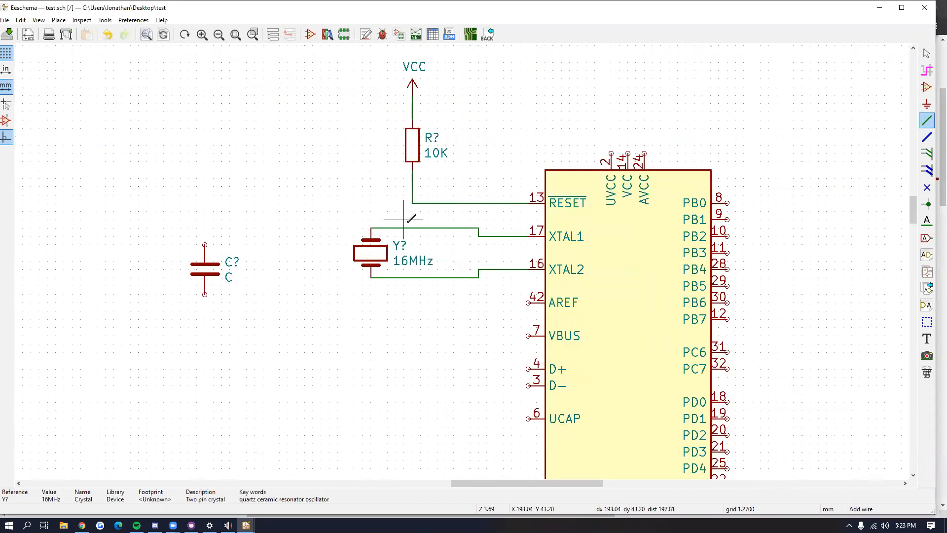
pyautogui.scroll(1, 431, 249)
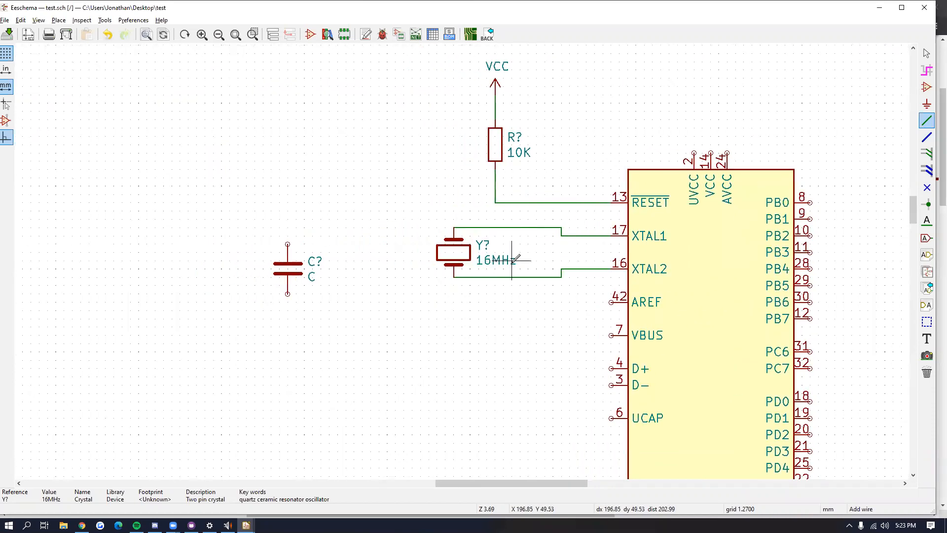
# Step: Switch to the Pro Micro reference schematic in the browser, examine the capacitors and ground around the crystal, and return to the schematic editor
pyautogui.hotkey('alt', 'Tab')
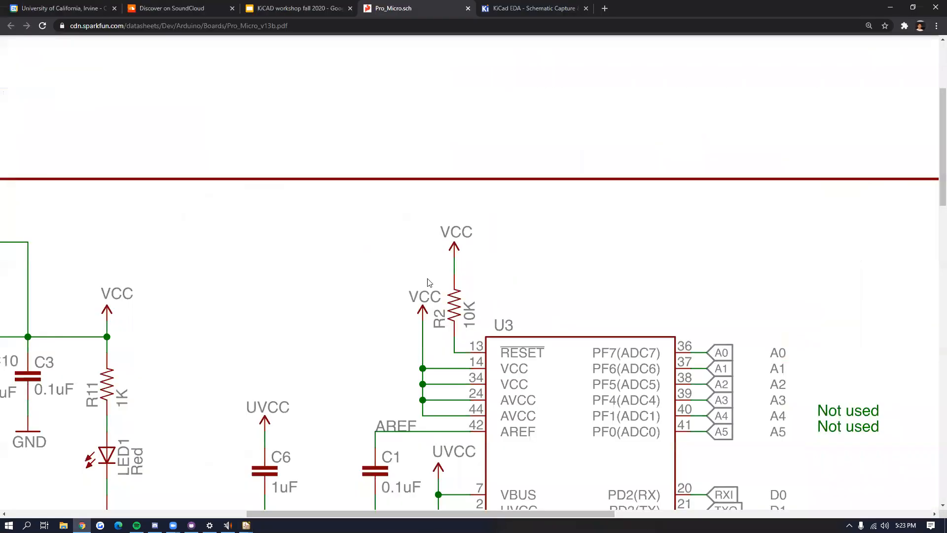
pyautogui.scroll(-5, 595, 342)
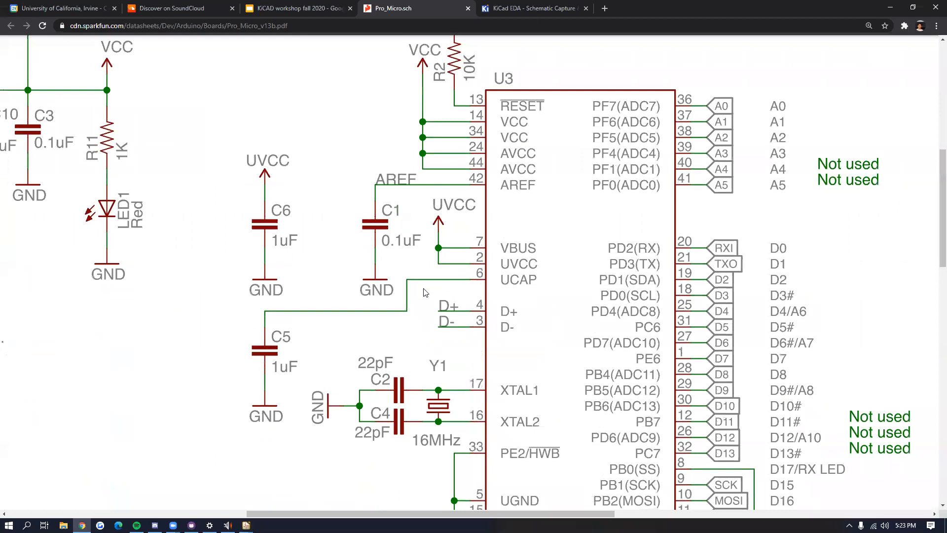
pyautogui.scroll(-2, 434, 311)
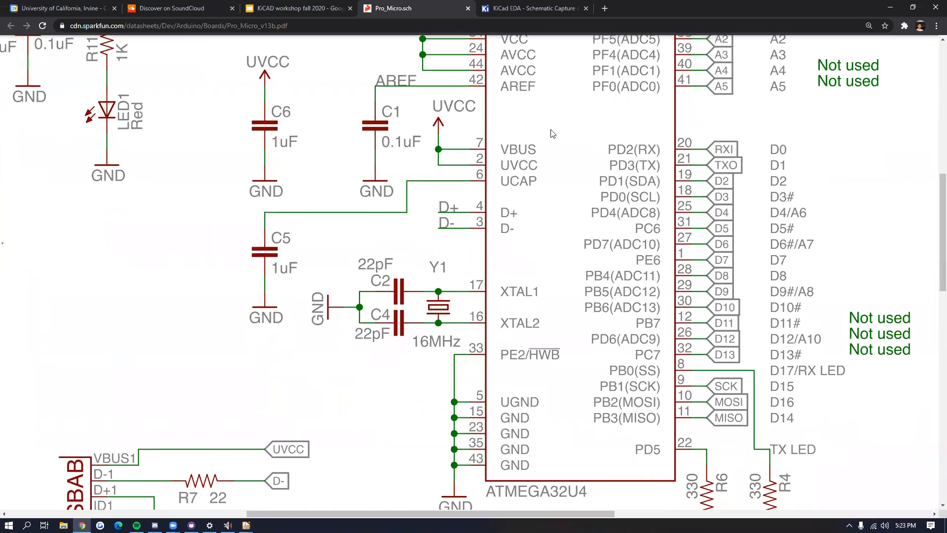
pyautogui.keyDown('ctrl'); pyautogui.scroll(-3, 547, 235); pyautogui.keyUp('ctrl')
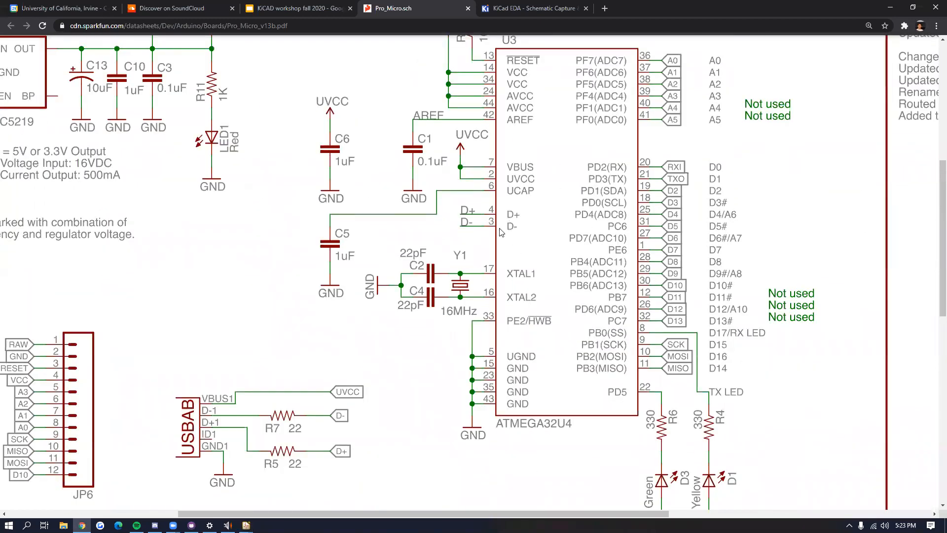
pyautogui.keyDown('ctrl'); pyautogui.scroll(1, 498, 242); pyautogui.keyUp('ctrl')
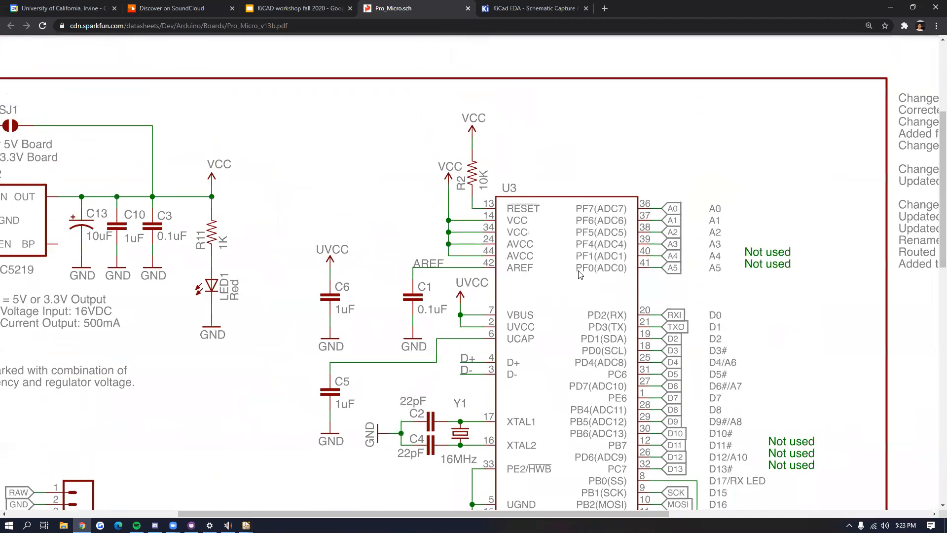
pyautogui.scroll(-1, 561, 272)
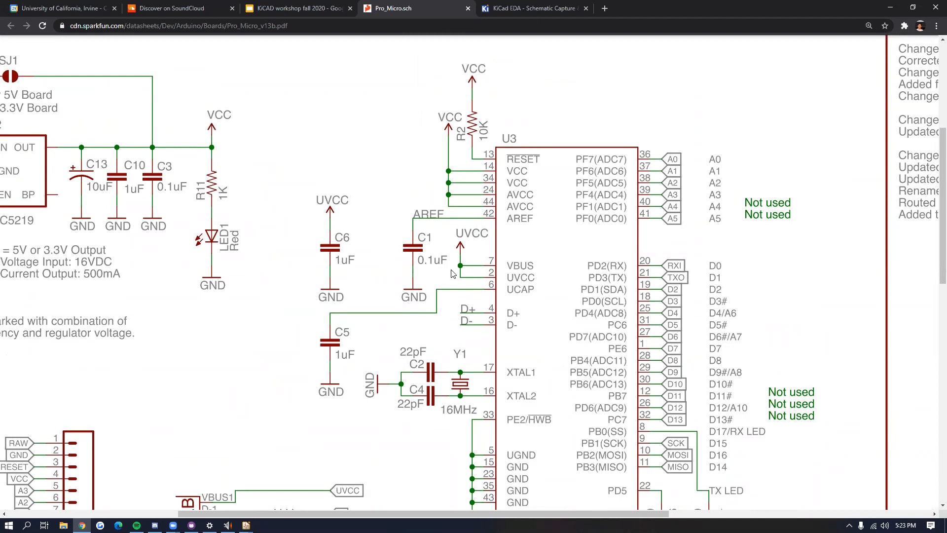
pyautogui.scroll(-1, 456, 316)
pyautogui.keyDown('ctrl'); pyautogui.scroll(2, 466, 289); pyautogui.keyUp('ctrl')
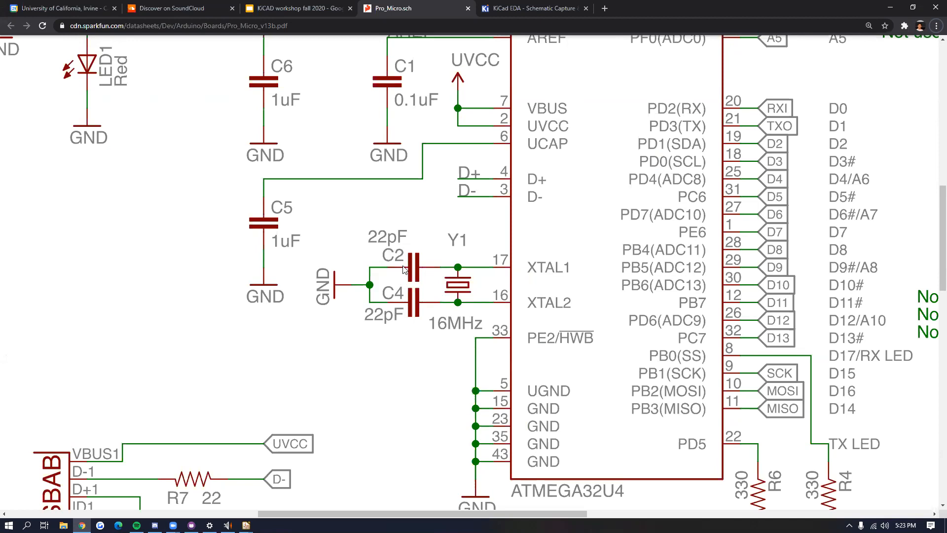
pyautogui.hotkey('alt', 'Tab')
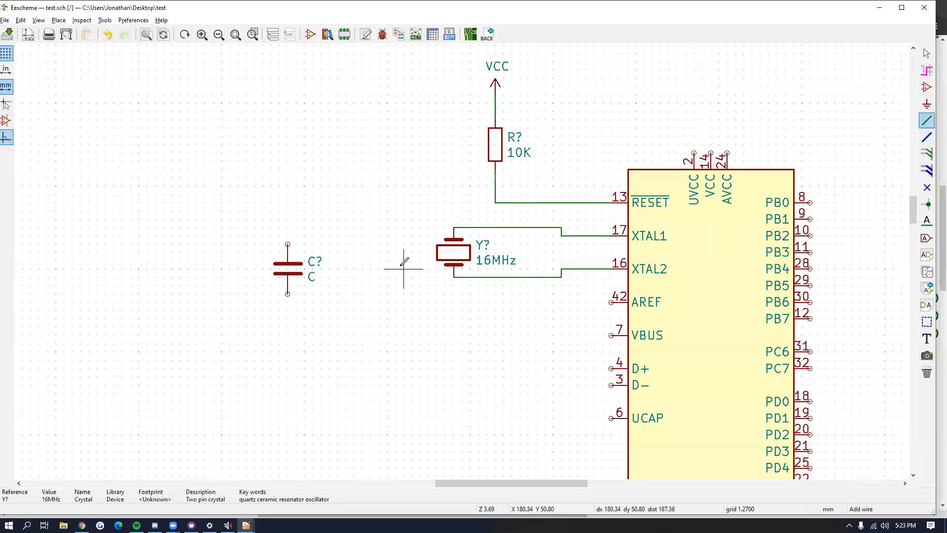
# Step: Place a horizontal unpolarized capacitor (C) beside the crystal, level with its upper terminal, and move the existing upright capacitor farther left and down
pyautogui.click(925, 89)
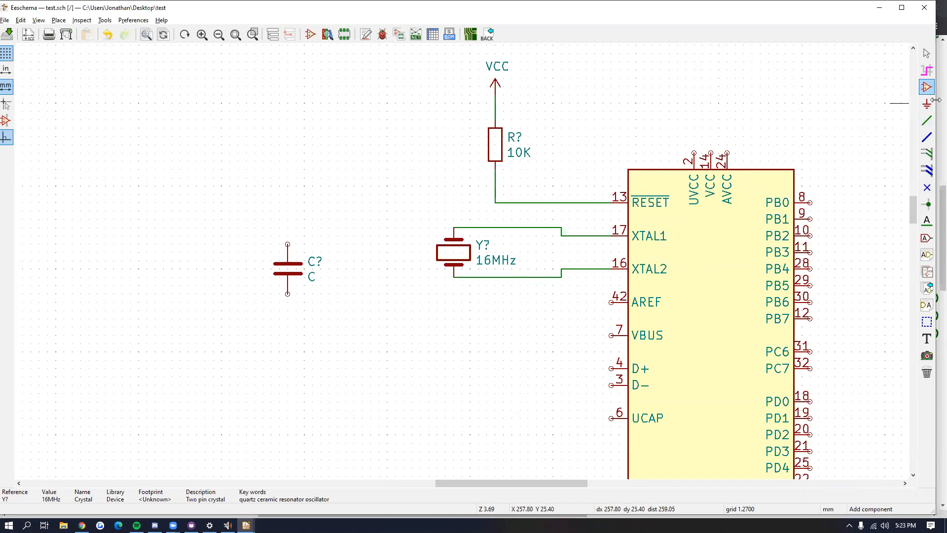
pyautogui.click(304, 177)
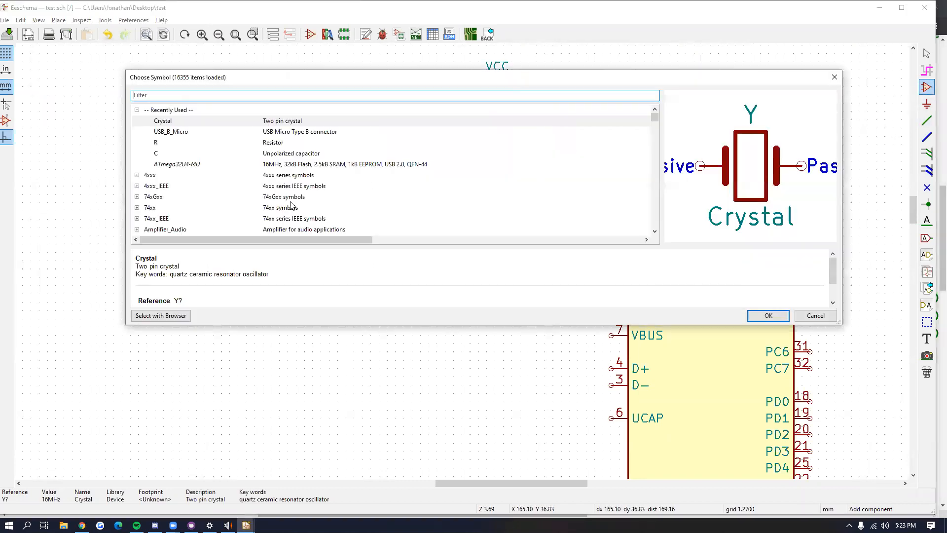
pyautogui.write('C')
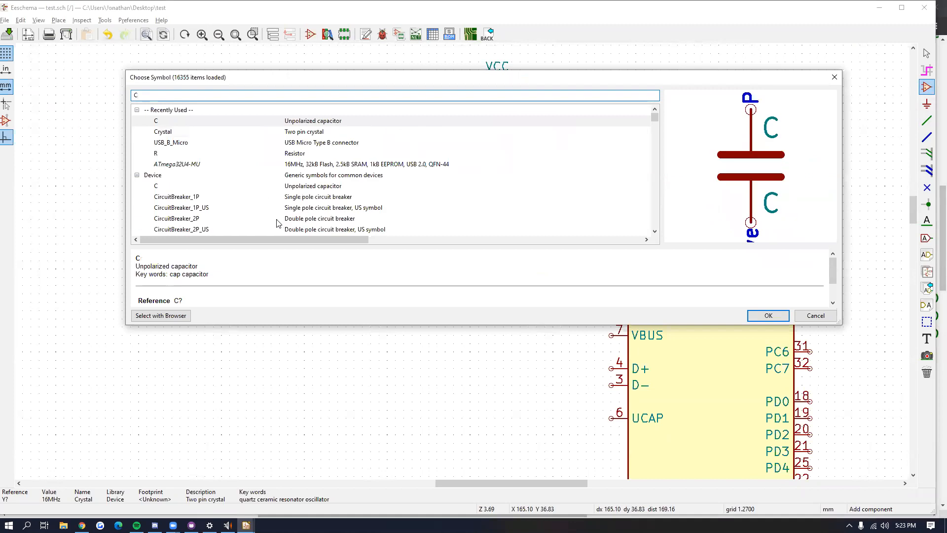
pyautogui.click(347, 124)
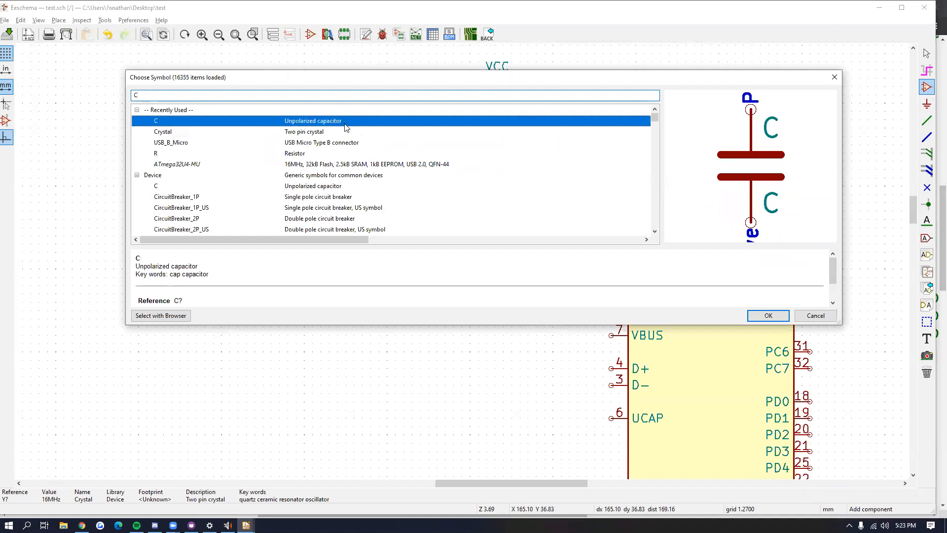
pyautogui.click(760, 316)
pyautogui.press('r')
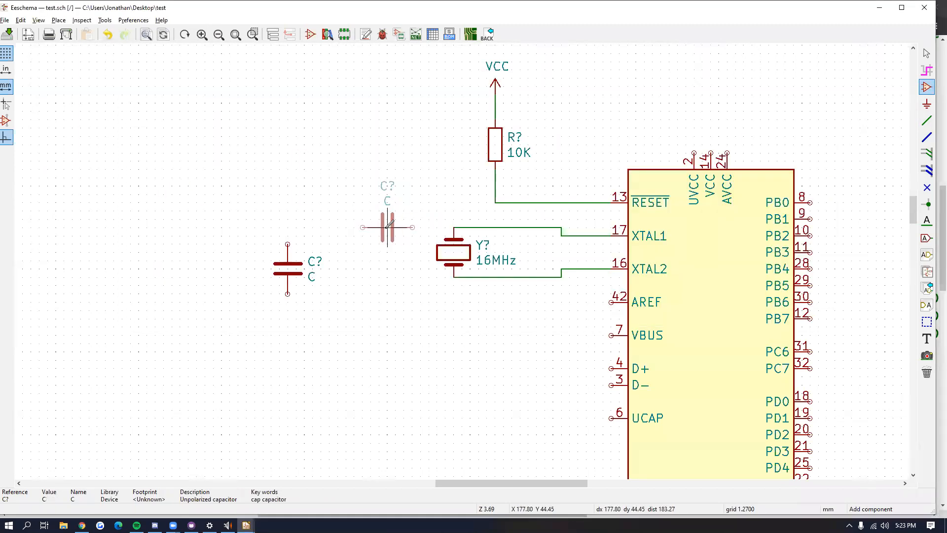
pyautogui.click(380, 230)
pyautogui.press('m')
pyautogui.click(188, 292)
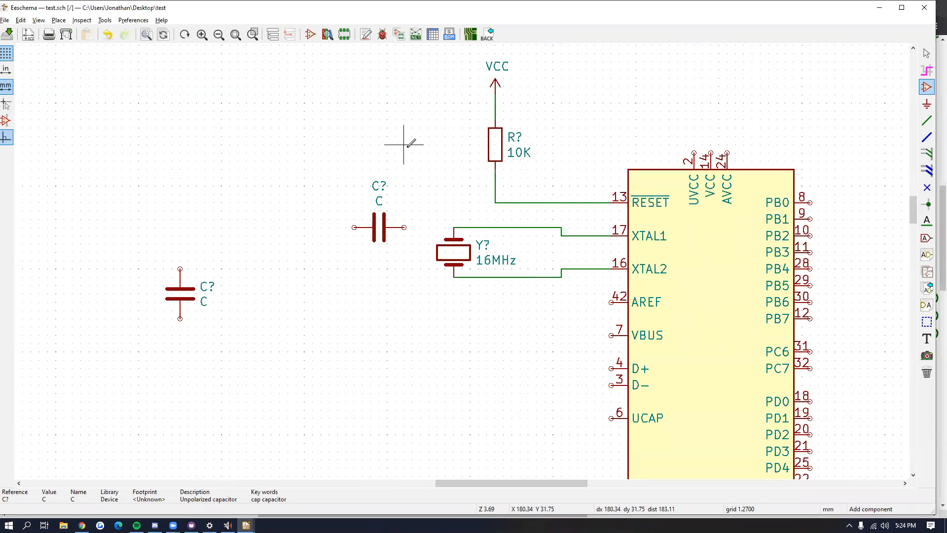
# Step: Switch to the KiCAD workshop slides to review the key shortcuts for rotate, edit and move, and return to the schematic editor
pyautogui.hotkey('alt', 'Tab')
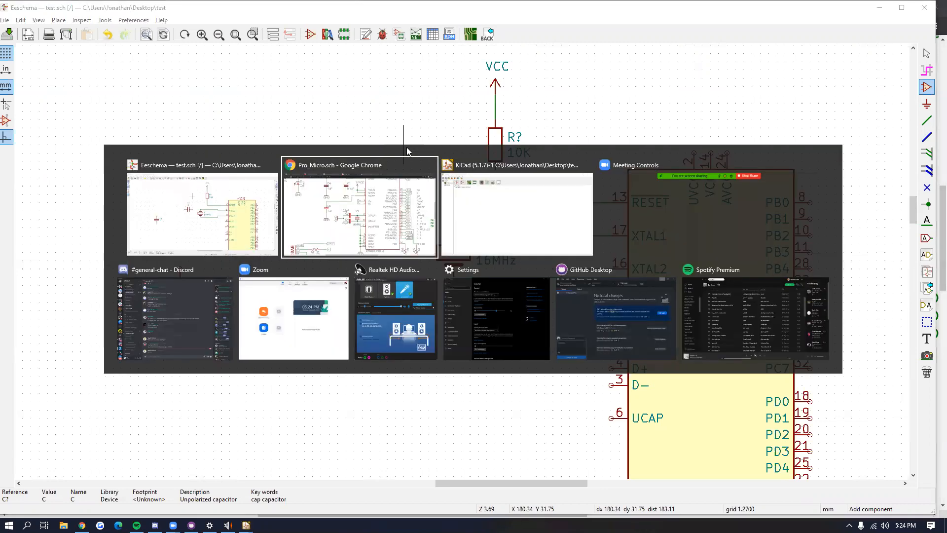
pyautogui.click(385, 157)
pyautogui.click(346, 14)
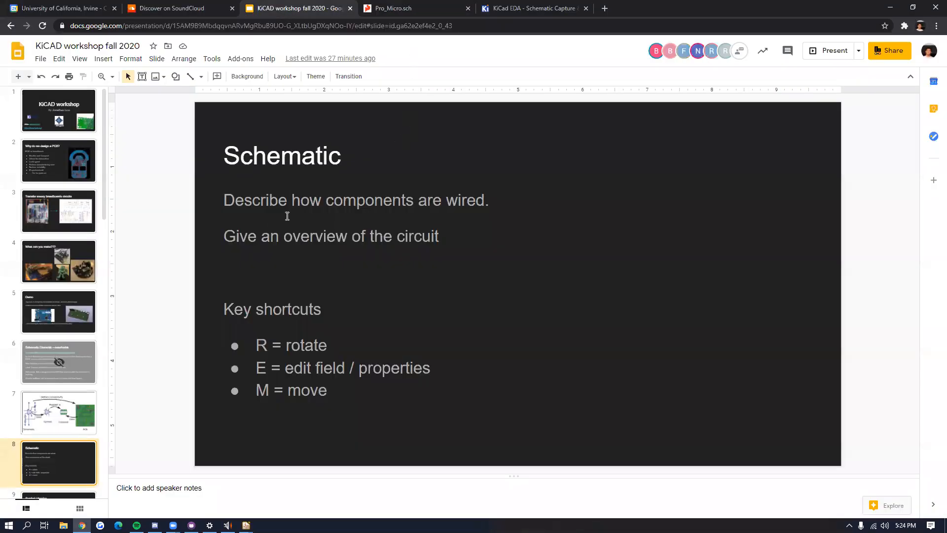
pyautogui.hotkey('alt', 'Tab')
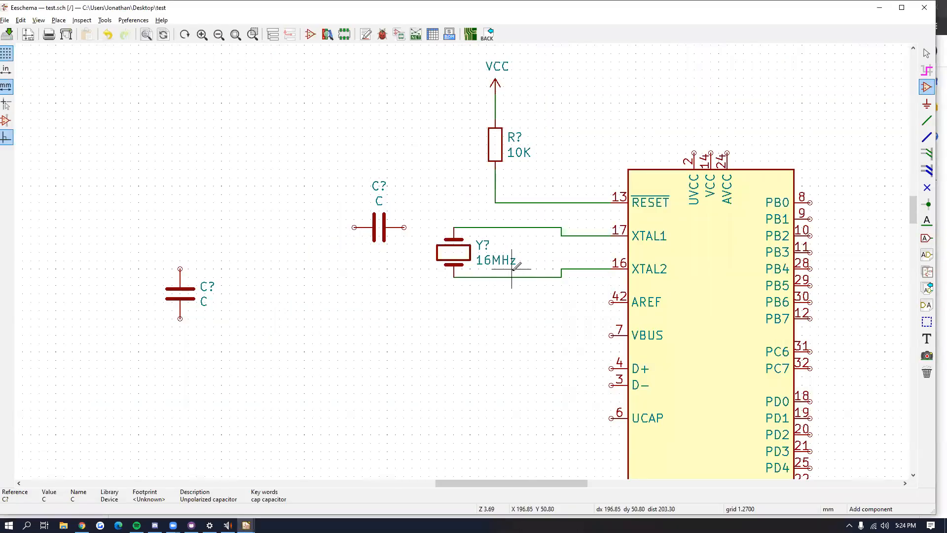
pyautogui.scroll(5, 486, 260)
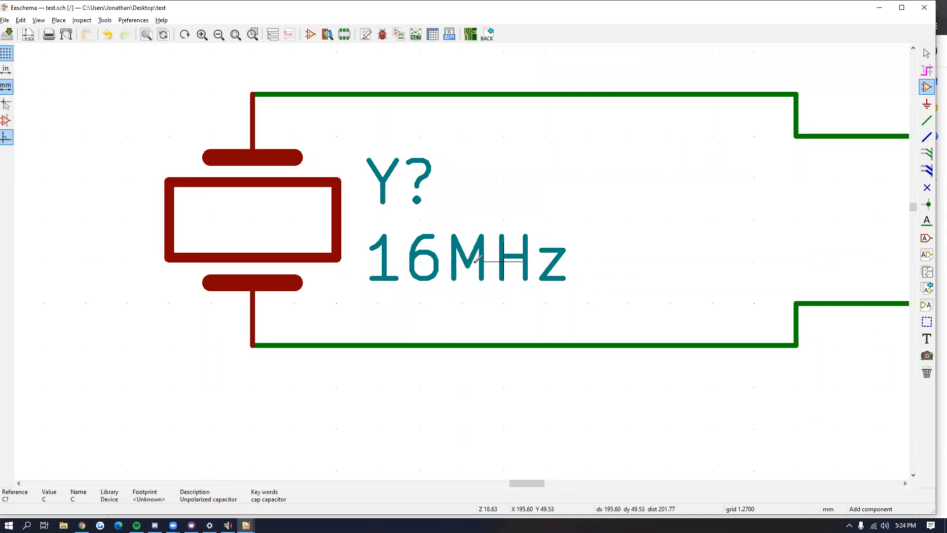
# Step: Recheck the crystal circuit at XTAL1 and XTAL2 in the browser's Pro Micro reference, glance at the workshop slides, and return to the schematic editor
pyautogui.hotkey('alt', 'Tab')
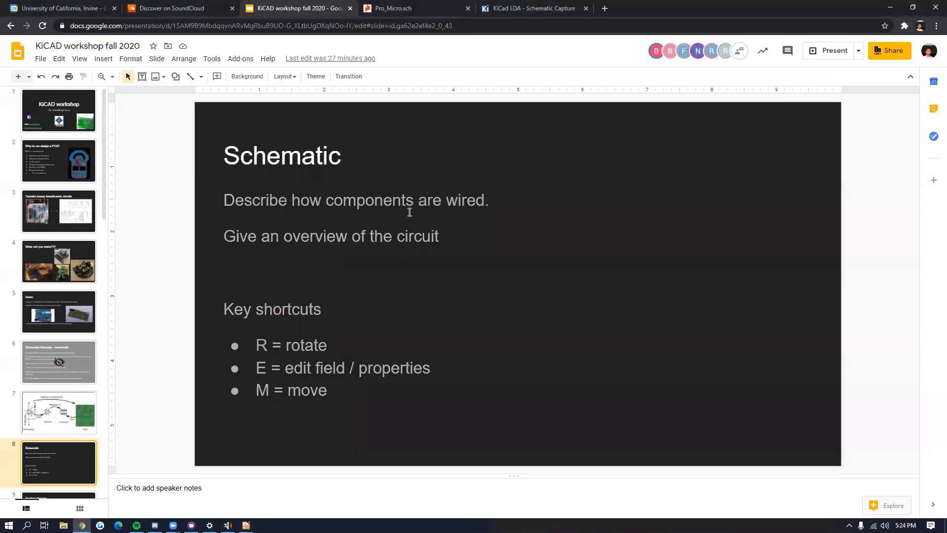
pyautogui.click(422, 14)
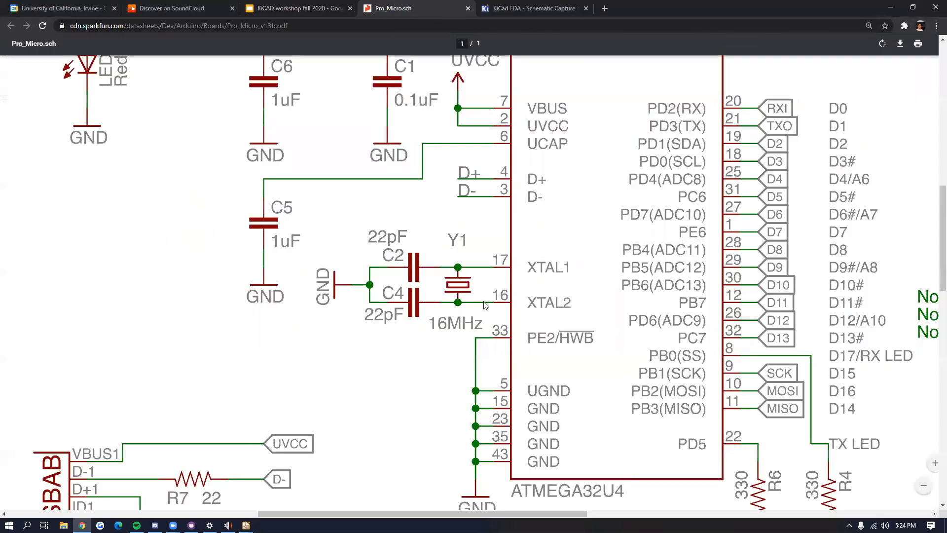
pyautogui.scroll(-1, 458, 327)
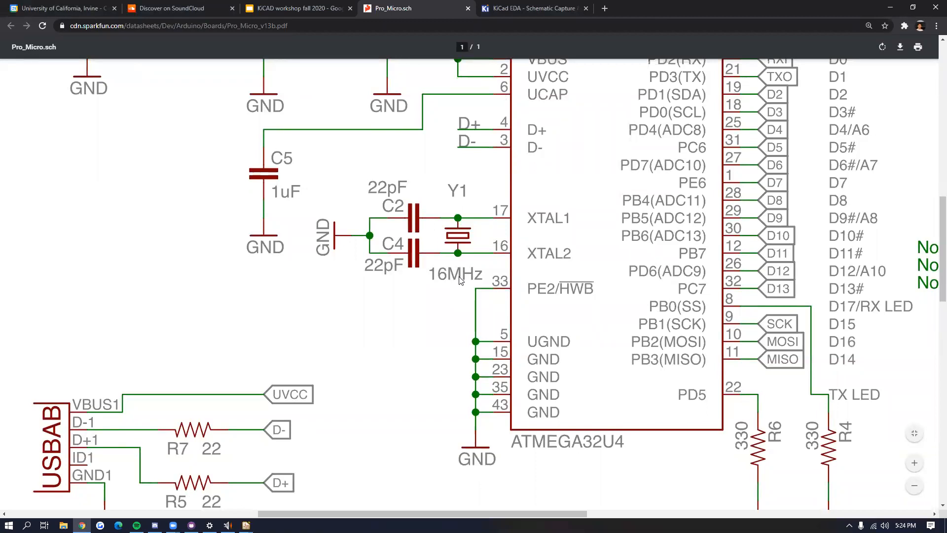
pyautogui.click(280, 9)
pyautogui.click(181, 10)
pyautogui.click(302, 9)
pyautogui.hotkey('alt', 'Tab')
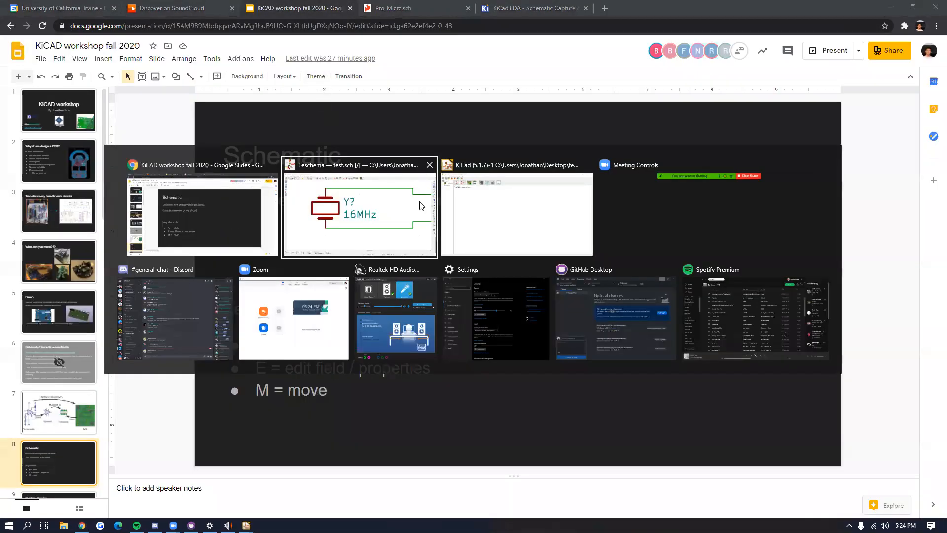
# Step: Move the horizontal capacitor slightly farther left of the crystal, keeping it level with the crystal's upper terminal
pyautogui.scroll(-4, 517, 252)
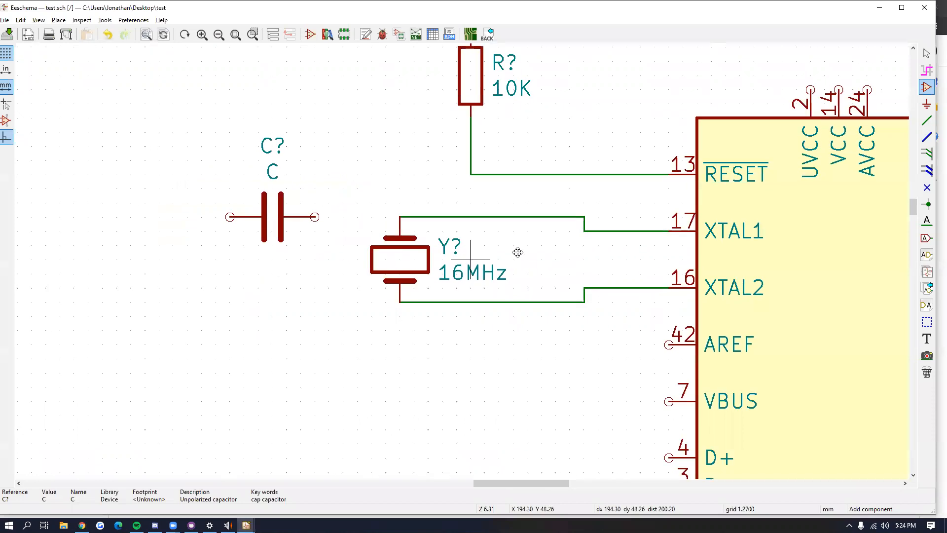
pyautogui.moveTo(517, 252); pyautogui.dragTo(631, 245, button='middle')
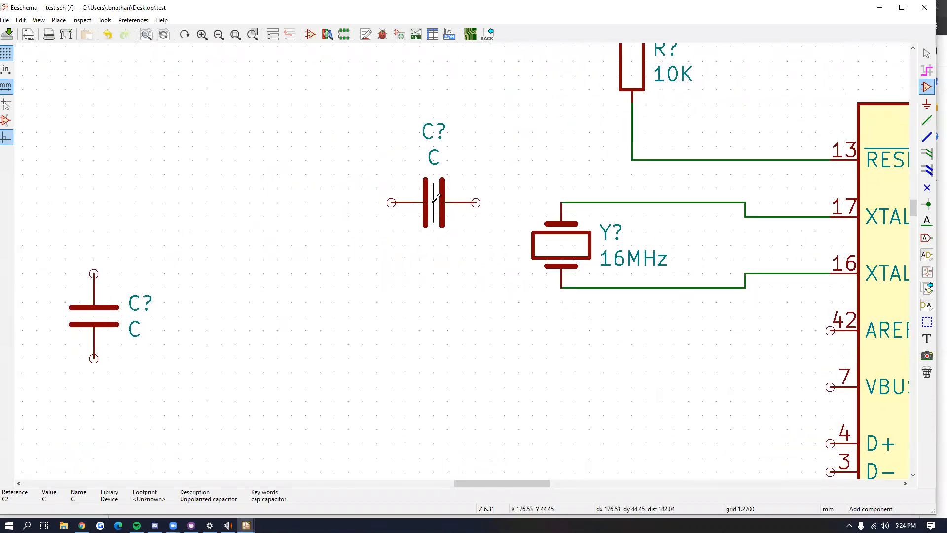
pyautogui.press('m')
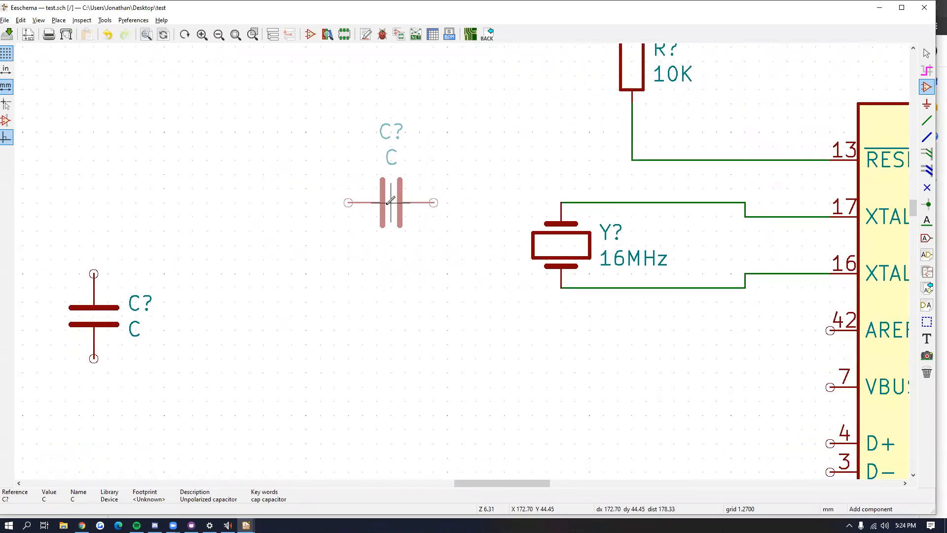
pyautogui.click(417, 202)
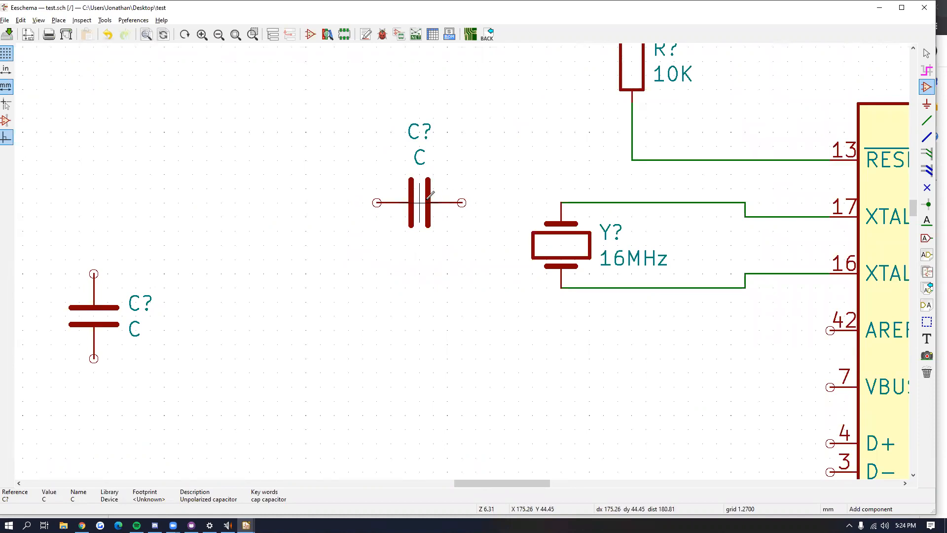
pyautogui.rightClick(428, 199)
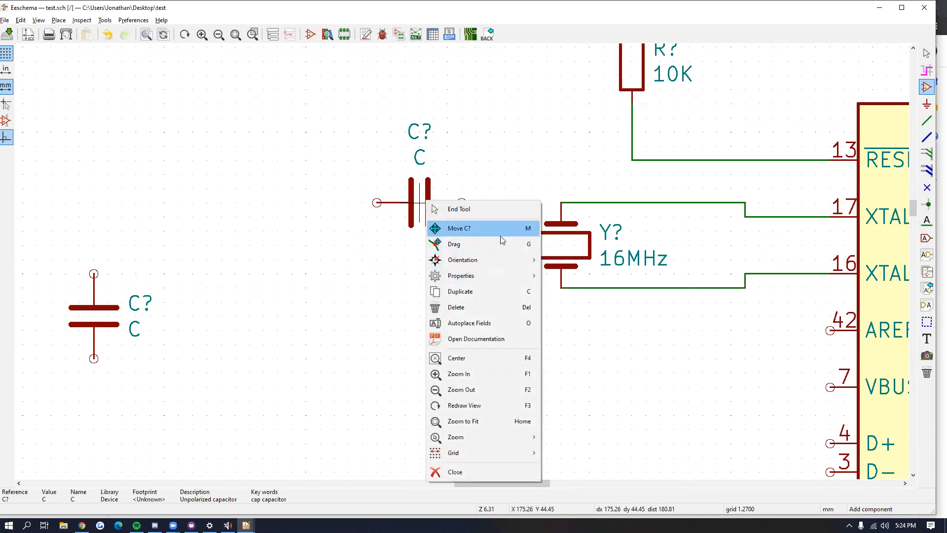
pyautogui.click(469, 228)
pyautogui.click(433, 202)
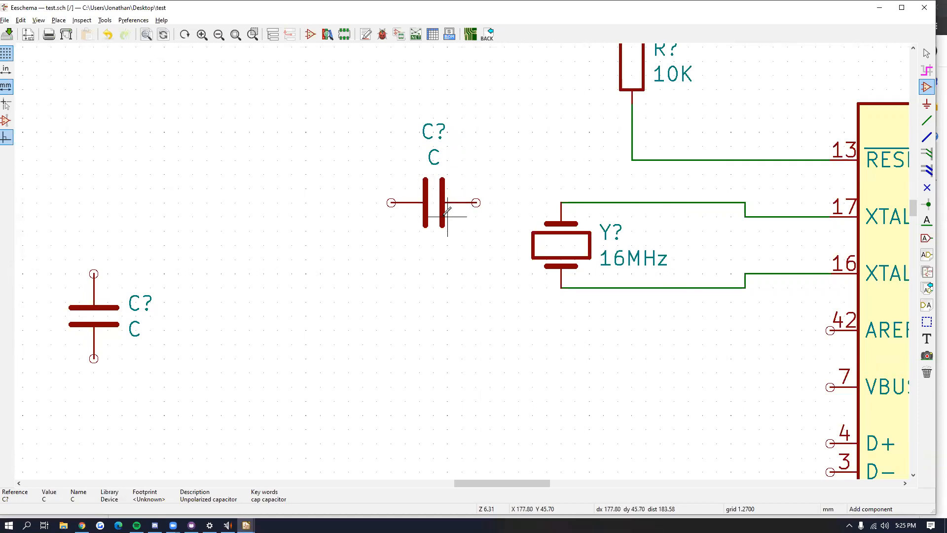
pyautogui.press('m')
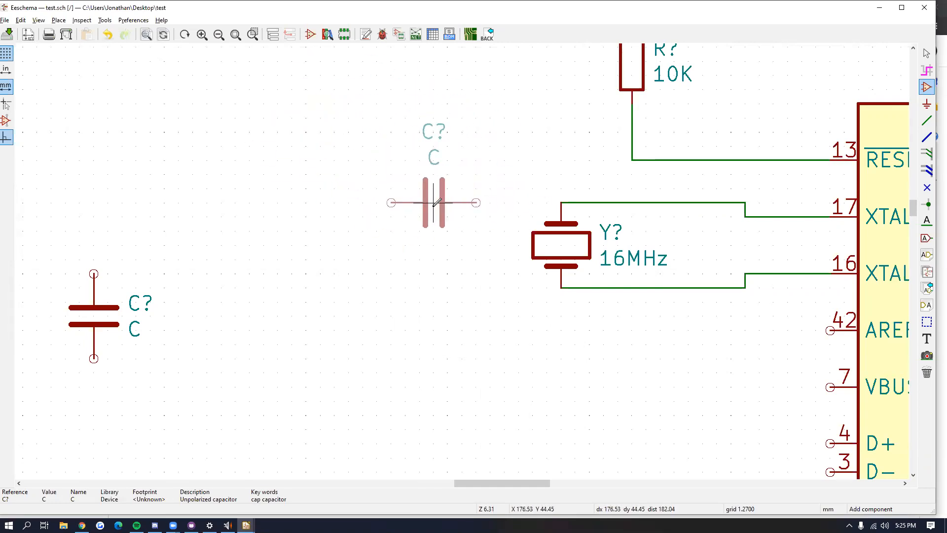
pyautogui.click(405, 202)
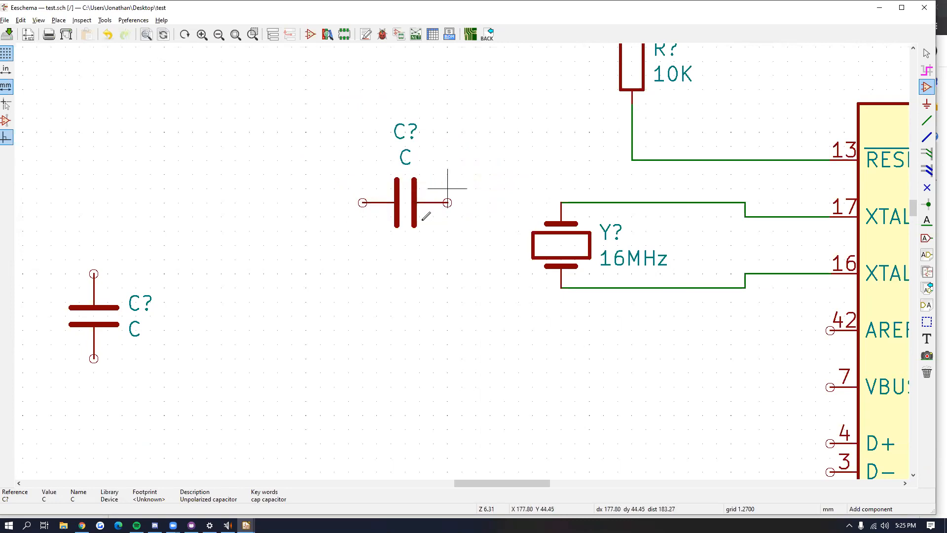
pyautogui.scroll(-1, 432, 203)
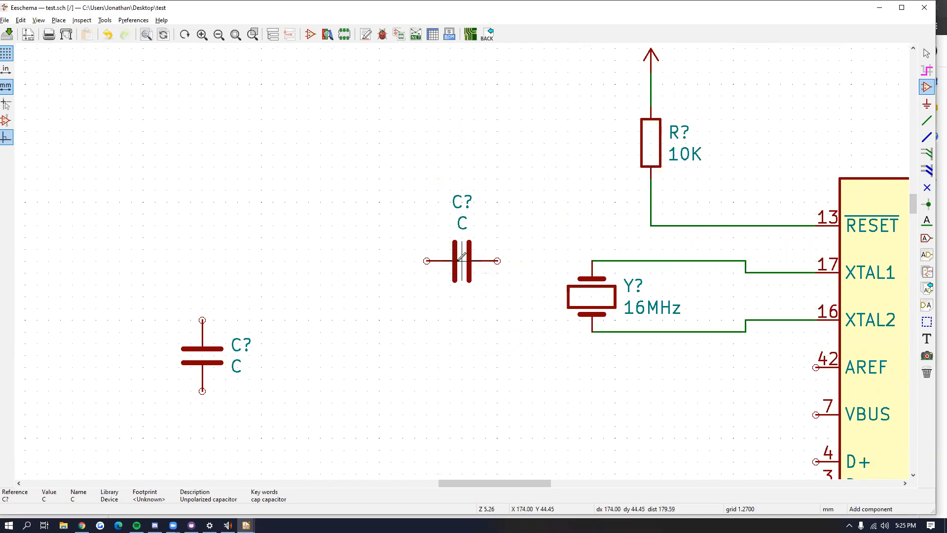
# Step: Place five extra copies of the horizontal capacitor in the empty area left of the crystal and reset resistor
pyautogui.click(467, 255)
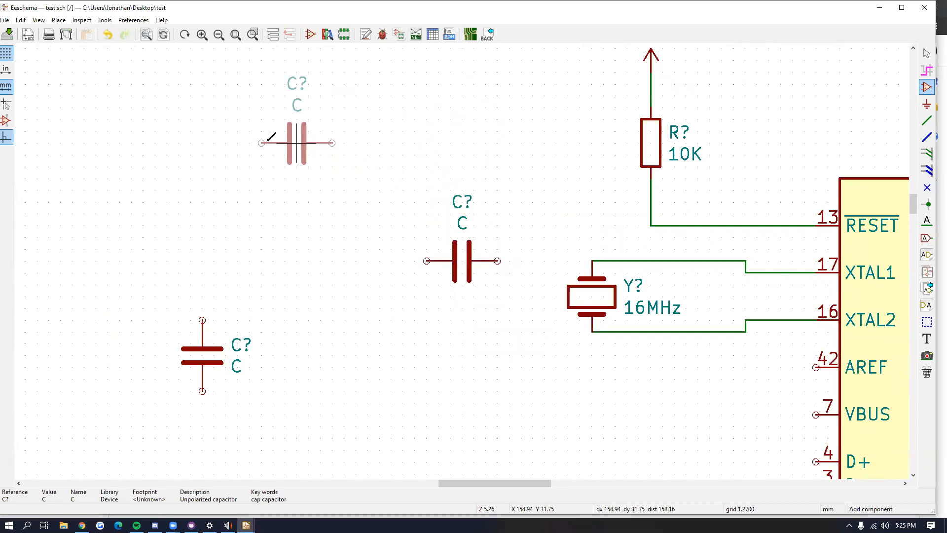
pyautogui.click(237, 143)
pyautogui.click(391, 120)
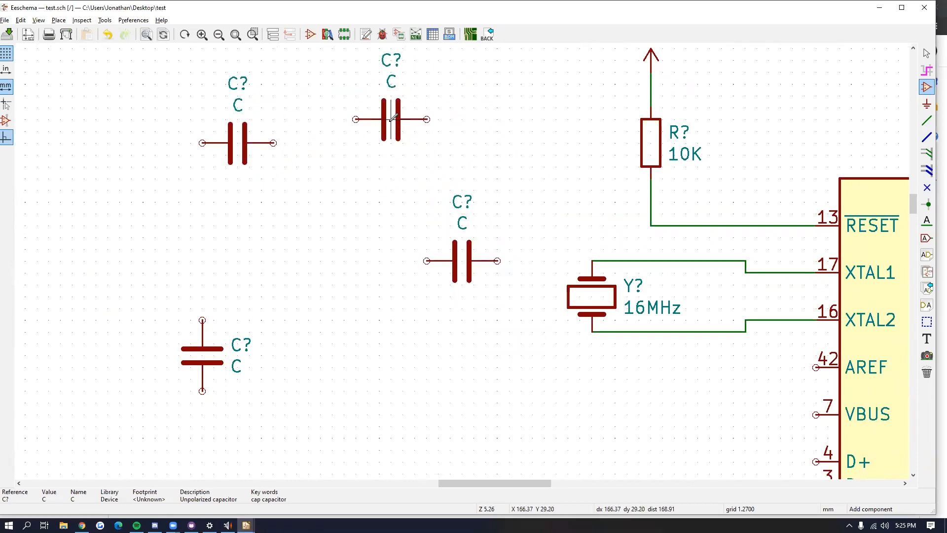
pyautogui.click(226, 225)
pyautogui.click(128, 132)
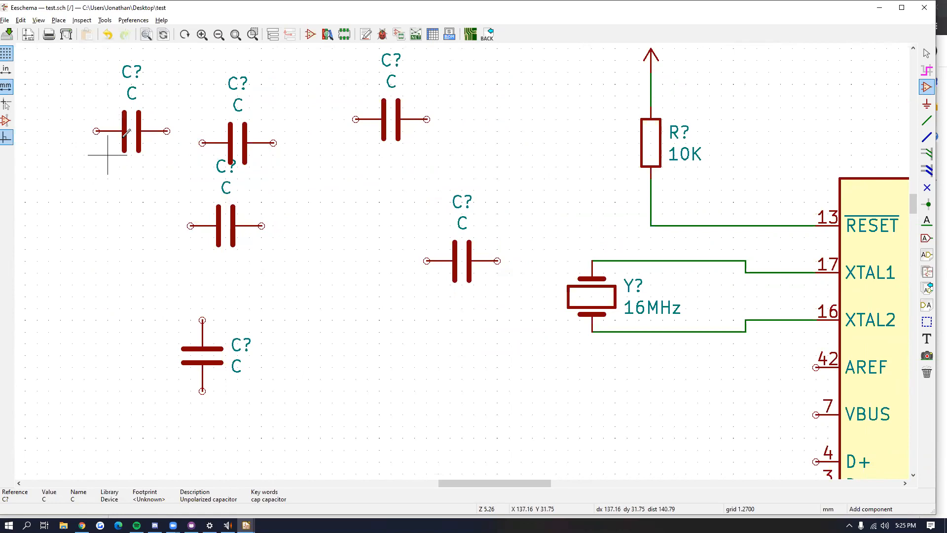
pyautogui.click(108, 201)
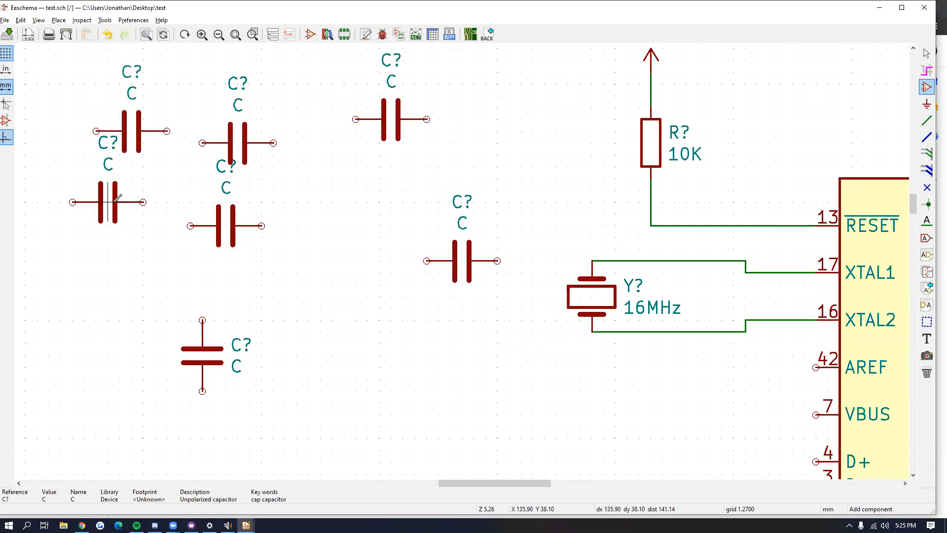
# Step: Delete the five extra horizontal capacitors and the upright capacitor, keeping only the capacitor beside the crystal
pyautogui.press('Delete')
pyautogui.press('Delete')
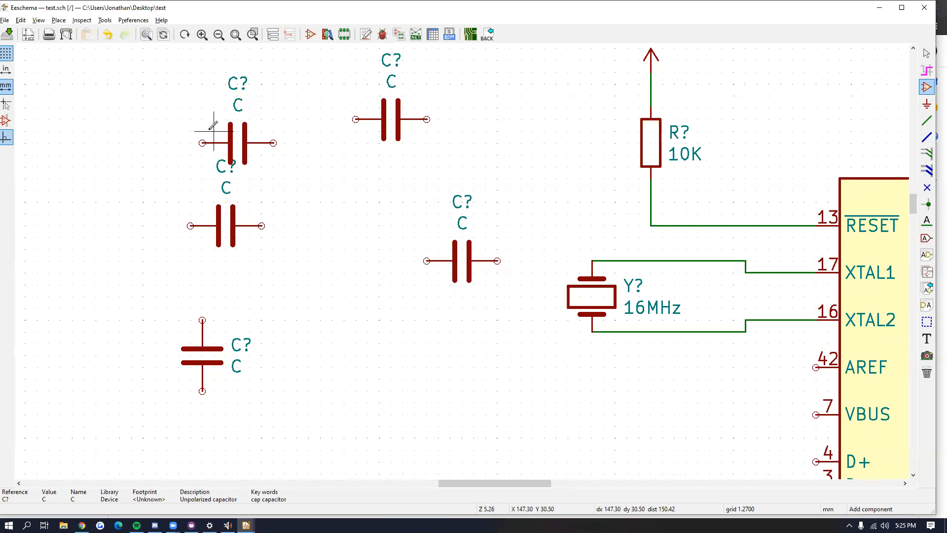
pyautogui.press('Delete')
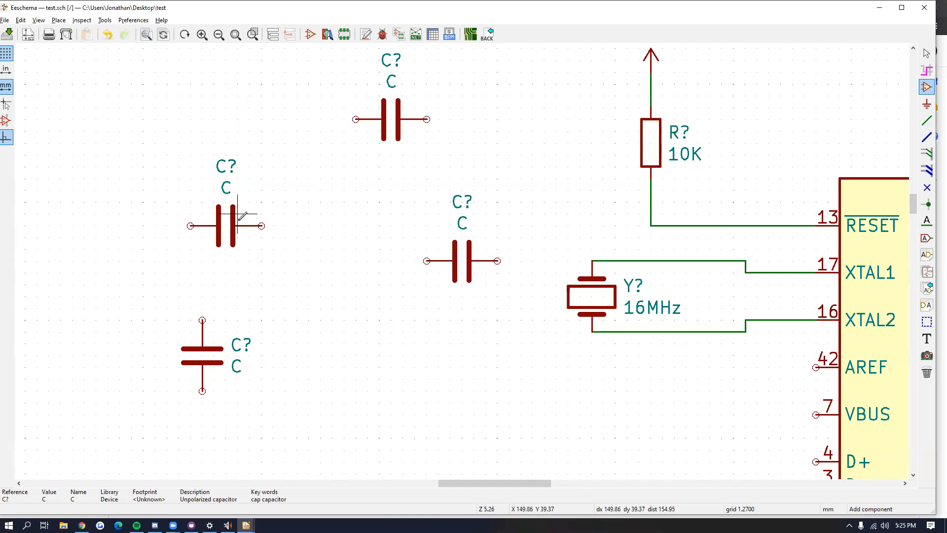
pyautogui.press('Delete')
pyautogui.press('Delete')
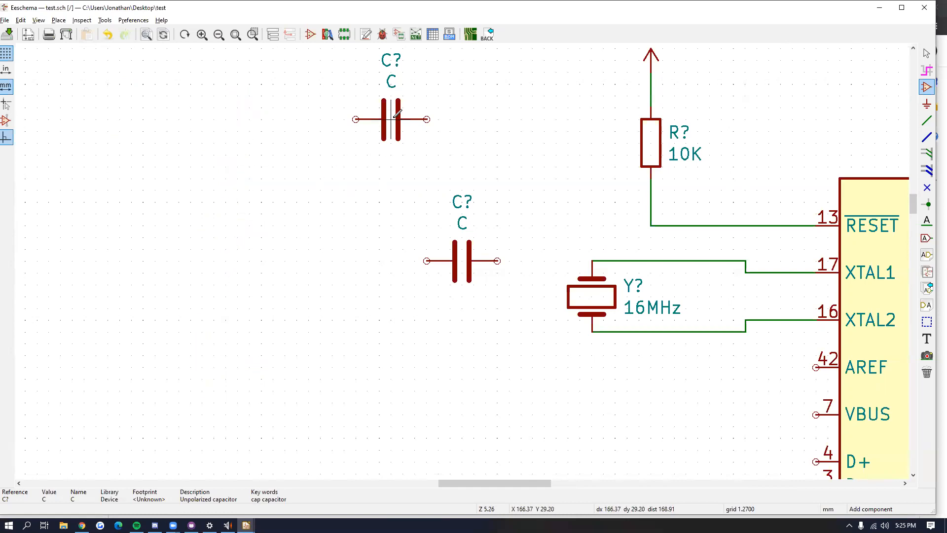
pyautogui.press('Delete')
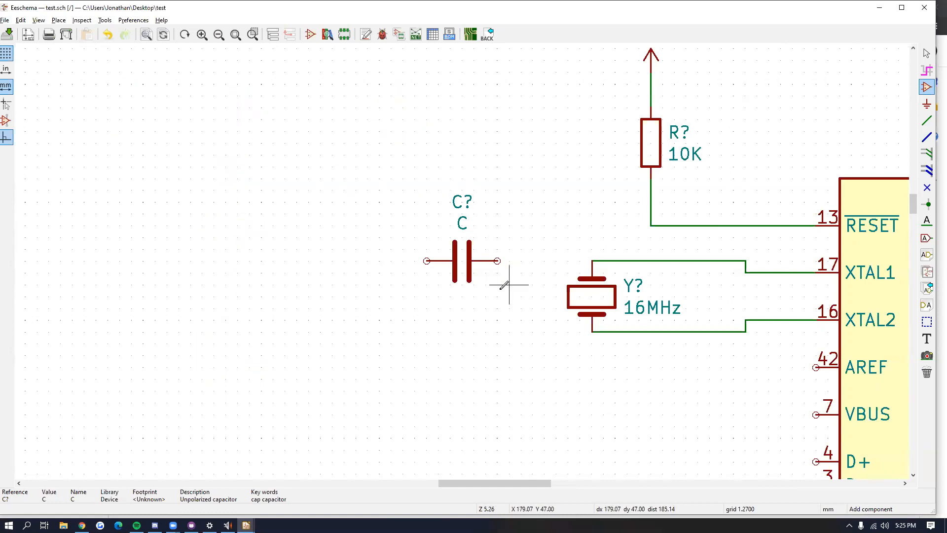
# Step: Try duplicating the capacitor beside the crystal, and rotate it repeatedly until it is horizontal again
pyautogui.rightClick(467, 256)
pyautogui.moveTo(515, 316)
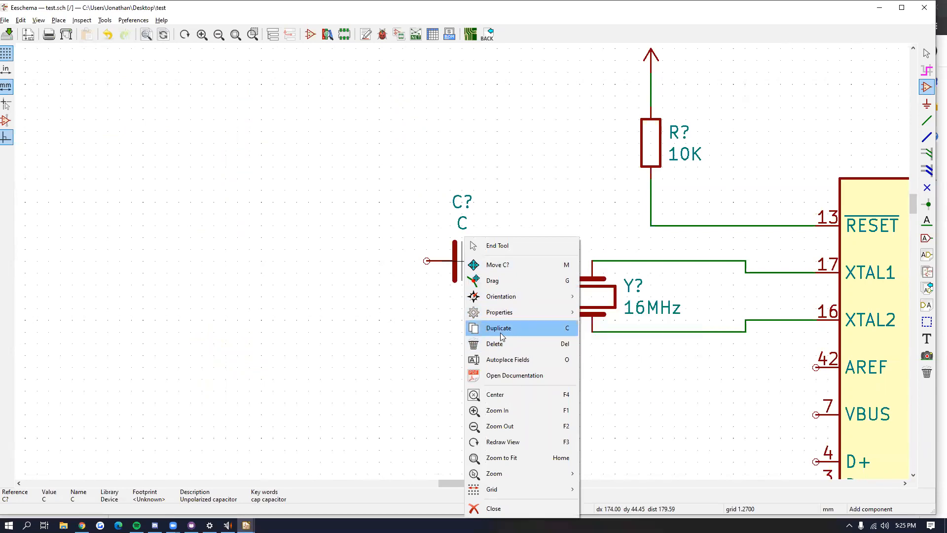
pyautogui.click(475, 328)
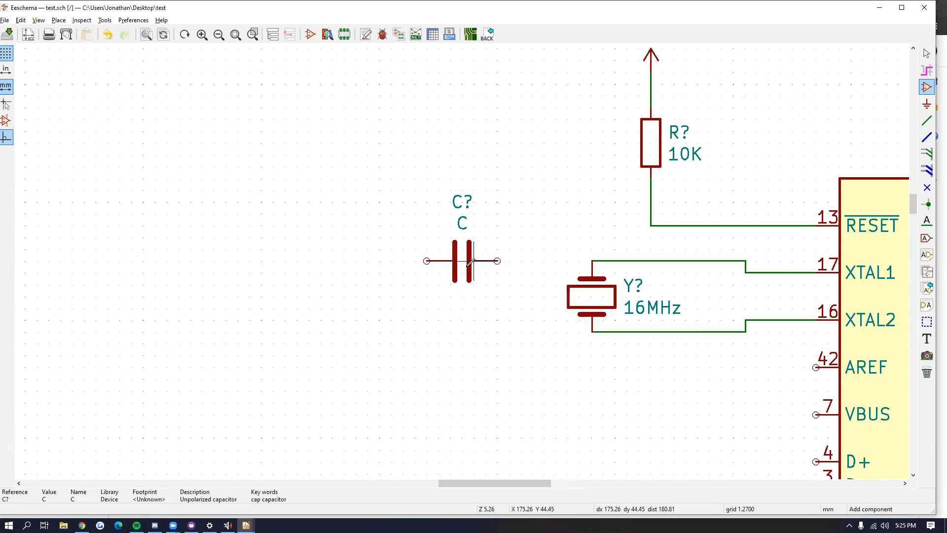
pyautogui.press('r')
pyautogui.press('r')
pyautogui.press('r')
pyautogui.press('r')
pyautogui.press('r')
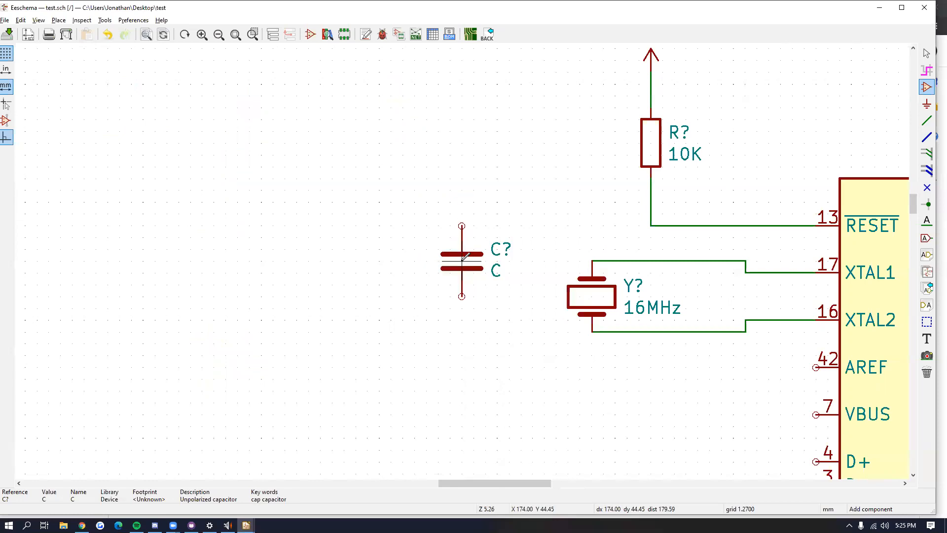
pyautogui.press('r')
# Step: Place a second horizontal capacitor directly below the first, level with the crystal's lower terminal
pyautogui.moveTo(402, 257); pyautogui.dragTo(559, 218, button='middle')
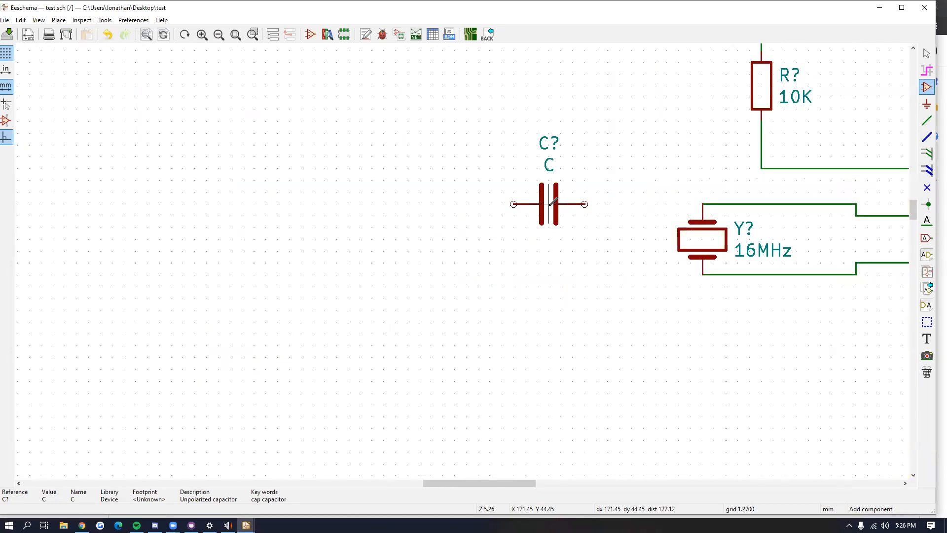
pyautogui.click(552, 202)
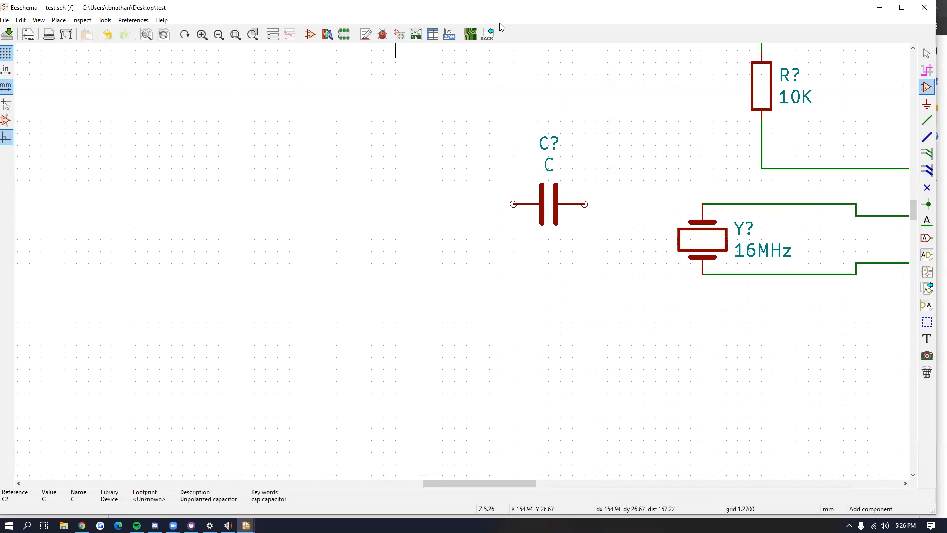
pyautogui.click(591, 274)
# Step: Wire the right end of the upper capacitor to the crystal's upper terminal
pyautogui.click(926, 120)
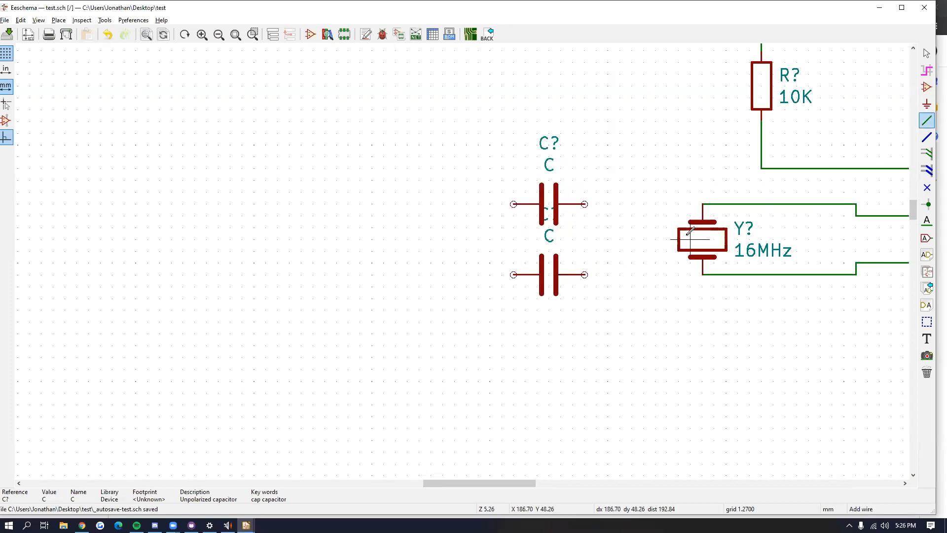
pyautogui.click(703, 203)
pyautogui.click(702, 274)
pyautogui.press('Escape')
# Step: Move the lower capacitor a little farther down and wire its right end to the crystal's lower terminal
pyautogui.press('m')
pyautogui.click(552, 298)
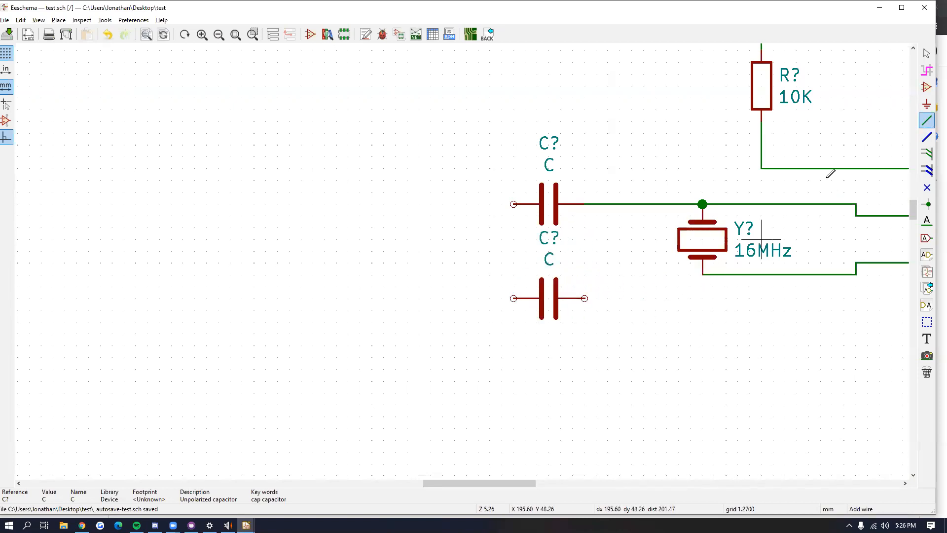
pyautogui.click(702, 275)
pyautogui.click(585, 298)
# Step: Look up the values of the crystal's capacitors in the browser's Pro Micro reference schematic and return to the schematic editor
pyautogui.scroll(-1, 653, 274)
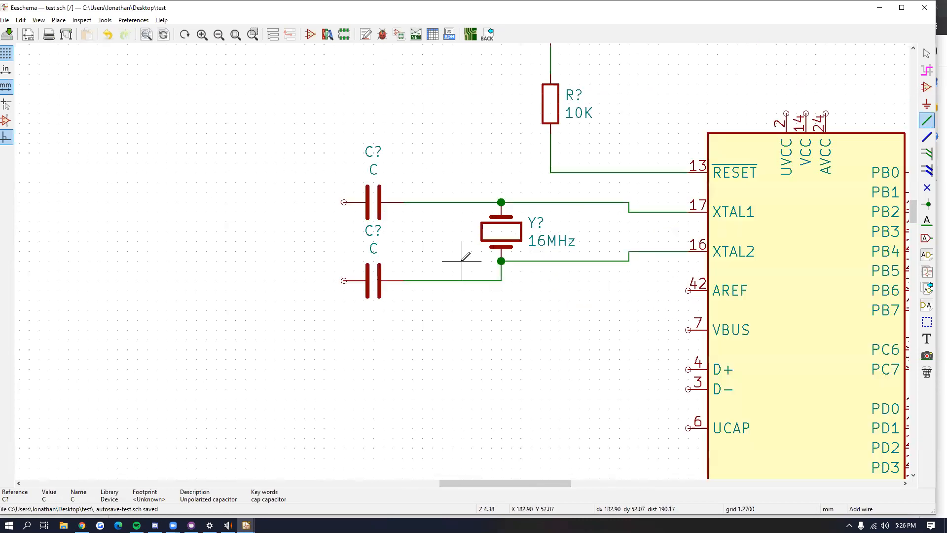
pyautogui.scroll(-2, 462, 260)
pyautogui.scroll(3, 483, 267)
pyautogui.moveTo(496, 278); pyautogui.dragTo(533, 296, button='middle')
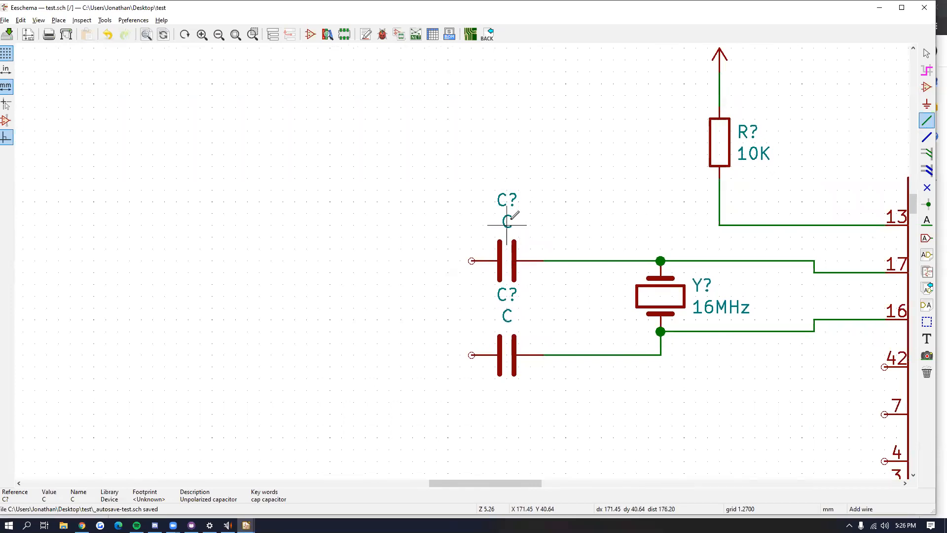
pyautogui.hotkey('alt', 'Tab')
pyautogui.click(371, 9)
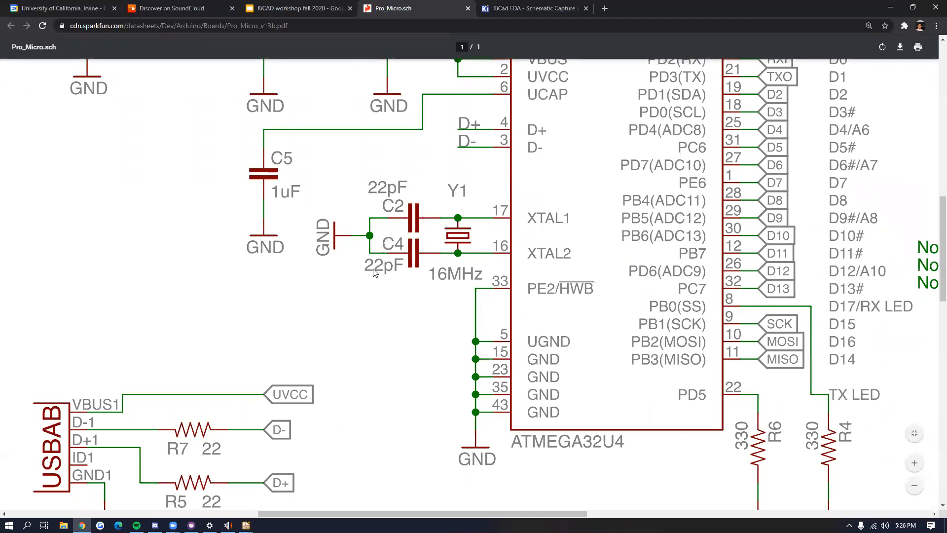
pyautogui.hotkey('alt', 'Tab')
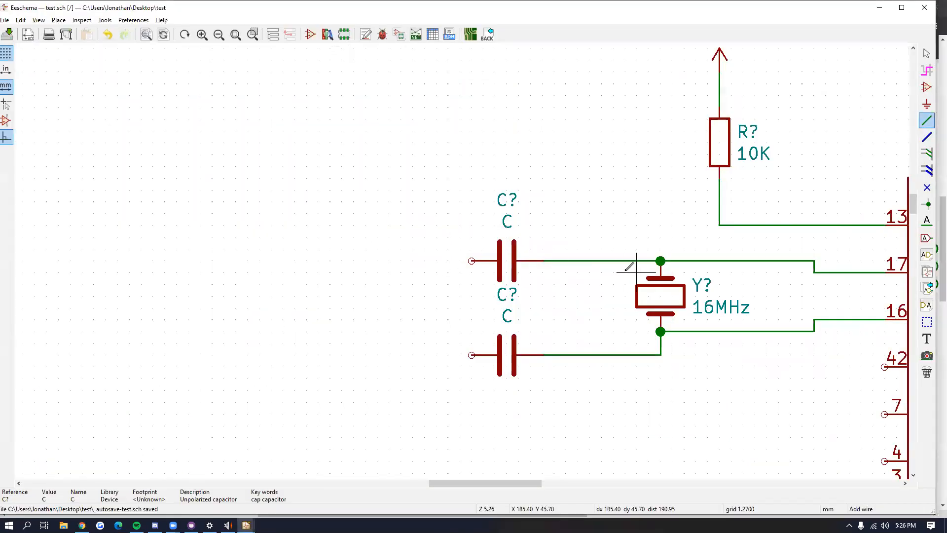
# Step: Set the values of the lower and upper crystal capacitors to 22pF
pyautogui.write('v')
pyautogui.write('22pF')
pyautogui.press('Return')
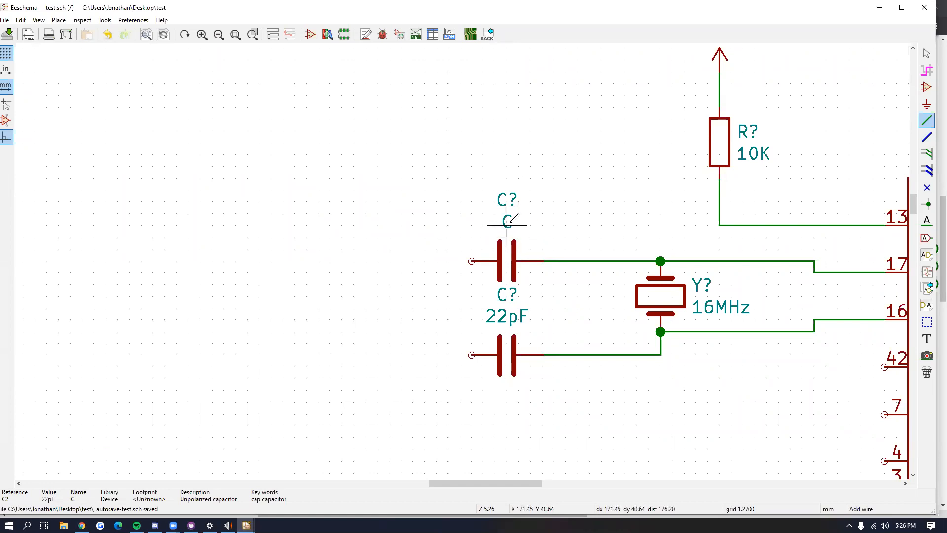
pyautogui.write('v')
pyautogui.write('2')
pyautogui.write('2pF')
pyautogui.press('Return')
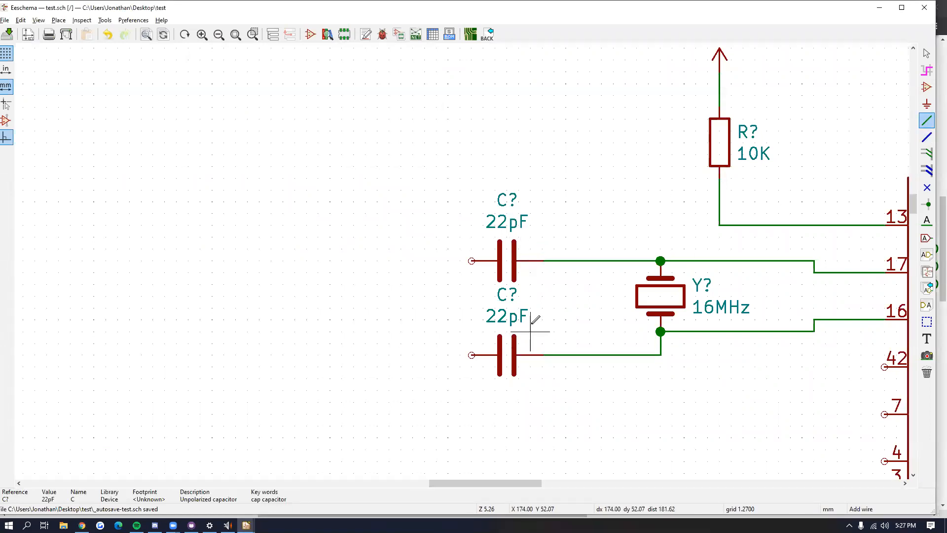
# Step: Wire the left ends of the two 22pF capacitors together with a squared loop
pyautogui.click(471, 260)
pyautogui.click(400, 354)
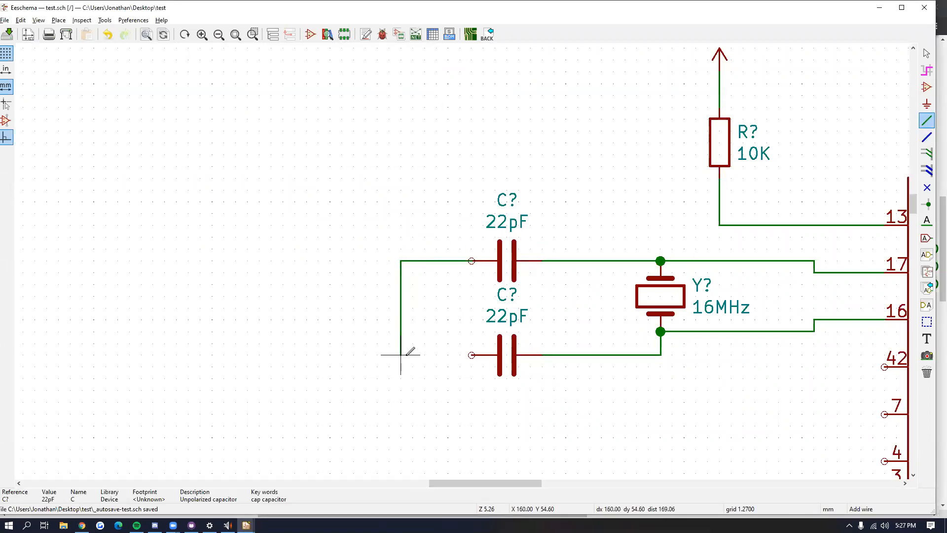
pyautogui.click(470, 354)
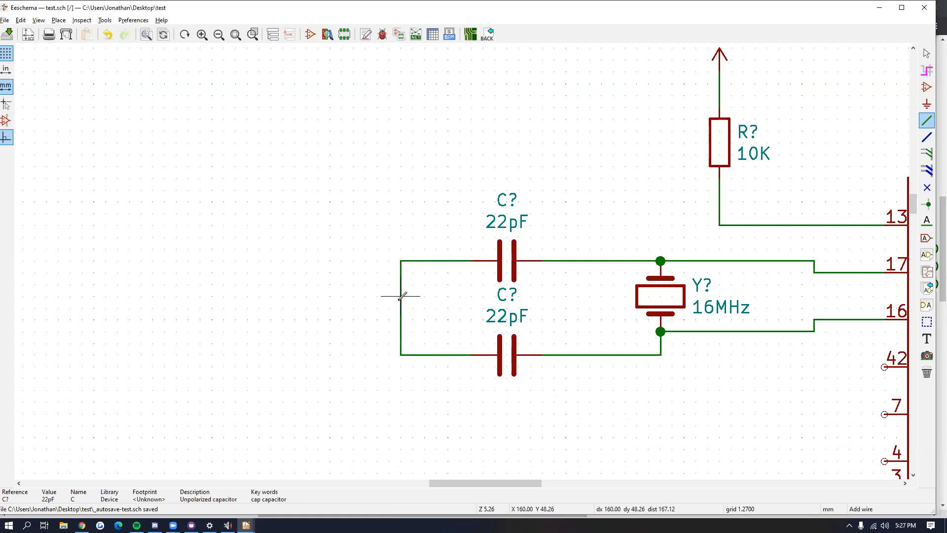
# Step: Check the crystal's ground connection in the browser's Pro Micro reference, then place a left-pointing GND power symbol left of the 22pF capacitors' loop
pyautogui.hotkey('alt', 'Tab')
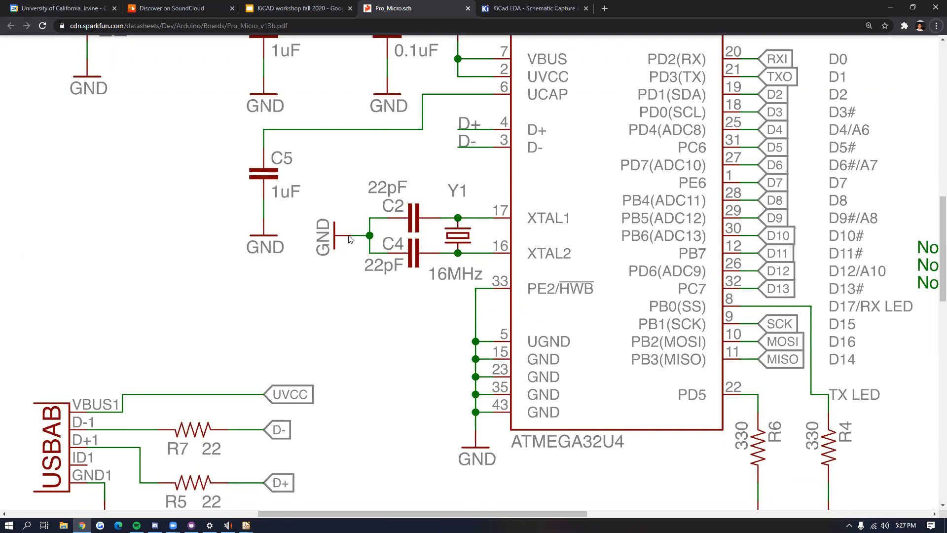
pyautogui.hotkey('alt', 'Tab')
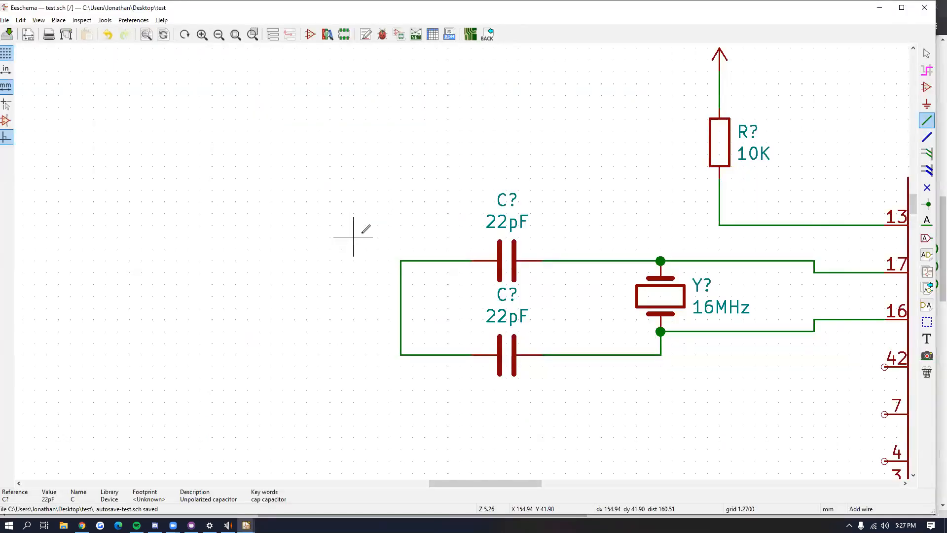
pyautogui.click(929, 105)
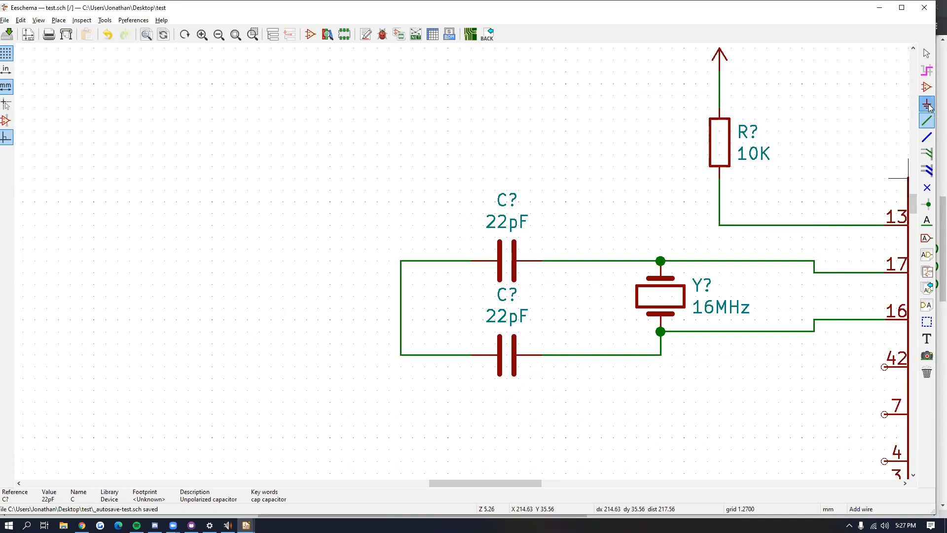
pyautogui.click(339, 199)
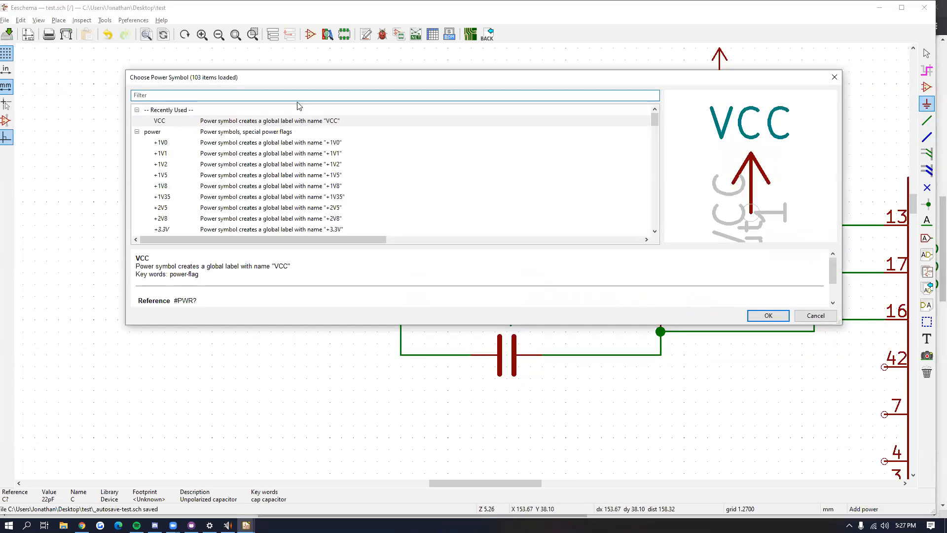
pyautogui.write('GND')
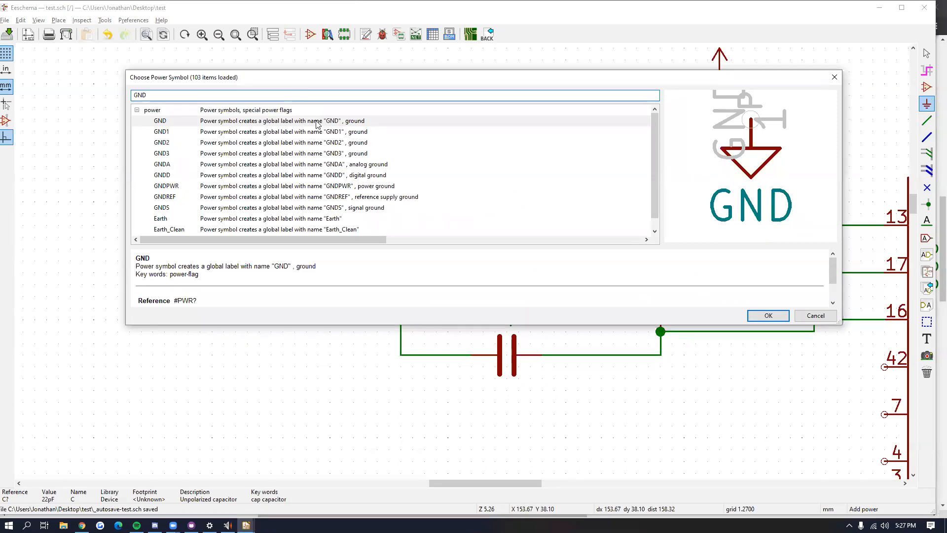
pyautogui.click(317, 124)
pyautogui.click(767, 315)
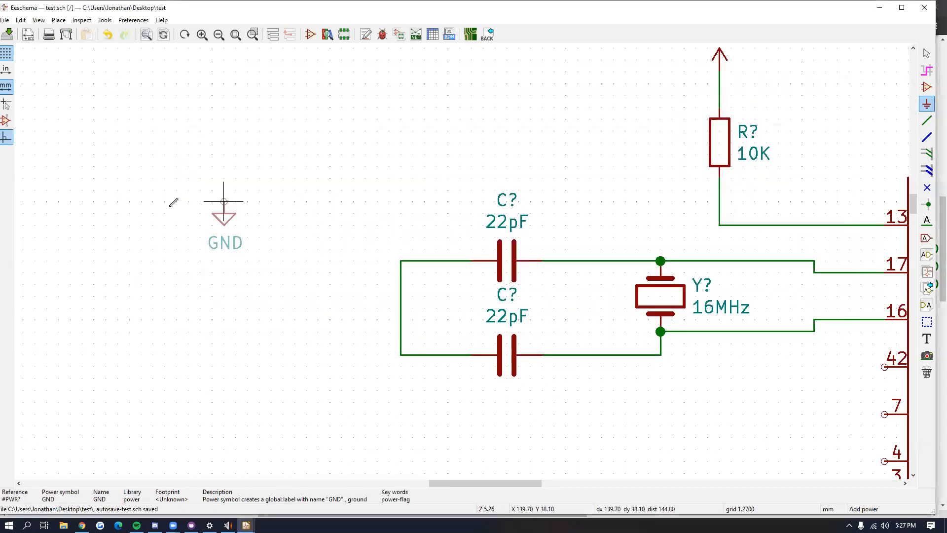
pyautogui.press('r')
pyautogui.click(341, 307)
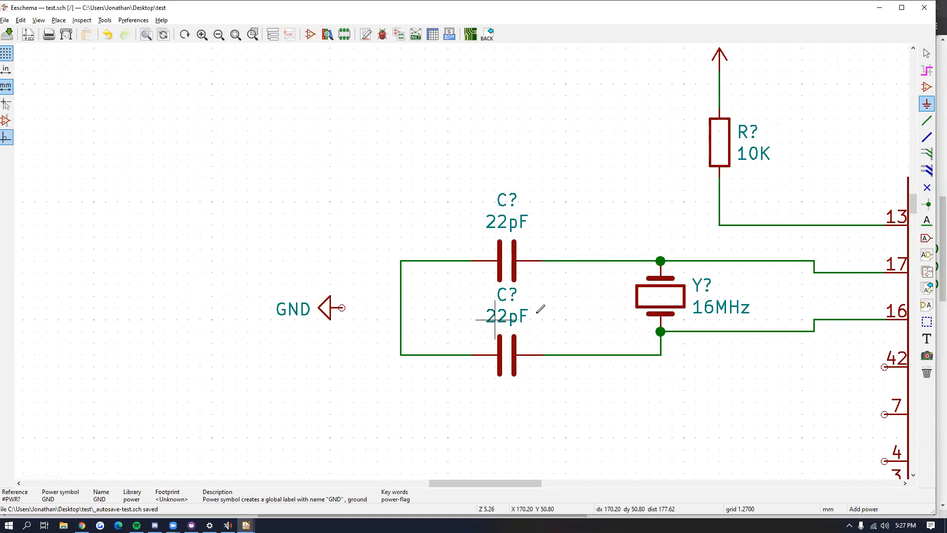
# Step: Wire the GND symbol to the middle of the vertical wire joining the two 22pF capacitors
pyautogui.click(927, 120)
pyautogui.click(401, 308)
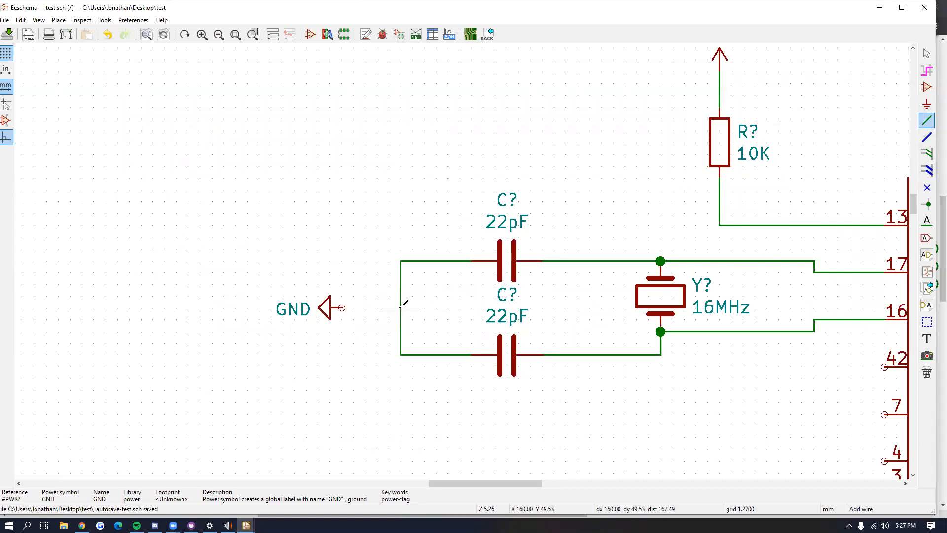
pyautogui.doubleClick(341, 308)
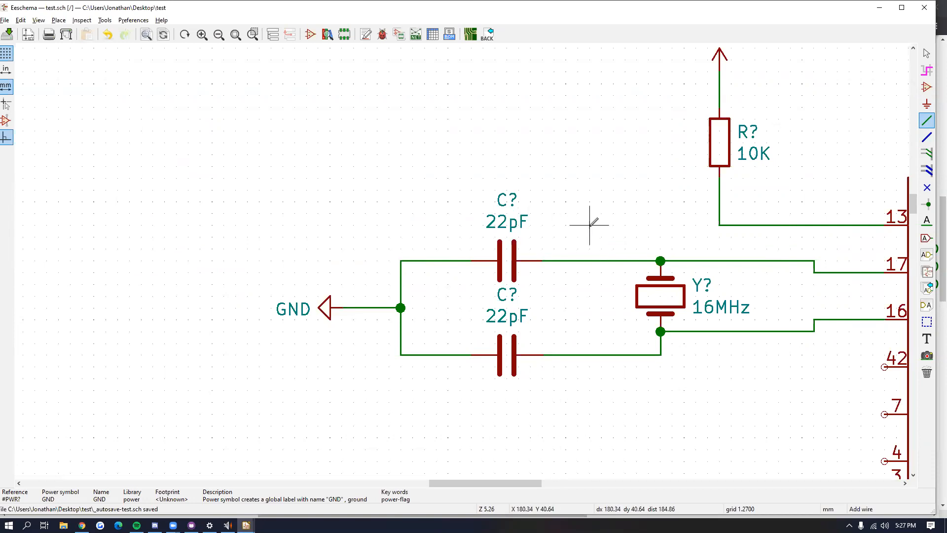
pyautogui.scroll(-1, 575, 211)
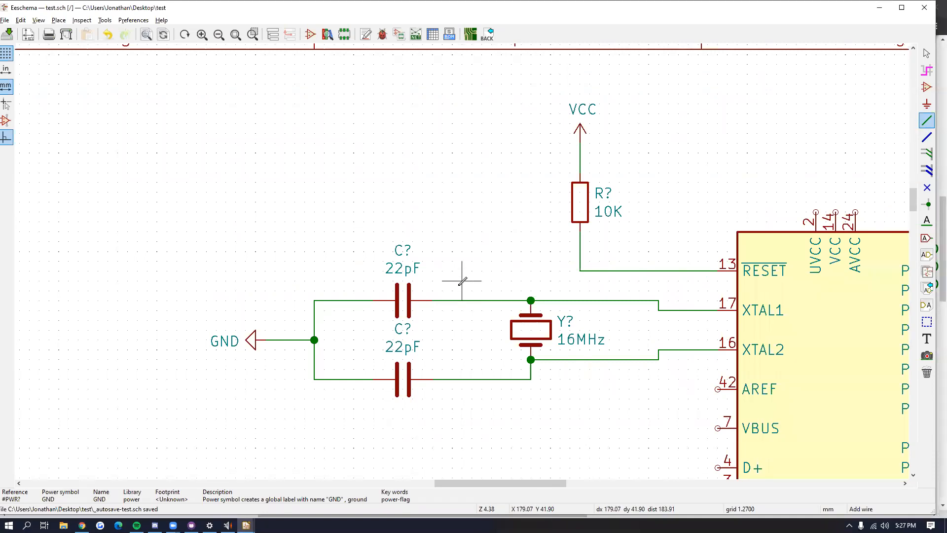
# Step: Examine the ATmega32U4's remaining connections in the browser's Pro Micro reference schematic and return to the schematic editor
pyautogui.hotkey('alt', 'Tab')
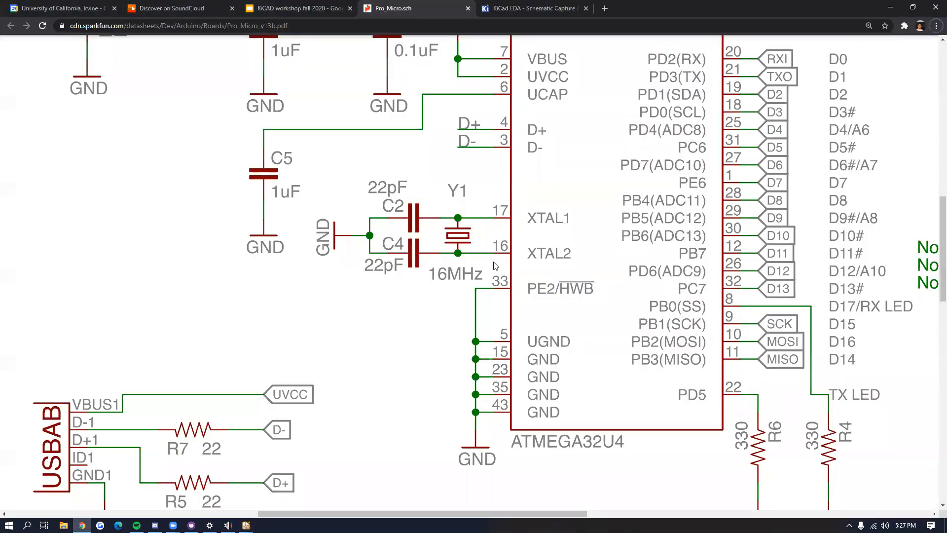
pyautogui.scroll(-1, 483, 261)
pyautogui.scroll(-1, 483, 262)
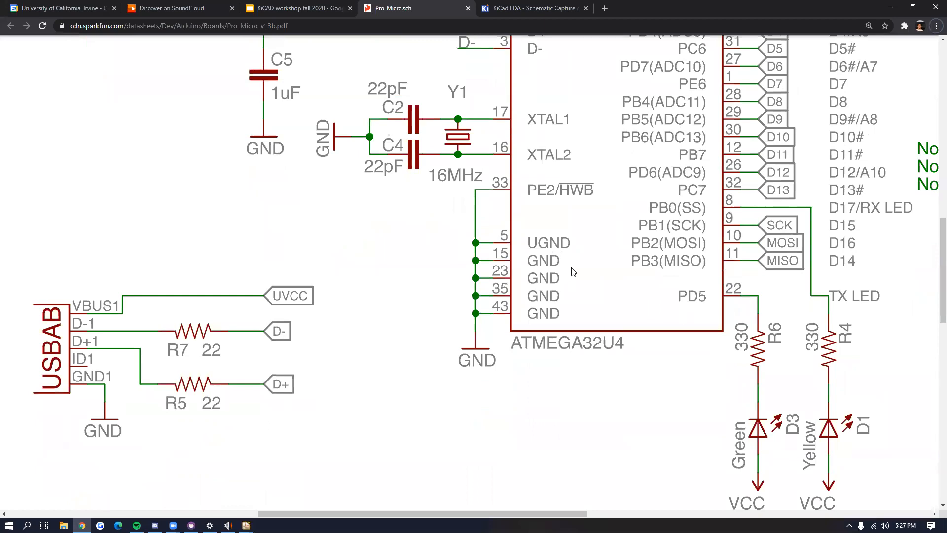
pyautogui.scroll(1, 573, 271)
pyautogui.hotkey('alt', 'Tab')
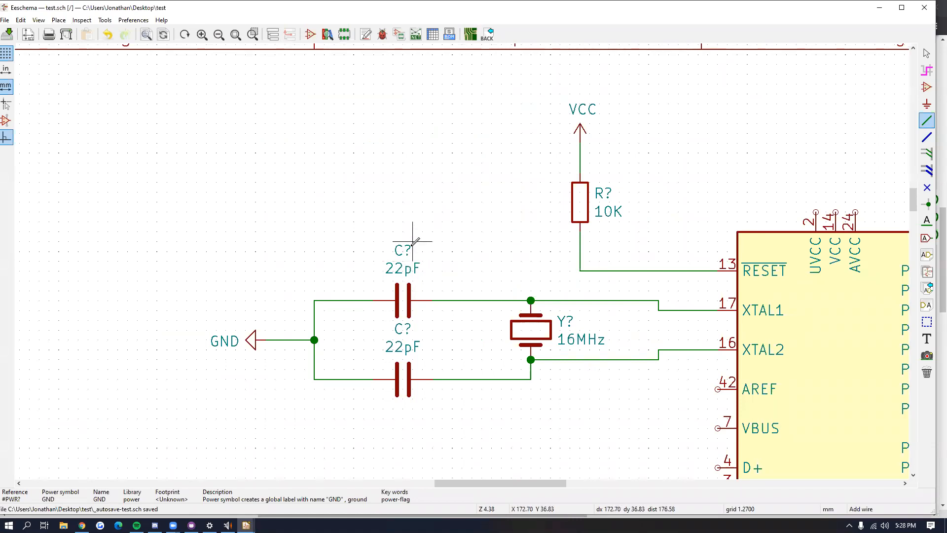
pyautogui.rightClick(401, 274)
pyautogui.click(403, 275)
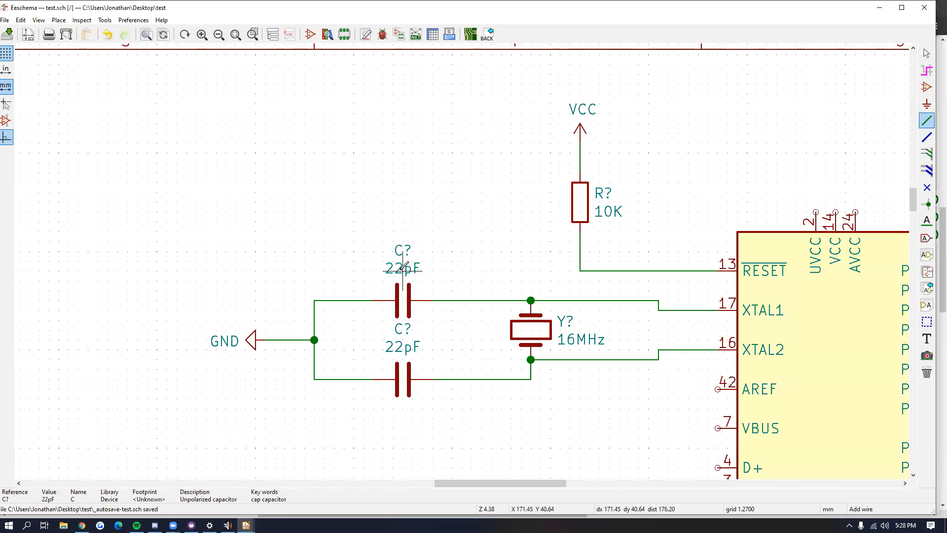
pyautogui.press('v')
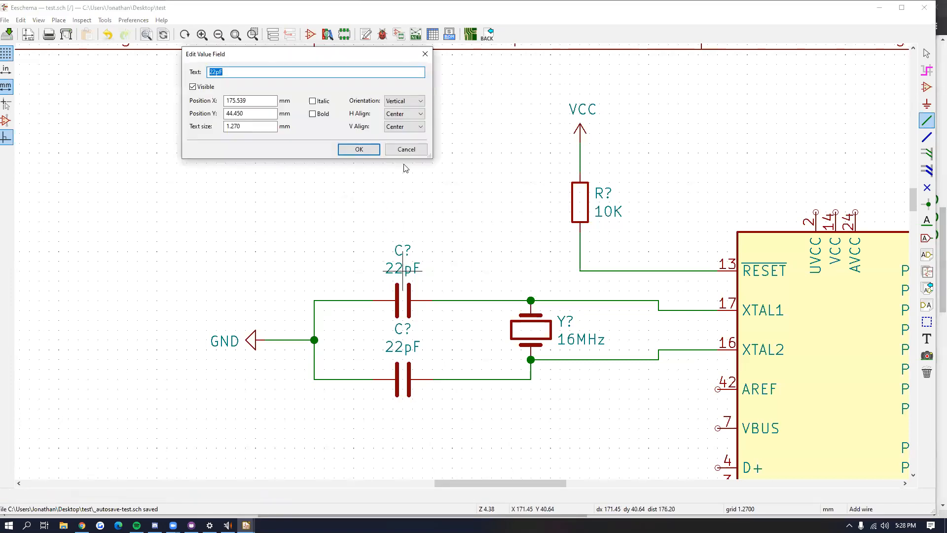
pyautogui.click(402, 150)
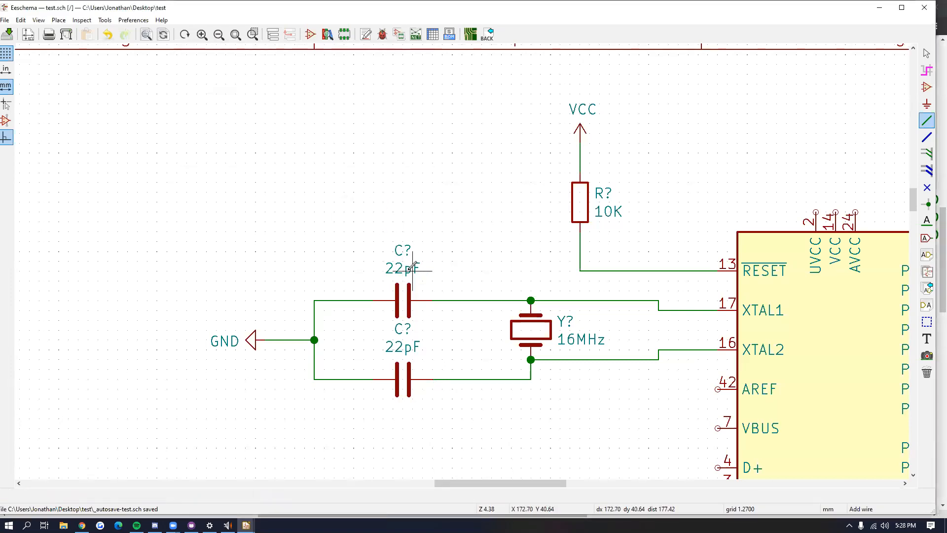
pyautogui.press('v')
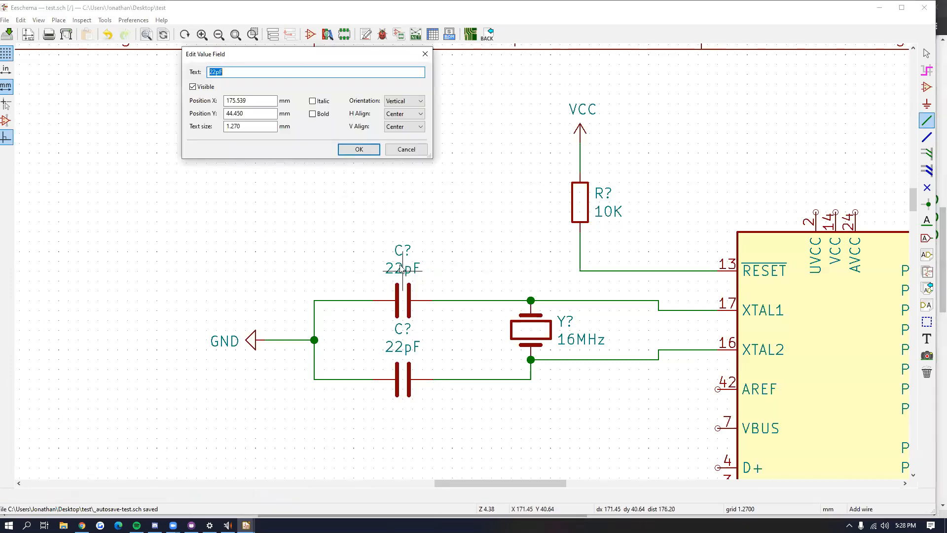
pyautogui.click(405, 149)
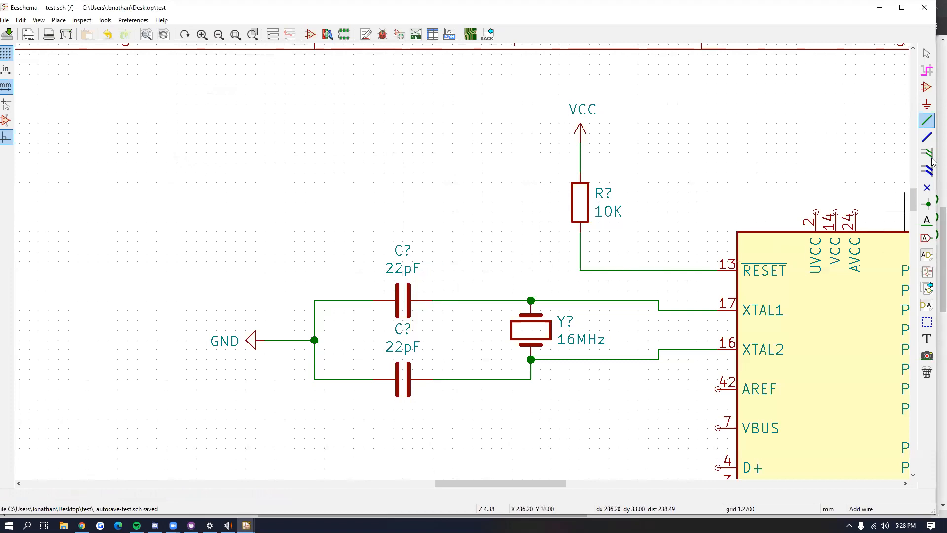
pyautogui.click(926, 53)
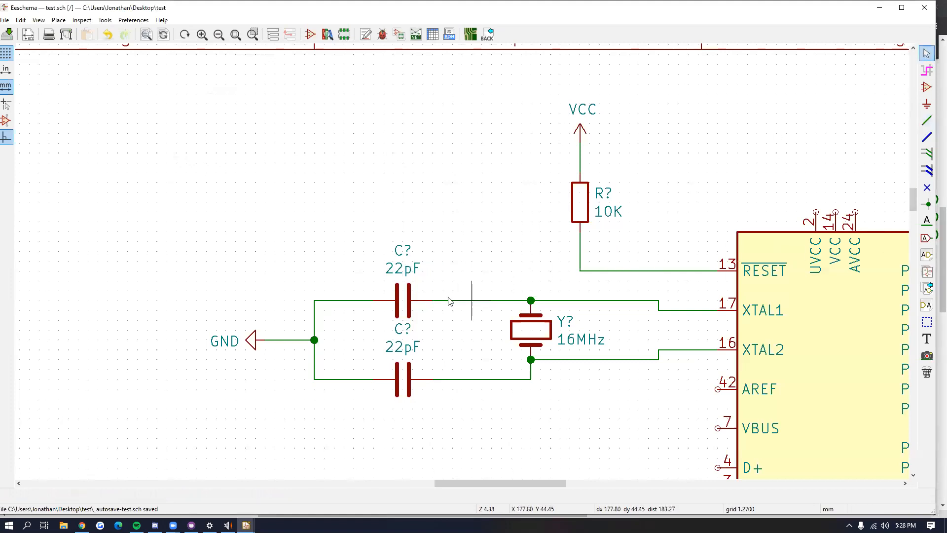
pyautogui.press('v')
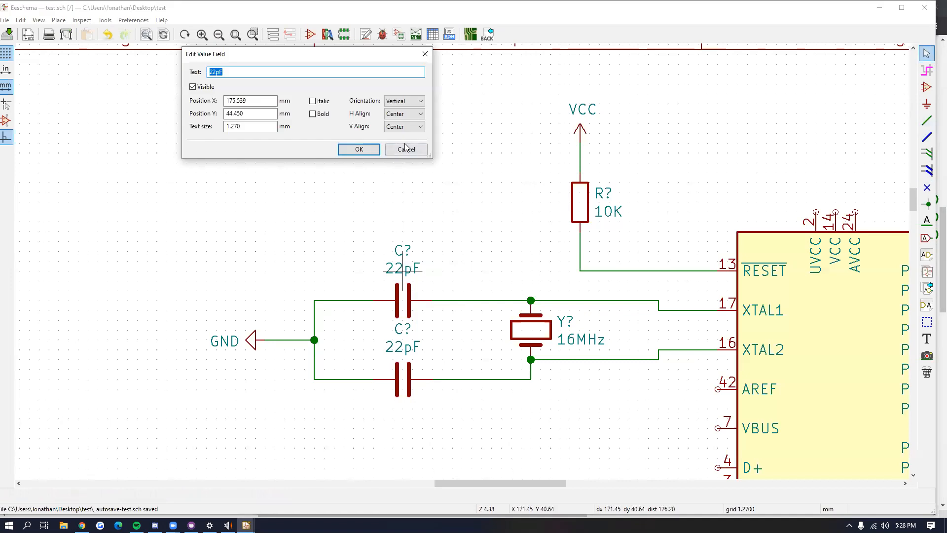
pyautogui.press('Escape')
pyautogui.scroll(-1, 463, 375)
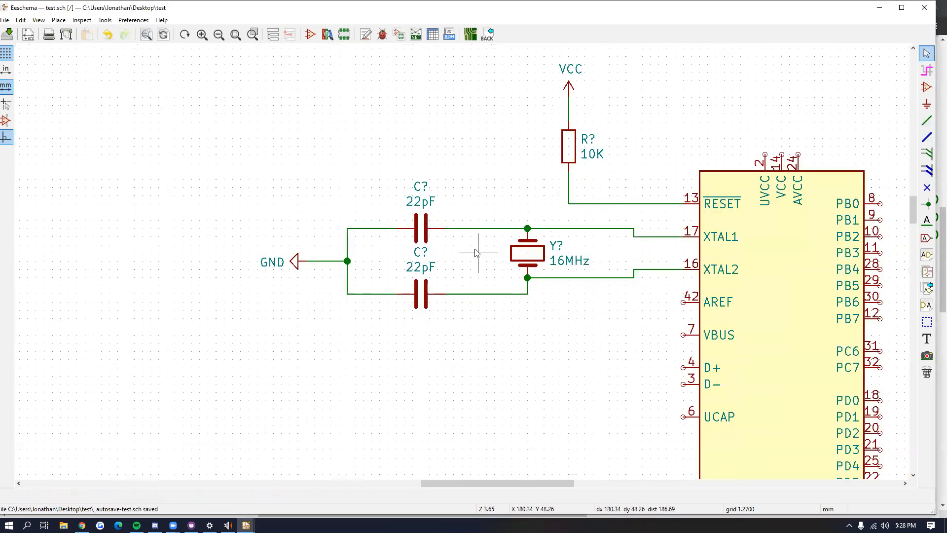
pyautogui.press('alt')
pyautogui.doubleClick(427, 202)
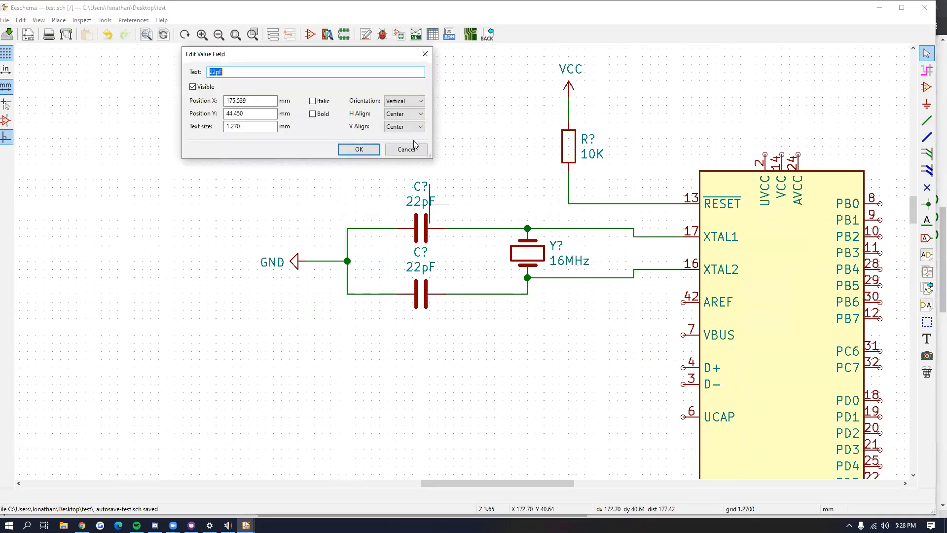
pyautogui.click(400, 152)
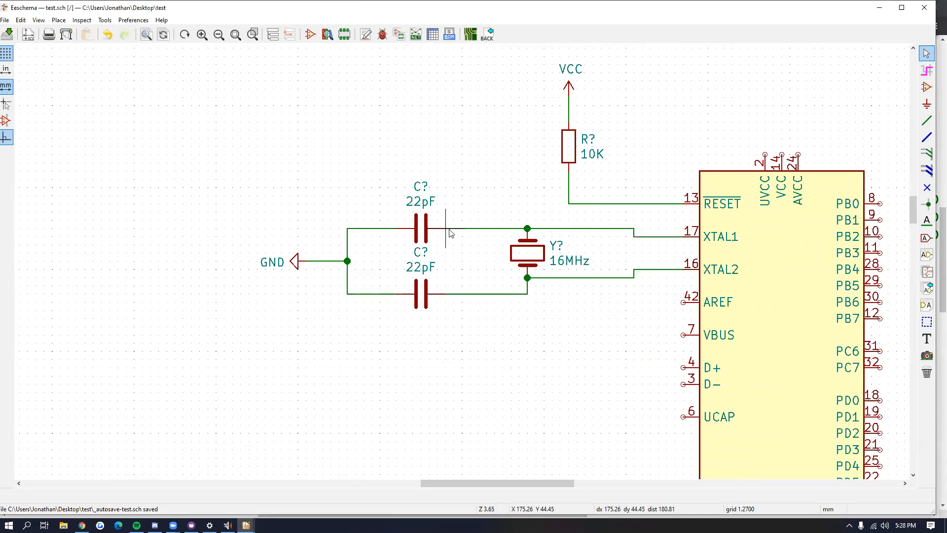
pyautogui.rightClick(420, 202)
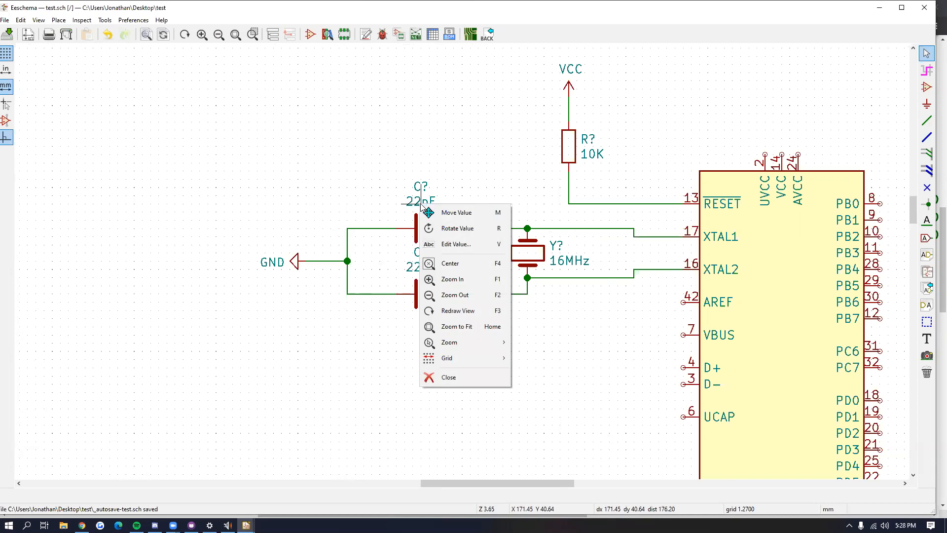
pyautogui.click(468, 244)
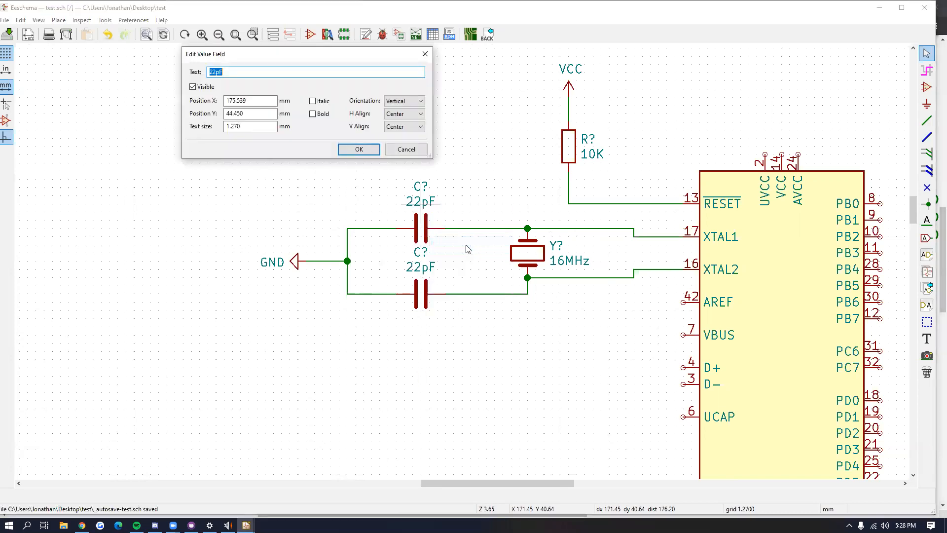
pyautogui.click(406, 151)
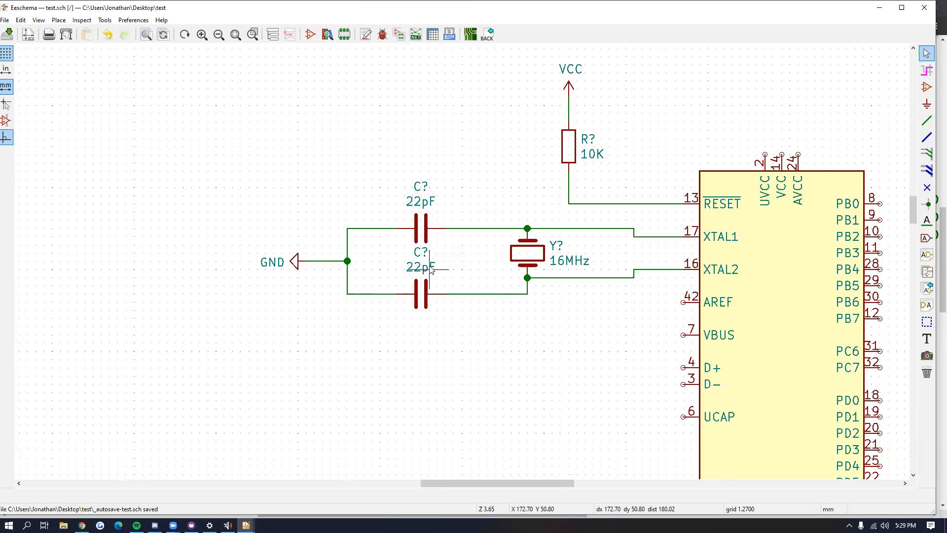
# Step: Duplicate the lower 22pF capacitor, rotate it upright and place it below the crystal circuit, left of the VBUS and D+ pins
pyautogui.moveTo(519, 335); pyautogui.dragTo(481, 333, button='middle')
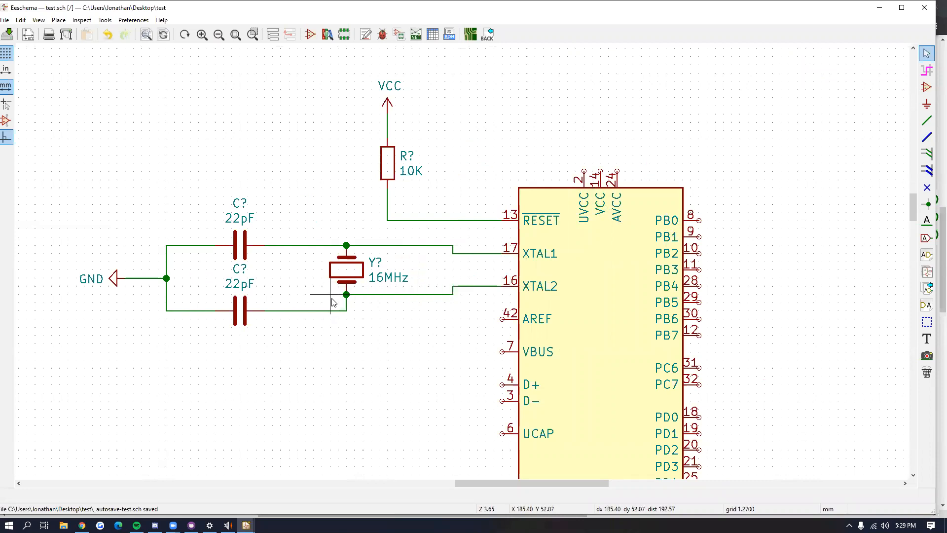
pyautogui.scroll(-3, 372, 342)
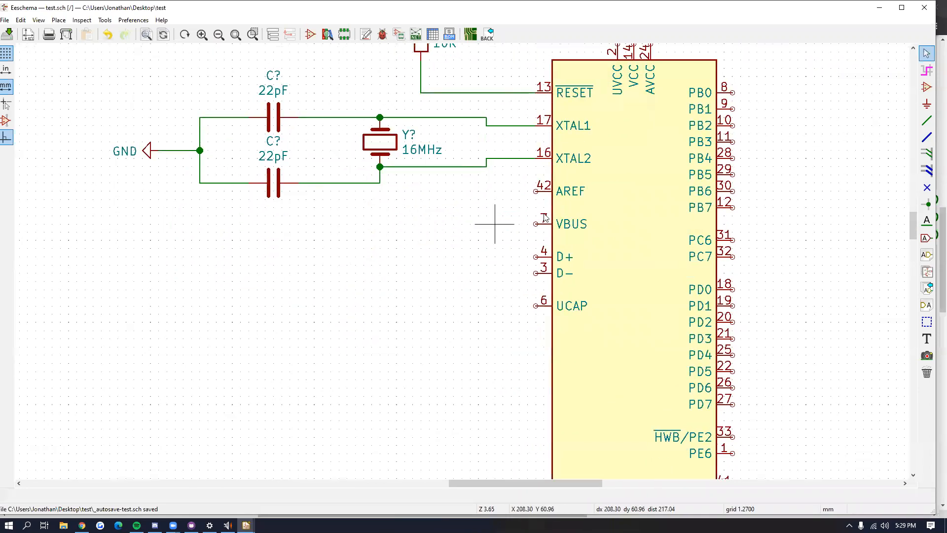
pyautogui.click(927, 121)
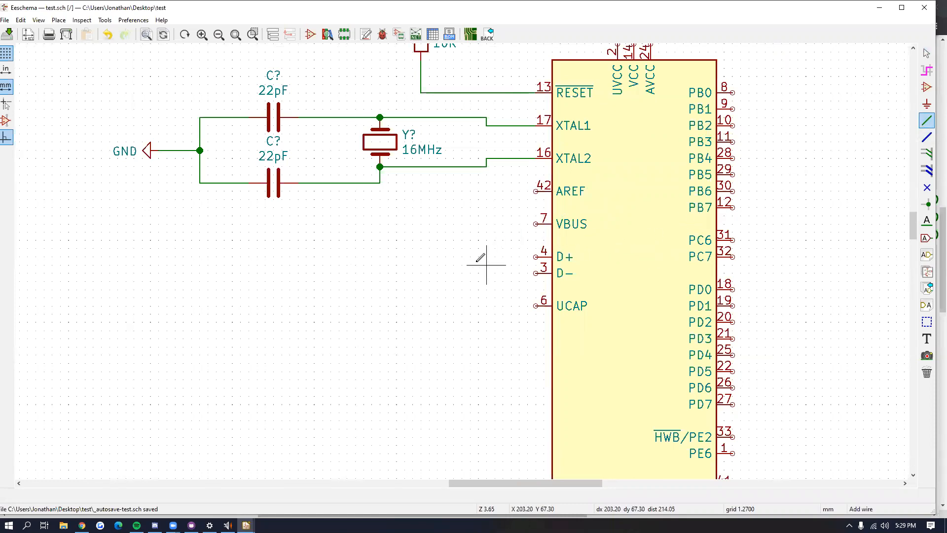
pyautogui.press('alt')
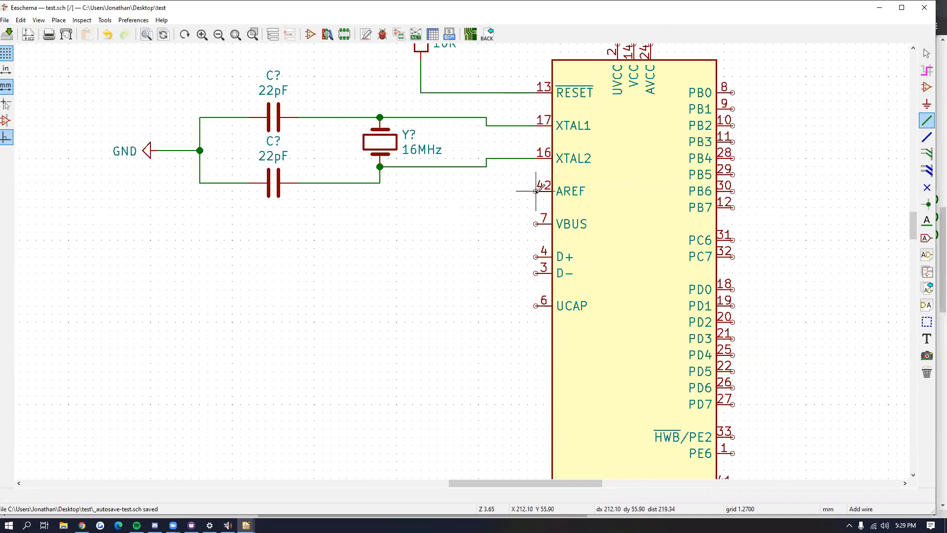
pyautogui.moveTo(307, 173); pyautogui.dragTo(447, 212, button='middle')
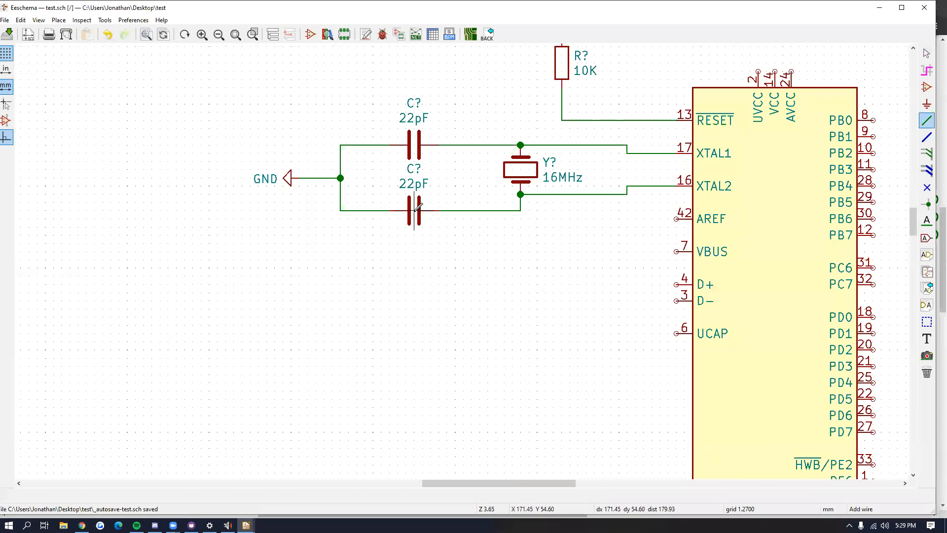
pyautogui.press('c')
pyautogui.press('r')
pyautogui.click(479, 284)
# Step: Wire AREF pin 42 to the upper end of the upright capacitor
pyautogui.click(926, 120)
pyautogui.click(676, 218)
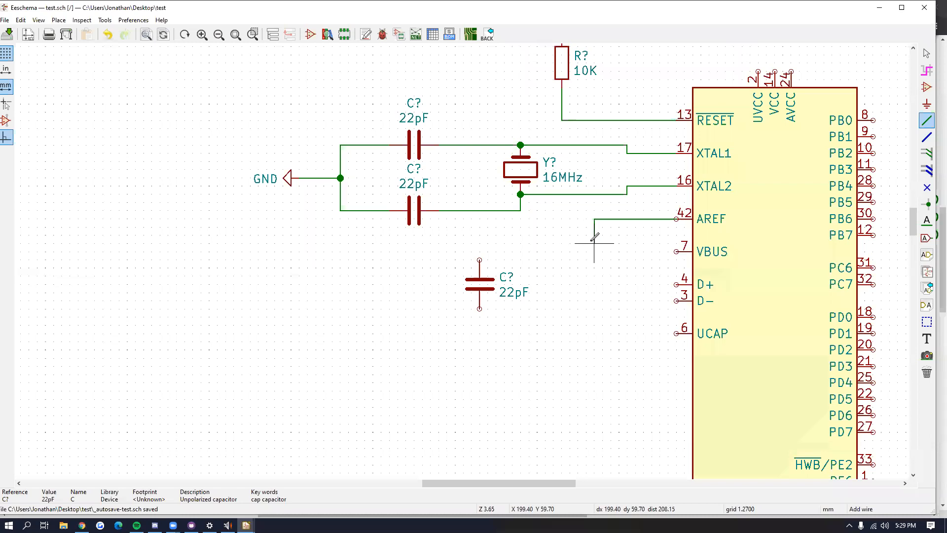
pyautogui.click(479, 260)
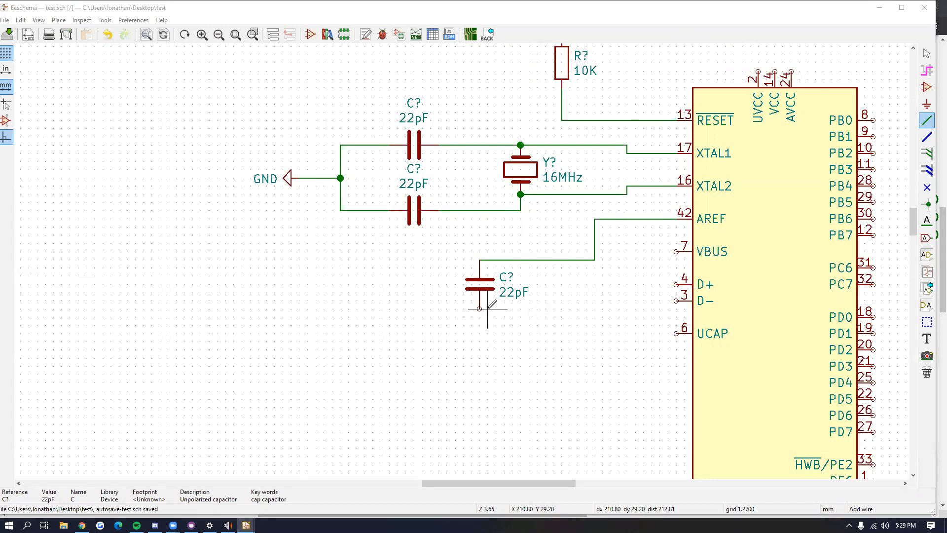
# Step: Duplicate the GND symbol beside the crystal capacitors, rotate it to point down and place it on the upright AREF capacitor's lower end
pyautogui.rightClick(285, 178)
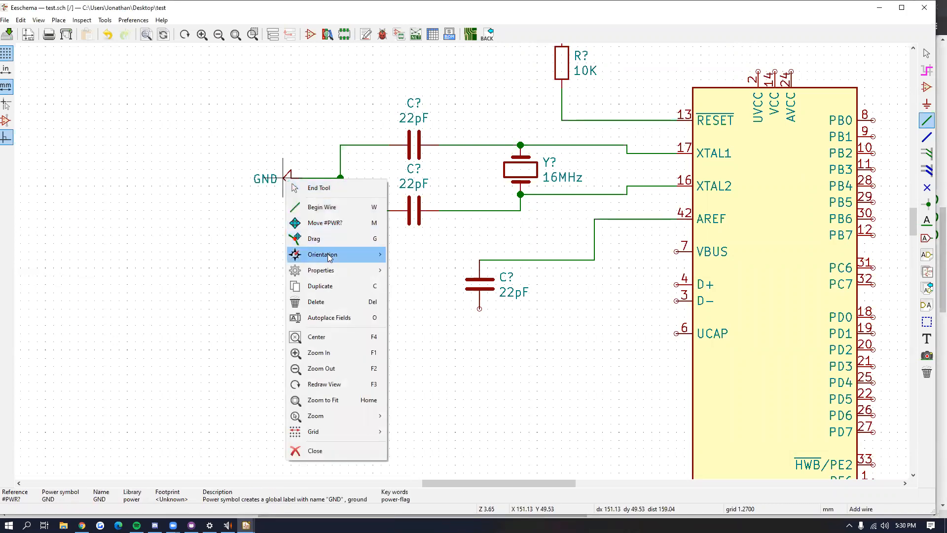
pyautogui.click(326, 286)
pyautogui.press('r')
pyautogui.press('r')
pyautogui.press('r')
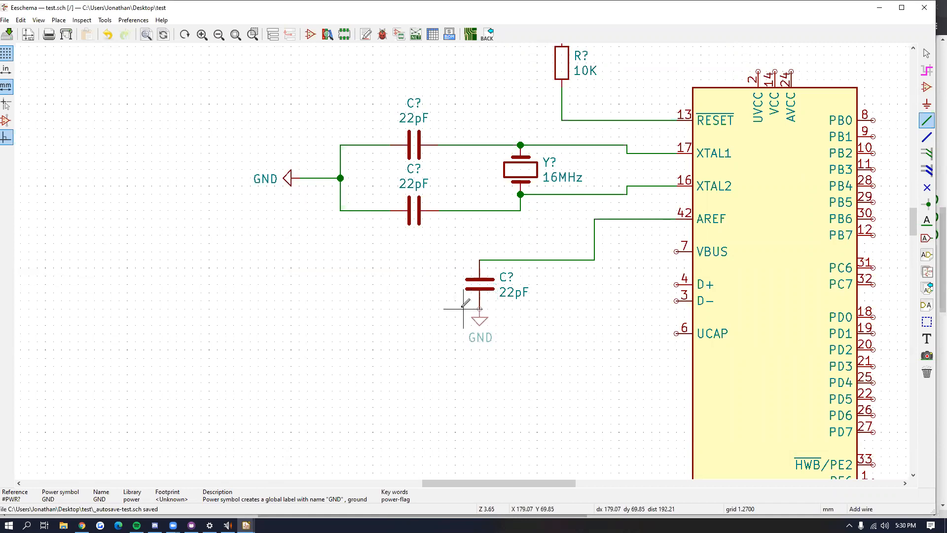
pyautogui.click(463, 308)
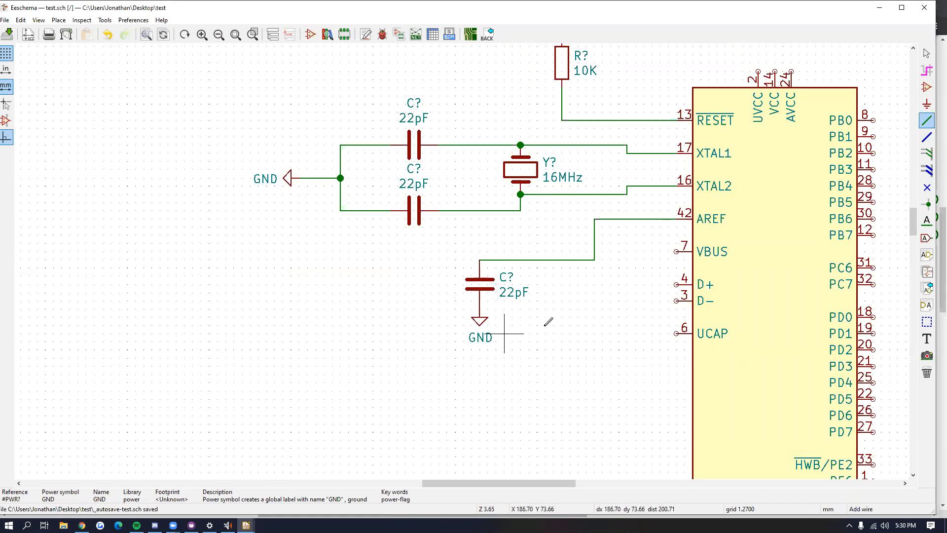
# Step: Place a loose GND power symbol in the empty area left of the AREF capacitor, below the crystal circuit's ground
pyautogui.press('p')
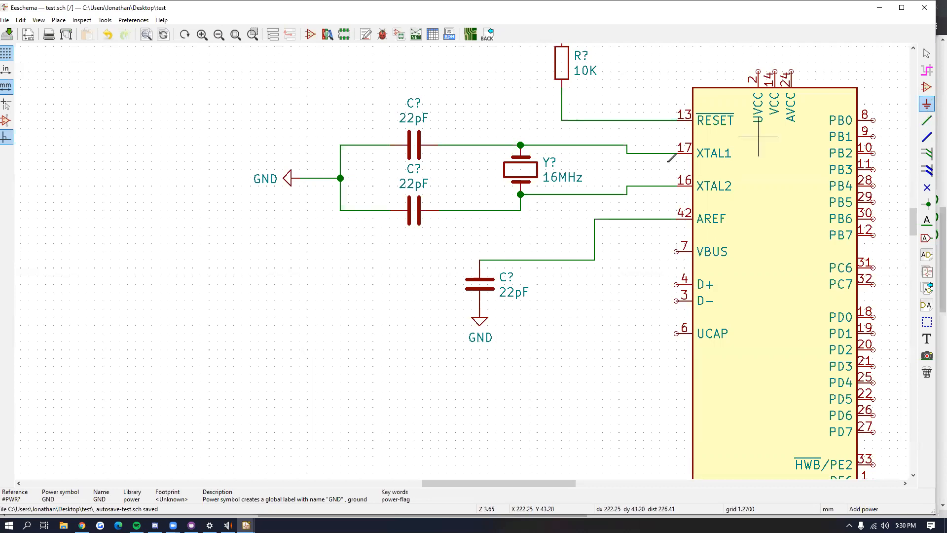
pyautogui.click(432, 99)
pyautogui.write('GN')
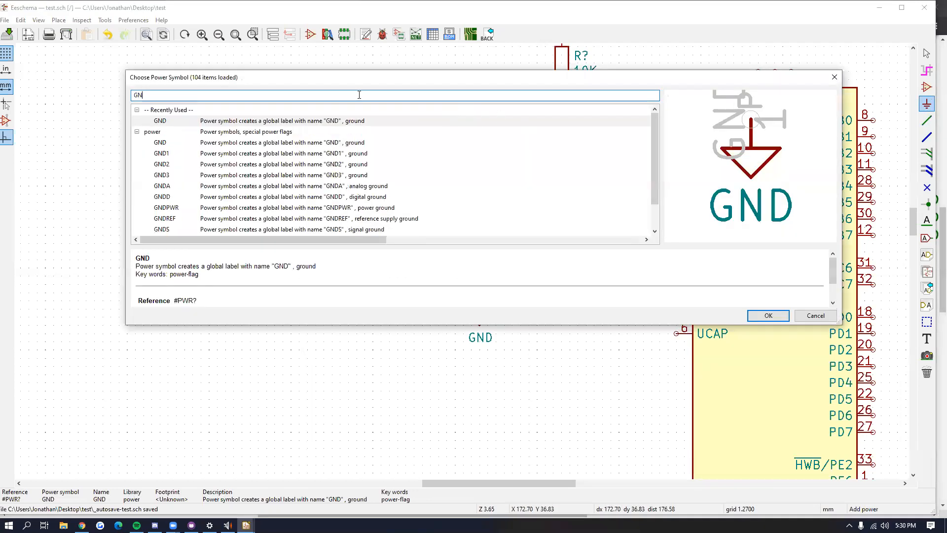
pyautogui.click(767, 315)
pyautogui.click(283, 285)
pyautogui.scroll(-3, 524, 247)
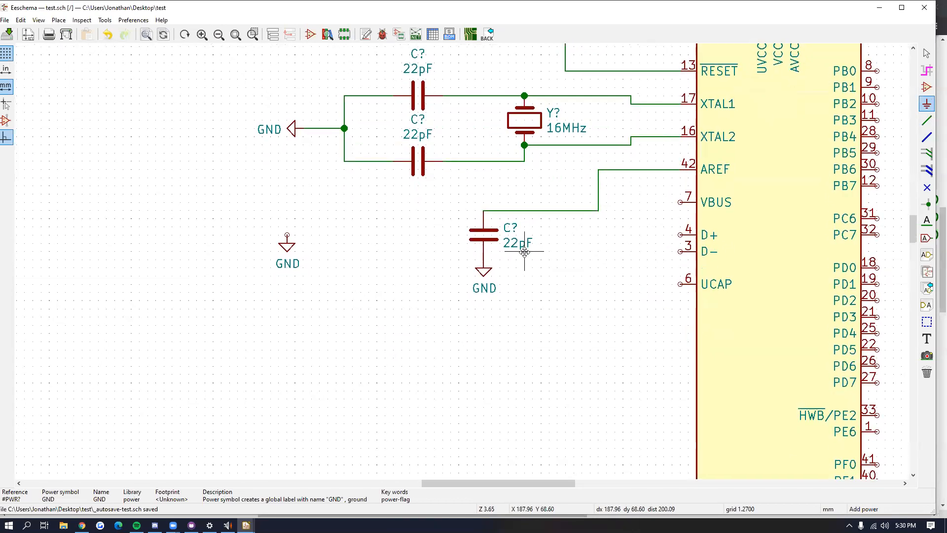
# Step: Set the value of the upright AREF capacitor to 0.1uF
pyautogui.hscroll(1, 508, 231)
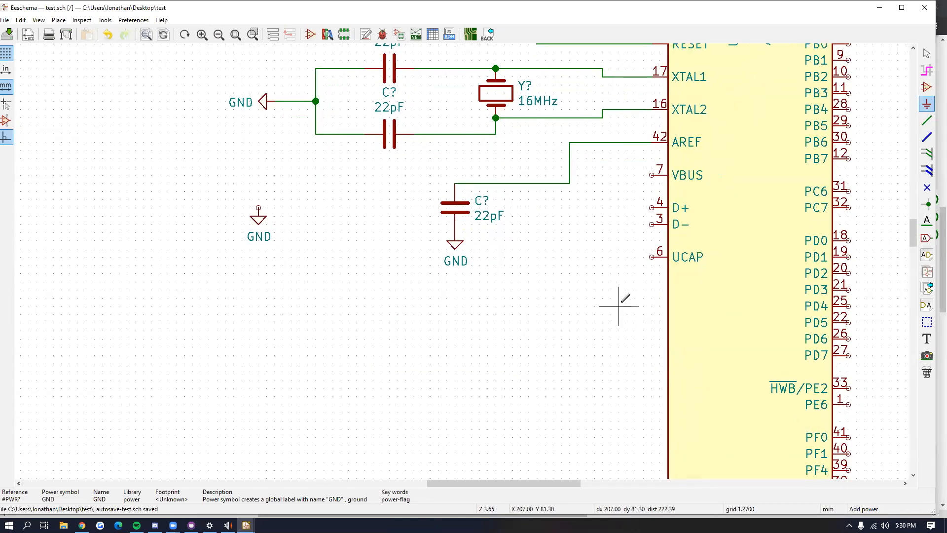
pyautogui.doubleClick(492, 214)
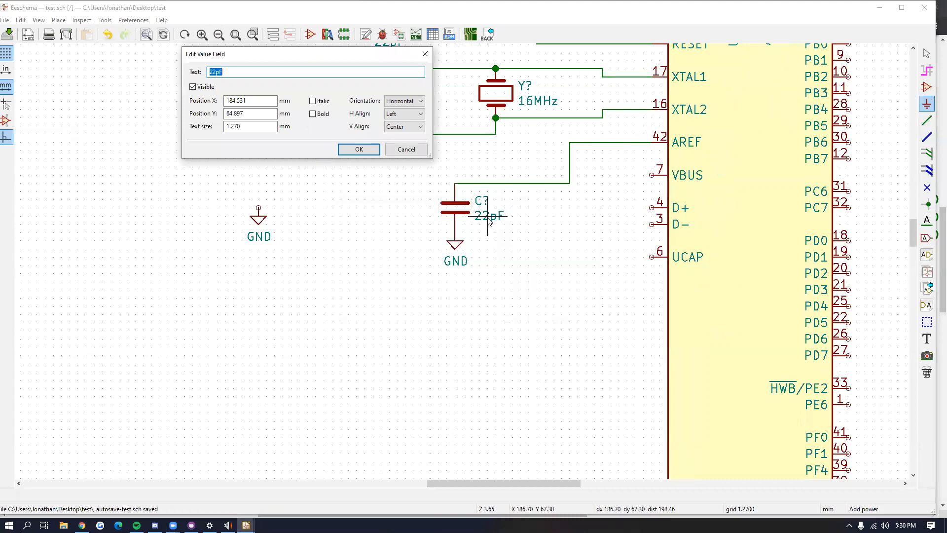
pyautogui.write('0.1uF')
pyautogui.press('Return')
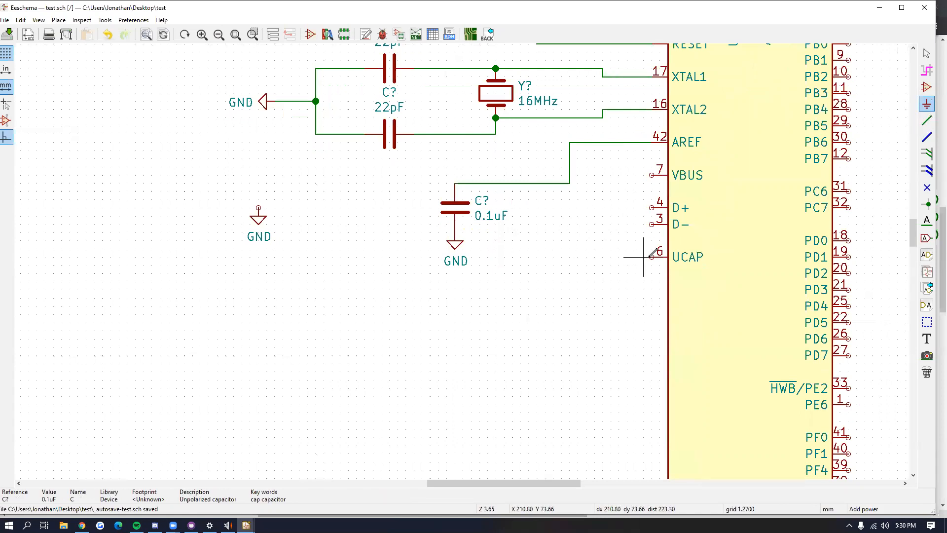
# Step: Draw a wire from UCAP pin 6 down and across to a free end below the AREF capacitor's ground symbol
pyautogui.click(927, 120)
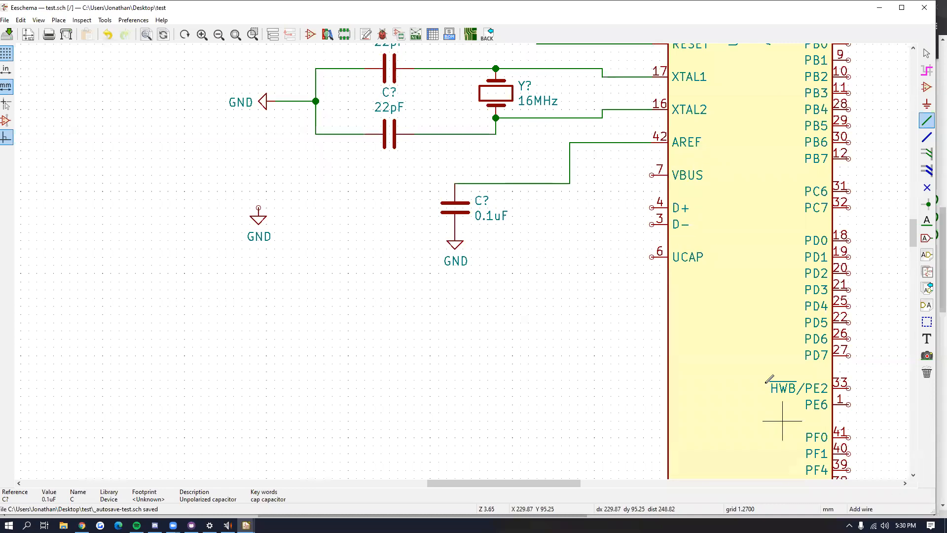
pyautogui.click(652, 256)
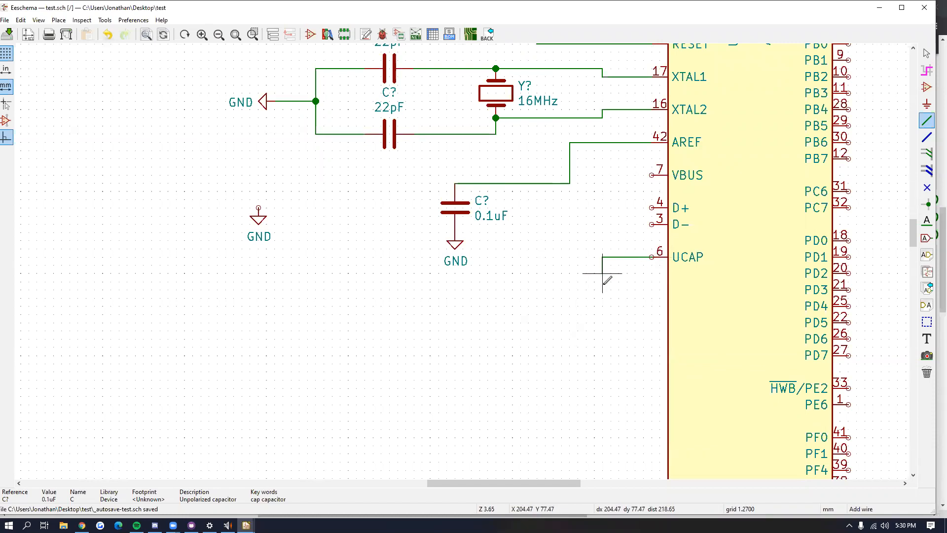
pyautogui.click(611, 371)
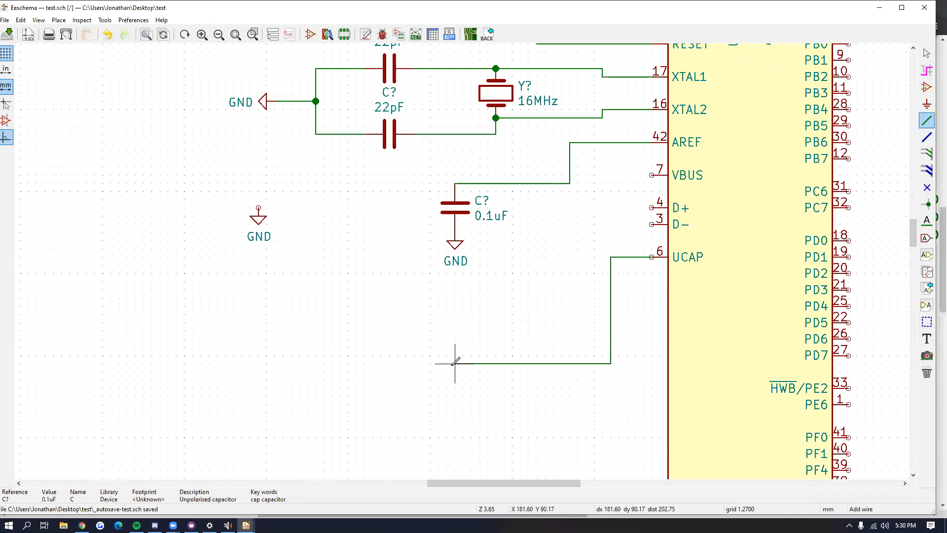
pyautogui.doubleClick(471, 371)
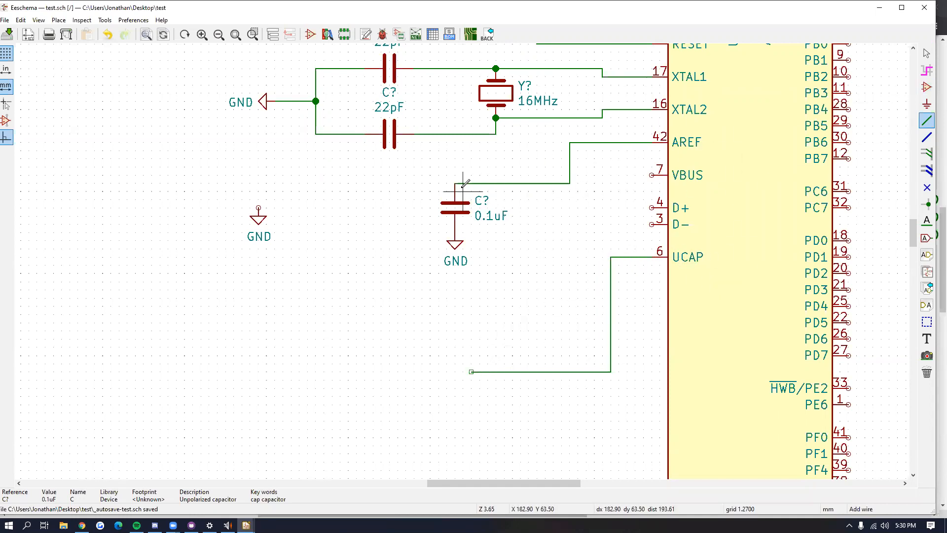
# Step: Duplicate the 0.1uF capacitor onto the free end of the UCAP wire and set the copy's value to 1uF
pyautogui.press('c')
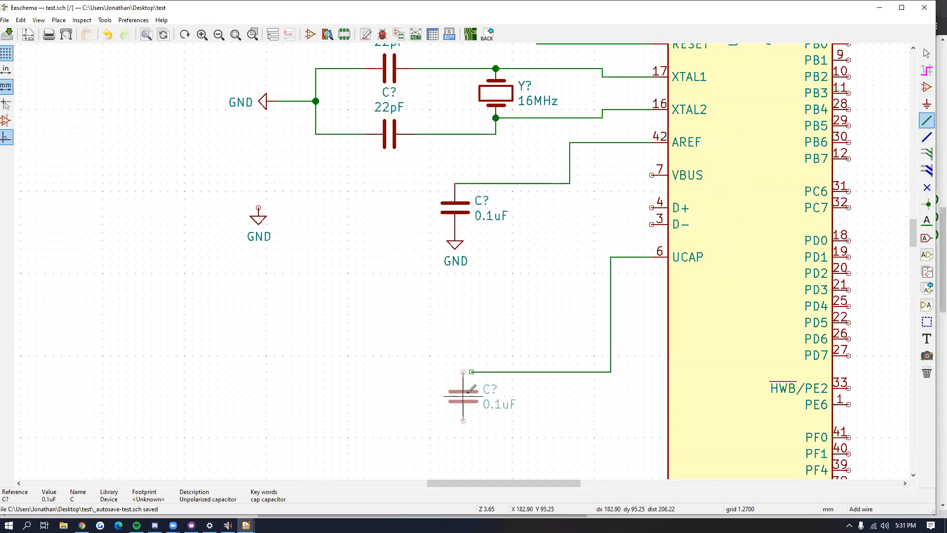
pyautogui.click(471, 395)
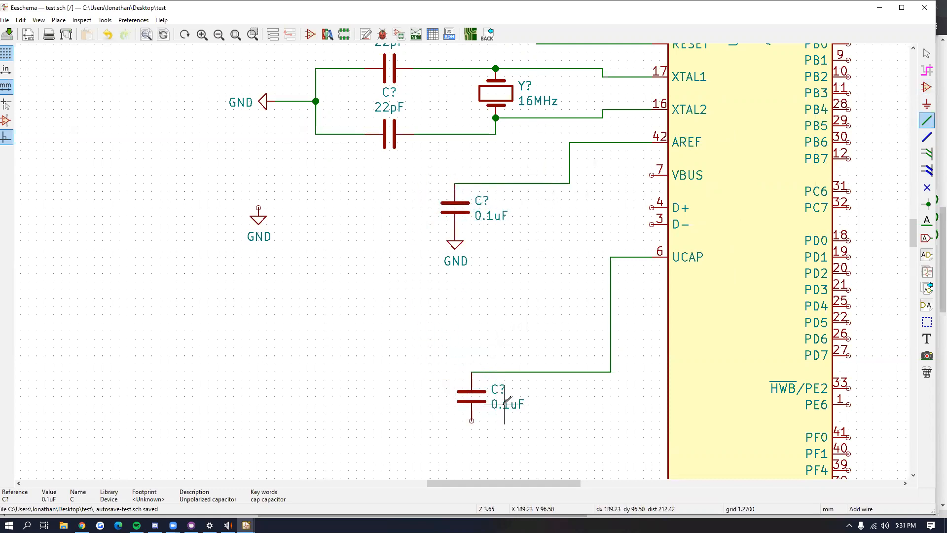
pyautogui.press('v')
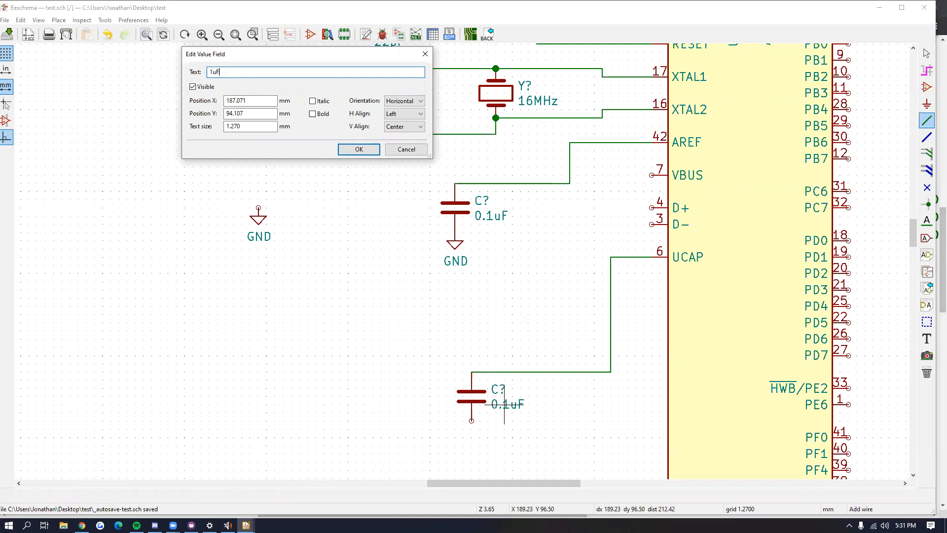
pyautogui.write('1uF')
pyautogui.press('Return')
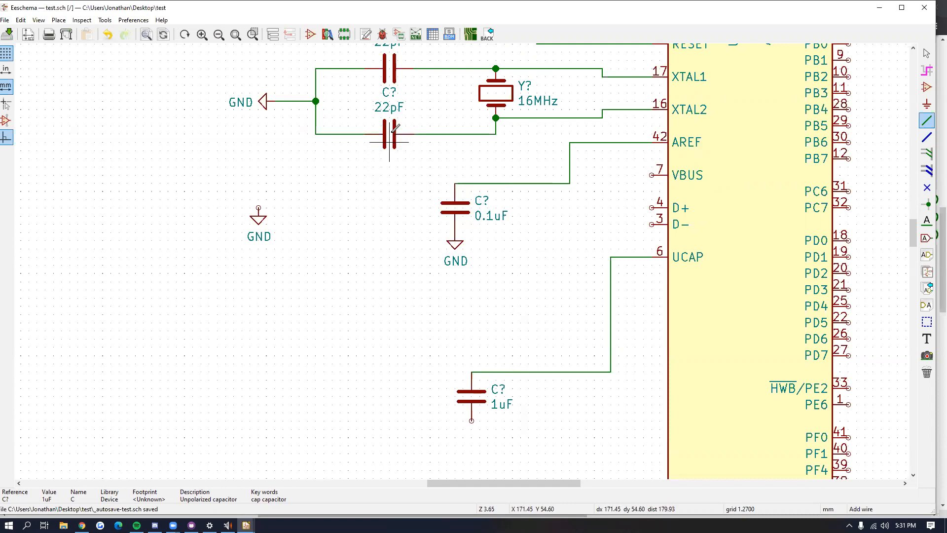
# Step: Place three copies of the 0.1uF capacitor in the empty area left of the UCAP wire and delete them again
pyautogui.hotkey('ctrl', 'd')
pyautogui.click(360, 260)
pyautogui.hotkey('ctrl', 'd')
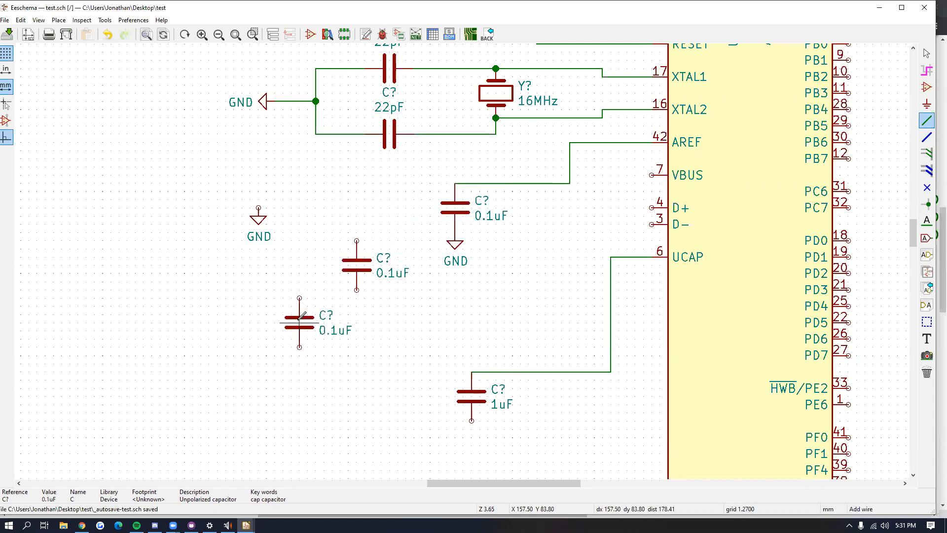
pyautogui.click(300, 322)
pyautogui.hotkey('ctrl', 'd')
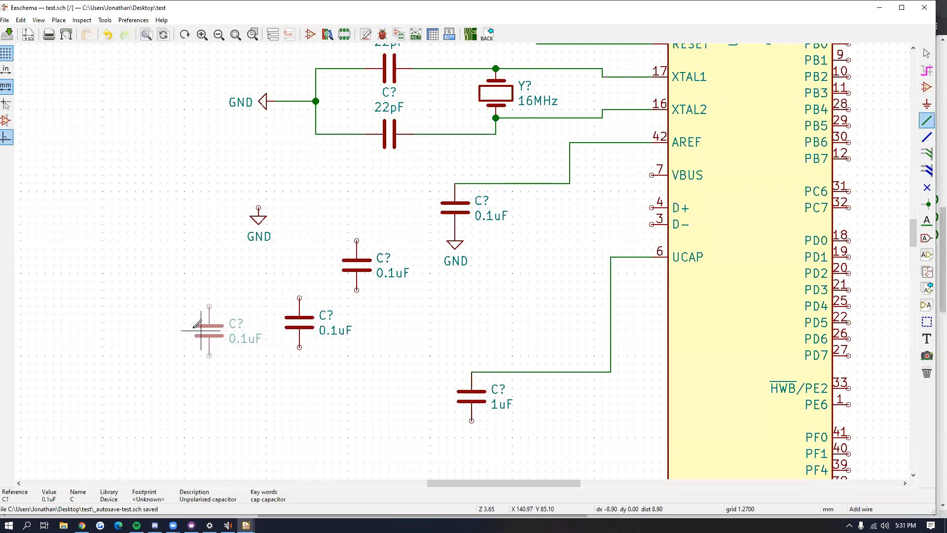
pyautogui.click(201, 325)
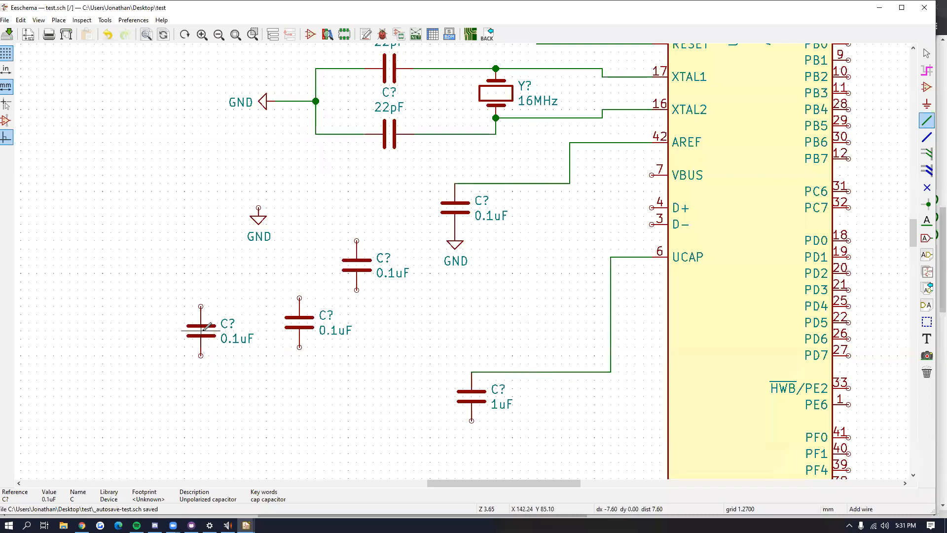
pyautogui.press('Delete')
pyautogui.press('Delete')
pyautogui.press('Delete')
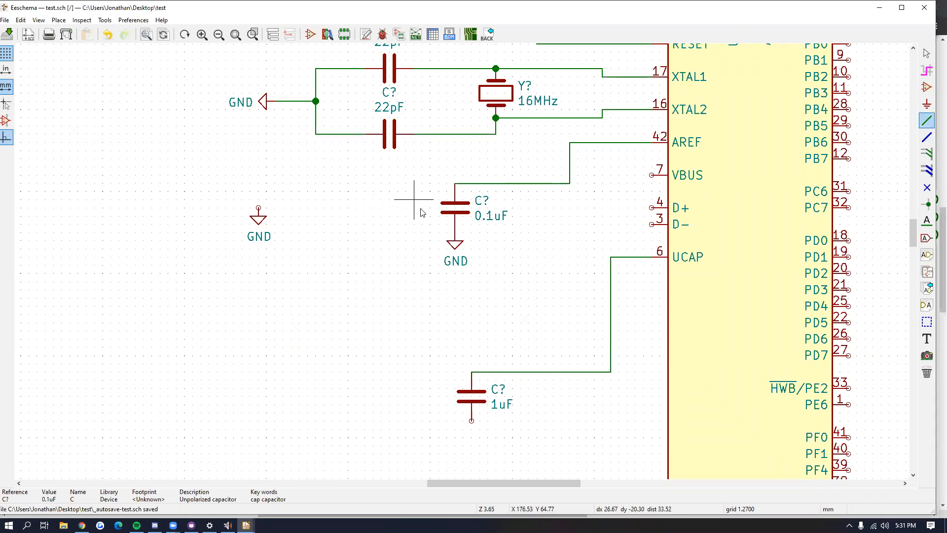
pyautogui.click(927, 121)
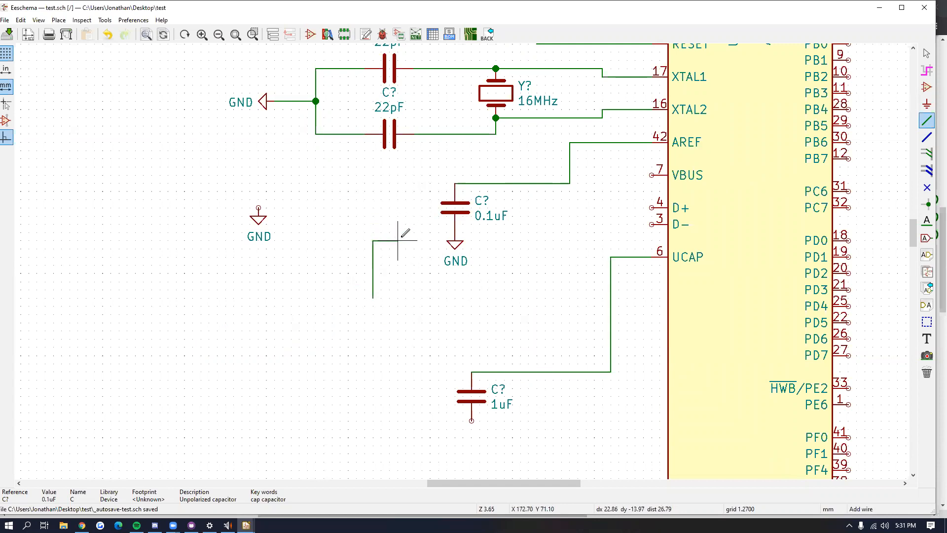
pyautogui.press('Escape')
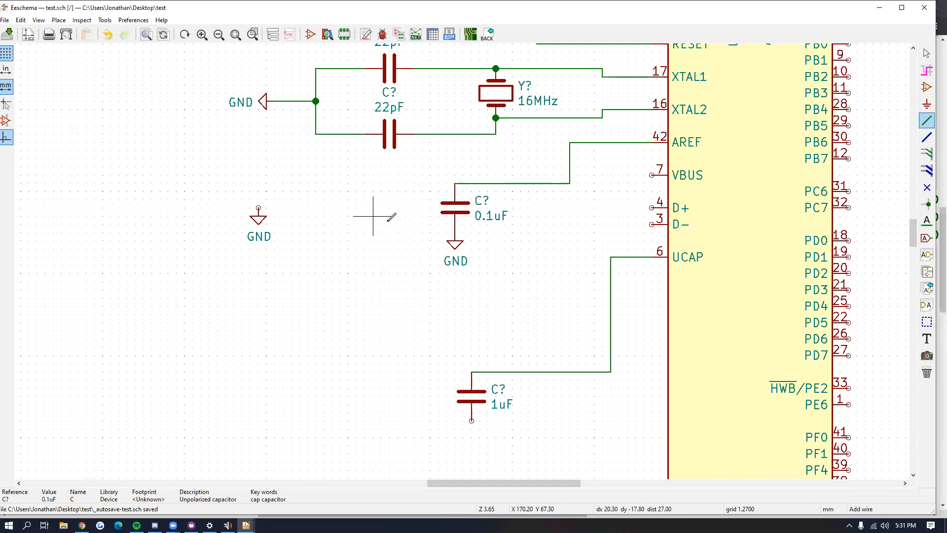
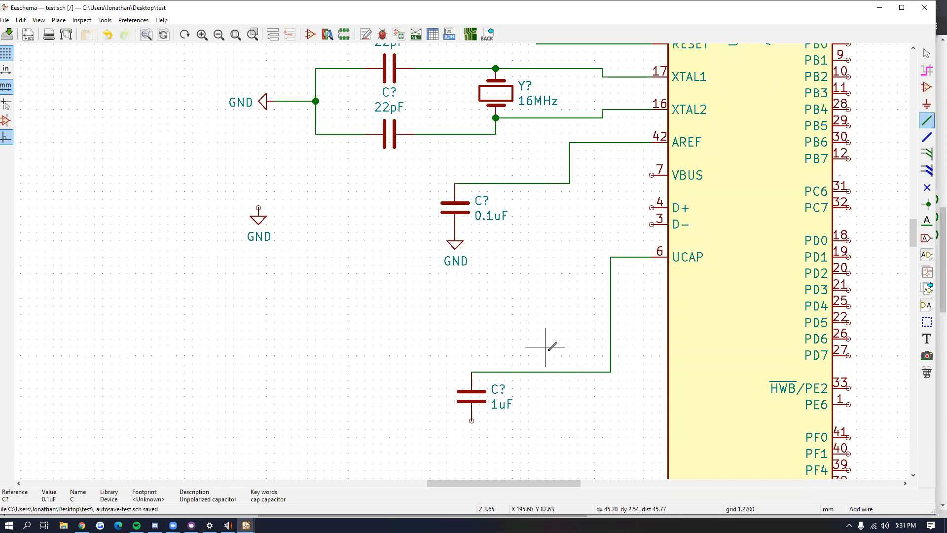
pyautogui.press('Escape')
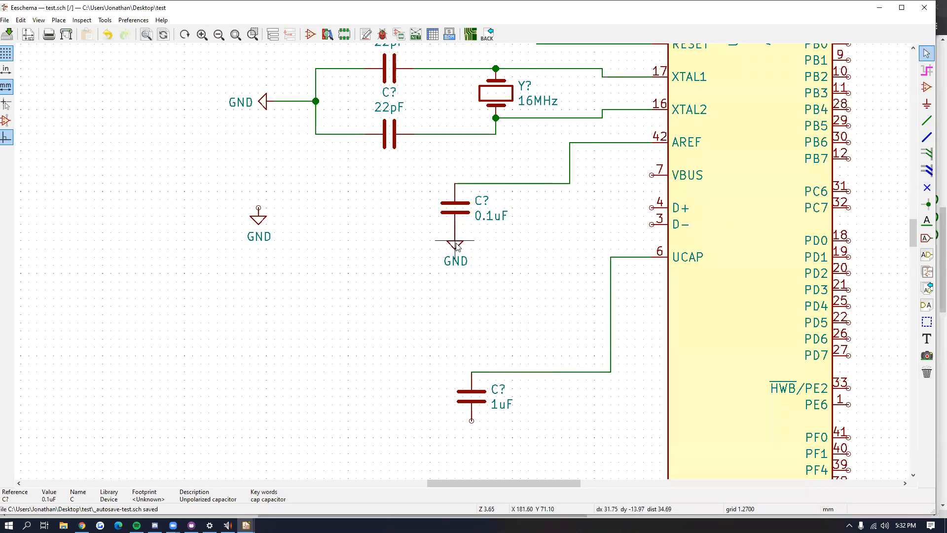
# Step: Duplicate the GND symbol under the 0.1uF capacitor and place the copy on the 1uF capacitor's lower end
pyautogui.click(456, 245)
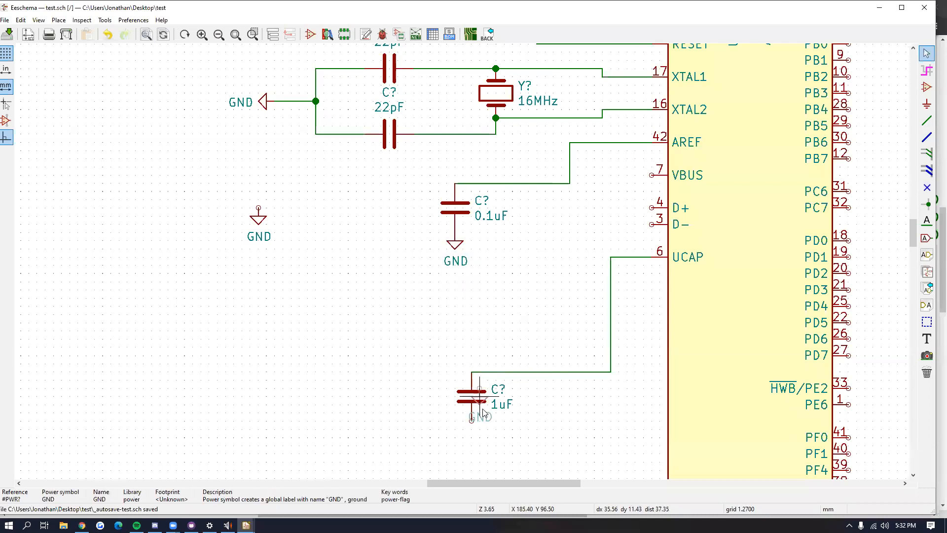
pyautogui.click(471, 427)
pyautogui.moveTo(562, 421); pyautogui.dragTo(538, 358, button='middle')
pyautogui.scroll(-1, 506, 343)
pyautogui.moveTo(454, 226); pyautogui.dragTo(522, 296, button='middle')
pyautogui.moveTo(602, 249); pyautogui.dragTo(579, 250, button='middle')
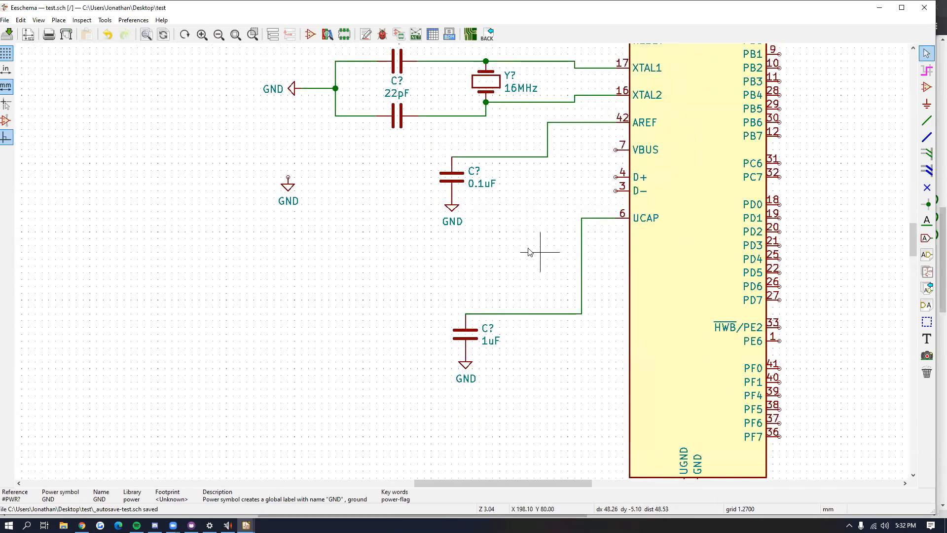
pyautogui.scroll(-1, 344, 212)
pyautogui.moveTo(557, 306); pyautogui.dragTo(613, 317, button='middle')
pyautogui.click(469, 274)
pyautogui.moveTo(415, 247); pyautogui.dragTo(381, 220, button='middle')
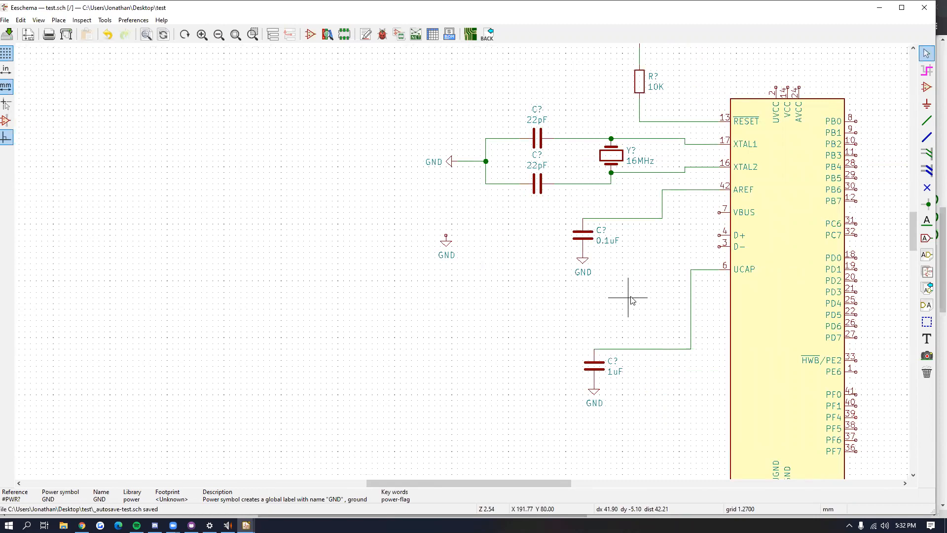
# Step: Wire UGND pin 5 to GND pin 15 and run a wire from pin 15 sideways and down to a free end below the PF pins
pyautogui.moveTo(670, 427); pyautogui.dragTo(558, 194, button='middle')
pyautogui.moveTo(678, 316); pyautogui.dragTo(584, 333, button='middle')
pyautogui.scroll(1, 574, 279)
pyautogui.scroll(3, 464, 262)
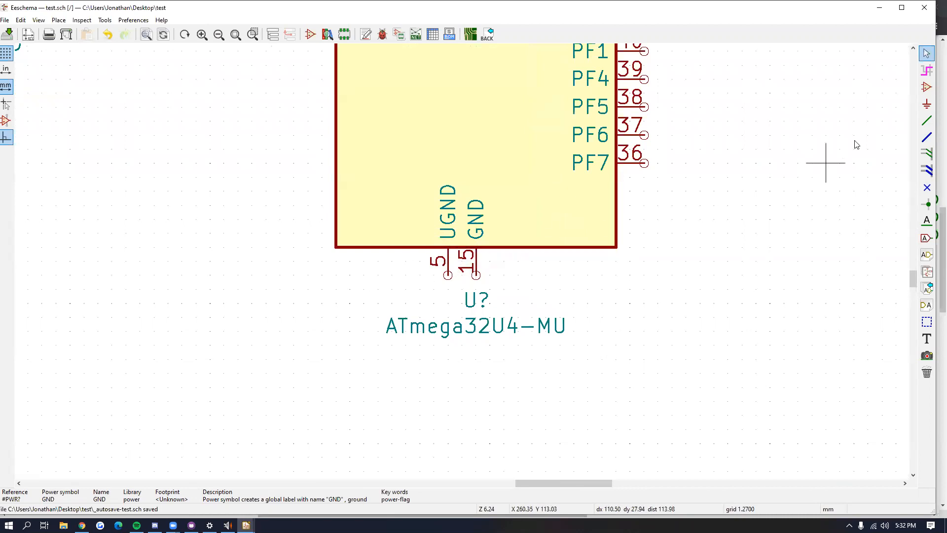
pyautogui.click(926, 119)
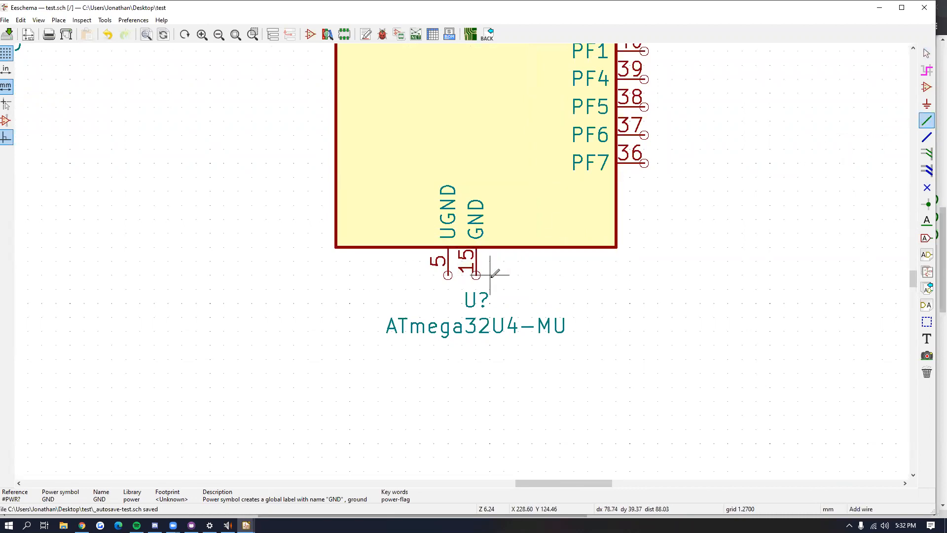
pyautogui.click(447, 274)
pyautogui.click(476, 275)
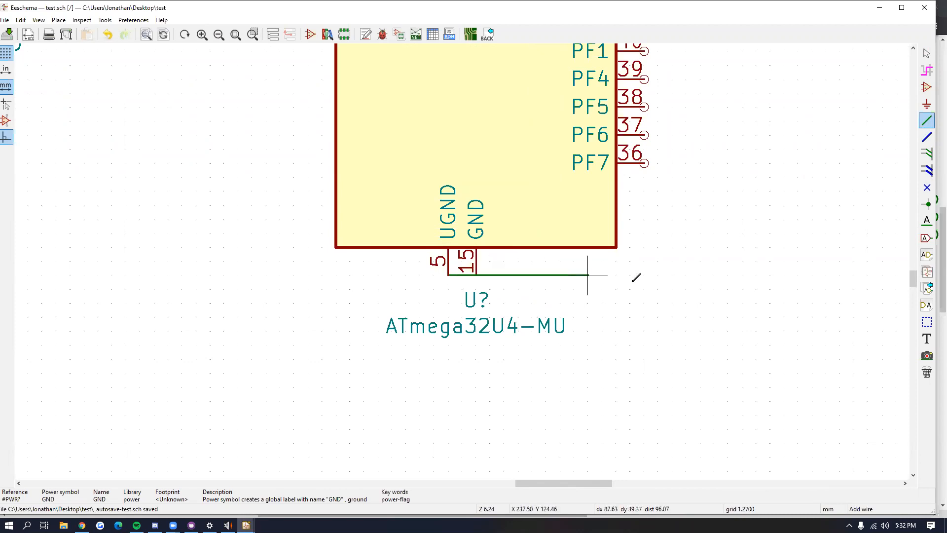
pyautogui.doubleClick(658, 331)
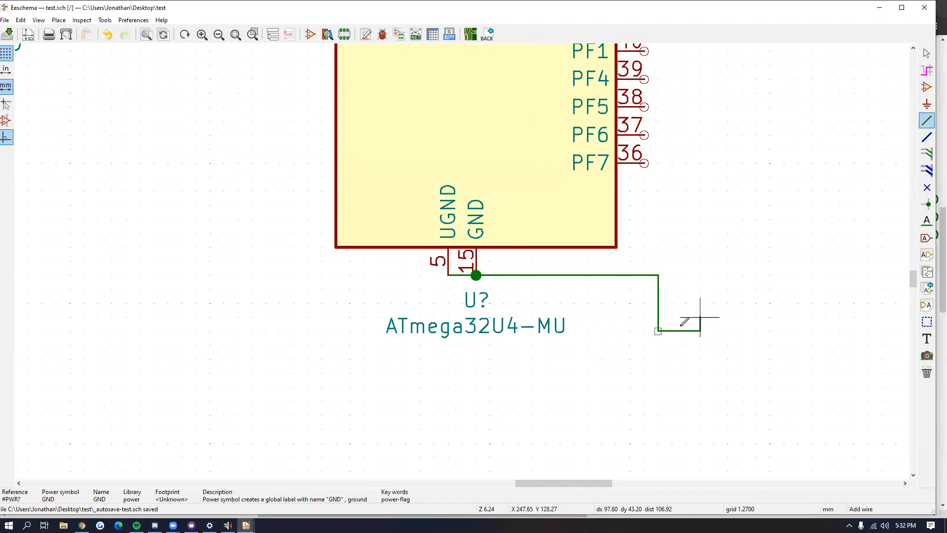
# Step: Place a GND power symbol on the free end of the wire running from GND pin 15
pyautogui.click(926, 103)
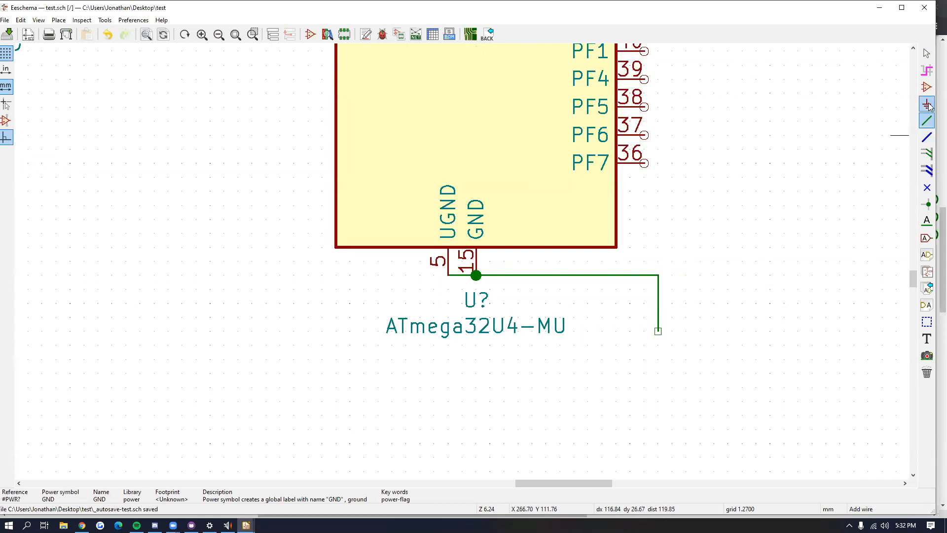
pyautogui.click(743, 261)
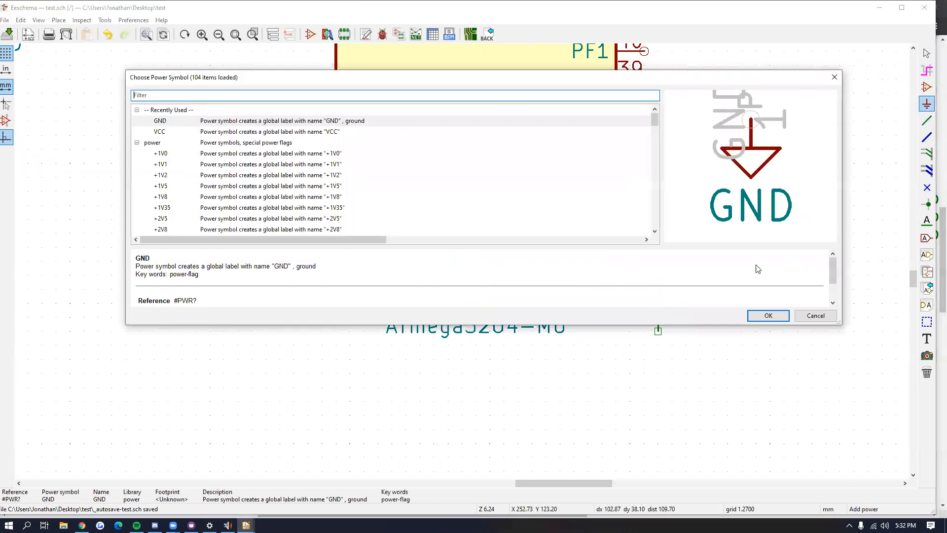
pyautogui.click(215, 122)
pyautogui.click(761, 309)
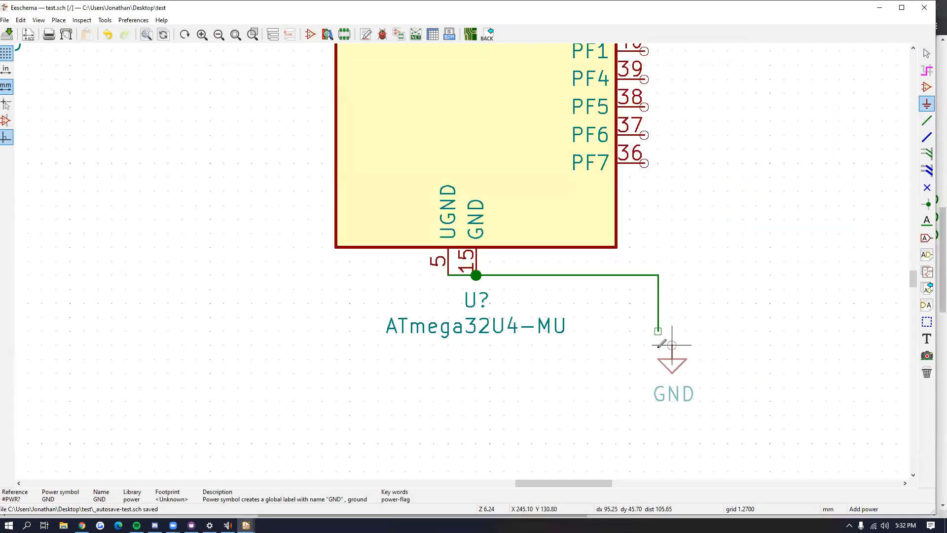
pyautogui.click(663, 329)
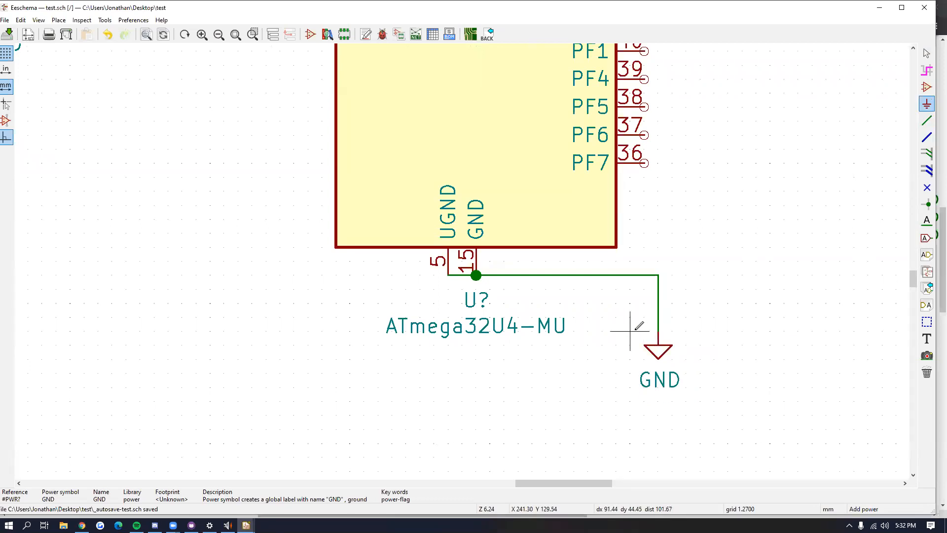
# Step: Place an upright GND symbol out beside the chip, level with HWB/PE2 pin 33
pyautogui.scroll(-2, 613, 281)
pyautogui.scroll(-1, 393, 172)
pyautogui.keyDown('shift'); pyautogui.scroll(2, 522, 281); pyautogui.keyUp('shift')
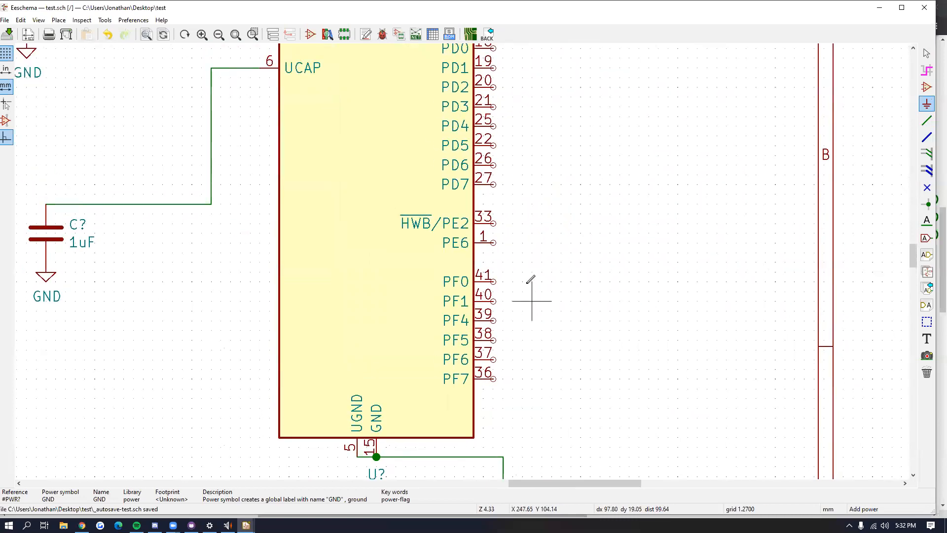
pyautogui.scroll(1, 528, 238)
pyautogui.scroll(3, 462, 260)
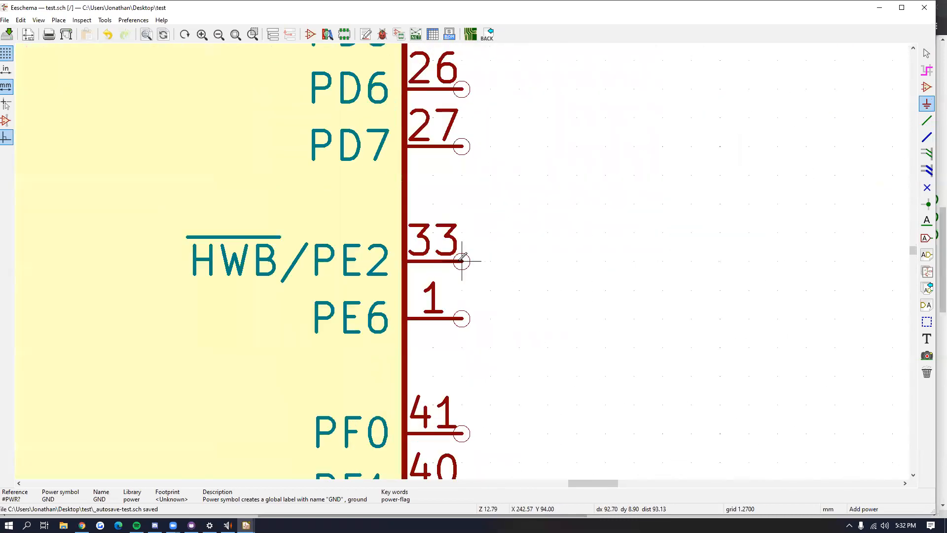
pyautogui.click(462, 260)
pyautogui.click(764, 314)
pyautogui.press('r')
pyautogui.press('r')
pyautogui.press('r')
pyautogui.press('r')
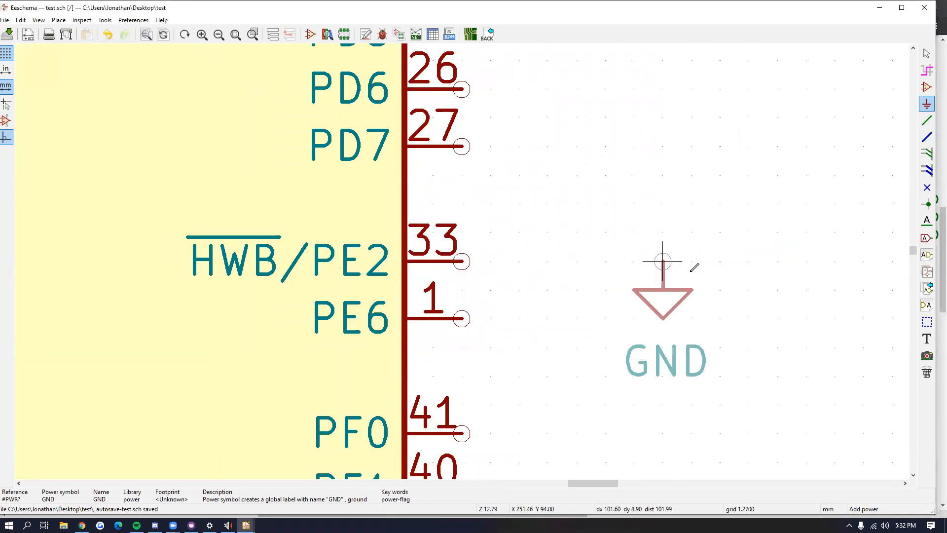
pyautogui.click(777, 261)
# Step: Wire HWB/PE2 pin 33 straight across to the GND symbol beside it
pyautogui.click(926, 120)
pyautogui.click(461, 261)
pyautogui.click(777, 261)
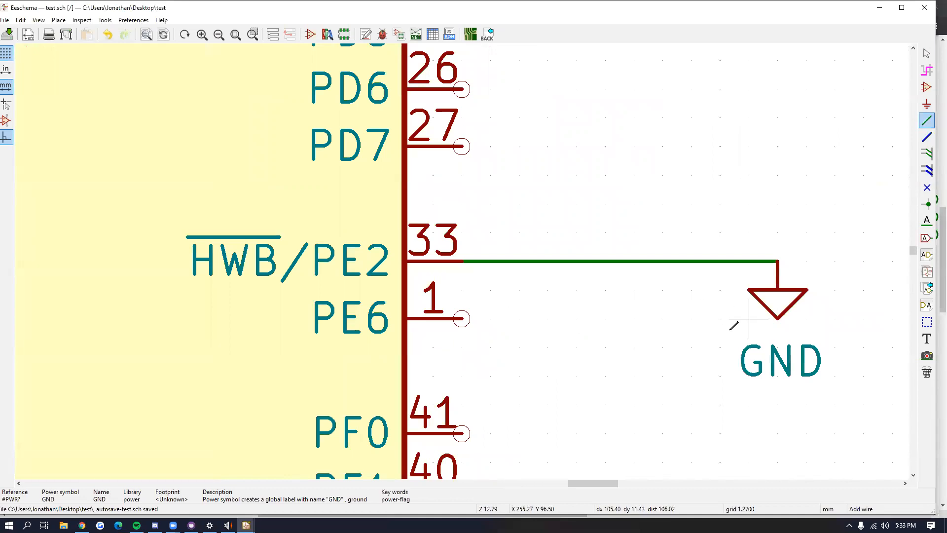
# Step: Wire VCC pin 14 and AVCC pin 24 together above the chip and extend the joined wire upward to a free end
pyautogui.scroll(-7, 487, 211)
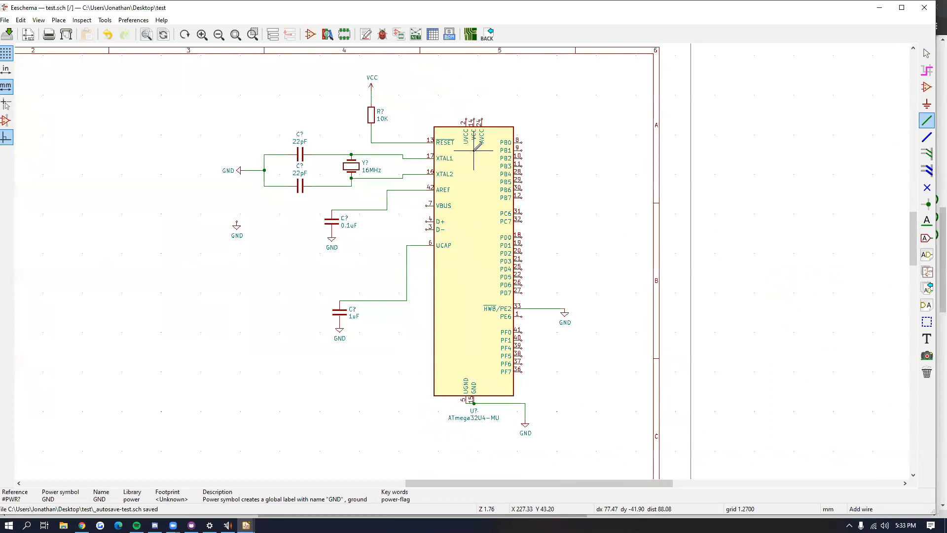
pyautogui.scroll(6, 470, 193)
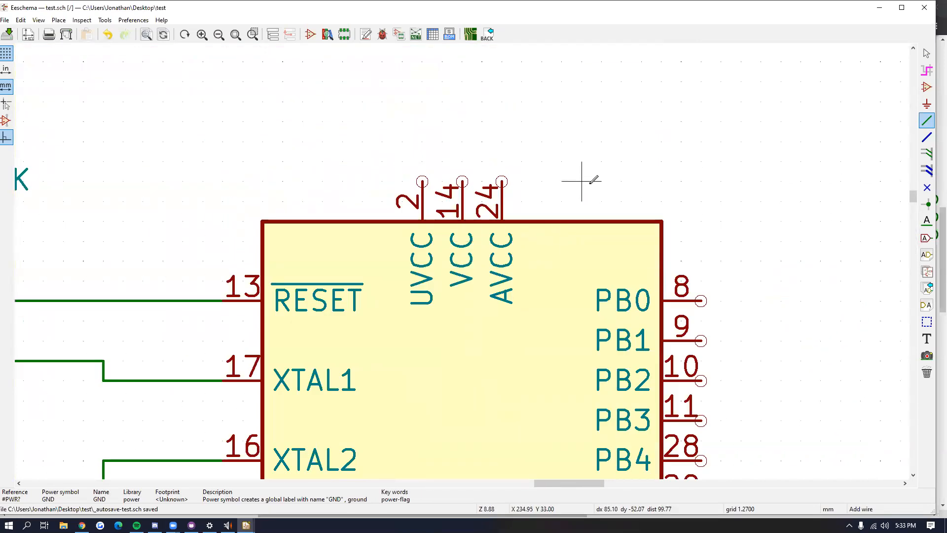
pyautogui.moveTo(581, 177); pyautogui.dragTo(609, 239, button='middle')
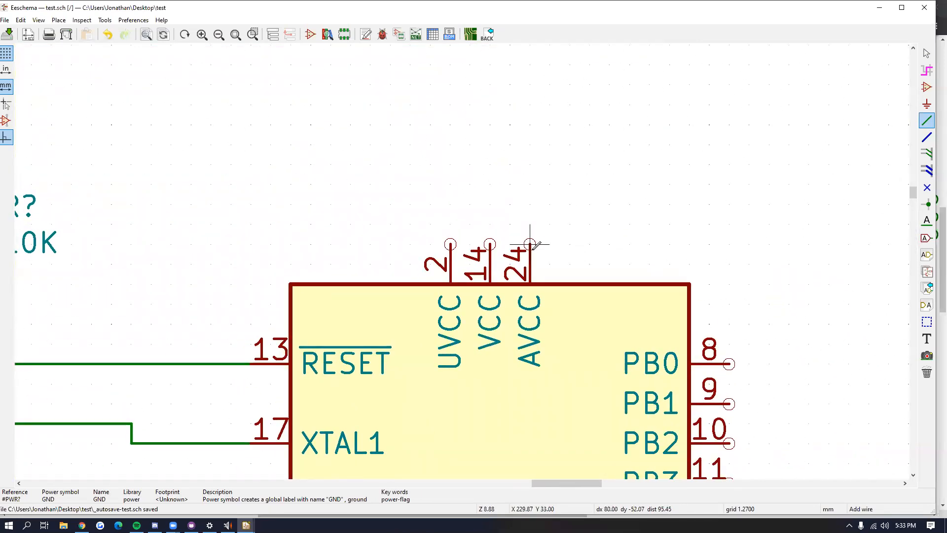
pyautogui.click(928, 122)
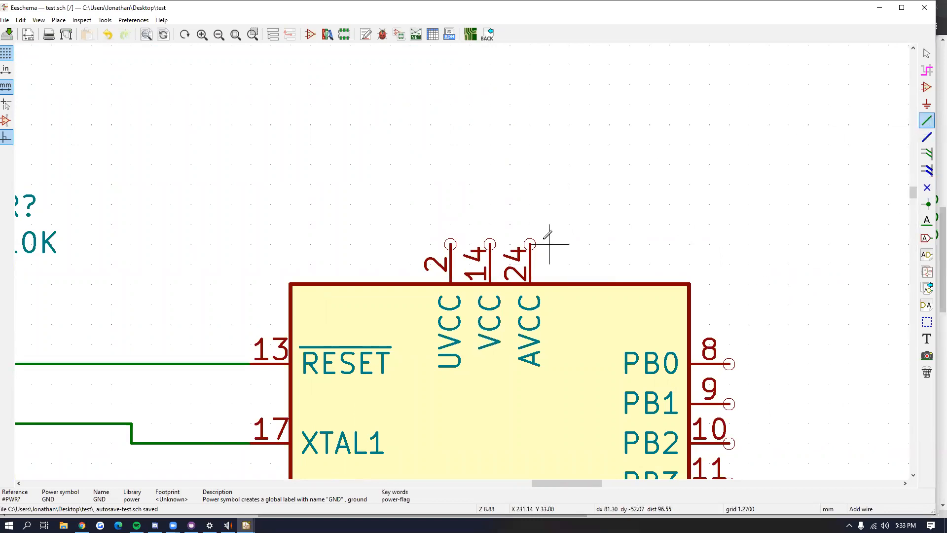
pyautogui.click(530, 244)
pyautogui.click(530, 144)
pyautogui.click(490, 243)
pyautogui.click(530, 145)
pyautogui.scroll(-1, 530, 84)
pyautogui.doubleClick(462, 261)
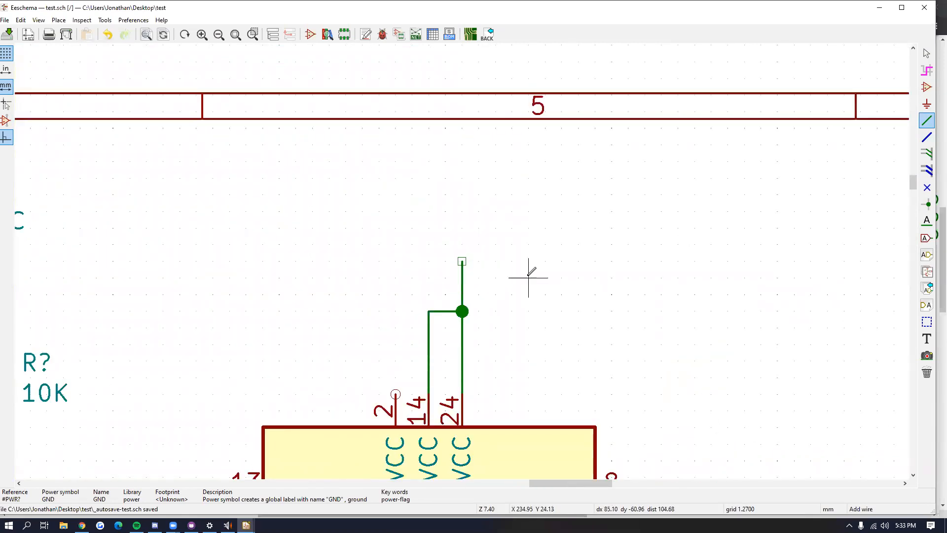
# Step: Place a VCC power symbol on the free end of the wire above pins 14 and 24
pyautogui.click(928, 87)
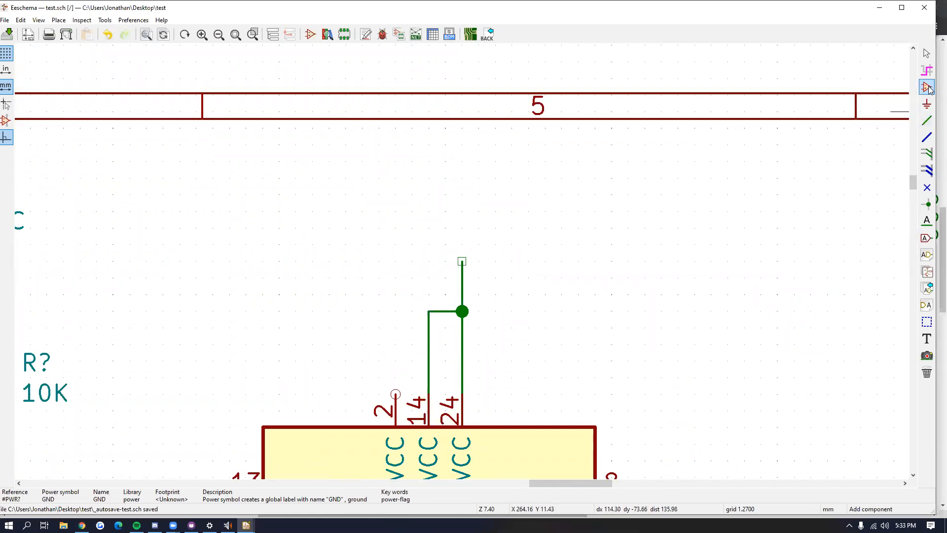
pyautogui.click(927, 103)
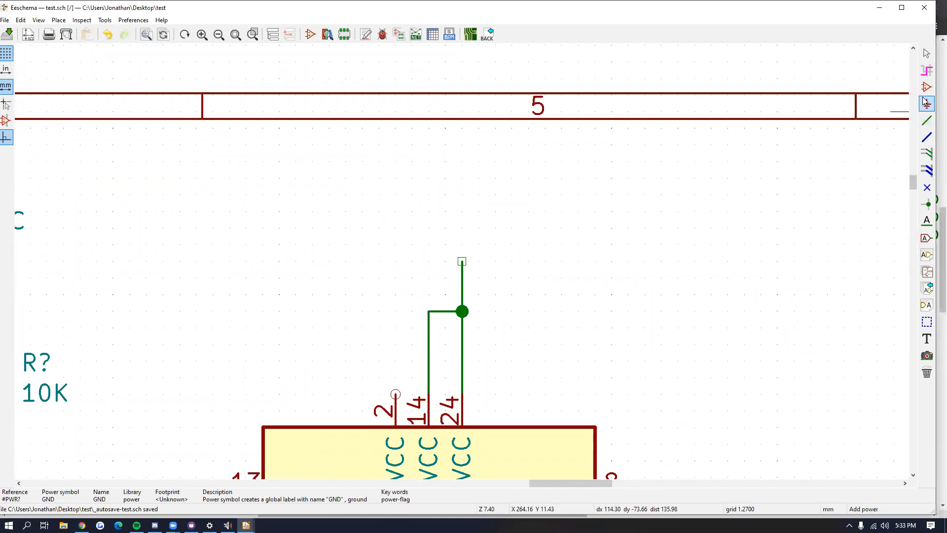
pyautogui.click(509, 252)
pyautogui.click(171, 132)
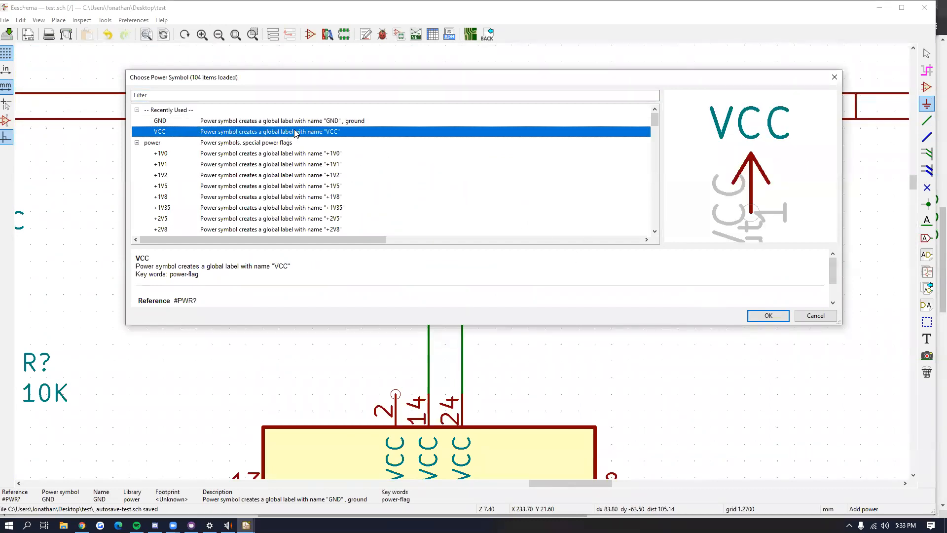
pyautogui.click(768, 315)
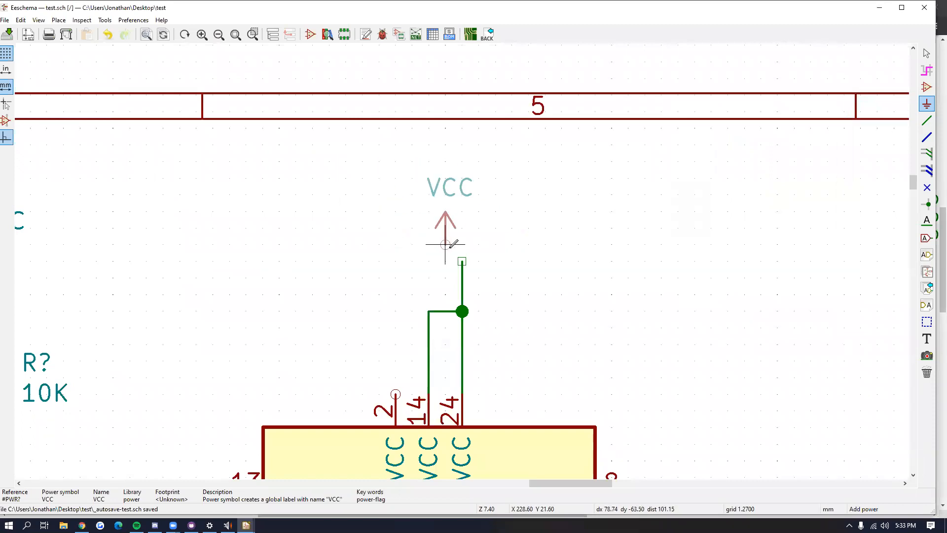
pyautogui.click(462, 261)
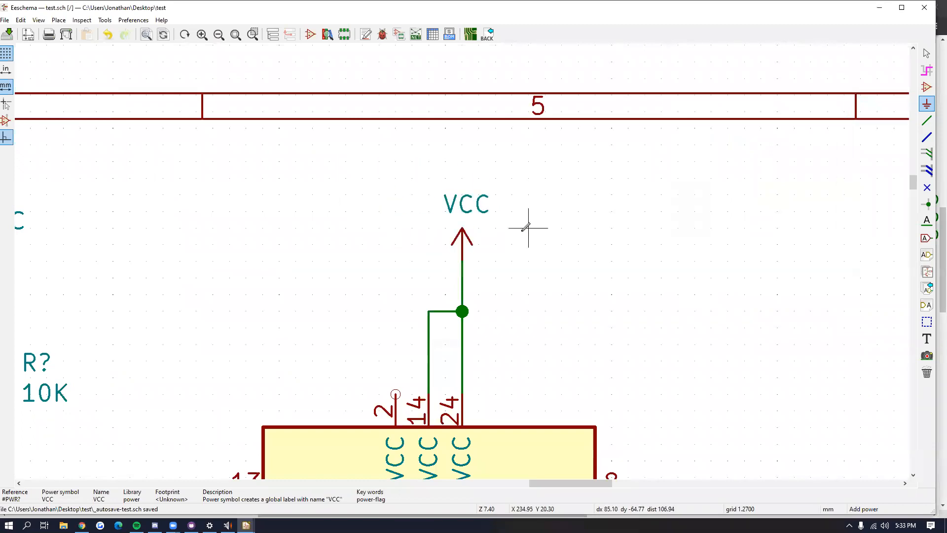
# Step: Examine the USB_B_Micro connector's pins and the empty area between it and the crystal circuit
pyautogui.scroll(-3, 493, 212)
pyautogui.scroll(-3, 425, 310)
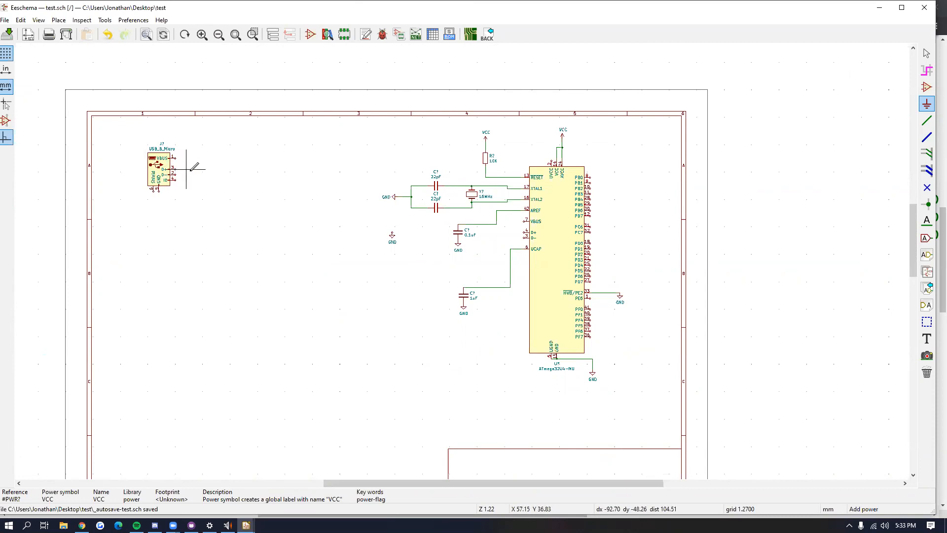
pyautogui.scroll(3, 174, 174)
pyautogui.scroll(-3, 506, 260)
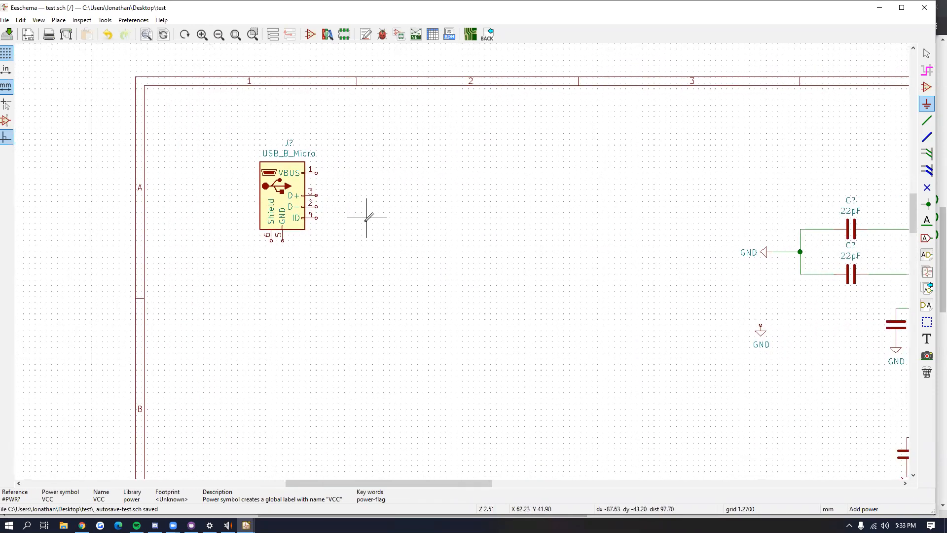
pyautogui.scroll(-2, 472, 267)
pyautogui.scroll(4, 317, 186)
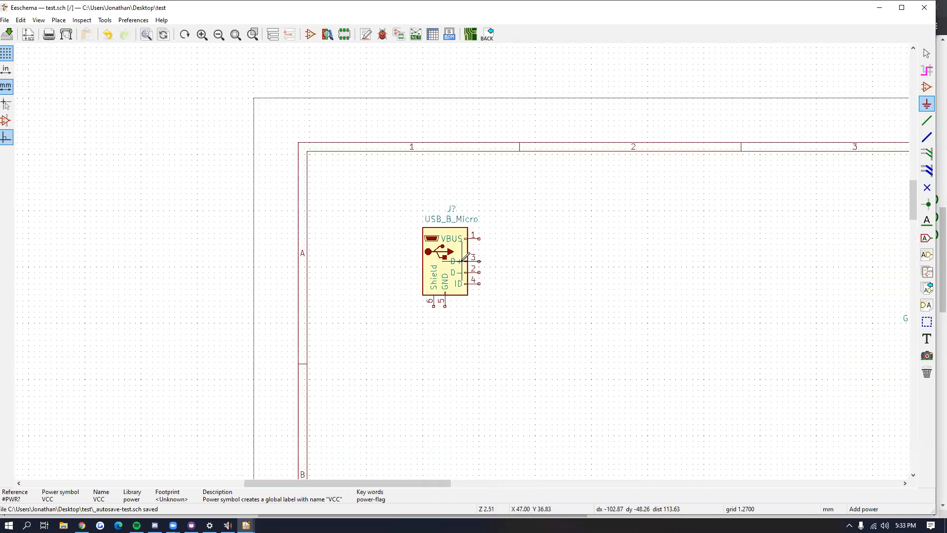
pyautogui.moveTo(639, 285); pyautogui.dragTo(421, 206, button='middle')
pyautogui.scroll(-1, 289, 205)
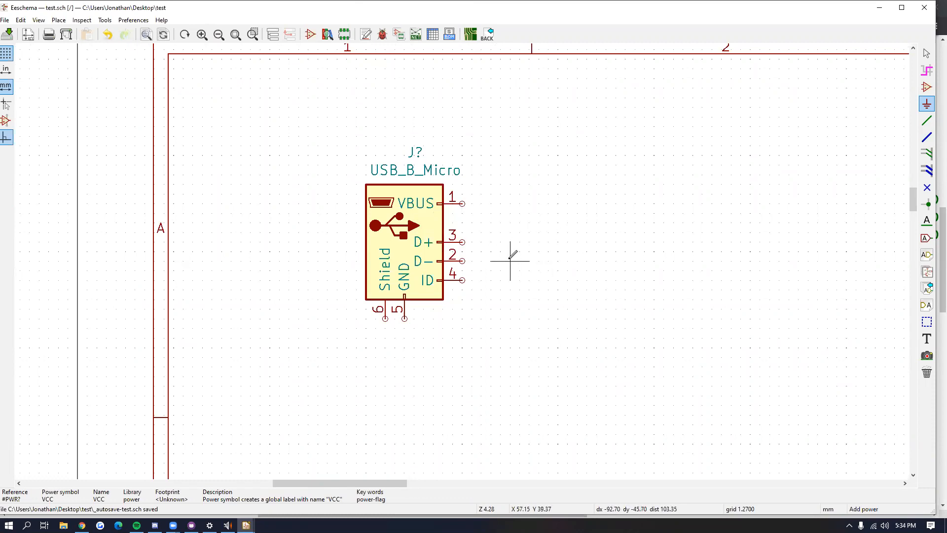
pyautogui.scroll(-4, 509, 260)
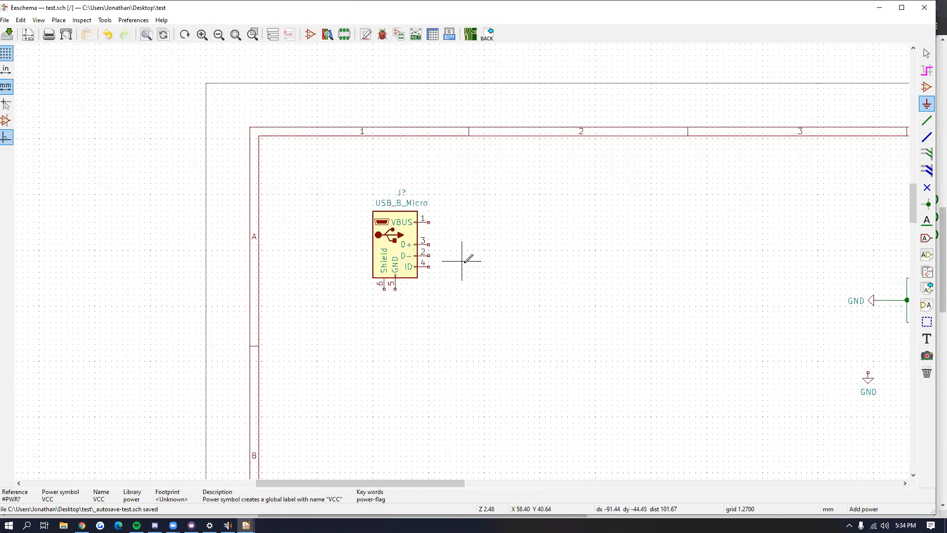
pyautogui.moveTo(812, 321); pyautogui.dragTo(732, 314, button='middle')
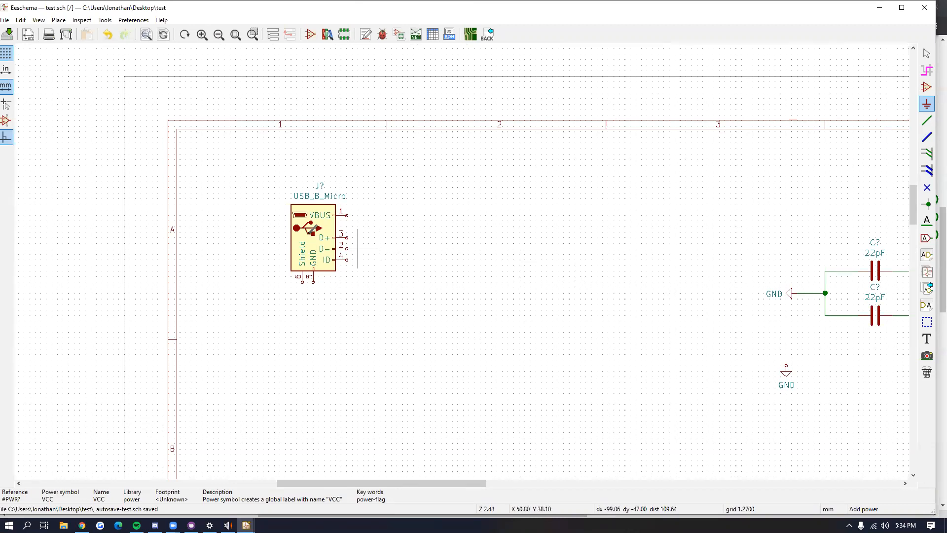
pyautogui.moveTo(461, 247); pyautogui.dragTo(403, 231, button='middle')
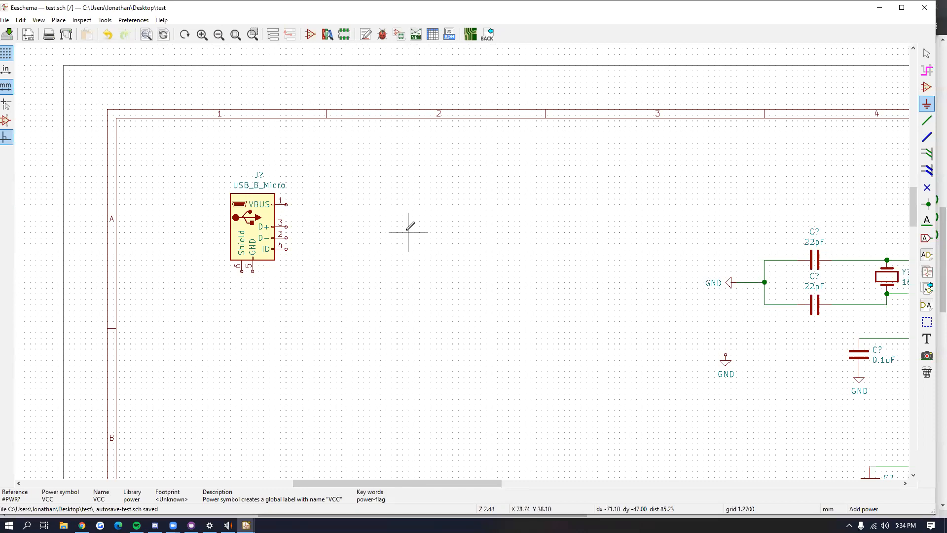
pyautogui.moveTo(547, 243); pyautogui.dragTo(484, 230, button='middle')
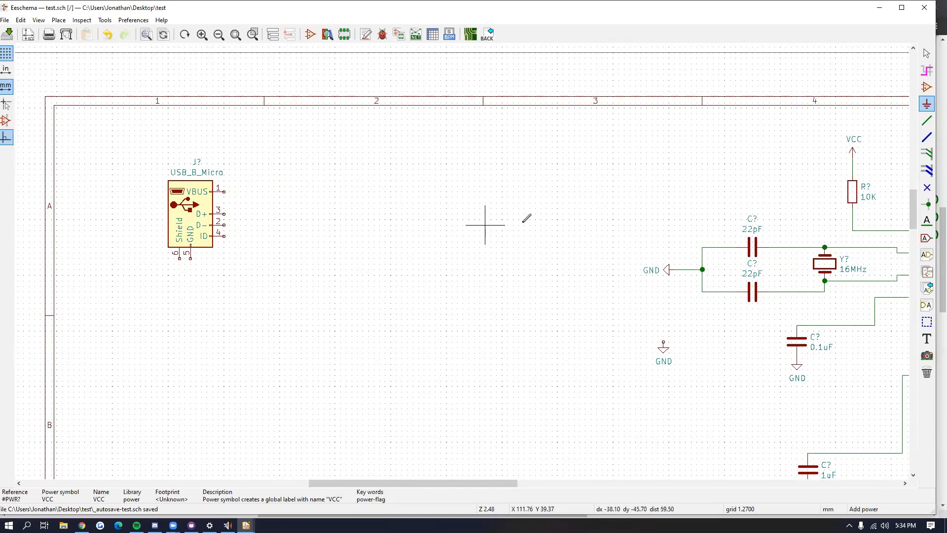
pyautogui.click(927, 120)
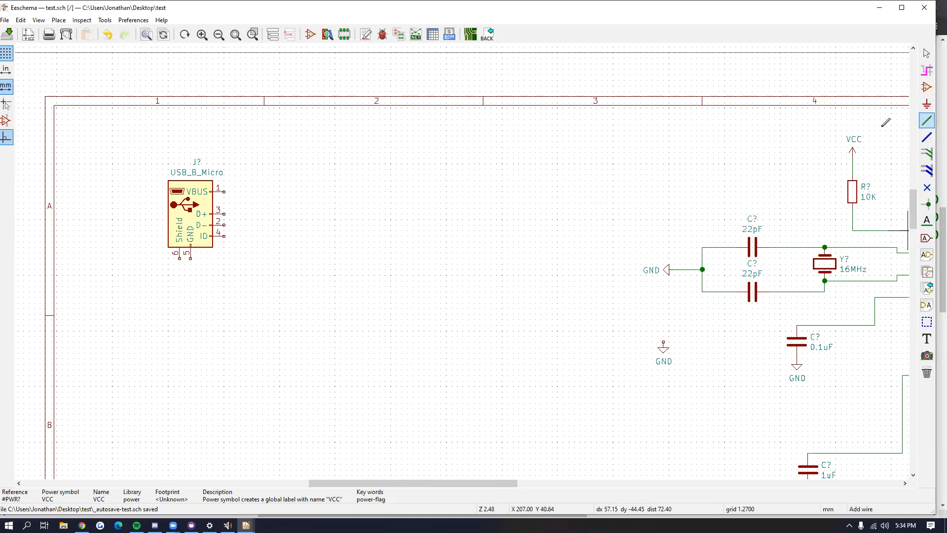
pyautogui.scroll(3, 224, 193)
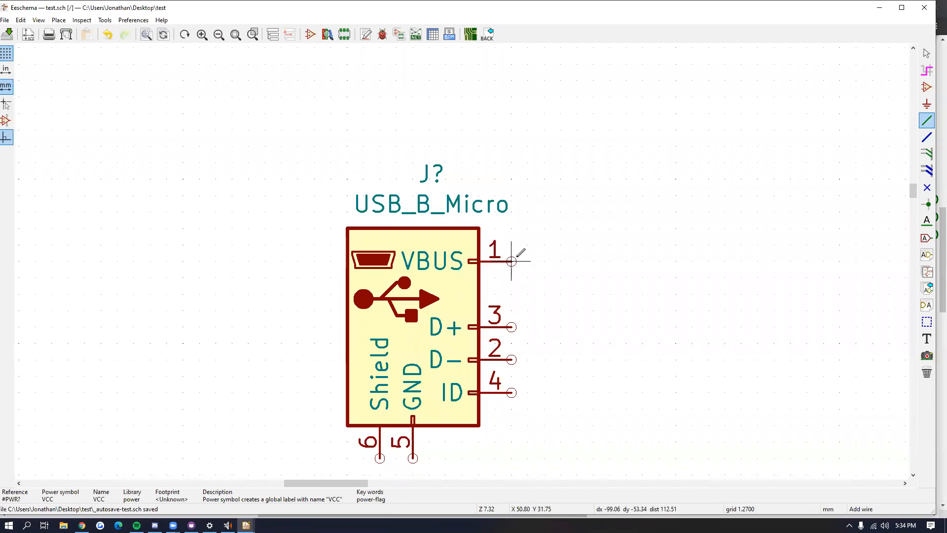
pyautogui.click(511, 261)
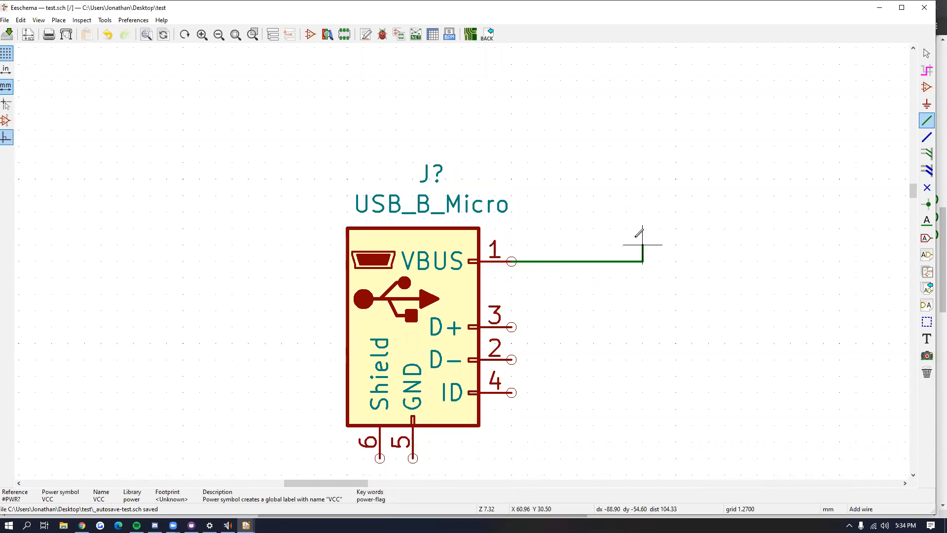
pyautogui.press('Escape')
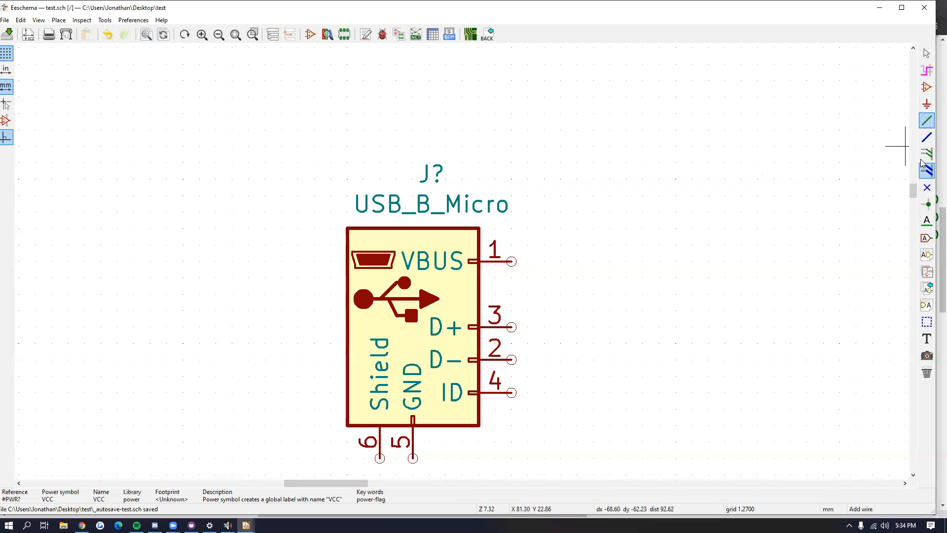
pyautogui.click(926, 238)
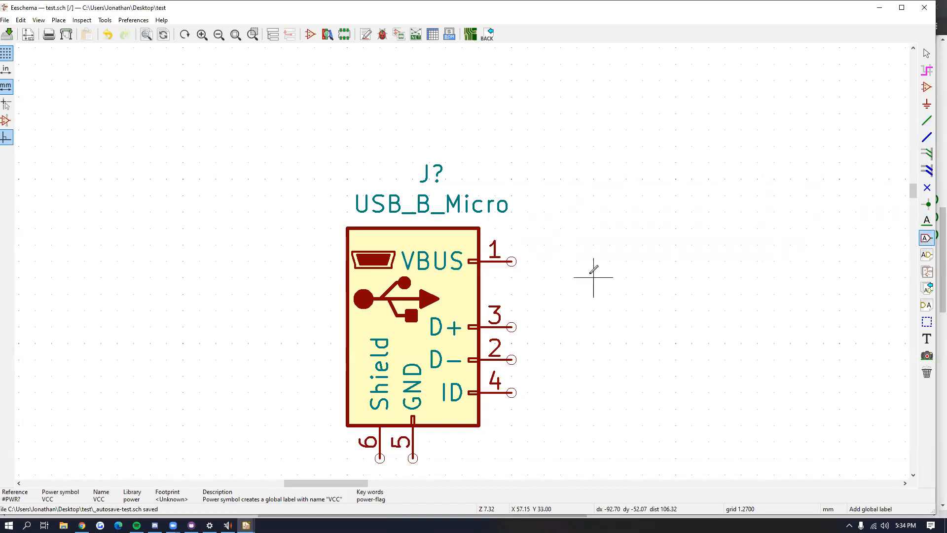
pyautogui.moveTo(609, 258); pyautogui.dragTo(524, 212, button='middle')
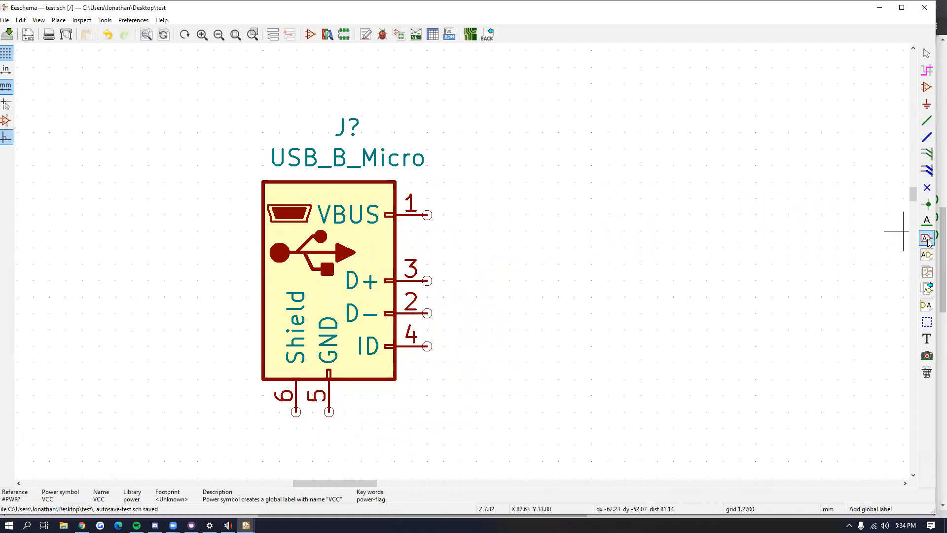
pyautogui.click(927, 123)
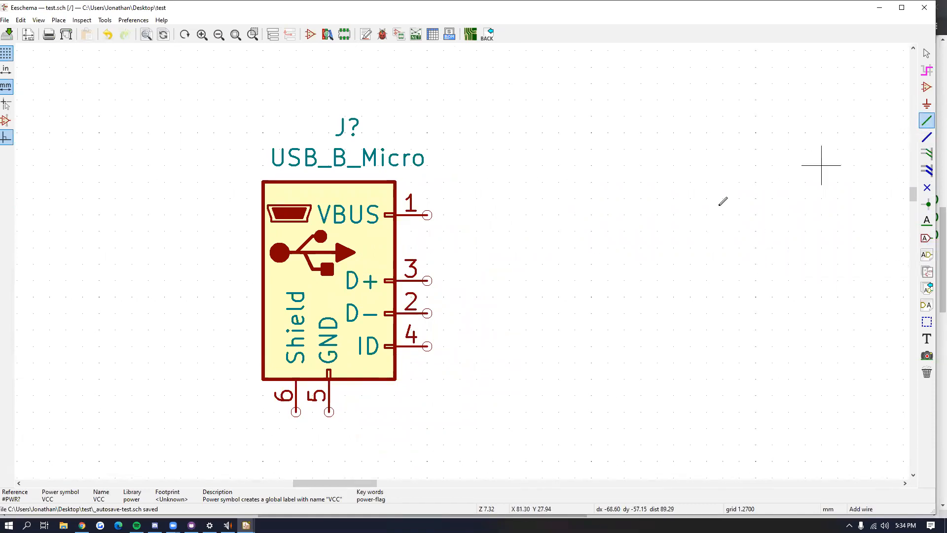
pyautogui.scroll(-5, 461, 269)
pyautogui.scroll(3, 369, 214)
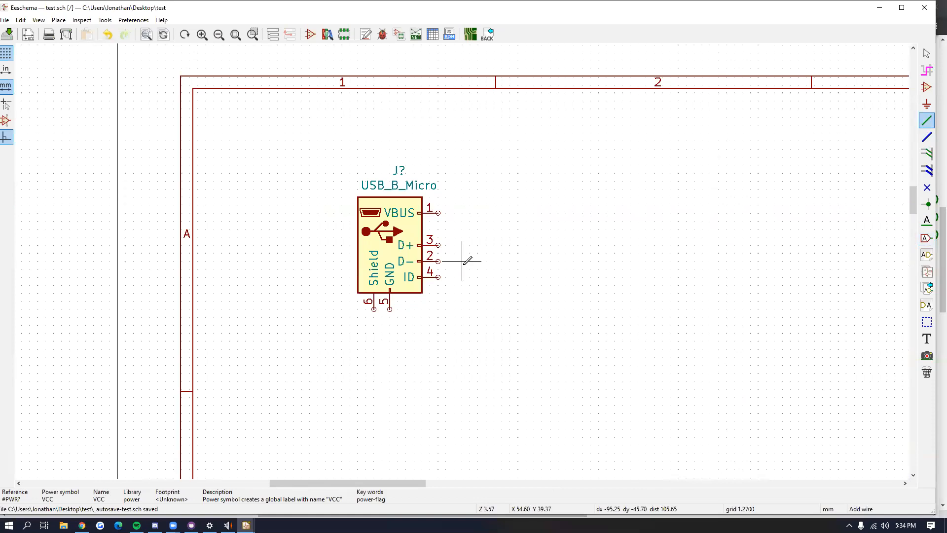
pyautogui.click(438, 245)
pyautogui.scroll(-3, 493, 259)
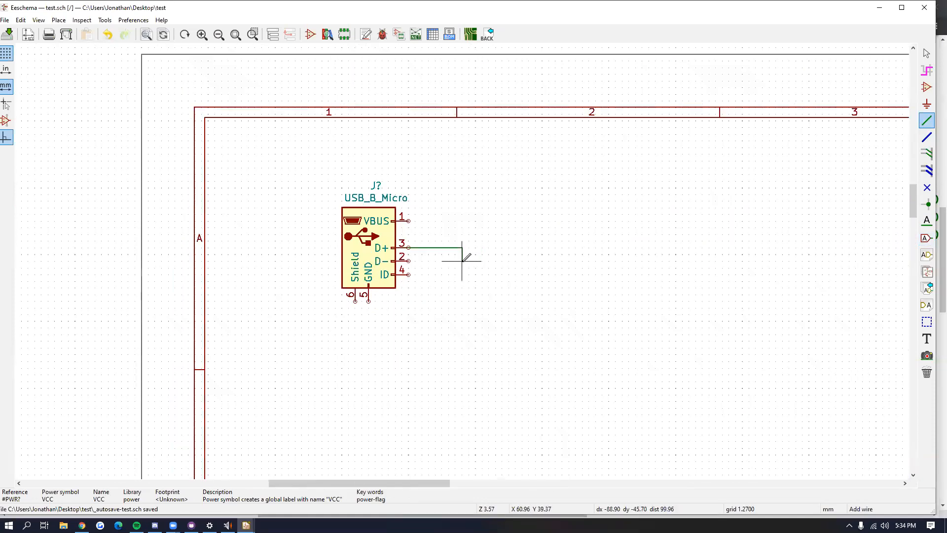
pyautogui.scroll(5, 450, 227)
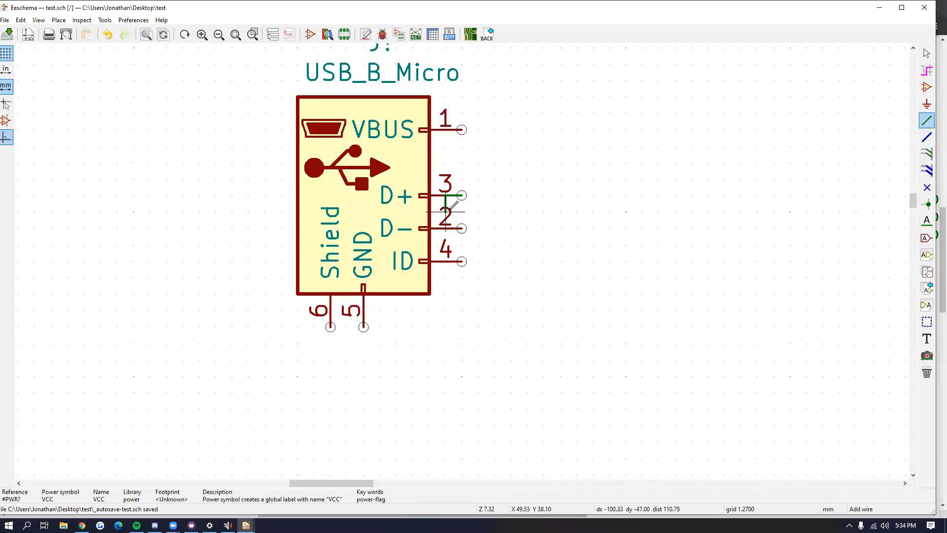
pyautogui.scroll(-5, 477, 213)
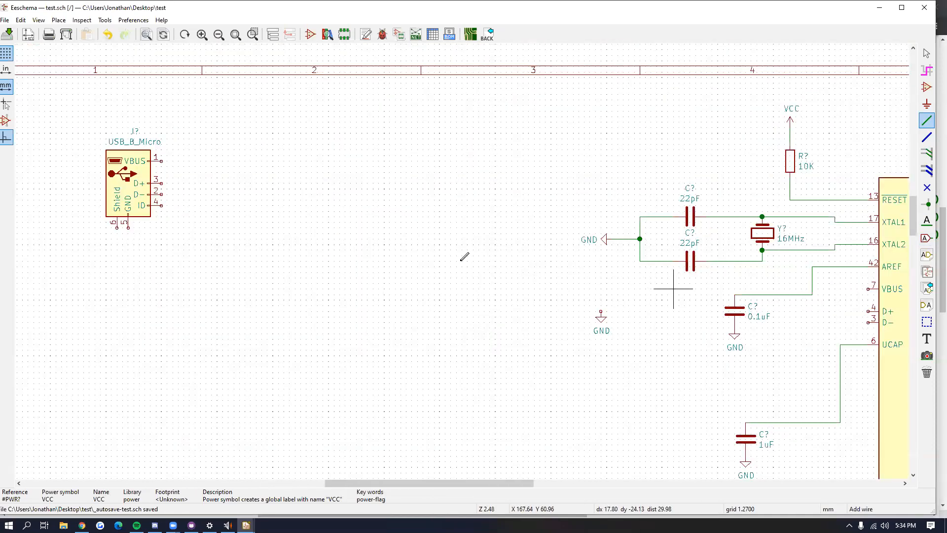
# Step: Try routing a direct wire from the ATmega32U4's D+ pin 4 to the USB connector's D+ pin 3, and undo it
pyautogui.scroll(3, 567, 263)
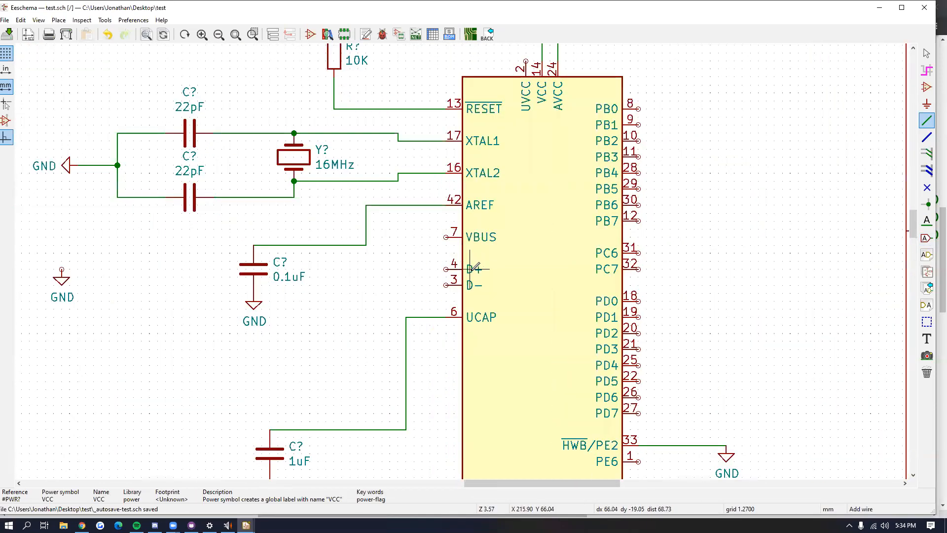
pyautogui.scroll(3, 474, 269)
pyautogui.scroll(-5, 460, 257)
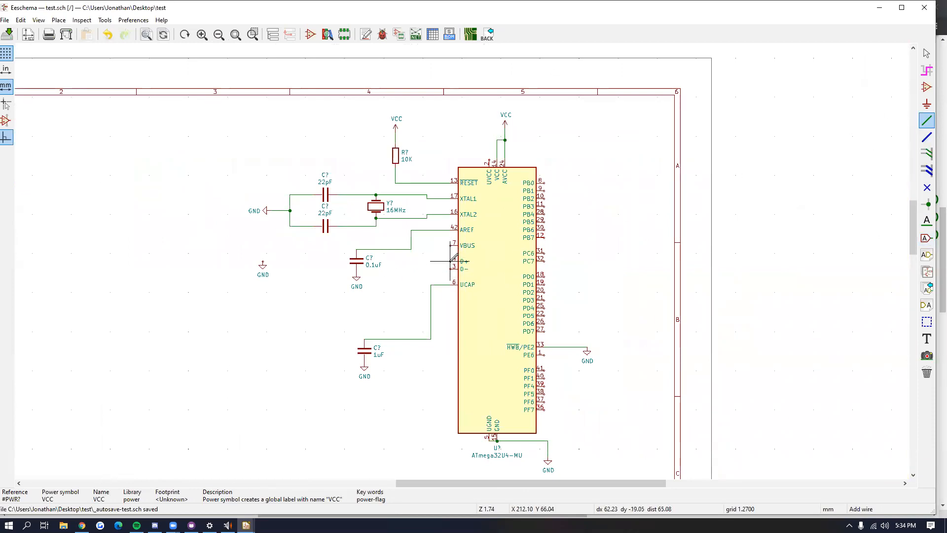
pyautogui.scroll(-3, 362, 254)
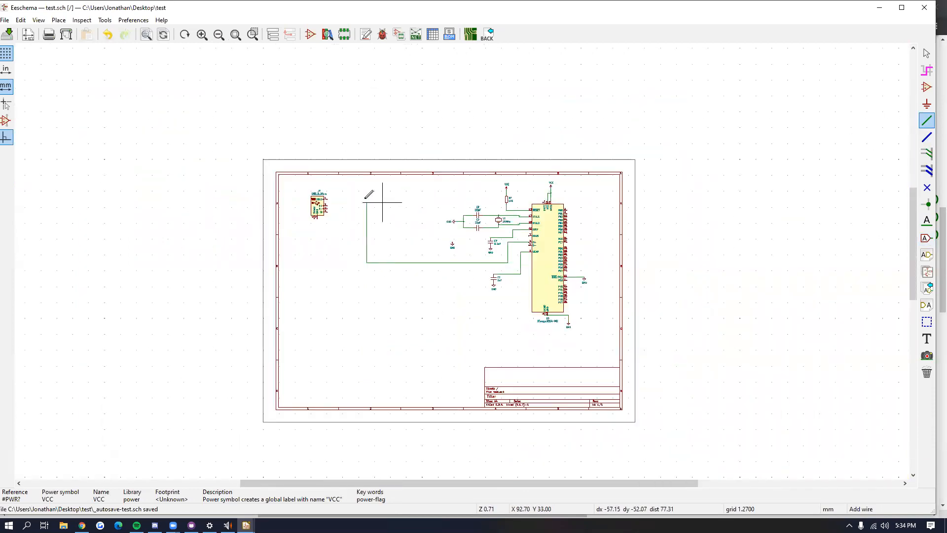
pyautogui.scroll(10, 326, 202)
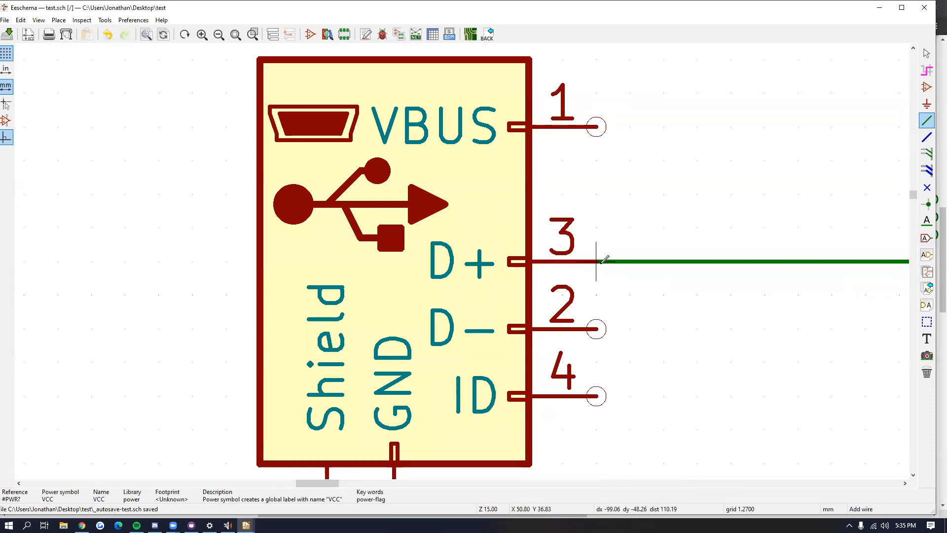
pyautogui.scroll(-6, 604, 260)
pyautogui.moveTo(611, 276); pyautogui.dragTo(468, 260, button='middle')
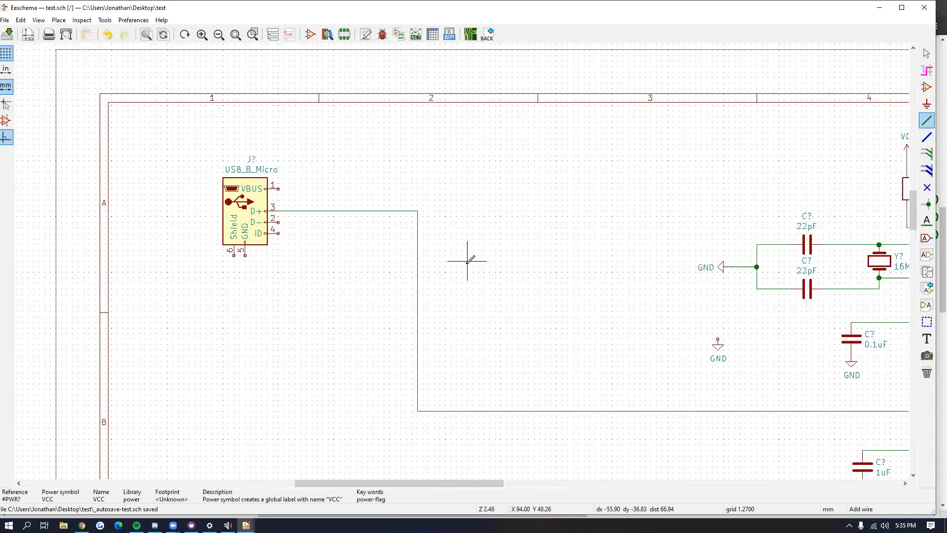
pyautogui.scroll(-3, 468, 260)
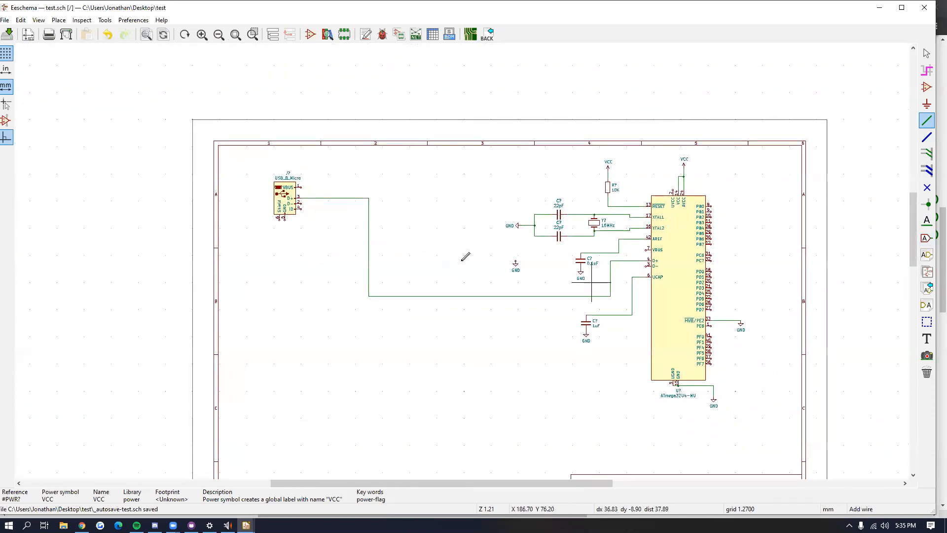
pyautogui.scroll(1, 465, 256)
pyautogui.press('Escape')
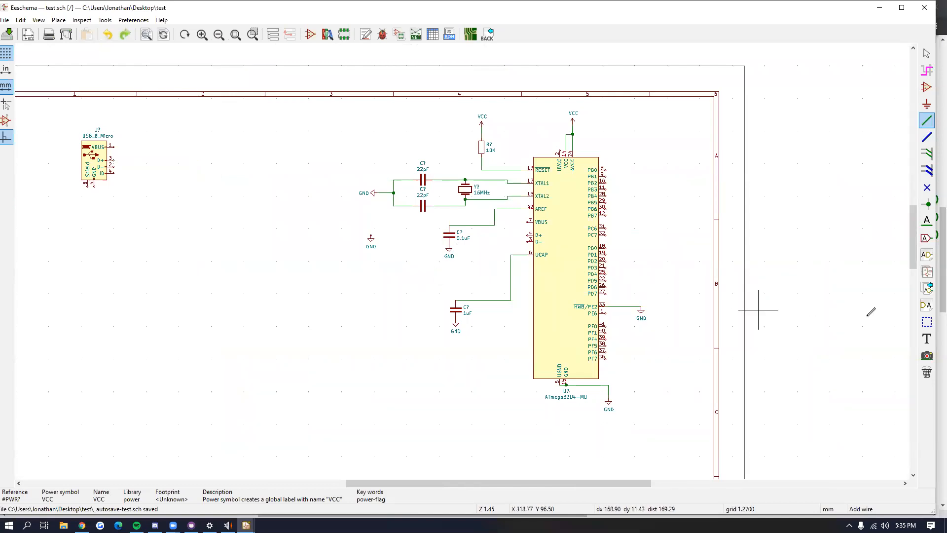
# Step: Place a global label named D+ with input shape on the ATmega32U4's D+ pin 4
pyautogui.click(926, 239)
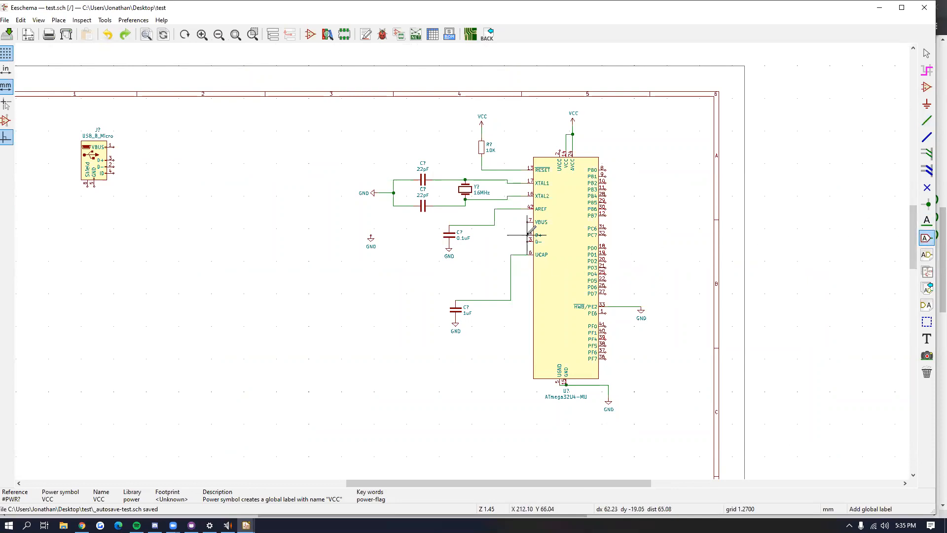
pyautogui.scroll(1, 526, 241)
pyautogui.scroll(10, 463, 260)
pyautogui.click(462, 269)
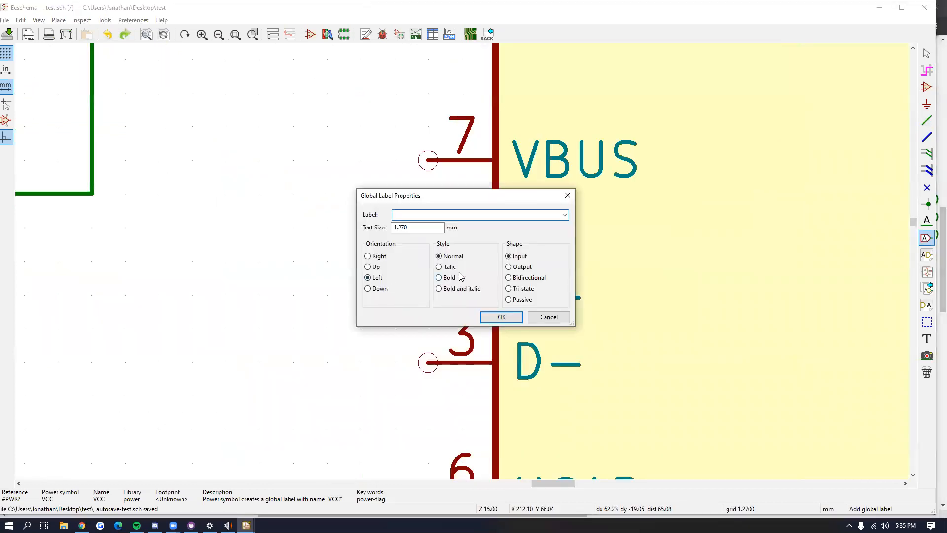
pyautogui.press('Return')
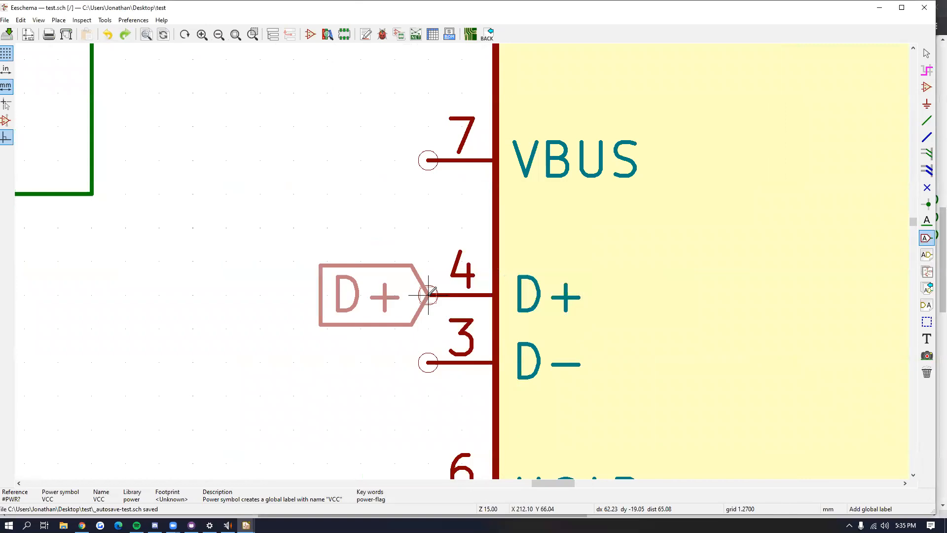
pyautogui.click(428, 294)
pyautogui.scroll(-6, 399, 286)
pyautogui.scroll(-2, 380, 258)
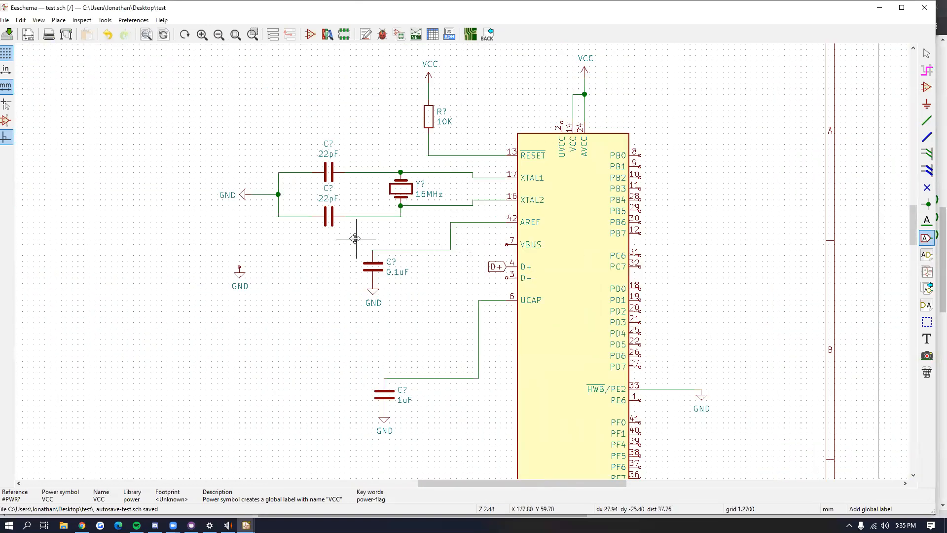
# Step: Place a matching D+ global label on the USB connector's D+ pin 3, rotated so it points away from the connector
pyautogui.moveTo(355, 239); pyautogui.dragTo(560, 267, button='middle')
pyautogui.moveTo(377, 223); pyautogui.dragTo(606, 254, button='middle')
pyautogui.scroll(7, 269, 196)
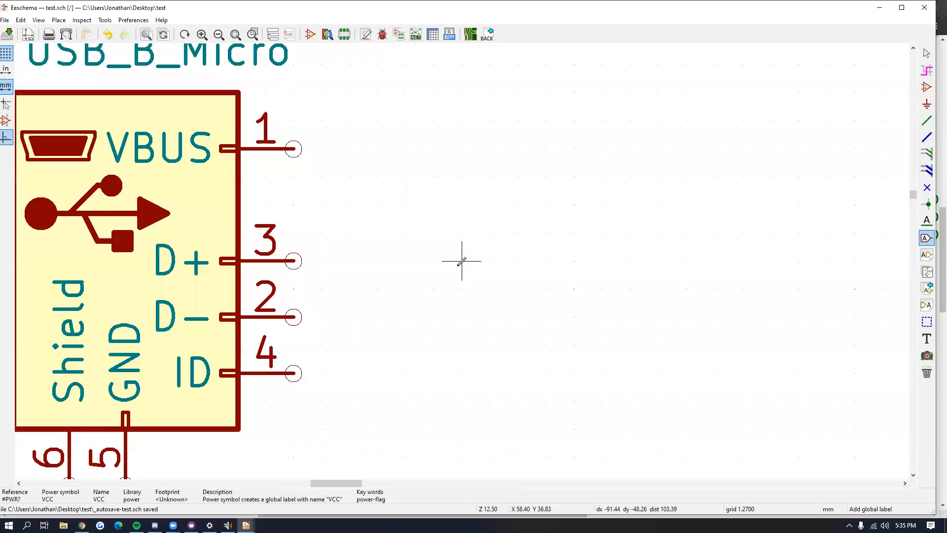
pyautogui.click(293, 260)
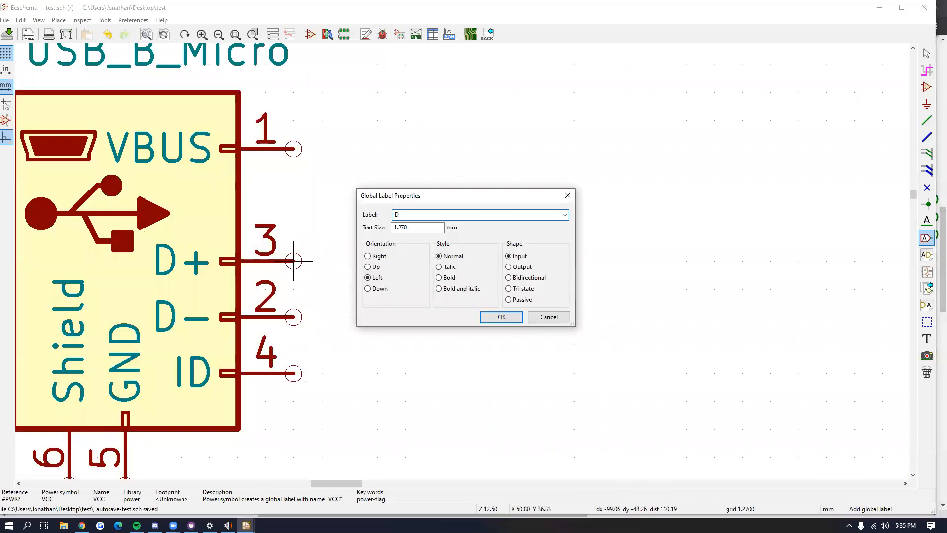
pyautogui.press('Return')
pyautogui.press('r')
pyautogui.press('r')
pyautogui.press('r')
pyautogui.press('r')
pyautogui.press('r')
pyautogui.press('r')
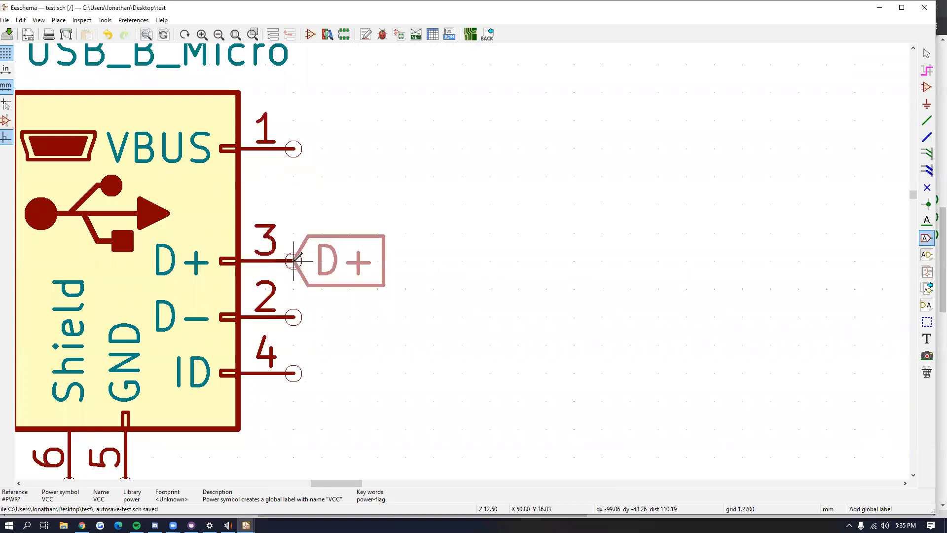
pyautogui.click(294, 260)
# Step: Rename the global label on the USB connector's D+ pin 3 to test1
pyautogui.scroll(-5, 386, 297)
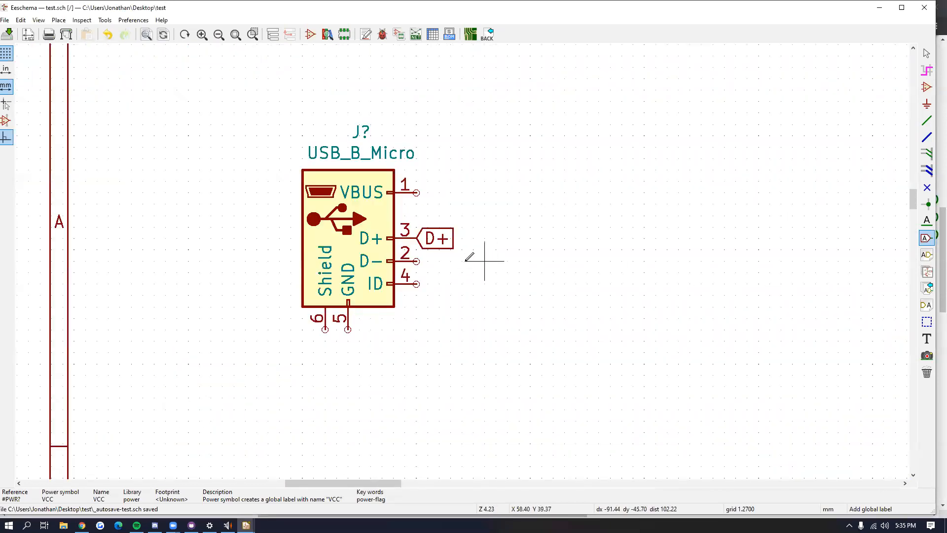
pyautogui.scroll(-1, 484, 262)
pyautogui.moveTo(456, 249); pyautogui.dragTo(311, 187, button='middle')
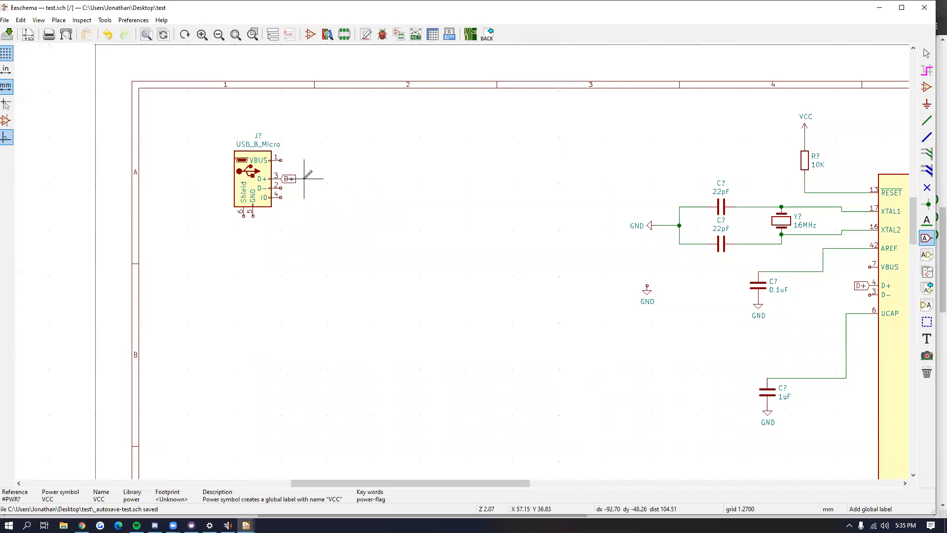
pyautogui.click(287, 177)
pyautogui.scroll(4, 285, 211)
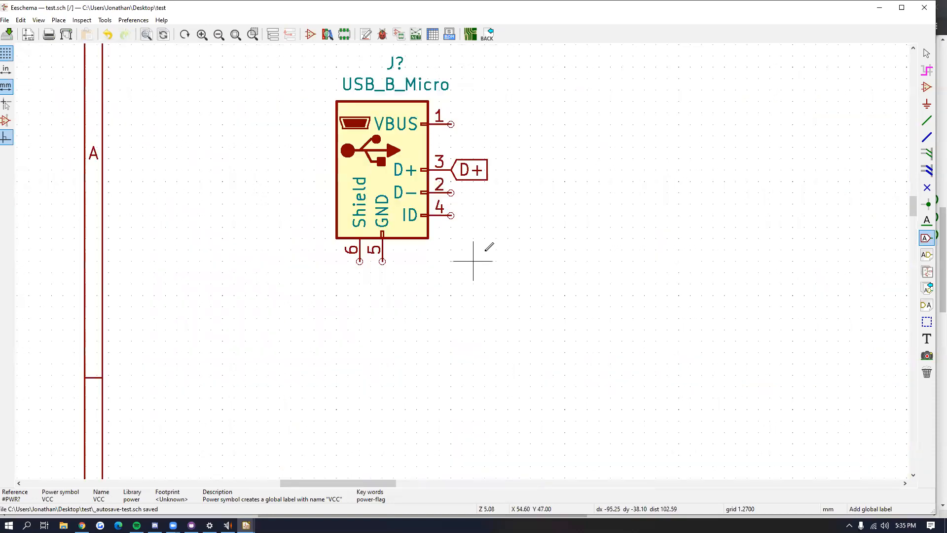
pyautogui.click(473, 169)
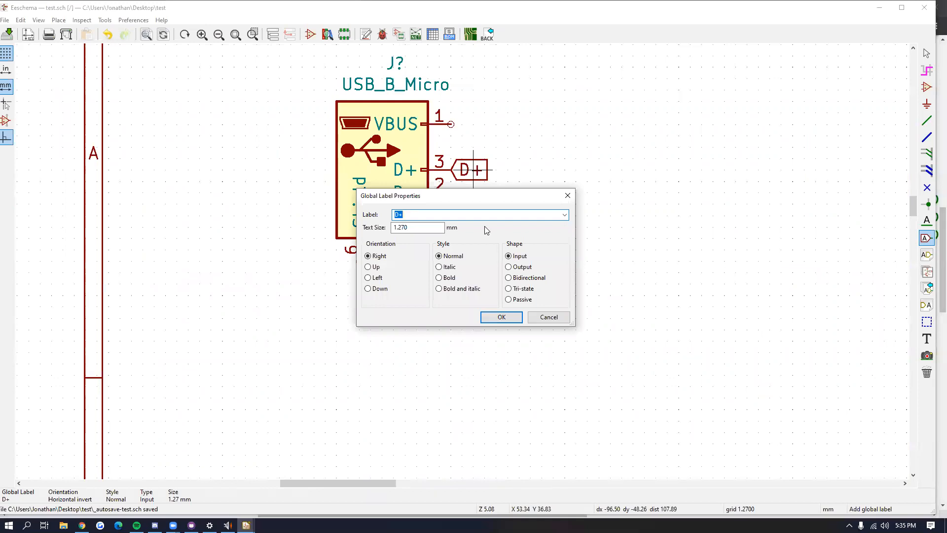
pyautogui.press('Return')
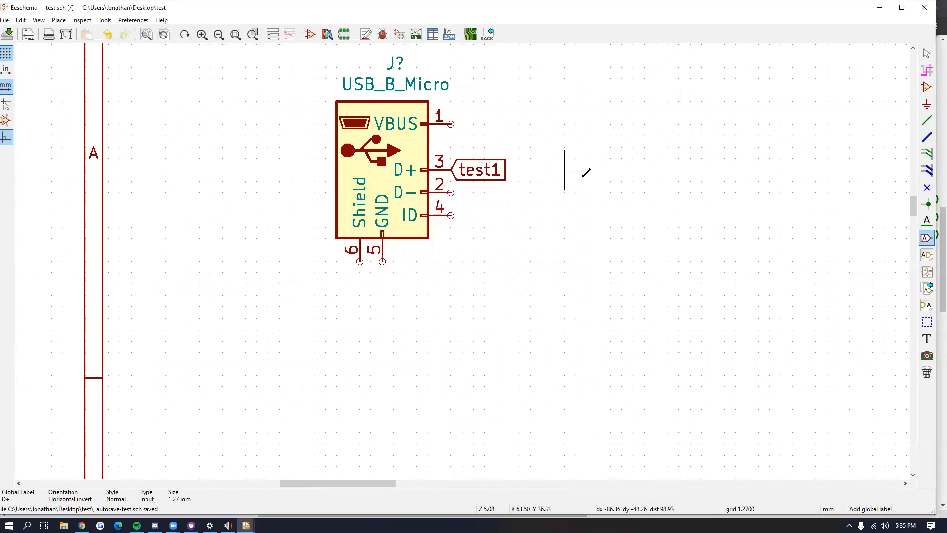
# Step: Rename the global label on the ATmega32U4's D+ pin 4 to test1
pyautogui.scroll(-4, 676, 226)
pyautogui.moveTo(499, 290); pyautogui.dragTo(298, 209, button='middle')
pyautogui.scroll(7, 753, 267)
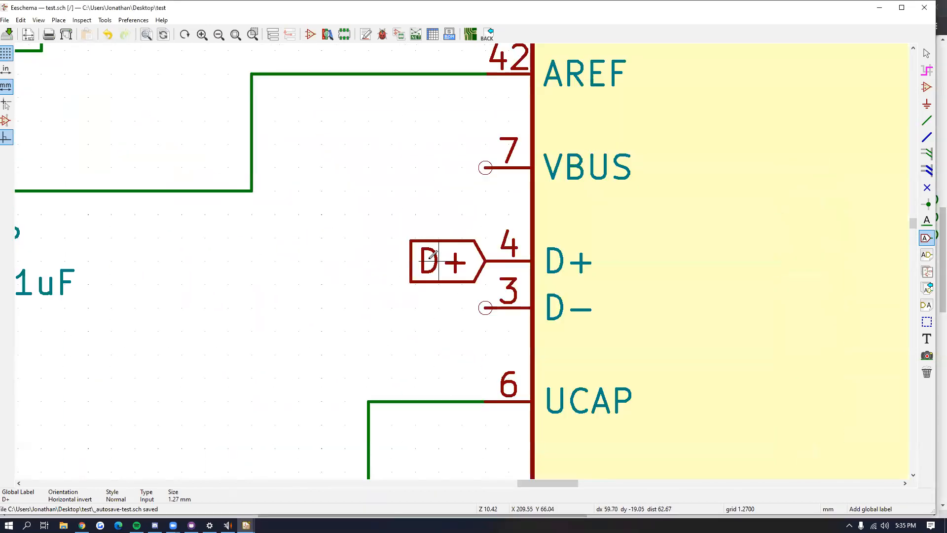
pyautogui.click(433, 255)
pyautogui.write('test1')
pyautogui.press('Return')
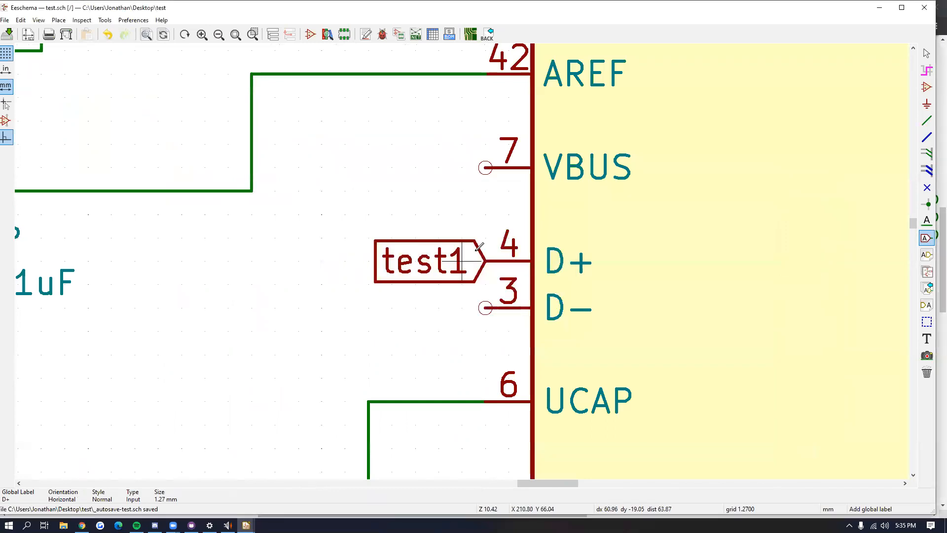
# Step: Rename the test1 global label on the ATmega32U4's pin 4 back to D+
pyautogui.scroll(-6, 516, 258)
pyautogui.scroll(3, 517, 259)
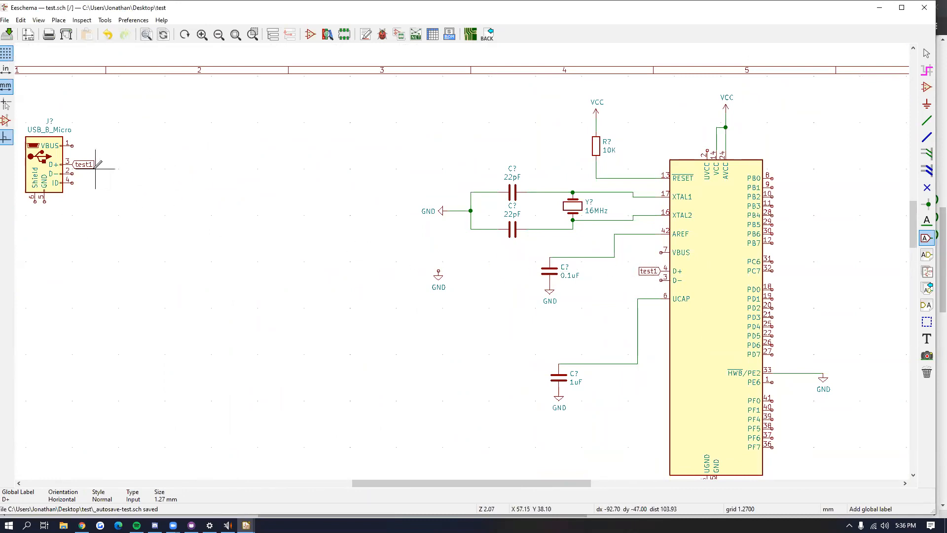
pyautogui.scroll(5, 646, 270)
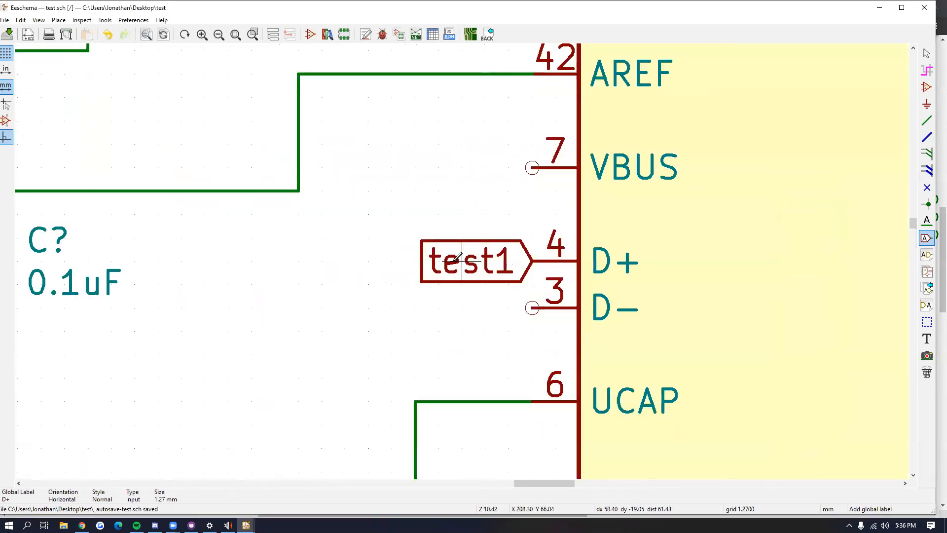
pyautogui.doubleClick(463, 256)
pyautogui.write('D')
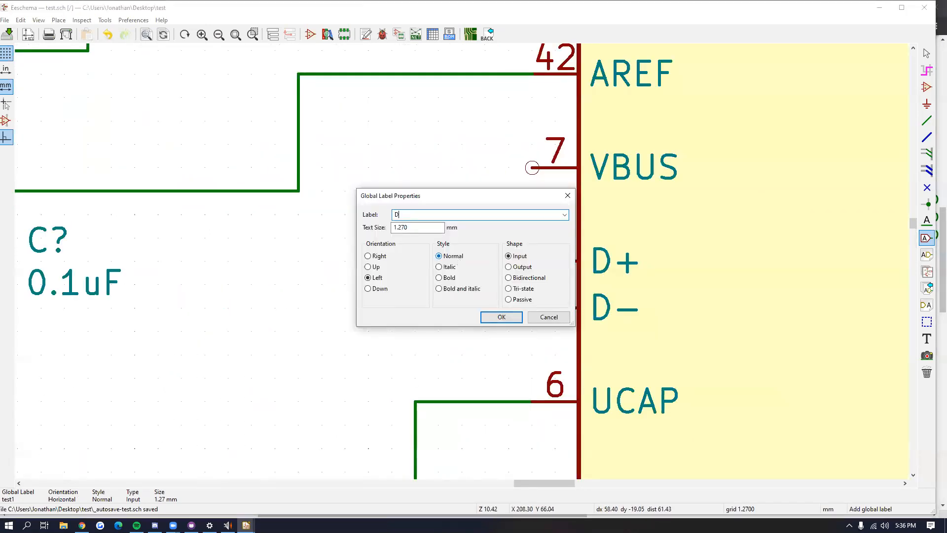
pyautogui.write('+')
pyautogui.press('Return')
# Step: Rename the test1 global label on the USB connector's pin 3 back to D+
pyautogui.scroll(-7, 364, 237)
pyautogui.scroll(2, 353, 243)
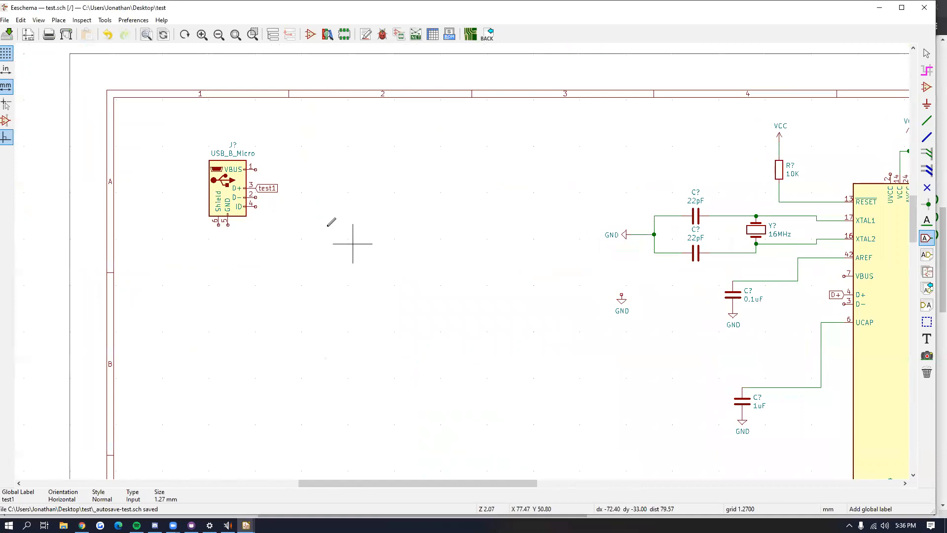
pyautogui.scroll(7, 461, 253)
pyautogui.doubleClick(420, 187)
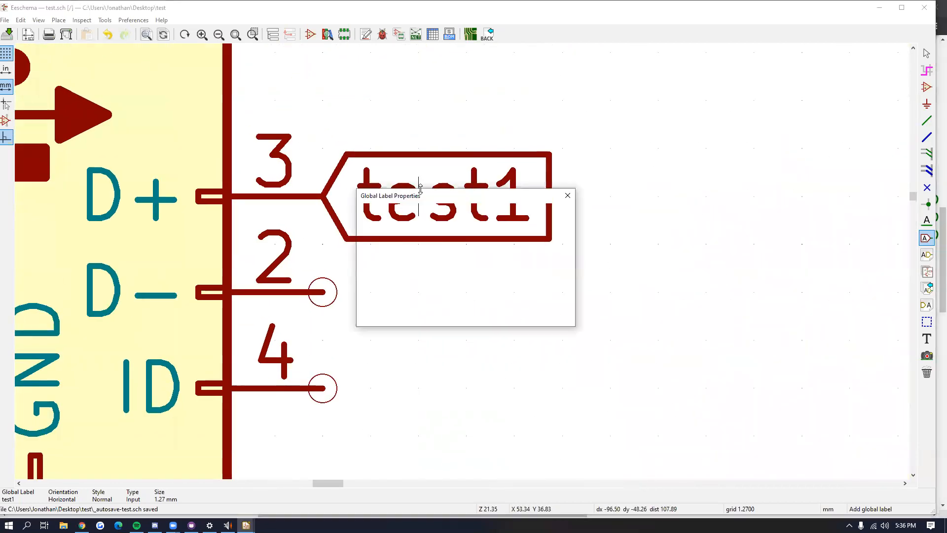
pyautogui.write('D+')
pyautogui.press('Return')
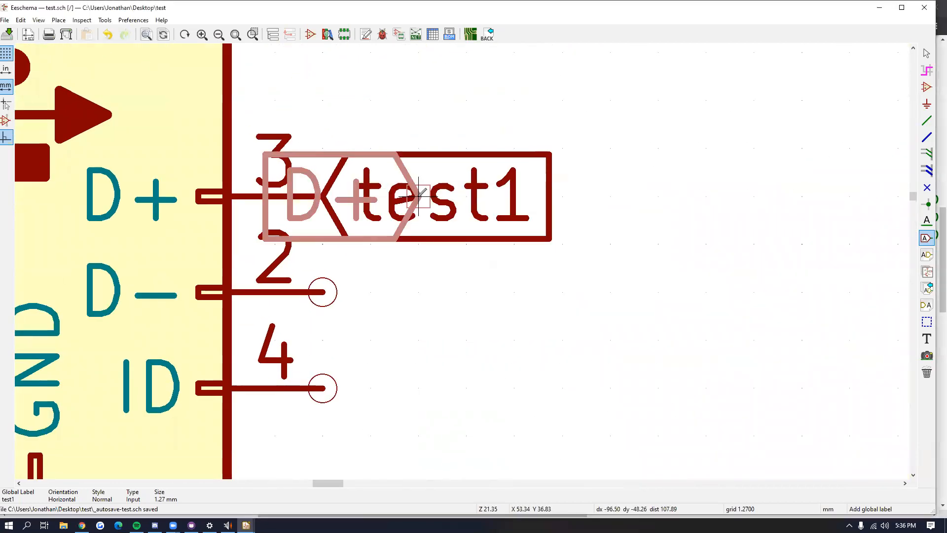
pyautogui.press('Escape')
pyautogui.doubleClick(430, 196)
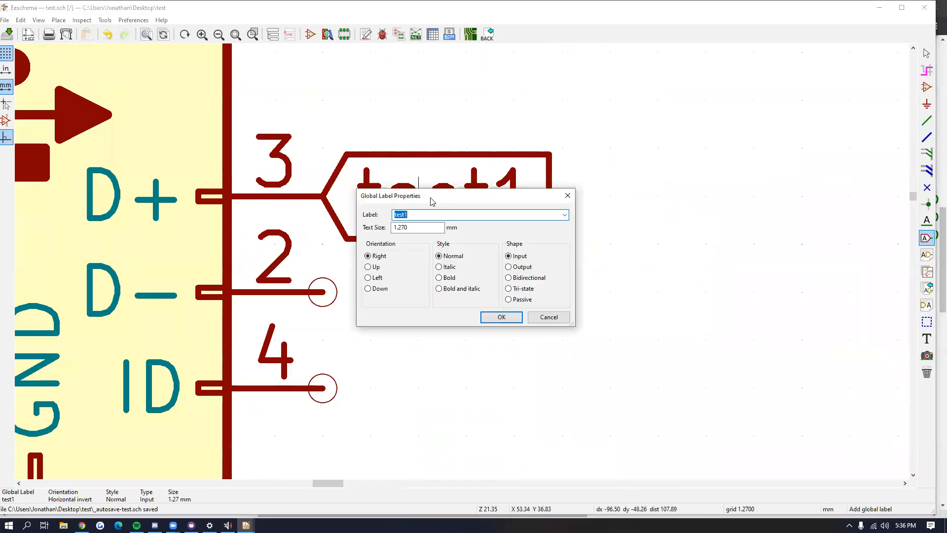
pyautogui.write('D+')
pyautogui.press('Return')
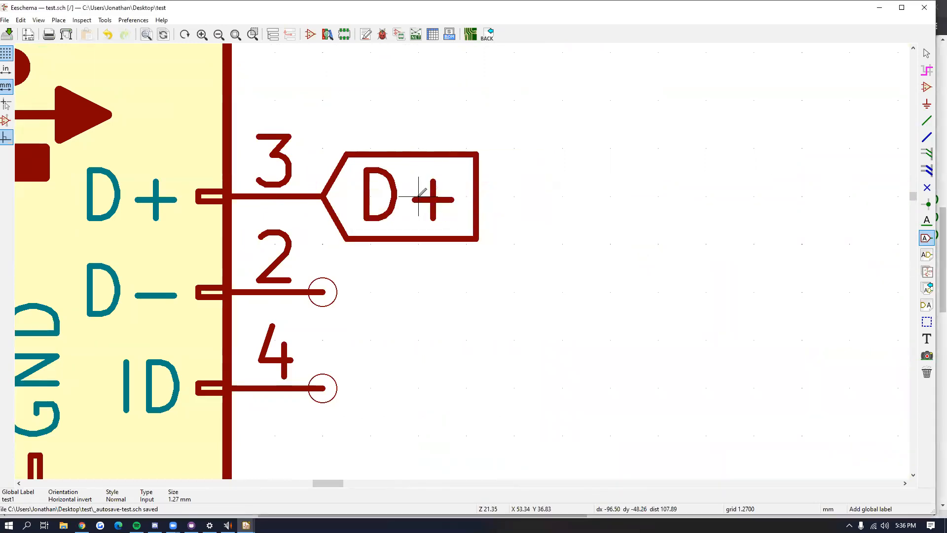
pyautogui.scroll(-5, 464, 258)
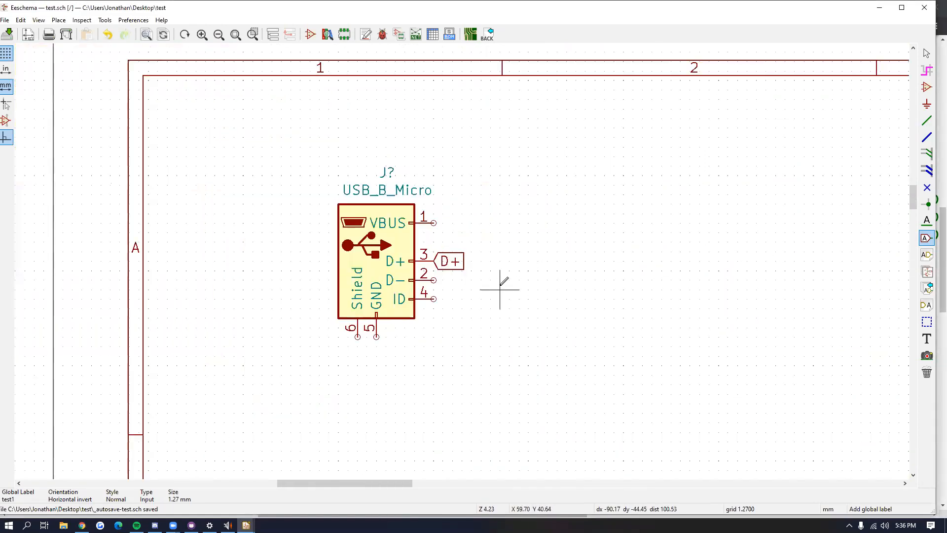
# Step: Add a D- global label to the USB connector's D- pin 2
pyautogui.click(433, 280)
pyautogui.write('D')
pyautogui.press('Return')
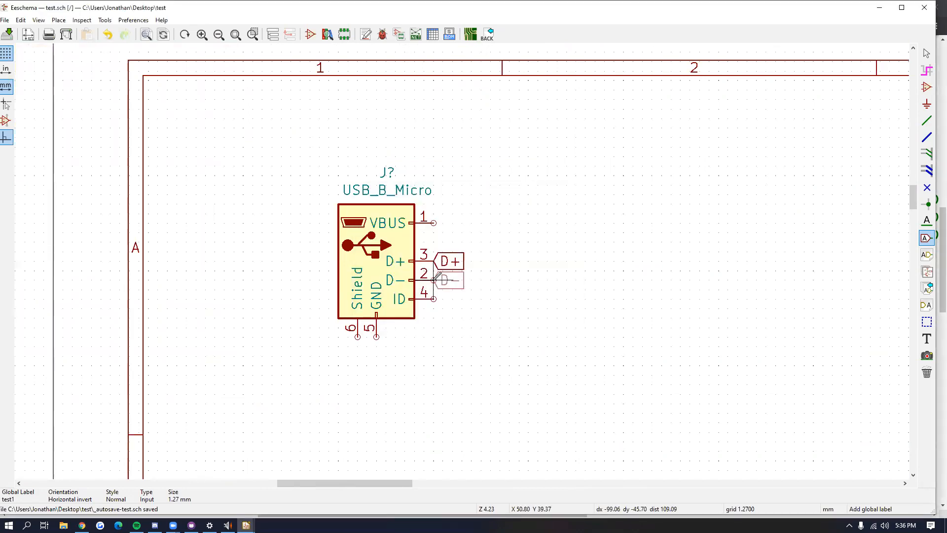
# Step: Add a left-oriented D- global label to the ATmega32U4's D- pin 3
pyautogui.scroll(-3, 461, 258)
pyautogui.scroll(3, 719, 283)
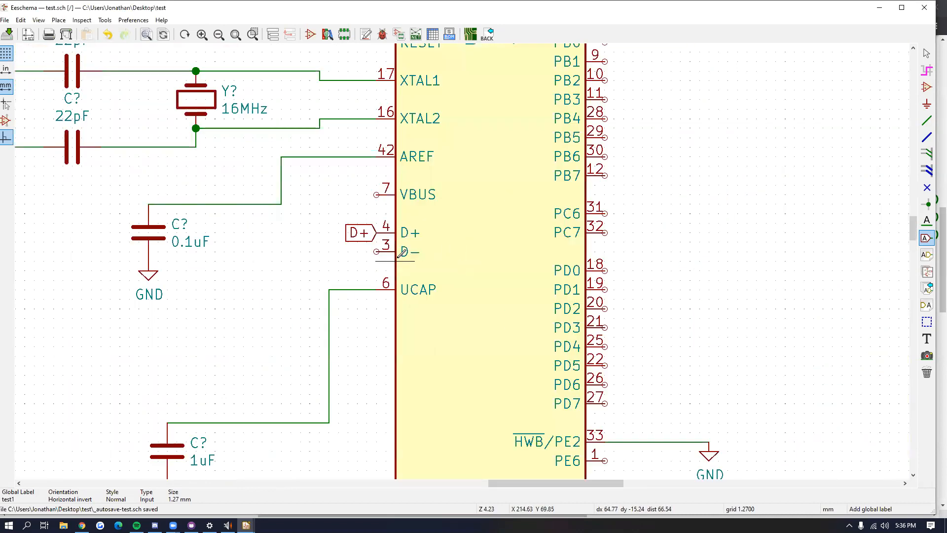
pyautogui.click(367, 248)
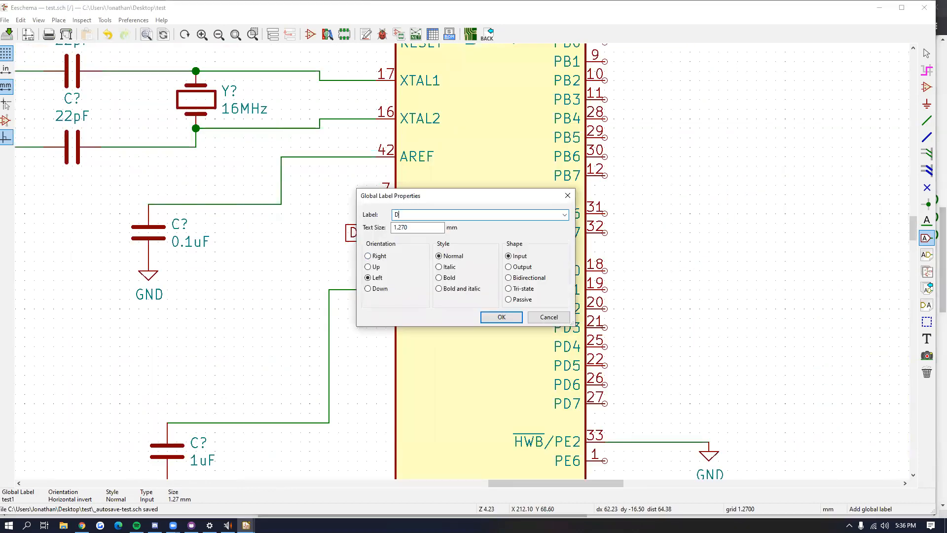
pyautogui.write('-')
pyautogui.press('Return')
pyautogui.click(376, 251)
# Step: Review the labelled data lines and VCC symbols between the USB connector and the ATmega32U4
pyautogui.scroll(-1, 261, 236)
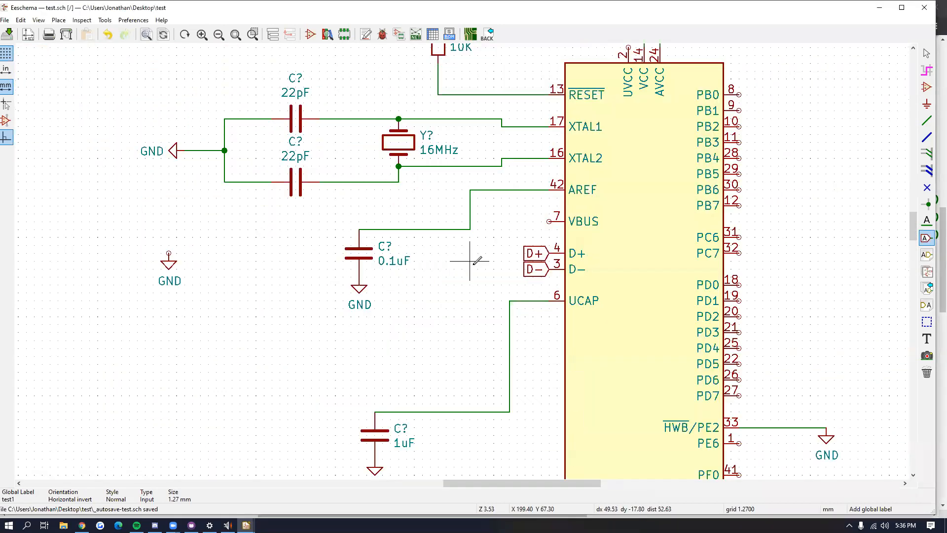
pyautogui.scroll(-1, 392, 239)
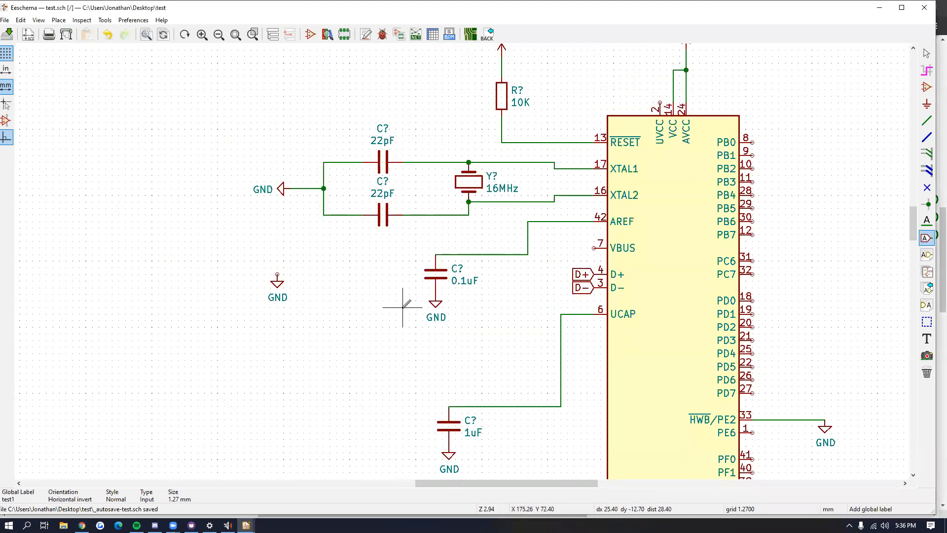
pyautogui.moveTo(289, 285); pyautogui.dragTo(475, 288, button='middle')
pyautogui.scroll(-1, 474, 289)
pyautogui.moveTo(328, 226); pyautogui.dragTo(444, 335, button='middle')
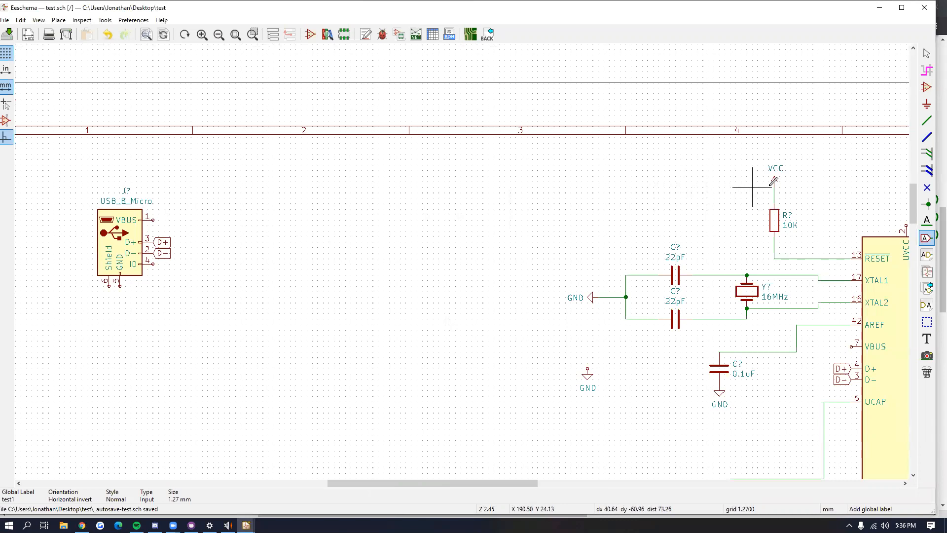
pyautogui.moveTo(693, 197); pyautogui.dragTo(552, 191, button='middle')
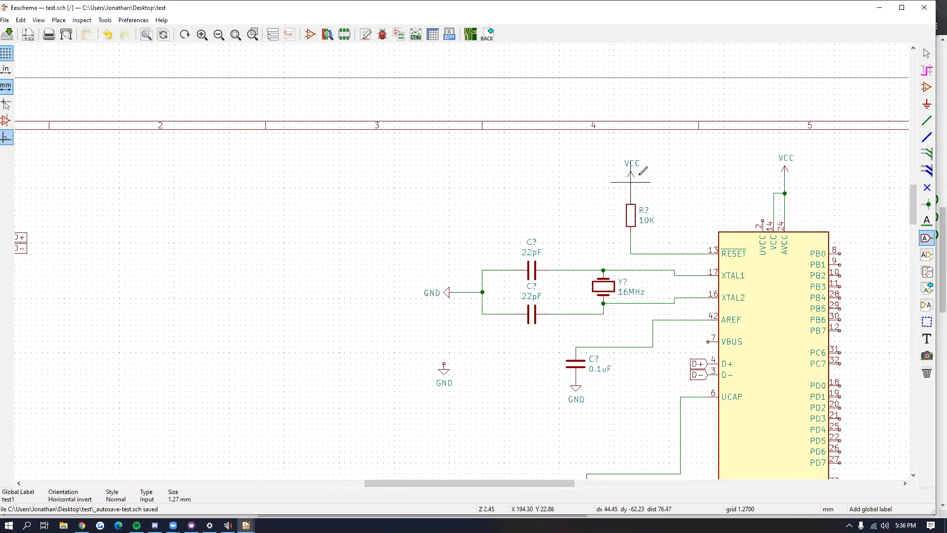
pyautogui.moveTo(438, 217); pyautogui.dragTo(672, 190, button='middle')
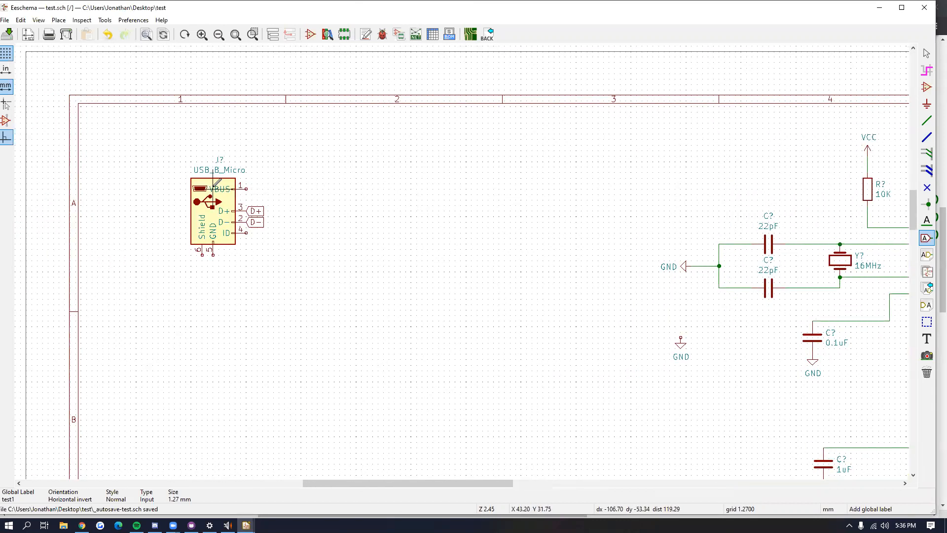
pyautogui.moveTo(774, 186); pyautogui.dragTo(593, 172, button='middle')
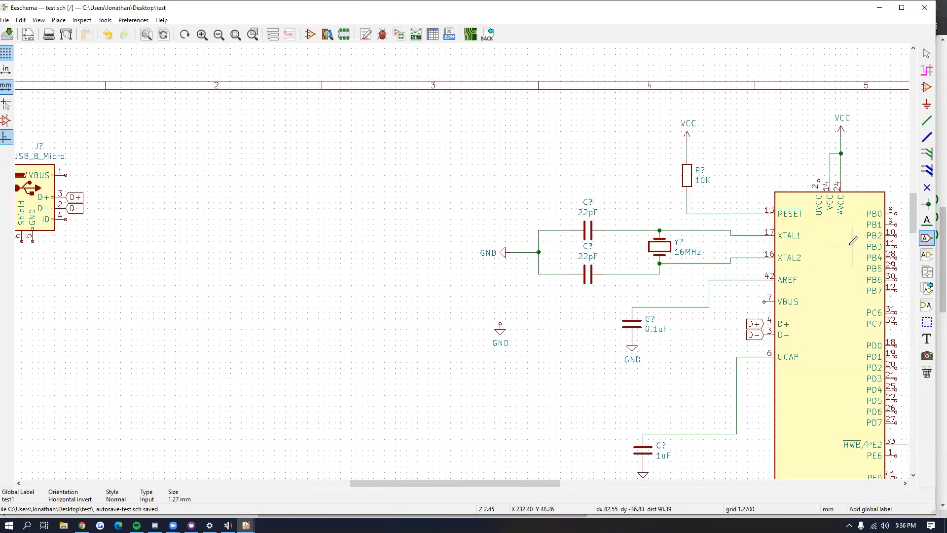
pyautogui.moveTo(452, 202); pyautogui.dragTo(633, 213, button='middle')
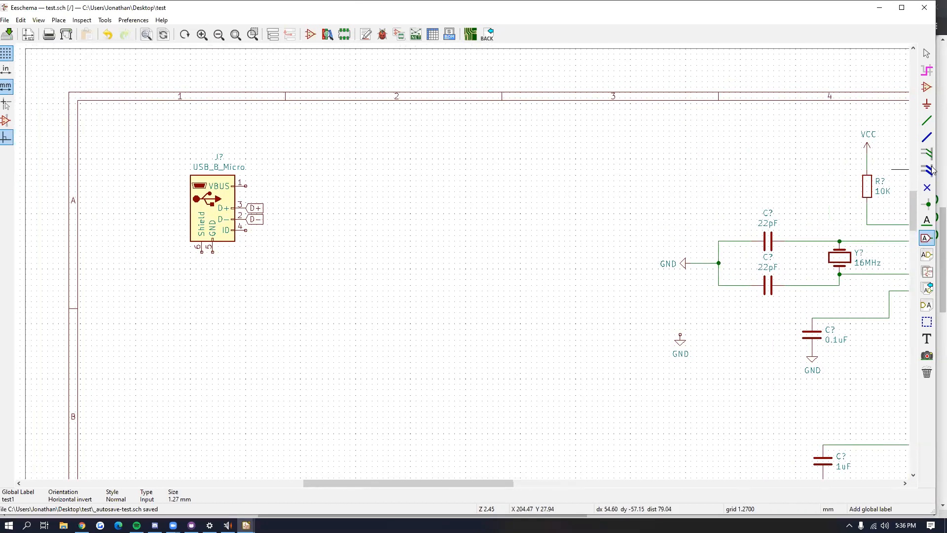
# Step: Search the symbols for Fuse and place a Polyfuse horizontally to the right of the USB connector
pyautogui.click(927, 120)
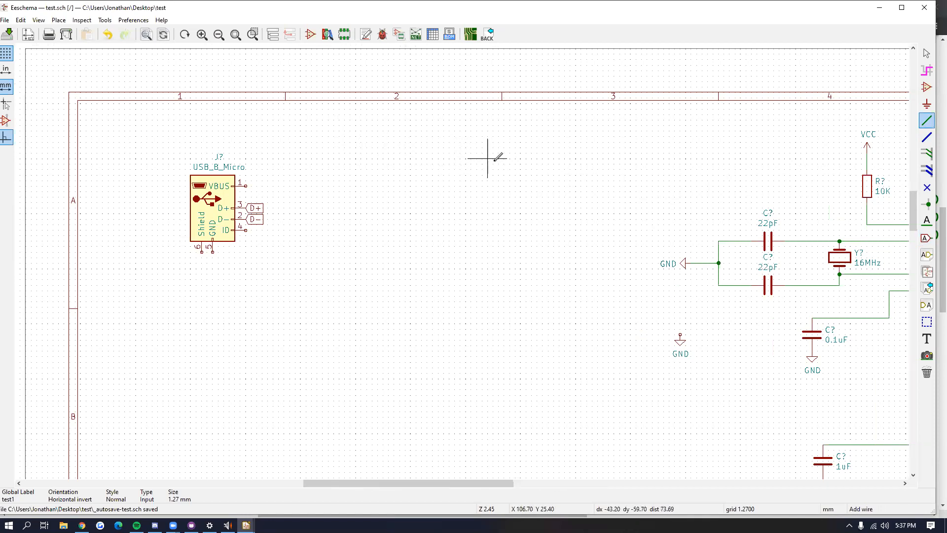
pyautogui.press('Escape')
pyautogui.click(927, 86)
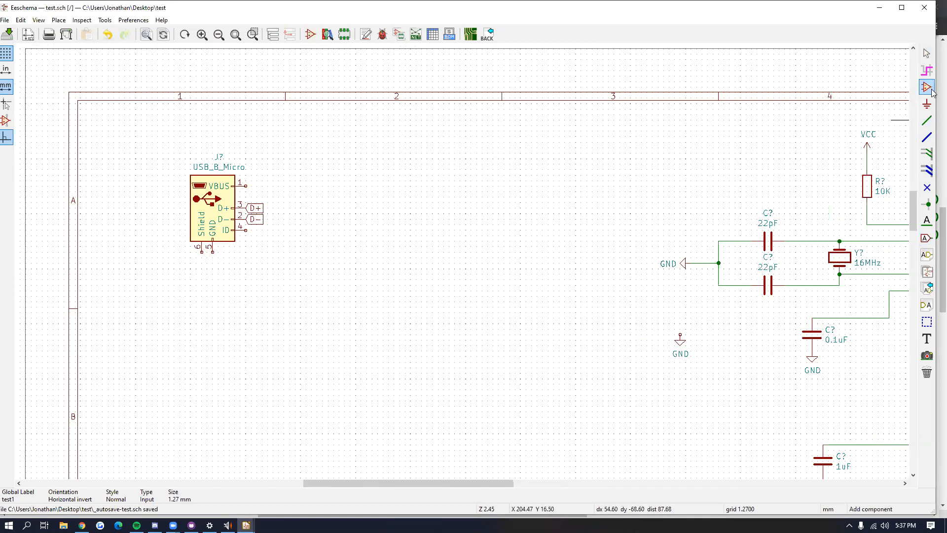
pyautogui.click(487, 158)
pyautogui.write('Fuse')
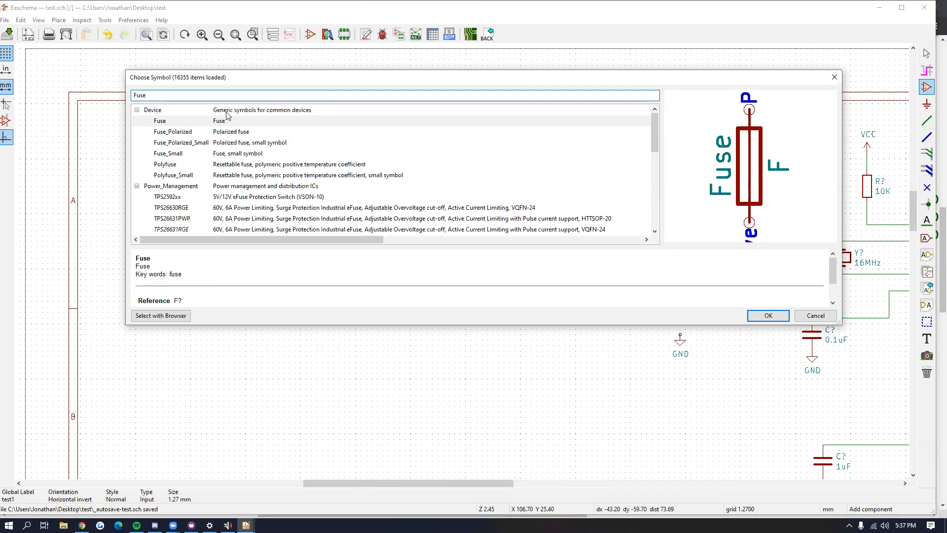
pyautogui.click(294, 164)
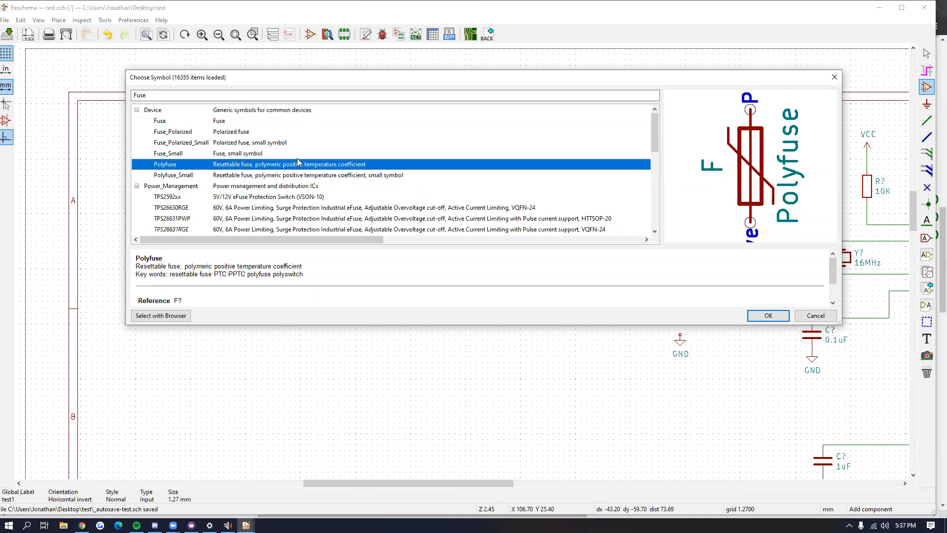
pyautogui.click(767, 315)
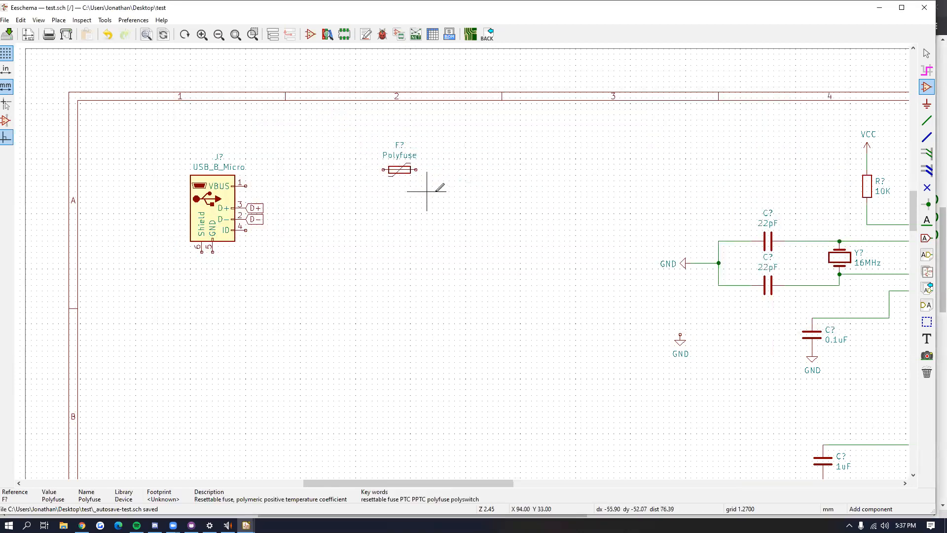
# Step: Set the polyfuse's value to 500mA
pyautogui.scroll(3, 392, 166)
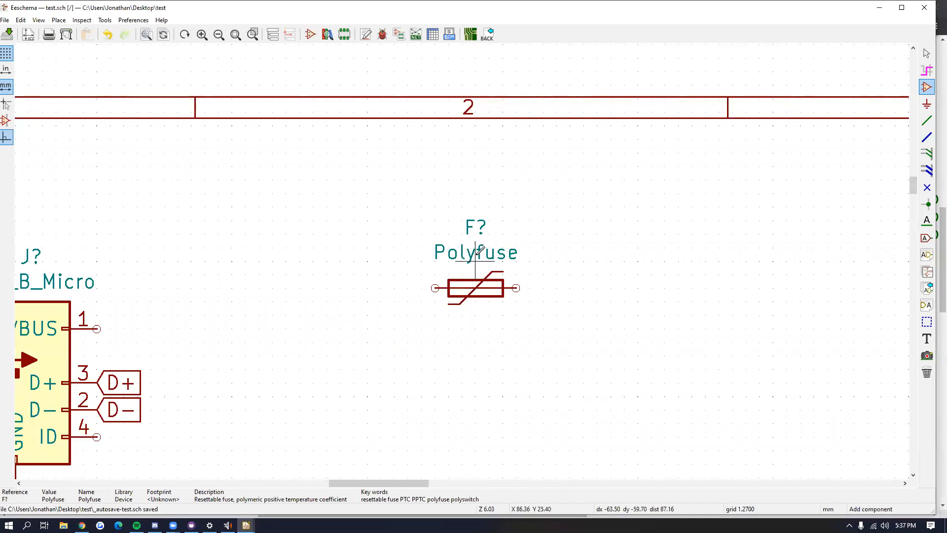
pyautogui.write('v')
pyautogui.write('500ma')
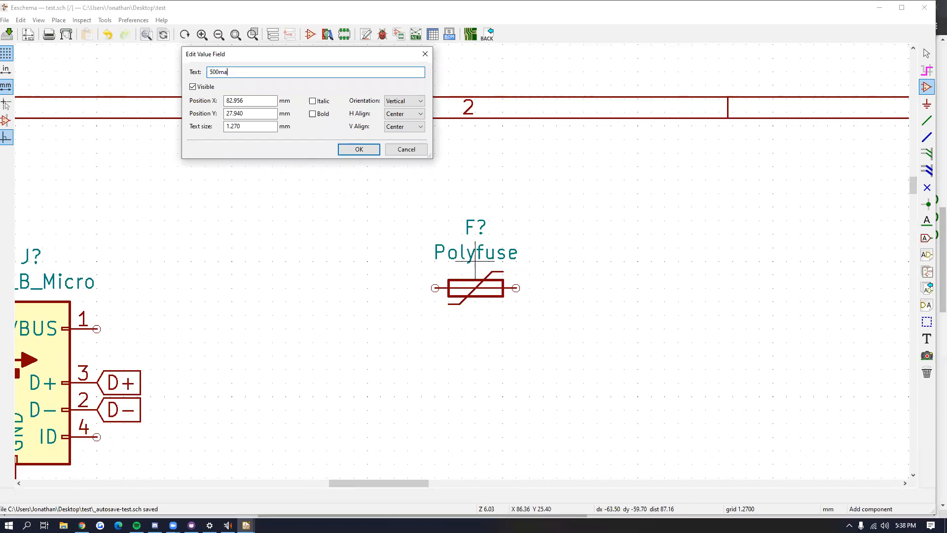
pyautogui.press('Return')
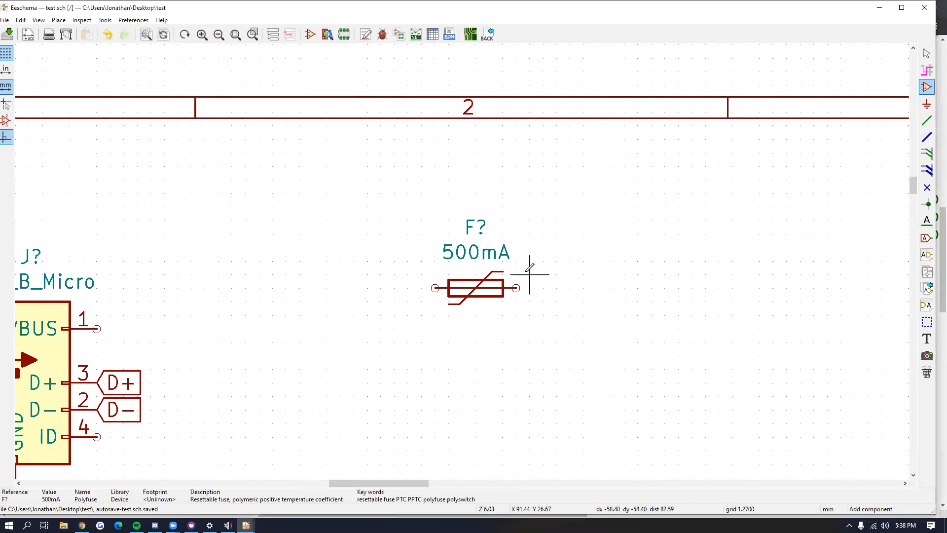
# Step: Draw a horizontal wire from the polyfuse's right pin to a free end at about X 109 mm, Y 28 mm
pyautogui.scroll(-1, 528, 269)
pyautogui.moveTo(526, 284); pyautogui.dragTo(429, 247, button='middle')
pyautogui.scroll(-1, 490, 283)
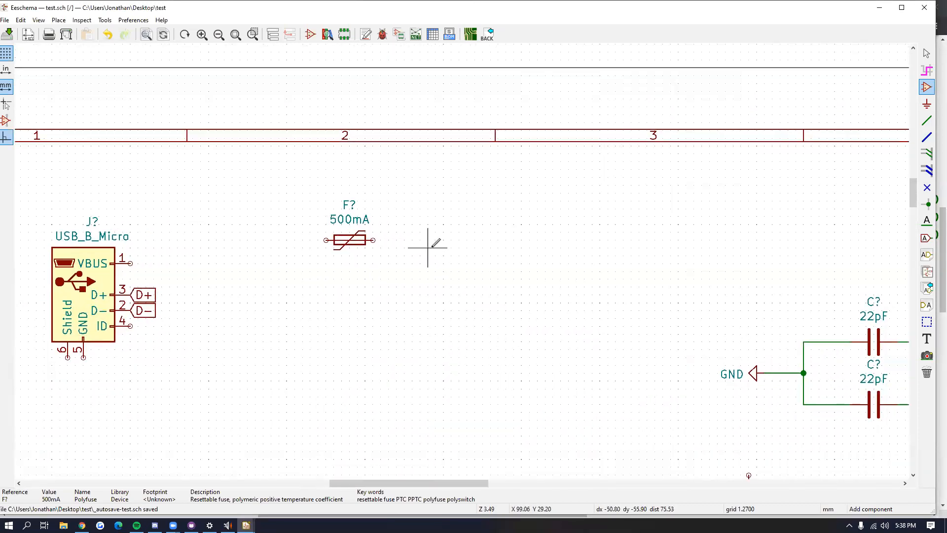
pyautogui.click(927, 120)
pyautogui.click(373, 240)
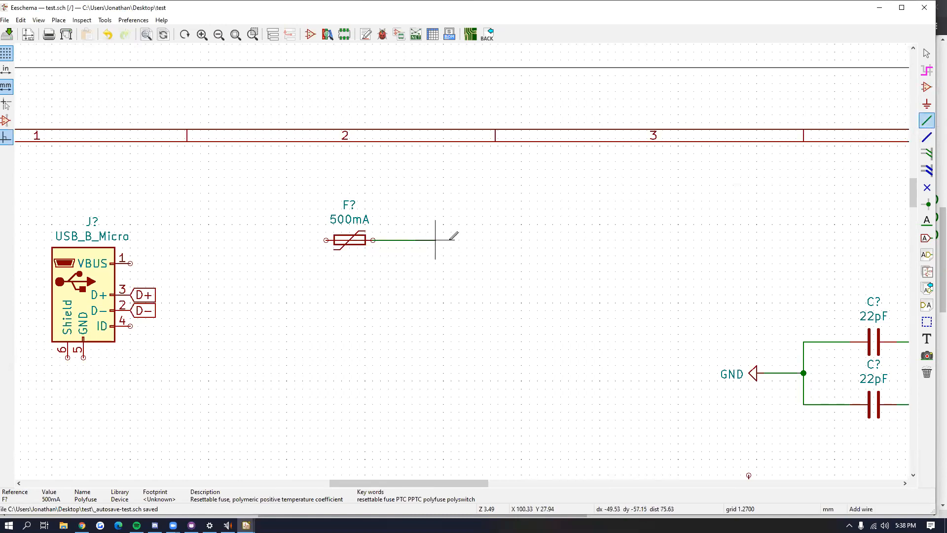
pyautogui.doubleClick(490, 240)
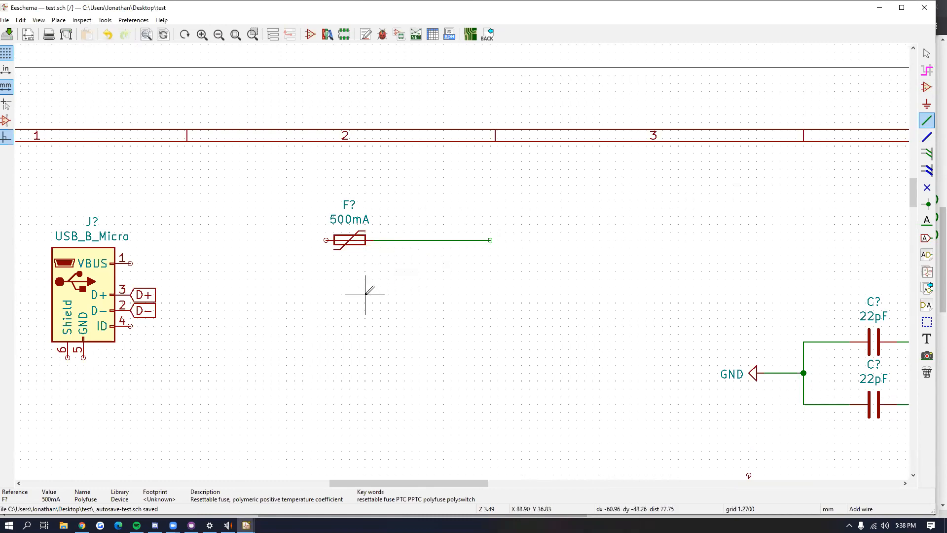
# Step: Place three unpolarized capacitors (C) in a row, two hanging from the polyfuse's wire and the third just beyond its free end
pyautogui.click(927, 87)
pyautogui.click(592, 267)
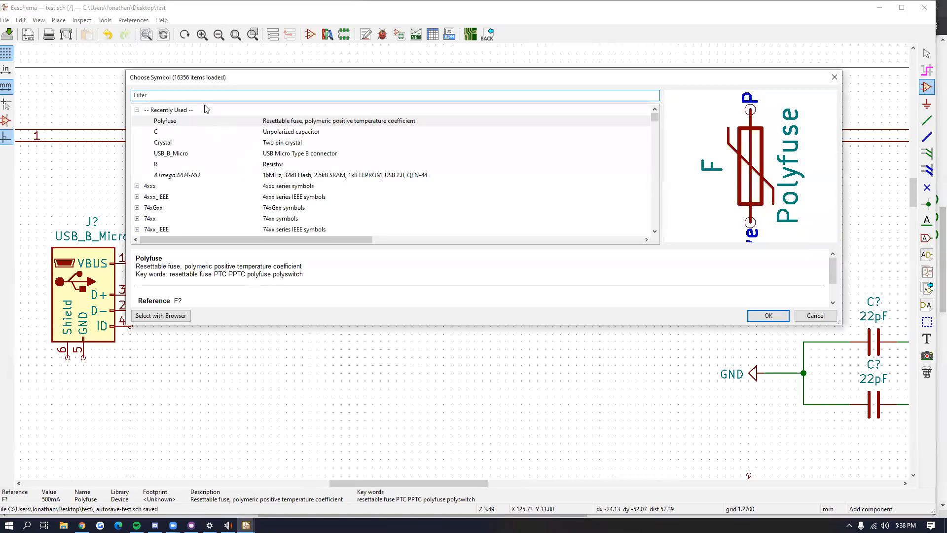
pyautogui.write('C')
pyautogui.click(183, 128)
pyautogui.click(224, 122)
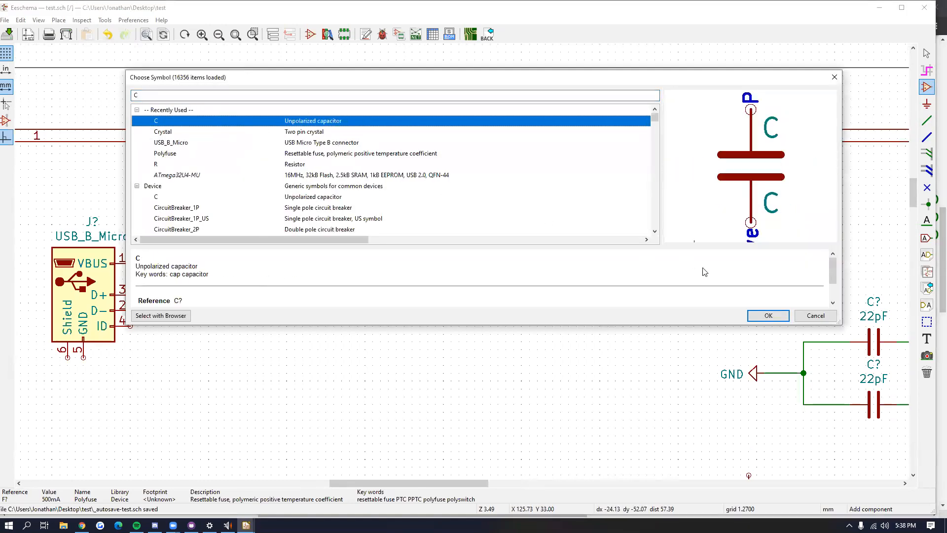
pyautogui.press('Return')
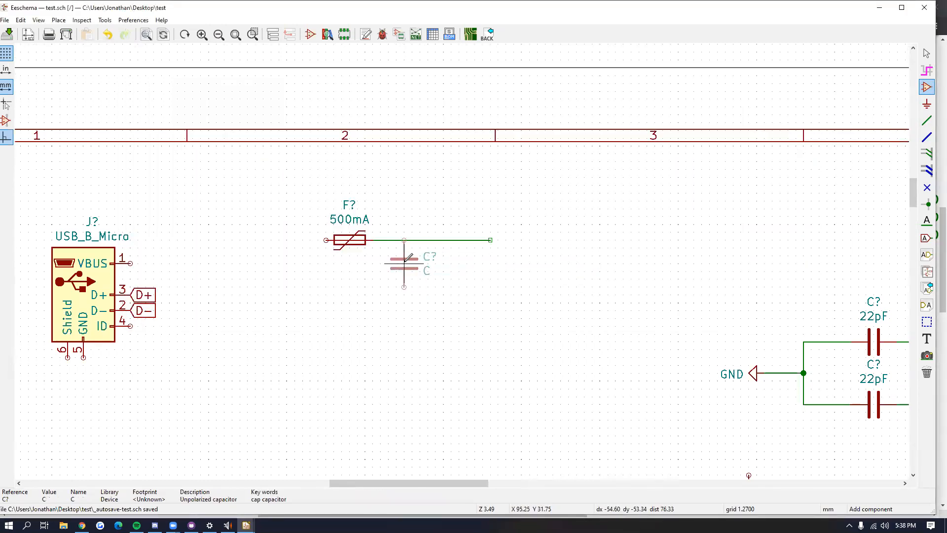
pyautogui.click(408, 257)
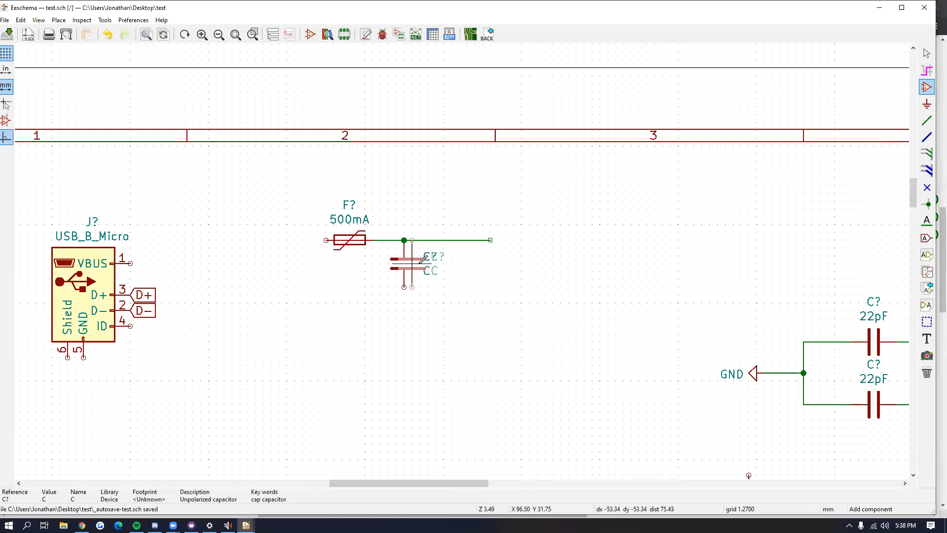
pyautogui.click(464, 261)
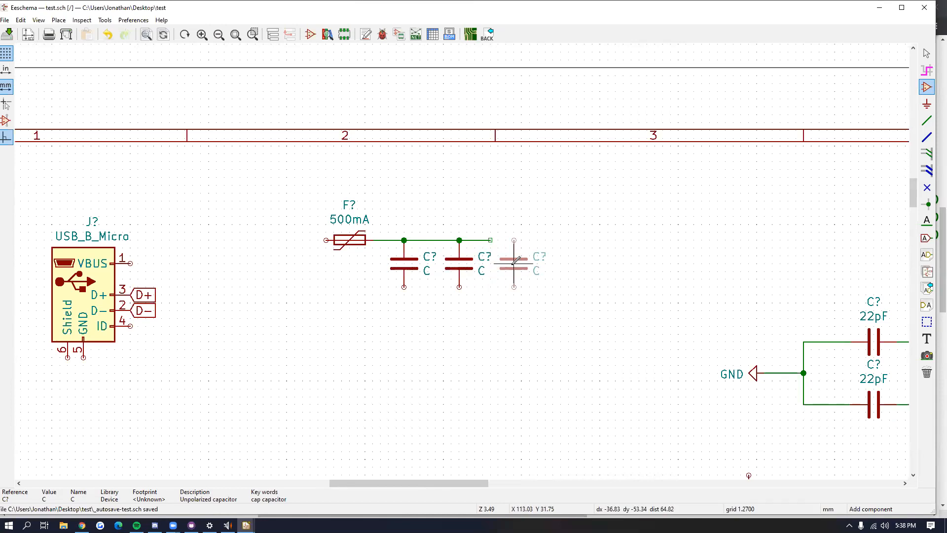
pyautogui.click(516, 260)
# Step: Wire the third capacitor's upper pin to the free end of the polyfuse's wire
pyautogui.click(926, 120)
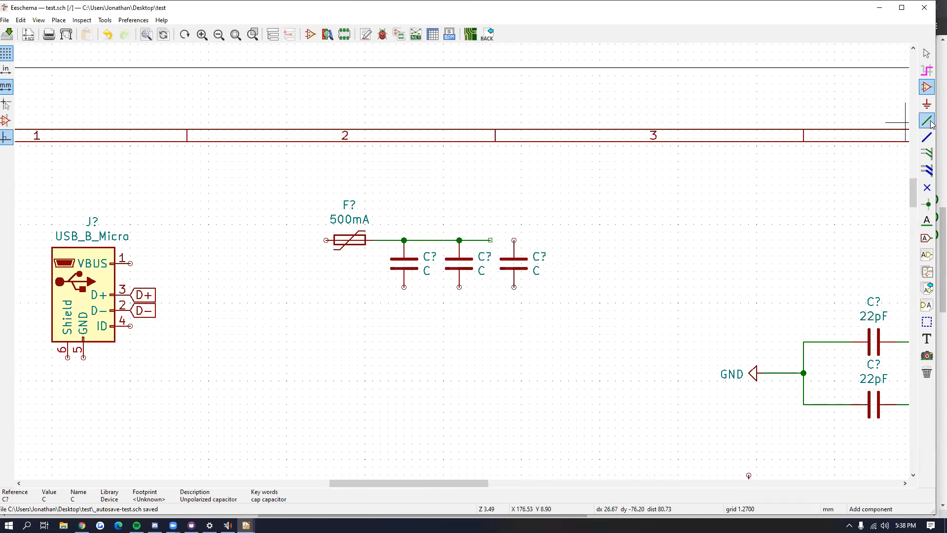
pyautogui.click(513, 240)
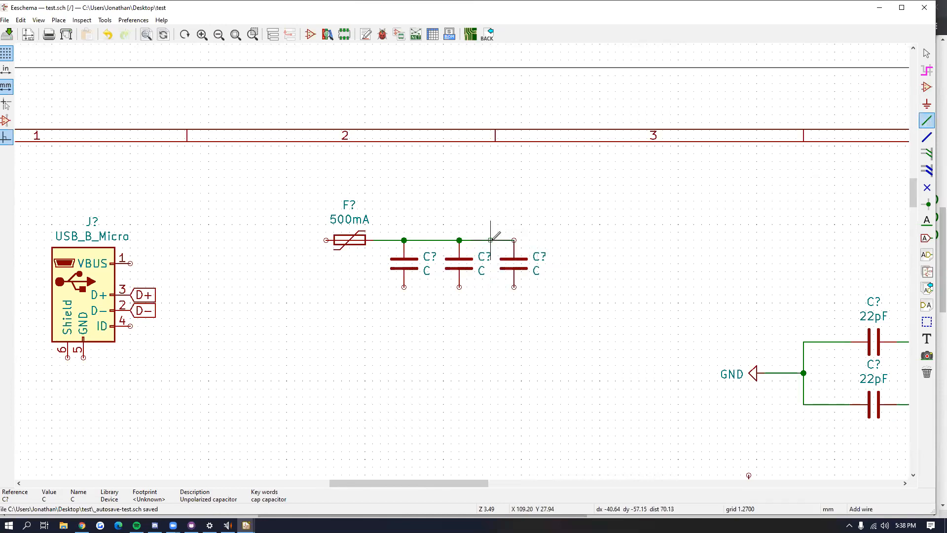
pyautogui.click(491, 239)
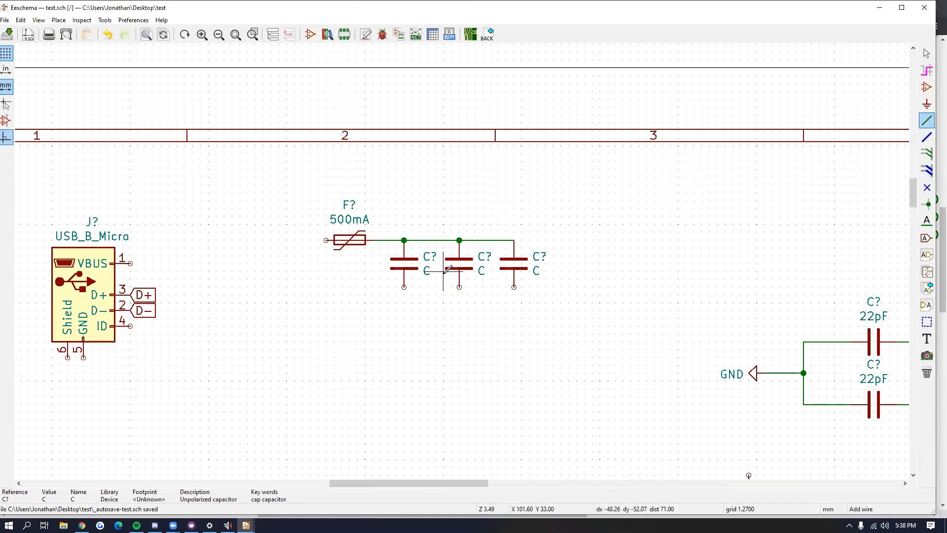
# Step: Set the three capacitors' values from left to right to 10uF, 1uF and 0.1uF
pyautogui.press('v')
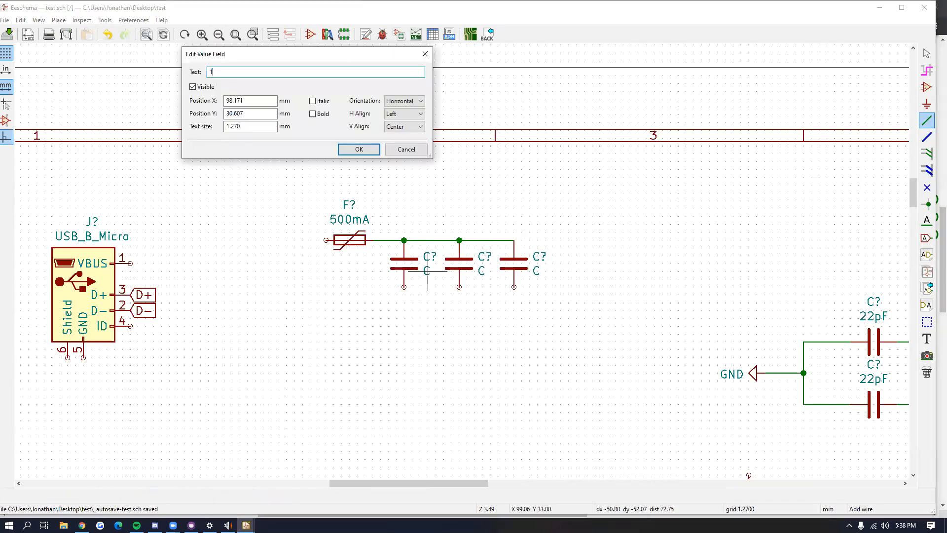
pyautogui.press('Return')
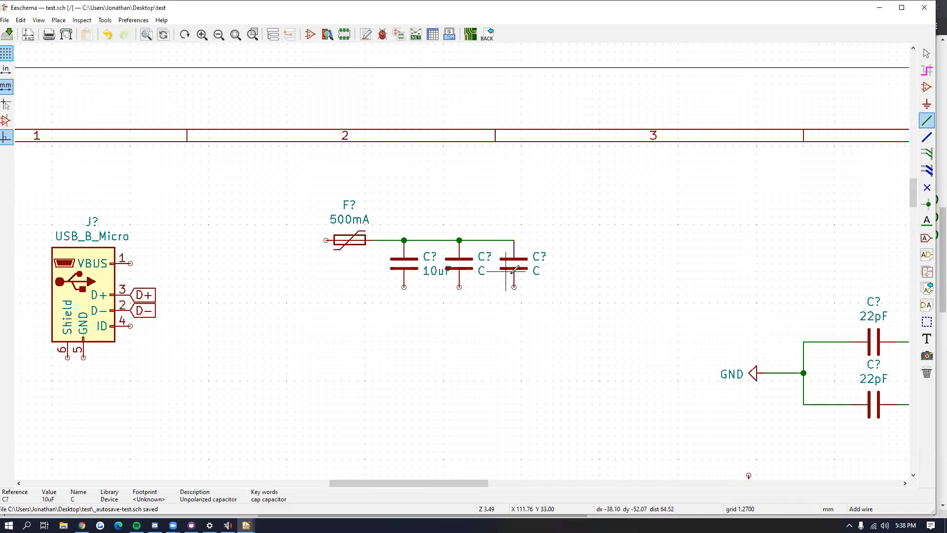
pyautogui.write('v1uF')
pyautogui.press('Return')
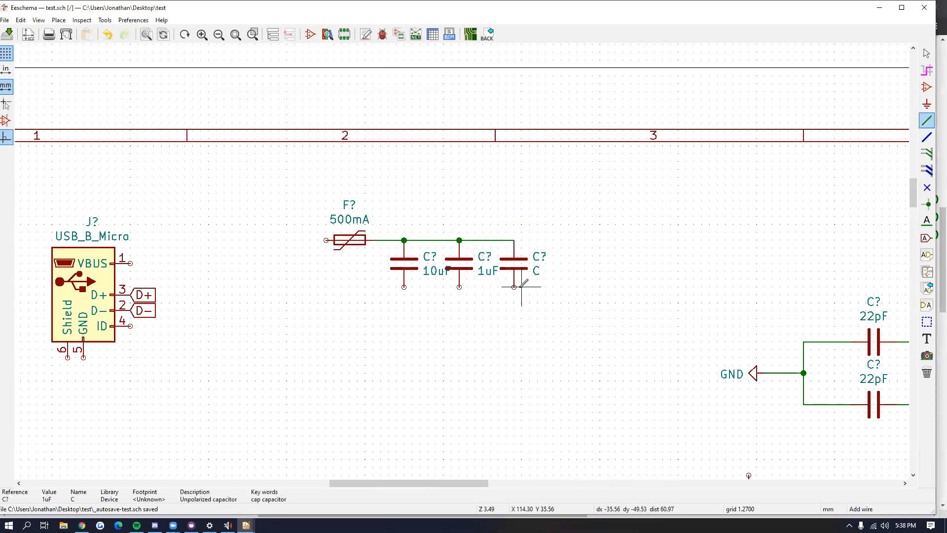
pyautogui.press('v')
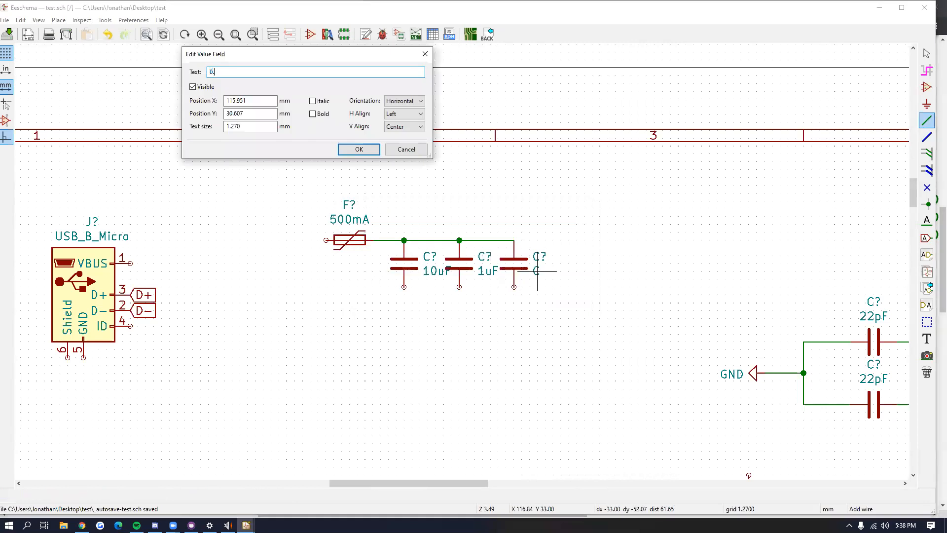
pyautogui.write('0.1uF')
pyautogui.press('Return')
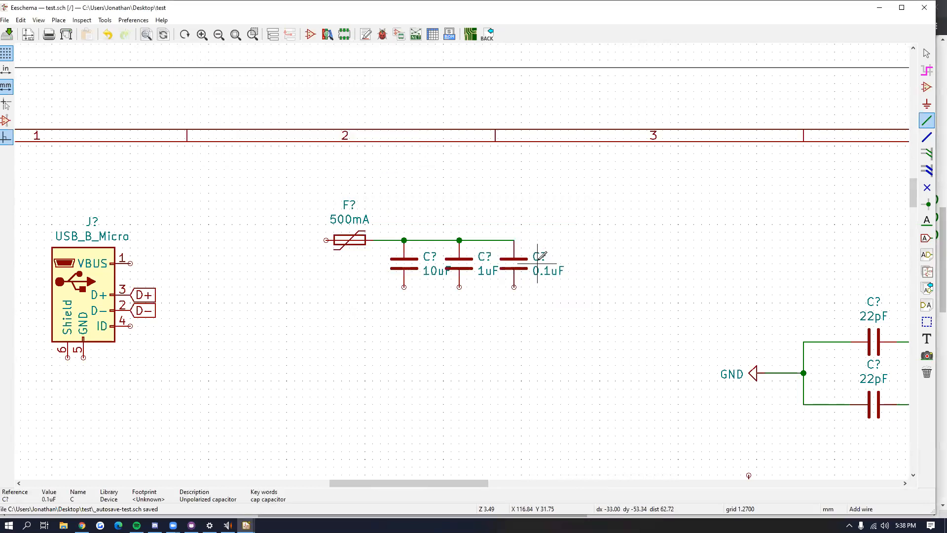
# Step: Examine the Pro Micro reference PDF's regulator output section for how its filter capacitors connect to VCC and GND
pyautogui.hotkey('alt', 'Tab')
pyautogui.click(549, 254)
pyautogui.scroll(-10, 363, 220)
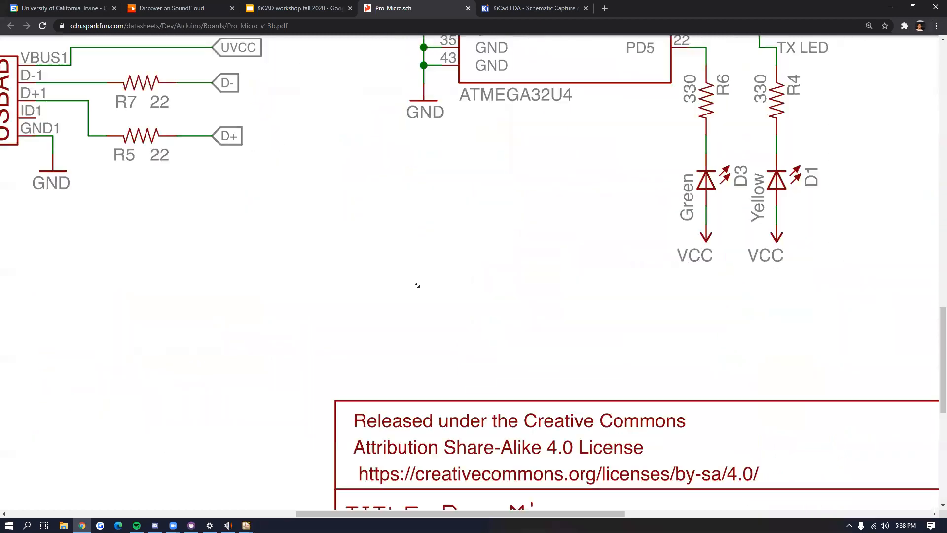
pyautogui.scroll(5, 325, 171)
pyautogui.keyDown('ctrl'); pyautogui.scroll(-2, 325, 171); pyautogui.keyUp('ctrl')
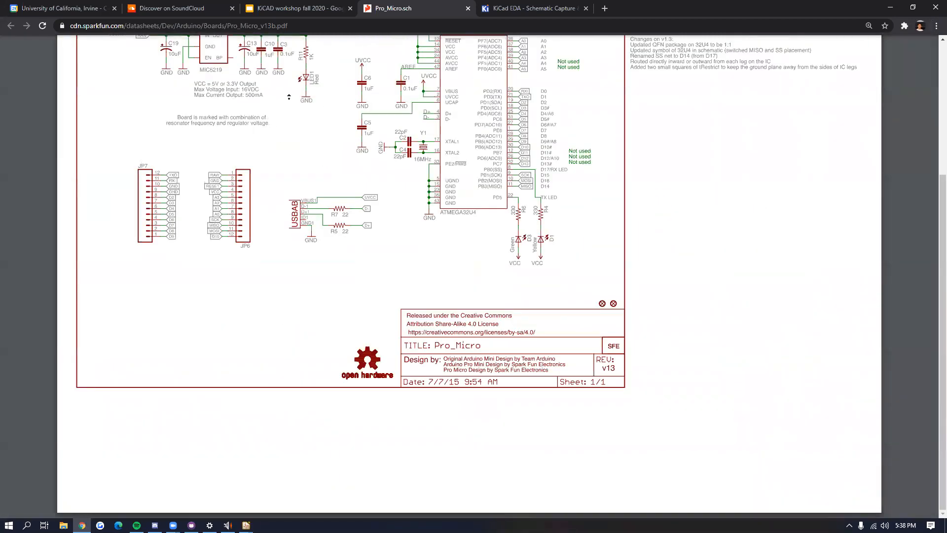
pyautogui.scroll(4, 250, 256)
pyautogui.keyDown('ctrl'); pyautogui.scroll(3, 251, 256); pyautogui.keyUp('ctrl')
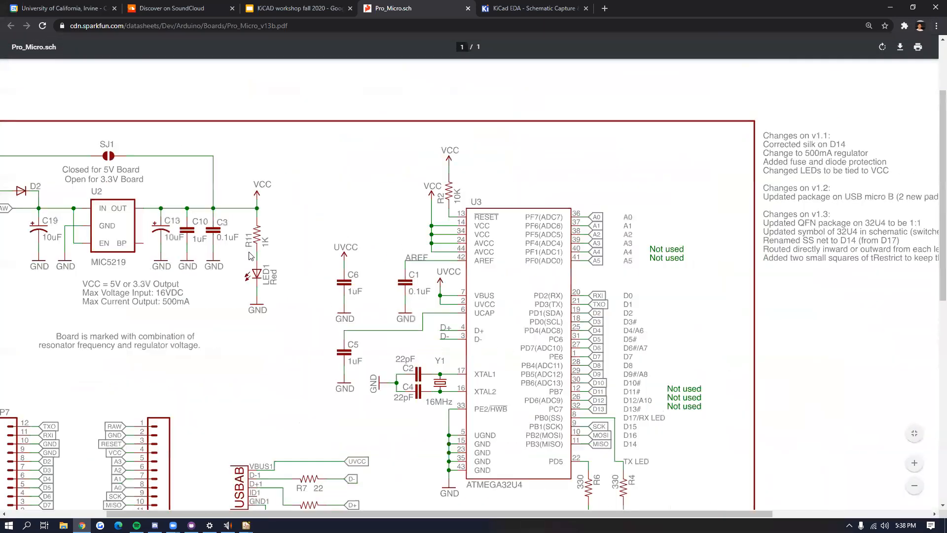
pyautogui.keyDown('ctrl'); pyautogui.scroll(1, 250, 256); pyautogui.keyUp('ctrl')
pyautogui.keyDown('ctrl'); pyautogui.scroll(1, 252, 232); pyautogui.keyUp('ctrl')
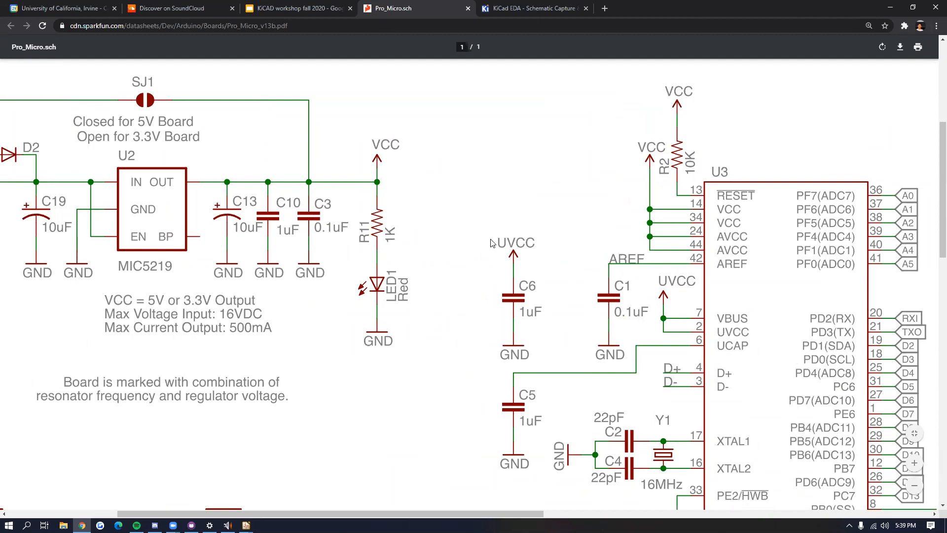
pyautogui.hotkey('alt', 'Tab')
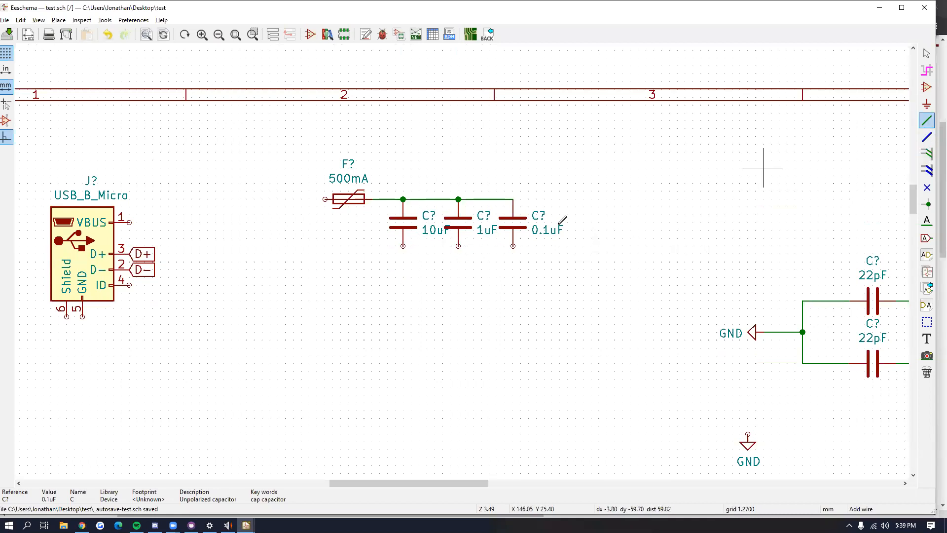
# Step: Wire the three capacitors' lower pins together, continue the wire past the third one and downward, and place a GND symbol at its end
pyautogui.click(403, 245)
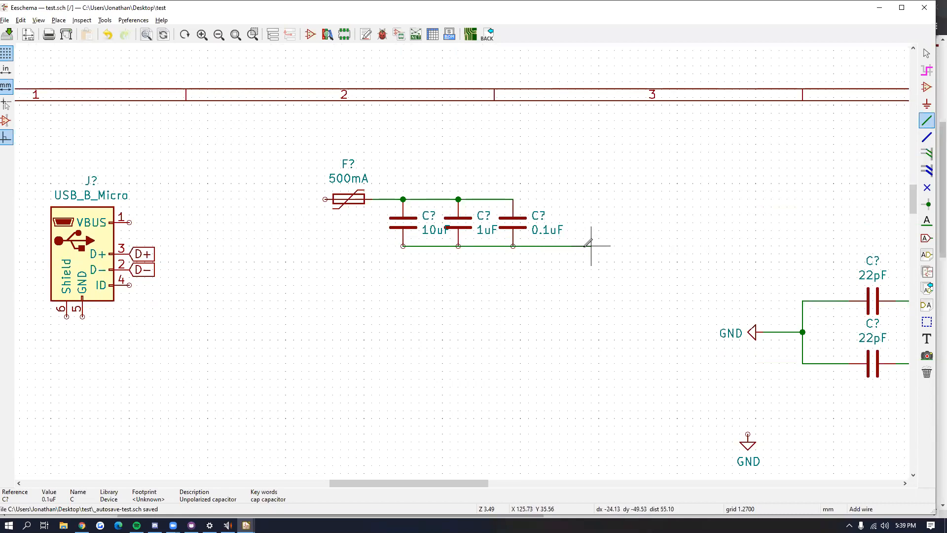
pyautogui.doubleClick(577, 269)
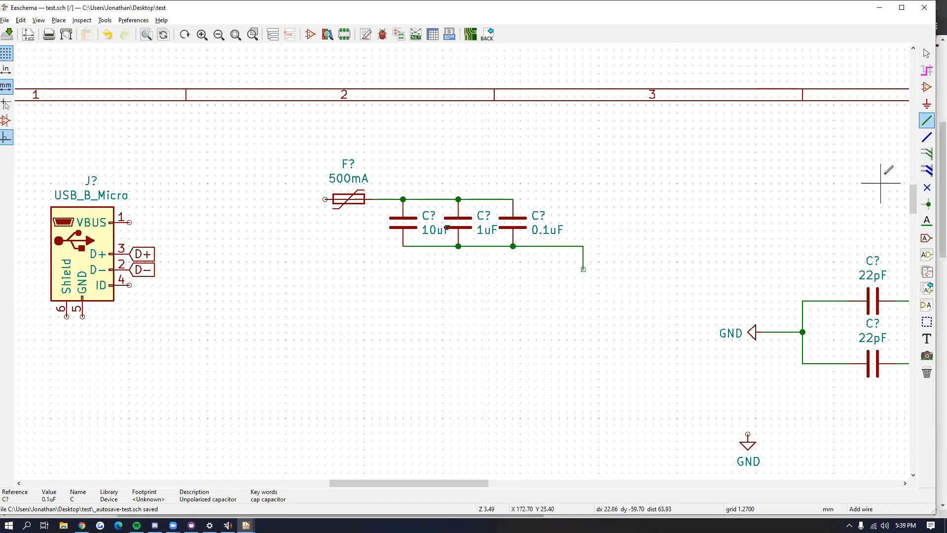
pyautogui.click(927, 105)
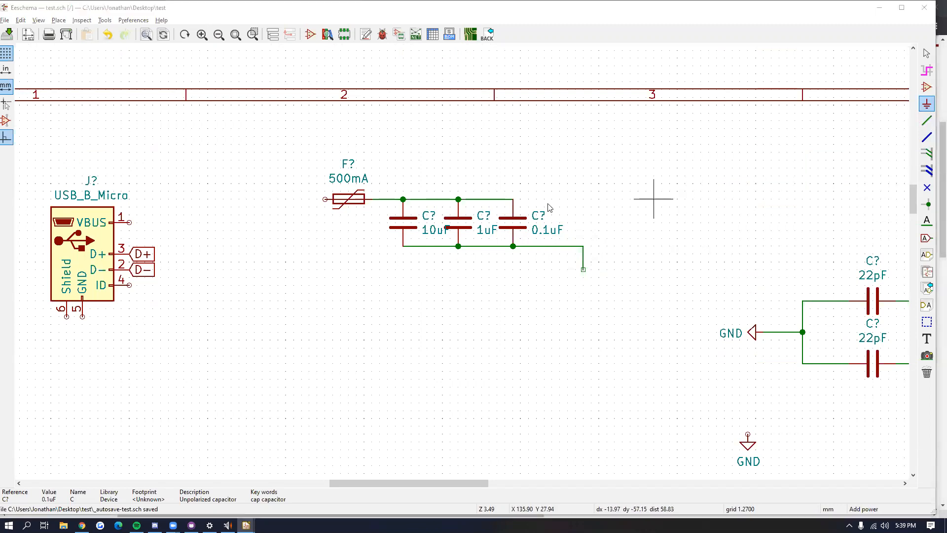
pyautogui.click(660, 201)
pyautogui.click(234, 131)
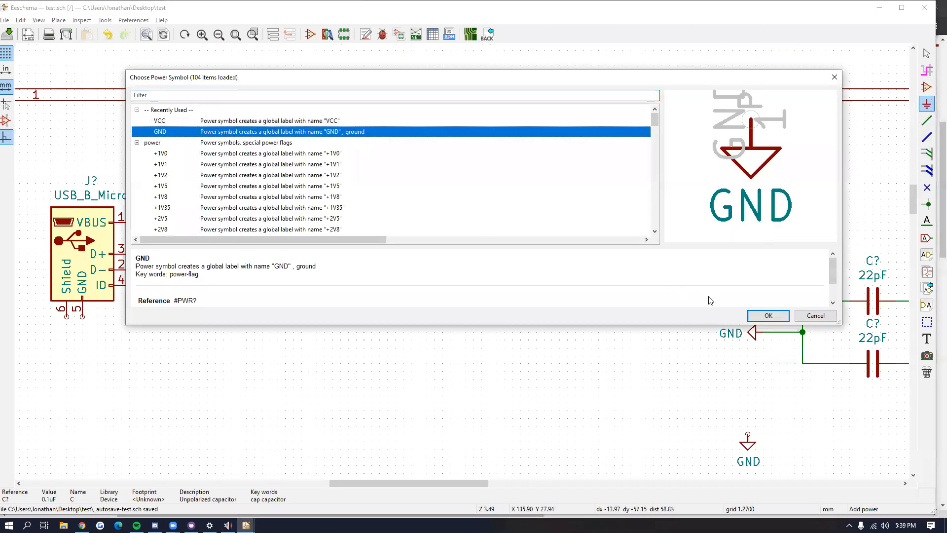
pyautogui.click(767, 315)
pyautogui.click(583, 269)
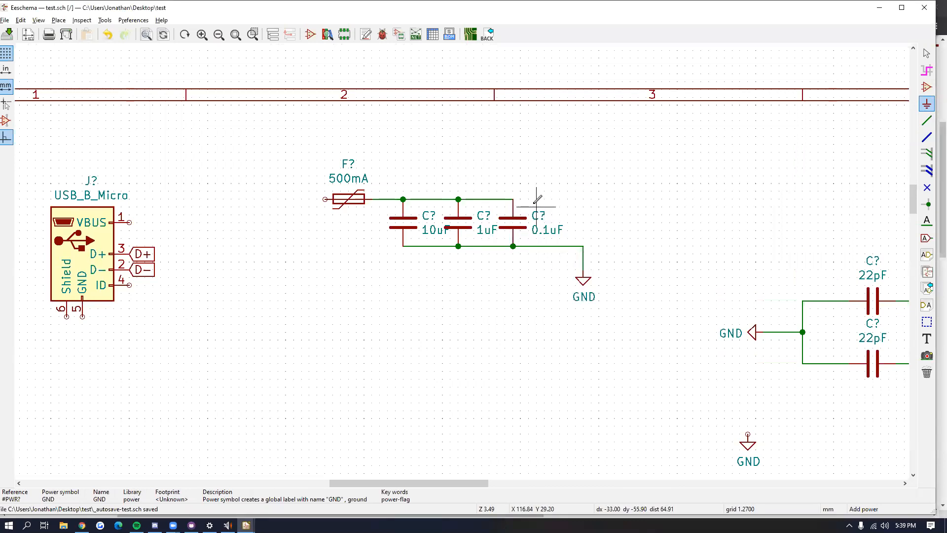
# Step: Wire the polyfuse's left pin to the USB connector's VBUS pin with a stepped wire
pyautogui.moveTo(282, 236); pyautogui.dragTo(394, 224, button='middle')
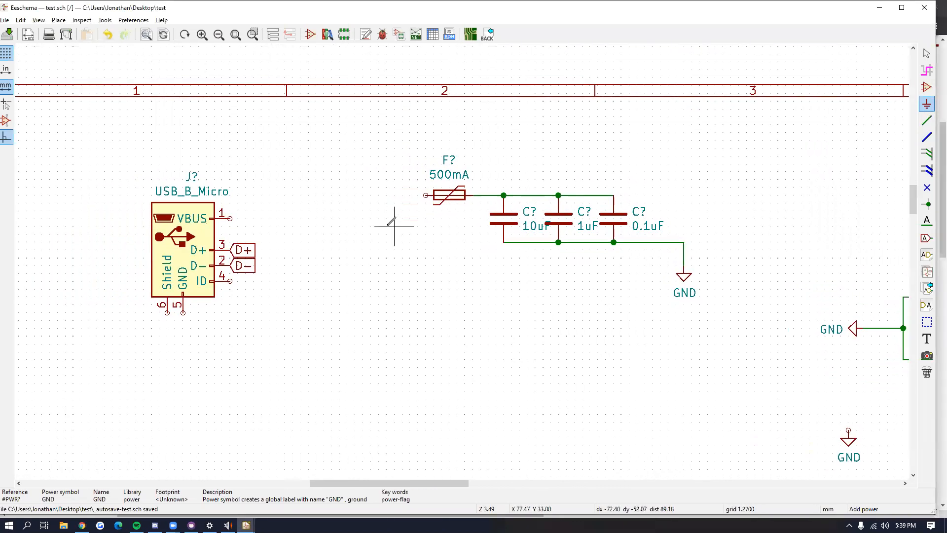
pyautogui.click(229, 218)
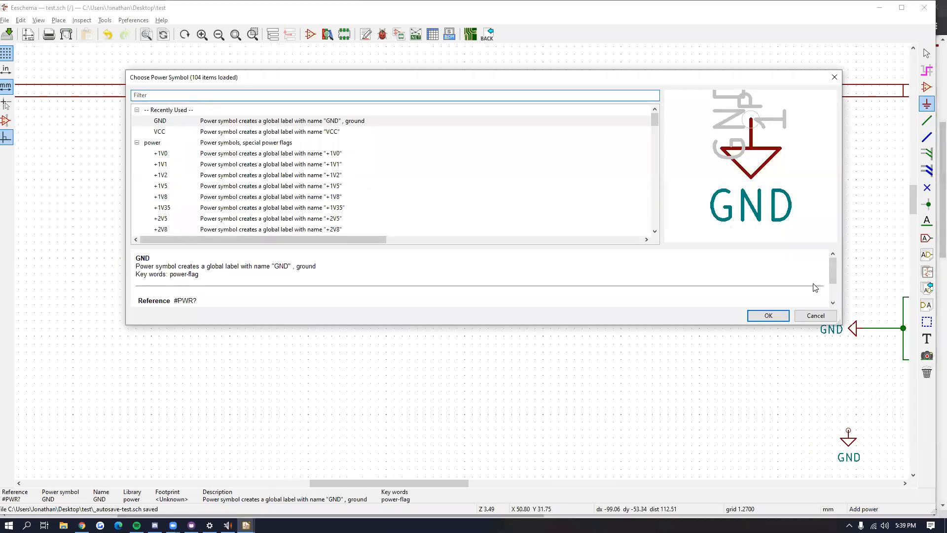
pyautogui.click(815, 315)
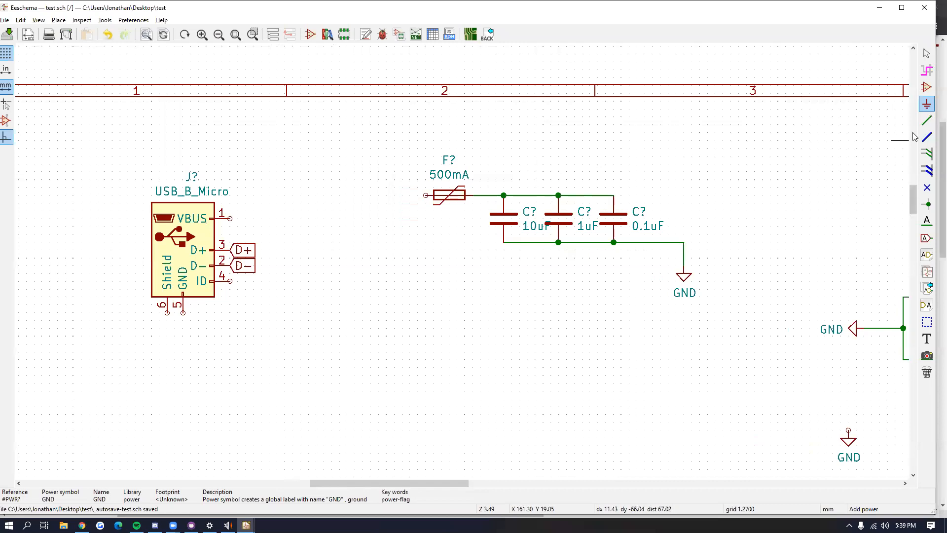
pyautogui.click(927, 120)
pyautogui.click(425, 196)
pyautogui.click(323, 211)
pyautogui.click(230, 217)
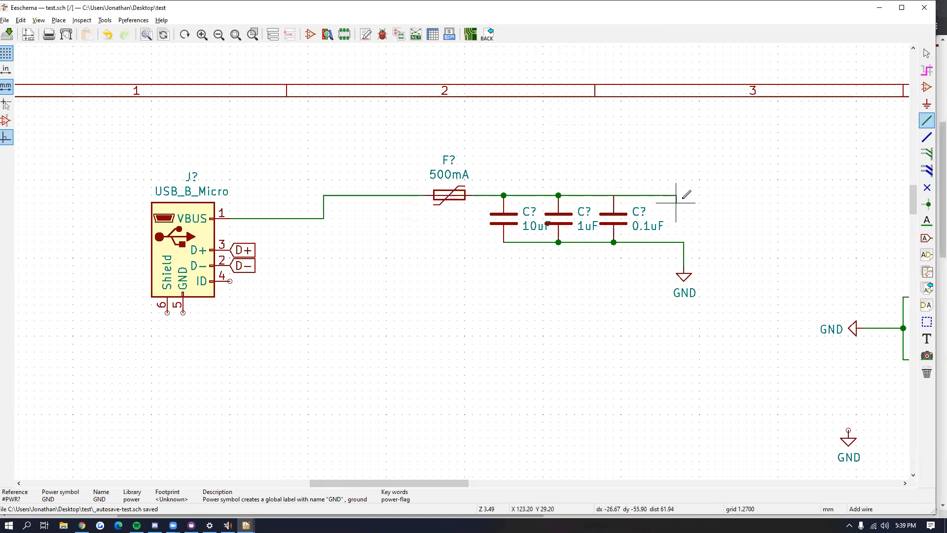
# Step: Extend the capacitors' upper wire beyond the 0.1uF capacitor and place a VCC power symbol at its free end
pyautogui.doubleClick(723, 195)
pyautogui.moveTo(778, 188); pyautogui.dragTo(691, 200, button='middle')
pyautogui.moveTo(809, 215); pyautogui.dragTo(778, 218, button='middle')
pyautogui.moveTo(774, 271); pyautogui.dragTo(493, 305, button='middle')
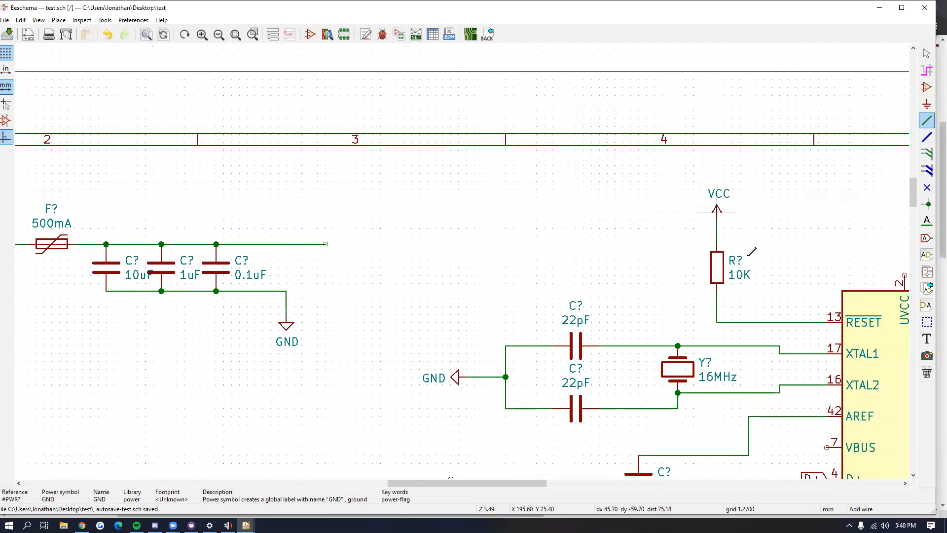
pyautogui.moveTo(751, 252); pyautogui.dragTo(554, 220, button='middle')
pyautogui.scroll(-3, 659, 140)
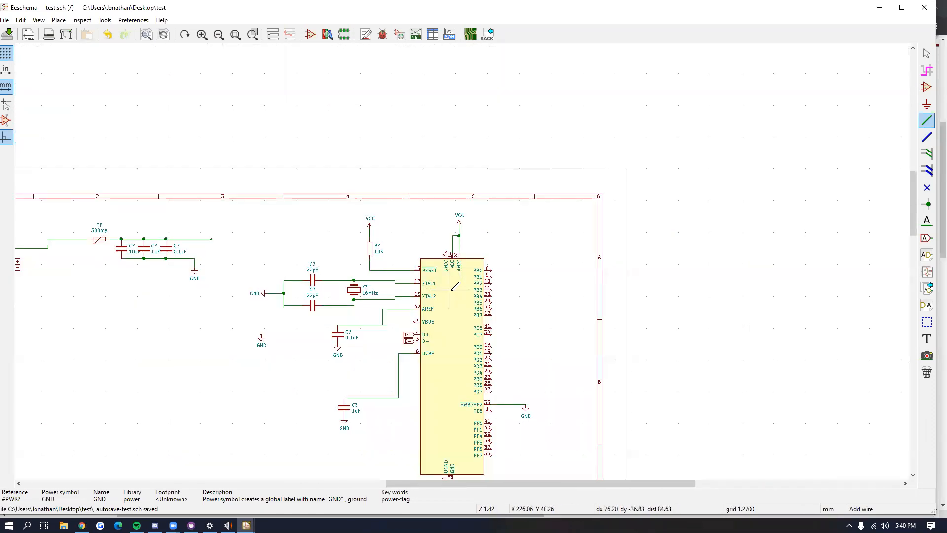
pyautogui.moveTo(475, 338); pyautogui.dragTo(517, 277, button='middle')
pyautogui.moveTo(323, 193); pyautogui.dragTo(508, 223, button='middle')
pyautogui.scroll(5, 419, 222)
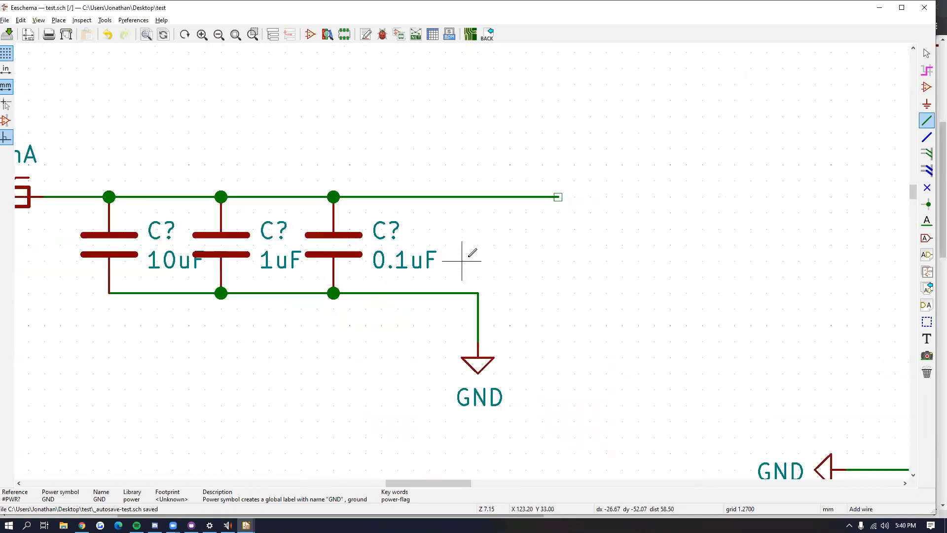
pyautogui.click(927, 103)
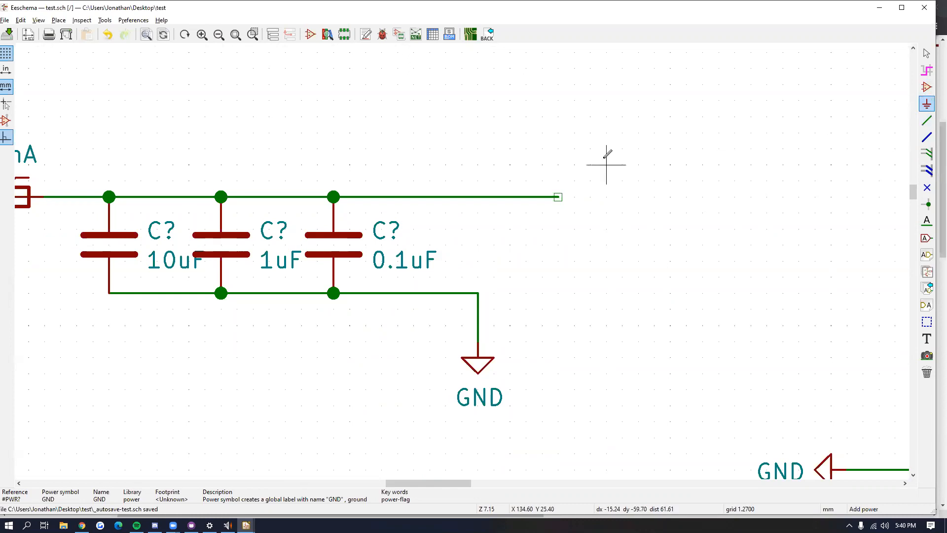
pyautogui.click(607, 164)
pyautogui.click(235, 133)
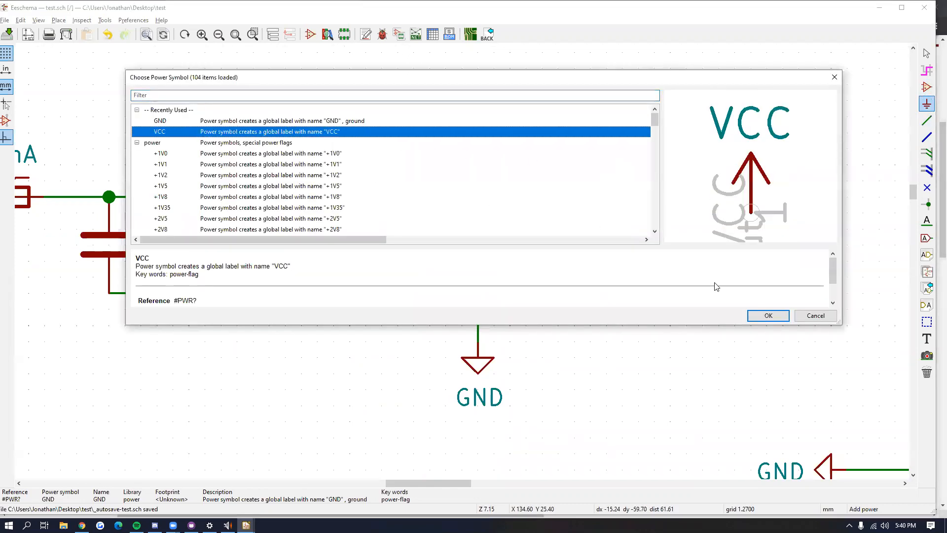
pyautogui.press('Return')
pyautogui.click(557, 197)
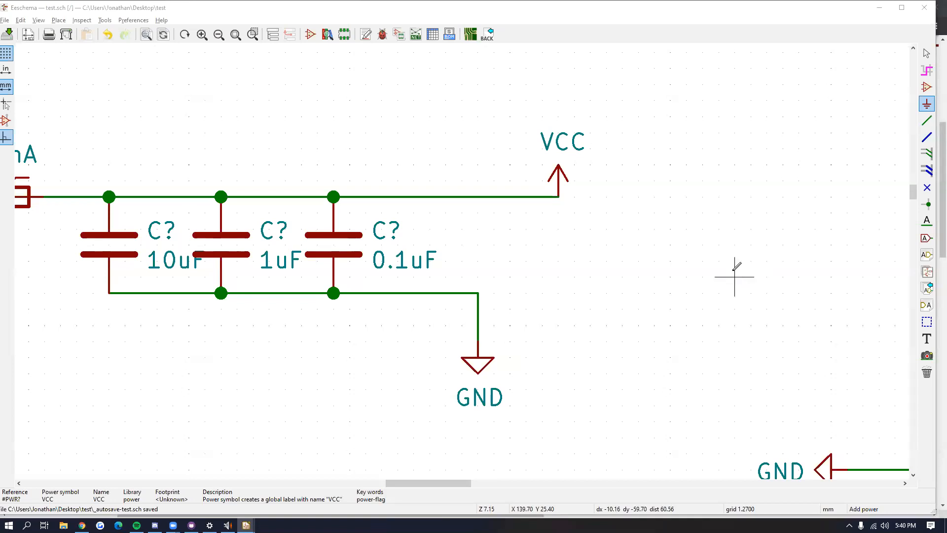
pyautogui.scroll(-8, 474, 247)
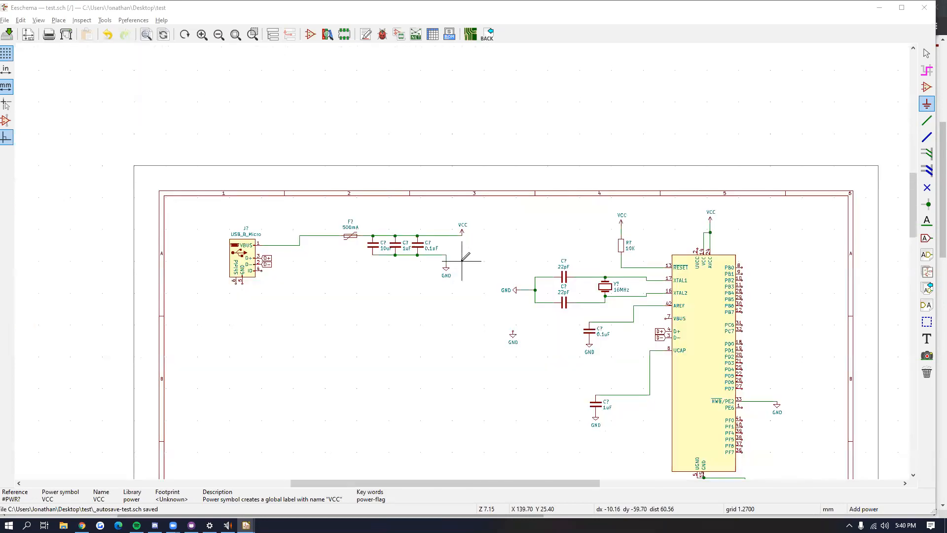
pyautogui.scroll(2, 472, 266)
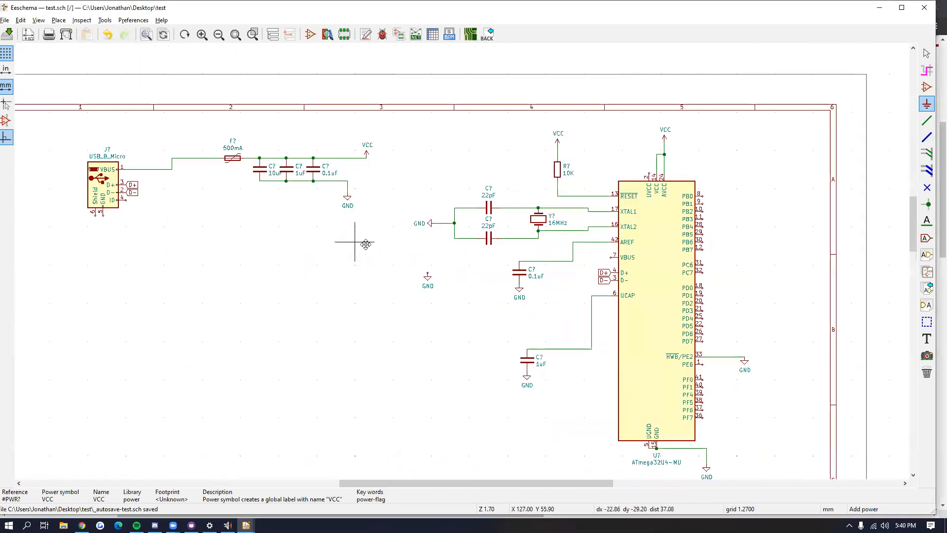
pyautogui.scroll(1, 349, 247)
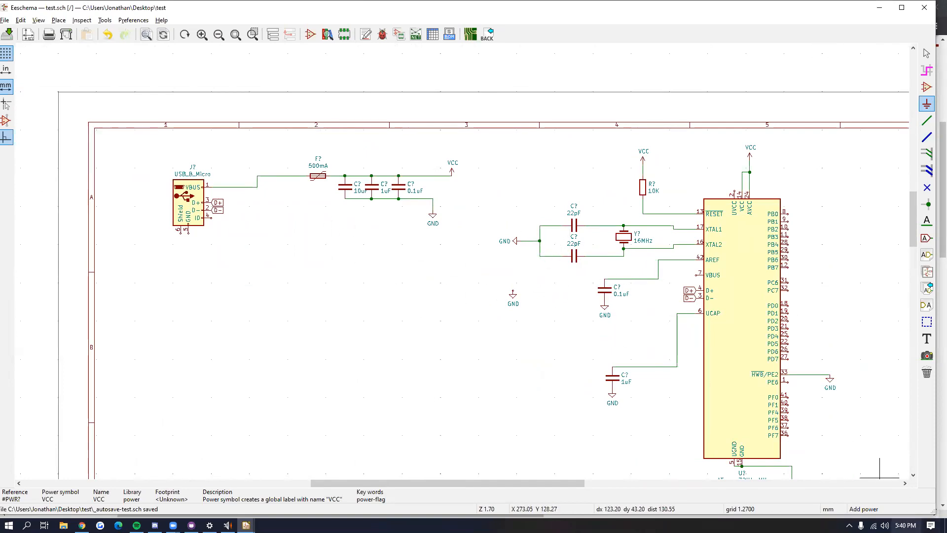
pyautogui.click(905, 525)
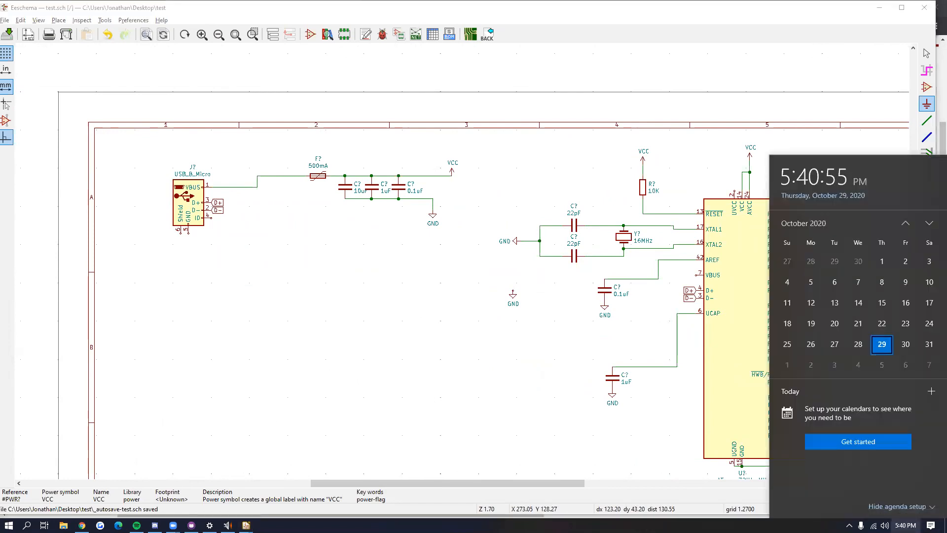
pyautogui.click(905, 525)
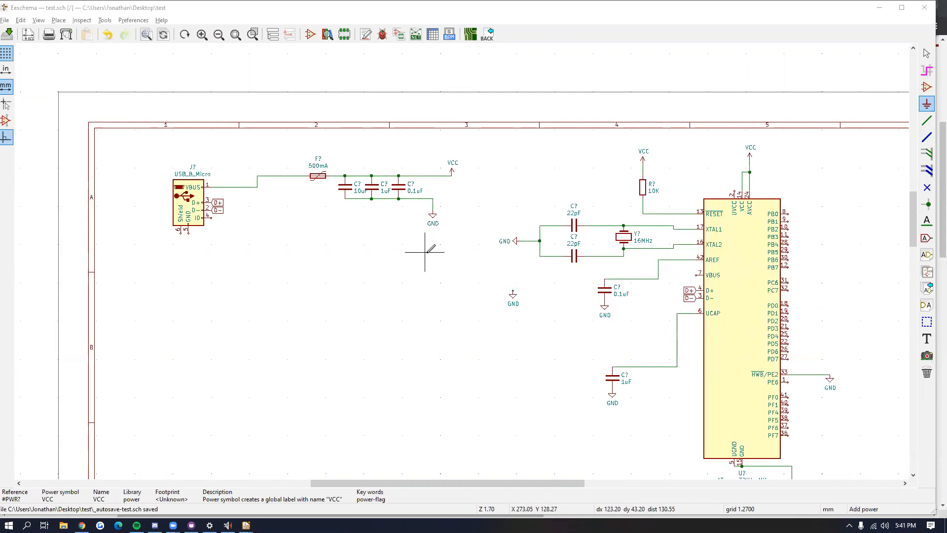
pyautogui.moveTo(436, 261); pyautogui.dragTo(566, 225, button='middle')
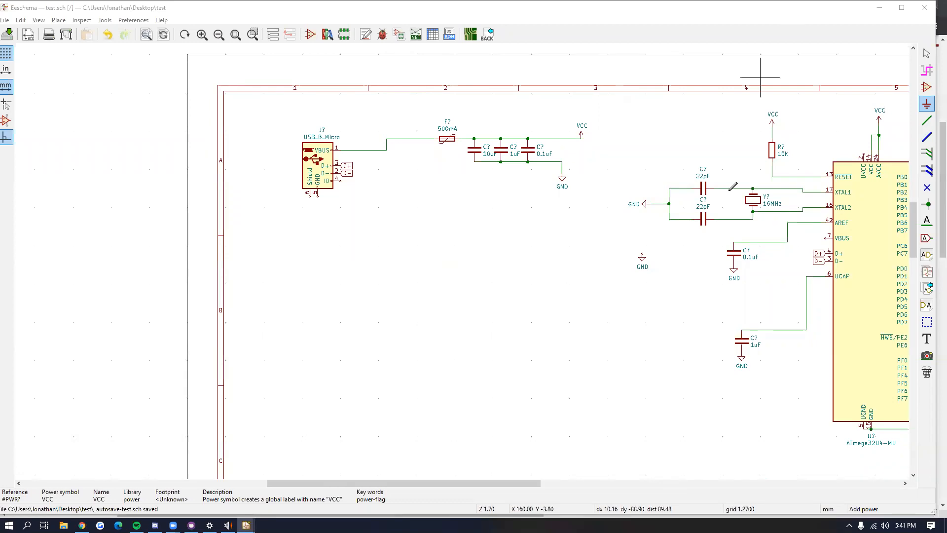
pyautogui.moveTo(680, 249); pyautogui.dragTo(656, 236, button='middle')
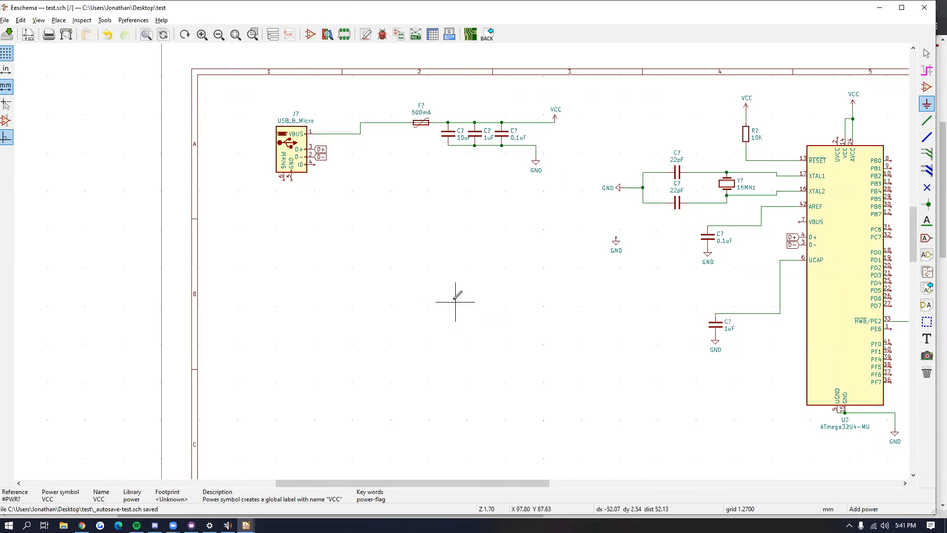
# Step: Place a generic two-pin push button symbol (SW_Push) in the empty area below the USB connector, at about X 70 mm, Y 91 mm
pyautogui.click(926, 88)
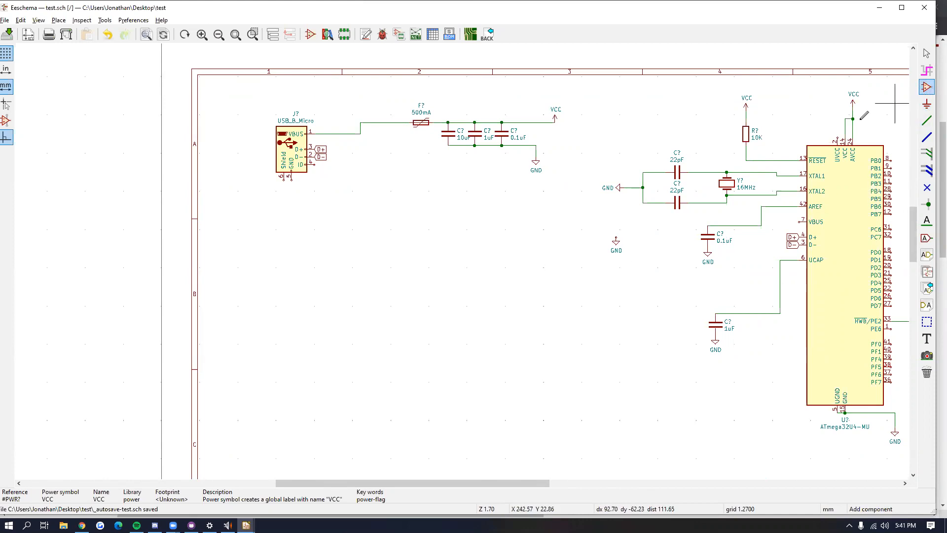
pyautogui.click(375, 267)
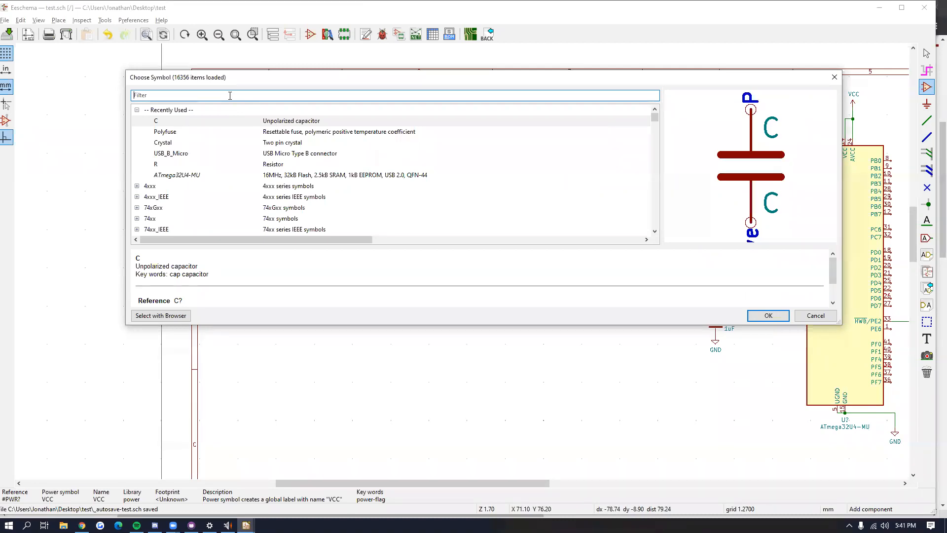
pyautogui.write('SW')
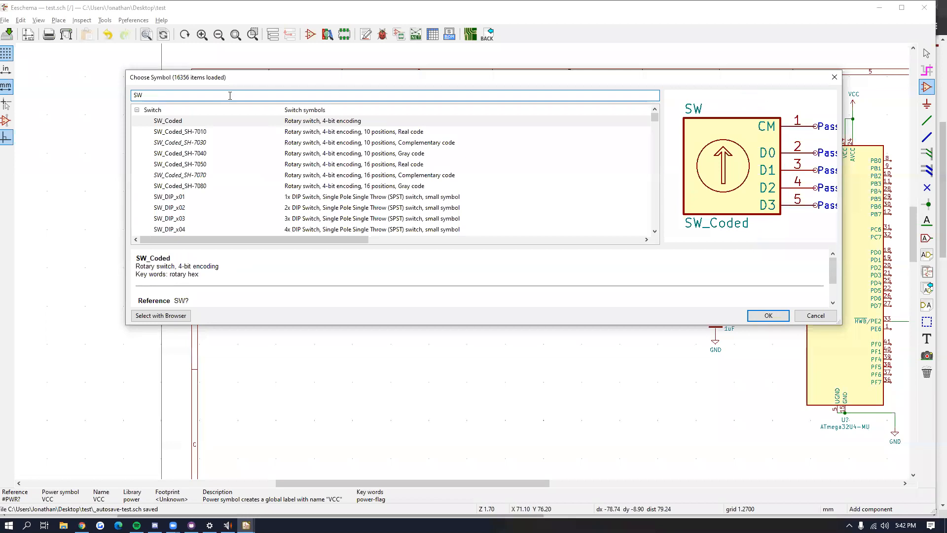
pyautogui.write('_push')
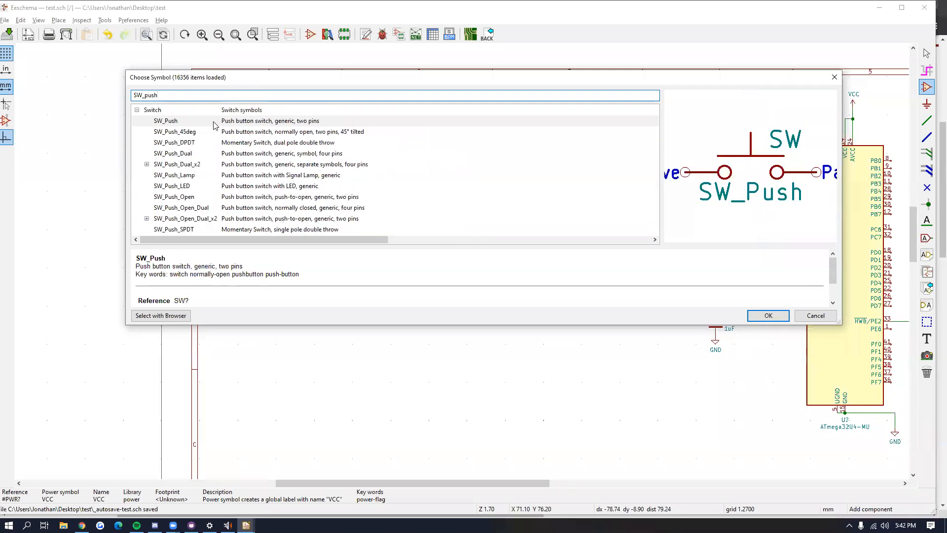
pyautogui.click(237, 121)
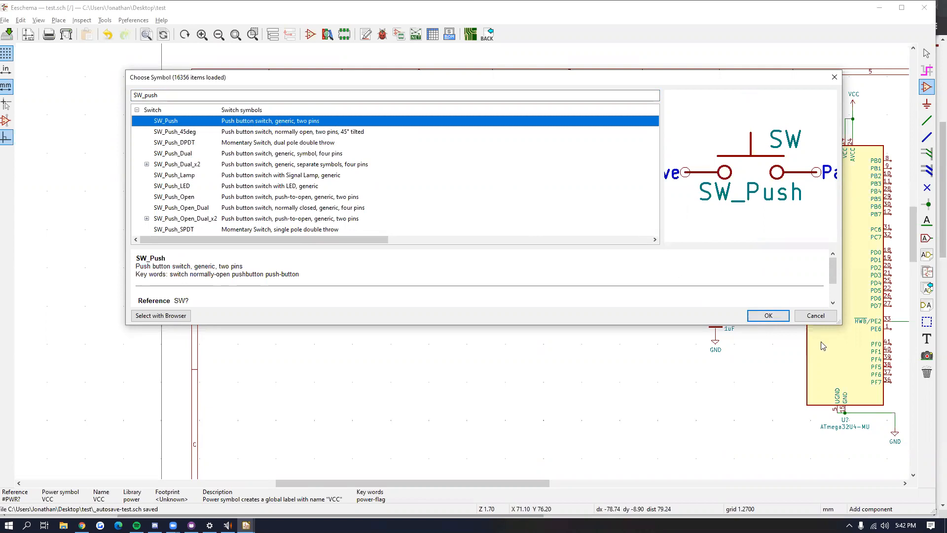
pyautogui.click(768, 317)
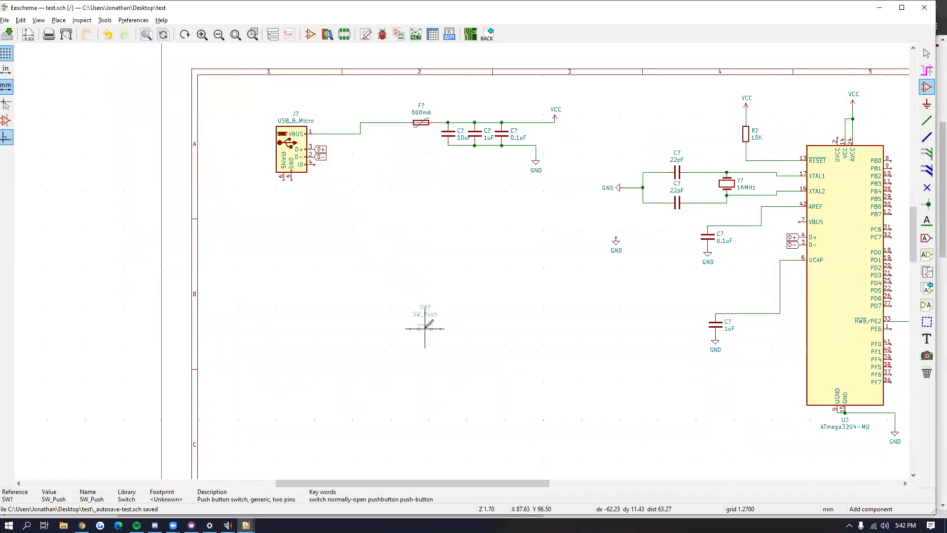
pyautogui.scroll(3, 424, 328)
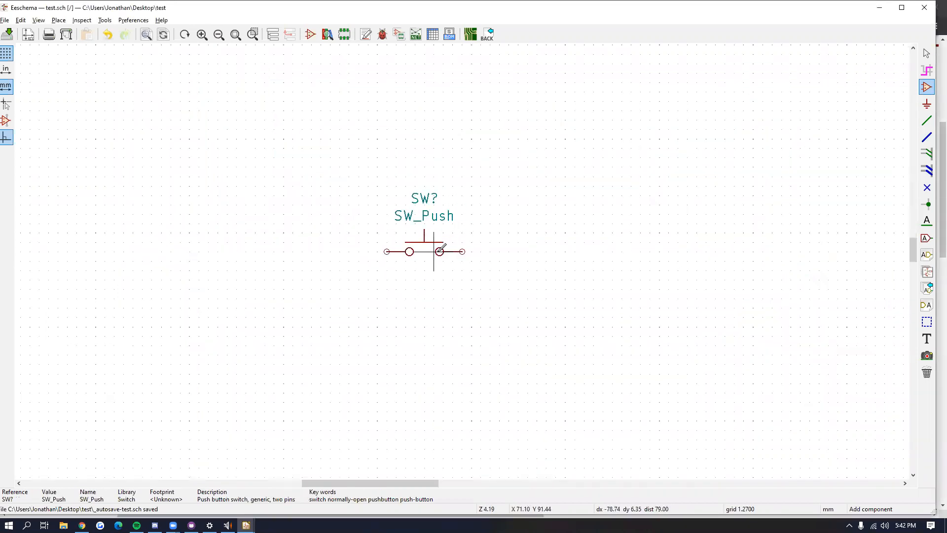
pyautogui.scroll(-3, 434, 250)
pyautogui.scroll(4, 468, 254)
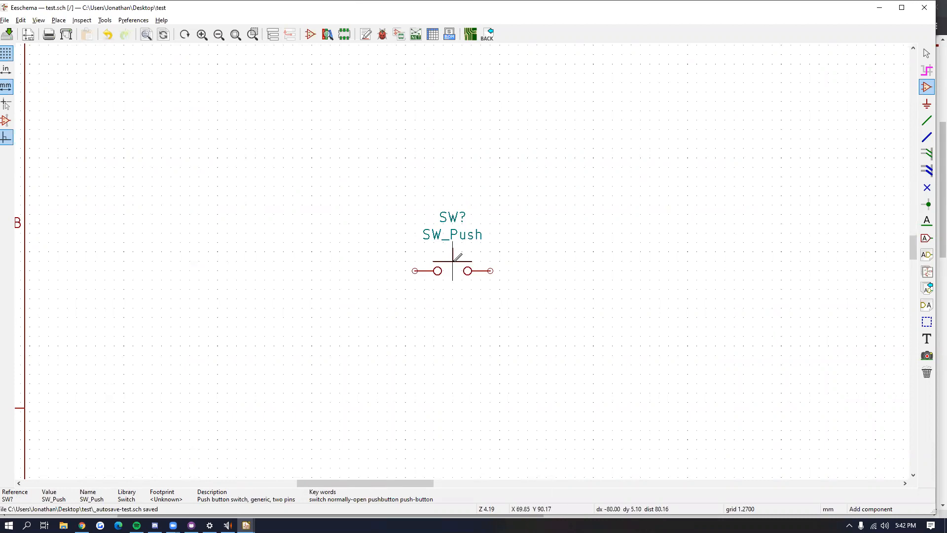
# Step: Place two more SW_Push push button symbols in a row to the right of the first, at about X 93 mm and X 118 mm
pyautogui.click(453, 261)
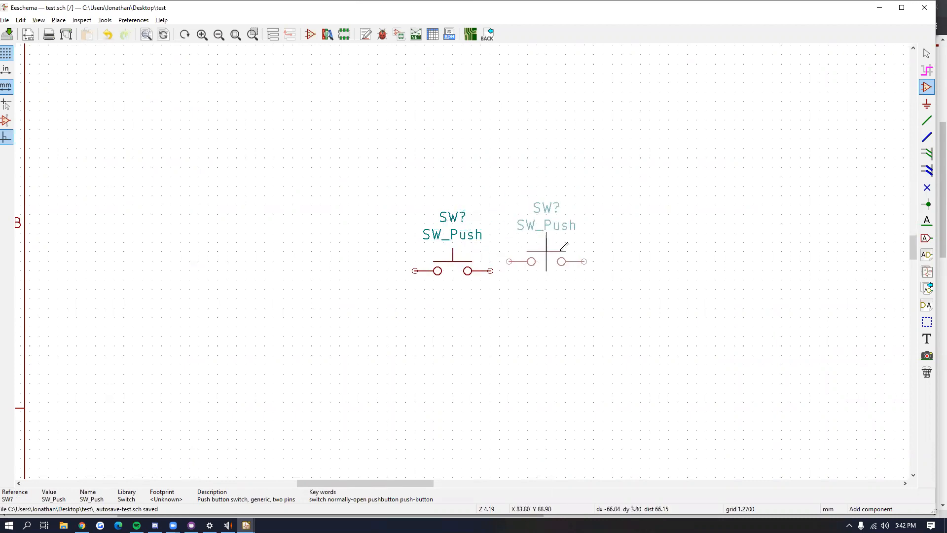
pyautogui.click(622, 257)
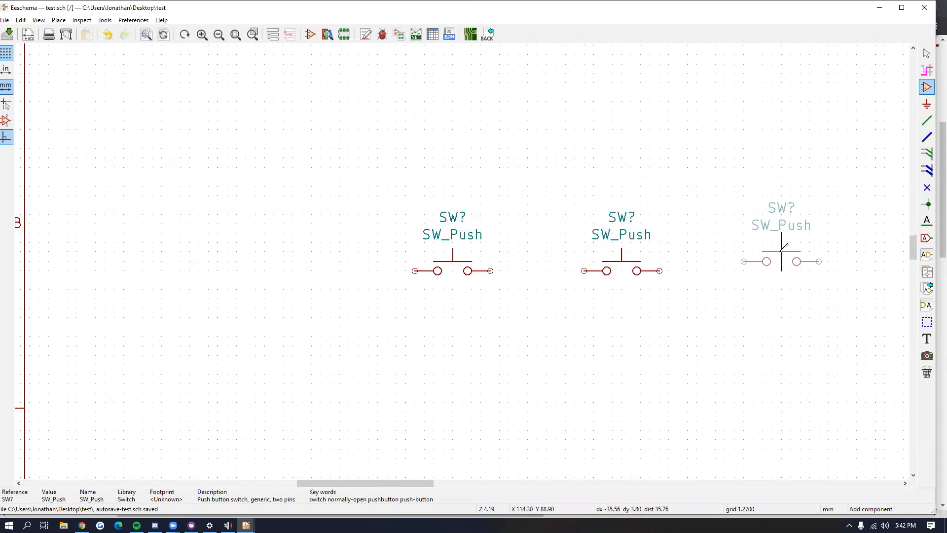
pyautogui.click(815, 253)
# Step: Wire the third switch's left pin downward and then left below the other two switches, ending with a short downward stub beyond the first one
pyautogui.scroll(-1, 602, 239)
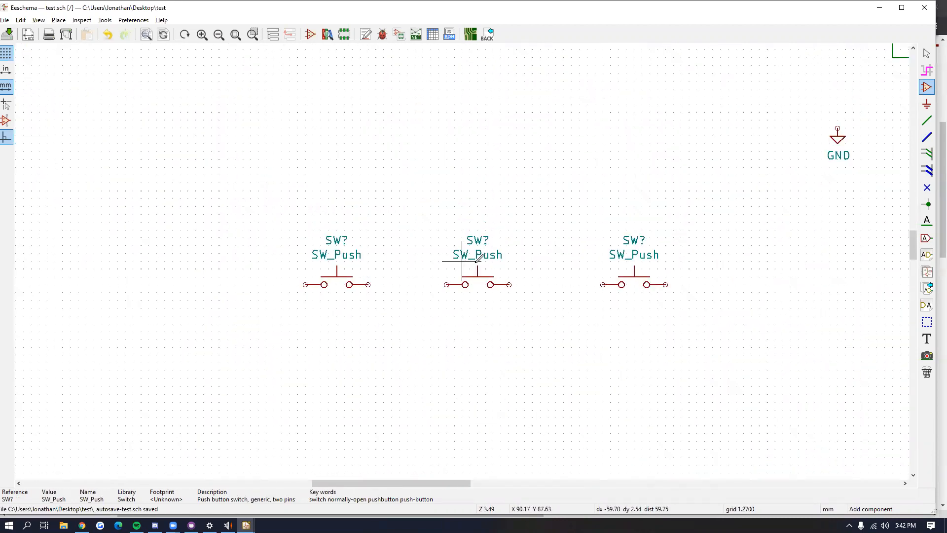
pyautogui.moveTo(582, 286); pyautogui.dragTo(613, 237, button='middle')
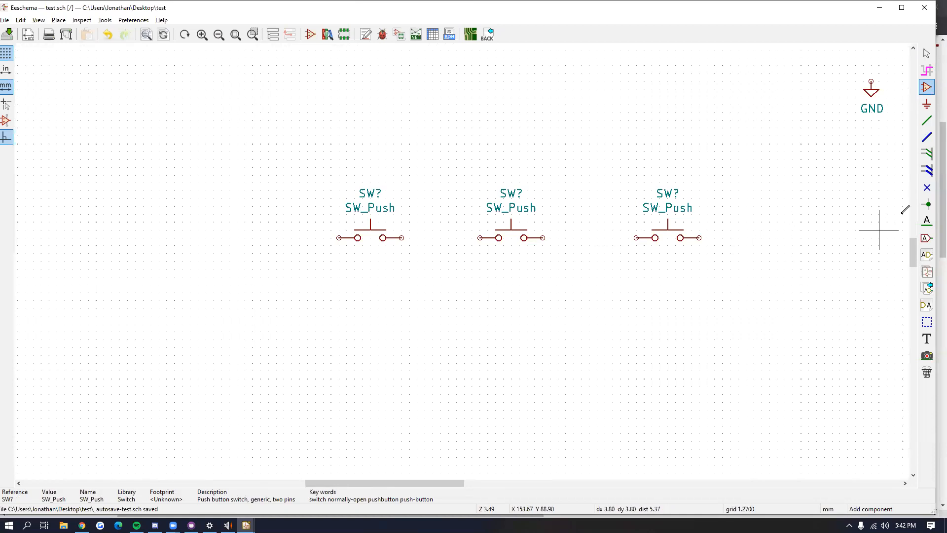
pyautogui.click(926, 121)
pyautogui.click(636, 238)
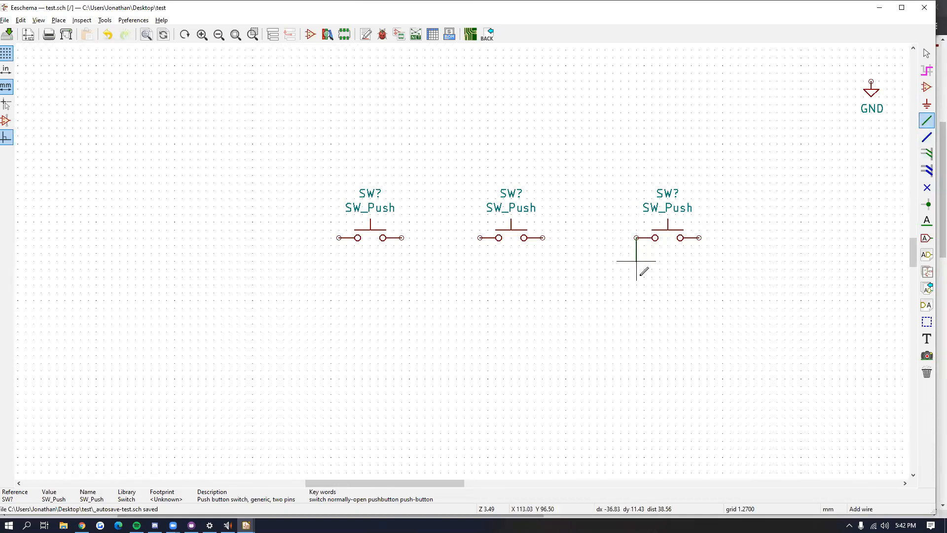
pyautogui.click(636, 292)
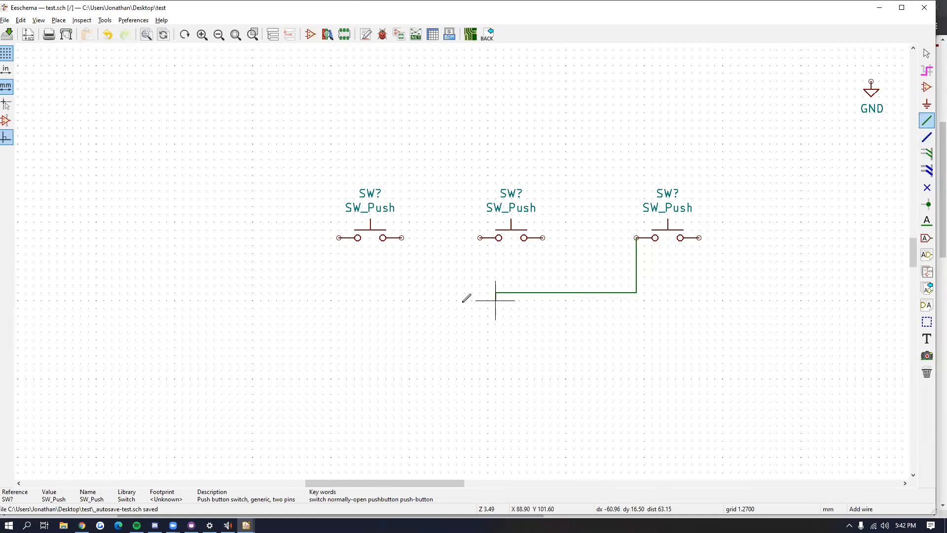
pyautogui.doubleClick(269, 292)
# Step: Connect the left pins of the first and second switches straight down to the shared horizontal wire
pyautogui.click(339, 238)
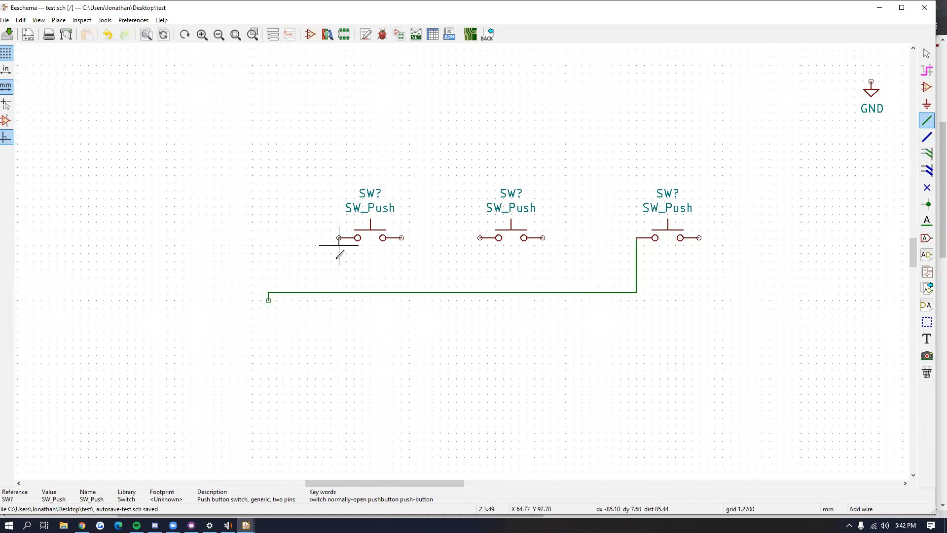
pyautogui.click(339, 292)
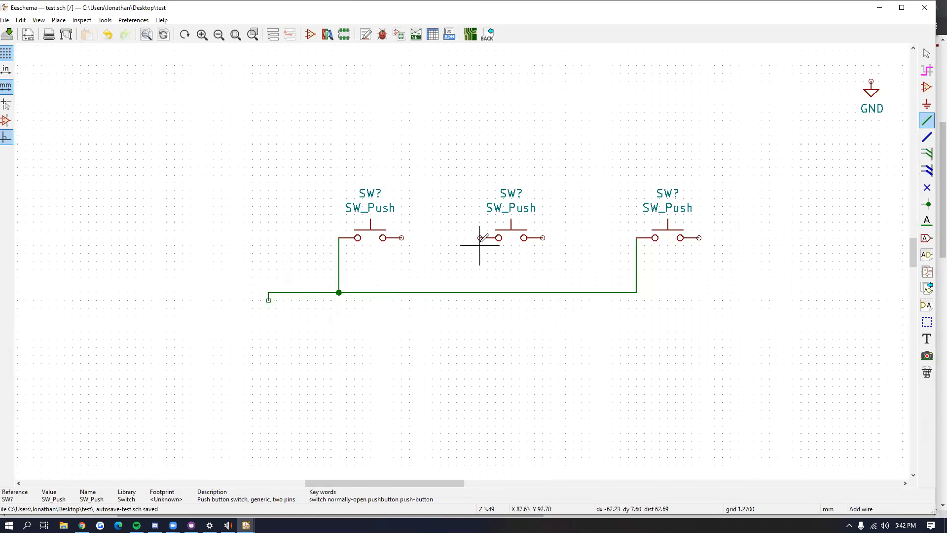
pyautogui.click(479, 237)
pyautogui.click(479, 292)
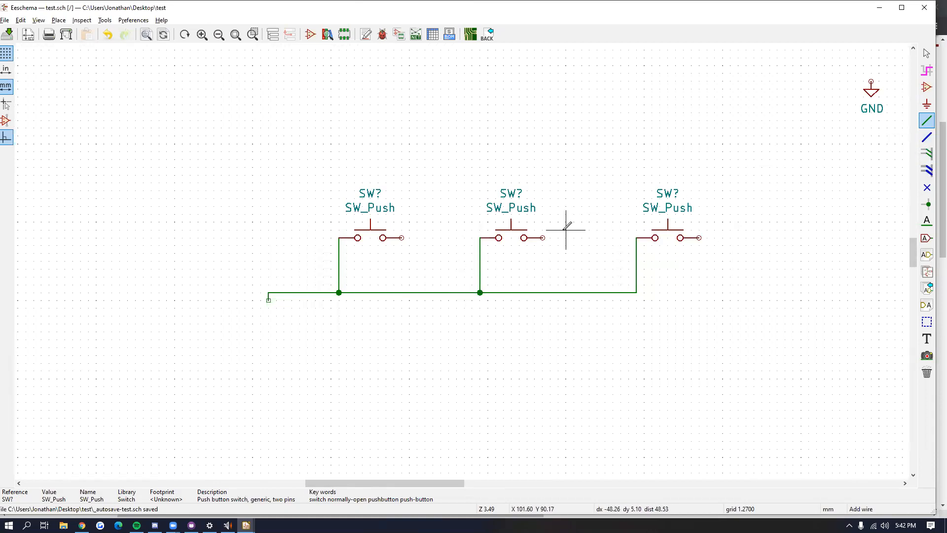
# Step: Run a wire from each of the three switches' right pins a short way right and then up, leaving its upper end free
pyautogui.click(401, 237)
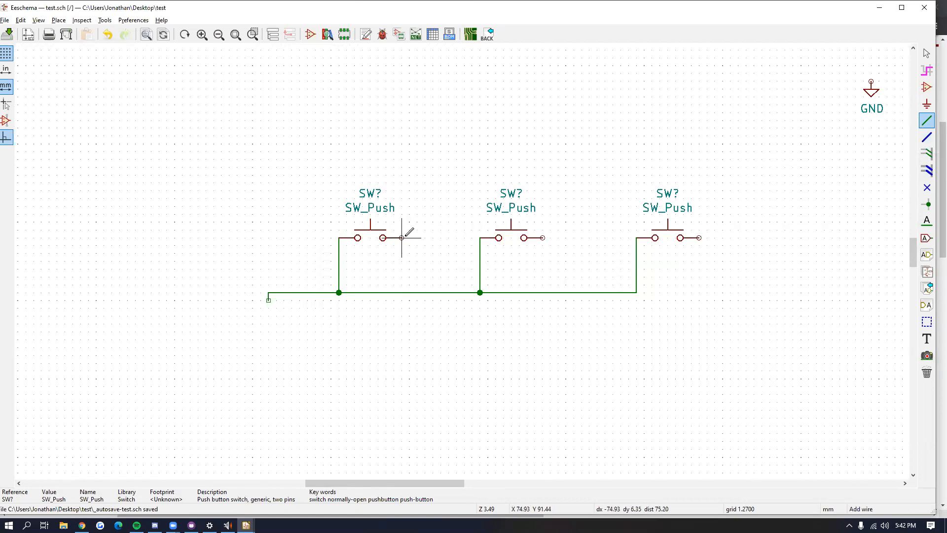
pyautogui.doubleClick(433, 160)
pyautogui.click(543, 238)
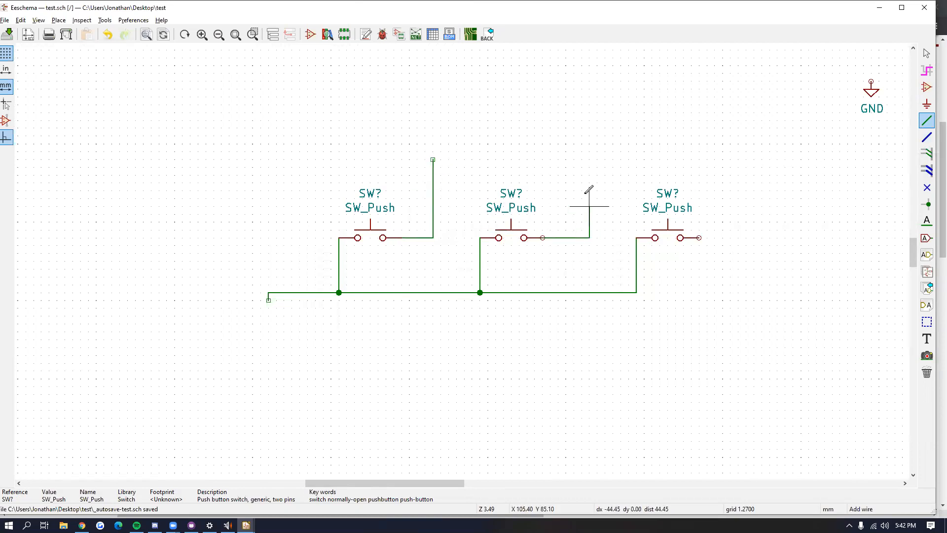
pyautogui.doubleClick(581, 159)
pyautogui.click(698, 237)
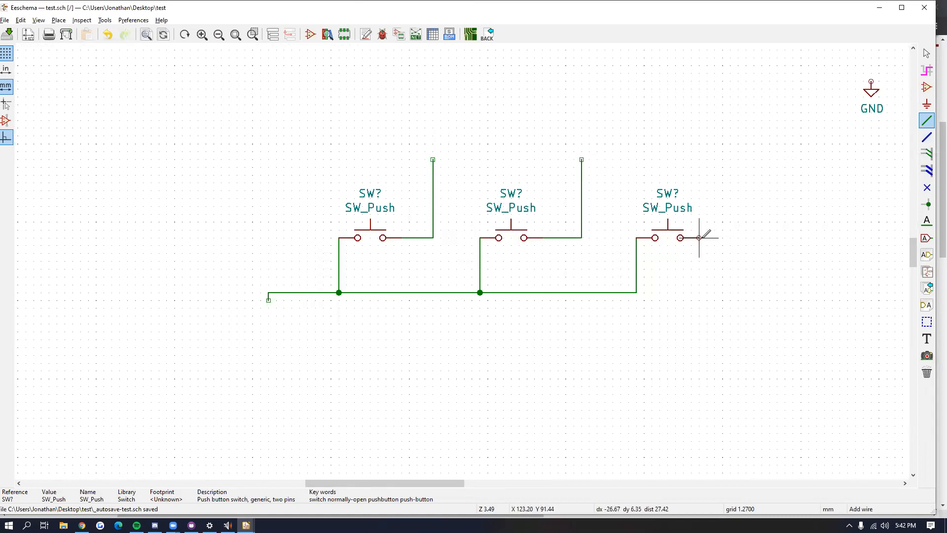
pyautogui.doubleClick(745, 151)
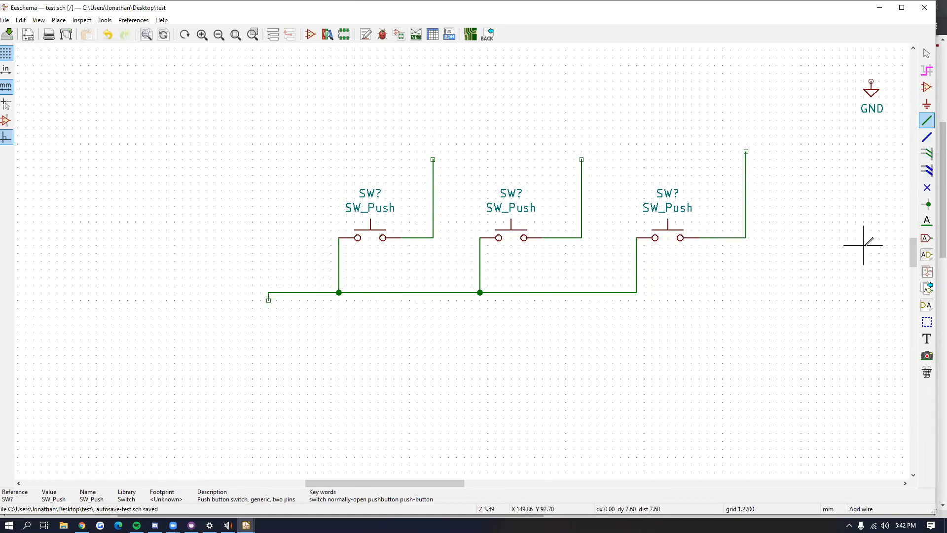
# Step: Start adding a global label near the ATmega32U4's PF port pins
pyautogui.click(927, 238)
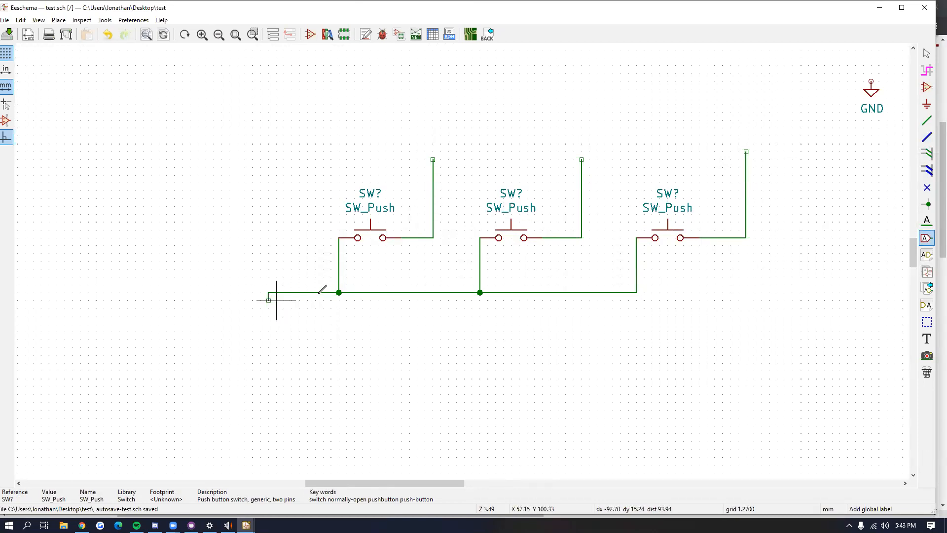
pyautogui.scroll(-4, 268, 300)
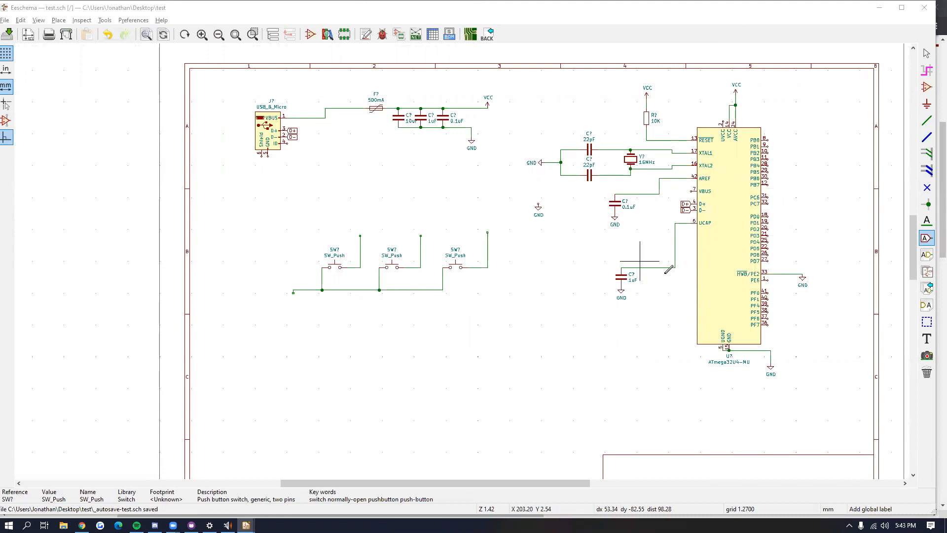
pyautogui.scroll(3, 752, 302)
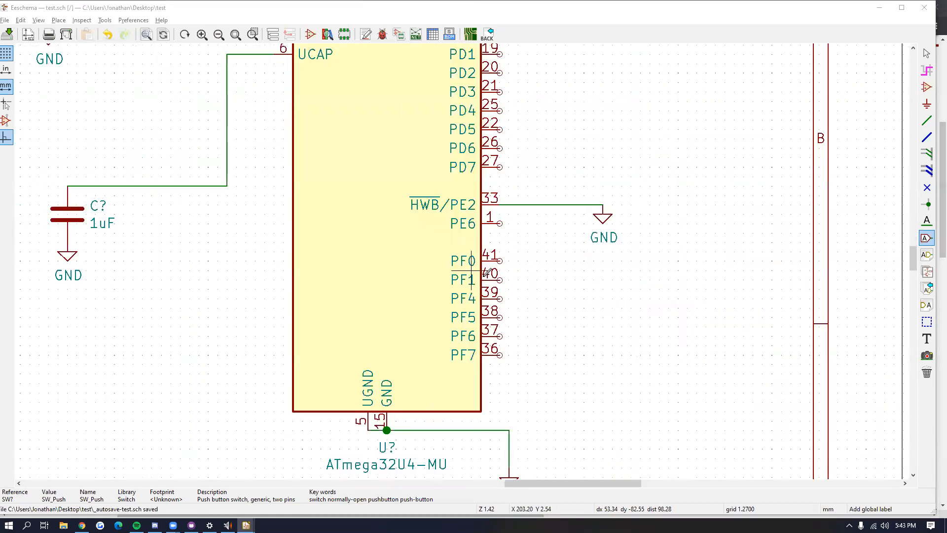
# Step: Switch to Chrome and search Google Images for "arduino uno" in a new tab
pyautogui.scroll(-1, 491, 296)
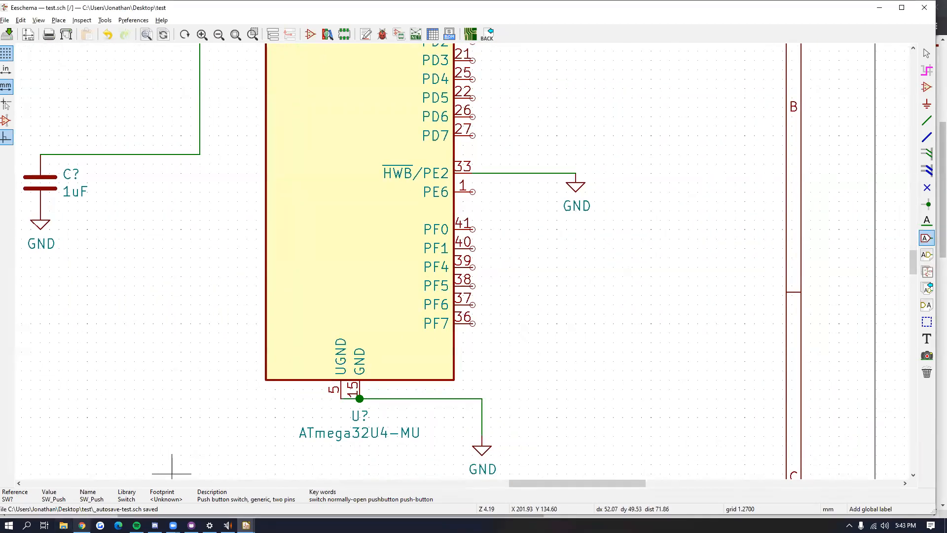
pyautogui.click(82, 525)
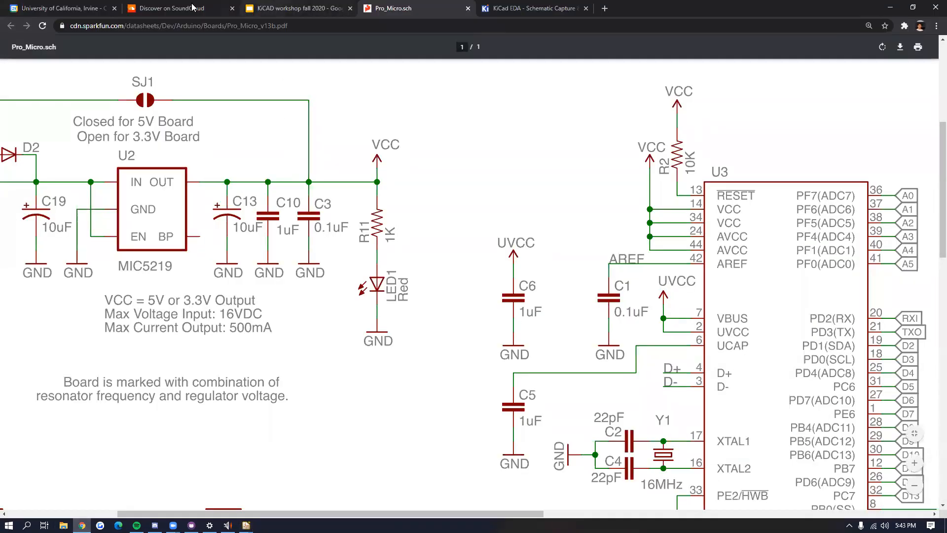
pyautogui.hotkey('ctrl', 't')
pyautogui.write('arduino uno')
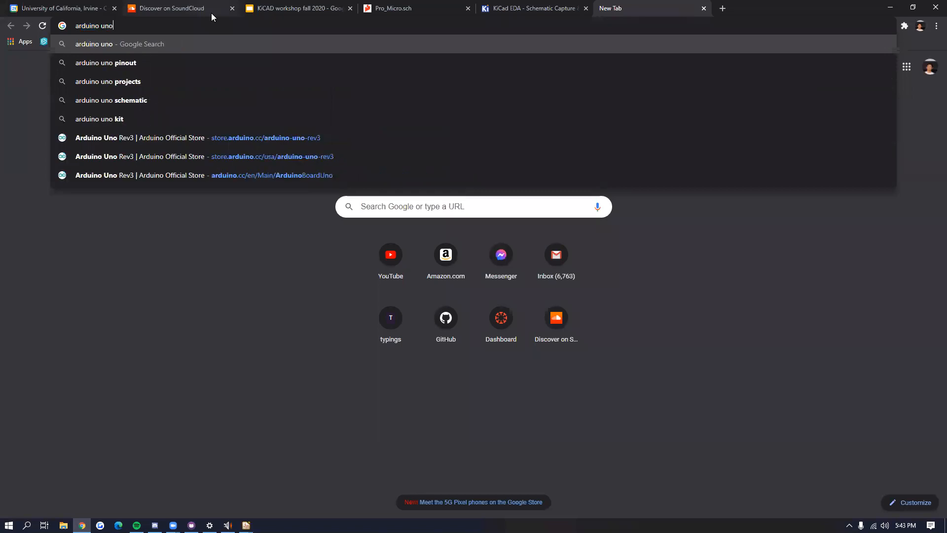
pyautogui.press('Return')
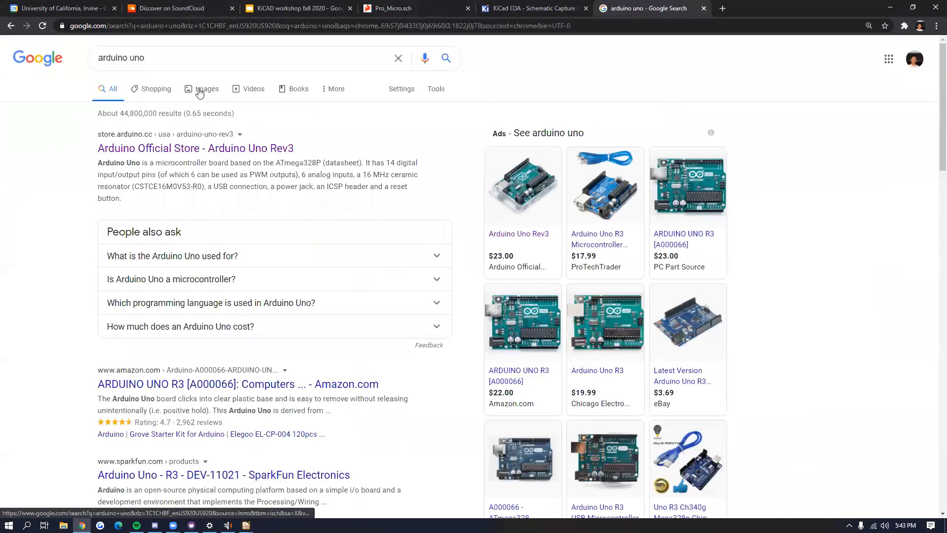
pyautogui.click(198, 90)
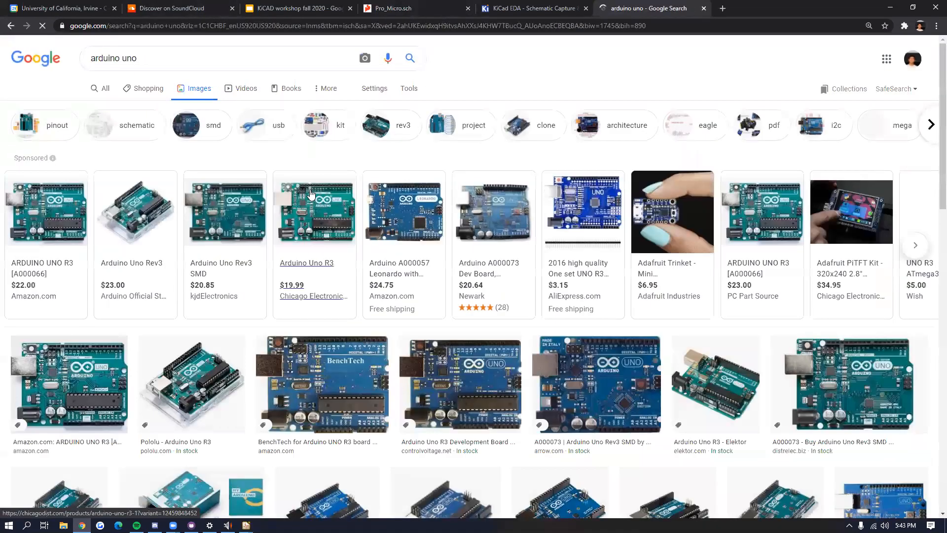
# Step: View the Arduino Uno Rev3 SMD product page without its newsletter popup, and close the page after examining the board photo
pyautogui.click(213, 209)
pyautogui.keyDown('ctrl'); pyautogui.scroll(3, 342, 225); pyautogui.keyUp('ctrl')
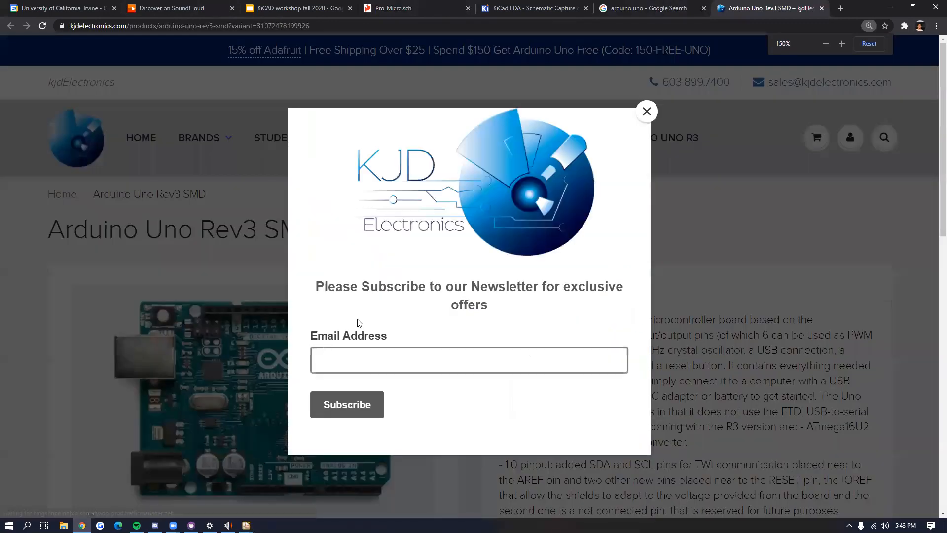
pyautogui.click(642, 115)
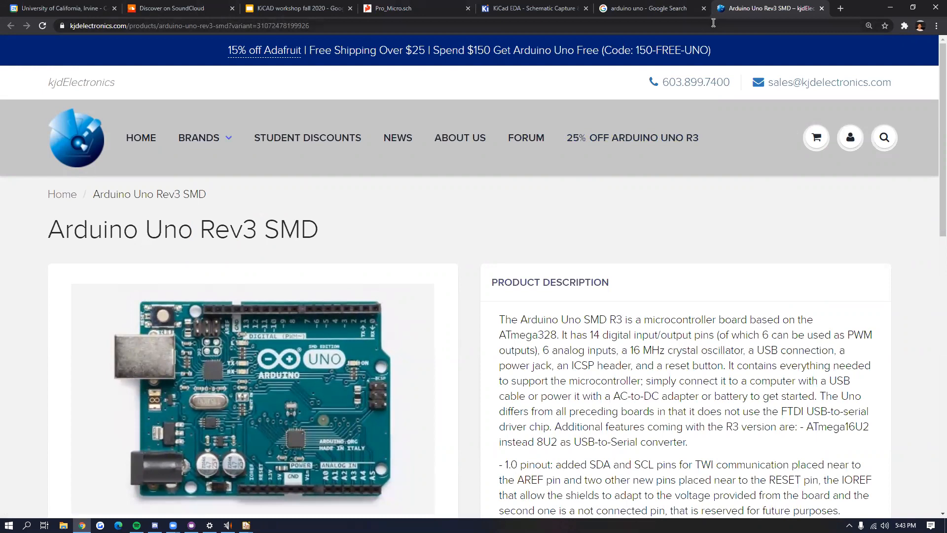
pyautogui.hotkey('ctrl', 'w')
# Step: Search Google Images for "atmega32u4 pinout" in a new tab
pyautogui.hotkey('ctrl', 't')
pyautogui.write('atmega32')
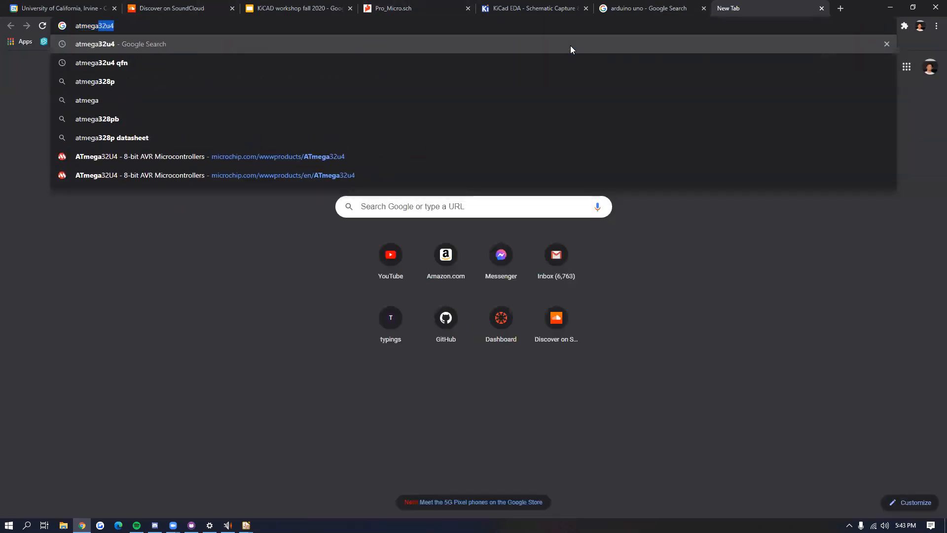
pyautogui.write('u4 dat')
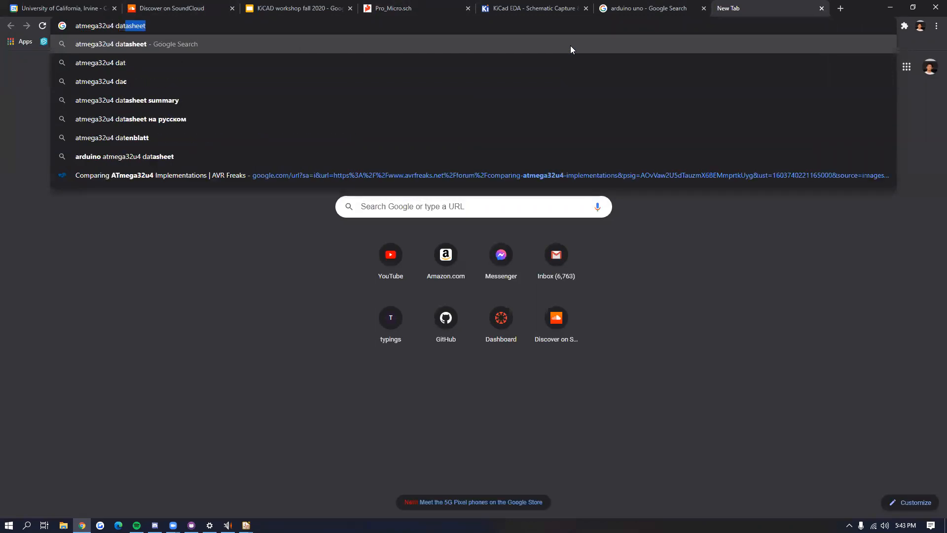
pyautogui.write('asheet')
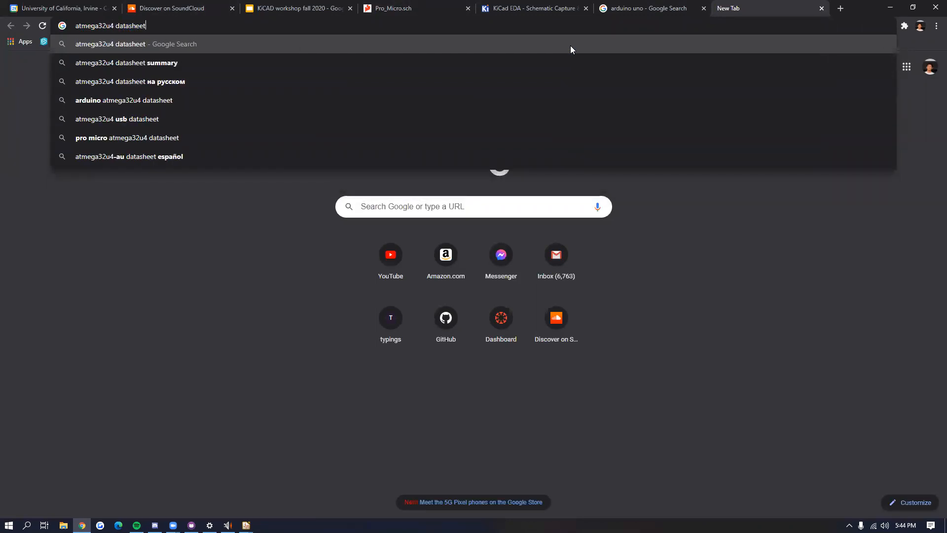
pyautogui.press('BackSpace')
pyautogui.press('BackSpace')
pyautogui.press('BackSpace')
pyautogui.press('BackSpace')
pyautogui.press('BackSpace')
pyautogui.press('BackSpace')
pyautogui.press('BackSpace')
pyautogui.press('BackSpace')
pyautogui.press('BackSpace')
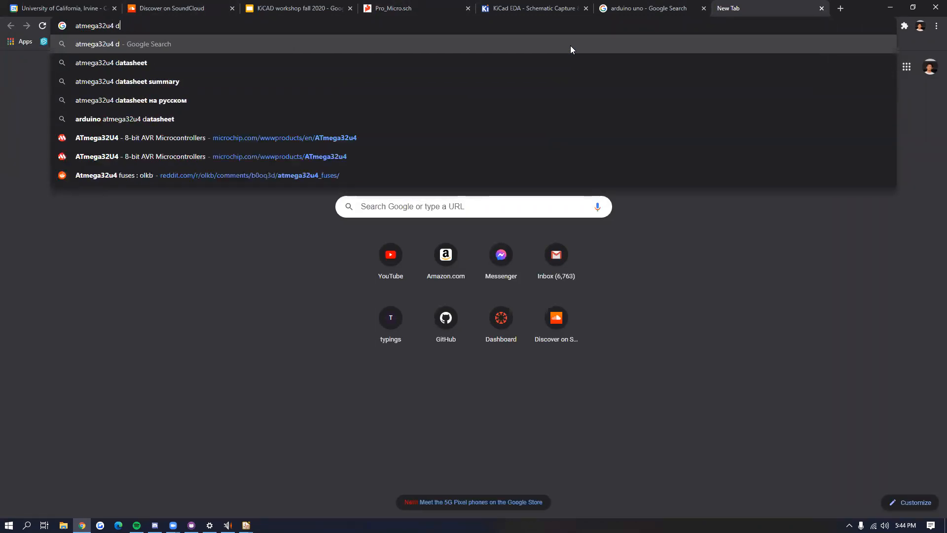
pyautogui.write('pino')
pyautogui.press('Return')
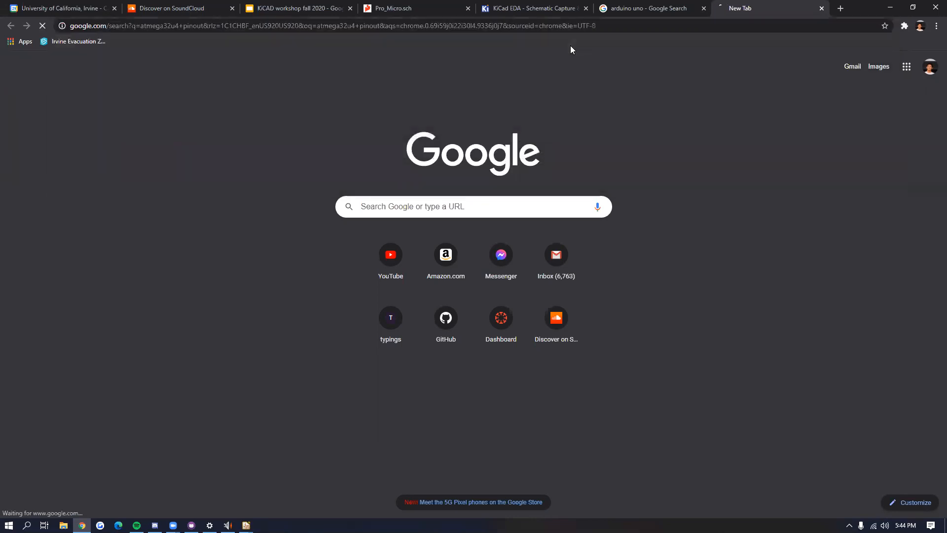
pyautogui.click(152, 90)
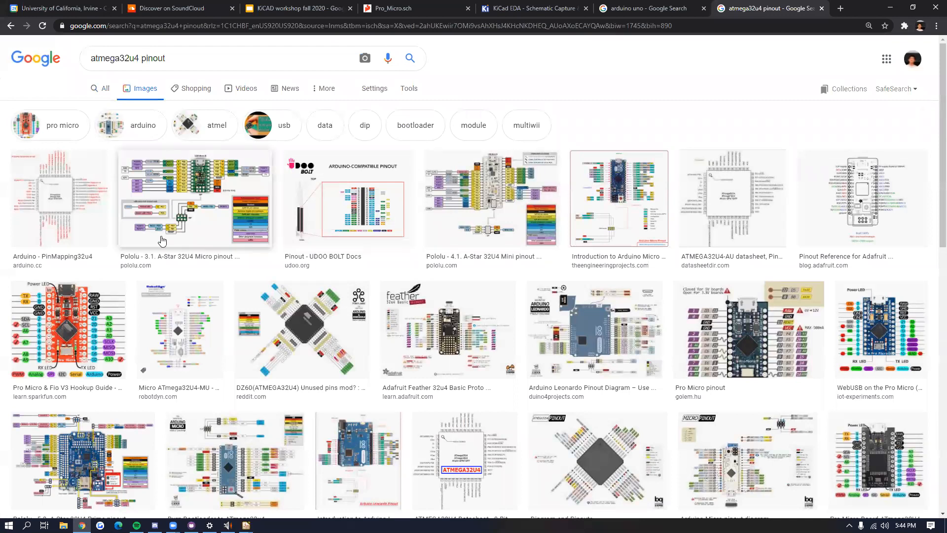
# Step: Open the DZ60 (ATMEGA32U4) pinout diagram image in its own tab and examine its pin functions at 150% zoom
pyautogui.click(318, 328)
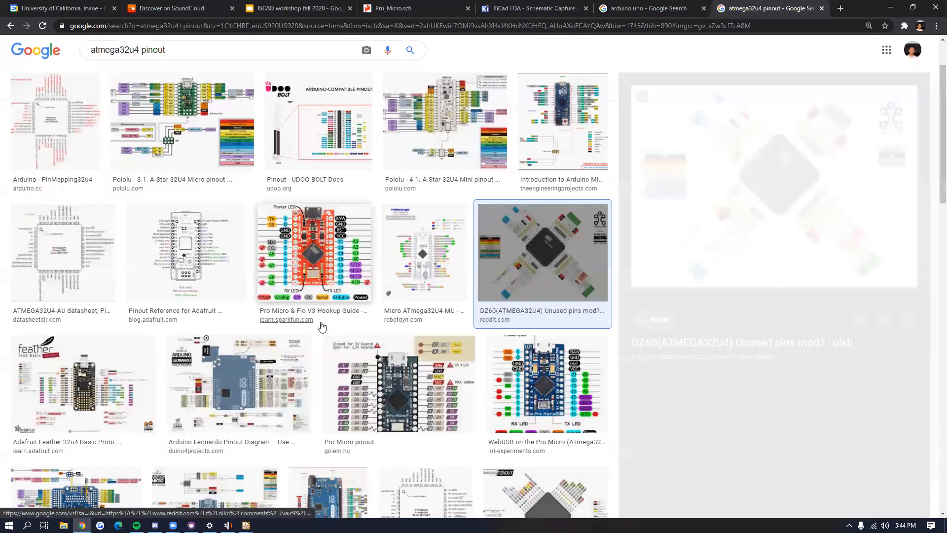
pyautogui.rightClick(799, 227)
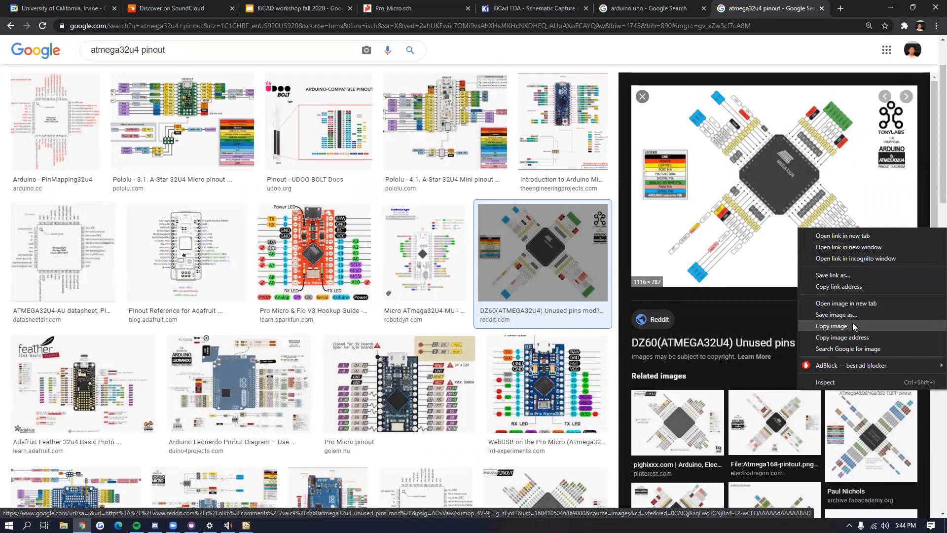
pyautogui.click(846, 303)
pyautogui.hotkey('ctrl', 'Tab')
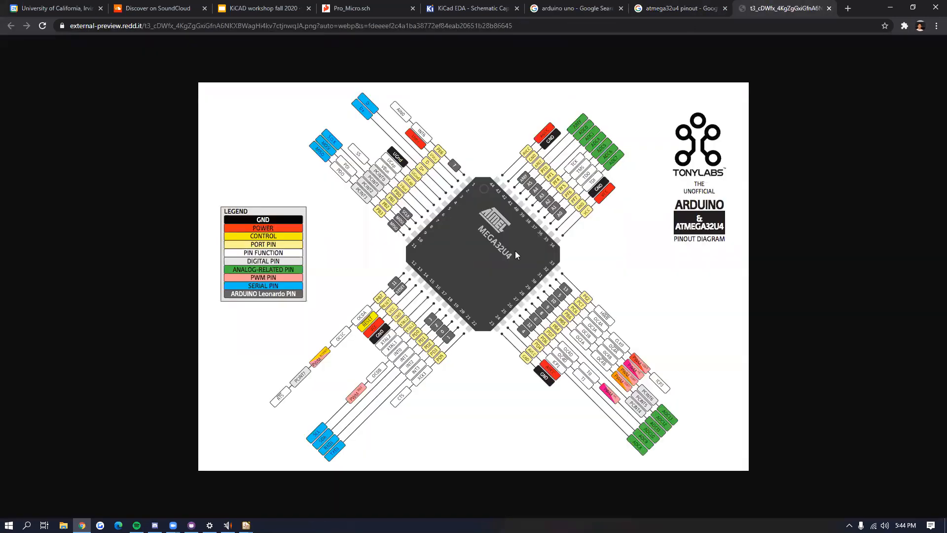
pyautogui.keyDown('ctrl'); pyautogui.scroll(2, 508, 252); pyautogui.keyUp('ctrl')
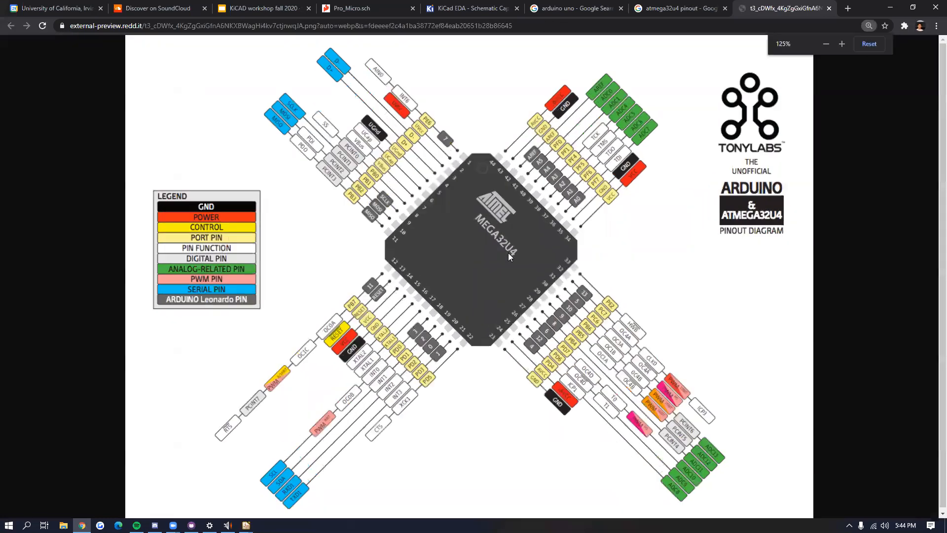
pyautogui.keyDown('ctrl'); pyautogui.scroll(1, 502, 254); pyautogui.keyUp('ctrl')
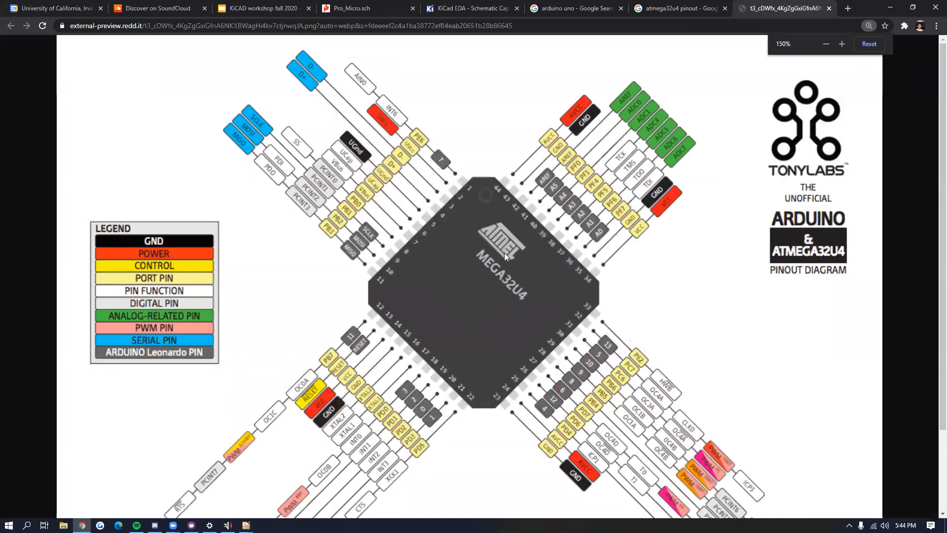
pyautogui.scroll(-1, 503, 254)
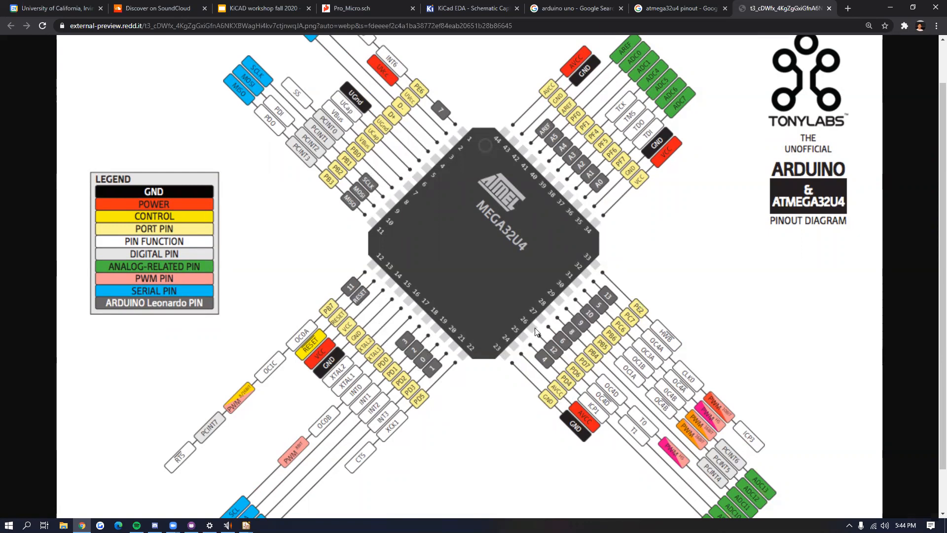
# Step: Switch back to Eeschema and place a global label COL1 on pin 25 (PD4) of the ATmega32U4
pyautogui.hotkey('alt', 'Tab')
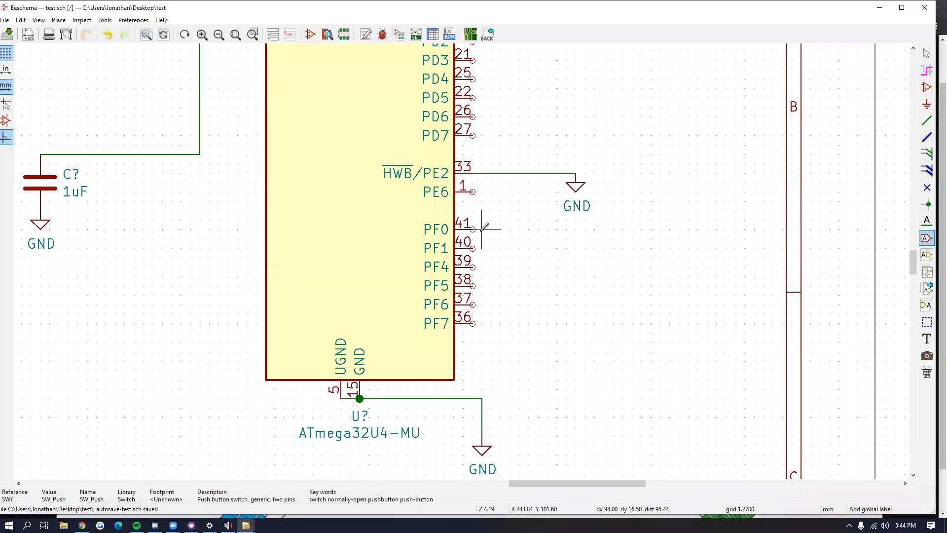
pyautogui.moveTo(488, 122); pyautogui.dragTo(499, 230, button='middle')
pyautogui.moveTo(317, 232); pyautogui.dragTo(379, 227, button='middle')
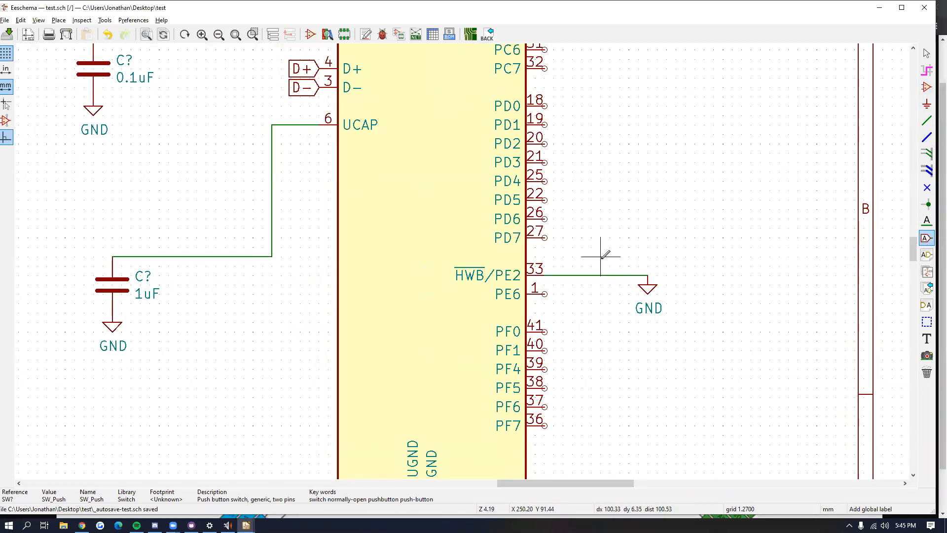
pyautogui.click(544, 181)
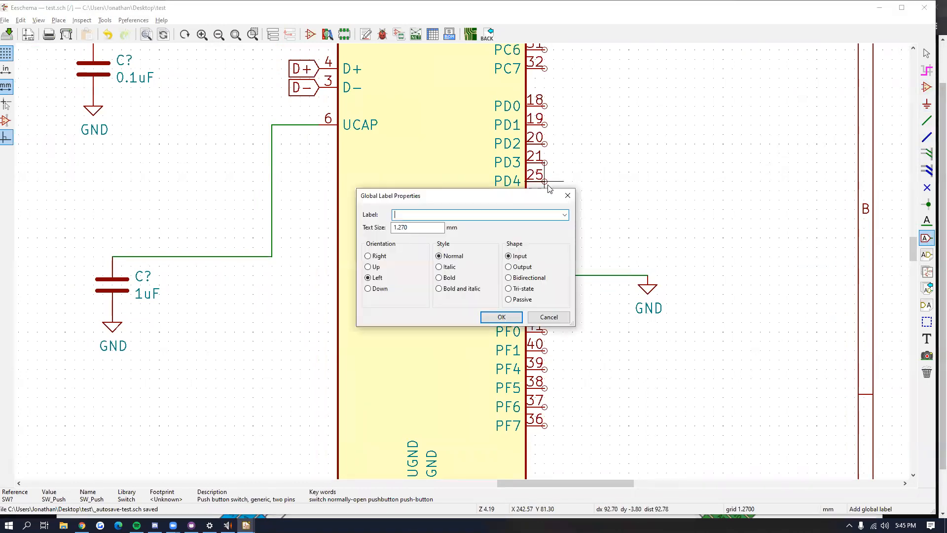
pyautogui.press('Return')
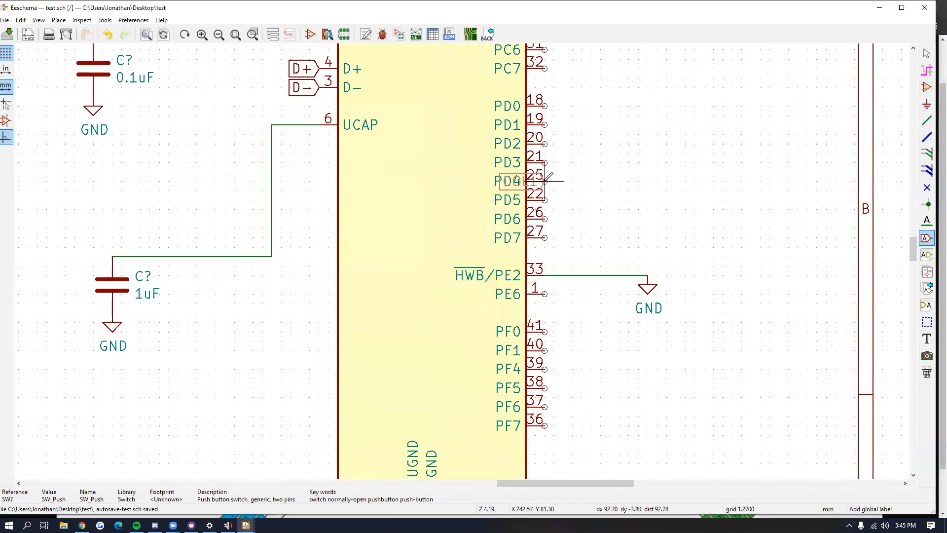
pyautogui.click(545, 181)
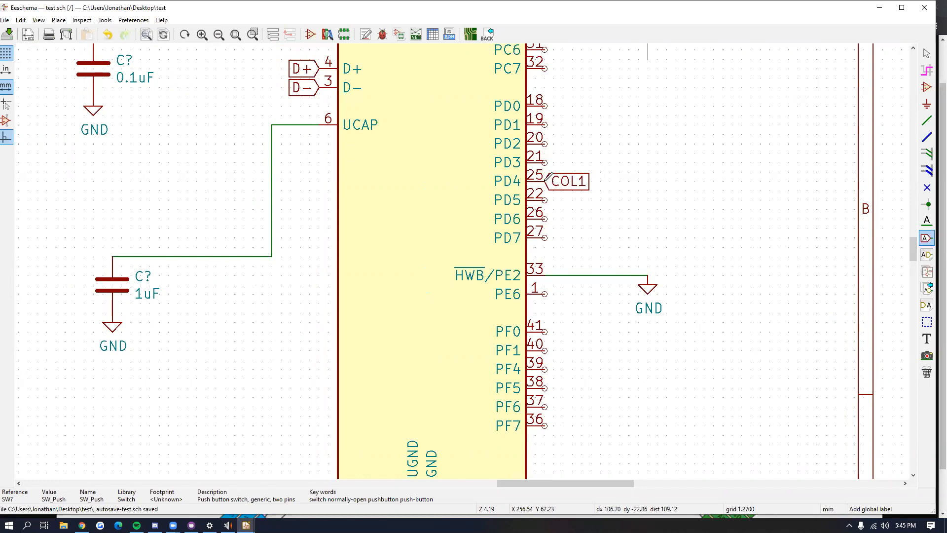
# Step: Place a matching global label COL1, rotated vertically, at the upper end of the first push switch's wire
pyautogui.scroll(-4, 602, 220)
pyautogui.moveTo(412, 257); pyautogui.dragTo(641, 223, button='middle')
pyautogui.scroll(4, 434, 173)
pyautogui.moveTo(254, 279); pyautogui.dragTo(508, 271, button='middle')
pyautogui.click(515, 273)
pyautogui.write('COL1')
pyautogui.press('Return')
pyautogui.press('r')
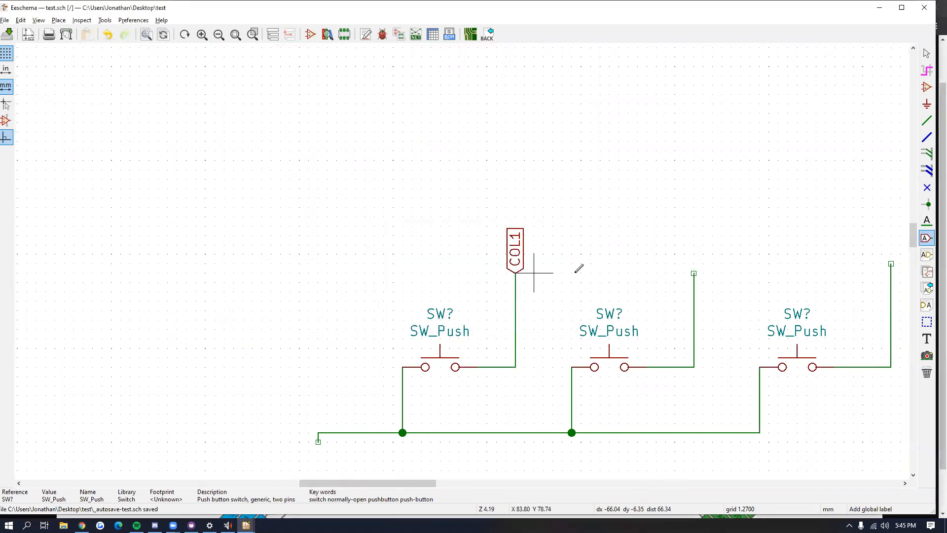
# Step: Compare the COL1 label on the first switch with the COL1 label on the microcontroller's PD4 pin
pyautogui.moveTo(533, 258); pyautogui.dragTo(493, 254, button='middle')
pyautogui.scroll(-3, 493, 254)
pyautogui.scroll(5, 444, 256)
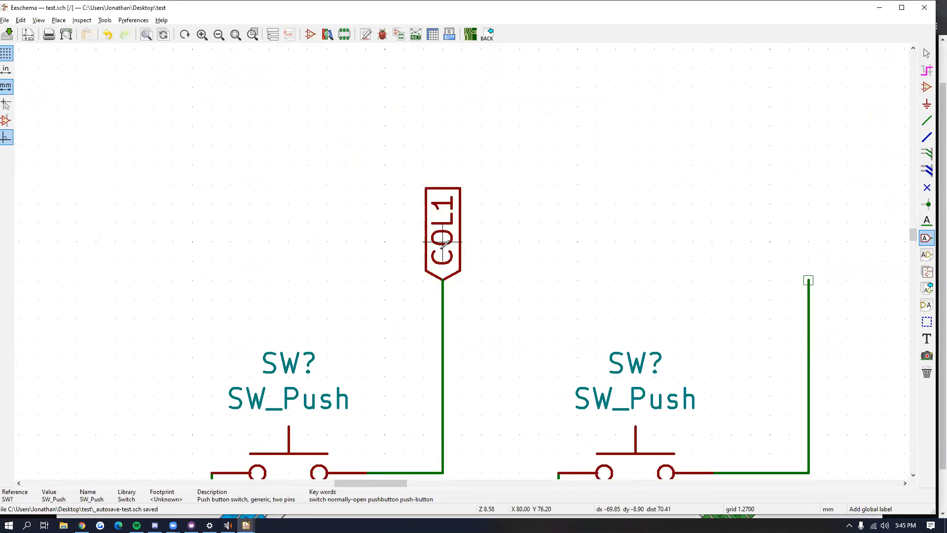
pyautogui.scroll(-3, 457, 248)
pyautogui.scroll(3, 455, 253)
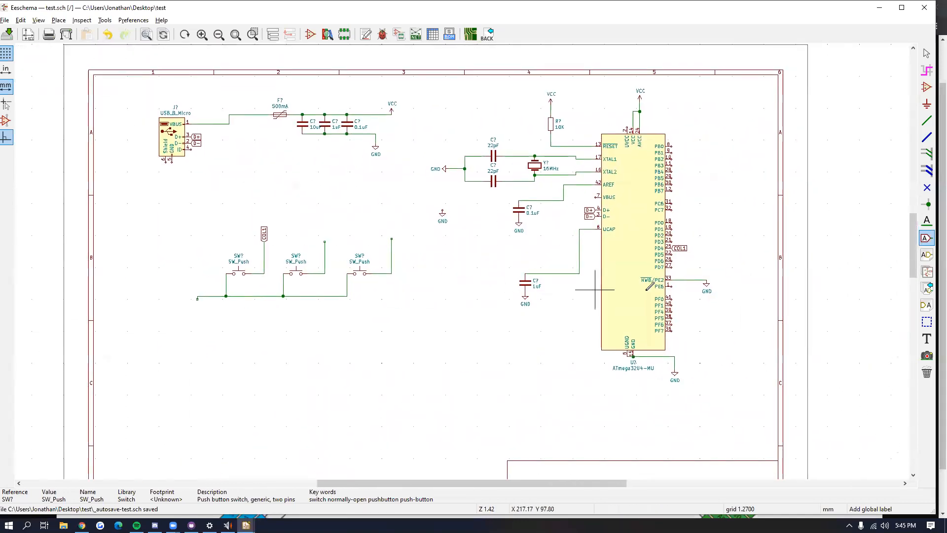
pyautogui.keyDown('ctrl'); pyautogui.scroll(3, 482, 238); pyautogui.keyUp('ctrl')
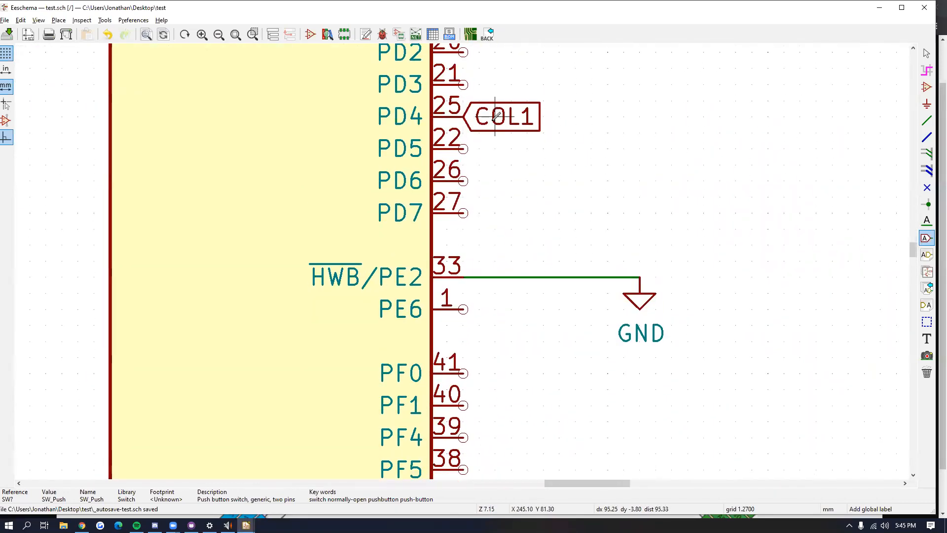
pyautogui.scroll(-6, 476, 158)
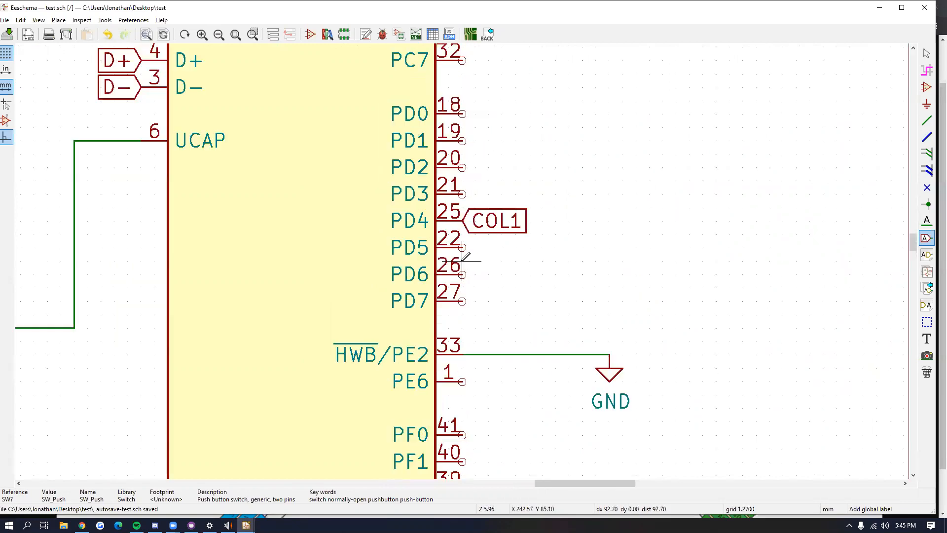
pyautogui.moveTo(261, 286); pyautogui.dragTo(631, 271, button='middle')
pyautogui.scroll(6, 560, 259)
pyautogui.scroll(-5, 462, 260)
pyautogui.scroll(7, 470, 258)
pyautogui.moveTo(469, 258); pyautogui.dragTo(317, 296, button='middle')
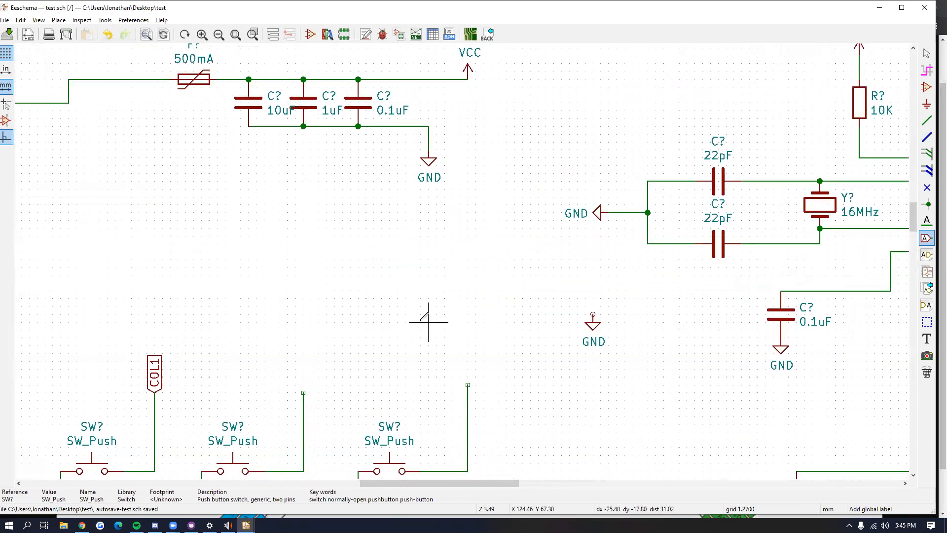
pyautogui.scroll(-1, 462, 260)
pyautogui.scroll(-5, 462, 261)
pyautogui.scroll(3, 315, 251)
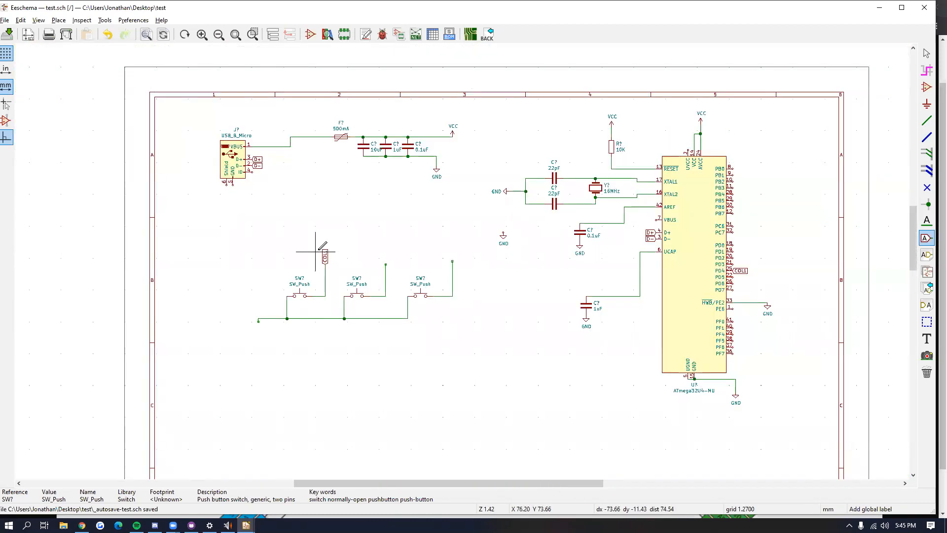
pyautogui.scroll(3, 409, 266)
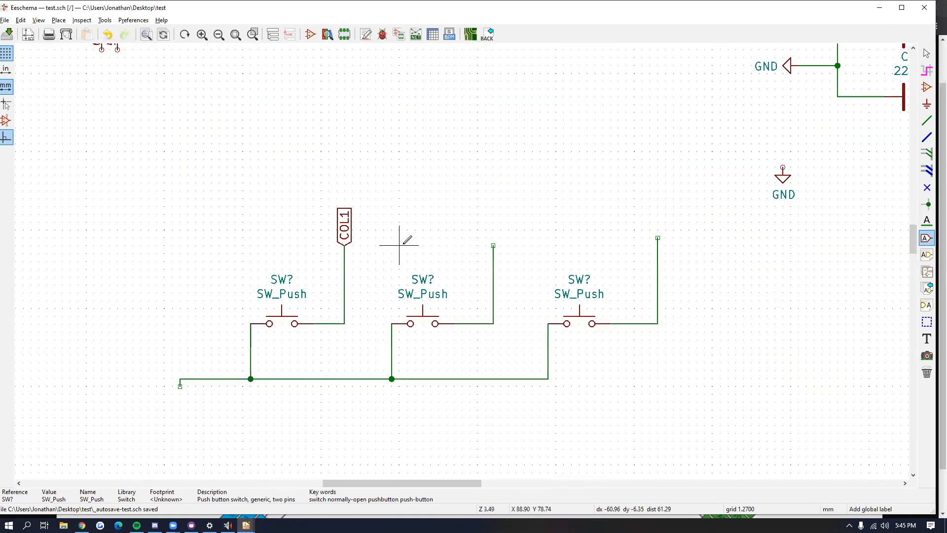
# Step: Place a global label COL2, rotated vertically, at the upper end of the second push switch's wire
pyautogui.scroll(-5, 370, 169)
pyautogui.scroll(4, 462, 260)
pyautogui.scroll(1, 462, 260)
pyautogui.hscroll(-3, 552, 291)
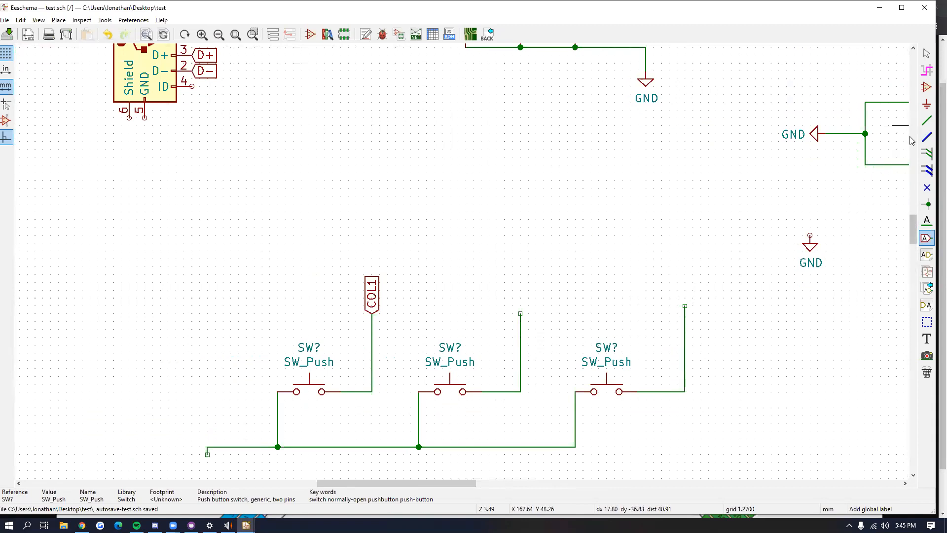
pyautogui.click(520, 314)
pyautogui.write('COL2')
pyautogui.press('Return')
pyautogui.press('r')
pyautogui.click(520, 313)
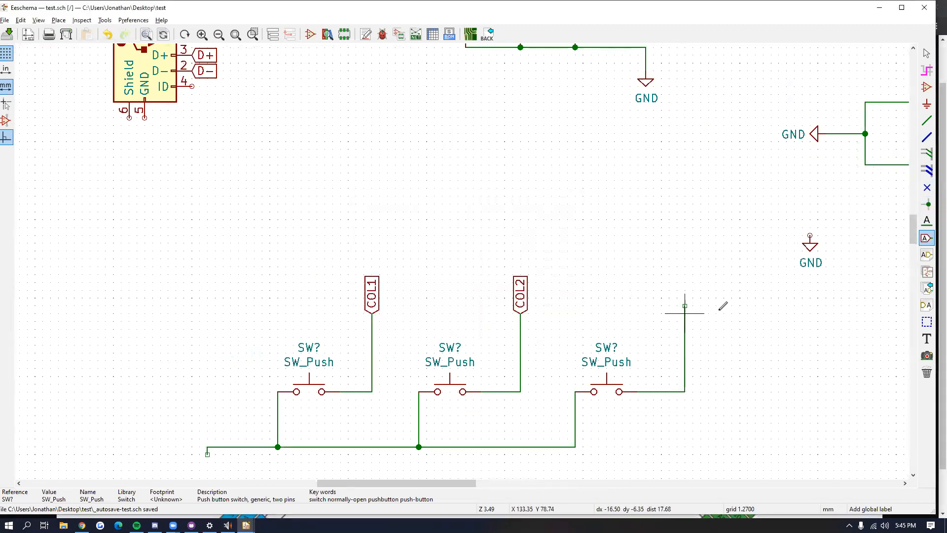
# Step: Place a global label COL3, rotated vertically, at the upper end of the third push switch's wire
pyautogui.click(685, 306)
pyautogui.write('COL')
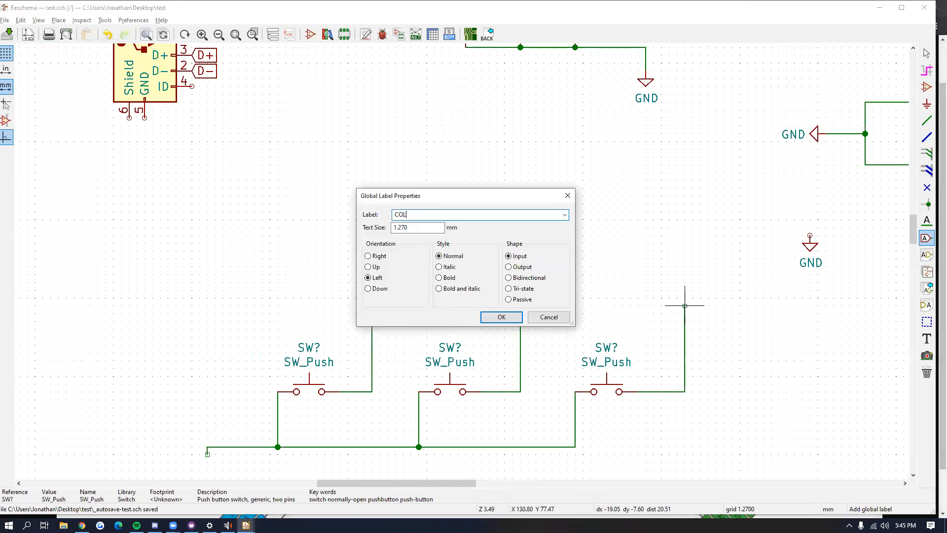
pyautogui.write('3')
pyautogui.press('Return')
pyautogui.press('r')
pyautogui.click(685, 305)
# Step: Place a global label ROW, rotated to point down, at the free end of the wire shared by the three push switches
pyautogui.moveTo(782, 310); pyautogui.dragTo(451, 295, button='middle')
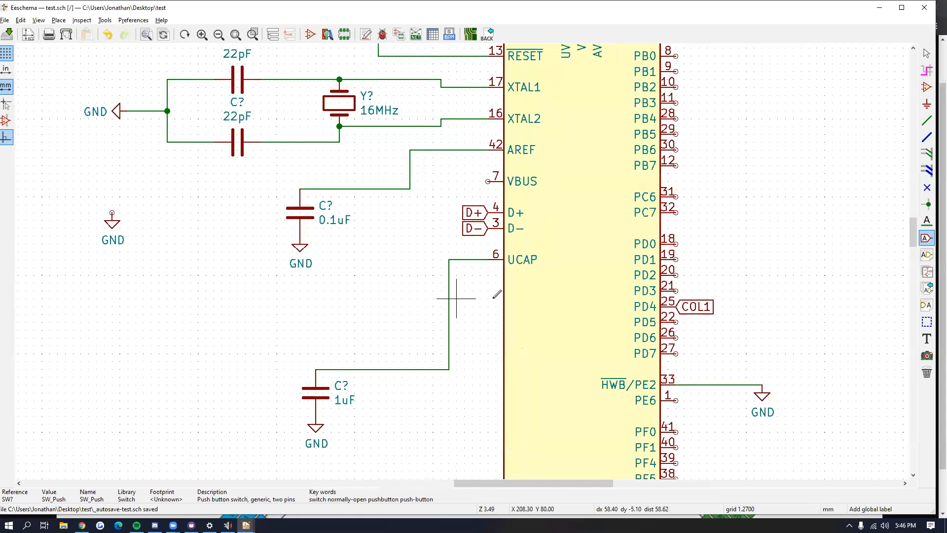
pyautogui.scroll(4, 663, 319)
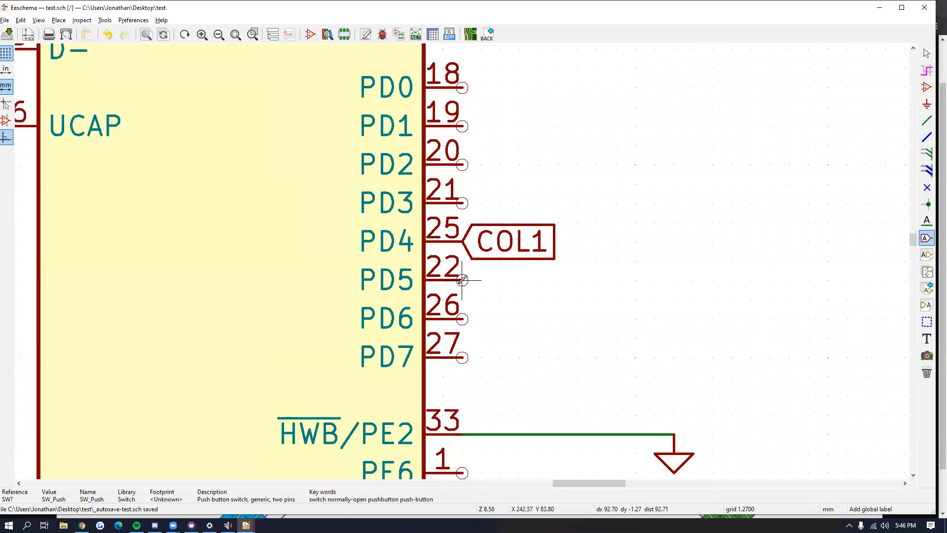
pyautogui.scroll(-8, 327, 274)
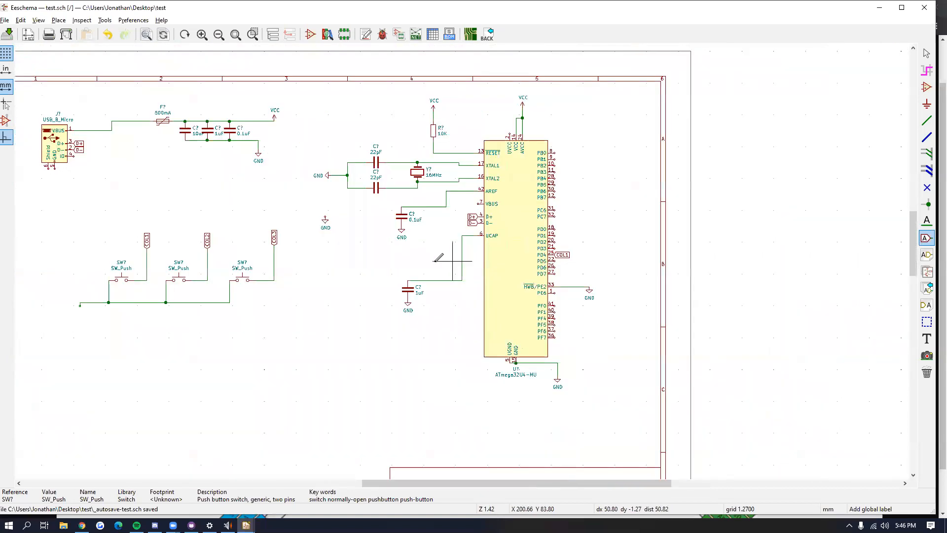
pyautogui.scroll(7, 395, 291)
pyautogui.click(398, 340)
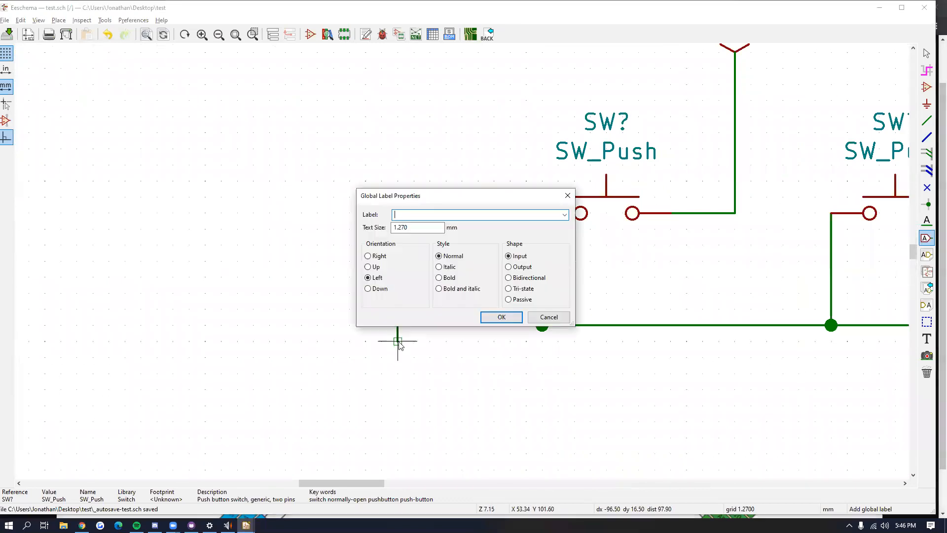
pyautogui.press('Return')
pyautogui.press('r')
pyautogui.press('r')
pyautogui.click(397, 341)
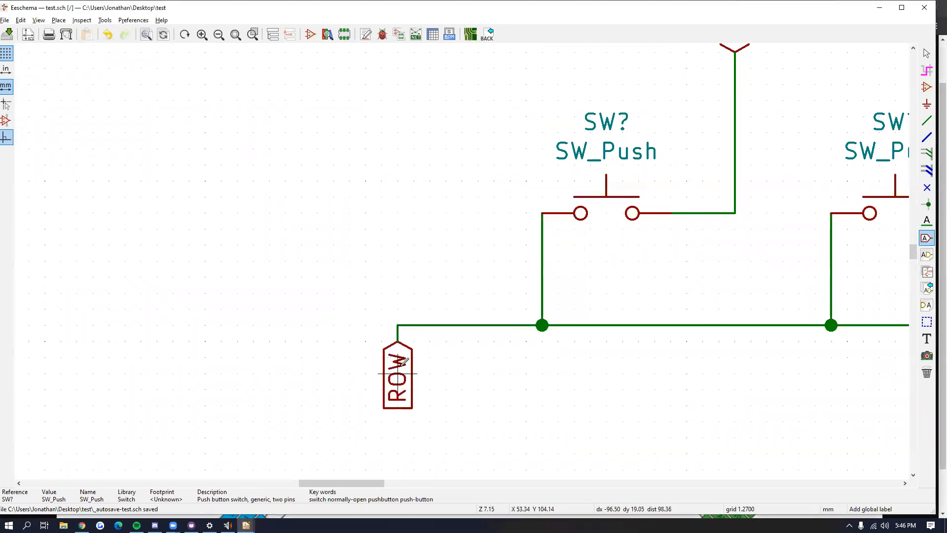
# Step: Rename the ROW global label on the switches' shared wire as ROW1
pyautogui.click(397, 373)
pyautogui.click(430, 215)
pyautogui.write('1')
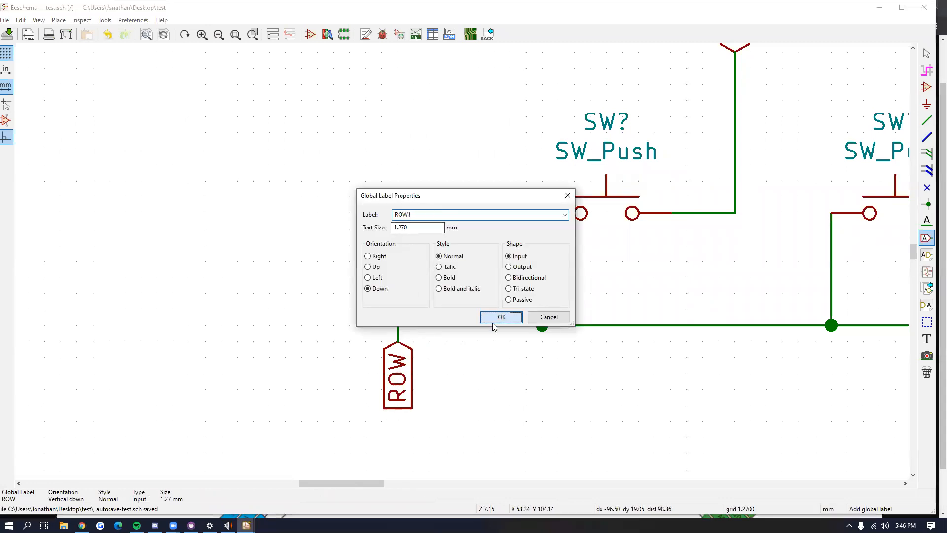
pyautogui.click(495, 317)
# Step: Place a matching global label ROW1 on pin 22 (PD5) of the ATmega32U4
pyautogui.scroll(-3, 493, 374)
pyautogui.keyDown('ctrl'); pyautogui.hscroll(8, 577, 251); pyautogui.keyUp('ctrl')
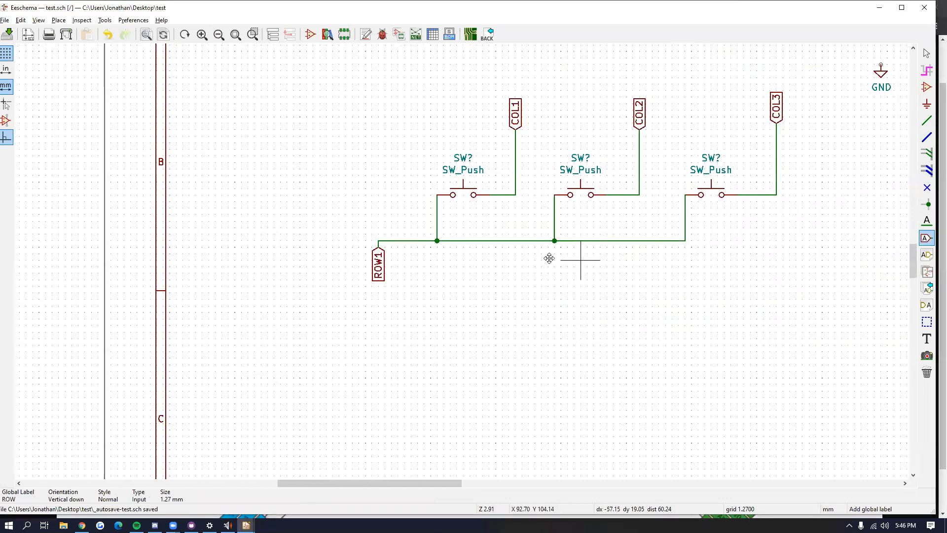
pyautogui.keyDown('ctrl'); pyautogui.hscroll(1, 658, 262); pyautogui.keyUp('ctrl')
pyautogui.scroll(3, 780, 218)
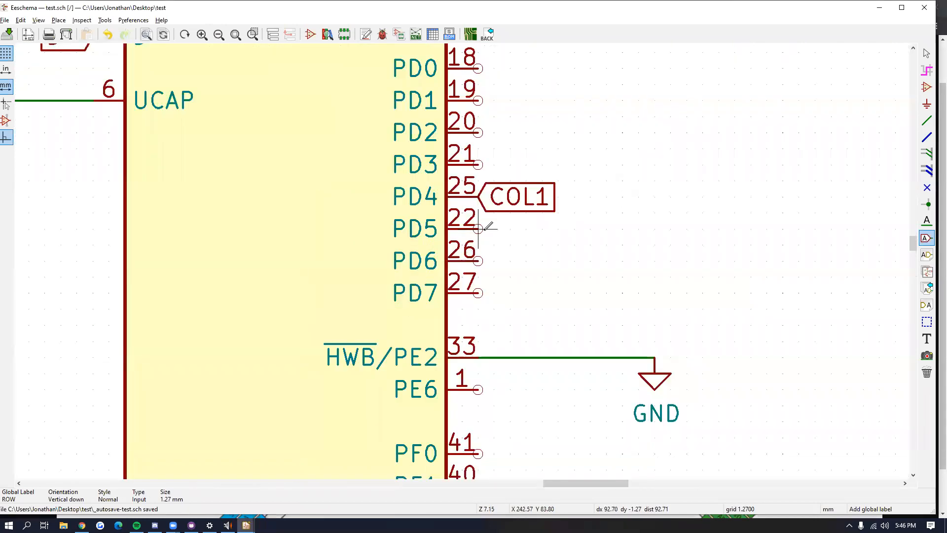
pyautogui.click(478, 228)
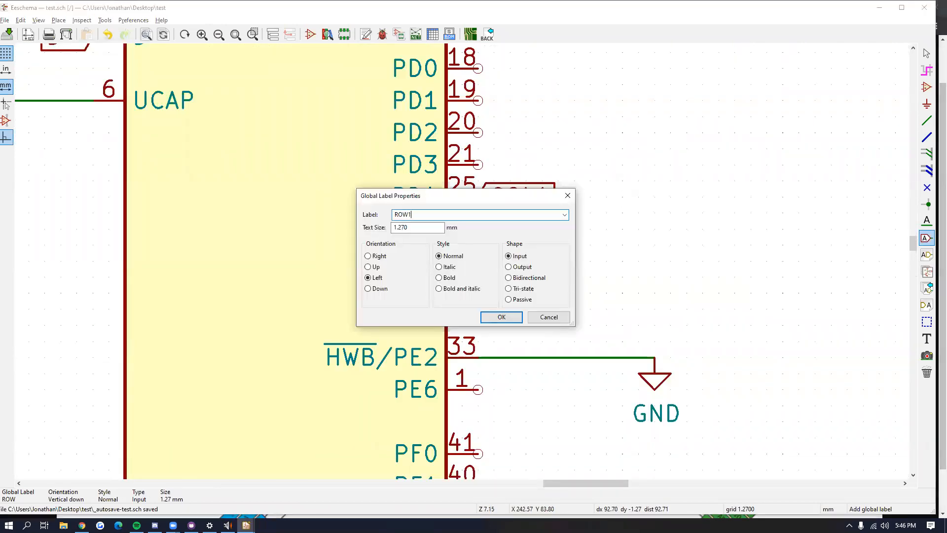
pyautogui.press('Return')
# Step: Place global labels COL2 on pin 26 (PD6) and COL3 on pin 27 (PD7) of the ATmega32U4
pyautogui.click(478, 262)
pyautogui.click(478, 261)
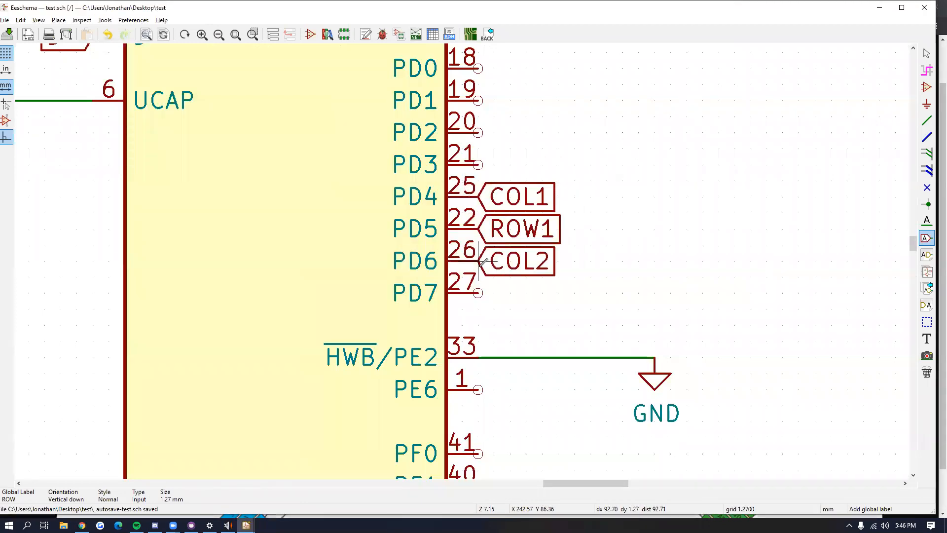
pyautogui.click(482, 291)
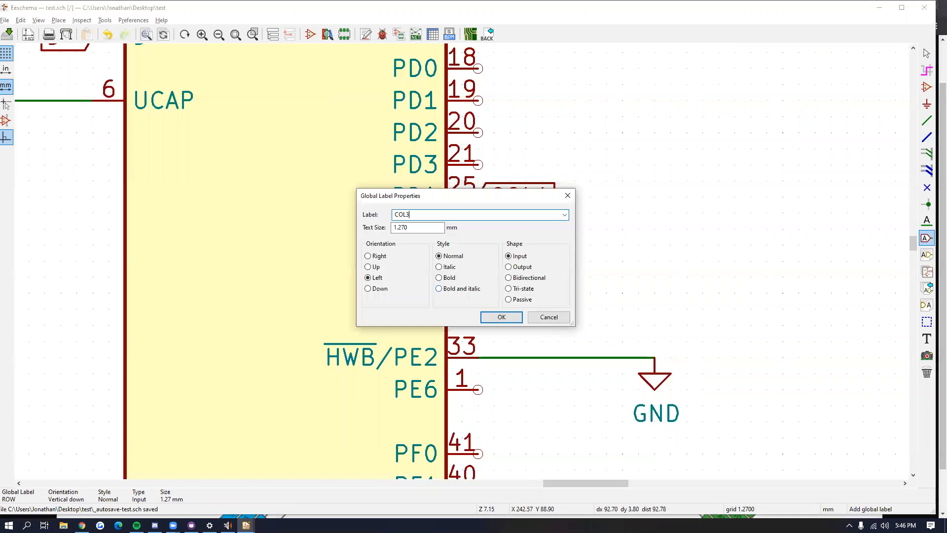
pyautogui.write('COL3')
pyautogui.press('Return')
pyautogui.click(478, 291)
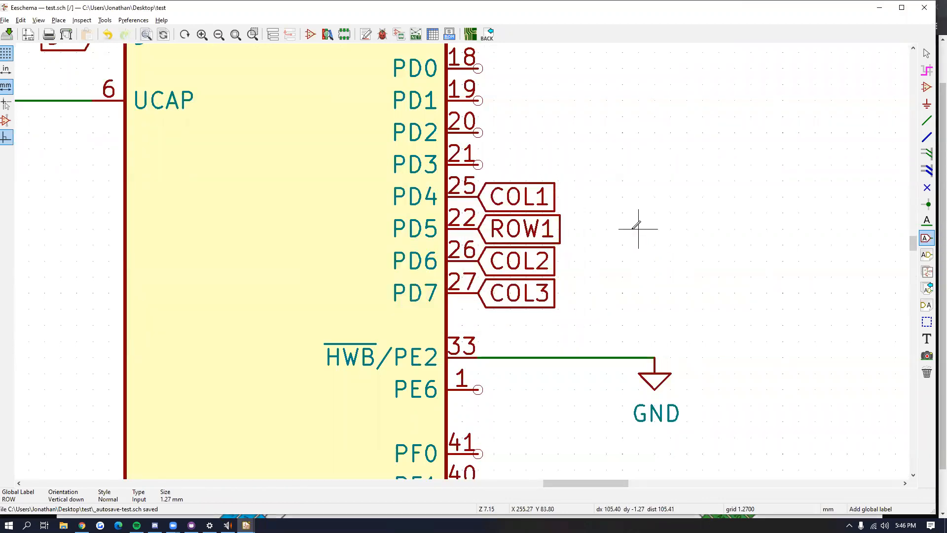
pyautogui.scroll(-4, 638, 228)
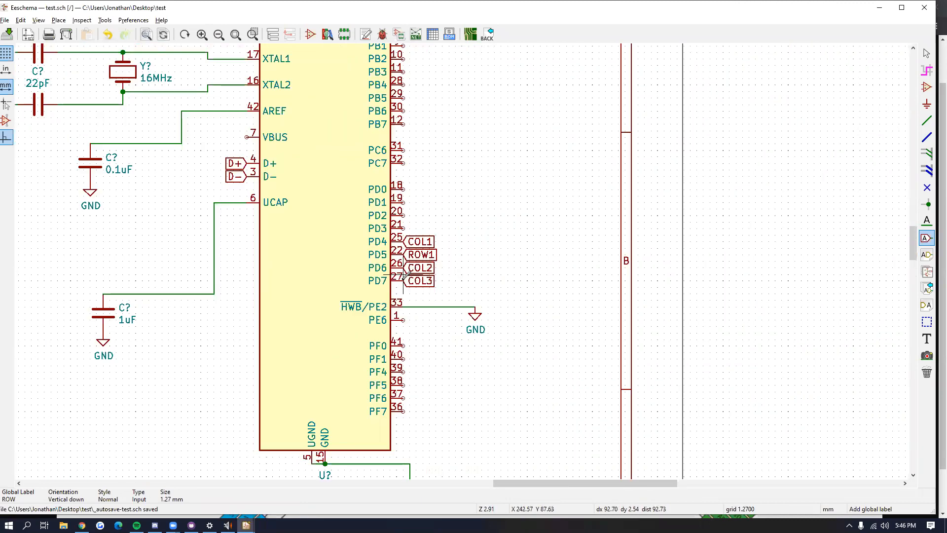
pyautogui.scroll(-3, 402, 277)
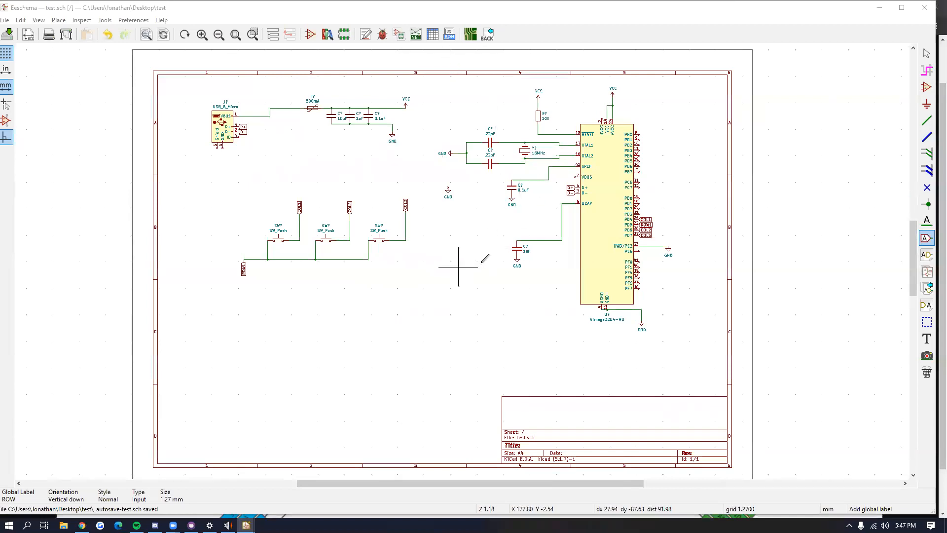
pyautogui.press('m')
pyautogui.click(426, 233)
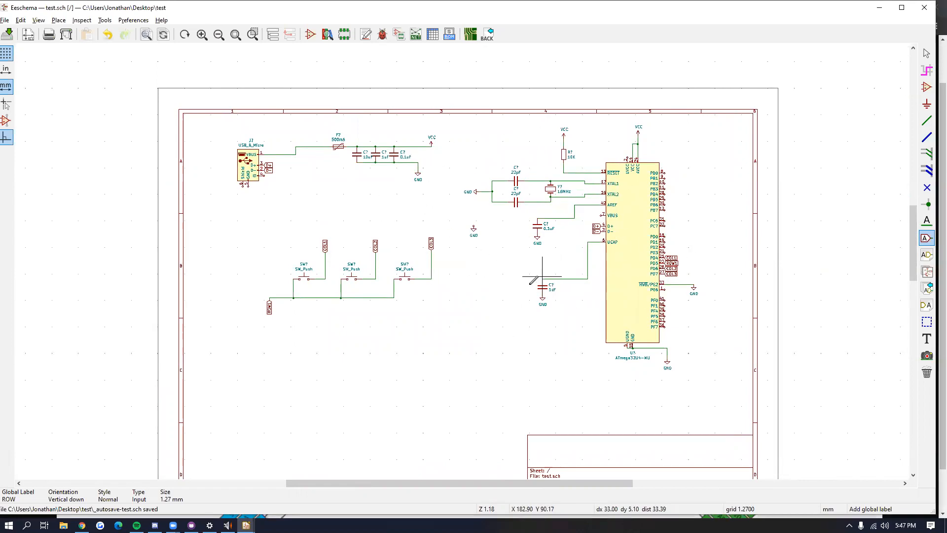
# Step: Switch to the KiCAD workshop presentation in Chrome and review the Symbol Libraries, Packages and schematic-to-PCB diagram slides
pyautogui.hotkey('alt', 'Tab')
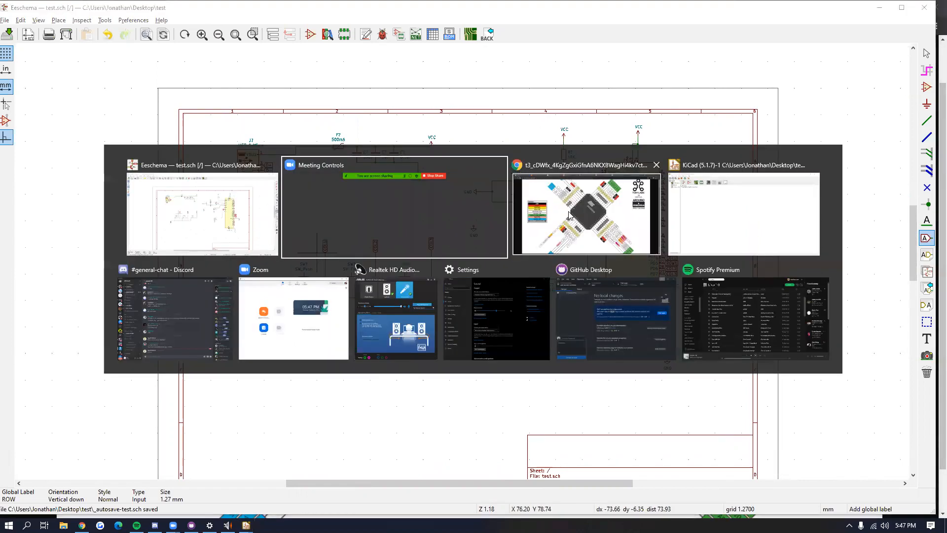
pyautogui.hotkey('alt', 'Tab')
pyautogui.click(254, 7)
pyautogui.scroll(-2, 61, 329)
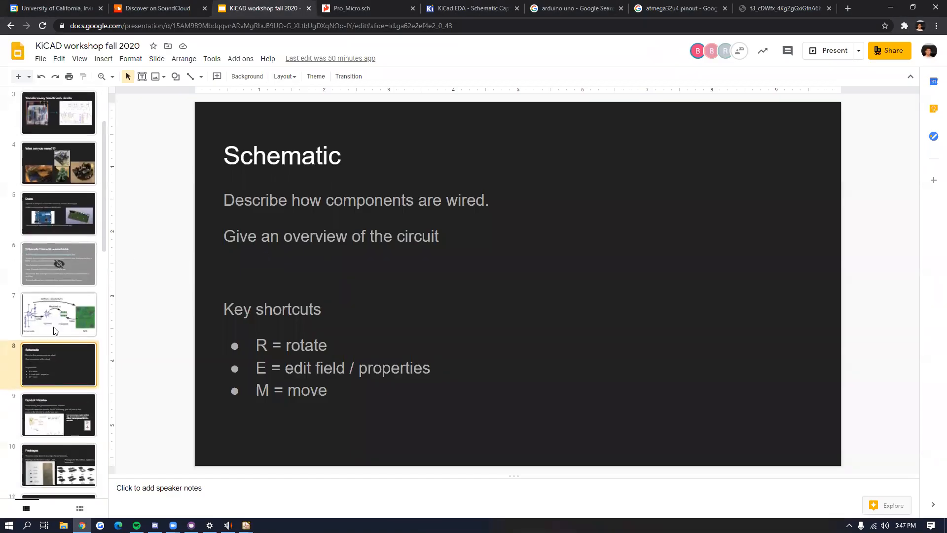
pyautogui.click(62, 397)
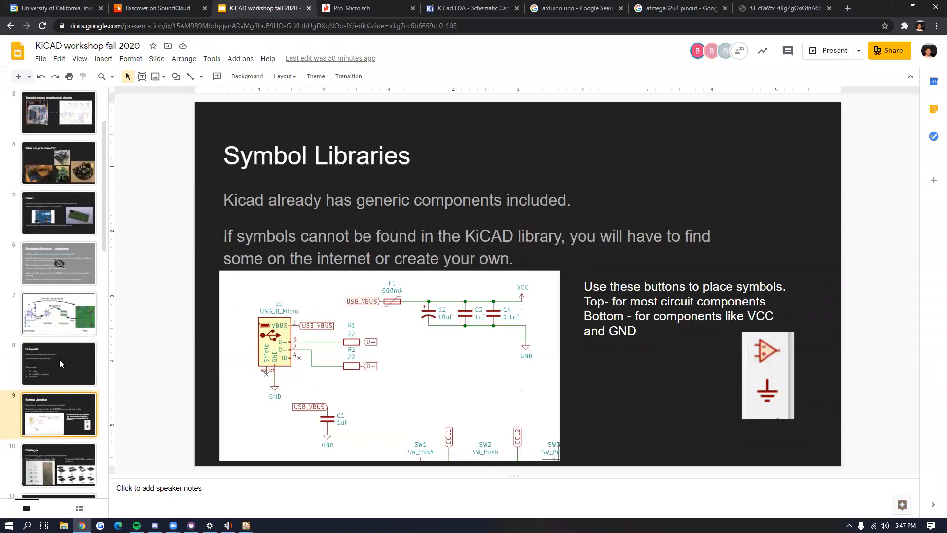
pyautogui.scroll(-2, 59, 359)
pyautogui.click(69, 384)
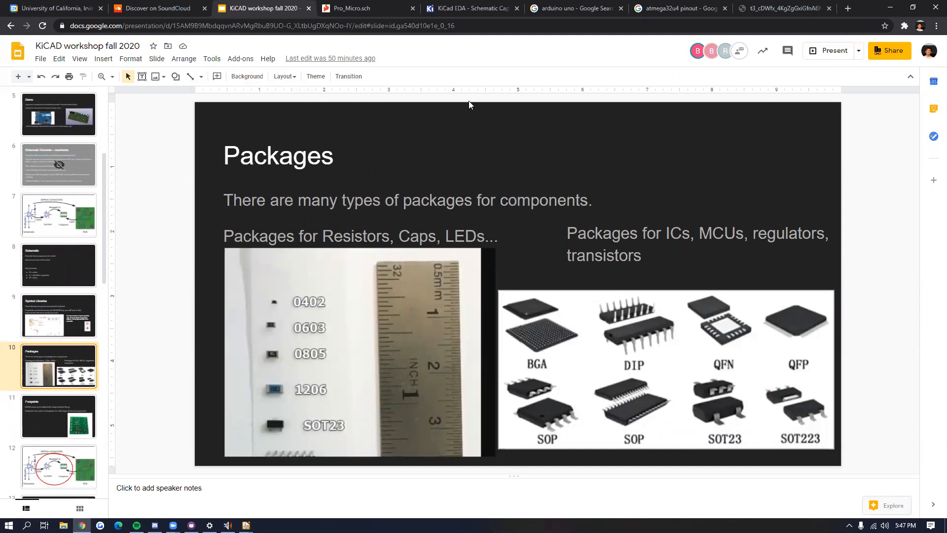
pyautogui.click(45, 229)
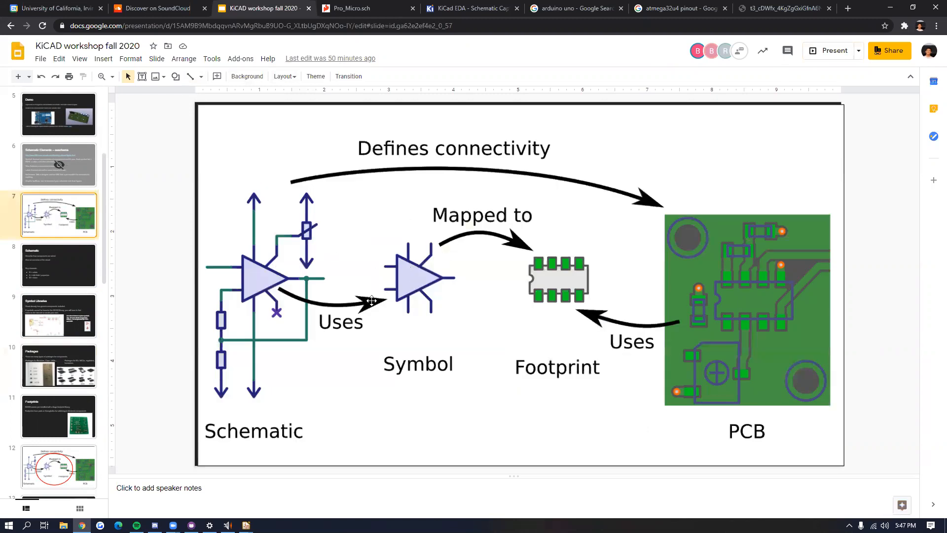
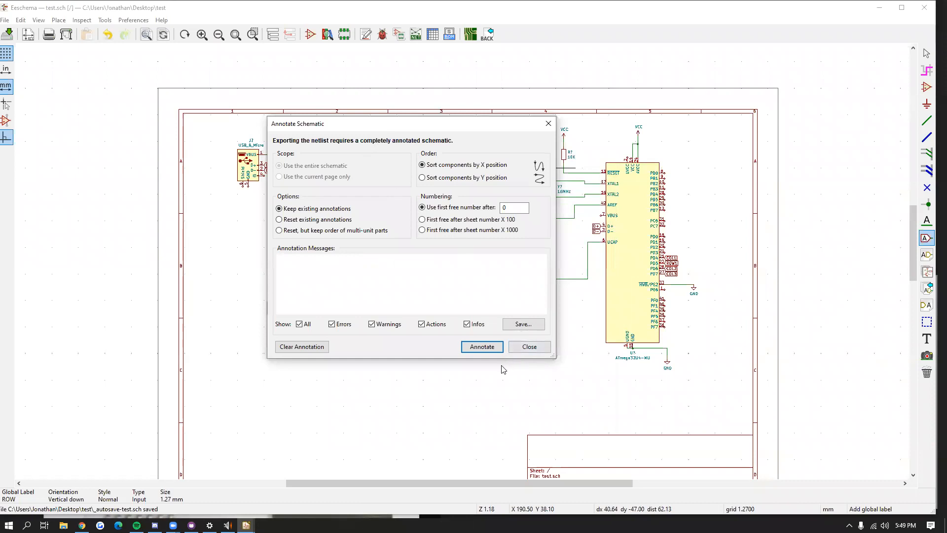
# Step: Annotate the entire schematic, keeping existing annotations, sorting by X position and using the first free number after 0
pyautogui.click(486, 349)
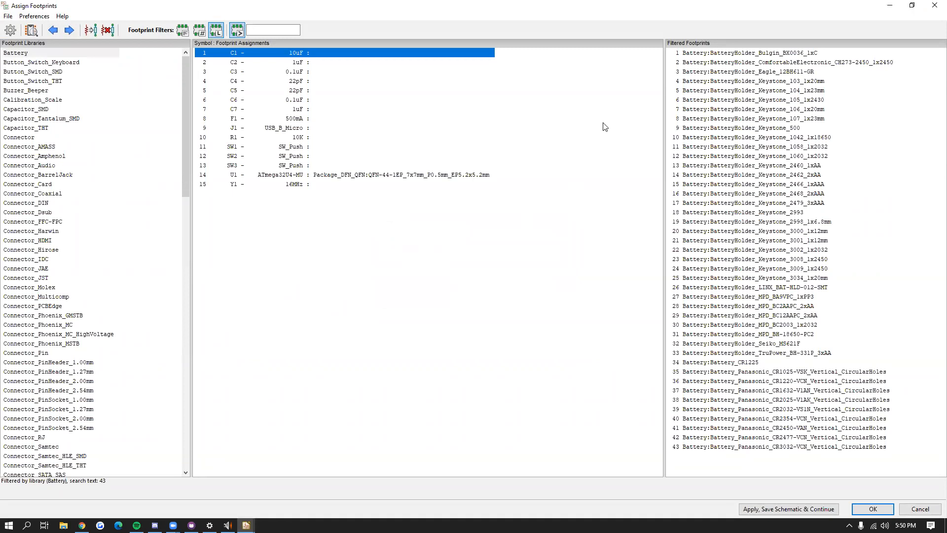
# Step: Examine the footprint assignments of capacitors C1 and C2, microcontroller U1 and crystal Y1, referring to the Packages slide for package types
pyautogui.hotkey('alt', 'Tab')
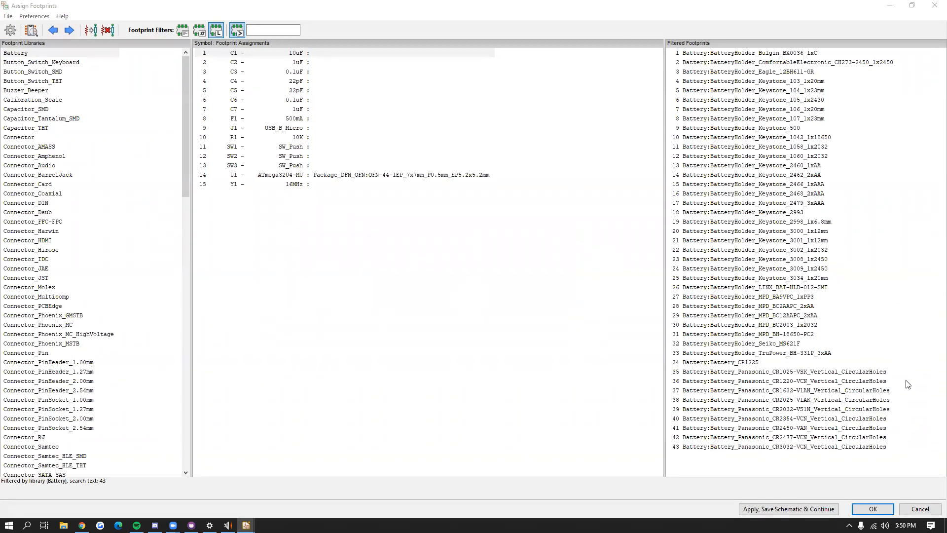
pyautogui.click(301, 63)
pyautogui.click(276, 53)
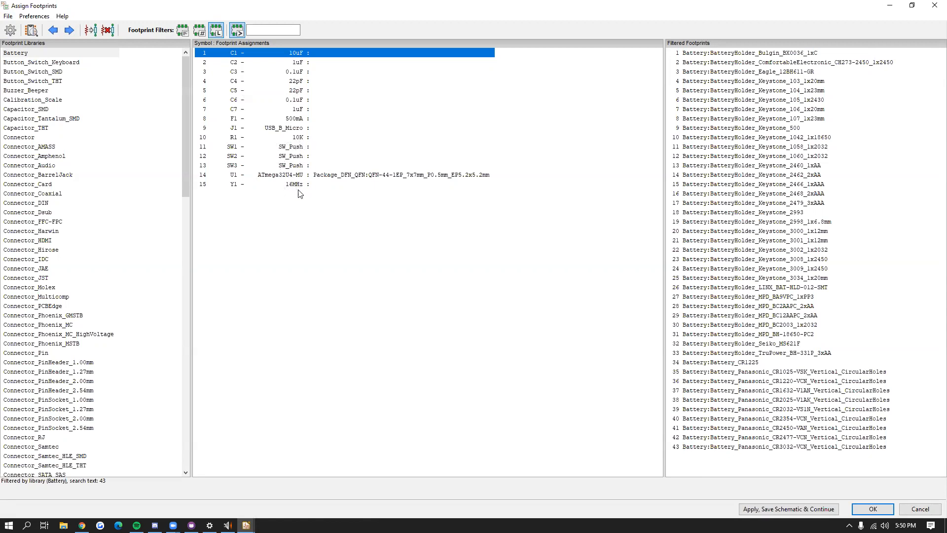
pyautogui.click(325, 178)
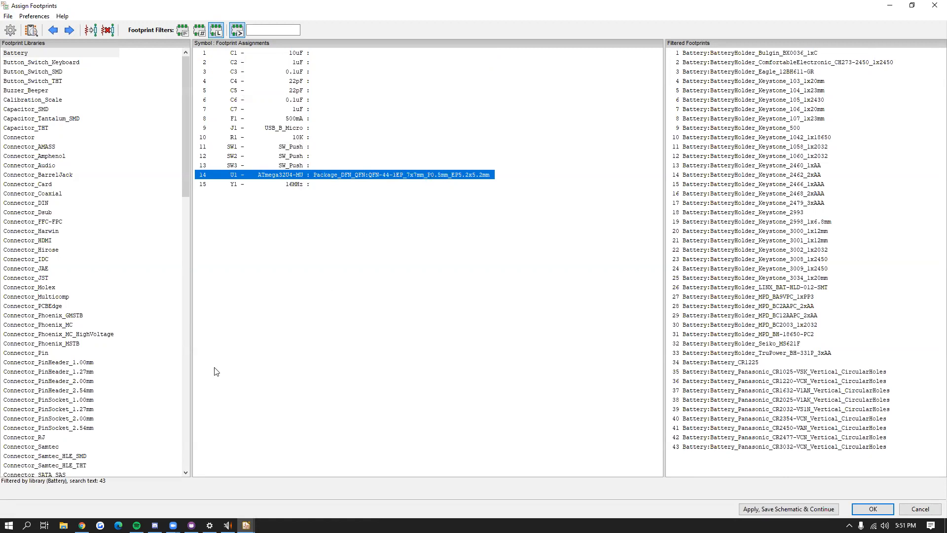
pyautogui.press('alt')
pyautogui.click(246, 525)
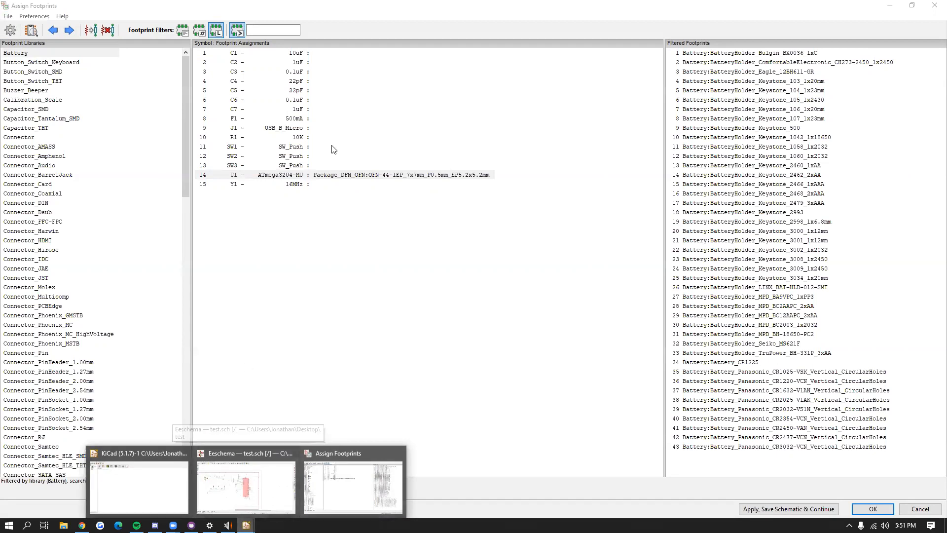
pyautogui.click(302, 63)
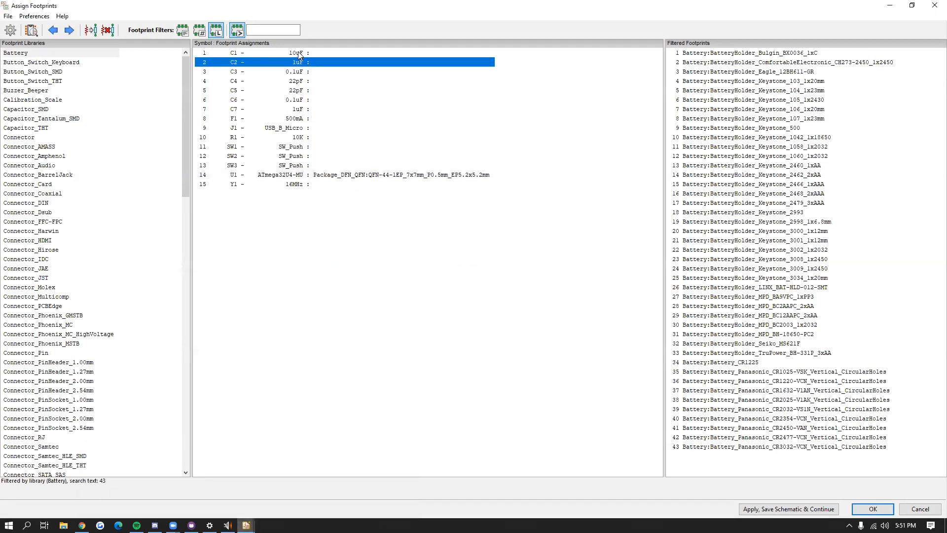
pyautogui.click(300, 54)
pyautogui.click(304, 64)
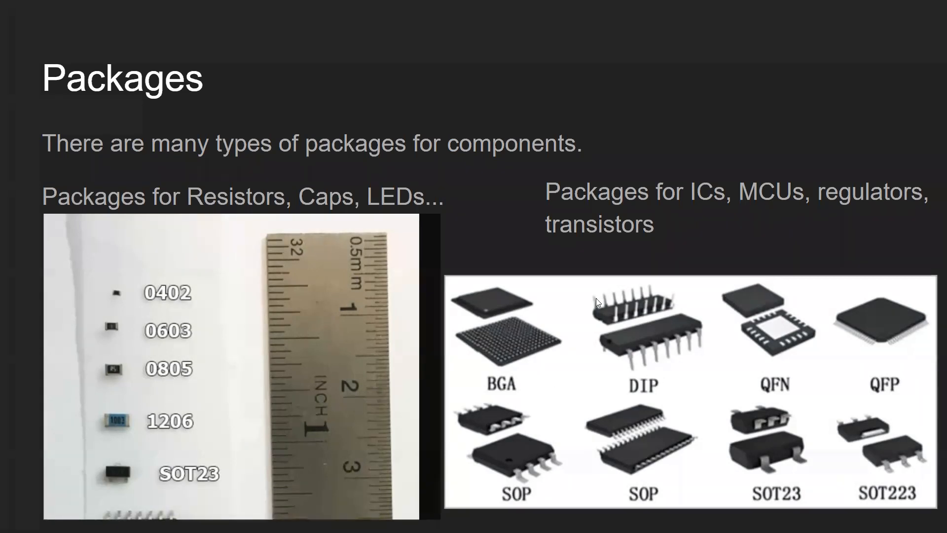
pyautogui.hotkey('alt', 'Tab')
pyautogui.click(465, 177)
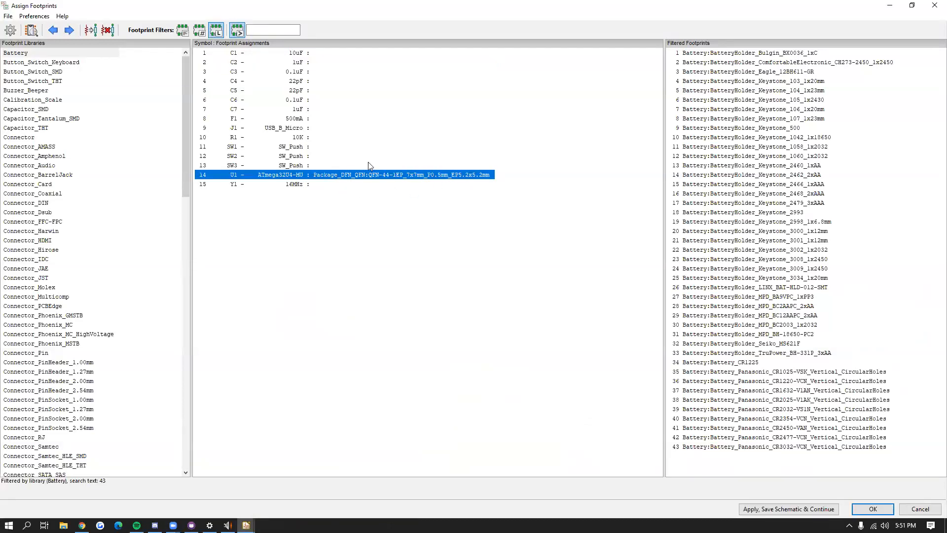
pyautogui.click(299, 185)
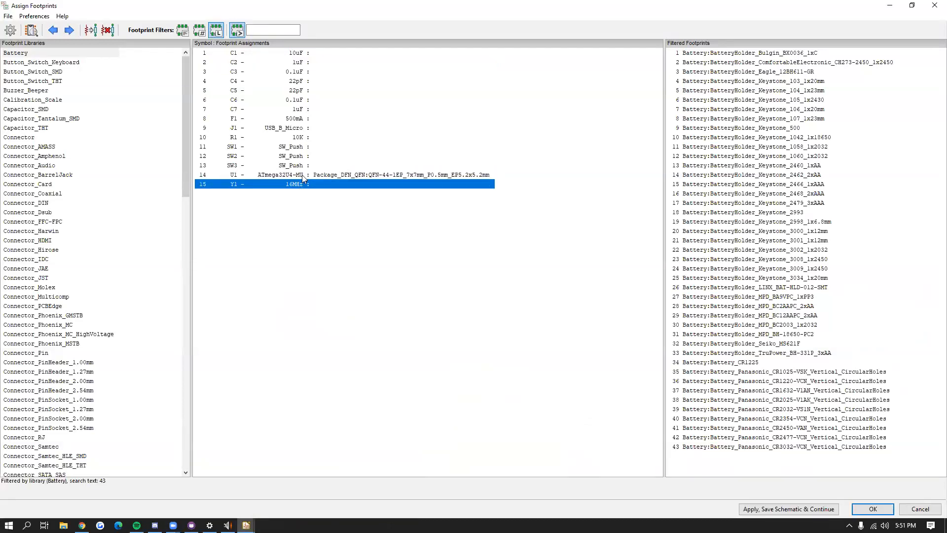
# Step: Select the 10uF capacitor C1 for footprint assignment and filter the available footprints by the Capacitor_THT library
pyautogui.click(299, 55)
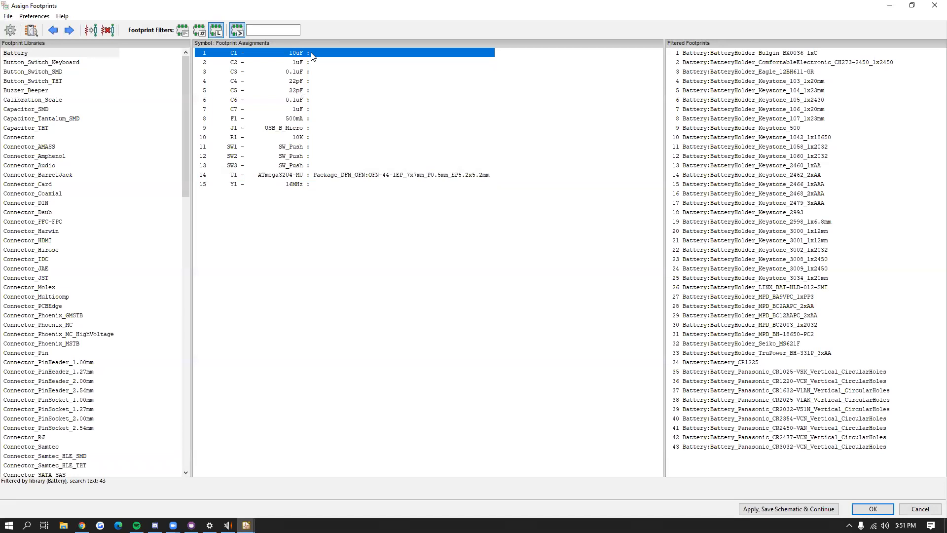
pyautogui.scroll(-3, 189, 114)
pyautogui.scroll(3, 189, 113)
pyautogui.scroll(-1, 45, 128)
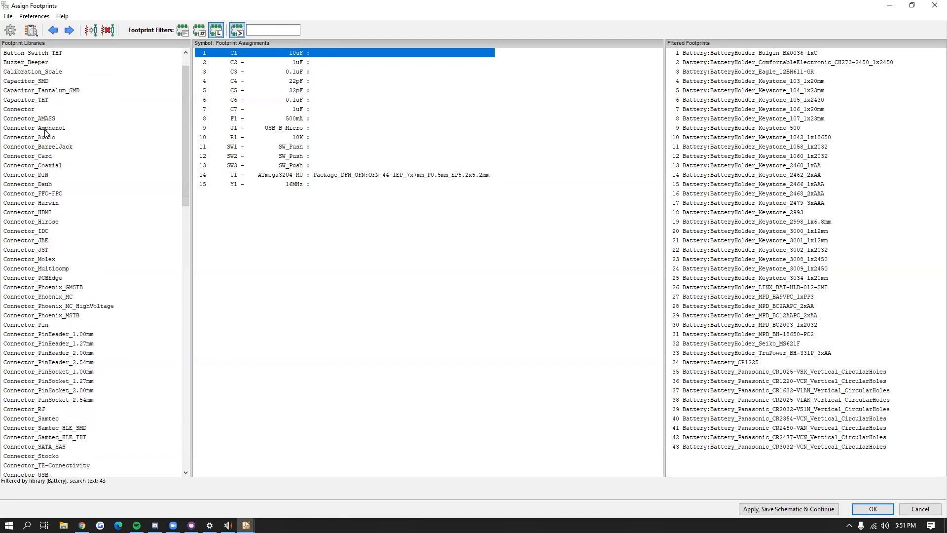
pyautogui.scroll(-1, 67, 133)
pyautogui.scroll(2, 59, 140)
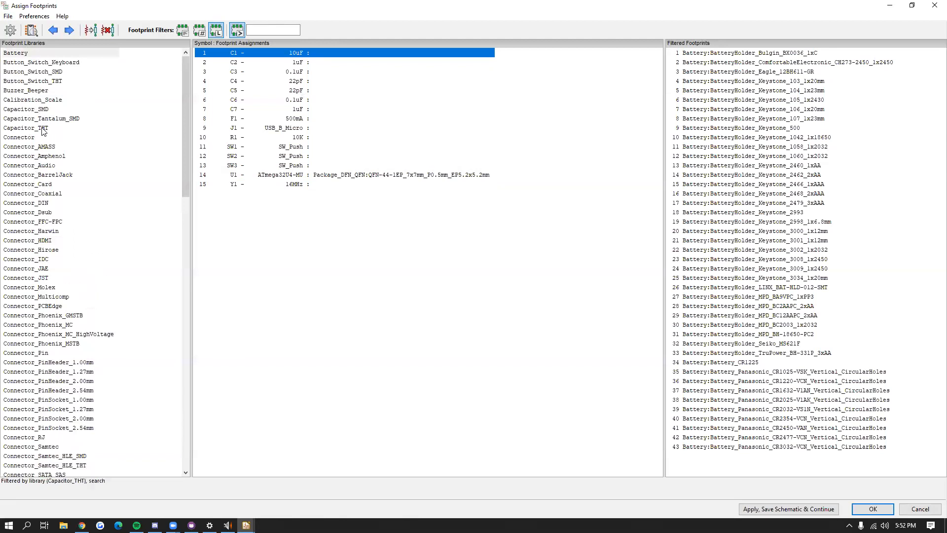
pyautogui.click(43, 129)
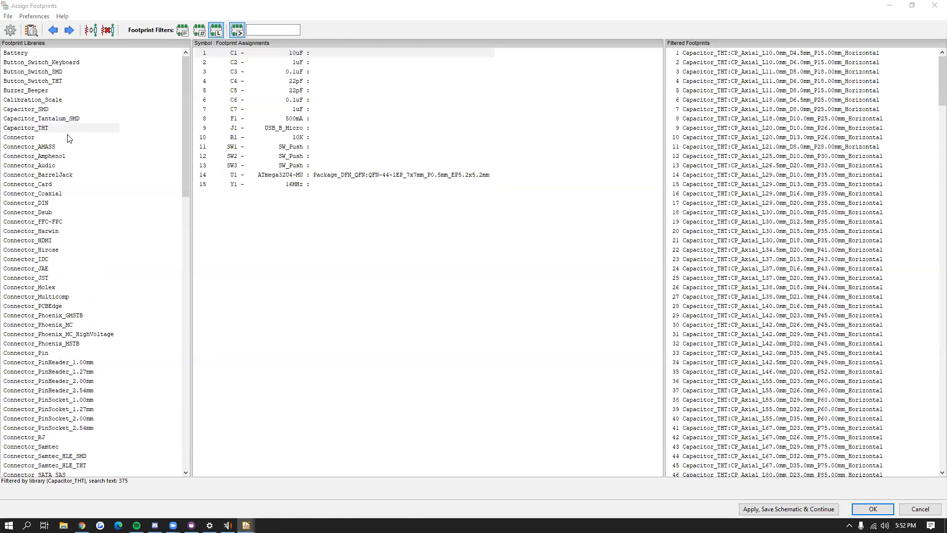
# Step: Preview the CP_Axial_L11.0mm_D6.0mm_P18.00mm_Horizontal through-hole capacitor footprint in 2D and as a tilted 3D model, closing both views
pyautogui.click(795, 81)
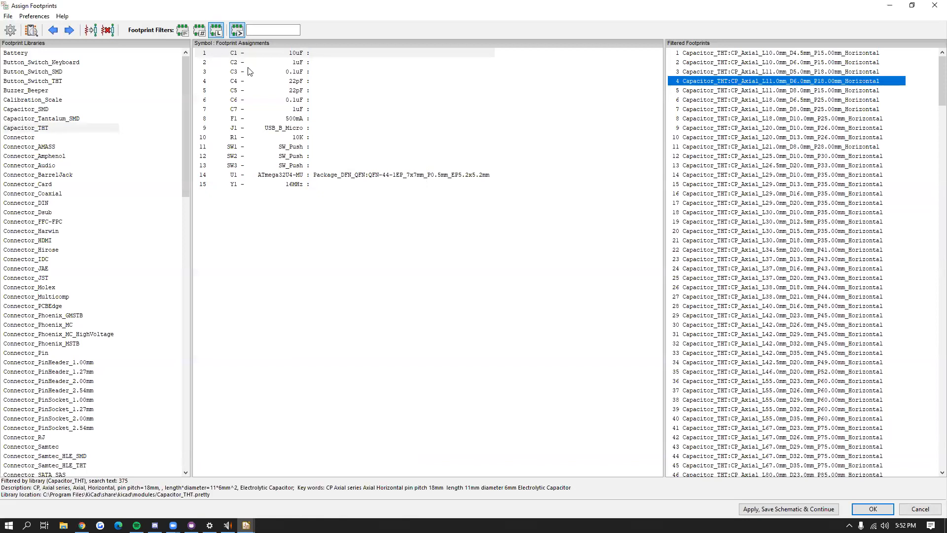
pyautogui.click(31, 30)
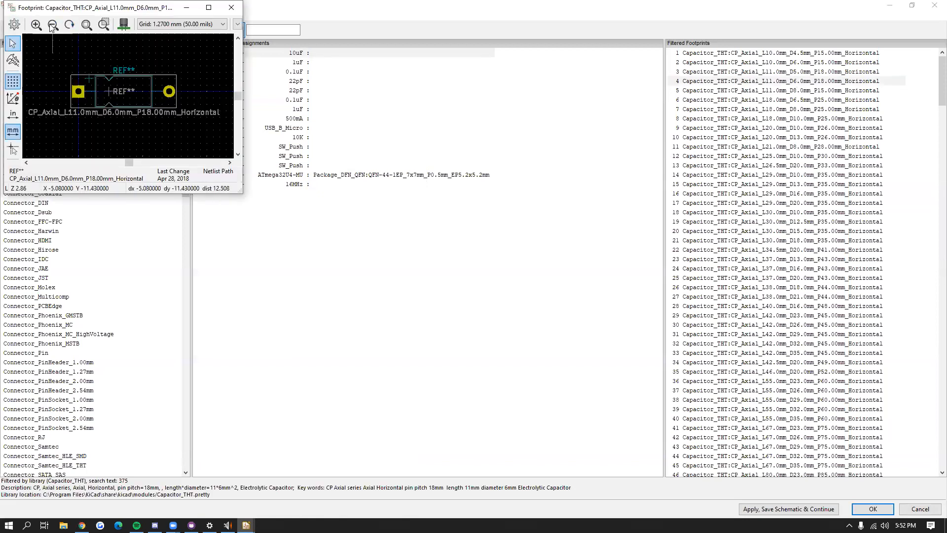
pyautogui.click(124, 24)
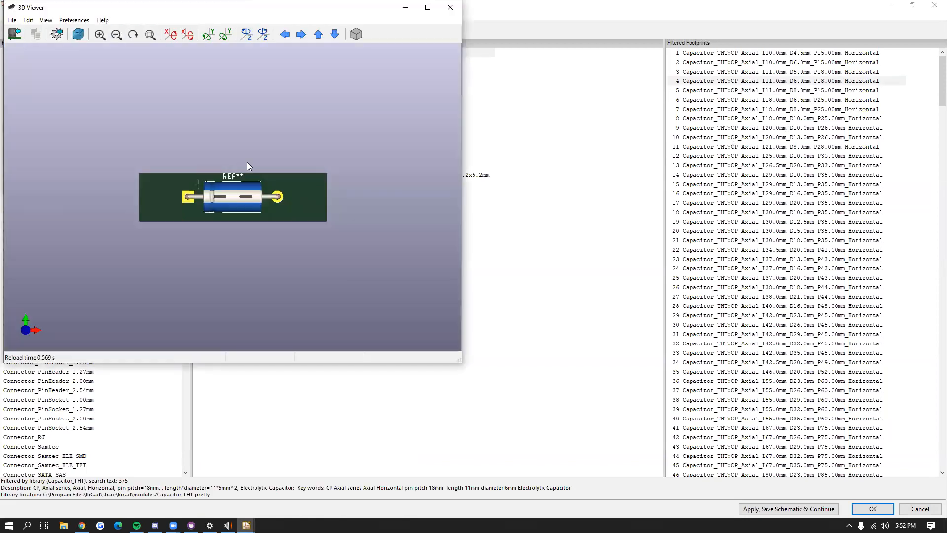
pyautogui.moveTo(246, 162); pyautogui.dragTo(289, 202)
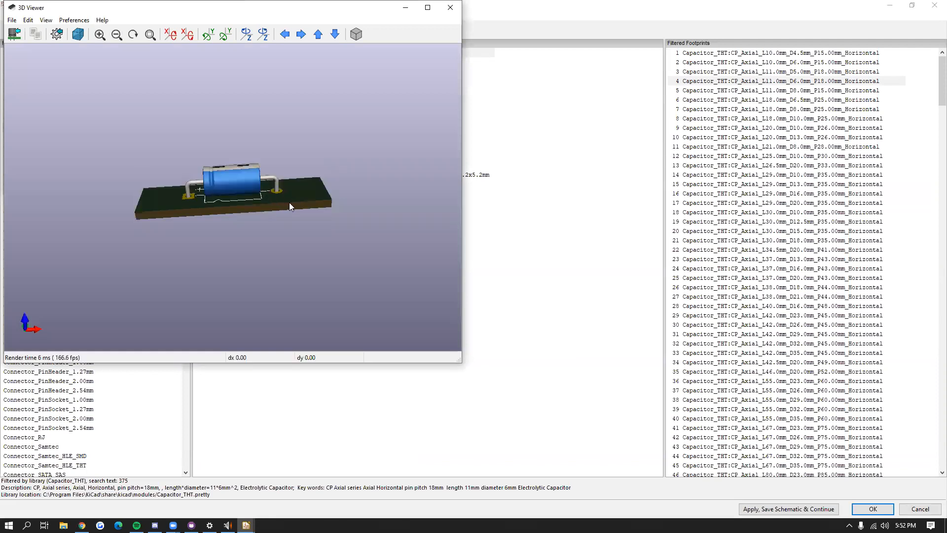
pyautogui.moveTo(157, 11); pyautogui.dragTo(188, 135)
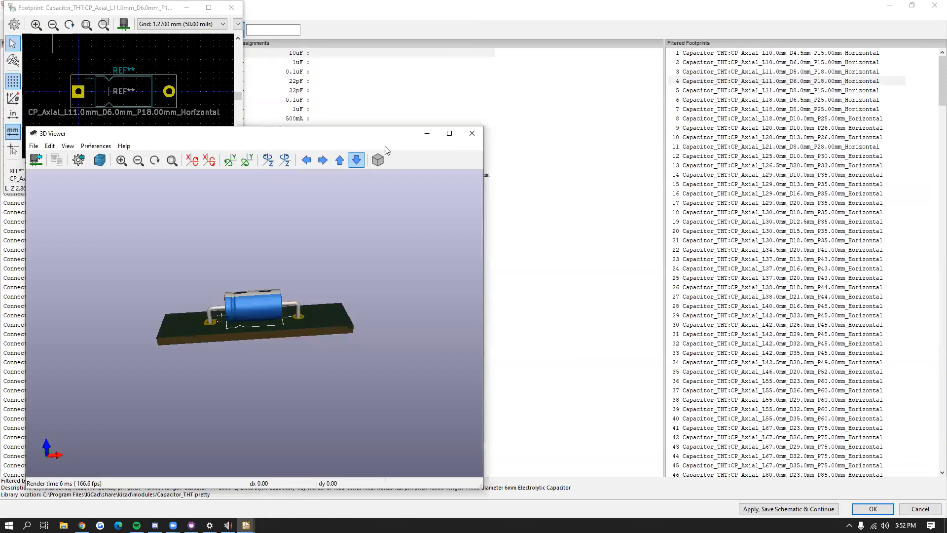
pyautogui.click(480, 131)
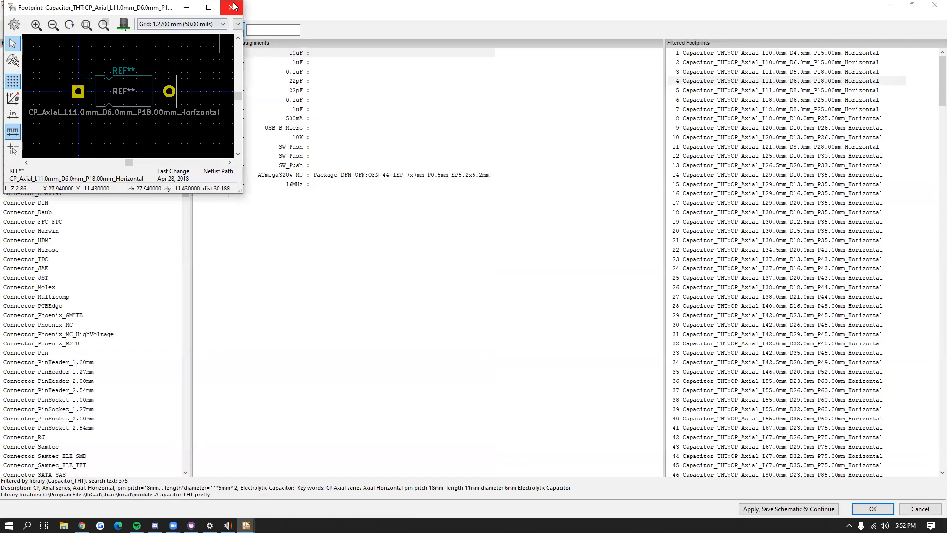
pyautogui.click(231, 7)
# Step: Filter the footprints by the Capacitor_SMD library and look through its available capacitor packages
pyautogui.click(60, 109)
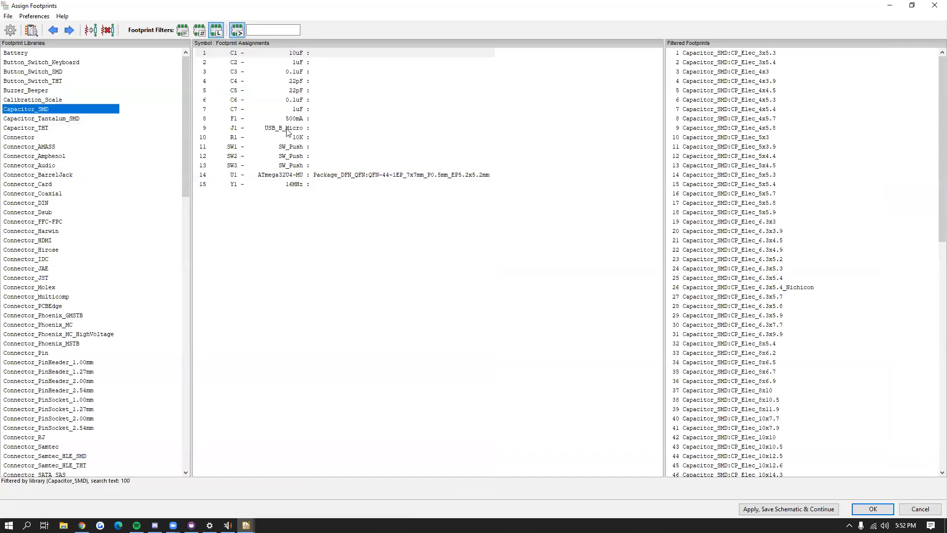
pyautogui.click(737, 109)
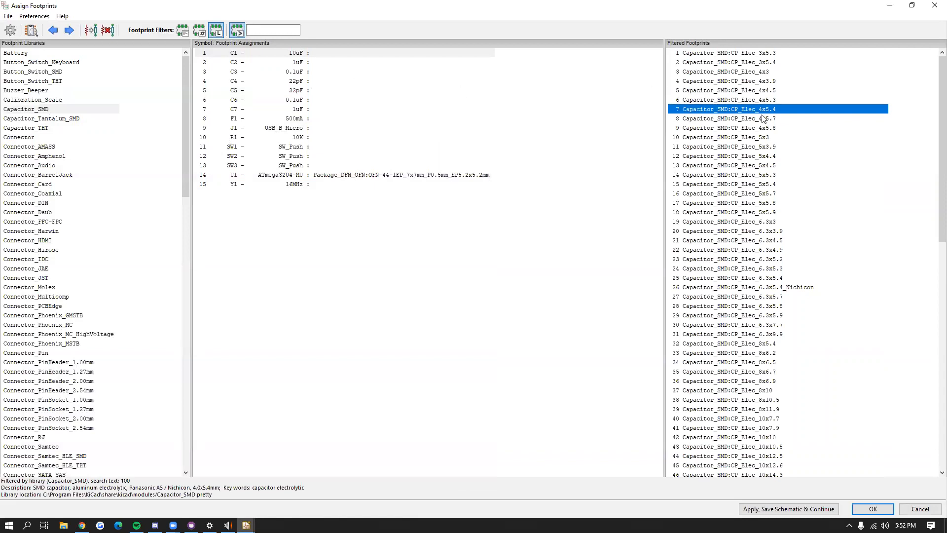
pyautogui.click(26, 110)
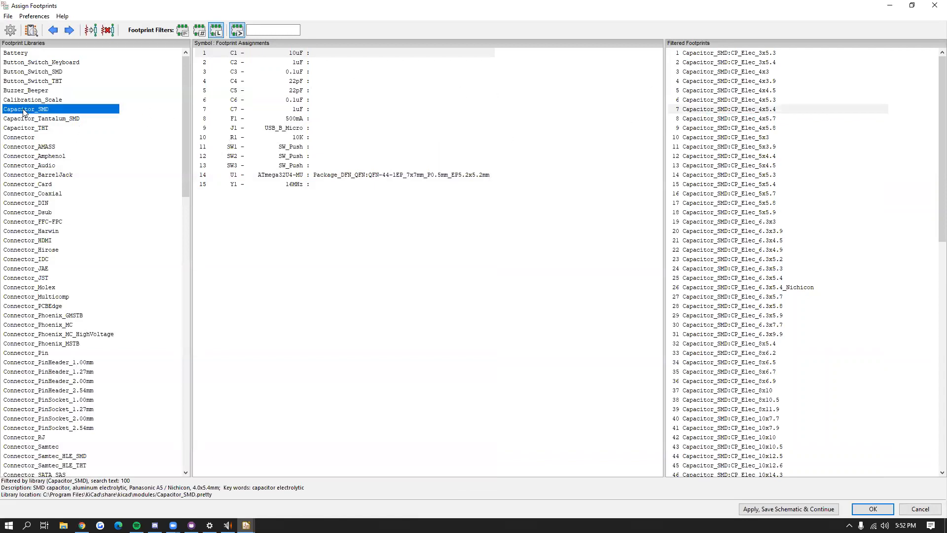
pyautogui.scroll(-18, 717, 119)
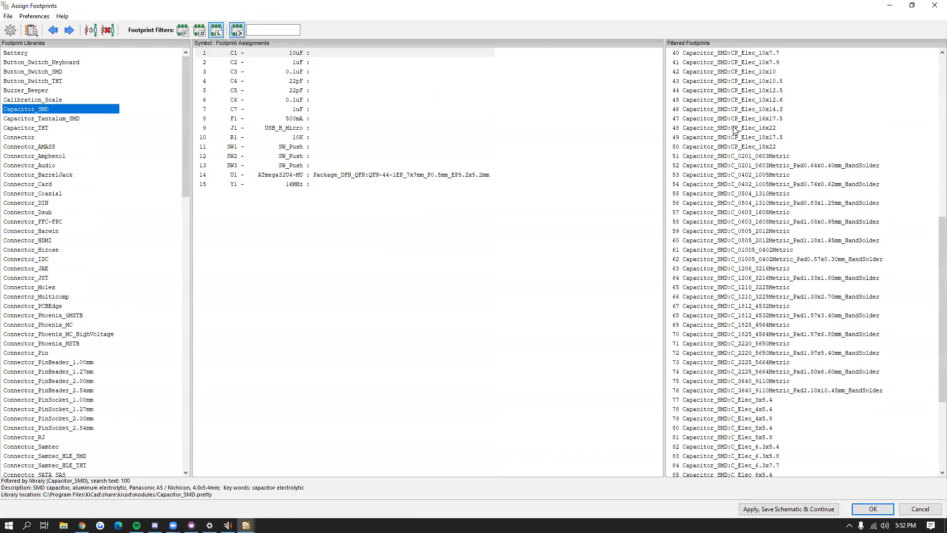
pyautogui.scroll(12, 732, 128)
pyautogui.scroll(6, 732, 127)
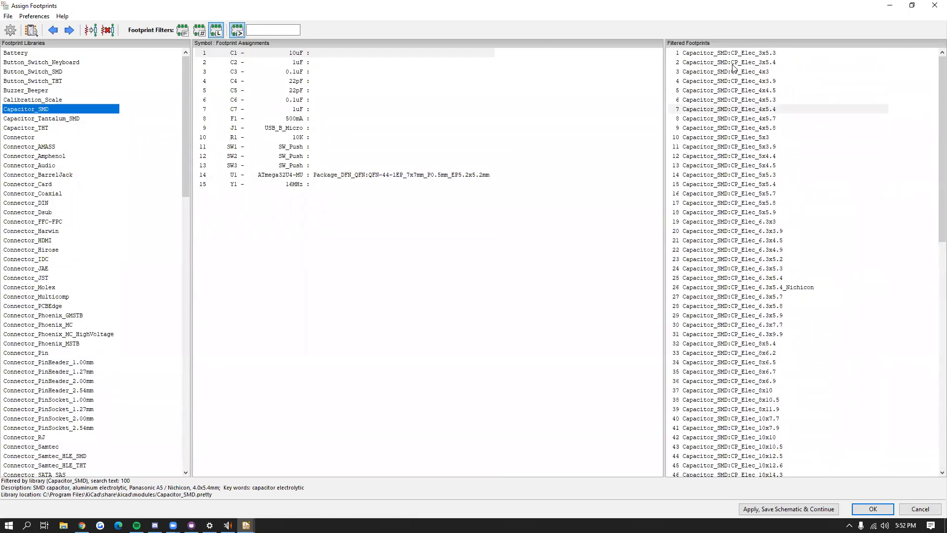
# Step: Preview the Capacitor_SMD footprint CP_Elec_4x5.4 in 2D, rotate its 3D model to inspect the pads, and close both views
pyautogui.click(725, 109)
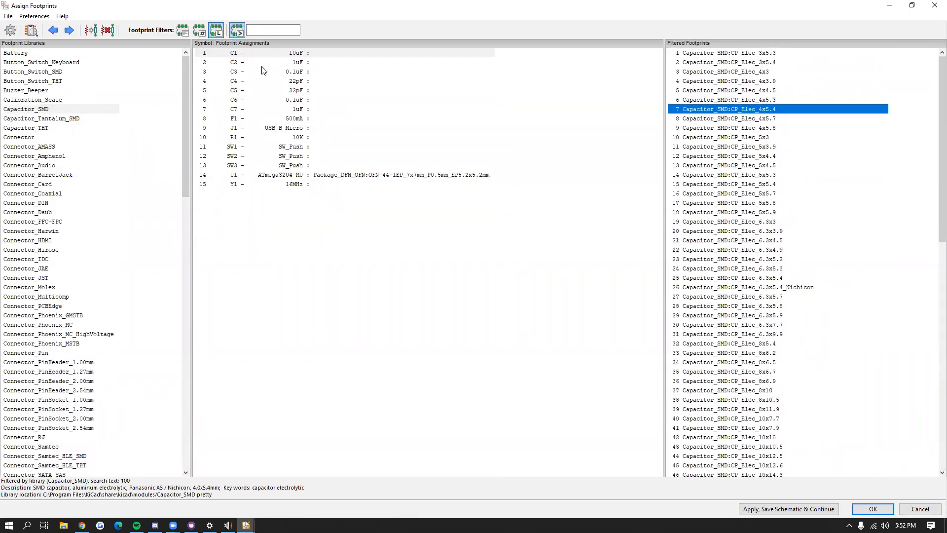
pyautogui.click(30, 31)
pyautogui.moveTo(104, 7); pyautogui.dragTo(260, 107)
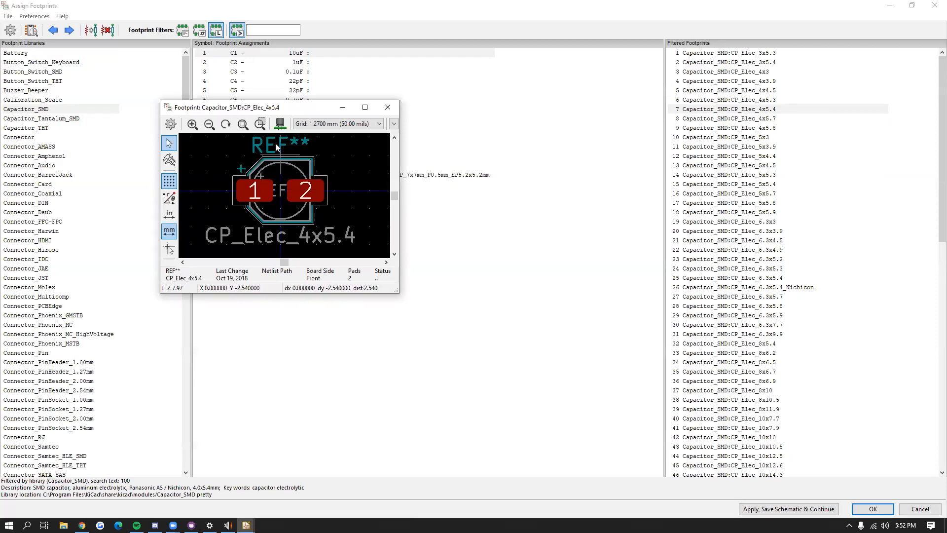
pyautogui.click(280, 126)
pyautogui.click(281, 125)
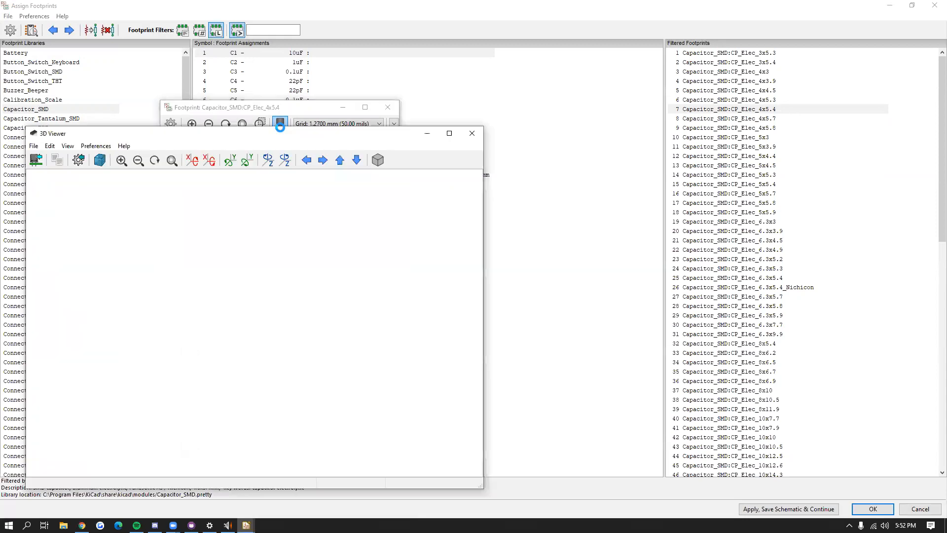
pyautogui.moveTo(590, 272); pyautogui.dragTo(600, 292)
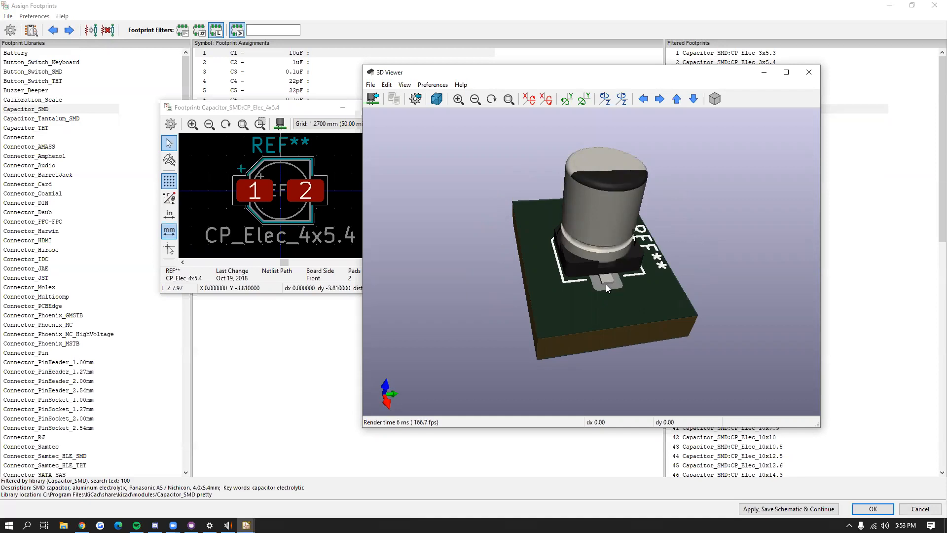
pyautogui.moveTo(611, 279); pyautogui.dragTo(653, 200)
pyautogui.moveTo(582, 212); pyautogui.dragTo(691, 163)
pyautogui.moveTo(587, 257); pyautogui.dragTo(763, 133)
pyautogui.click(809, 72)
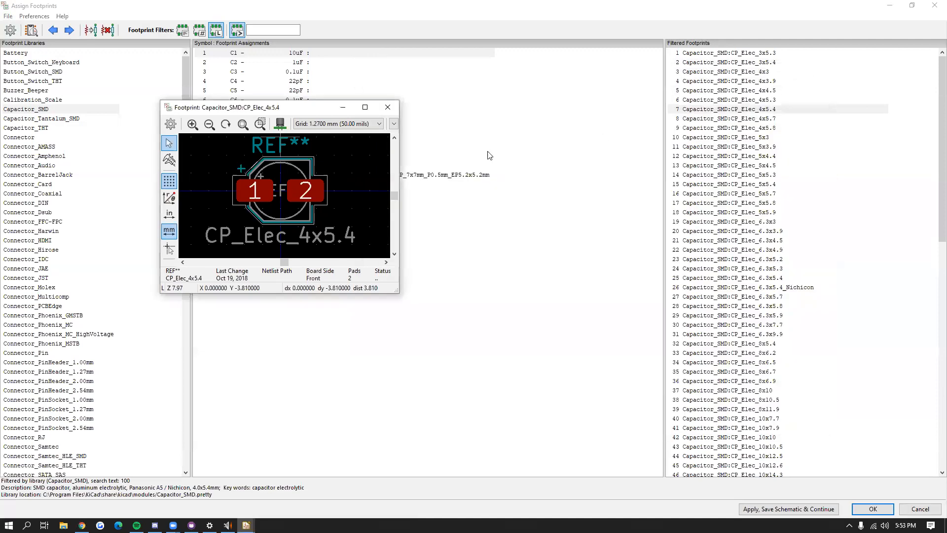
pyautogui.click(386, 108)
# Step: Select the 1uF capacitor C2, filter the footprints by Capacitor_THT and look through the axial options
pyautogui.click(298, 62)
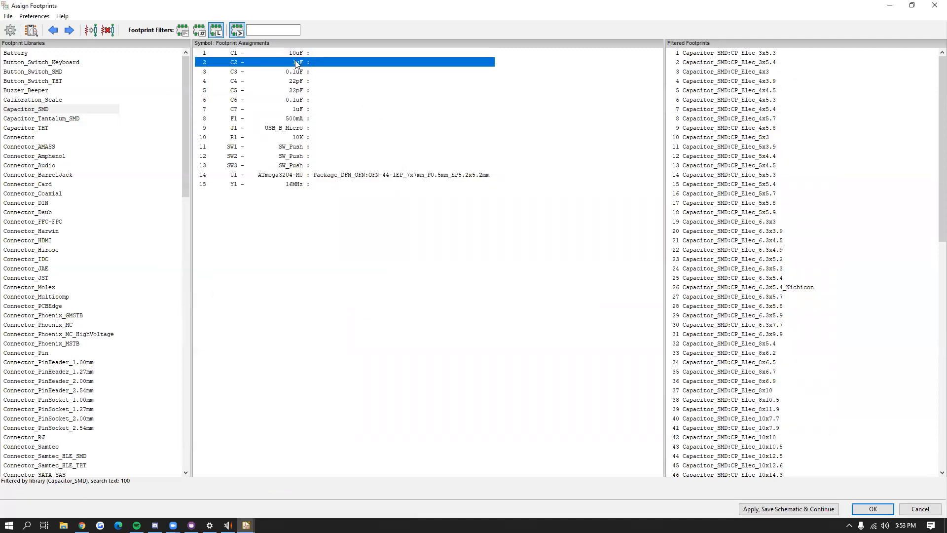
pyautogui.click(295, 100)
pyautogui.click(304, 59)
pyautogui.click(46, 129)
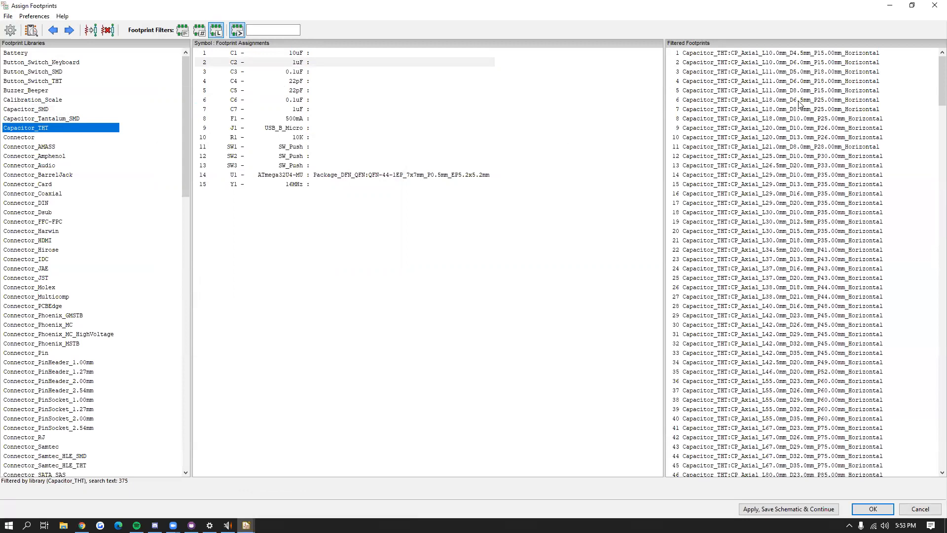
pyautogui.scroll(-15, 789, 148)
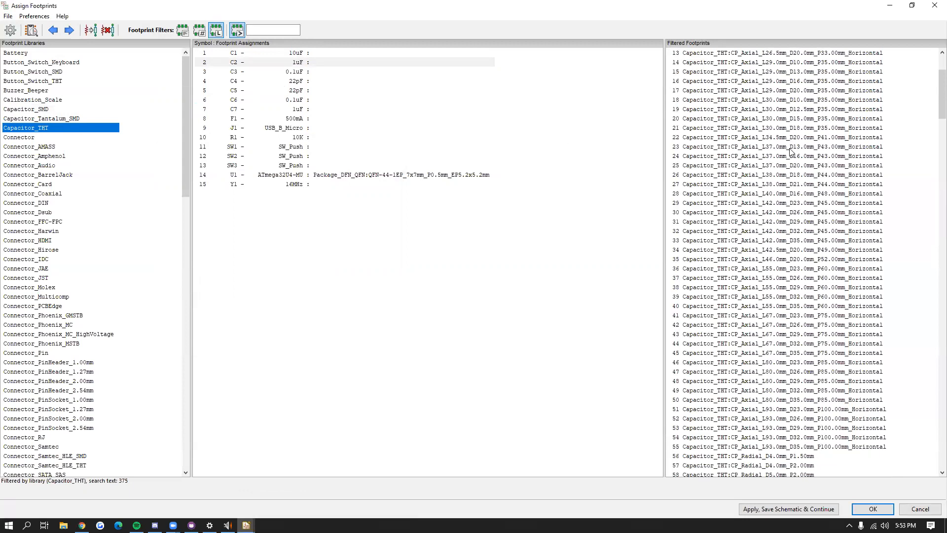
pyautogui.scroll(8, 782, 150)
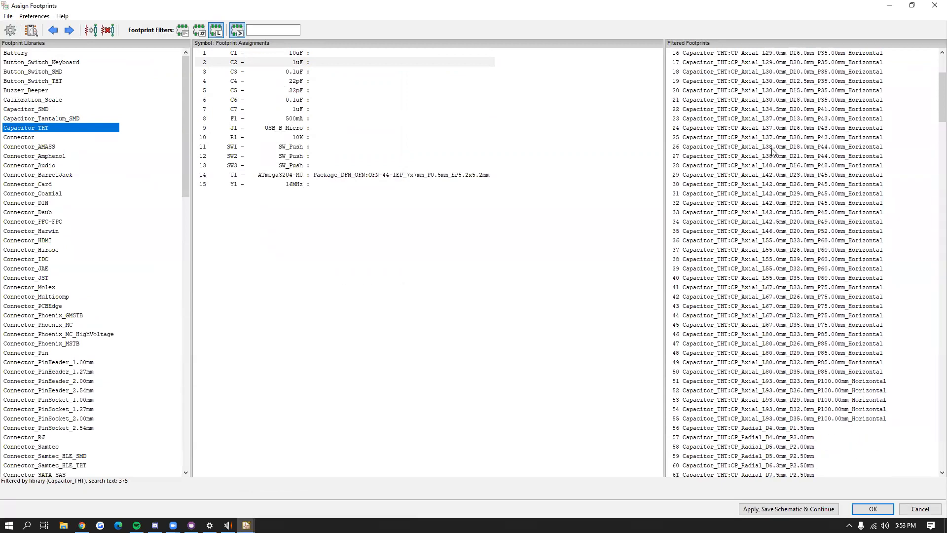
pyautogui.scroll(7, 777, 153)
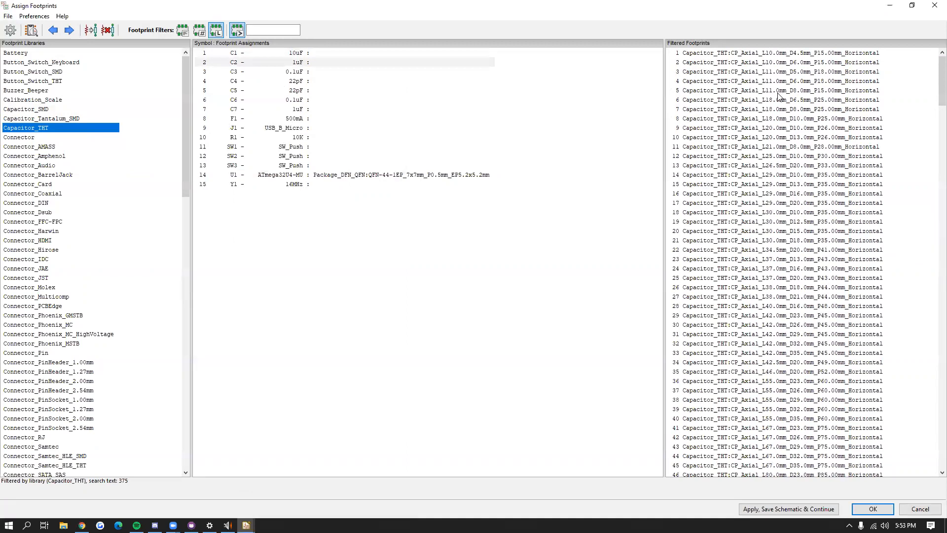
# Step: Look through the axial through-hole footprints for the 10uF capacitor C1 and preview CP_Axial_L11.0mm_D8.0mm_P15.00mm_Horizontal
pyautogui.click(305, 53)
pyautogui.scroll(-8, 810, 139)
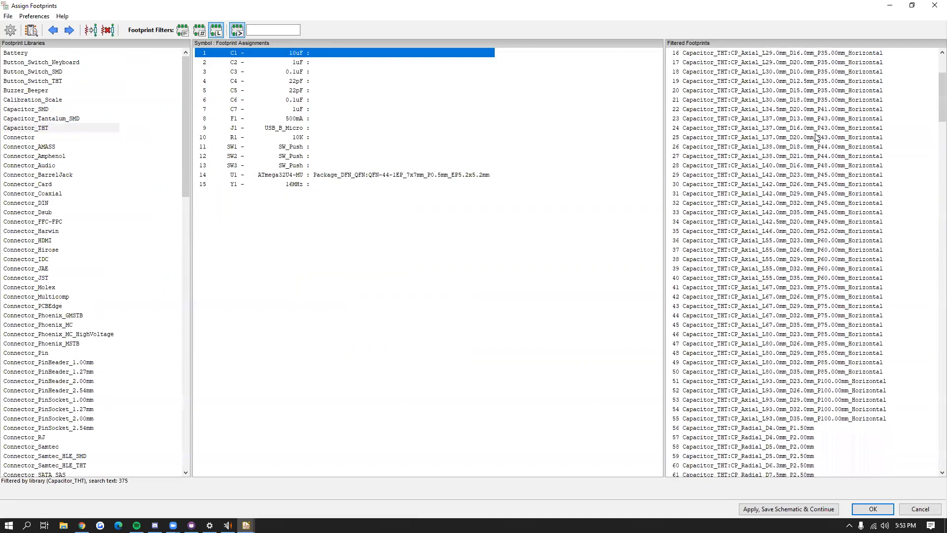
pyautogui.scroll(-1, 810, 139)
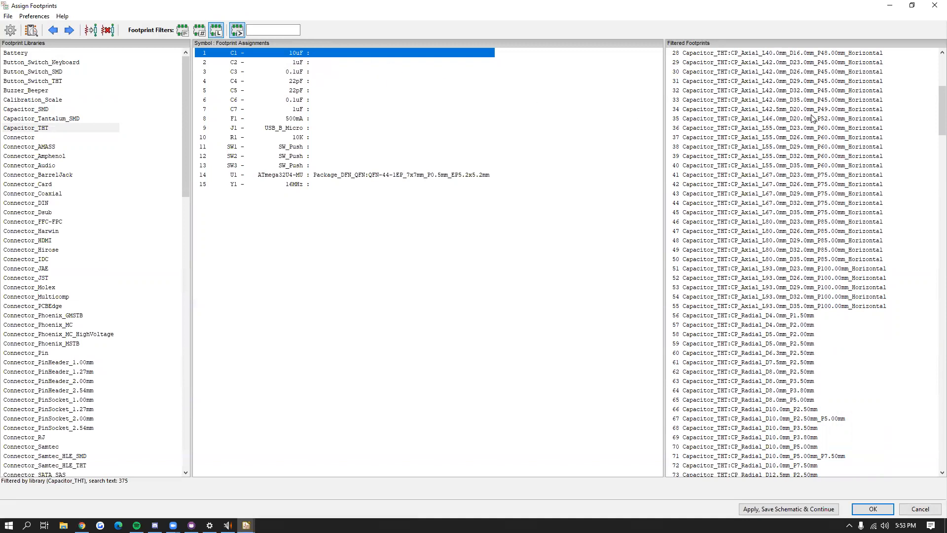
pyautogui.scroll(2, 796, 119)
pyautogui.scroll(7, 796, 119)
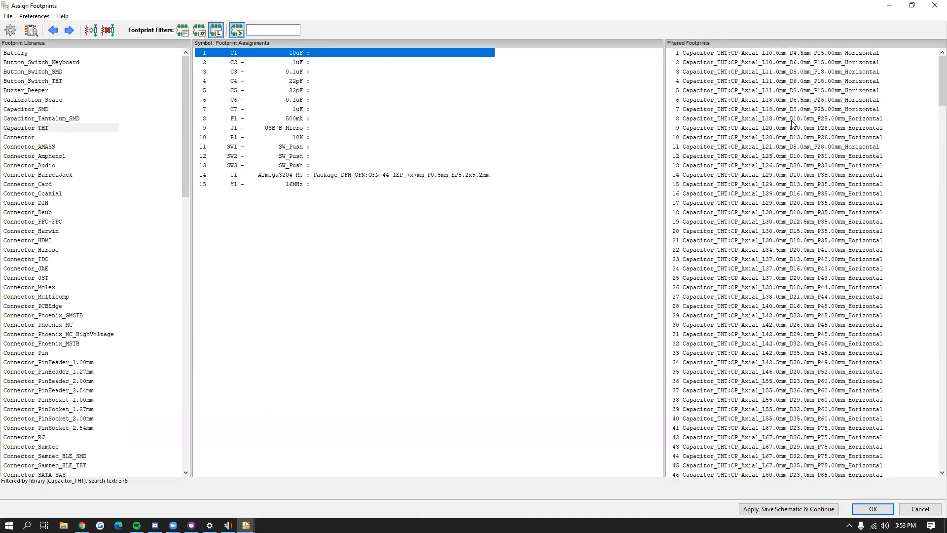
pyautogui.click(758, 155)
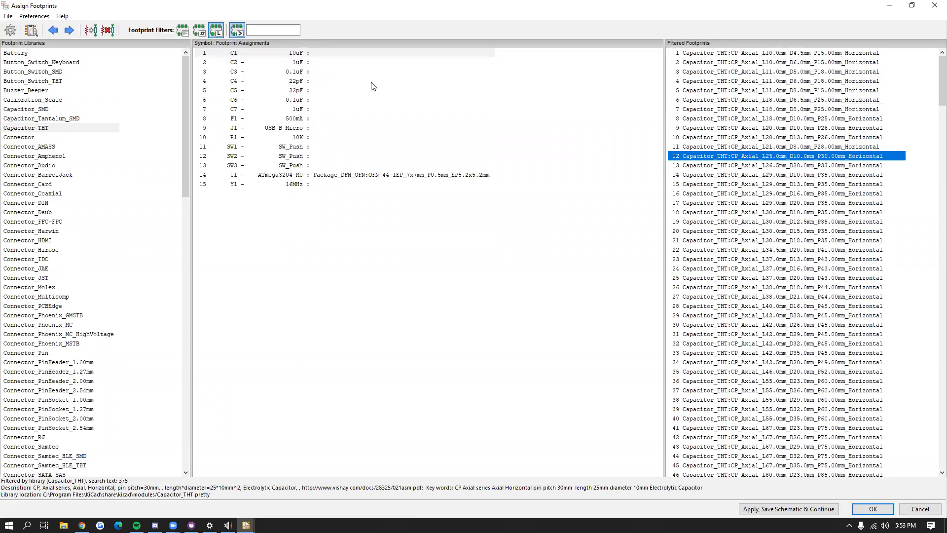
pyautogui.click(536, 122)
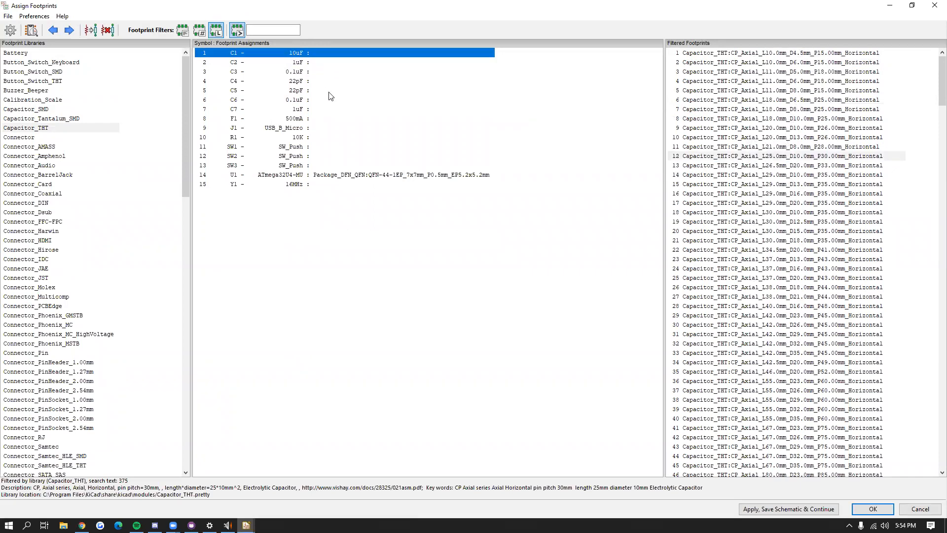
pyautogui.click(767, 136)
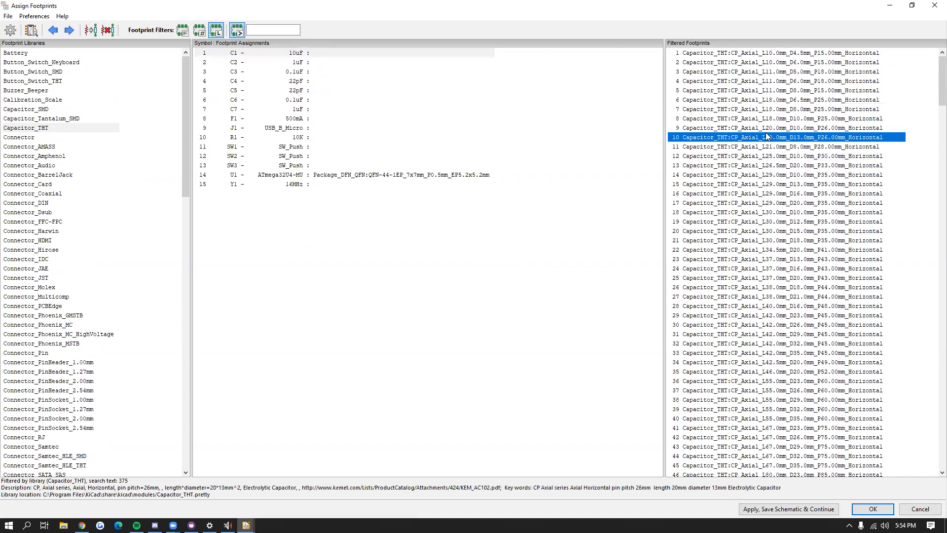
pyautogui.click(759, 91)
pyautogui.click(31, 30)
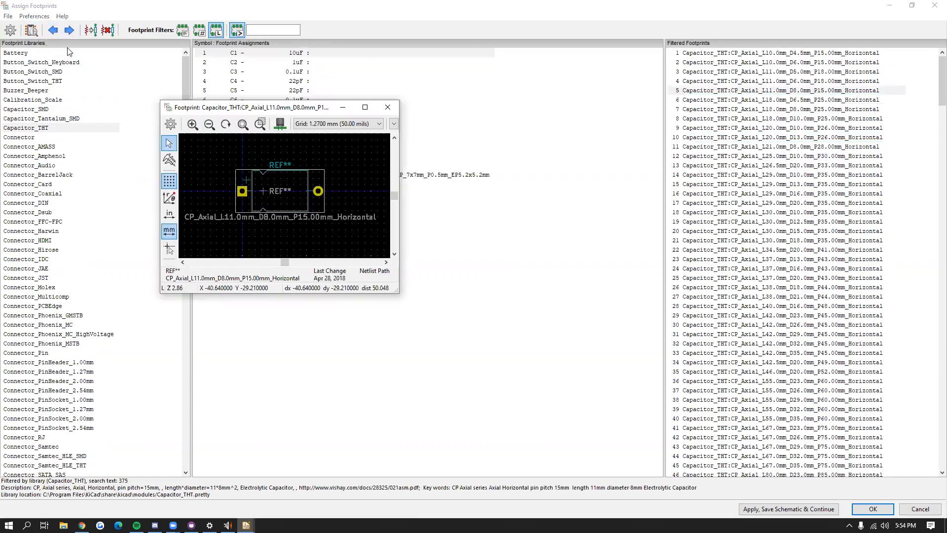
pyautogui.click(387, 107)
# Step: Find the radial footprints in the Capacitor_THT library and preview CP_Radial_D8.0mm_P3.50mm
pyautogui.click(783, 231)
pyautogui.scroll(-12, 774, 231)
pyautogui.click(767, 231)
pyautogui.scroll(-3, 767, 237)
pyautogui.click(760, 203)
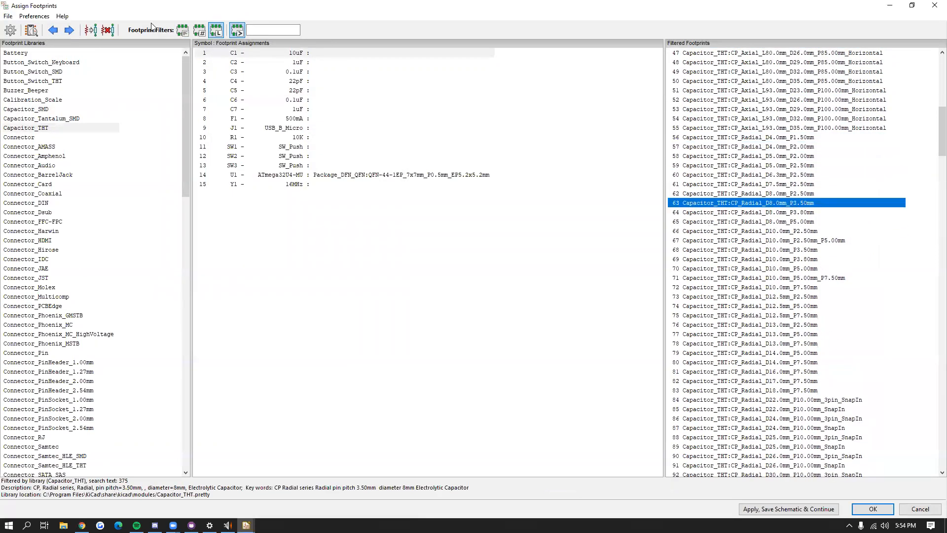
pyautogui.click(33, 32)
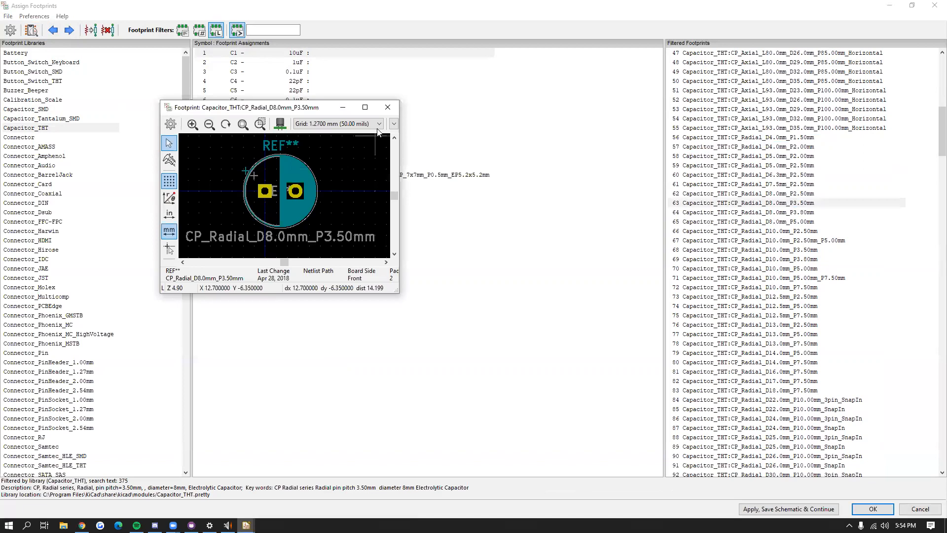
pyautogui.click(394, 108)
# Step: Assign the footprint Capacitor_THT:CP_Radial_D8.0mm_P3.50mm to the 10uF capacitor C1
pyautogui.click(766, 204)
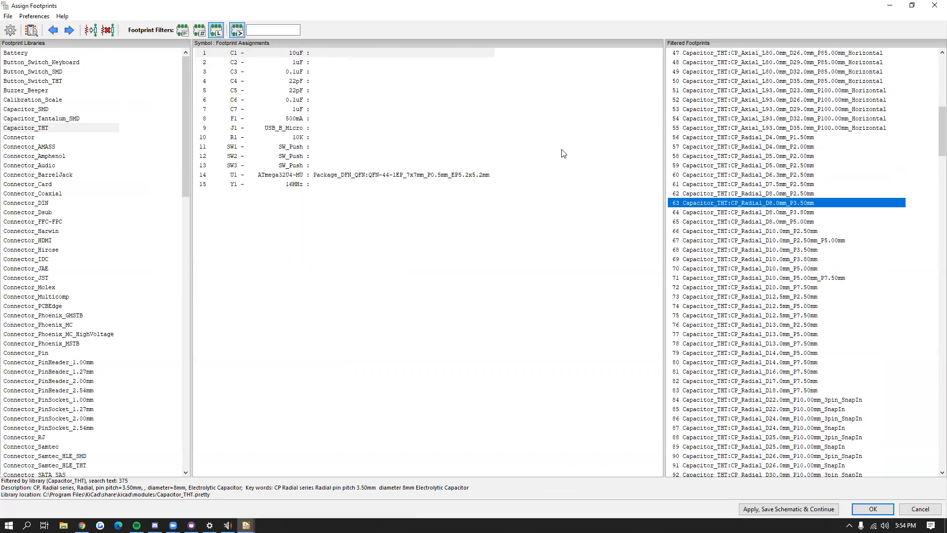
pyautogui.click(293, 55)
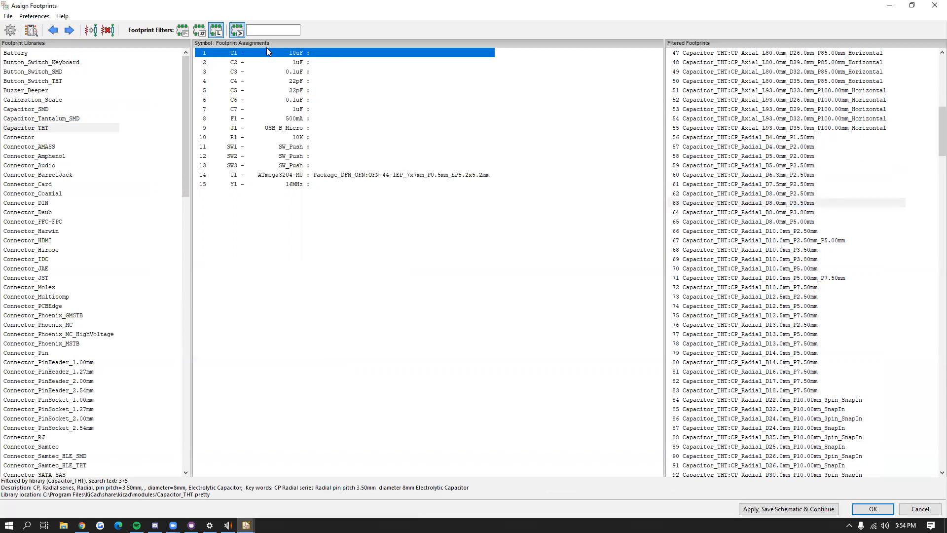
pyautogui.click(723, 205)
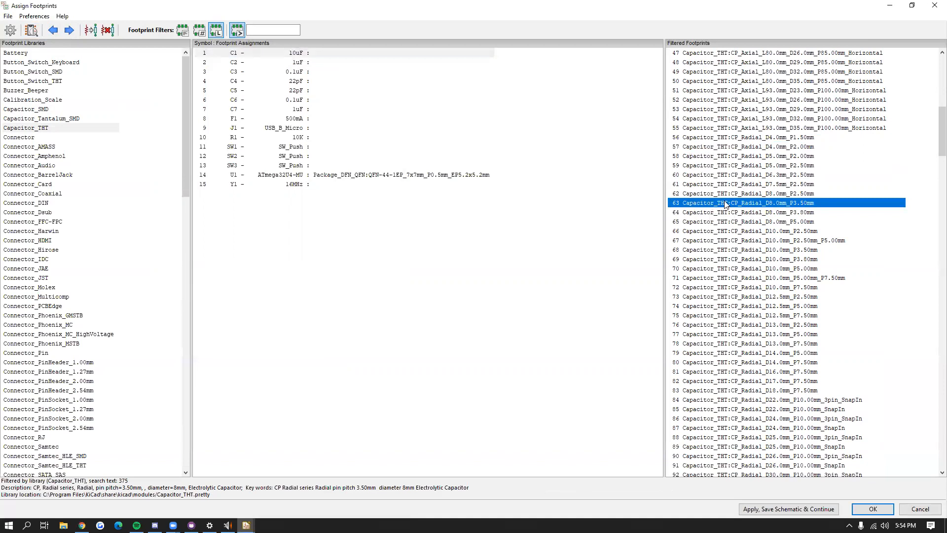
pyautogui.doubleClick(725, 204)
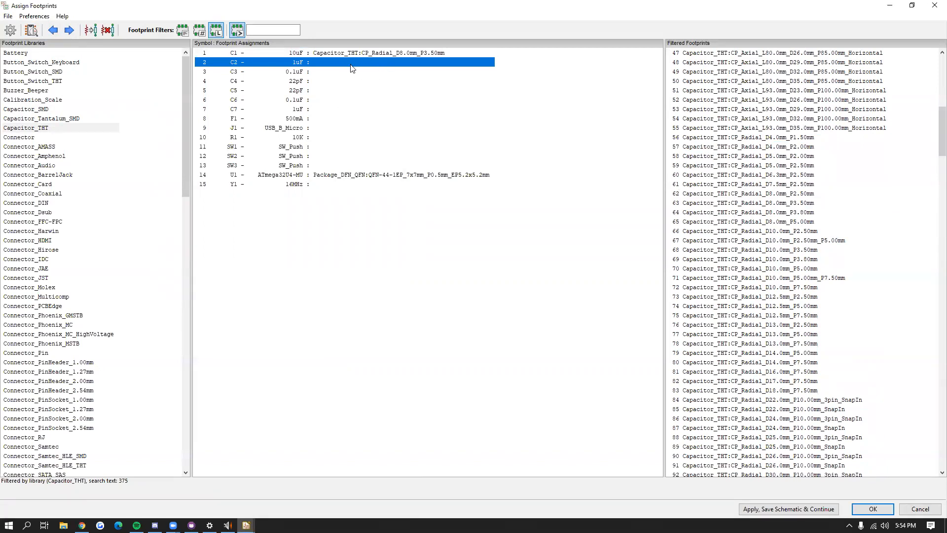
# Step: Assign the footprint Capacitor_THT:CP_Radial_D8.0mm_P2.50mm to capacitors C2, C3 and C4
pyautogui.click(746, 194)
pyautogui.doubleClick(743, 194)
pyautogui.doubleClick(743, 194)
pyautogui.doubleClick(744, 194)
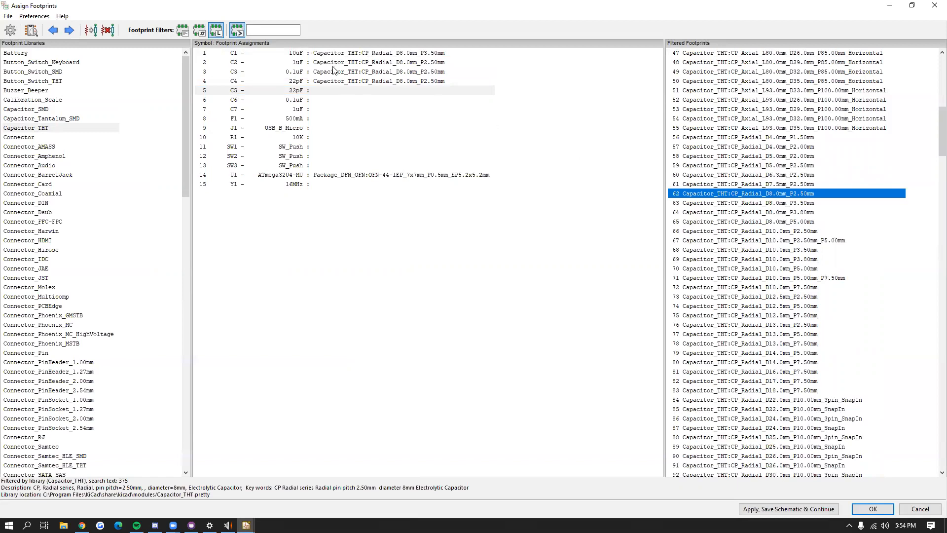
# Step: Select the 22pF capacitor C5 and look through the footprints of the Capacitor_SMD library
pyautogui.click(361, 84)
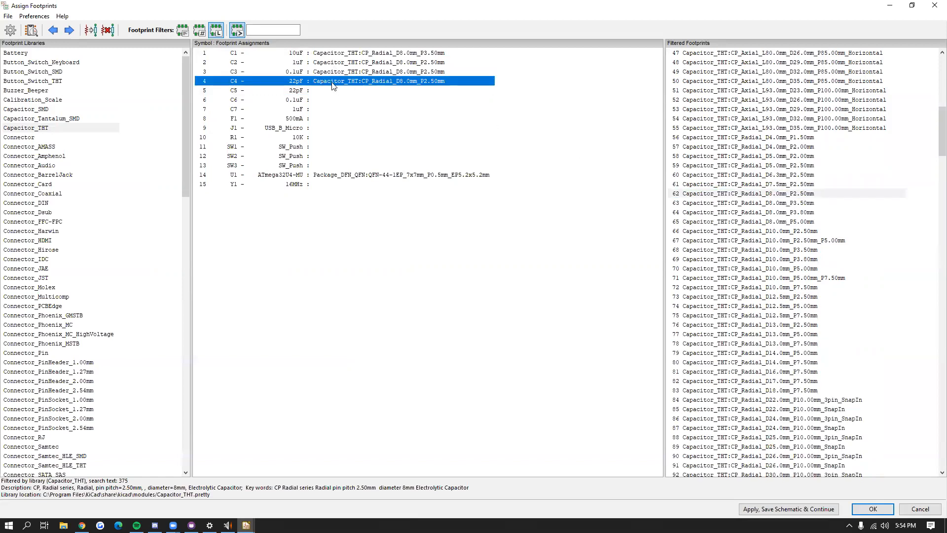
pyautogui.click(303, 93)
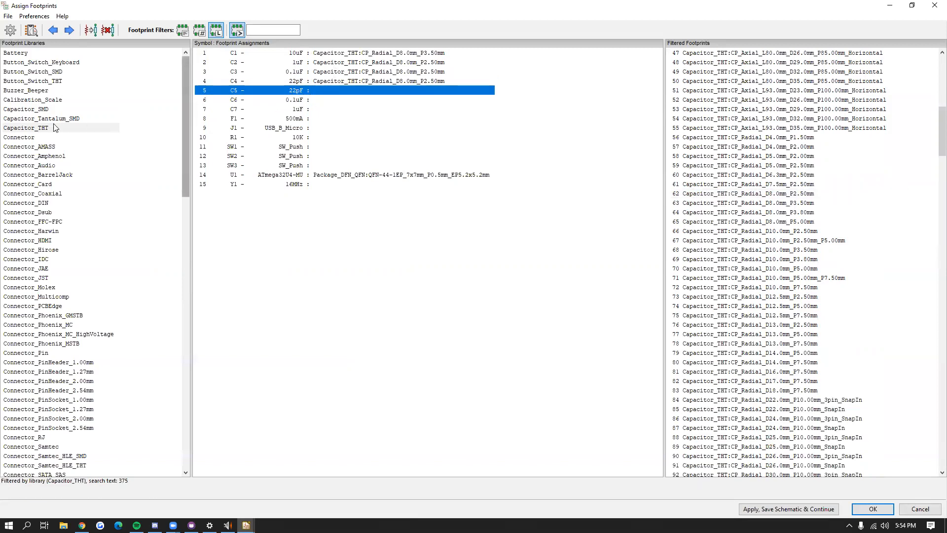
pyautogui.click(32, 109)
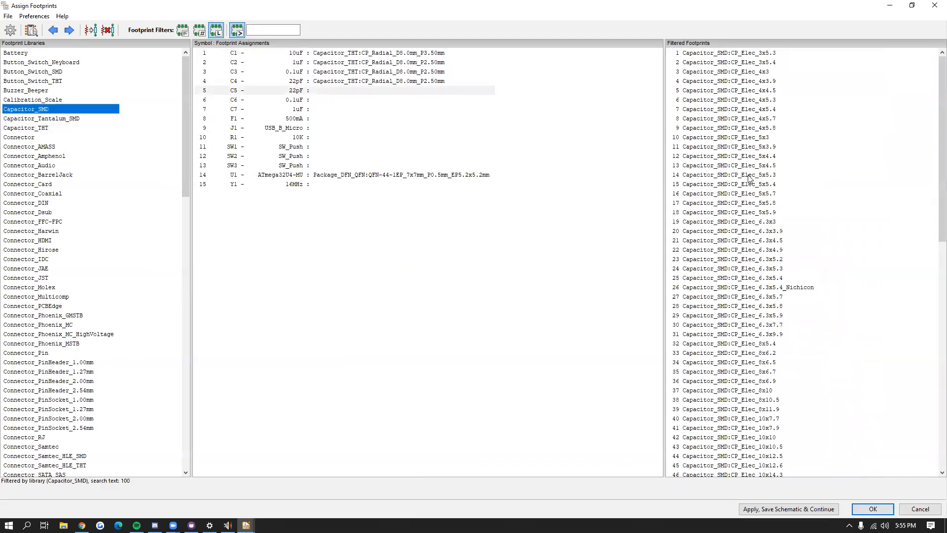
pyautogui.scroll(-14, 749, 178)
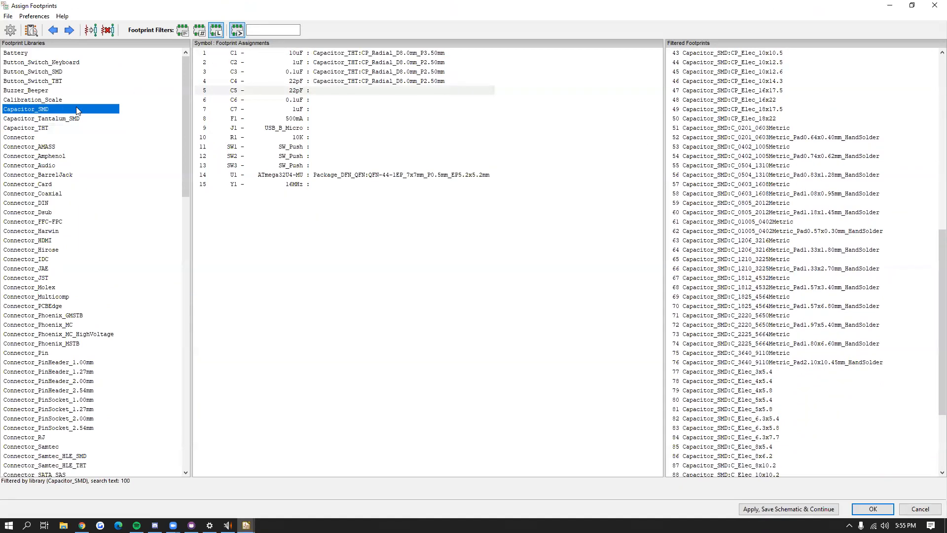
# Step: Switch to the Packages slide, check the SMD package sizes up to 1206, and return to the footprint assignment
pyautogui.hotkey('alt', 'Tab')
pyautogui.press('Right')
pyautogui.press('Left')
pyautogui.moveTo(144, 461)
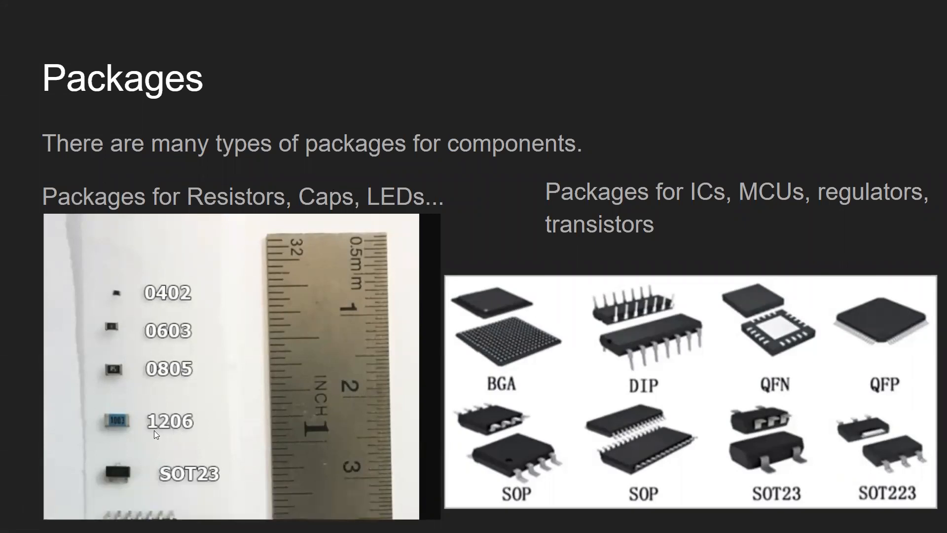
pyautogui.hotkey('alt', 'Tab')
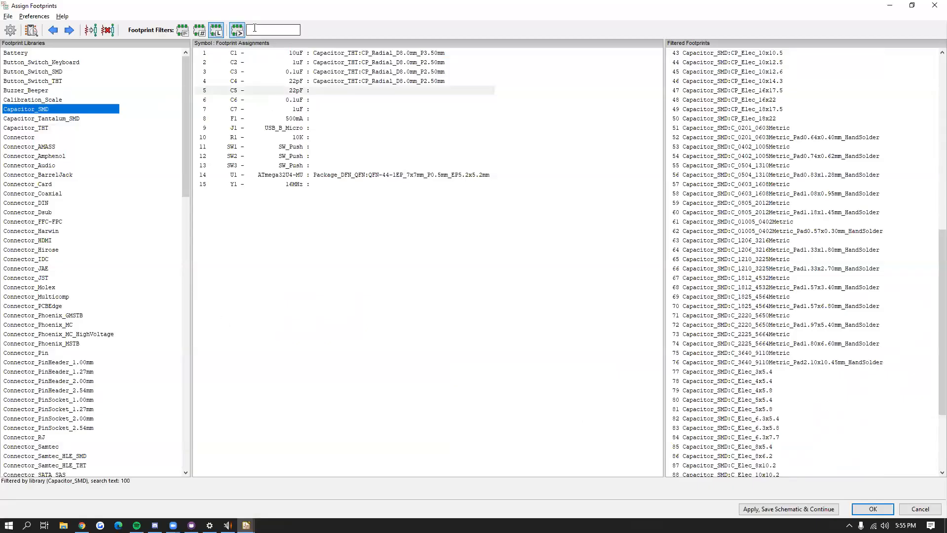
# Step: Filter the Capacitor_SMD footprints by 1206 and assign C_1206_3216Metric_Pad1.33x1.80mm_HandSolder to capacitors C5, C6 and C7
pyautogui.click(257, 31)
pyautogui.write('1206')
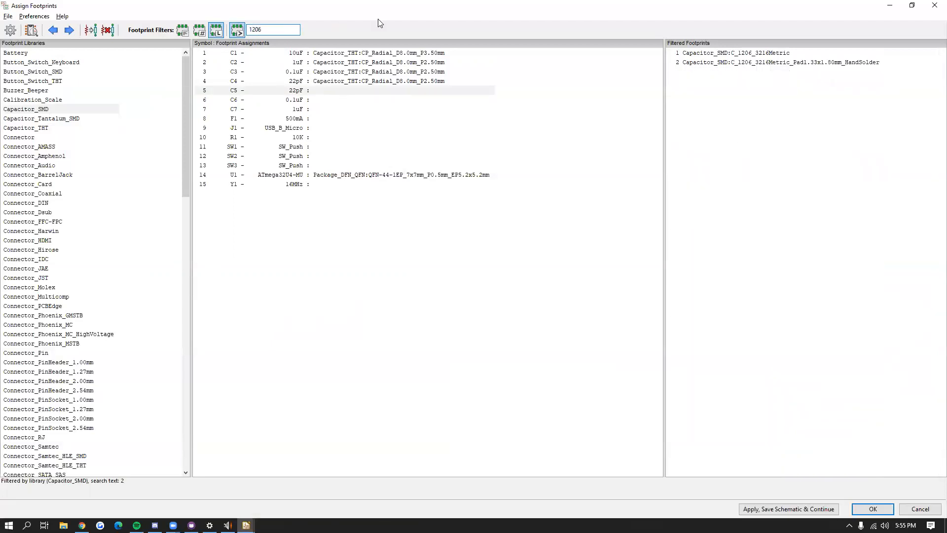
pyautogui.click(710, 63)
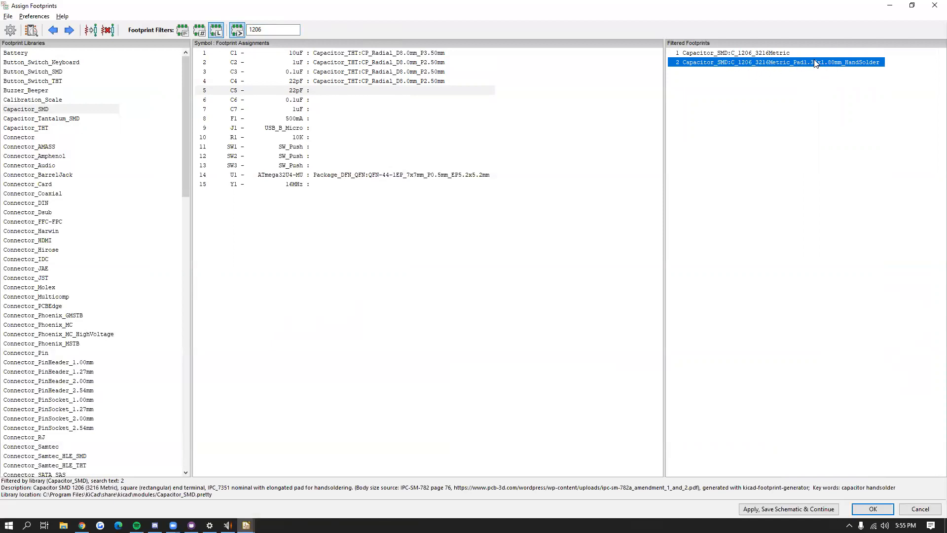
pyautogui.click(763, 57)
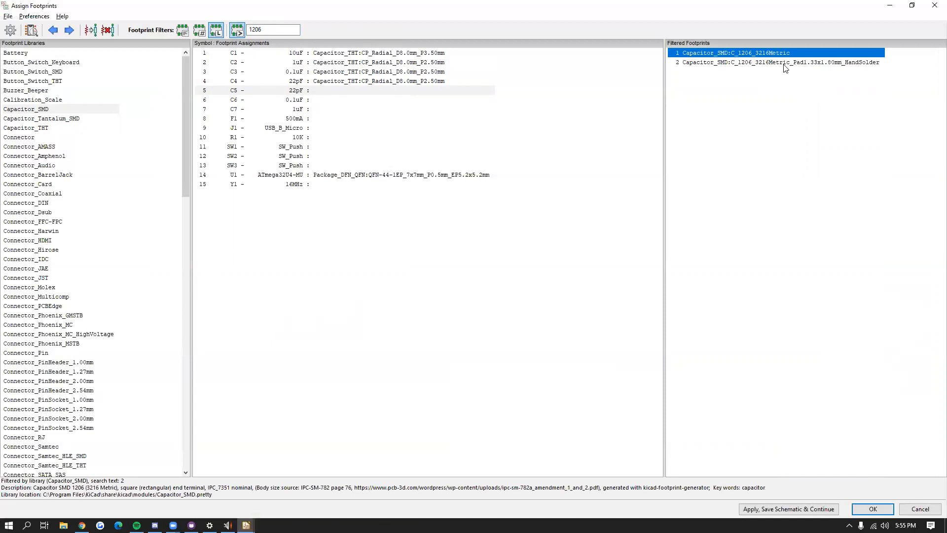
pyautogui.click(785, 65)
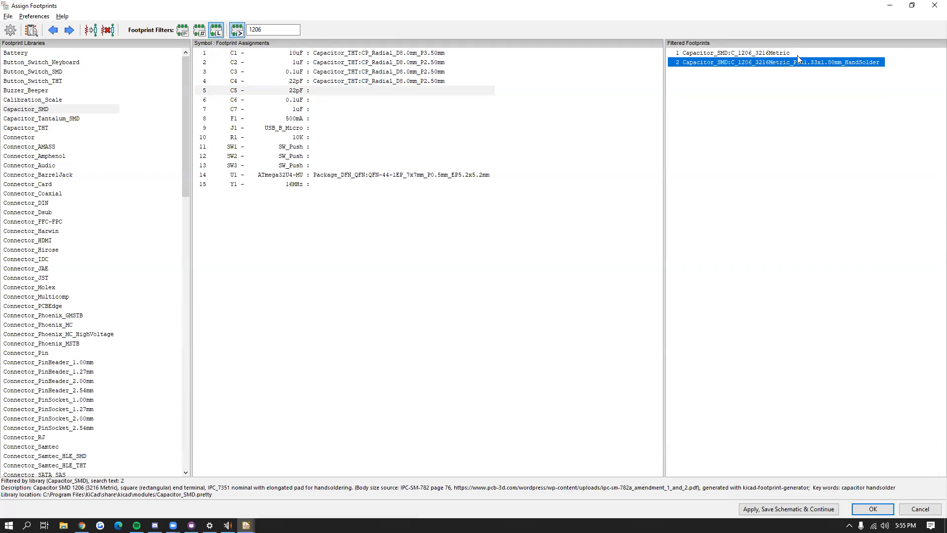
pyautogui.doubleClick(738, 63)
pyautogui.doubleClick(738, 63)
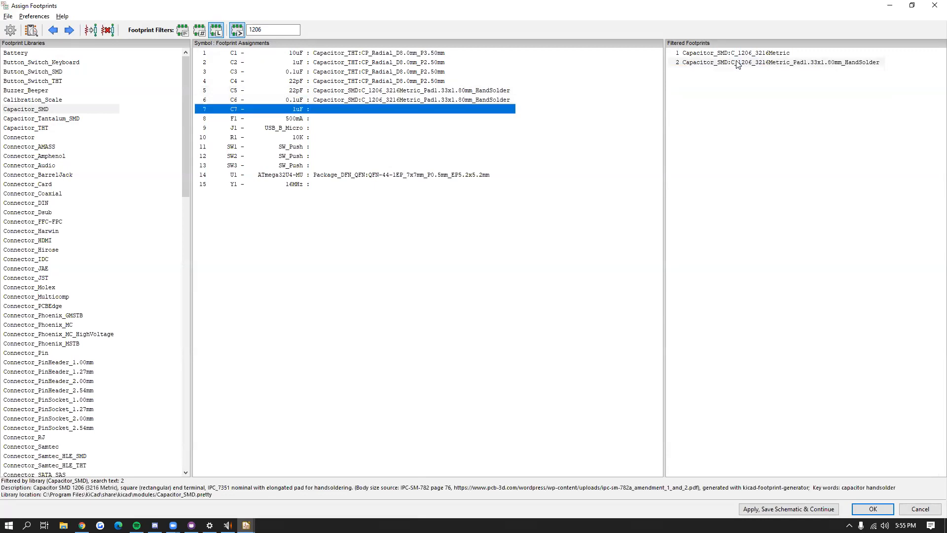
pyautogui.doubleClick(738, 63)
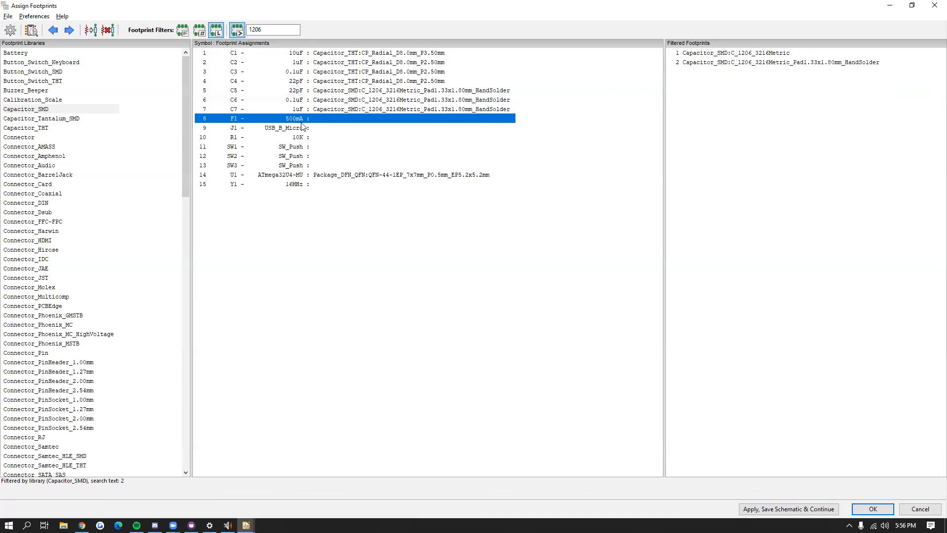
# Step: Select the 500mA fuse F1 and list the footprints of the Fuse library
pyautogui.click(286, 131)
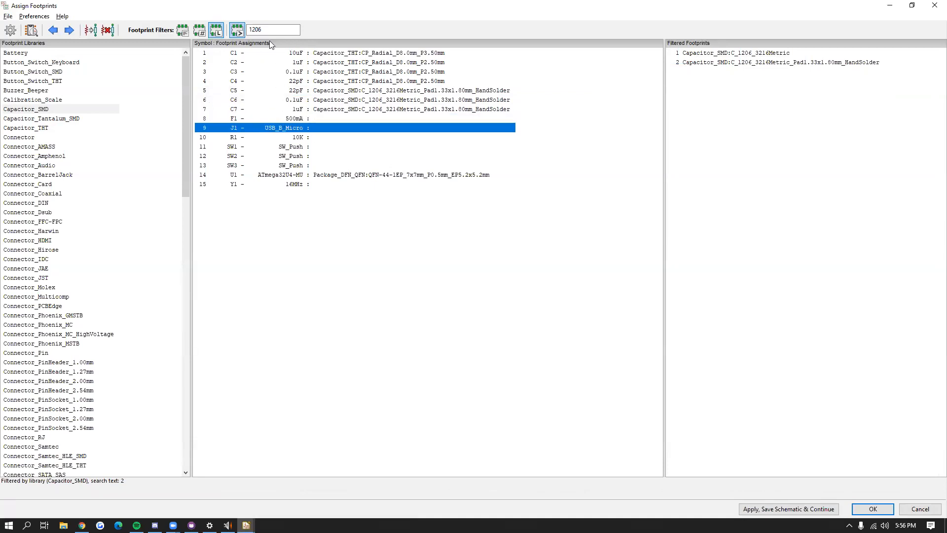
pyautogui.click(290, 120)
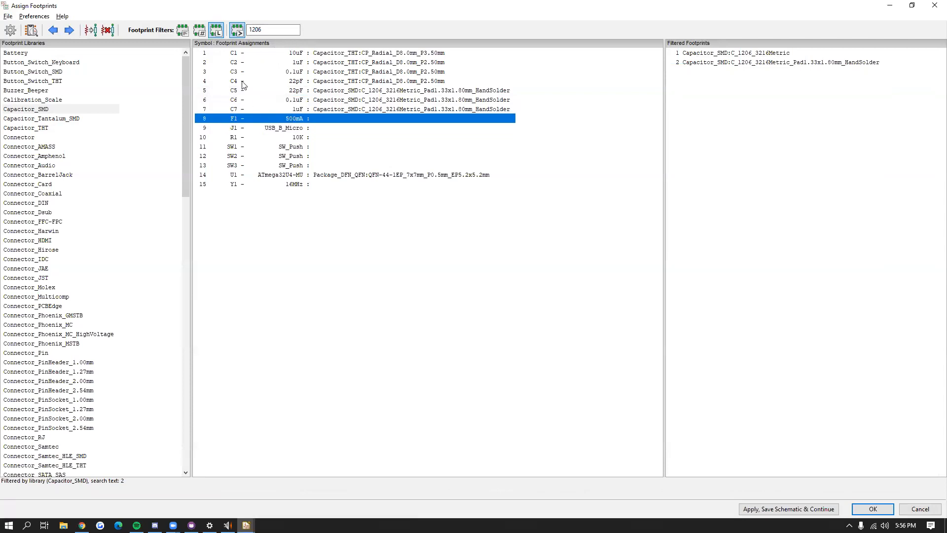
pyautogui.click(274, 31)
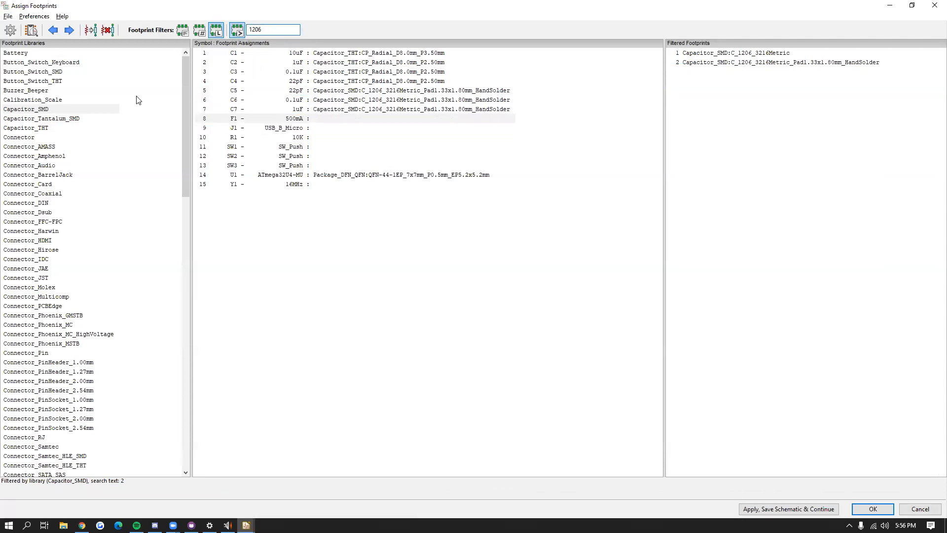
pyautogui.scroll(-14, 154, 141)
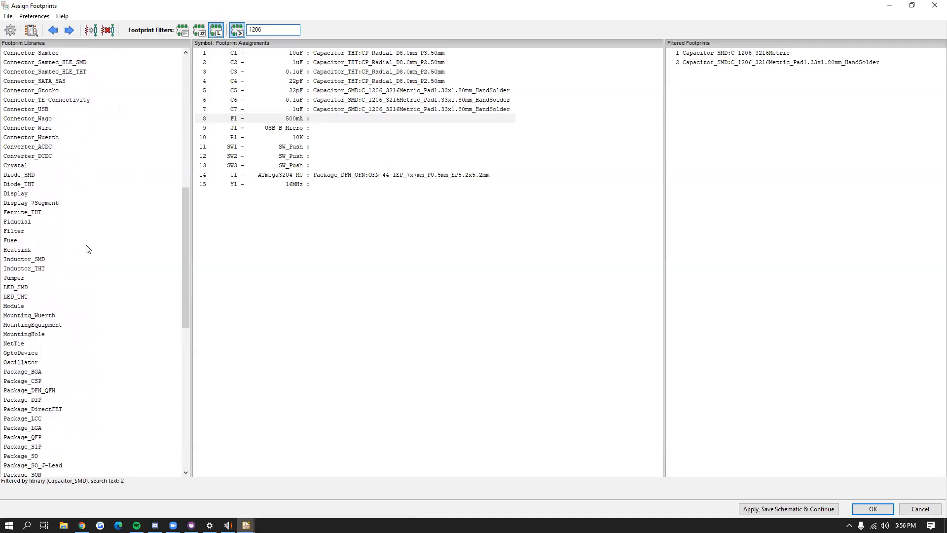
pyautogui.click(16, 243)
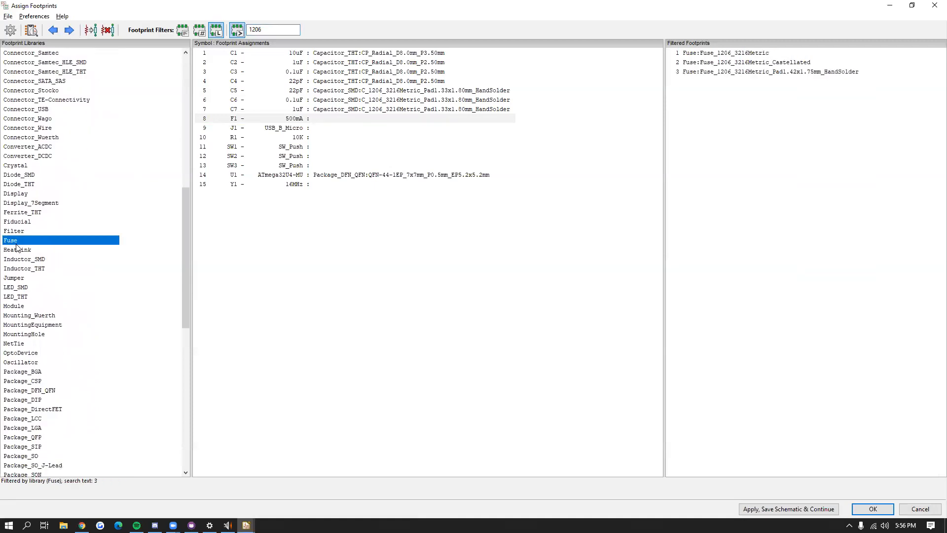
# Step: Clear the 1206 text filter and look through all footprints in the Fuse library
pyautogui.click(275, 29)
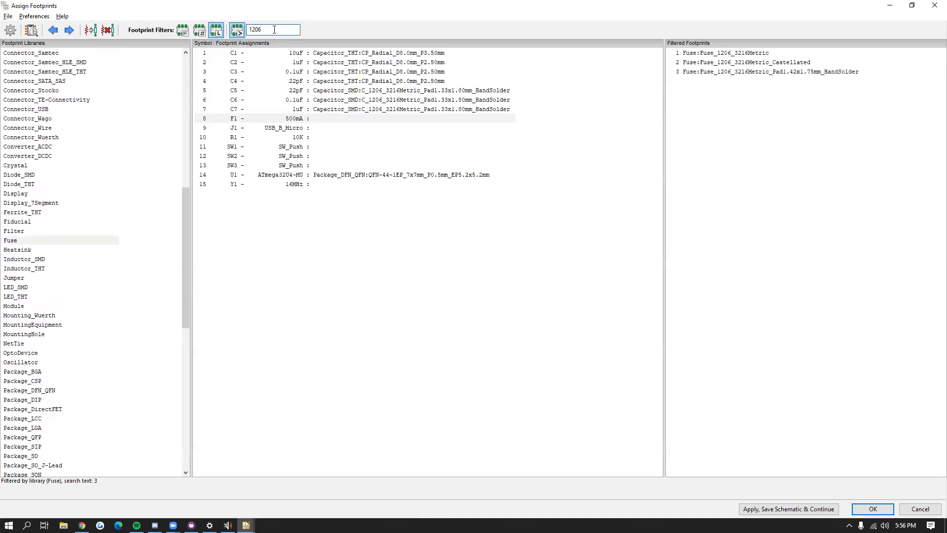
pyautogui.press('BackSpace')
pyautogui.press('BackSpace')
pyautogui.press('BackSpace')
pyautogui.press('BackSpace')
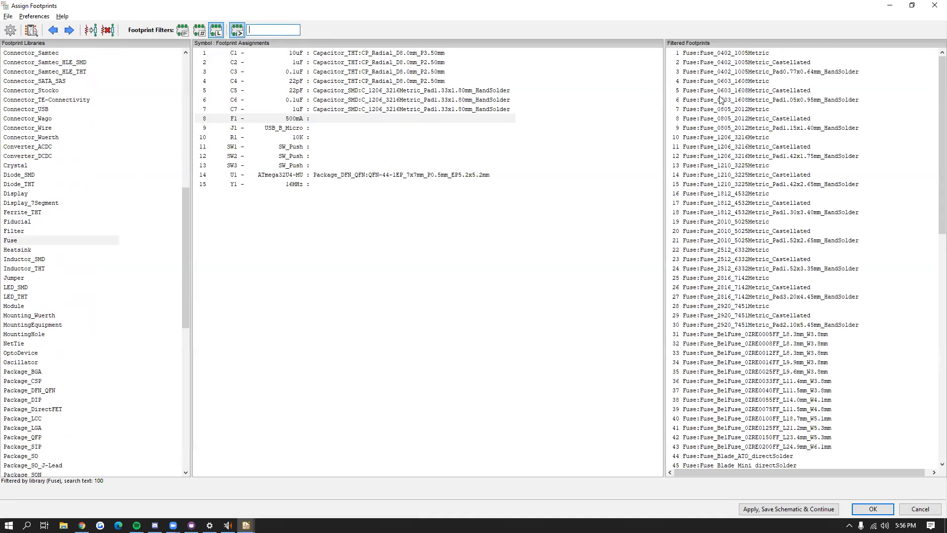
pyautogui.scroll(-8, 753, 207)
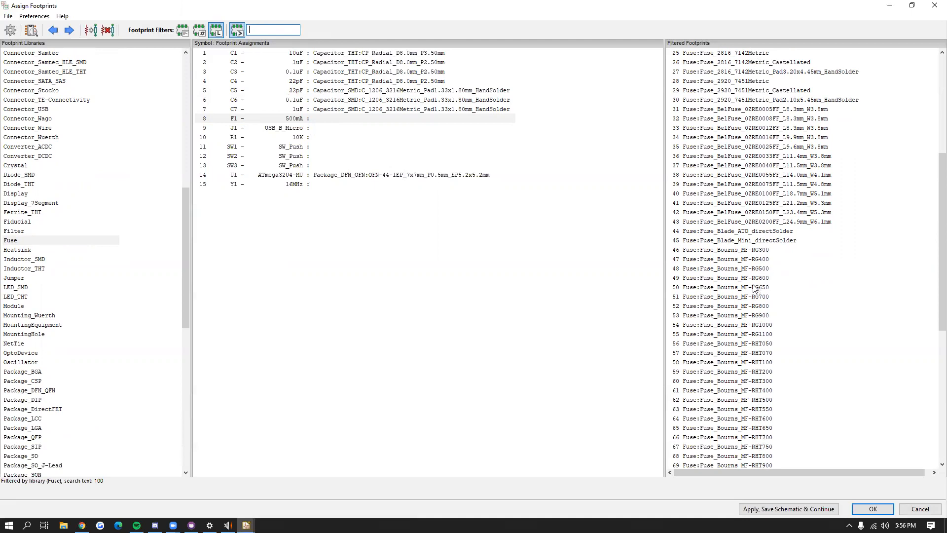
pyautogui.scroll(-4, 741, 282)
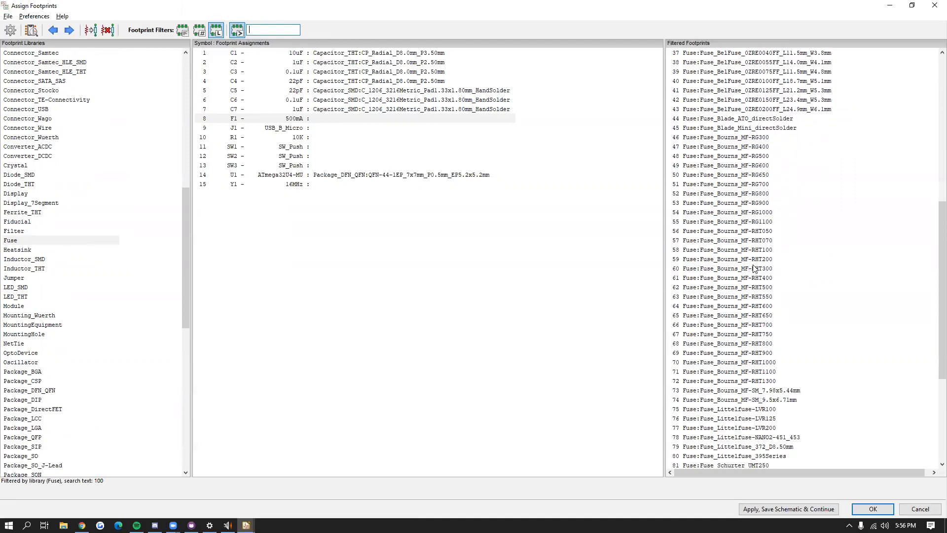
pyautogui.scroll(-7, 771, 267)
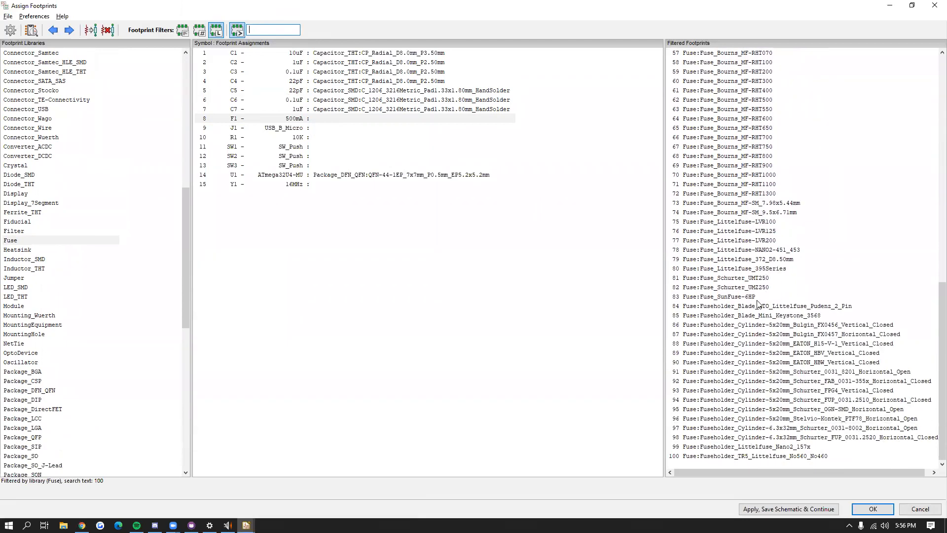
pyautogui.scroll(19, 749, 298)
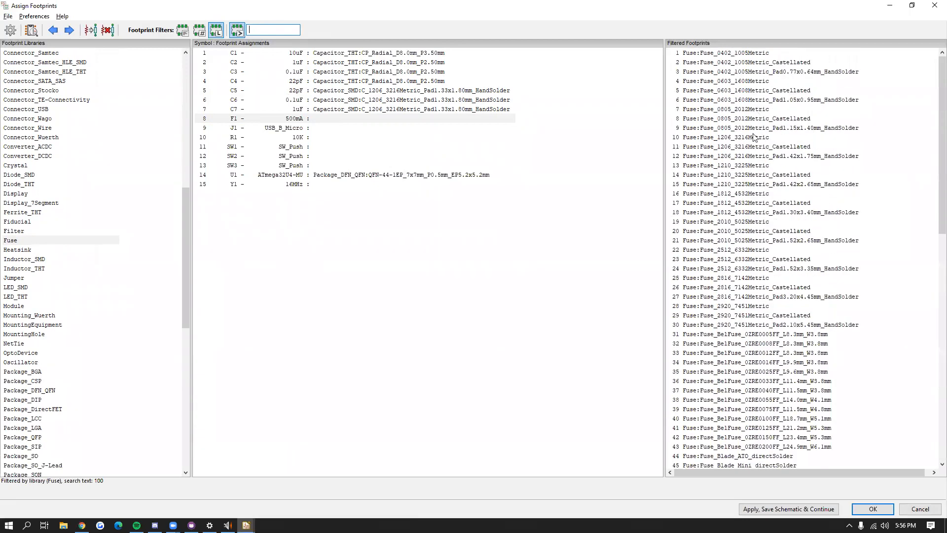
# Step: Filter the Fuse footprints by 1206 and assign Fuse_1206_3216Metric_Pad1.42x1.75mm_HandSolder to fuse F1
pyautogui.click(734, 157)
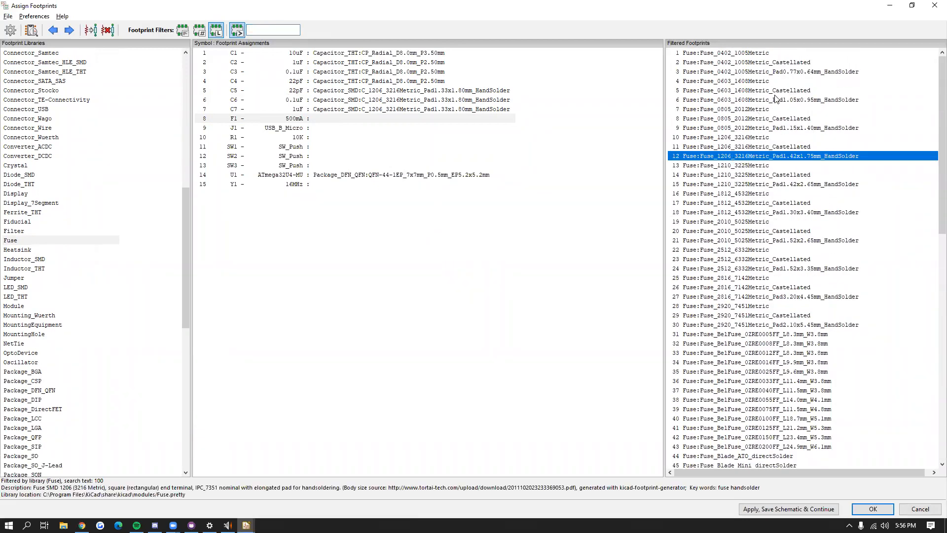
pyautogui.click(273, 31)
pyautogui.write('1206')
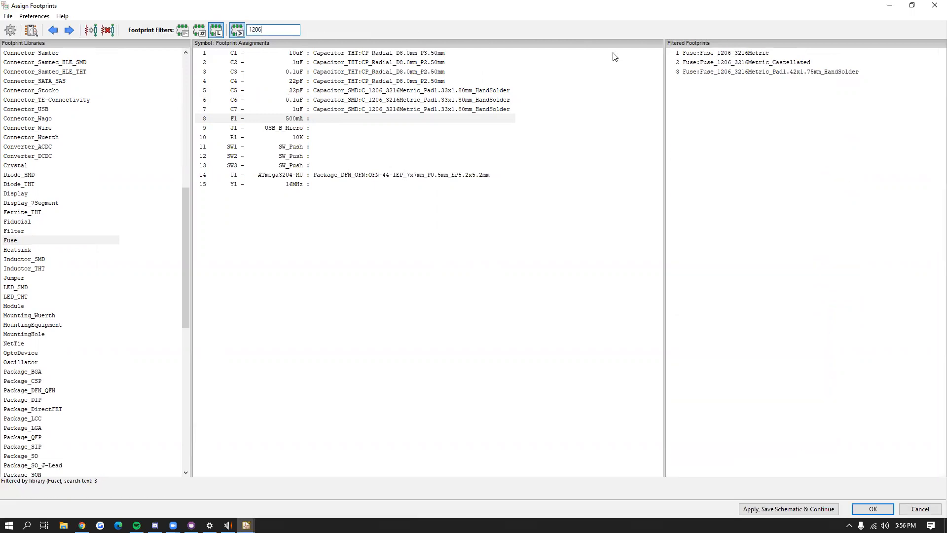
pyautogui.click(797, 73)
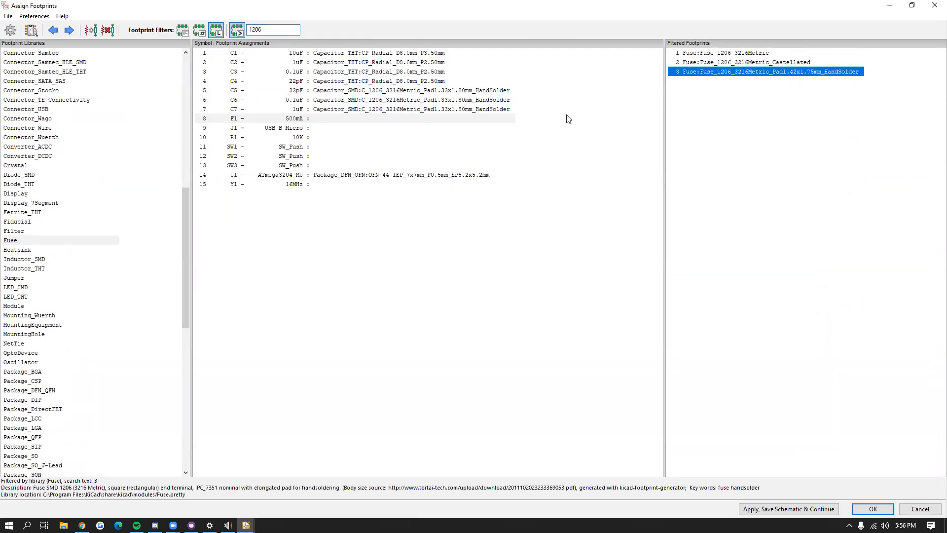
pyautogui.doubleClick(732, 73)
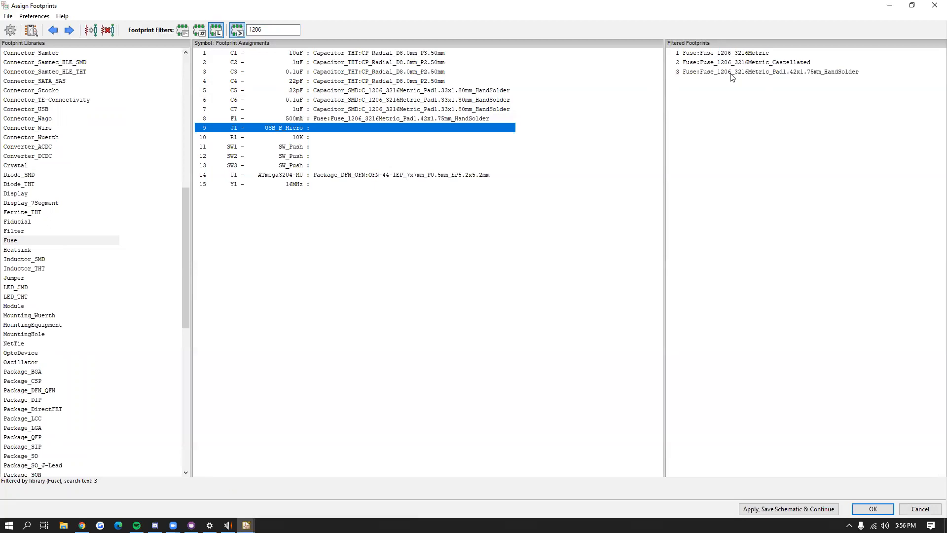
# Step: Clear the text filter and list the Resistor_THT library's footprints for the 10K resistor R1
pyautogui.click(280, 33)
pyautogui.press('BackSpace')
pyautogui.press('BackSpace')
pyautogui.press('BackSpace')
pyautogui.press('BackSpace')
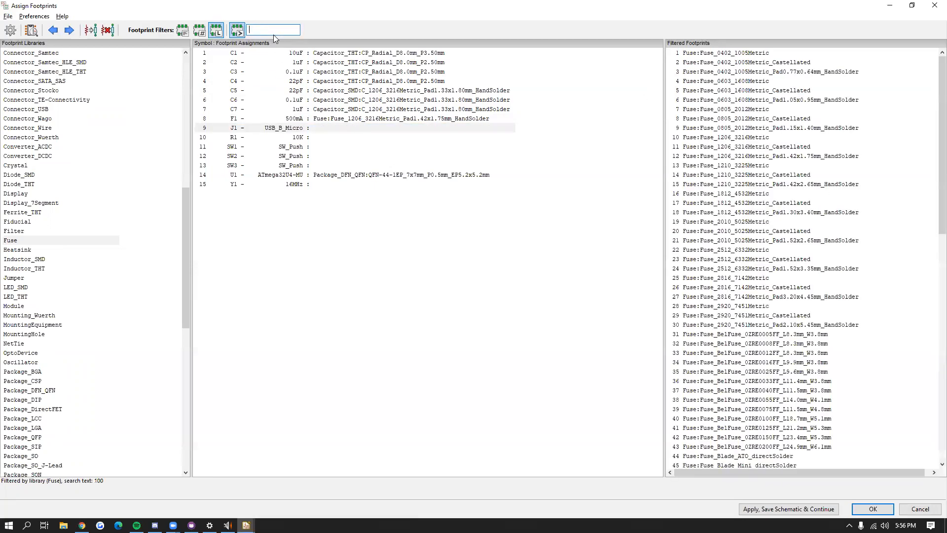
pyautogui.click(310, 138)
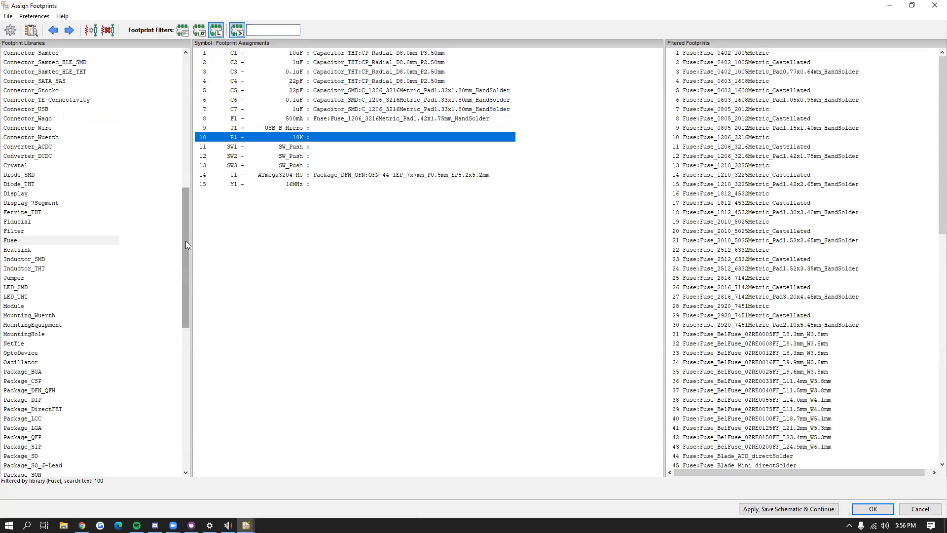
pyautogui.moveTo(182, 237); pyautogui.dragTo(40, 327)
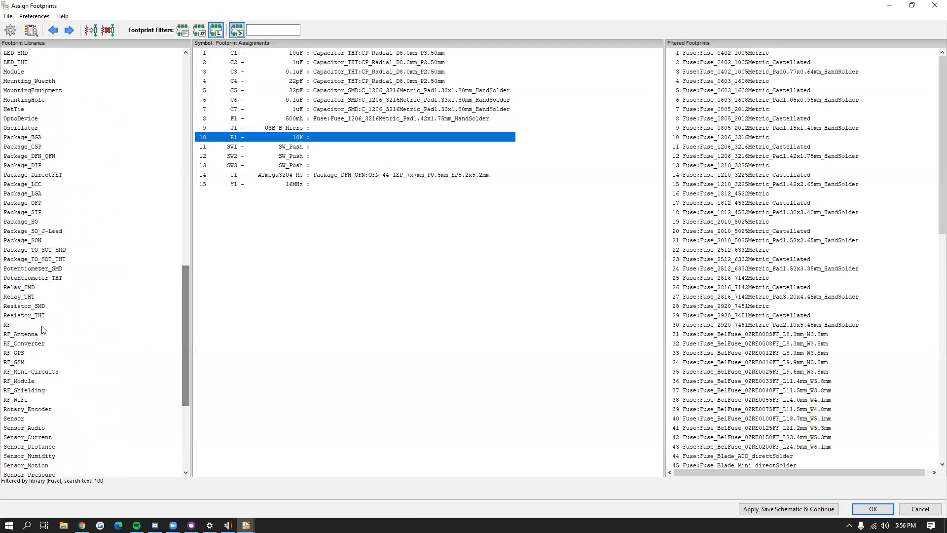
pyautogui.click(24, 306)
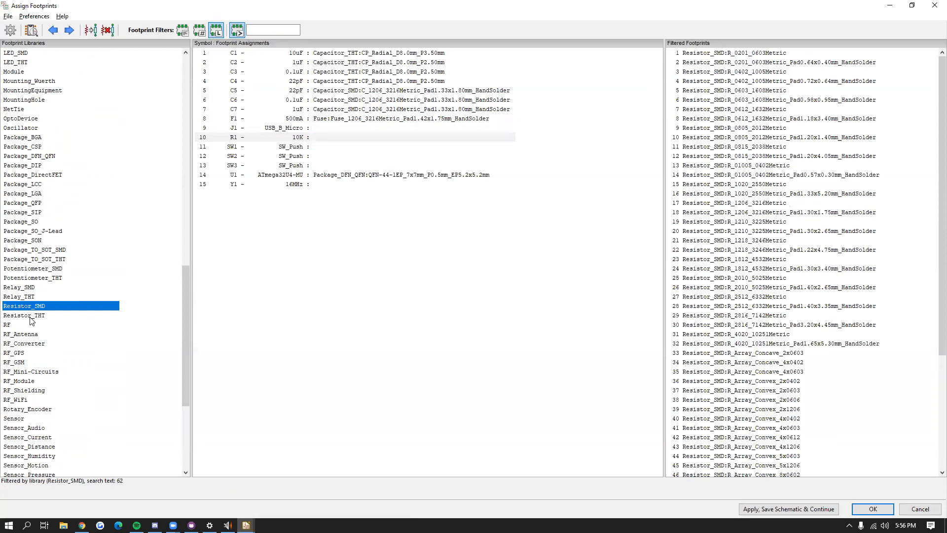
pyautogui.click(30, 317)
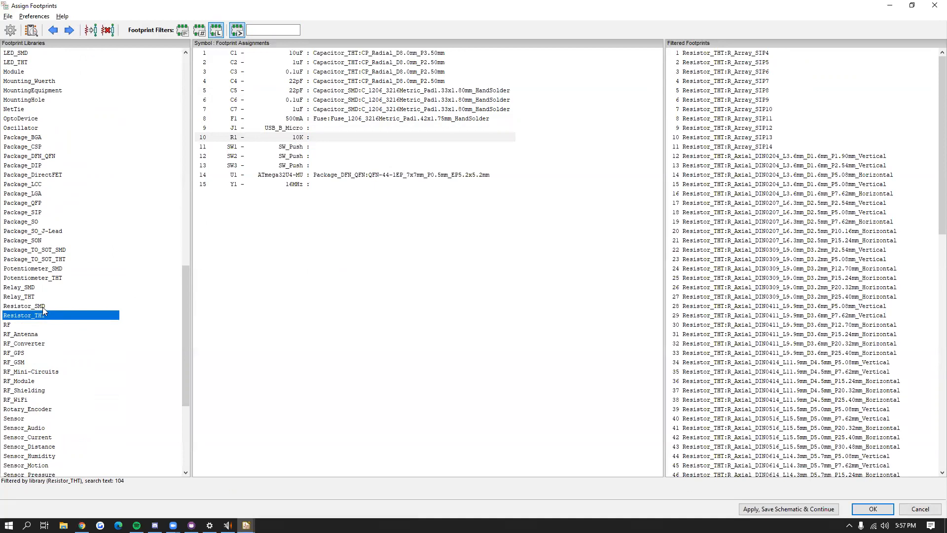
# Step: Look through the Resistor_THT footprints, select R_Axial_DIN0204_L3.6mm_D1.6mm_P7.62mm_Horizontal and inspect its 3D model
pyautogui.click(779, 157)
pyautogui.scroll(-10, 789, 178)
pyautogui.scroll(6, 794, 198)
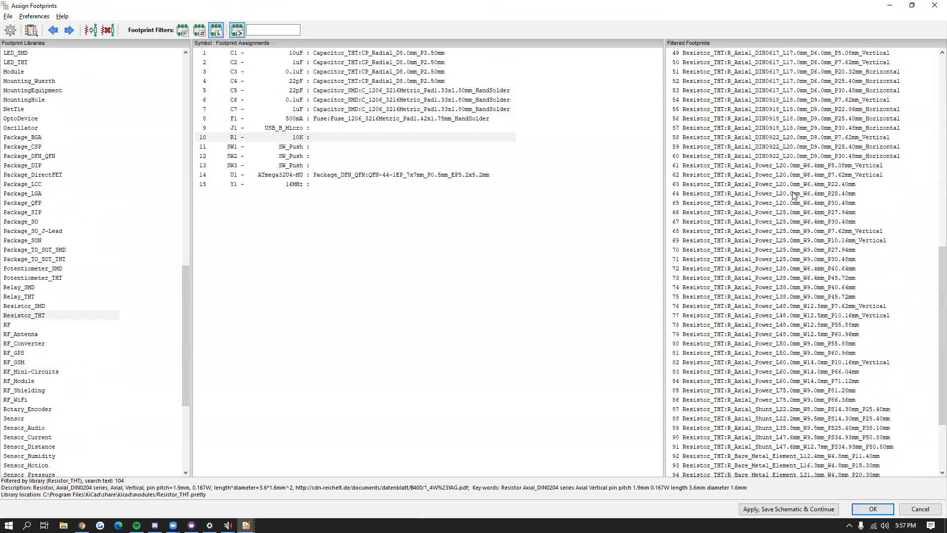
pyautogui.scroll(4, 788, 201)
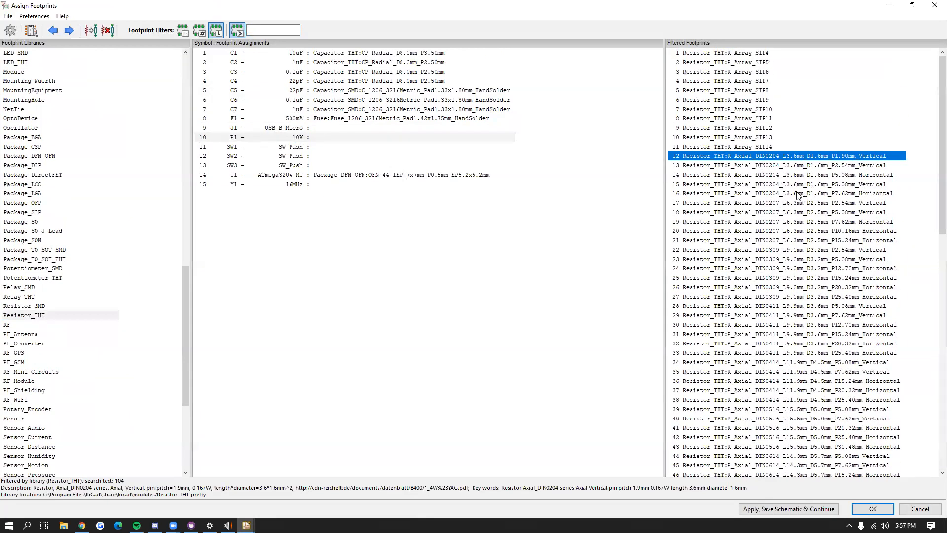
pyautogui.click(797, 194)
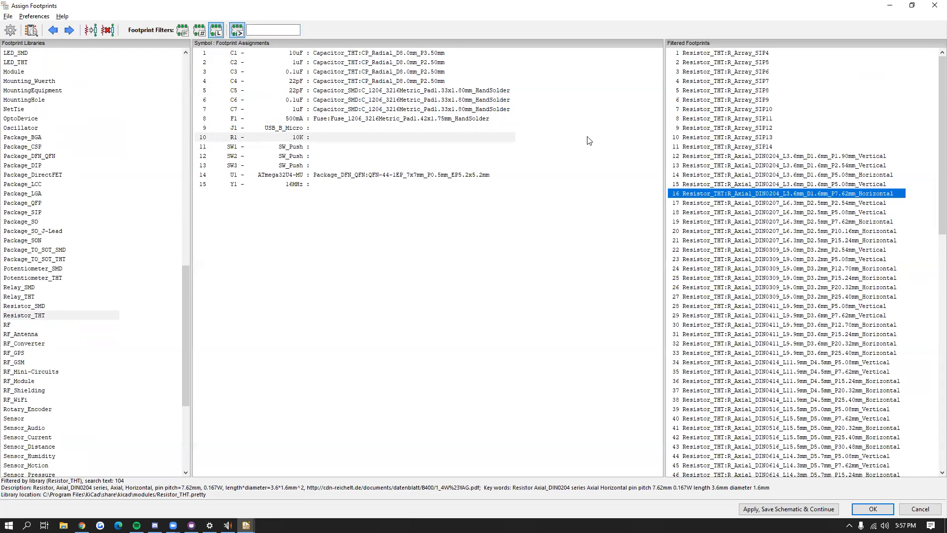
pyautogui.click(745, 175)
pyautogui.click(784, 194)
pyautogui.click(31, 31)
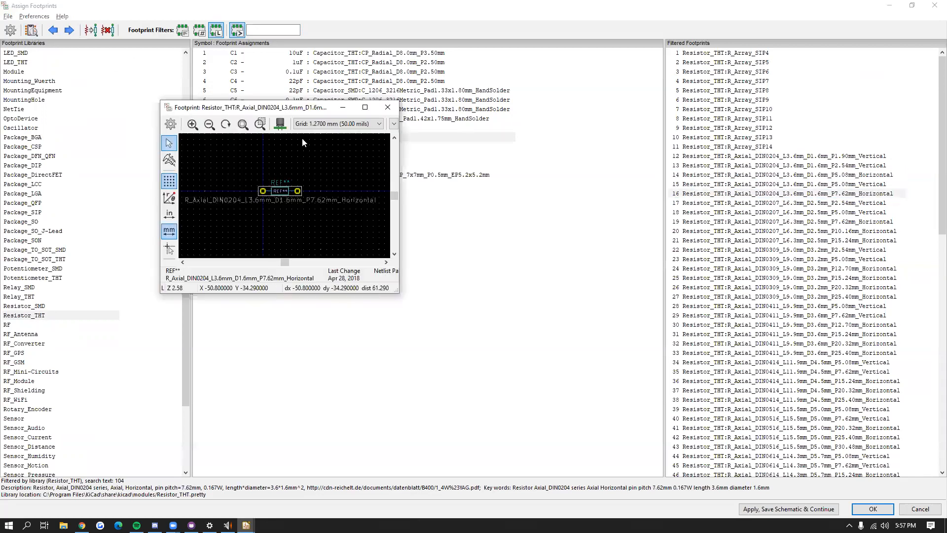
pyautogui.click(280, 123)
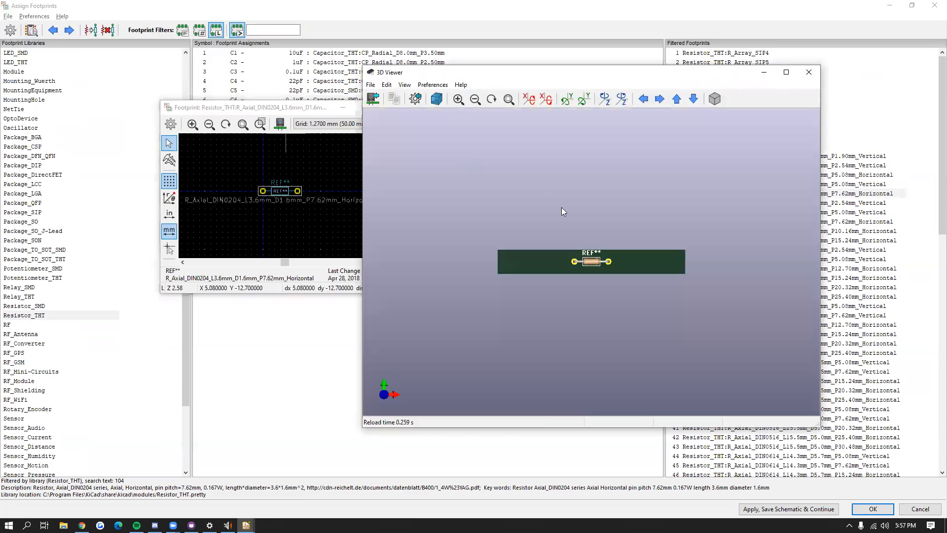
pyautogui.moveTo(596, 246)
pyautogui.mouseDown()
pyautogui.moveTo(590, 175)
pyautogui.moveTo(597, 245)
pyautogui.moveTo(627, 232)
pyautogui.moveTo(596, 230)
pyautogui.mouseUp()
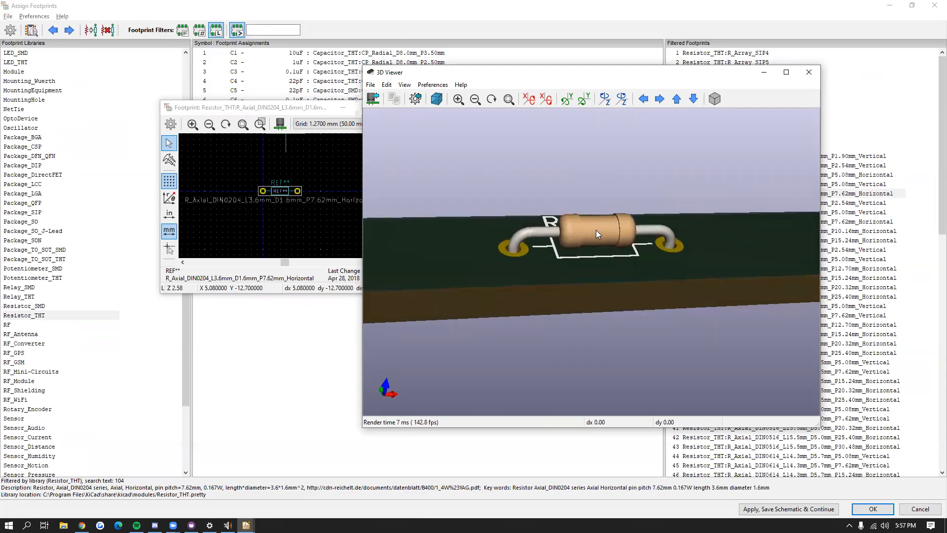
pyautogui.click(807, 72)
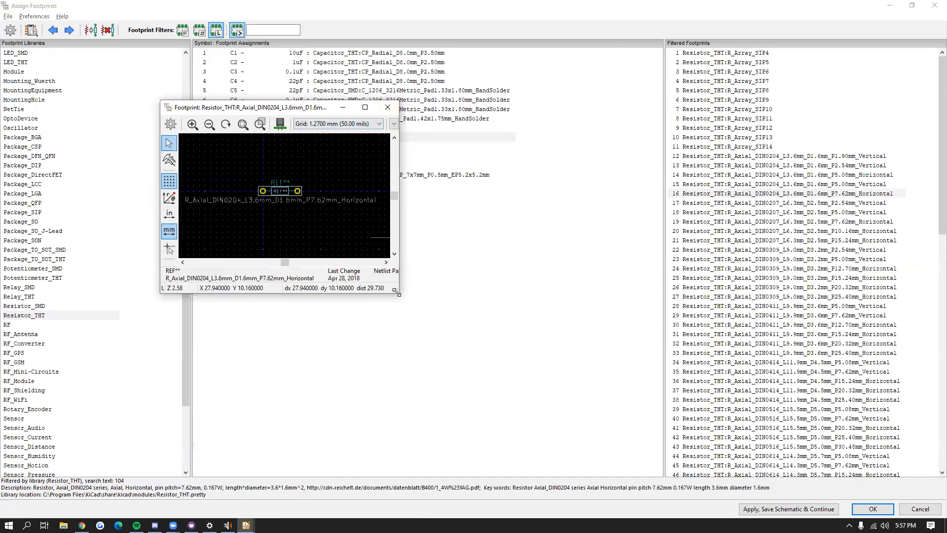
# Step: Measure across the previewed footprint from pad 1, and assign R_Axial_DIN0204_L3.6mm_D1.6mm_P7.62mm_Horizontal to the 10K resistor R1
pyautogui.moveTo(396, 291); pyautogui.dragTo(646, 397)
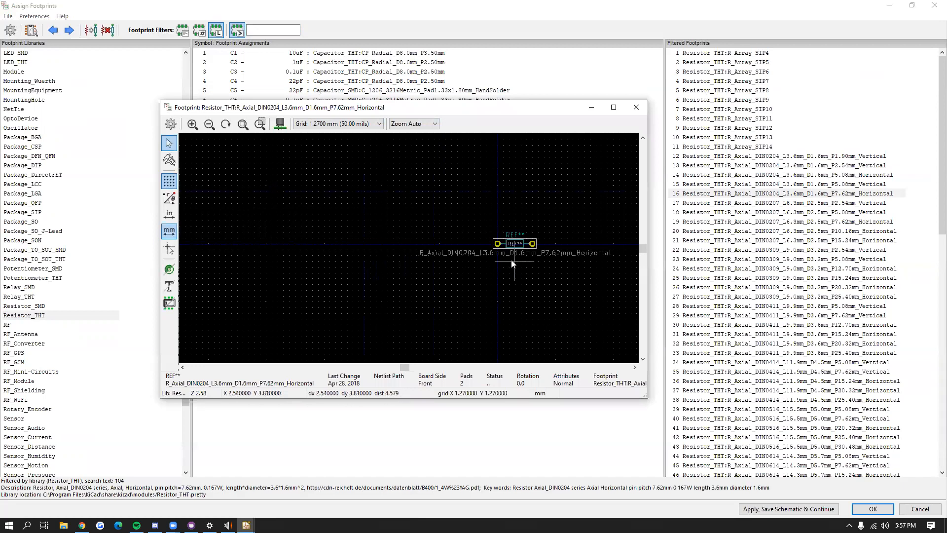
pyautogui.click(169, 159)
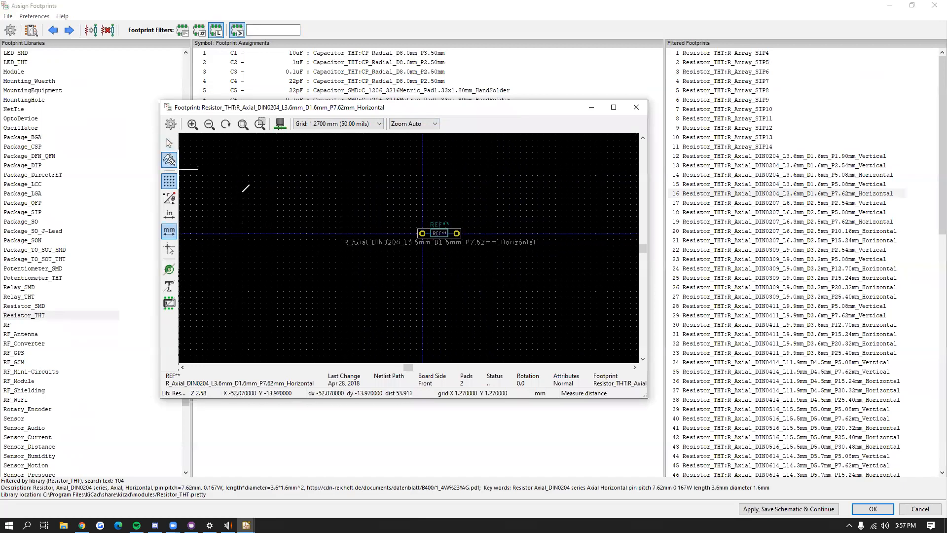
pyautogui.click(421, 231)
pyautogui.scroll(3, 467, 233)
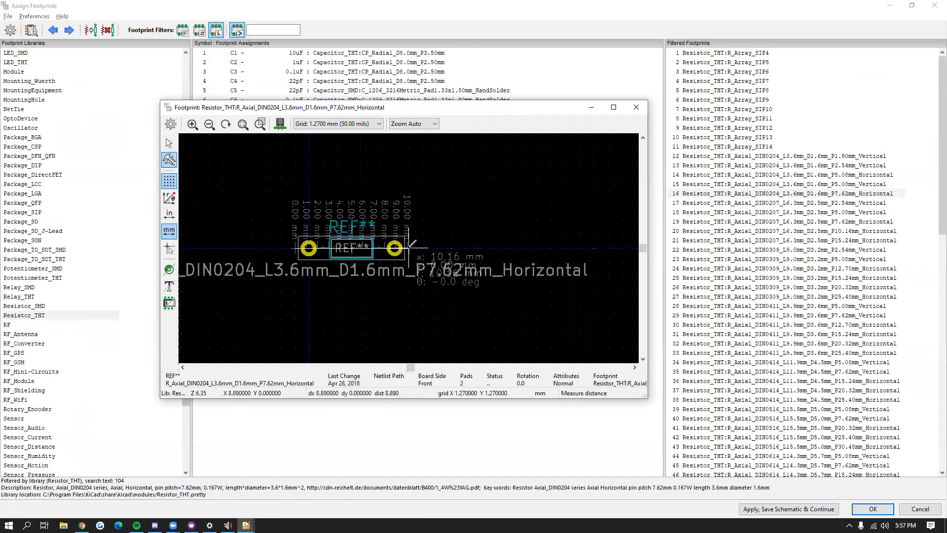
pyautogui.scroll(2, 409, 244)
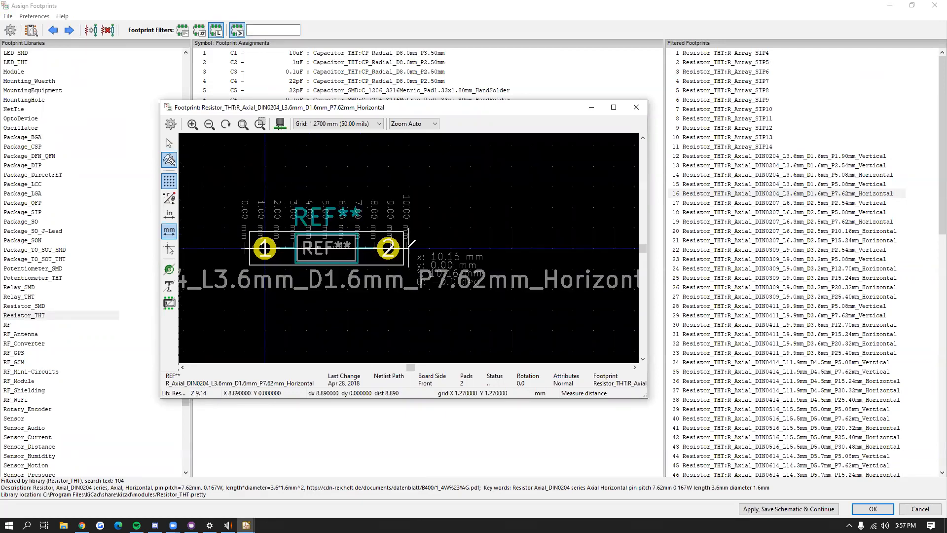
pyautogui.press('Escape')
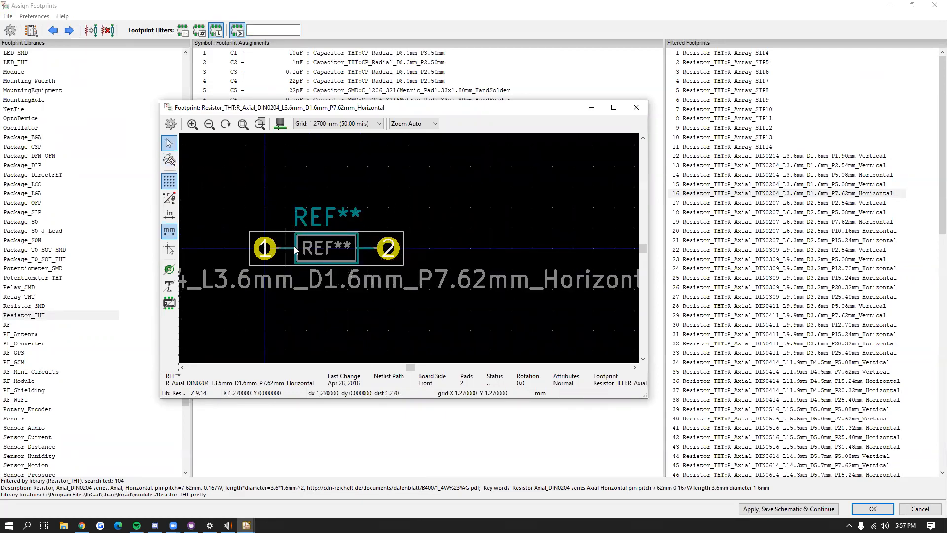
pyautogui.click(169, 159)
pyautogui.click(265, 247)
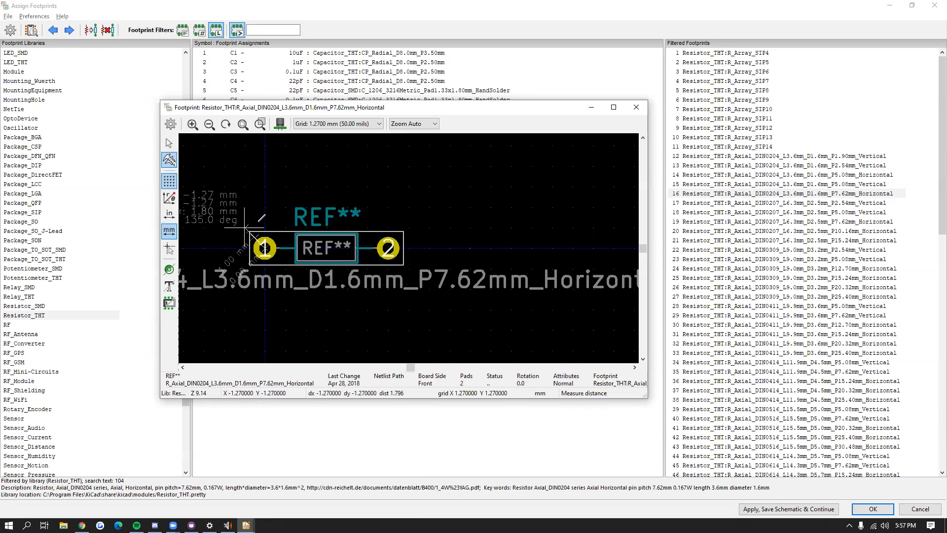
pyautogui.press('Escape')
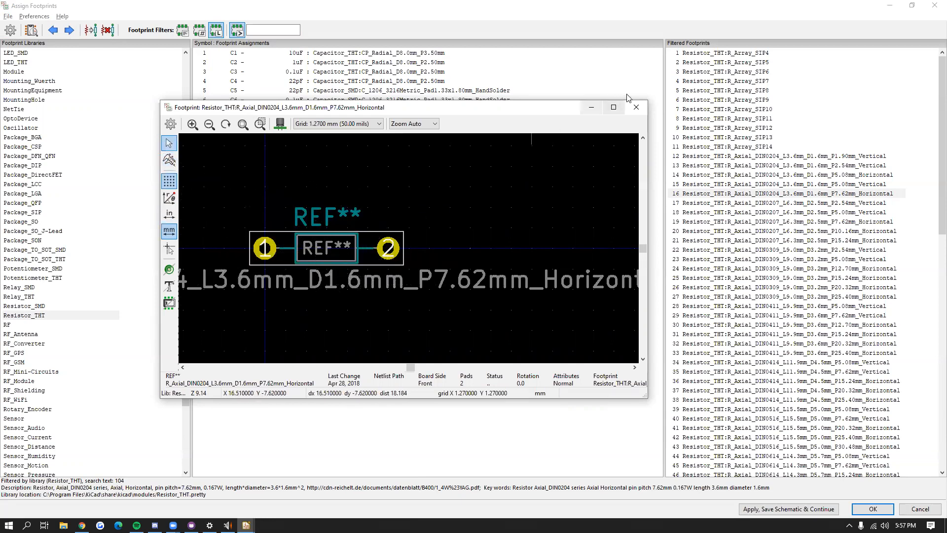
pyautogui.click(635, 107)
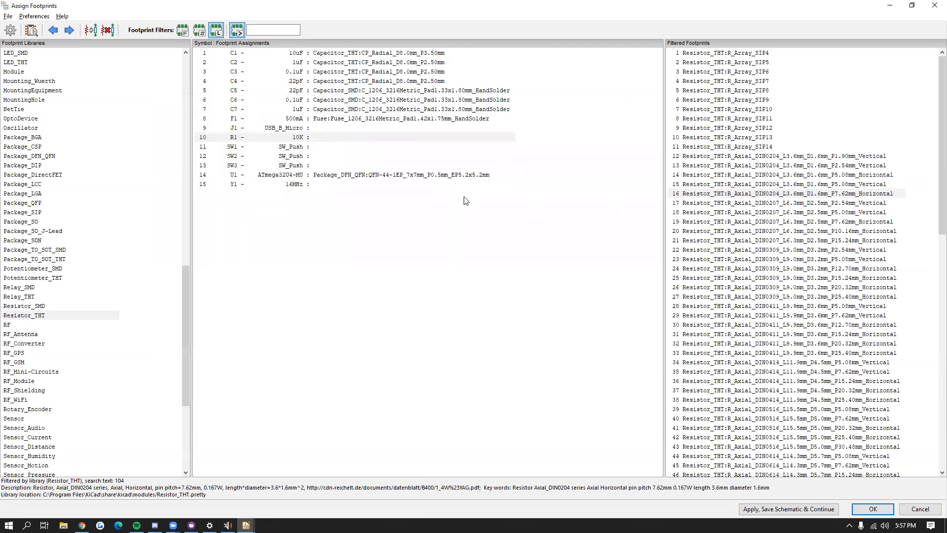
pyautogui.doubleClick(816, 193)
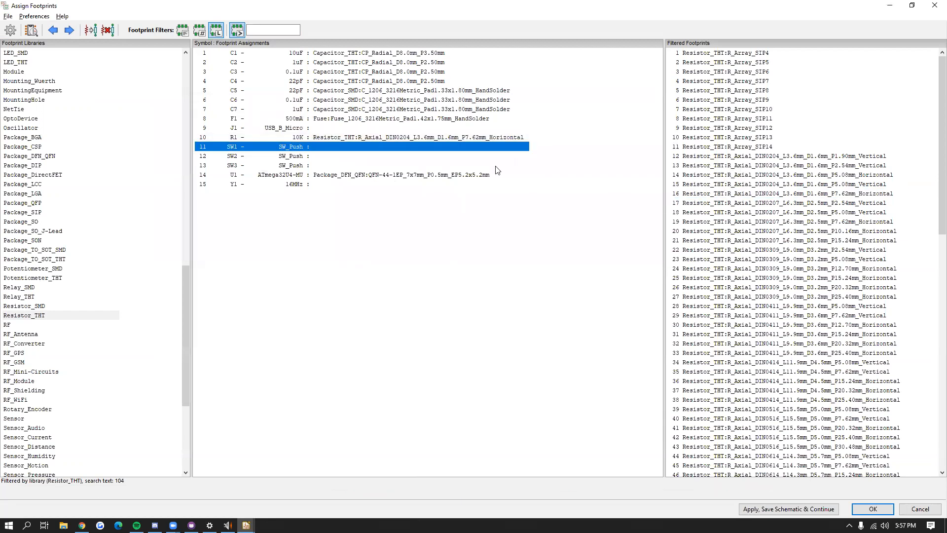
# Step: Select switch SW1 and search all footprint libraries for Cherry, with library filtering turned off
pyautogui.click(301, 128)
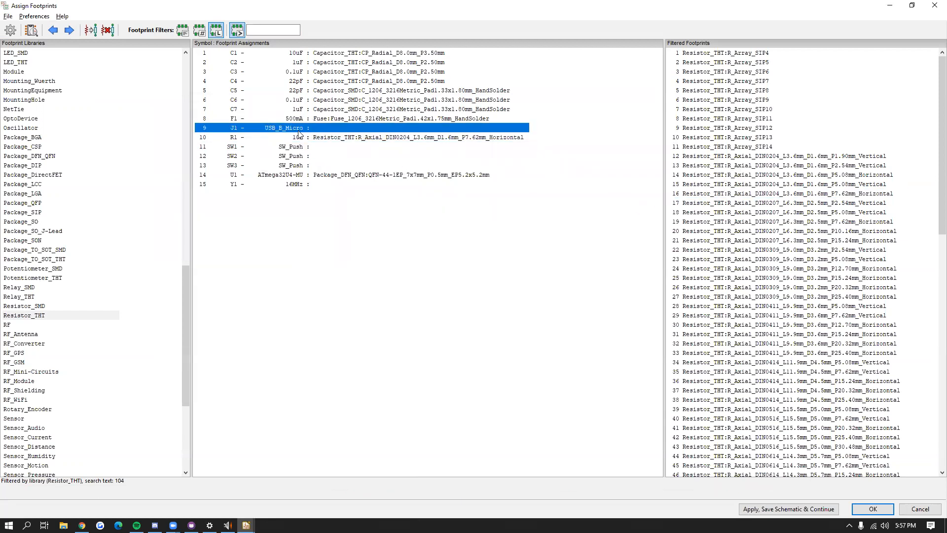
pyautogui.click(288, 185)
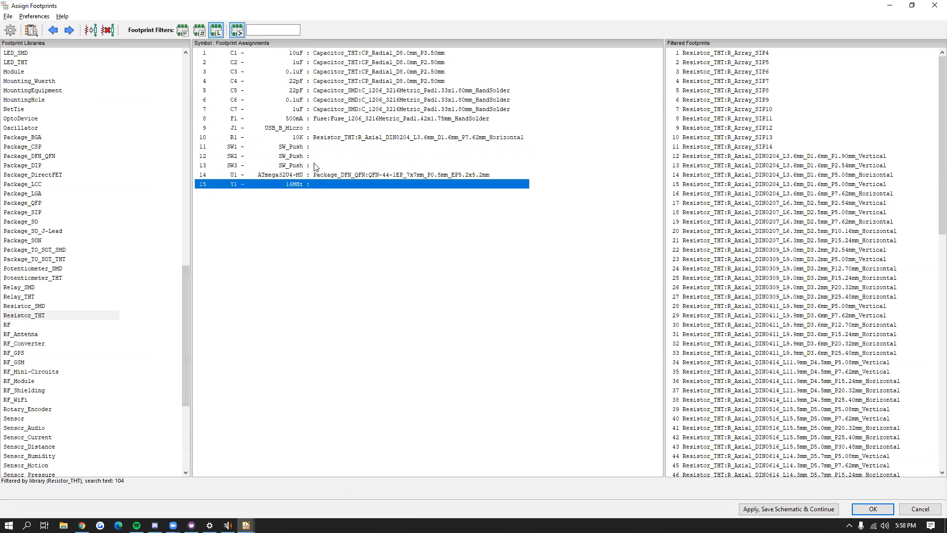
pyautogui.click(309, 148)
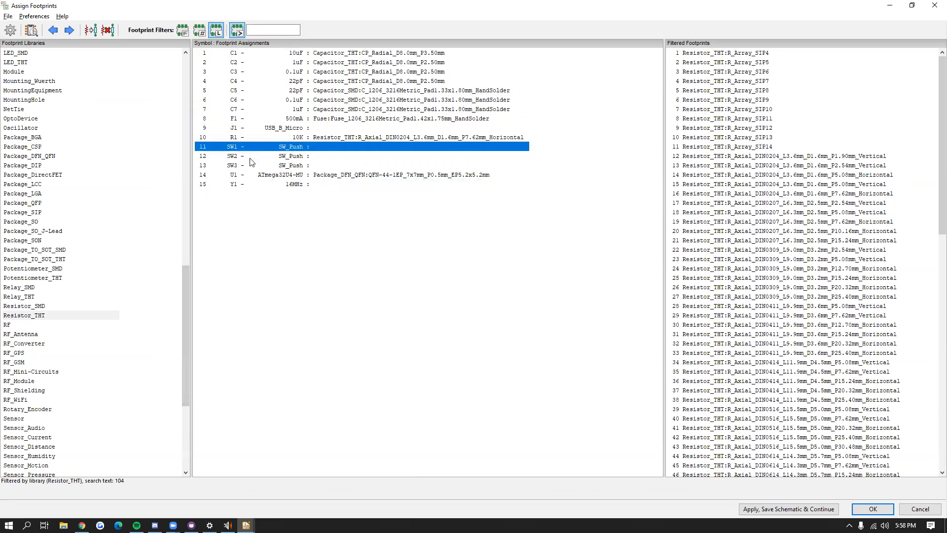
pyautogui.click(275, 30)
pyautogui.scroll(-7, 139, 276)
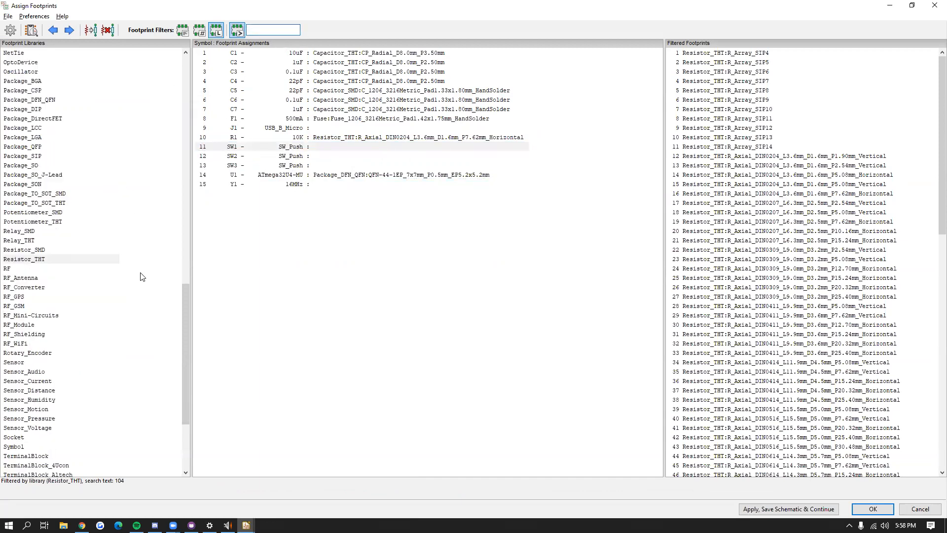
pyautogui.scroll(17, 183, 331)
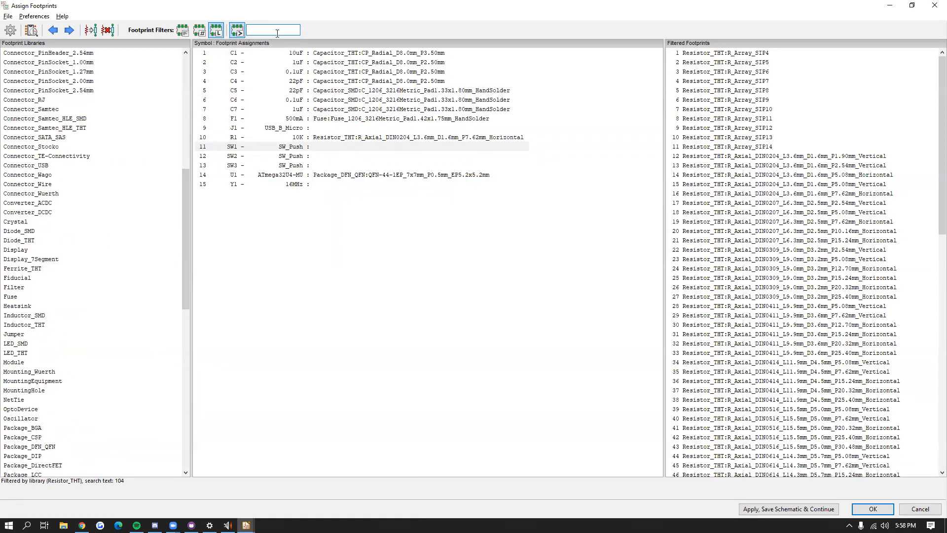
pyautogui.write('Cherry')
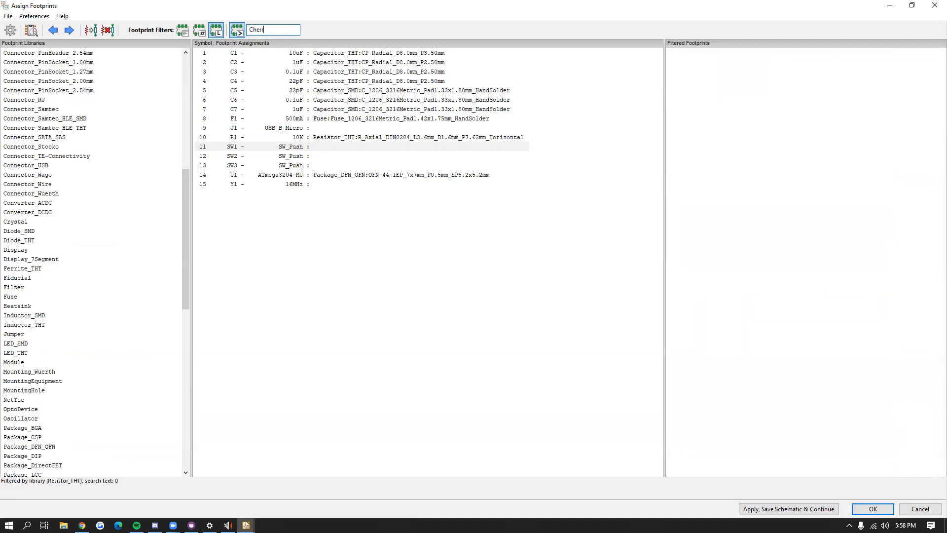
pyautogui.click(216, 31)
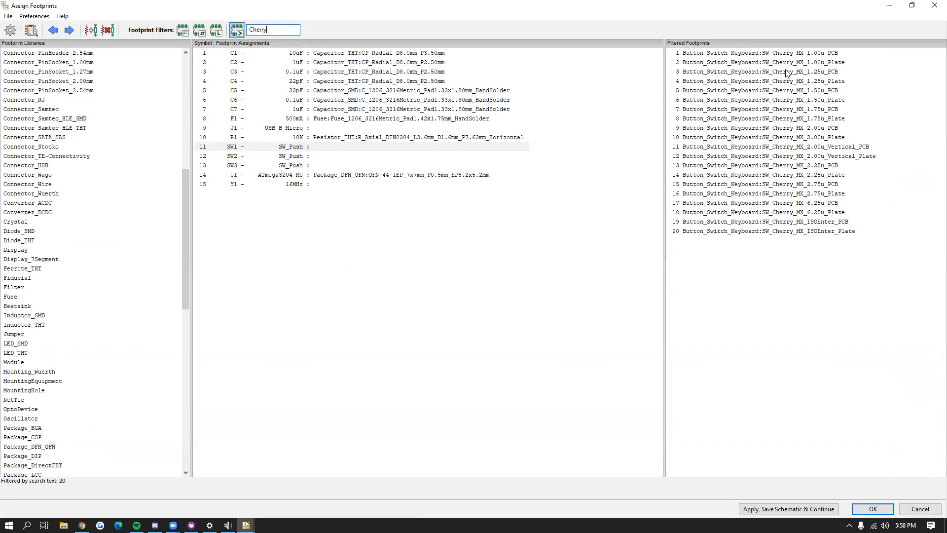
# Step: Assign the SW_Cherry_MX_1.00u_PCB footprint to the switches SW1, SW2 and SW3
pyautogui.click(779, 55)
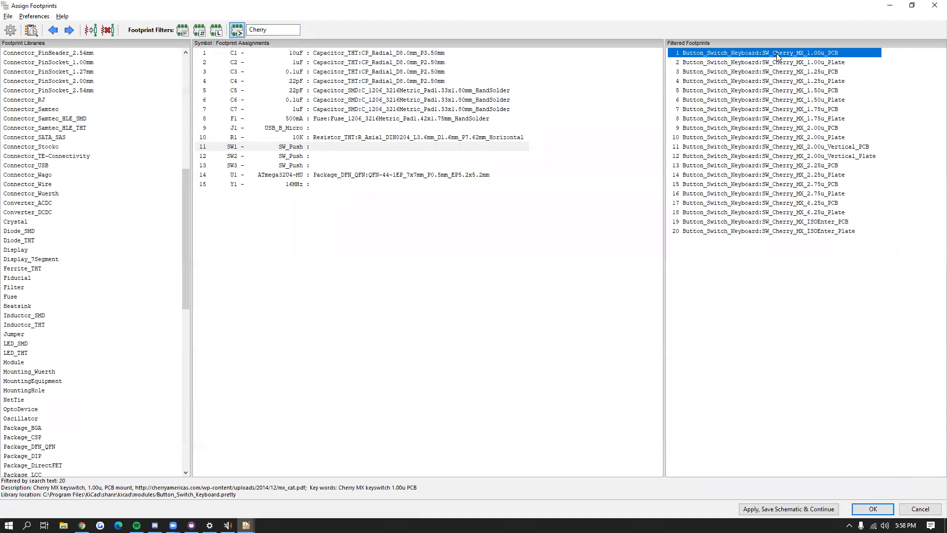
pyautogui.doubleClick(777, 53)
pyautogui.doubleClick(777, 54)
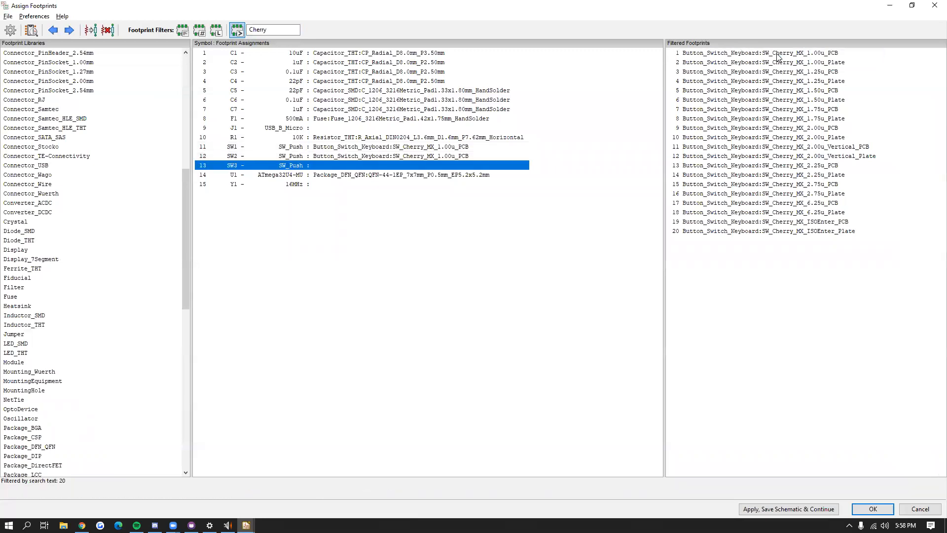
pyautogui.doubleClick(778, 53)
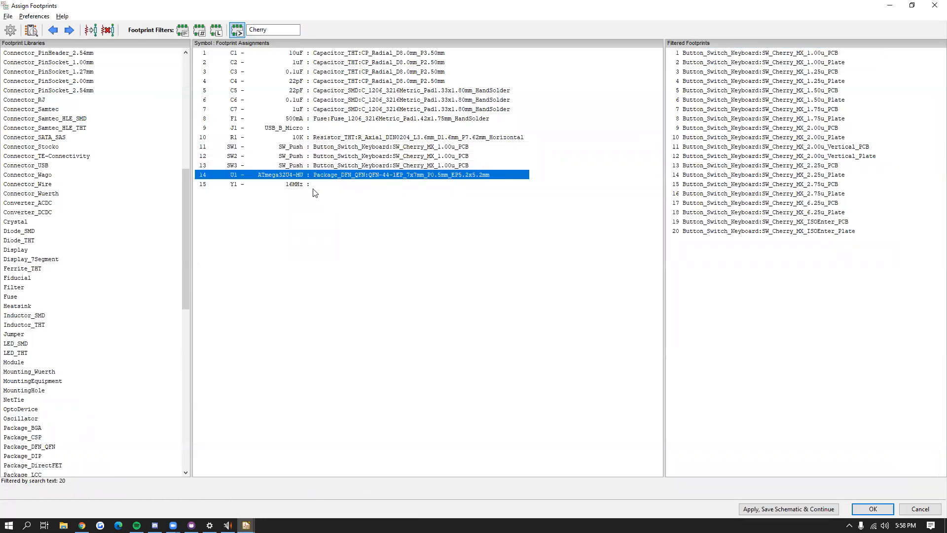
# Step: Select the 16MHz crystal Y1 and look through the list of footprint libraries
pyautogui.click(299, 184)
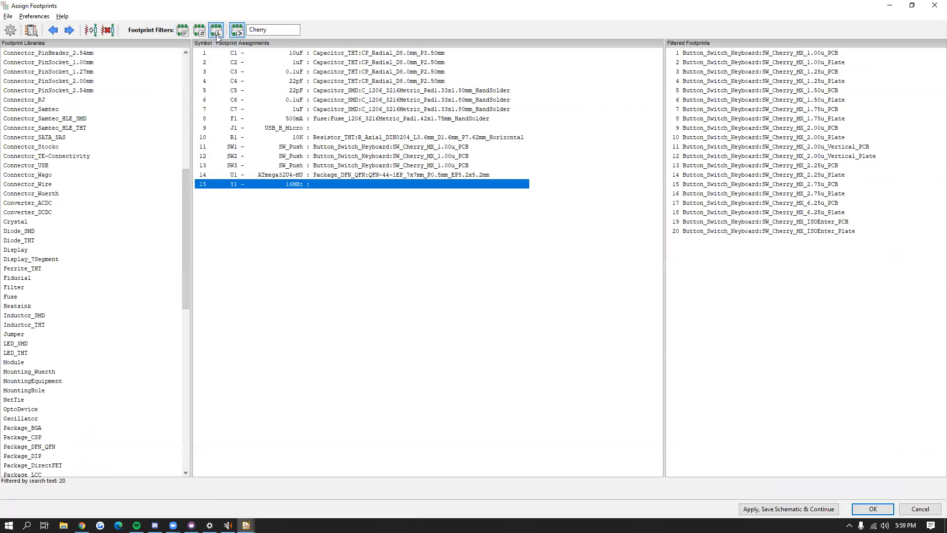
pyautogui.scroll(-12, 169, 239)
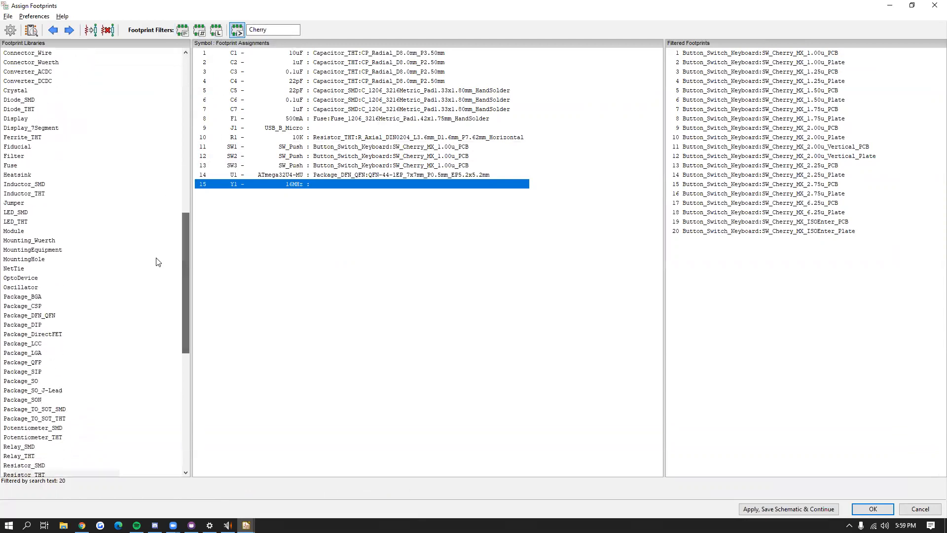
pyautogui.scroll(-5, 66, 328)
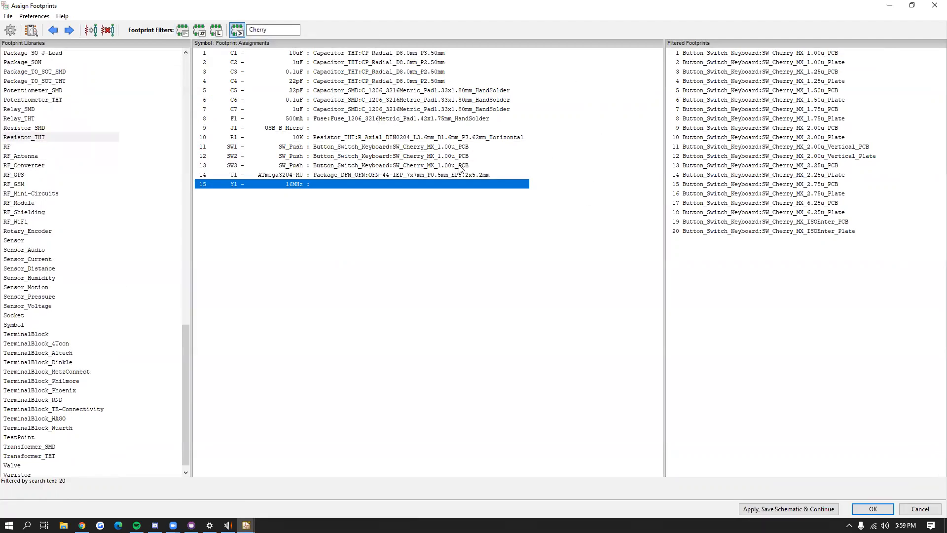
pyautogui.click(217, 30)
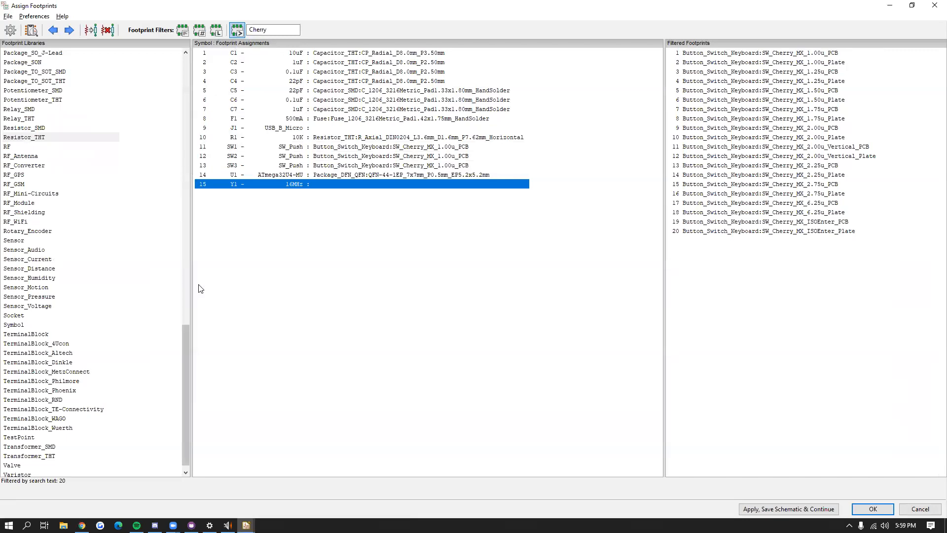
pyautogui.scroll(5, 186, 340)
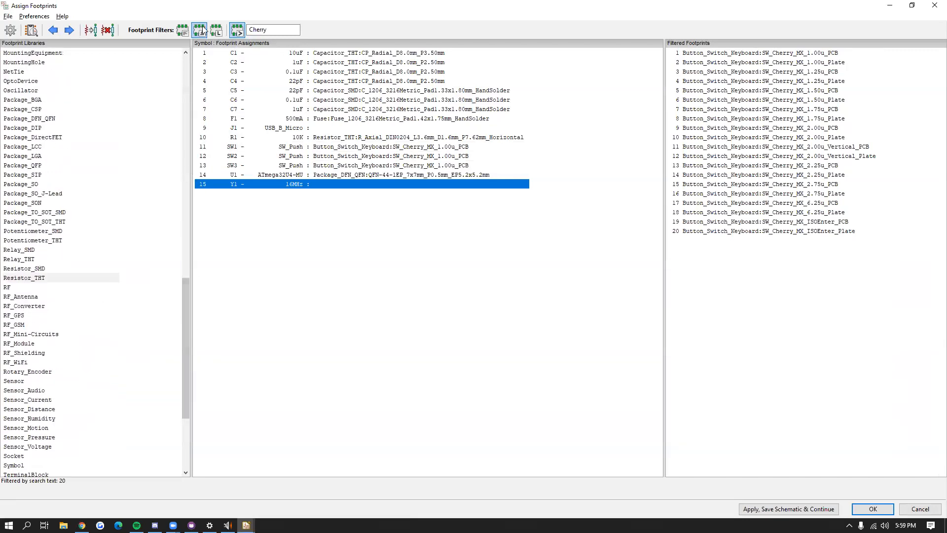
# Step: Try limiting the Cherry search to the Resistor_THT library, and turn library filtering off again
pyautogui.click(217, 31)
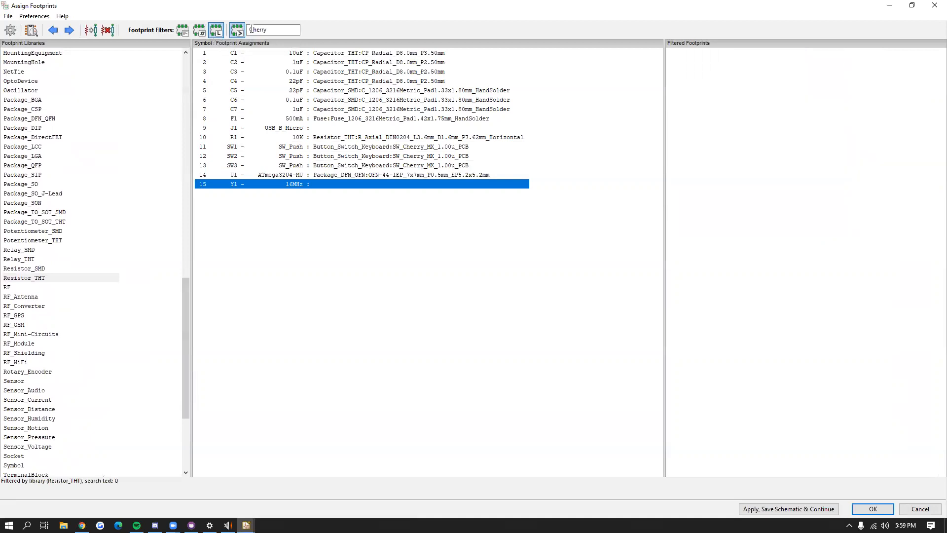
pyautogui.click(51, 280)
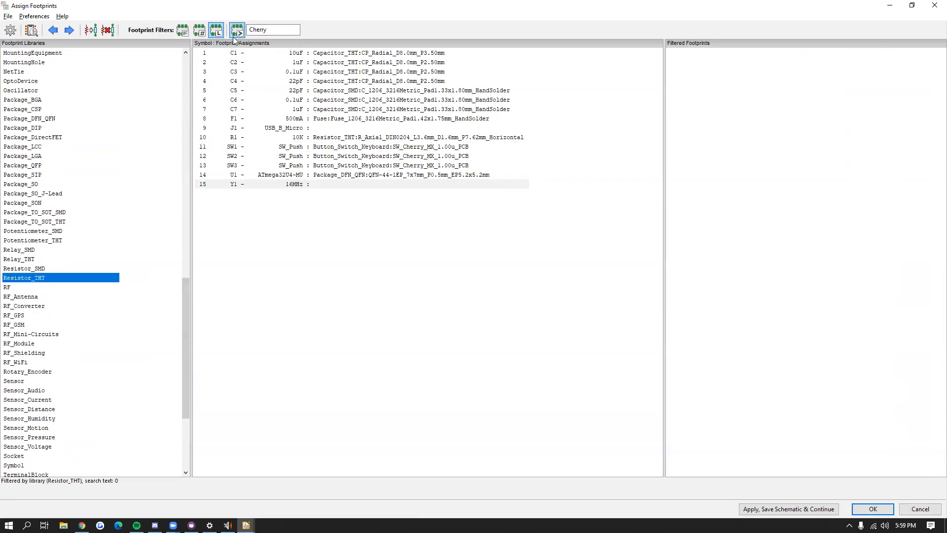
pyautogui.click(216, 32)
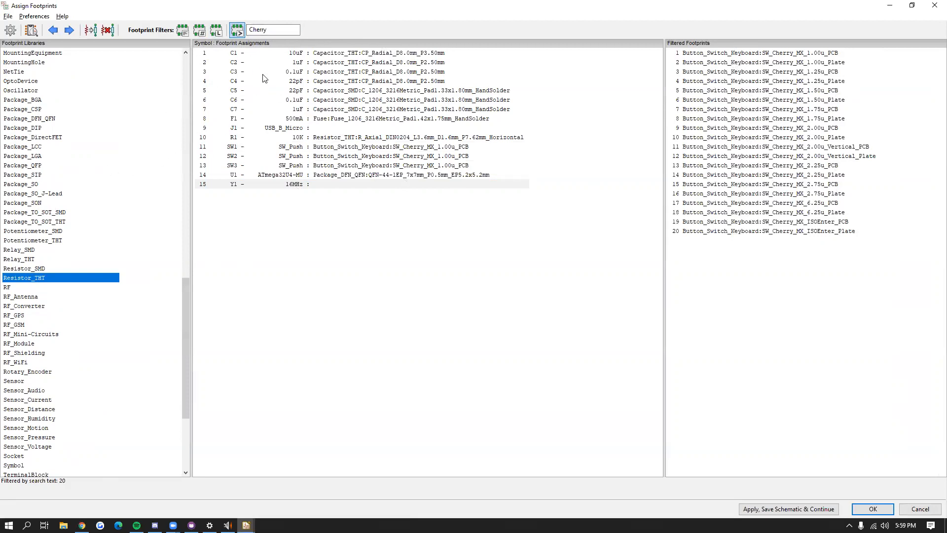
# Step: Clear the Cherry text from the footprint filter
pyautogui.click(239, 31)
pyautogui.press('BackSpace')
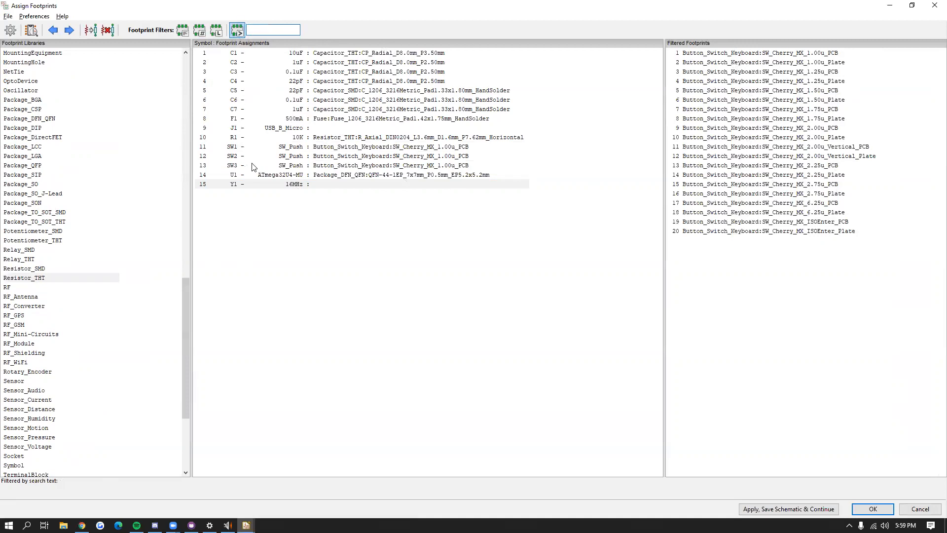
# Step: Filter the footprint list by "micro" and find the Connector_USB Micro-B footprints
pyautogui.write('m')
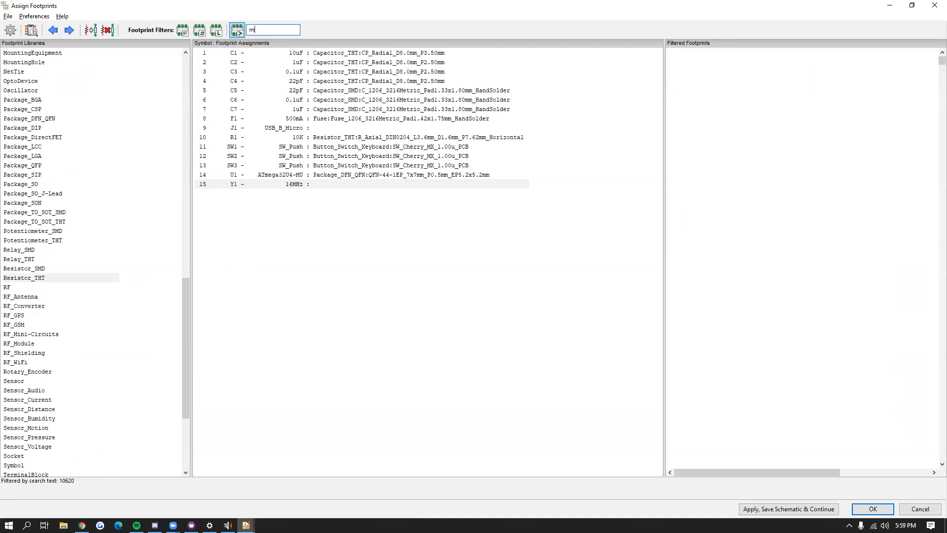
pyautogui.write('icor')
pyautogui.press('BackSpace')
pyautogui.press('BackSpace')
pyautogui.press('BackSpace')
pyautogui.press('BackSpace')
pyautogui.press('BackSpace')
pyautogui.write('micro')
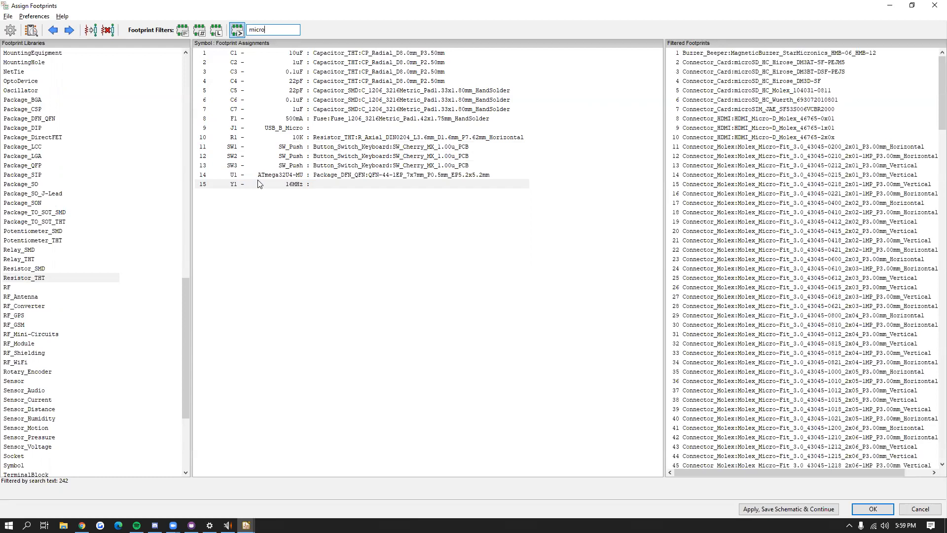
pyautogui.scroll(-20, 769, 254)
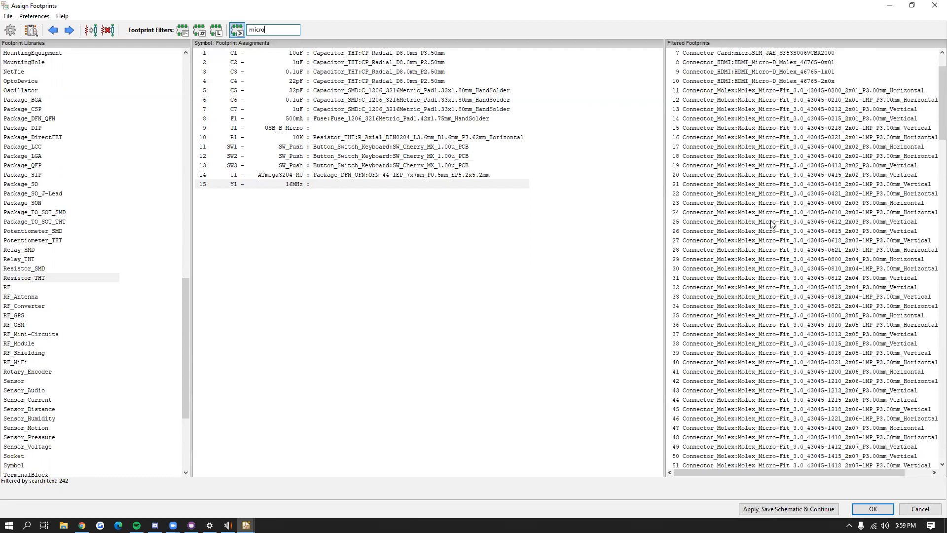
pyautogui.scroll(-20, 769, 254)
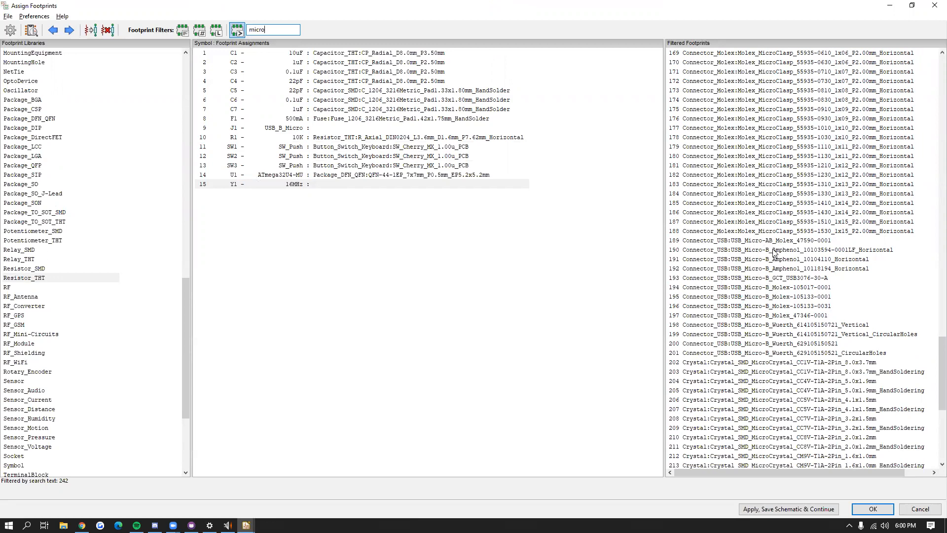
# Step: Preview the USB_Micro-B_Amphenol_10104110_Horizontal footprint in 2D and 3D, and assign it to the USB connector J1
pyautogui.click(746, 242)
pyautogui.click(744, 270)
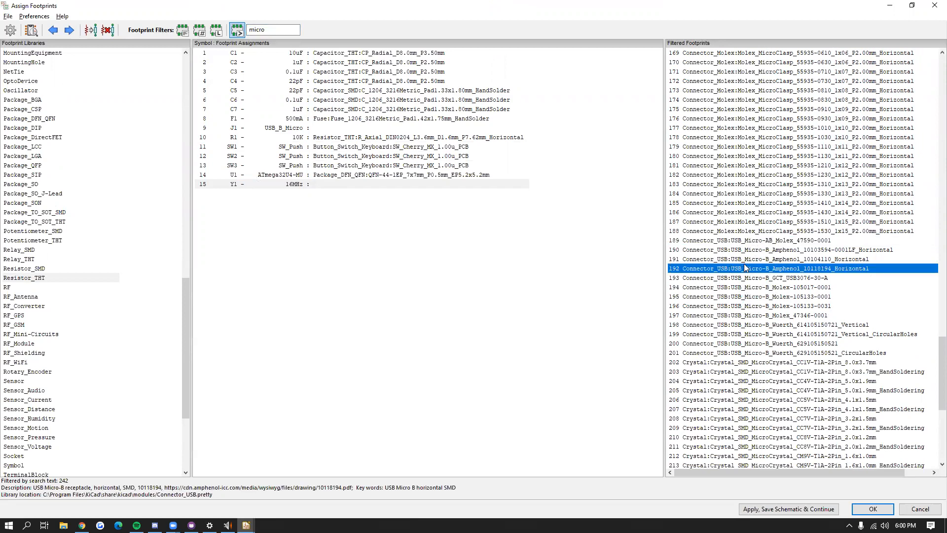
pyautogui.click(348, 128)
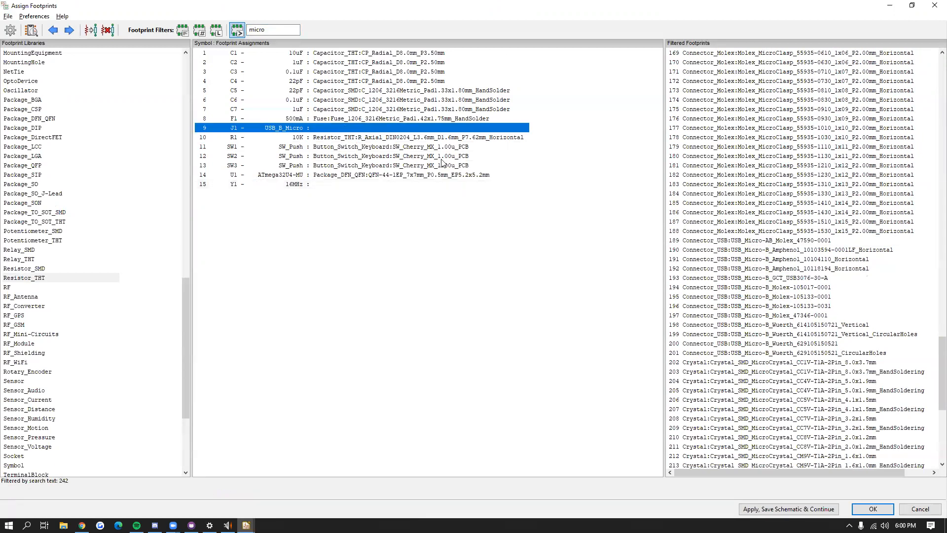
pyautogui.click(766, 258)
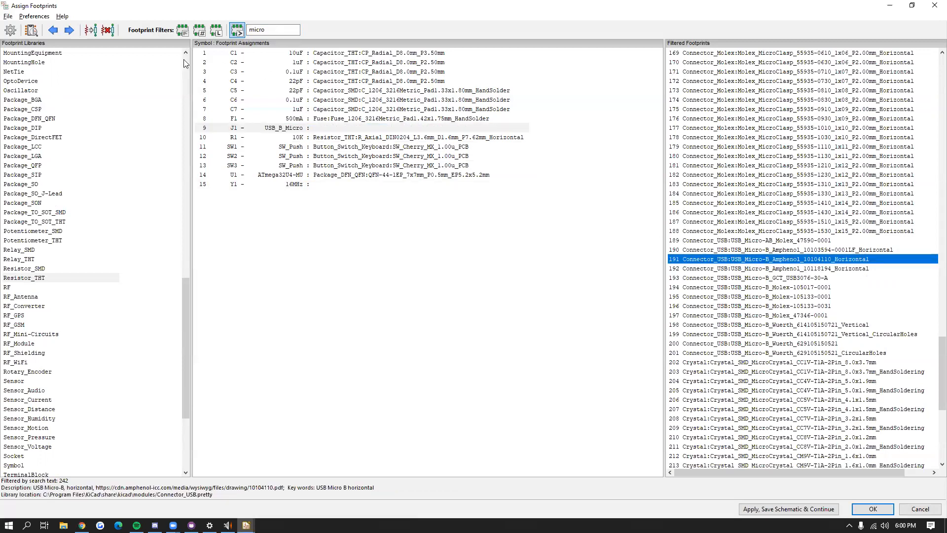
pyautogui.click(31, 30)
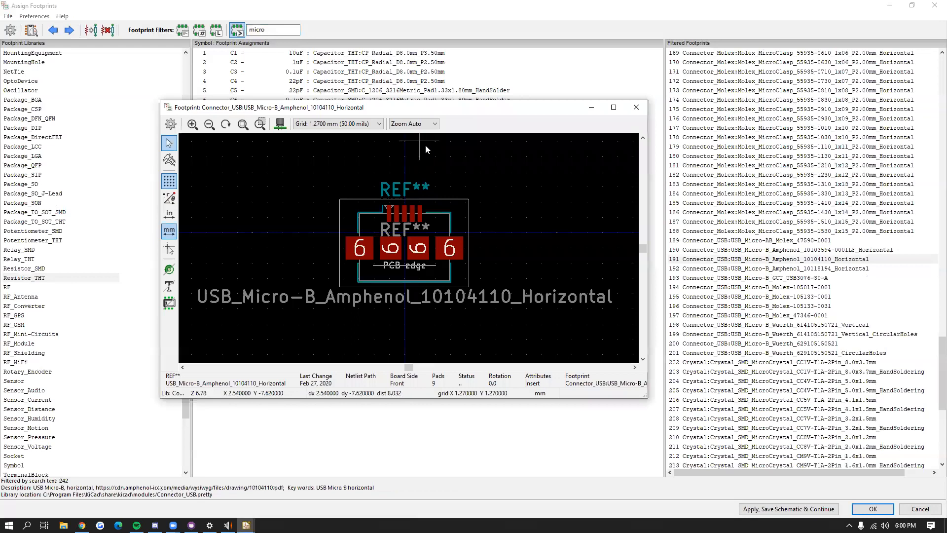
pyautogui.click(280, 124)
pyautogui.moveTo(564, 260); pyautogui.dragTo(594, 261)
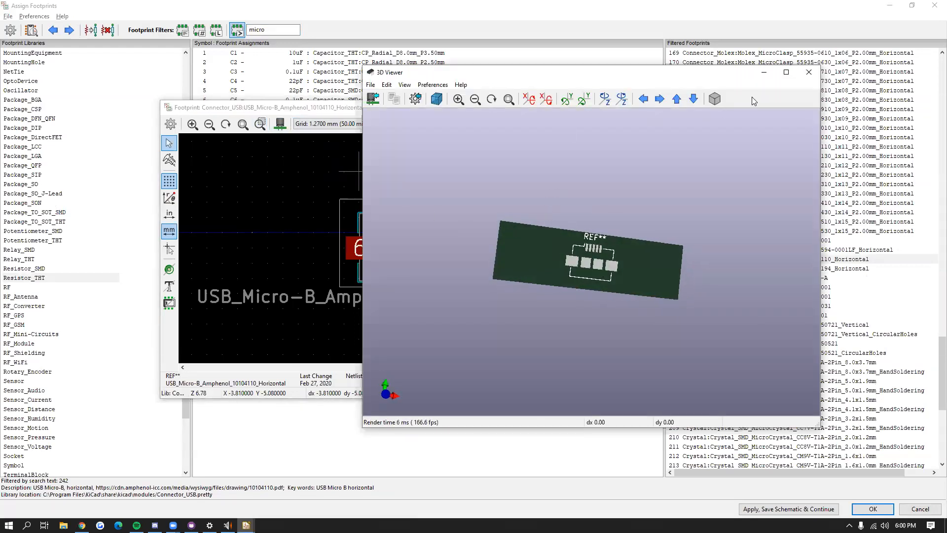
pyautogui.click(819, 72)
pyautogui.click(639, 104)
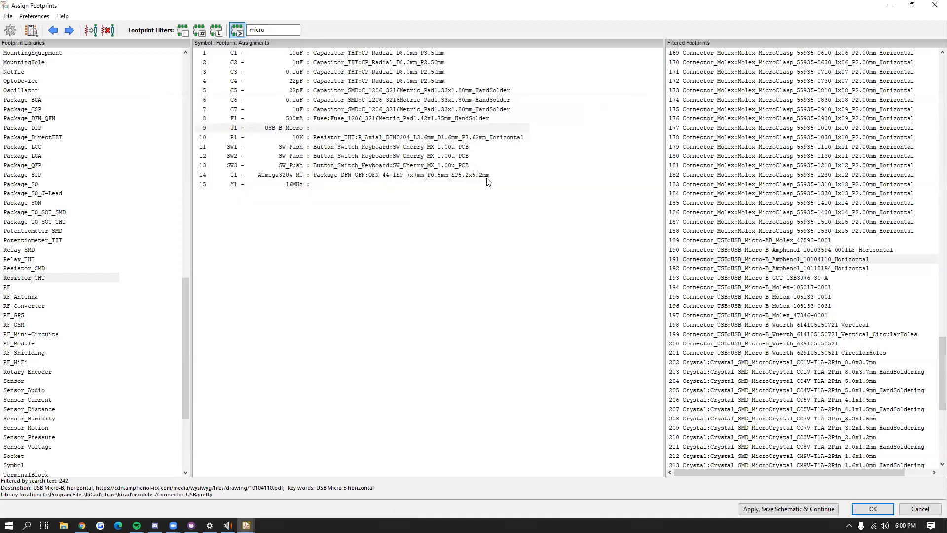
pyautogui.doubleClick(799, 260)
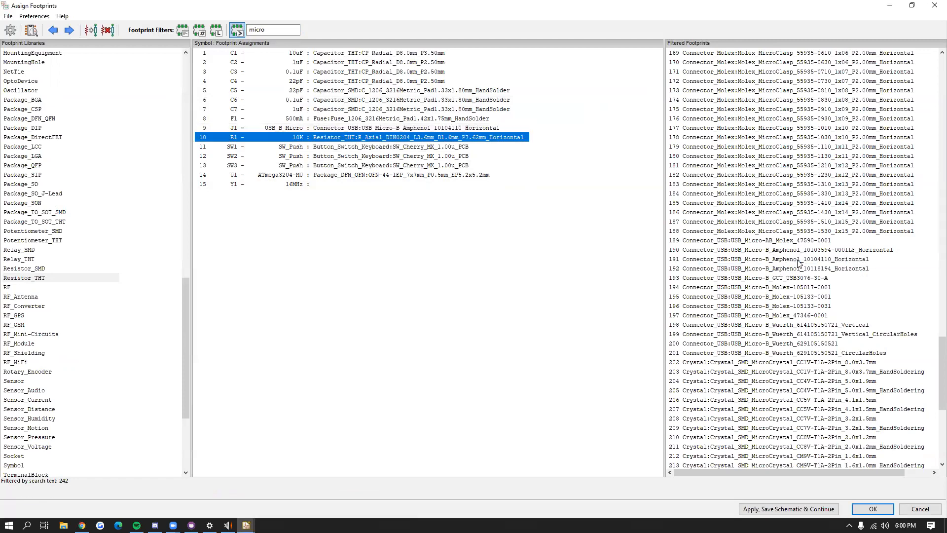
# Step: Select the crystal Y1, limit the footprints to the Crystal library, and clear the "micro" filter text
pyautogui.click(296, 186)
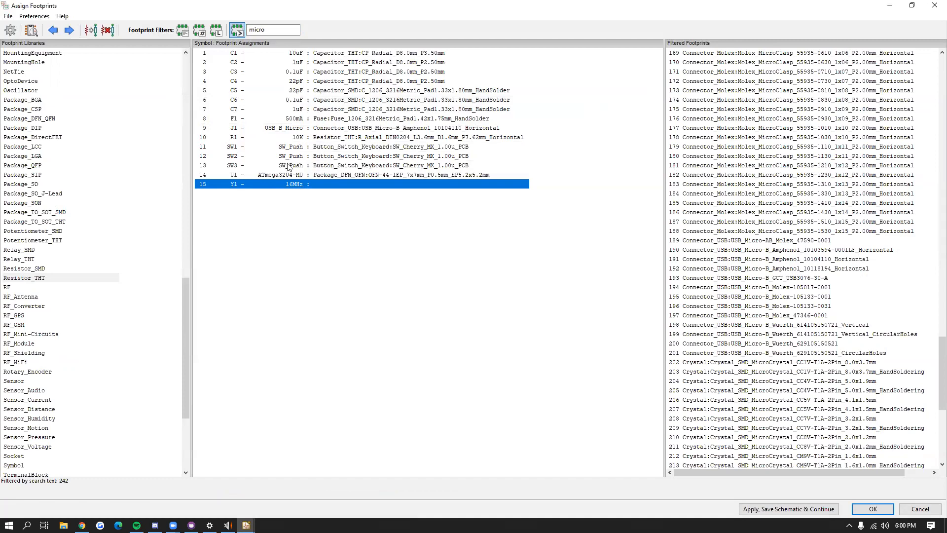
pyautogui.scroll(-5, 179, 363)
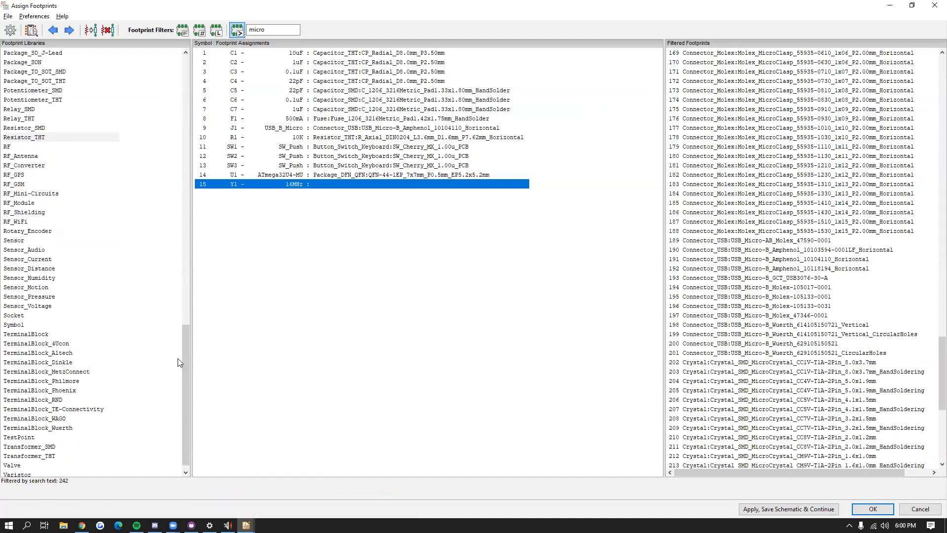
pyautogui.scroll(4, 179, 362)
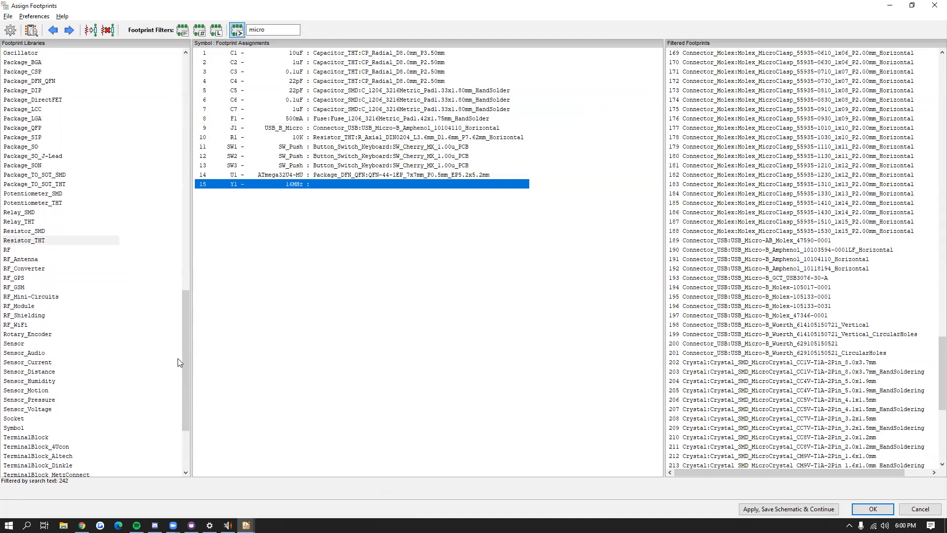
pyautogui.scroll(3, 179, 360)
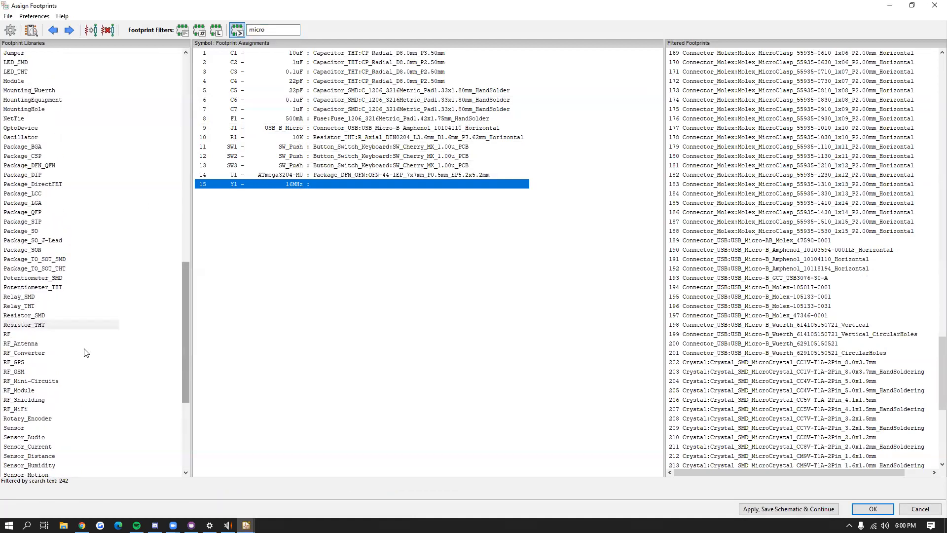
pyautogui.scroll(20, 82, 296)
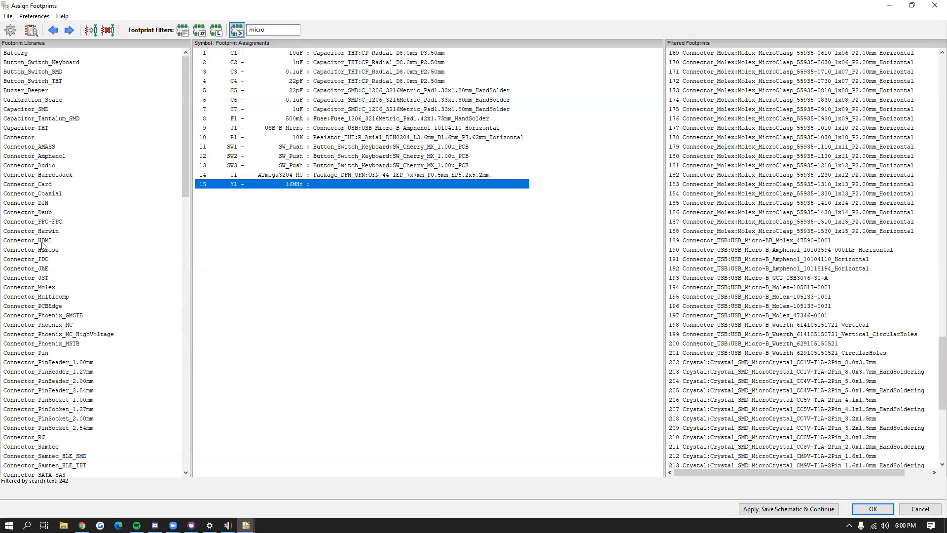
pyautogui.scroll(-6, 34, 263)
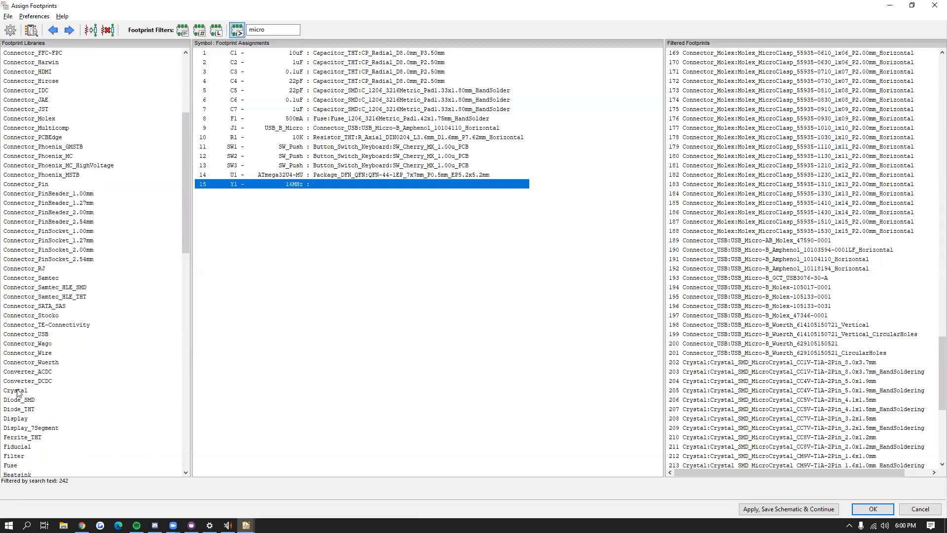
pyautogui.click(20, 391)
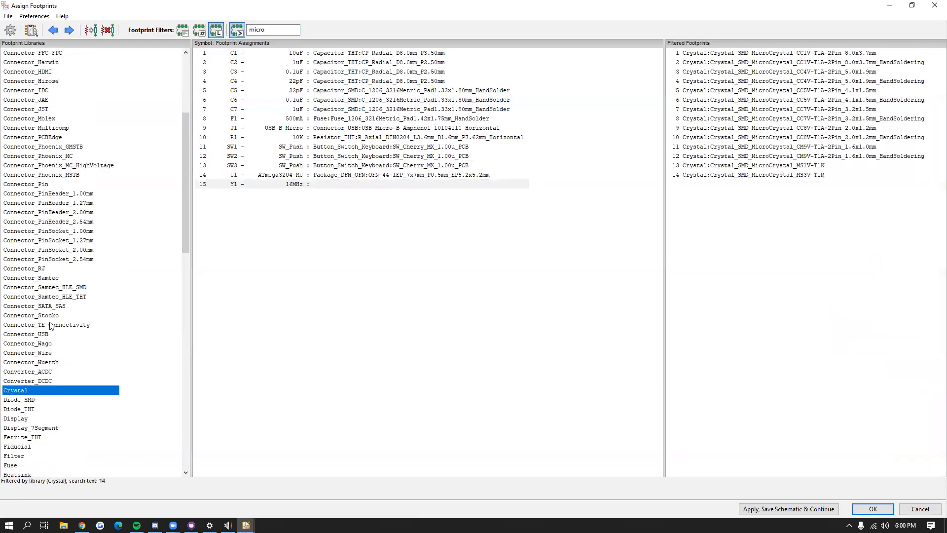
pyautogui.click(285, 28)
pyautogui.press('BackSpace')
pyautogui.press('BackSpace')
pyautogui.press('BackSpace')
pyautogui.press('BackSpace')
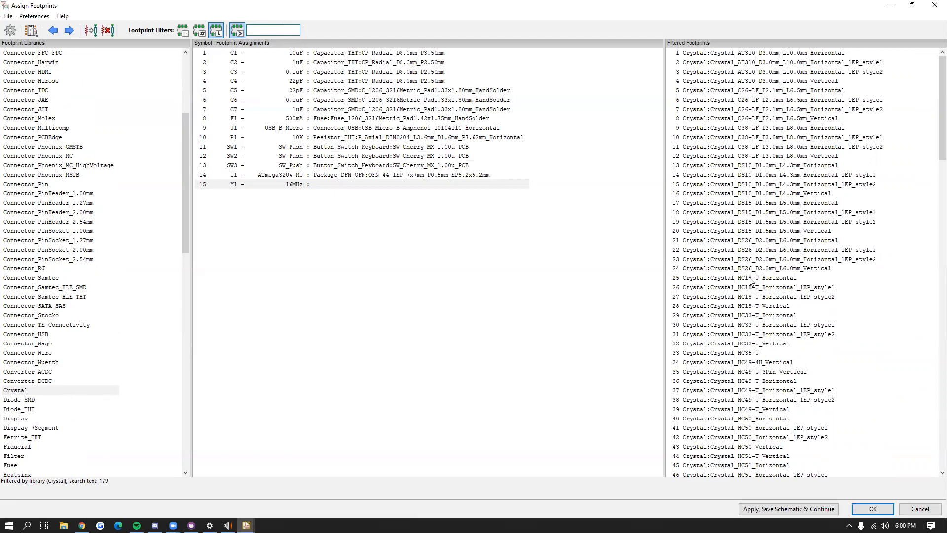
# Step: Preview the Crystal_DS10_D1.0mm_L4.3mm_Horizontal footprint and assign it to the crystal Y1
pyautogui.click(767, 175)
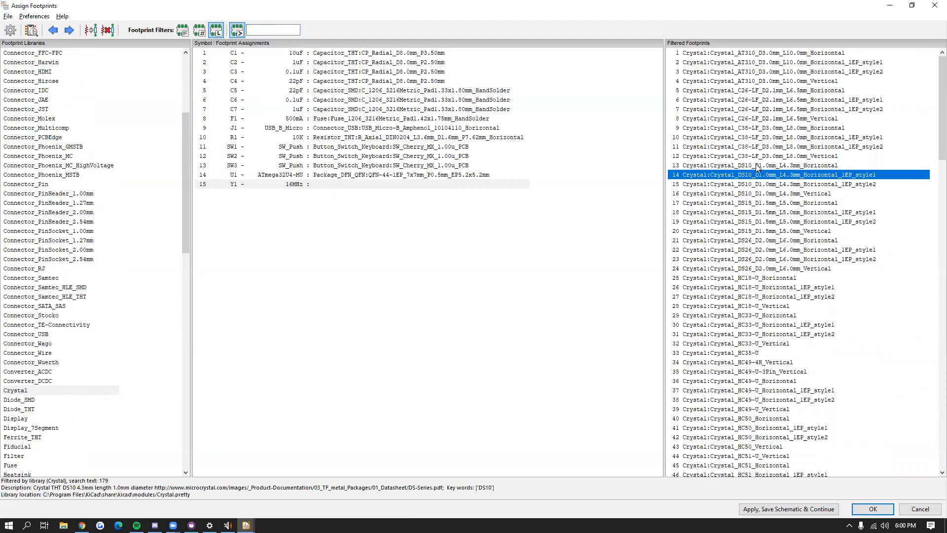
pyautogui.click(760, 166)
pyautogui.click(31, 30)
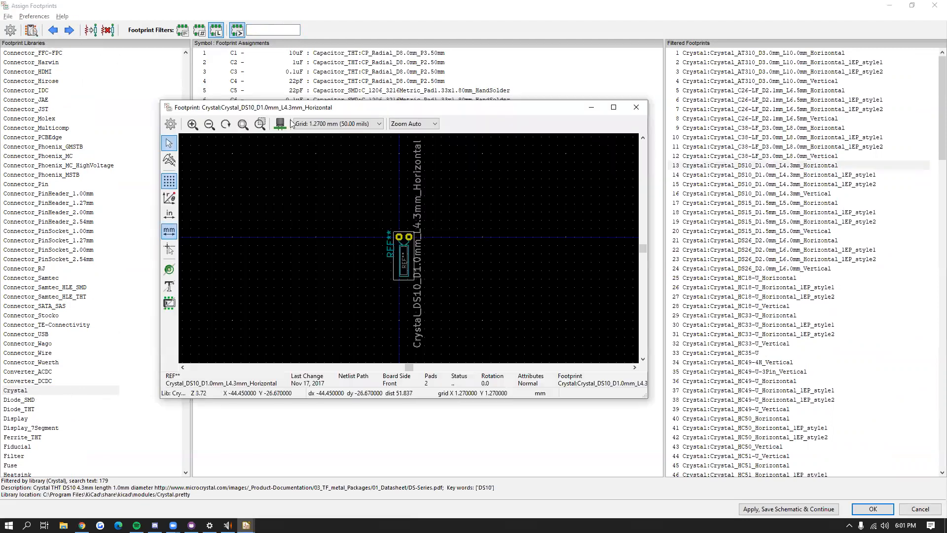
pyautogui.click(636, 107)
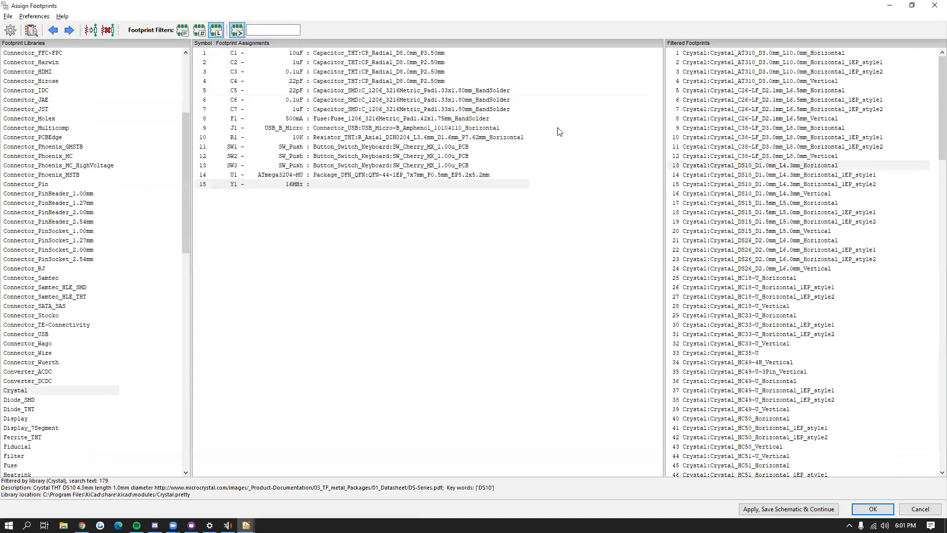
pyautogui.click(344, 187)
pyautogui.doubleClick(736, 165)
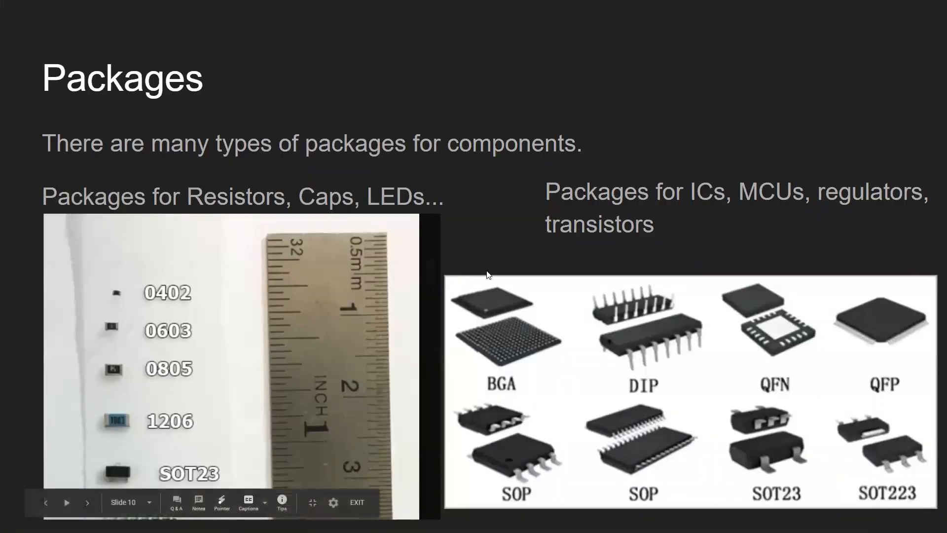
# Step: Switch from the slides to the Eeschema schematic and generate its Pcbnew netlist as test in the Desktop test folder
pyautogui.hotkey('alt', 'Tab')
pyautogui.click(370, 200)
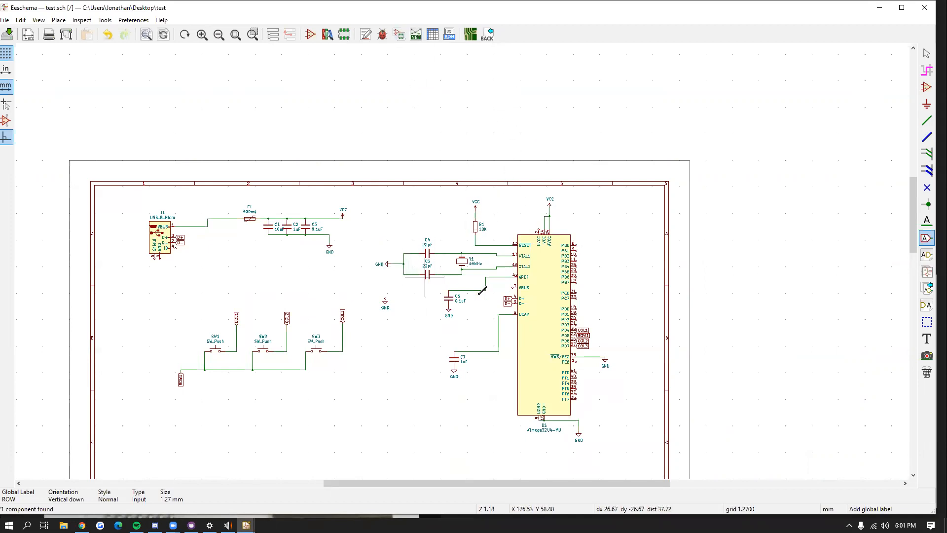
pyautogui.click(417, 36)
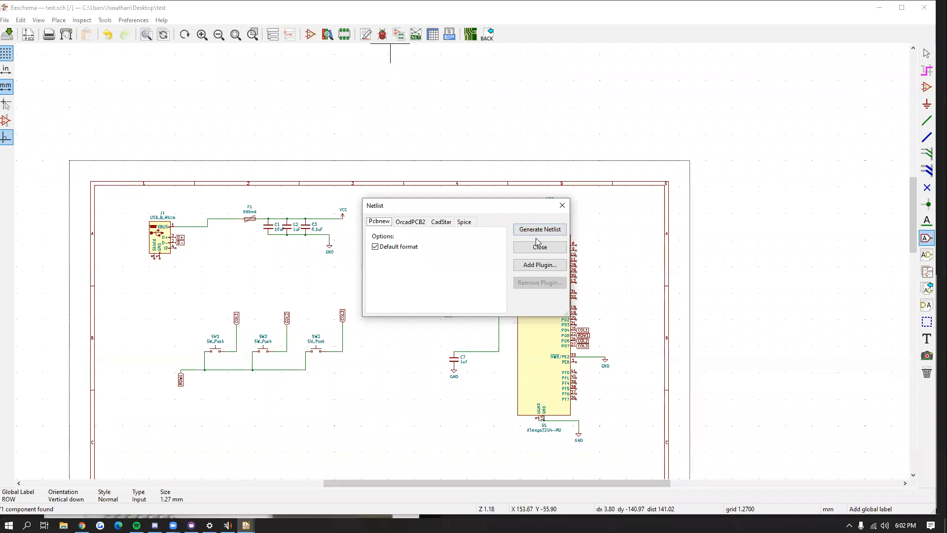
pyautogui.click(547, 249)
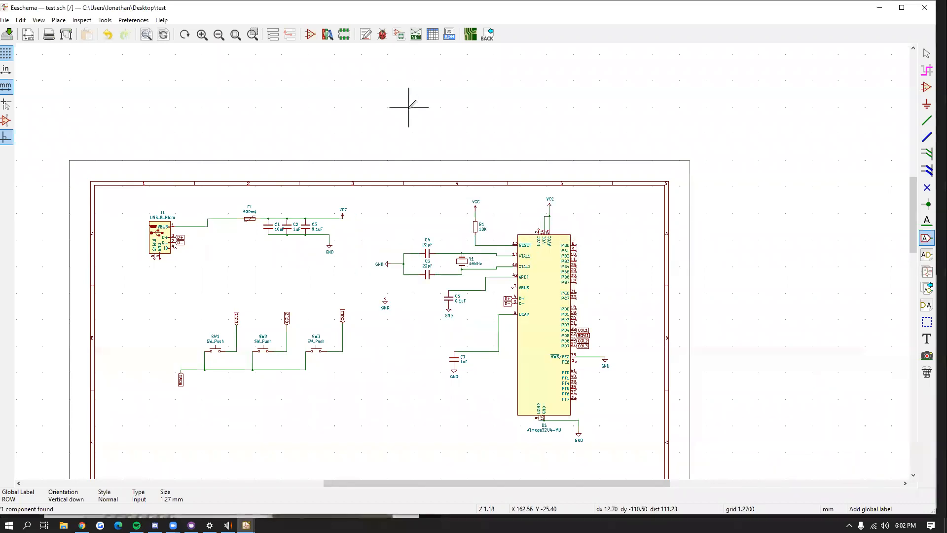
pyautogui.click(417, 35)
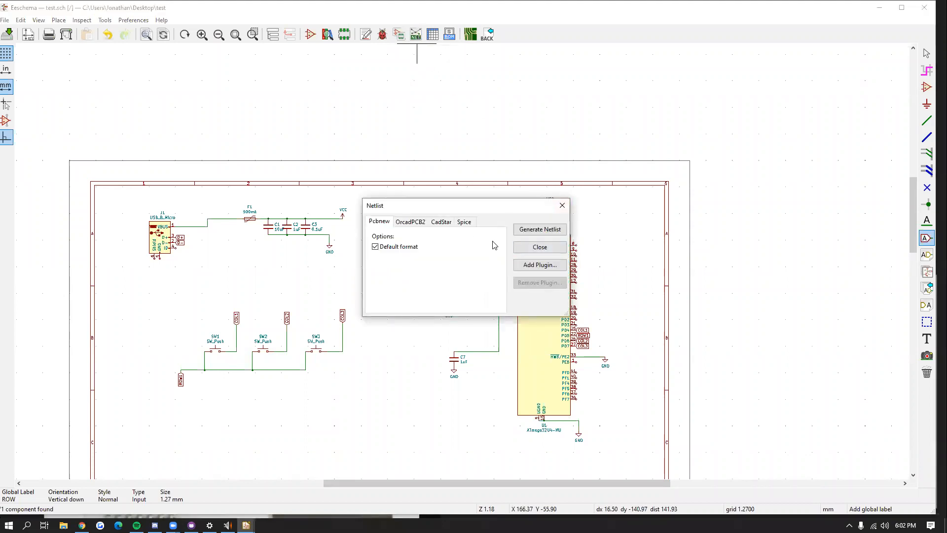
pyautogui.click(535, 231)
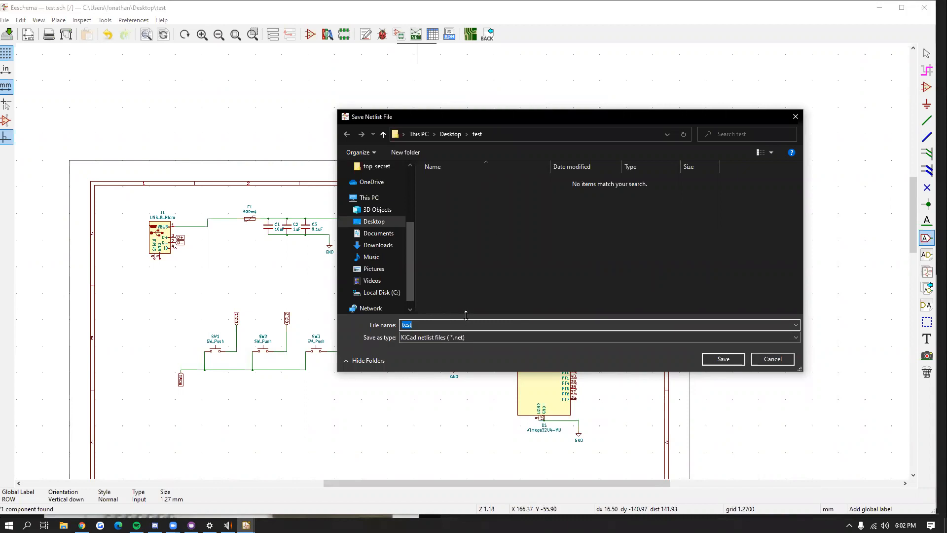
pyautogui.press('BackSpace')
pyautogui.write('te')
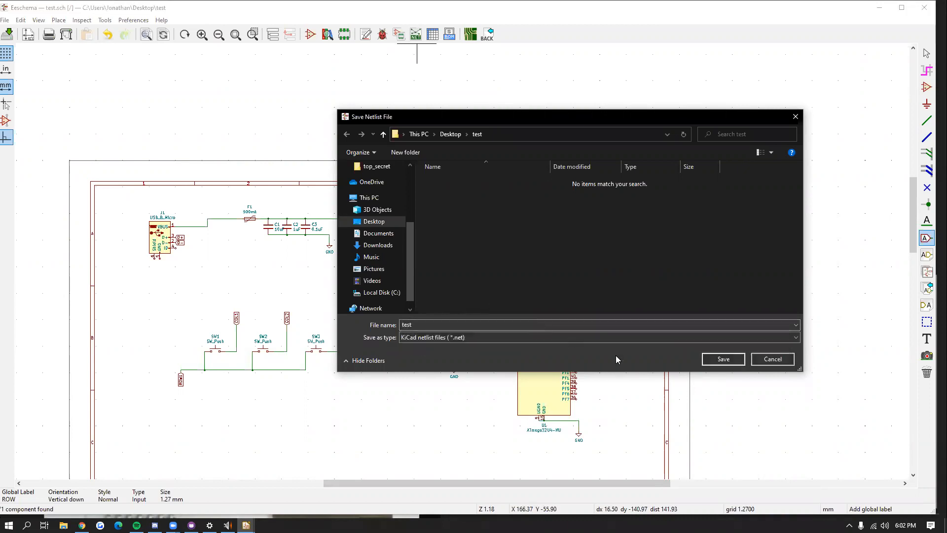
pyautogui.click(722, 360)
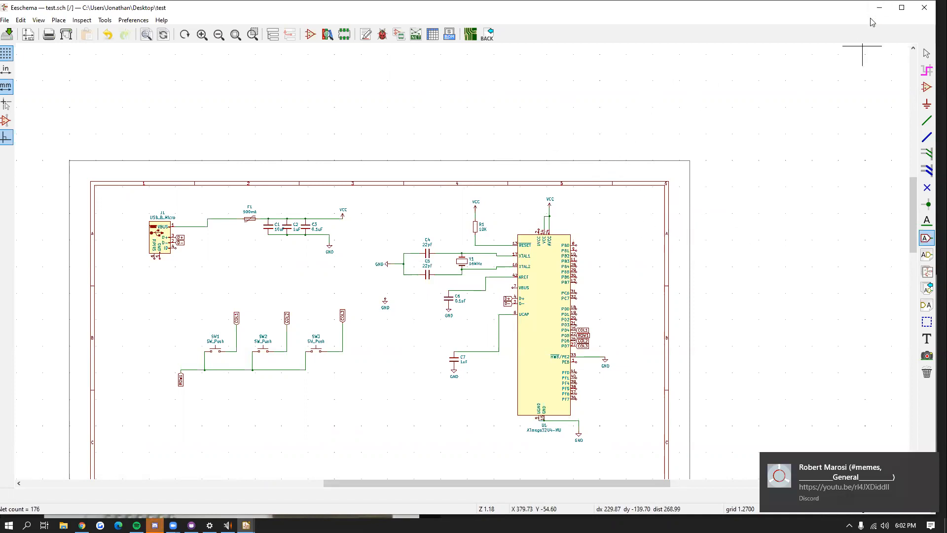
pyautogui.click(416, 34)
pyautogui.click(545, 232)
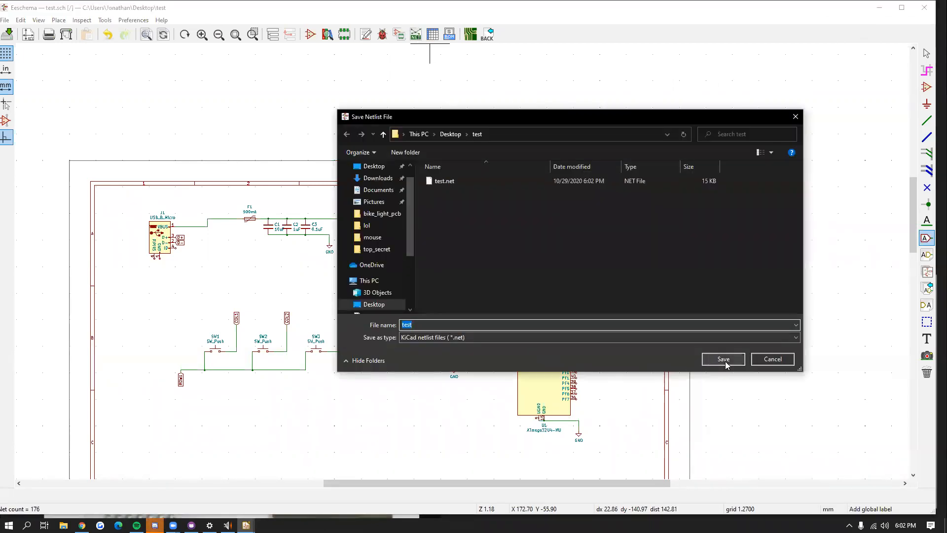
pyautogui.click(766, 364)
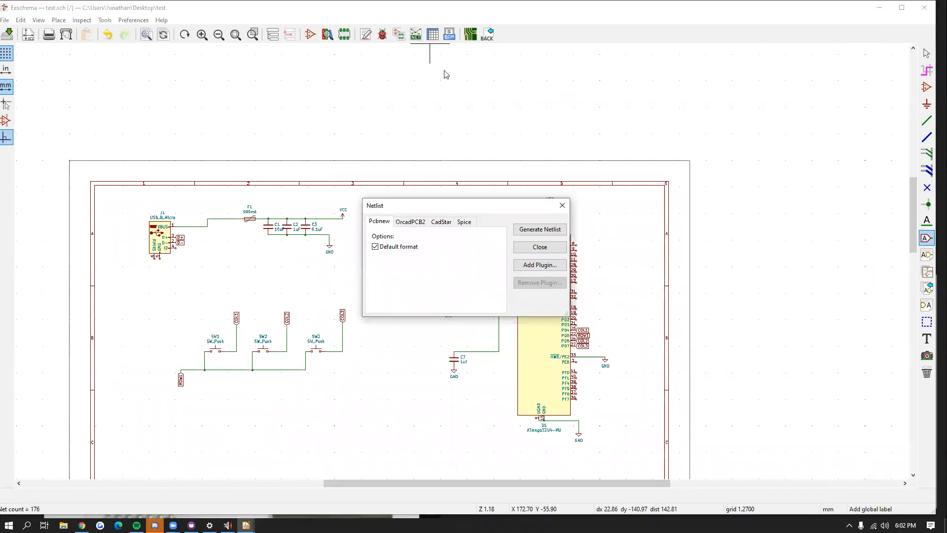
pyautogui.click(564, 203)
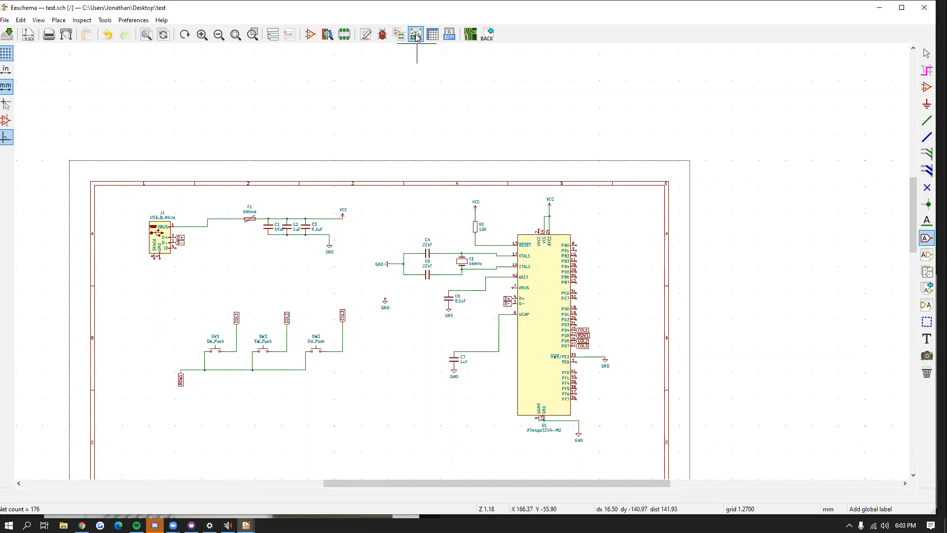
# Step: Generate the schematic's Pcbnew netlist again in the default format, overwriting test.net in the Desktop test folder
pyautogui.click(416, 35)
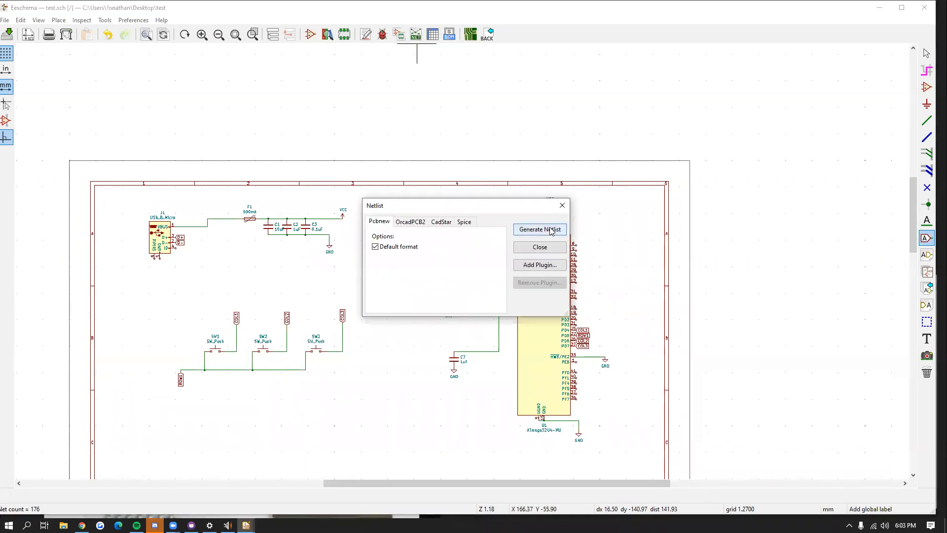
pyautogui.click(551, 229)
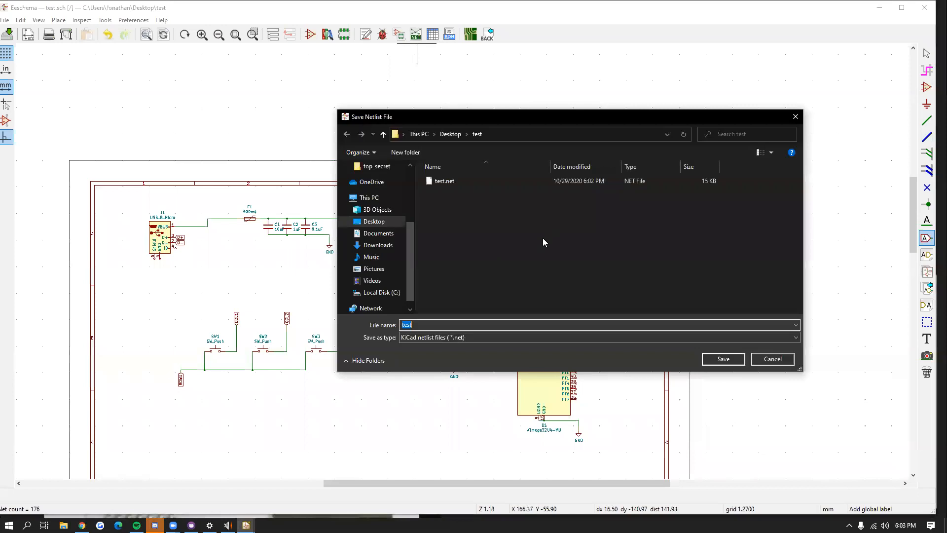
pyautogui.click(724, 359)
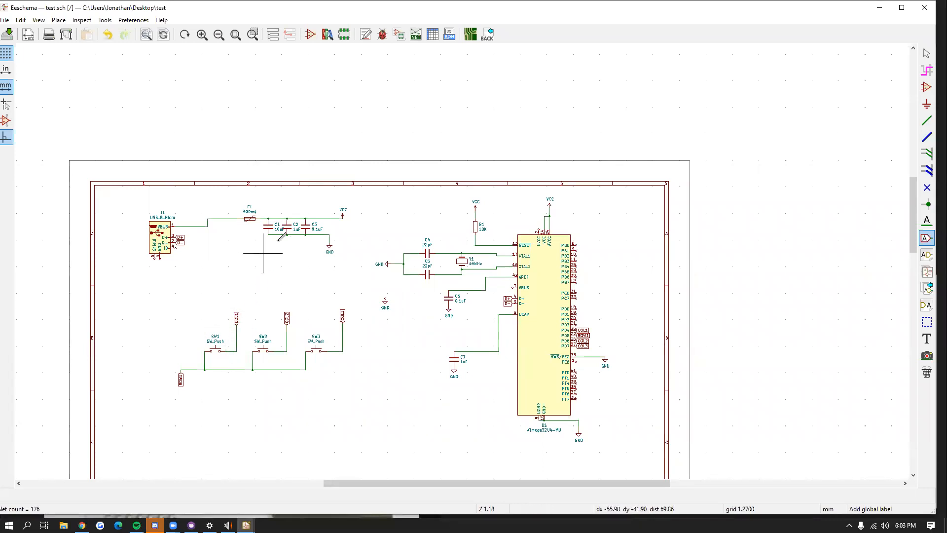
# Step: Check for the generated test.net file in the Desktop test folder using File Explorer, and close the folder window
pyautogui.click(64, 525)
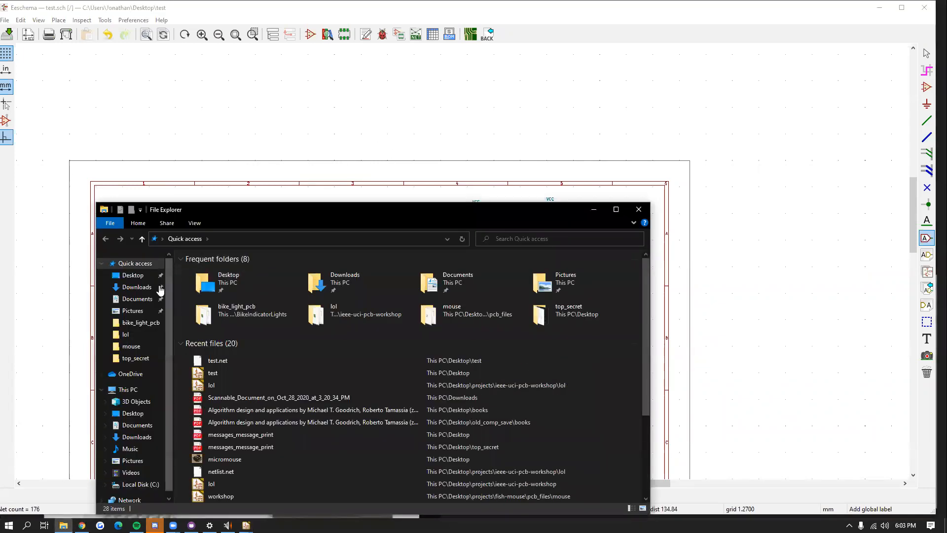
pyautogui.click(138, 275)
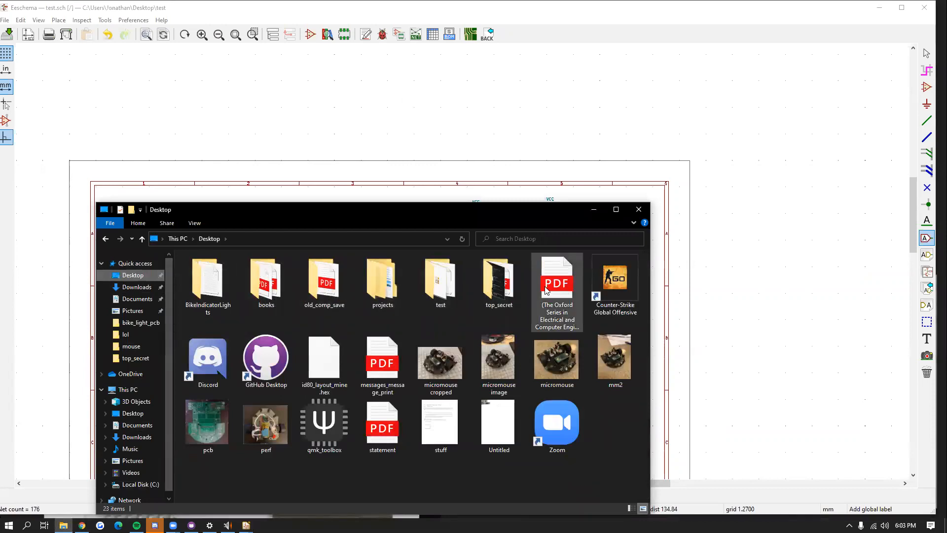
pyautogui.doubleClick(452, 284)
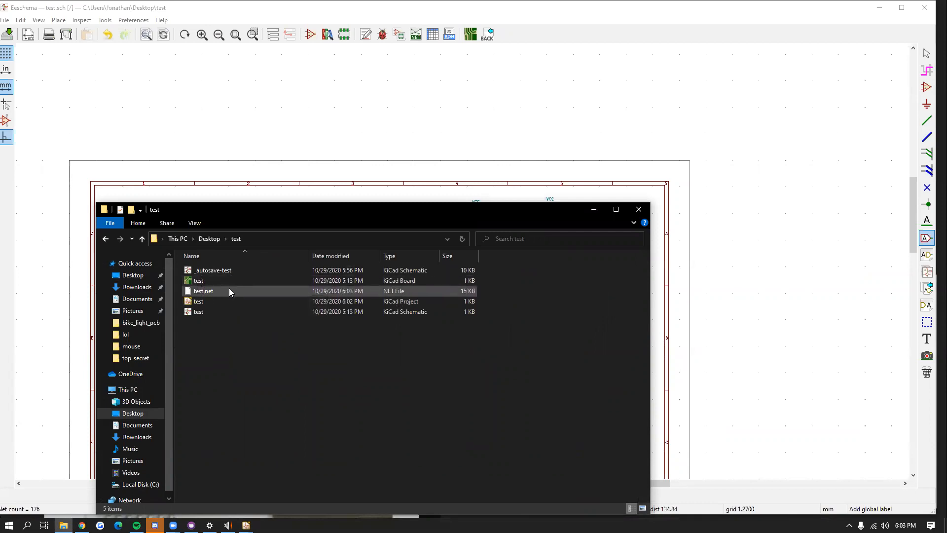
pyautogui.click(637, 212)
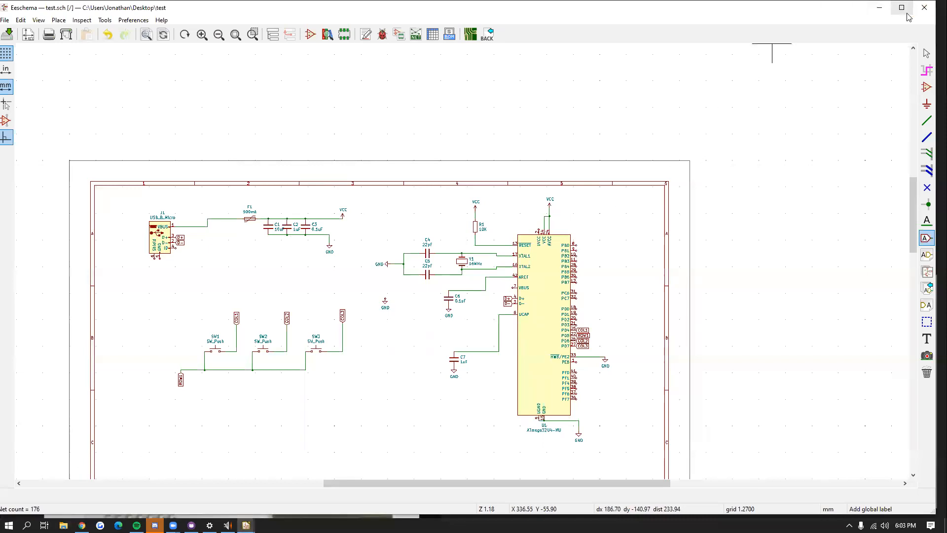
# Step: Close the schematic editor, switch to the KiCad project manager, and open the test.kicad_pcb board
pyautogui.click(931, 10)
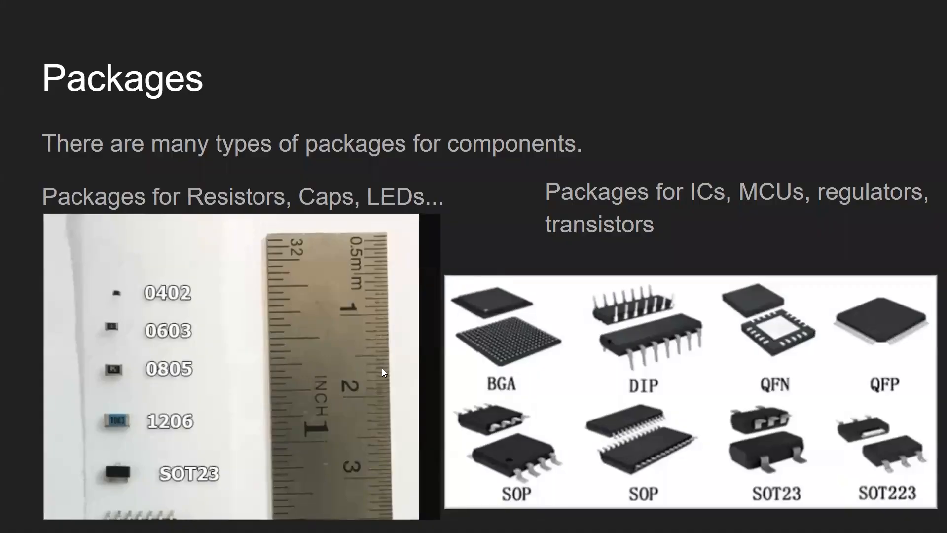
pyautogui.hotkey('alt', 'Tab')
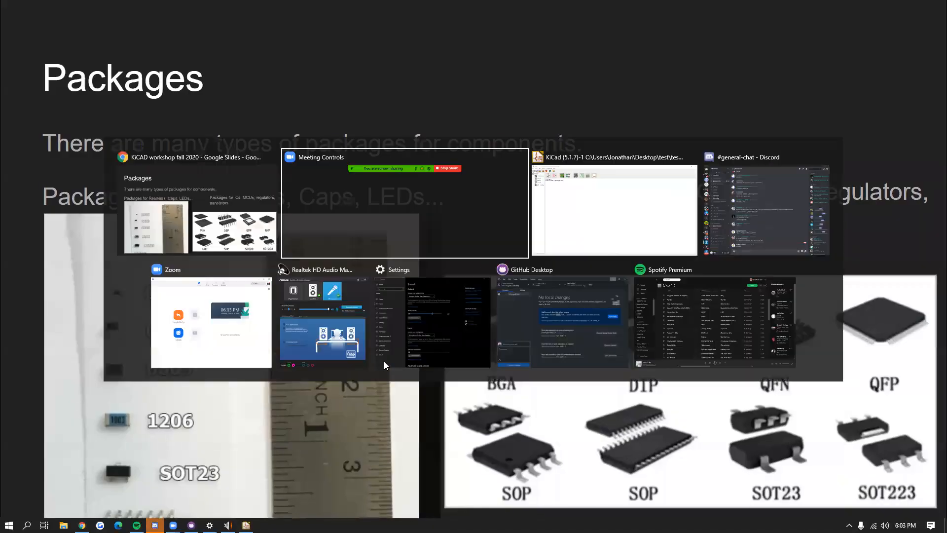
pyautogui.click(560, 219)
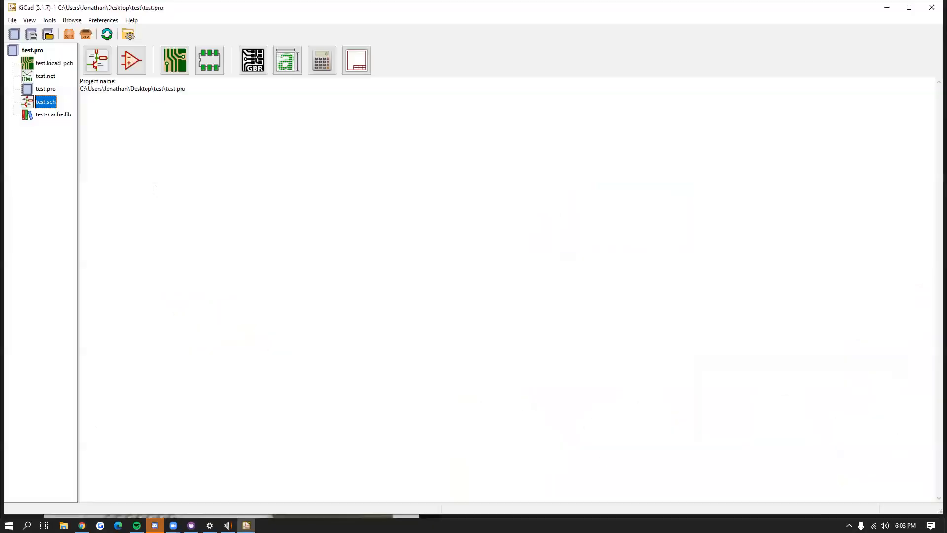
pyautogui.click(41, 67)
pyautogui.doubleClick(41, 67)
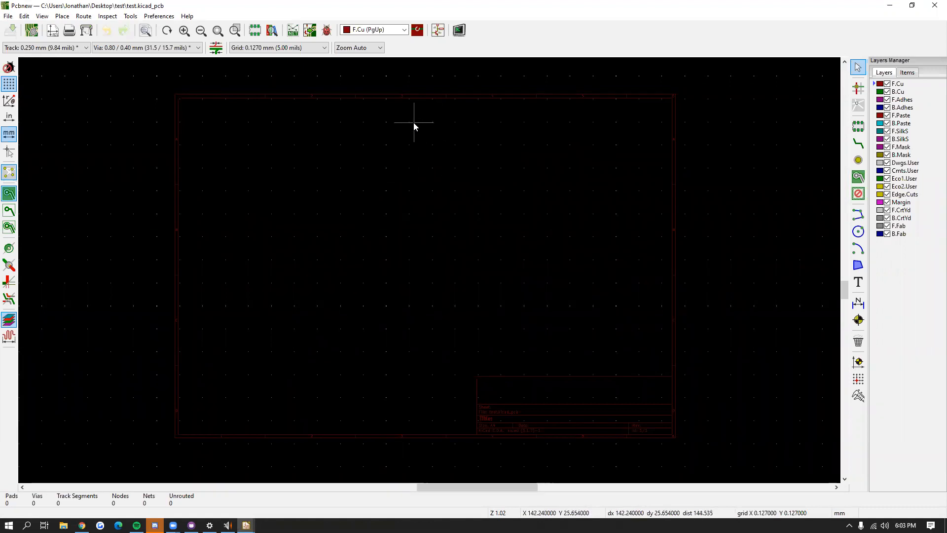
# Step: Load the netlist file test.net from the Desktop test folder for import into the empty board
pyautogui.scroll(-3, 431, 266)
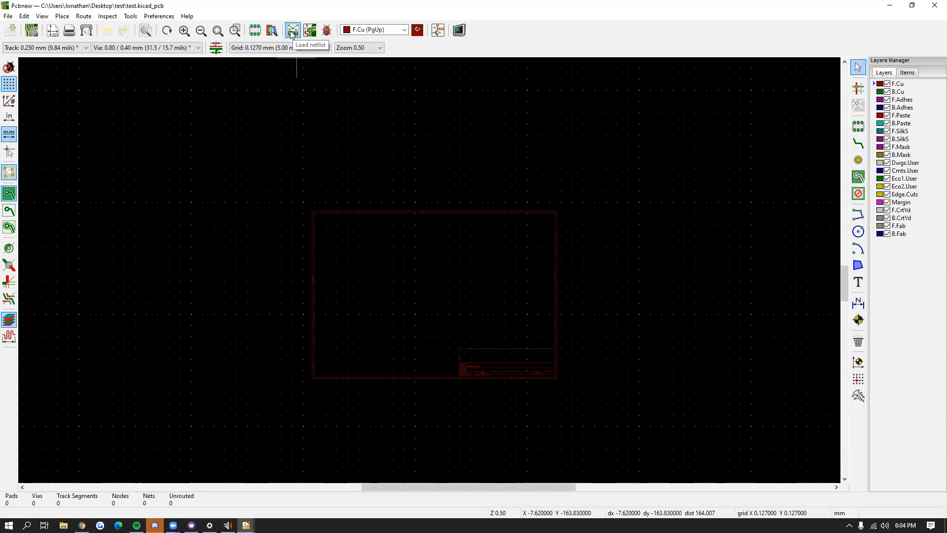
pyautogui.click(292, 32)
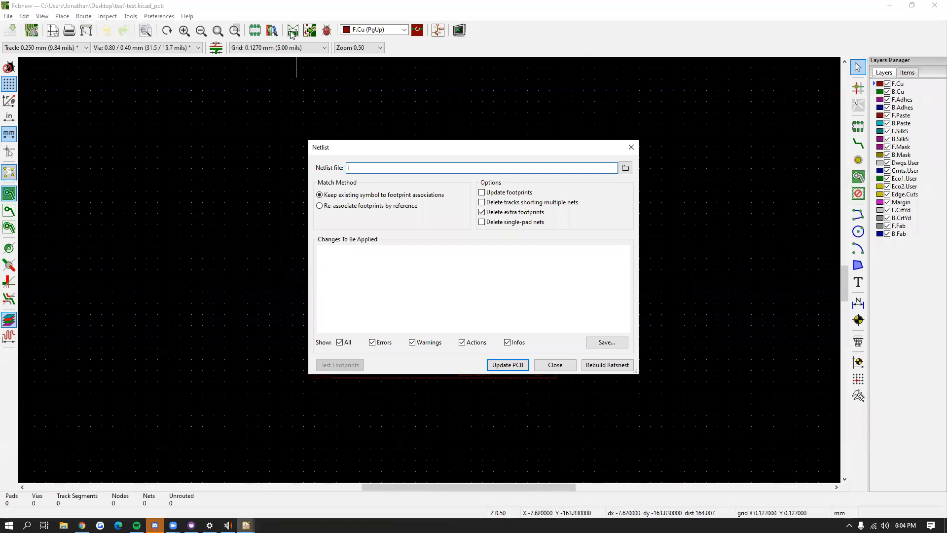
pyautogui.click(625, 168)
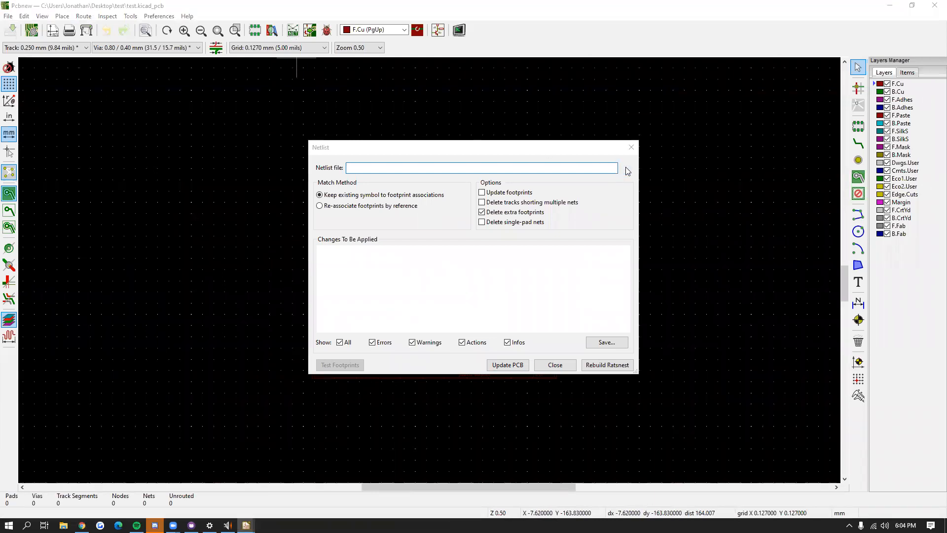
pyautogui.moveTo(612, 164); pyautogui.dragTo(408, 214)
pyautogui.click(316, 280)
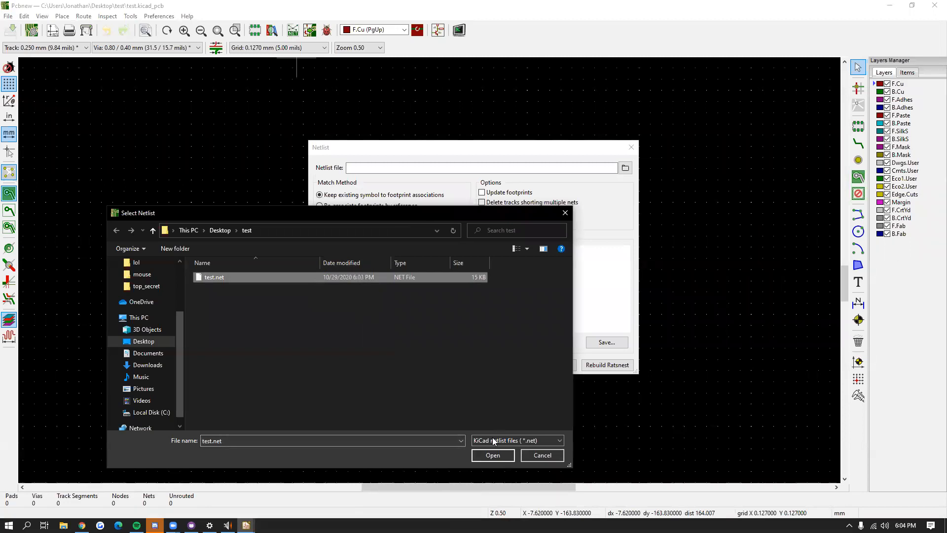
pyautogui.click(488, 456)
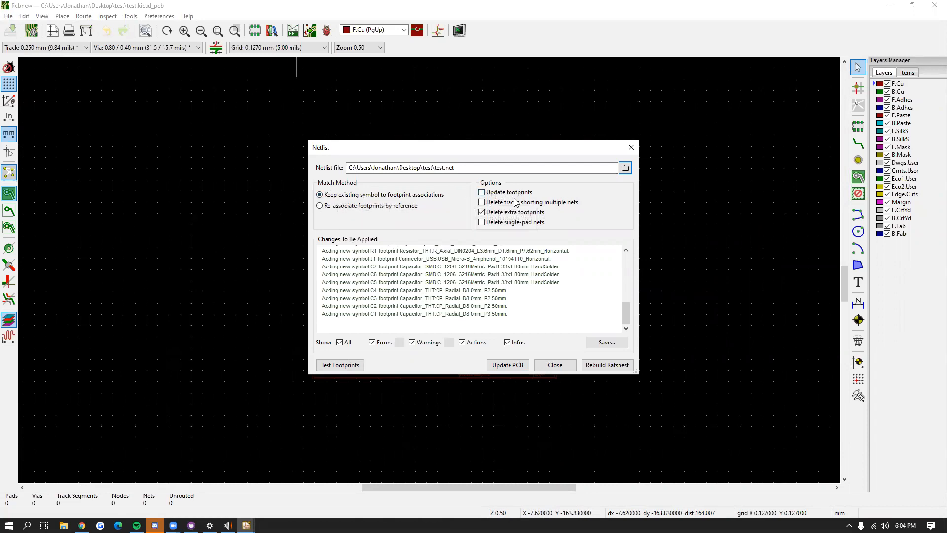
# Step: Update the PCB from the loaded netlist, keeping existing symbol to footprint associations, and close the Netlist dialog
pyautogui.click(504, 367)
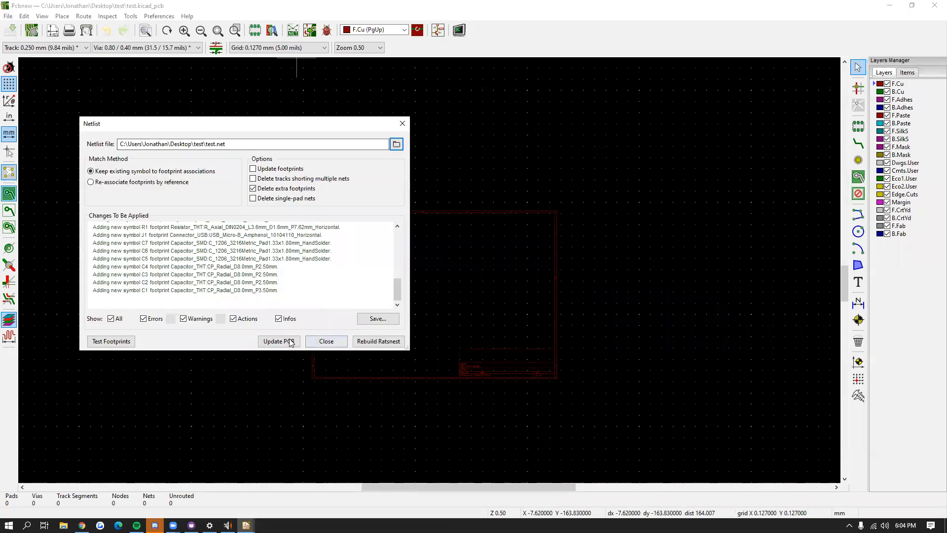
pyautogui.click(289, 344)
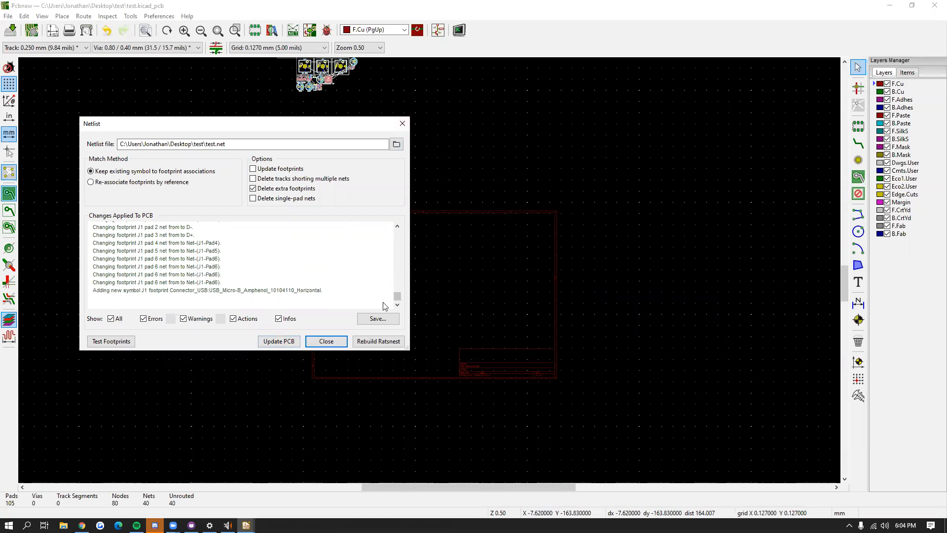
pyautogui.click(327, 341)
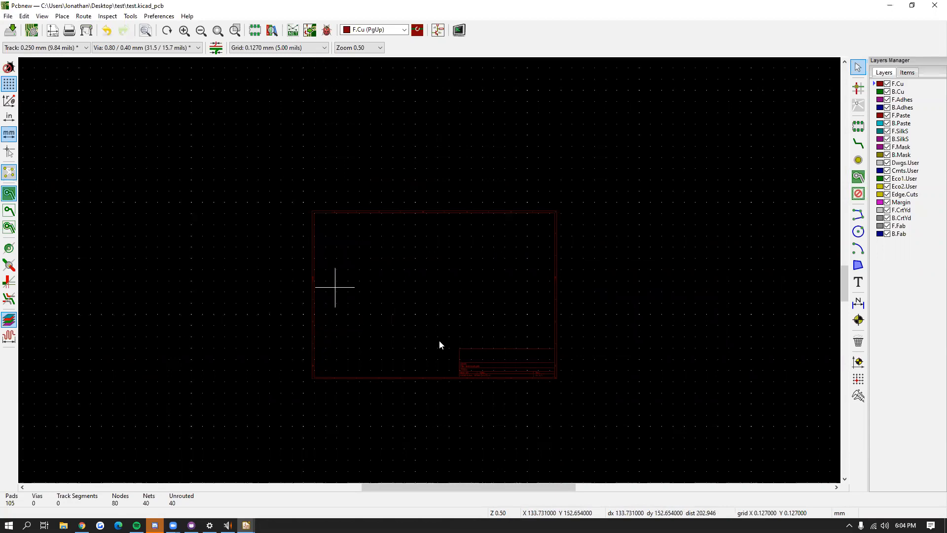
# Step: Place the imported group of footprints inside the board's drawing sheet, and switch to the Packages slide
pyautogui.scroll(-1, 534, 361)
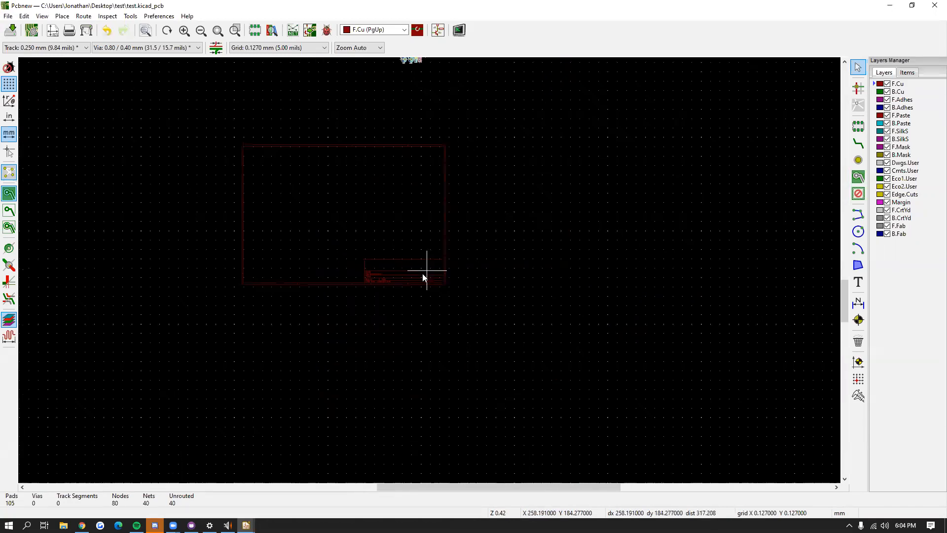
pyautogui.scroll(-2, 419, 283)
pyautogui.scroll(1, 393, 285)
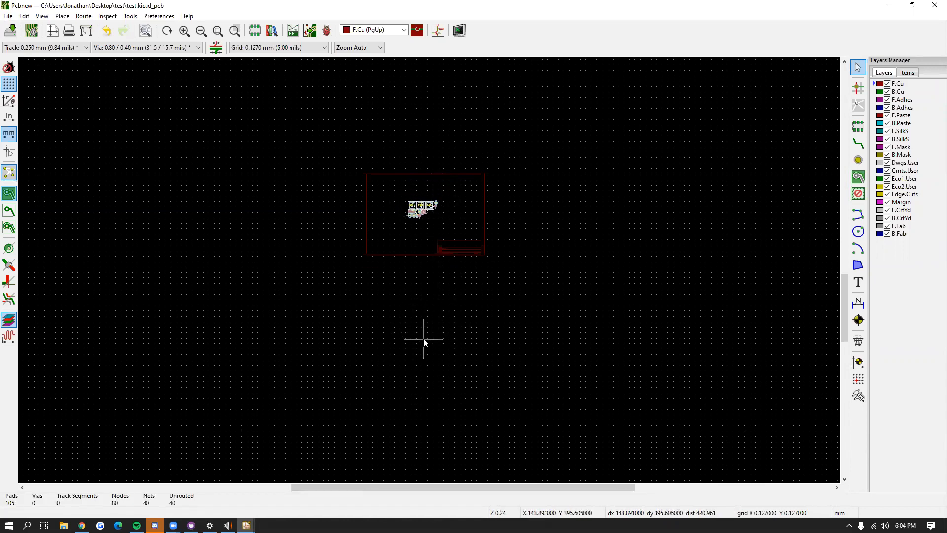
pyautogui.scroll(10, 419, 205)
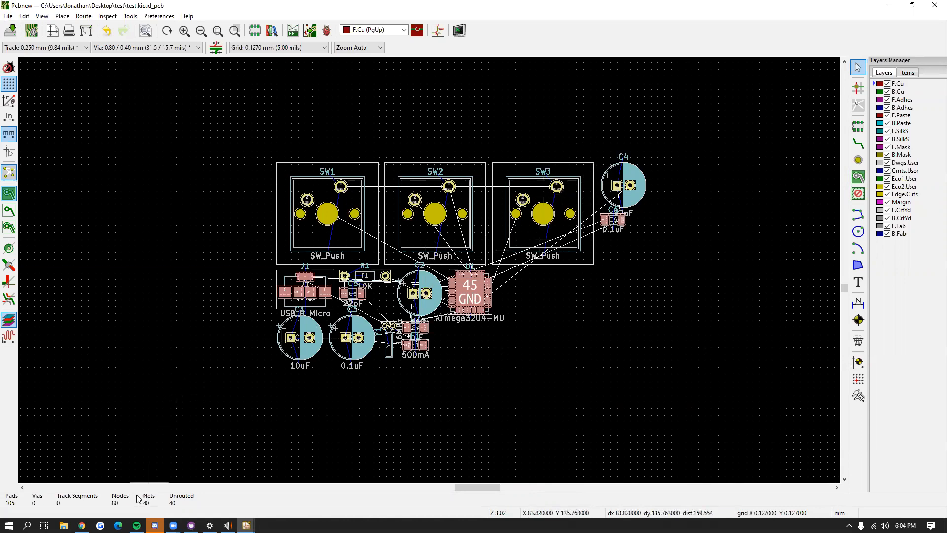
pyautogui.click(82, 525)
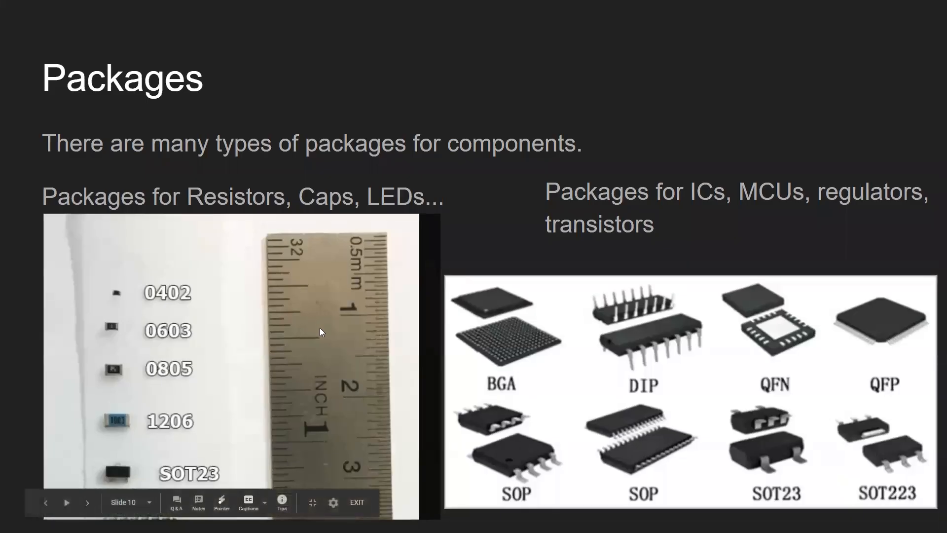
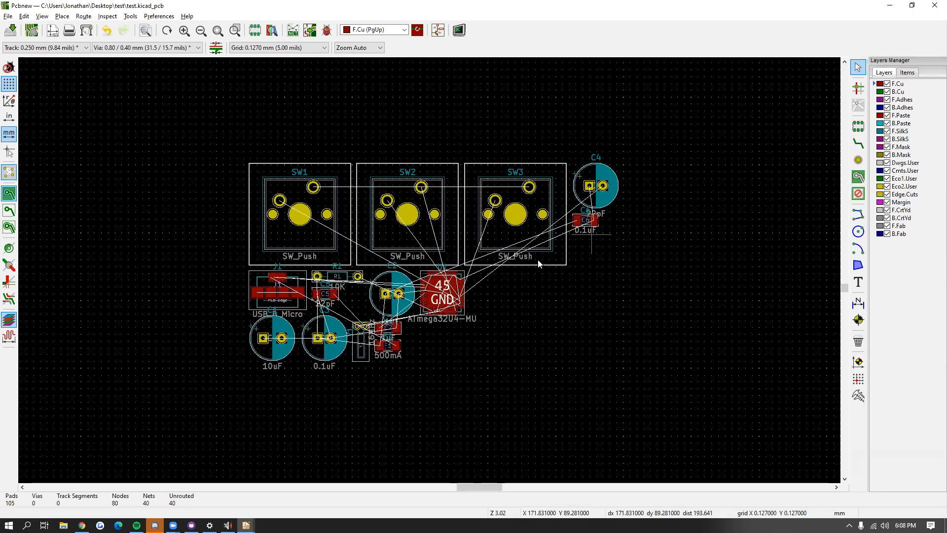
# Step: Examine the pads and ratsnest lines of the ATmega32U4-MU footprint U1 and its surrounding components
pyautogui.scroll(4, 459, 296)
pyautogui.moveTo(439, 254); pyautogui.dragTo(458, 354, button='middle')
pyautogui.moveTo(533, 298); pyautogui.dragTo(425, 305, button='middle')
pyautogui.moveTo(460, 339); pyautogui.dragTo(571, 251, button='middle')
pyautogui.scroll(1, 401, 285)
pyautogui.scroll(2, 439, 257)
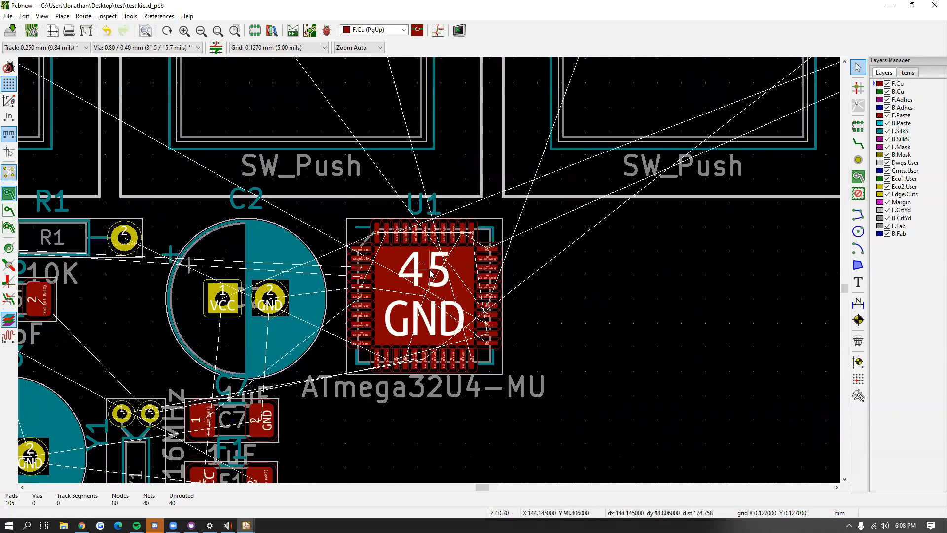
pyautogui.moveTo(440, 310); pyautogui.dragTo(418, 279, button='middle')
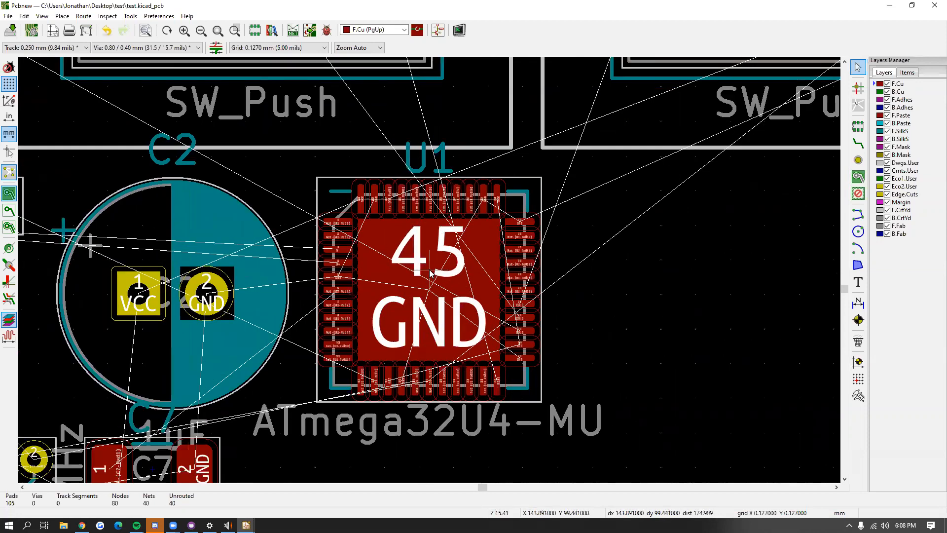
pyautogui.scroll(4, 422, 253)
pyautogui.scroll(-4, 429, 274)
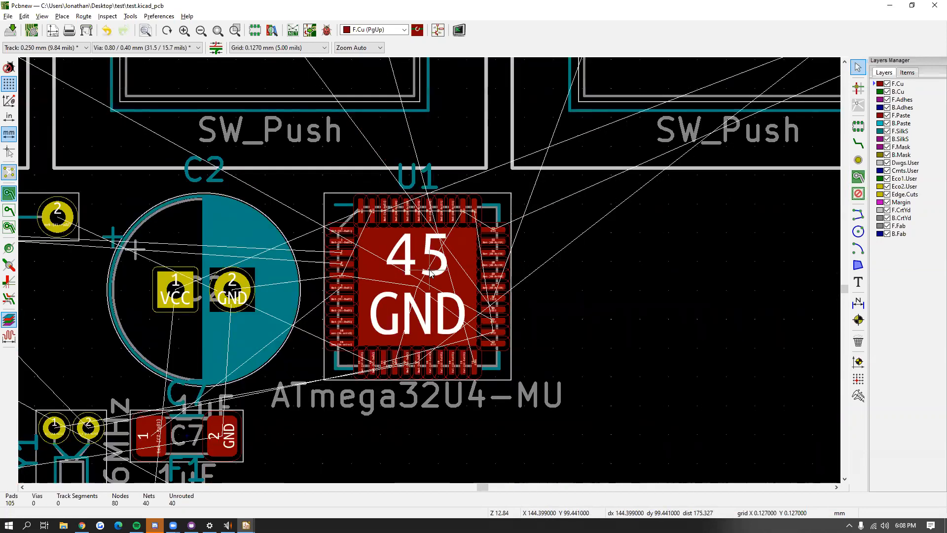
pyautogui.scroll(-2, 430, 272)
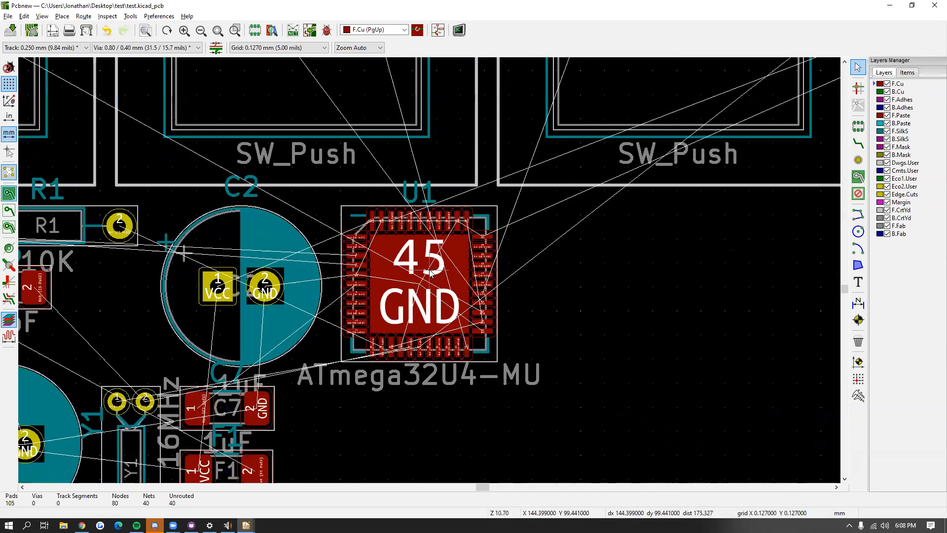
pyautogui.scroll(-3, 430, 273)
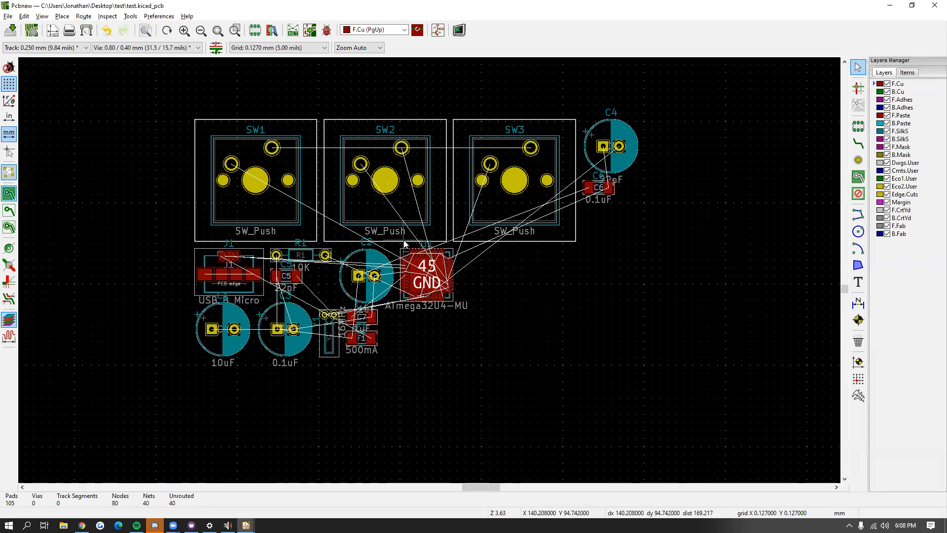
pyautogui.scroll(3, 434, 268)
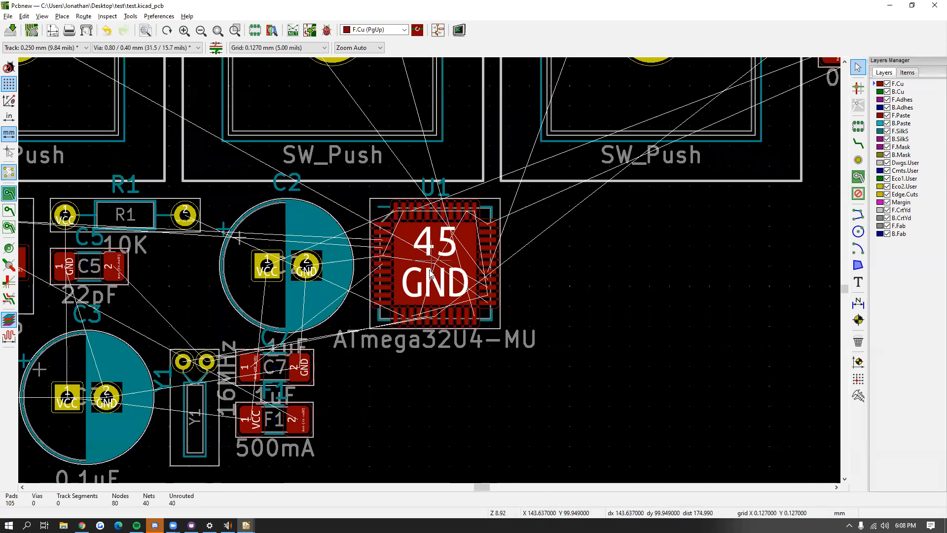
pyautogui.scroll(3, 430, 273)
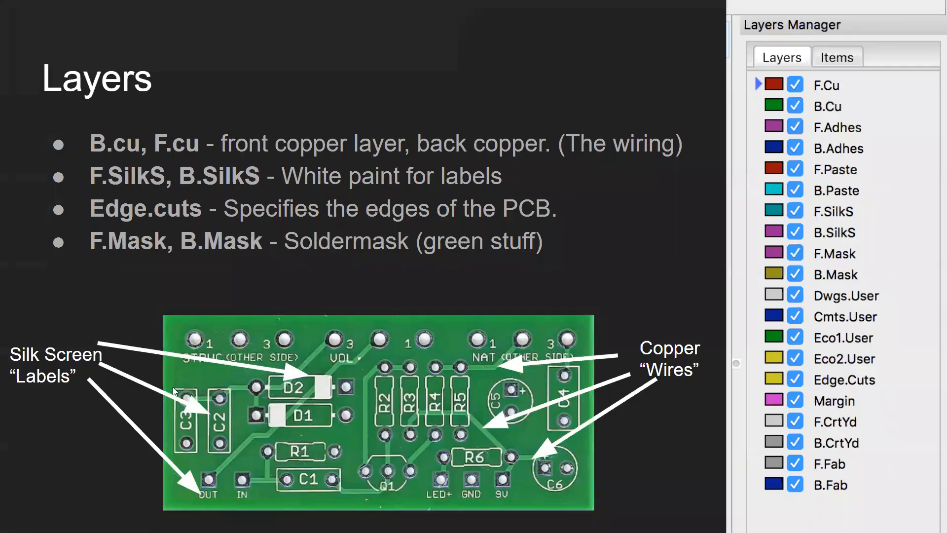
# Step: Switch from the slides to the KiCad project, open test.sch, and review its footprint assignments
pyautogui.hotkey('alt', 'Tab')
pyautogui.hotkey('alt', 'Tab')
pyautogui.hotkey('alt', 'Tab')
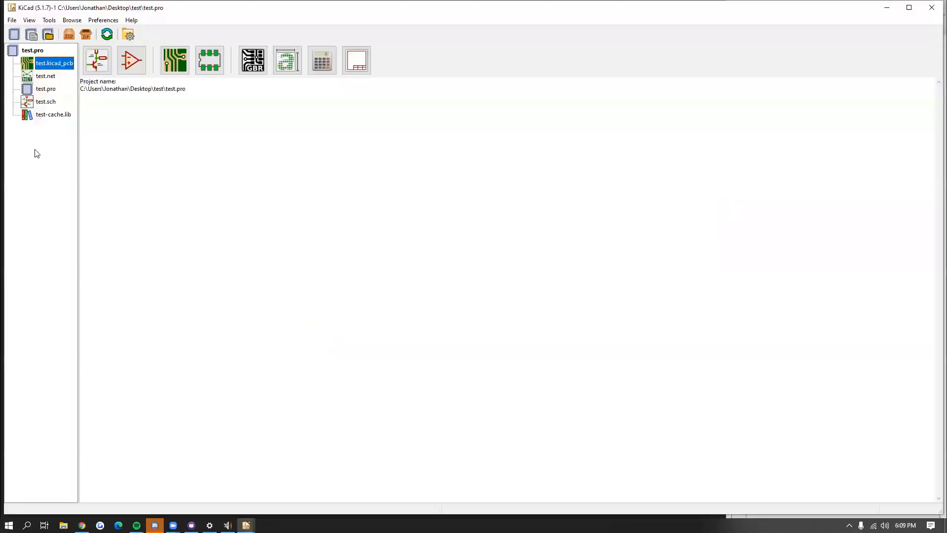
pyautogui.doubleClick(37, 98)
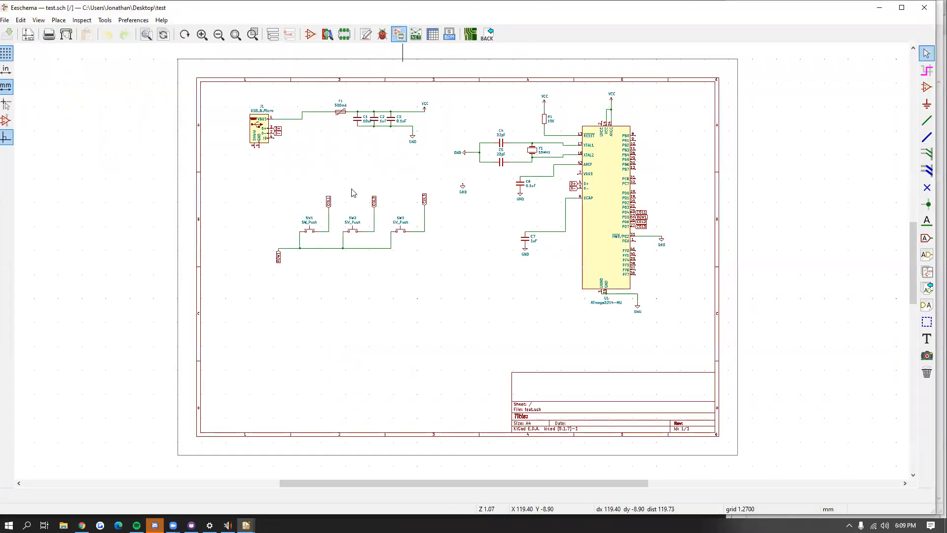
pyautogui.click(398, 34)
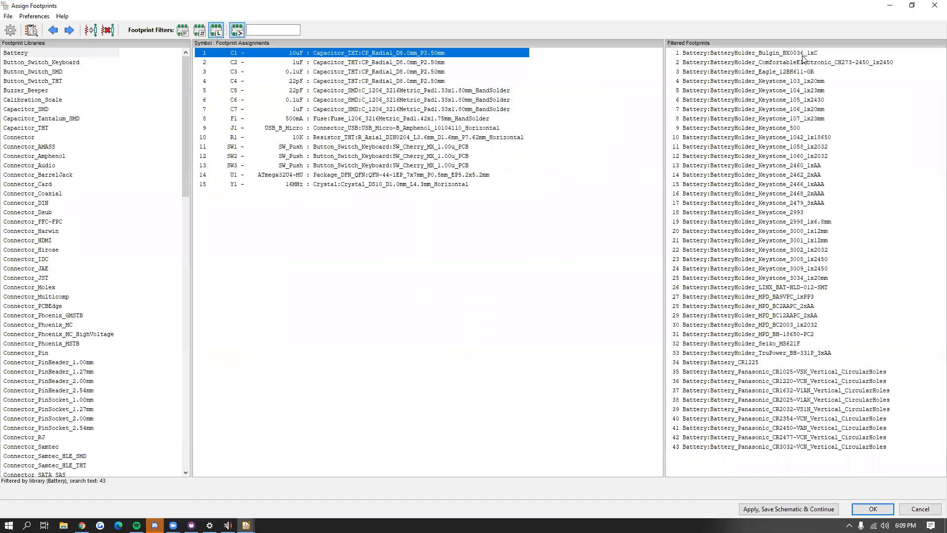
pyautogui.click(888, 5)
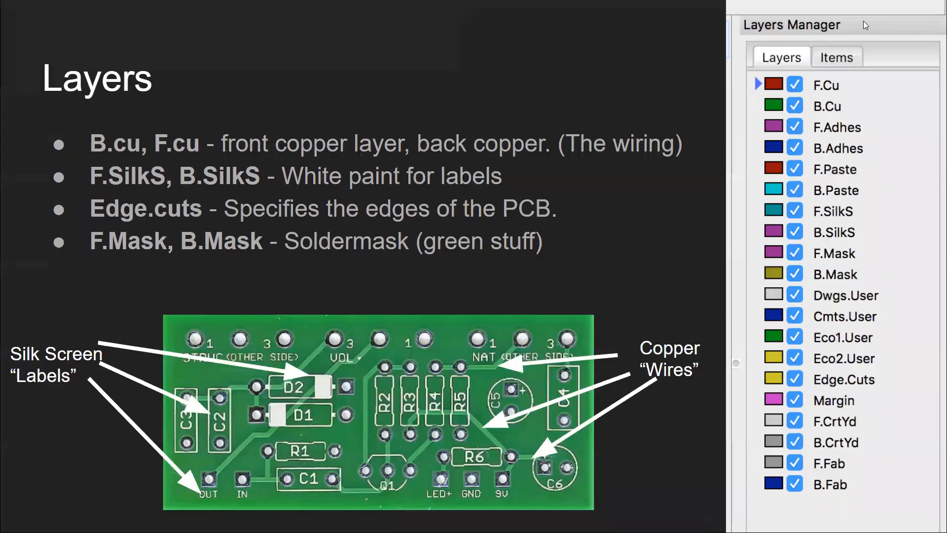
# Step: Switch from the slides through the PCB layout to the test.sch schematic and open its footprint assignments
pyautogui.hotkey('alt', 'Tab')
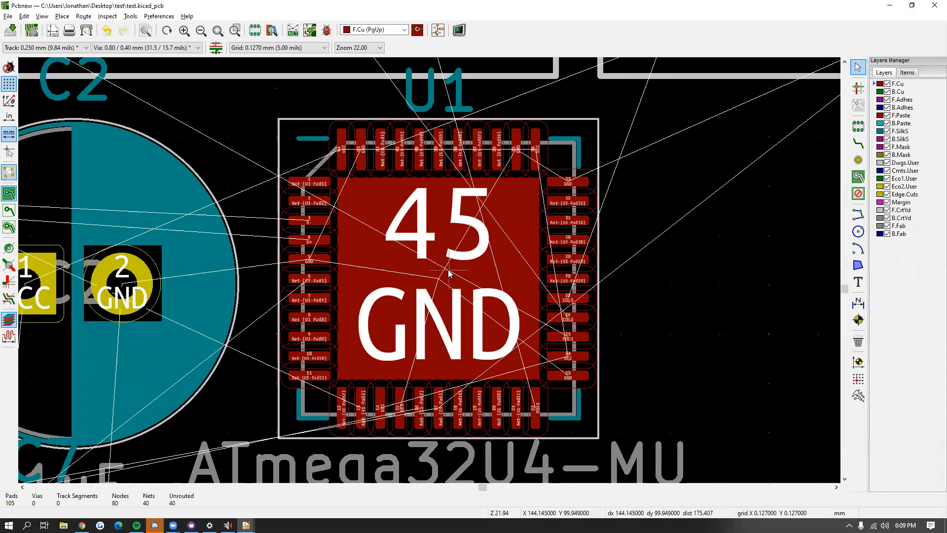
pyautogui.scroll(-3, 425, 285)
pyautogui.moveTo(423, 288); pyautogui.dragTo(494, 330, button='middle')
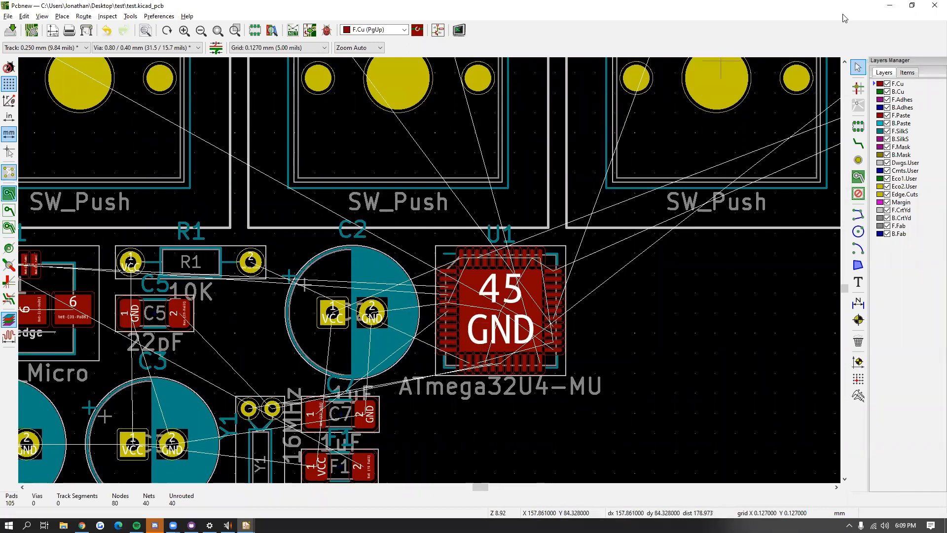
pyautogui.hotkey('alt', 'Tab')
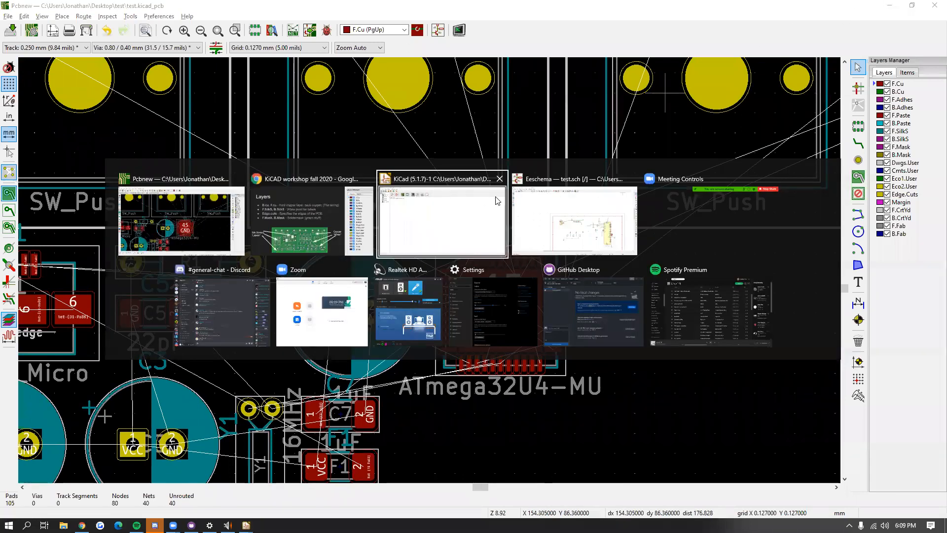
pyautogui.click(524, 199)
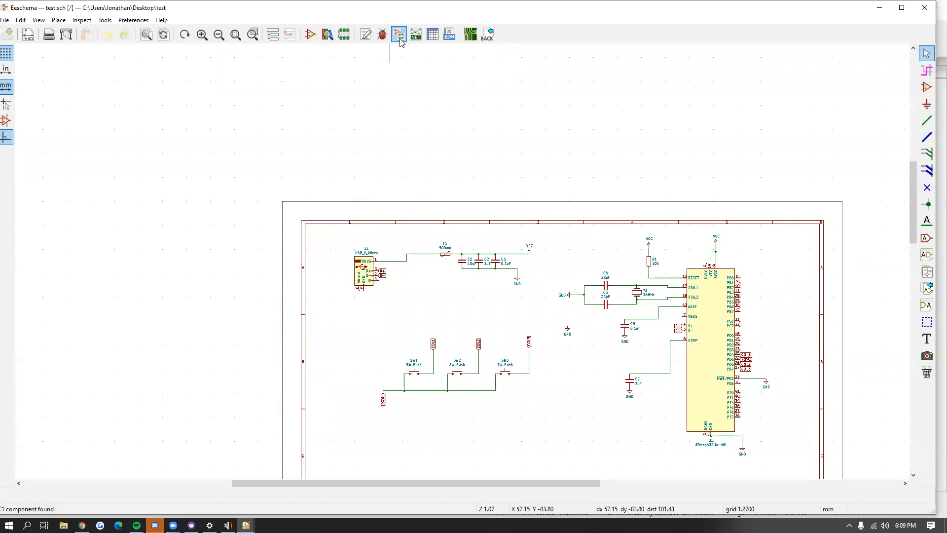
pyautogui.click(400, 40)
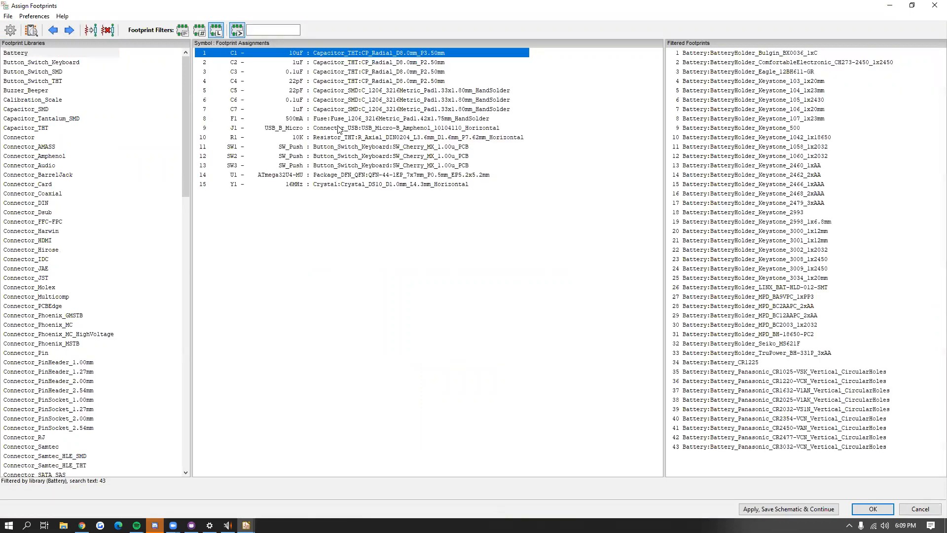
# Step: Select the ATmega32U4-MU (U1) assignment and turn off filtering of the footprint list by library
pyautogui.click(347, 176)
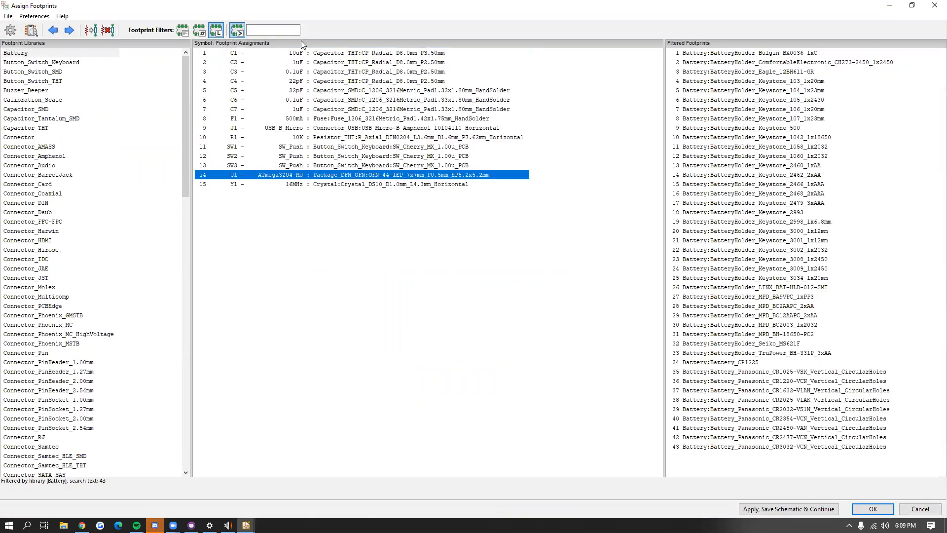
pyautogui.click(273, 30)
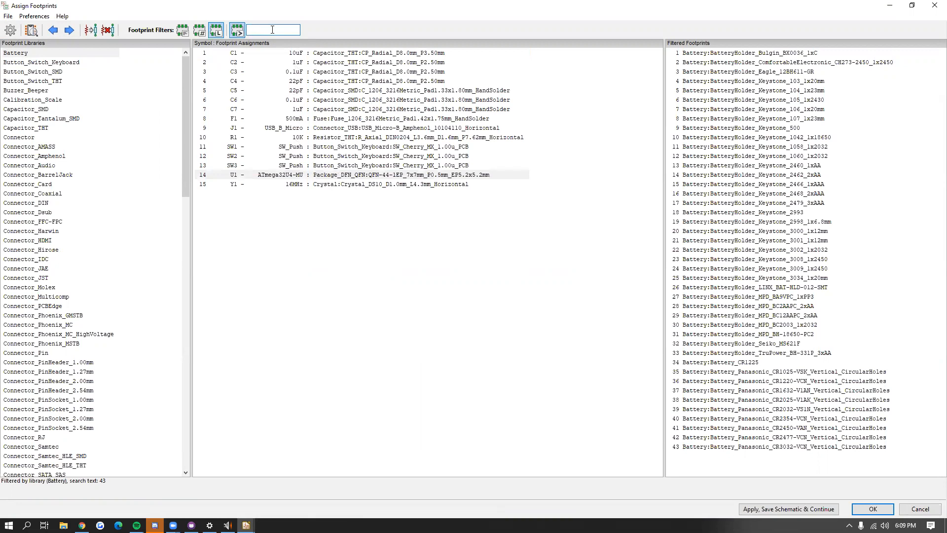
pyautogui.click(383, 178)
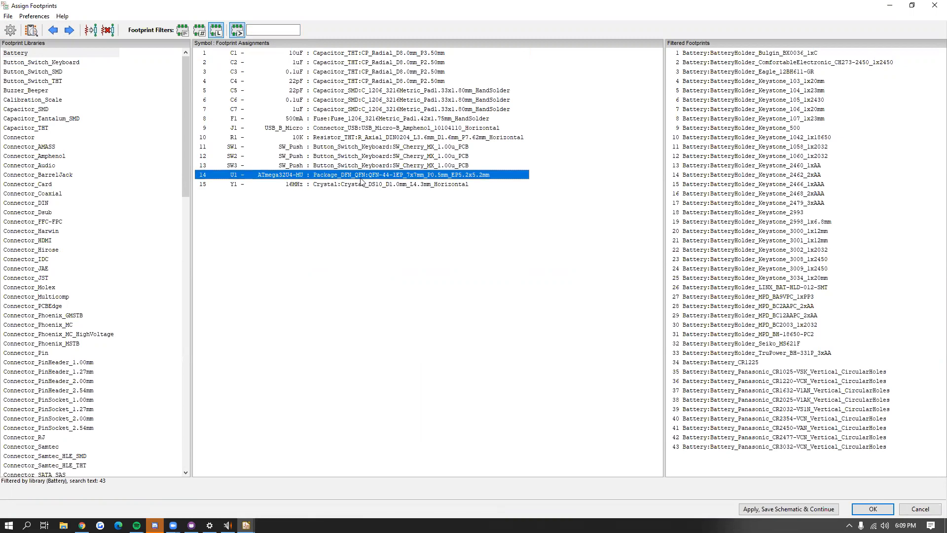
pyautogui.click(284, 29)
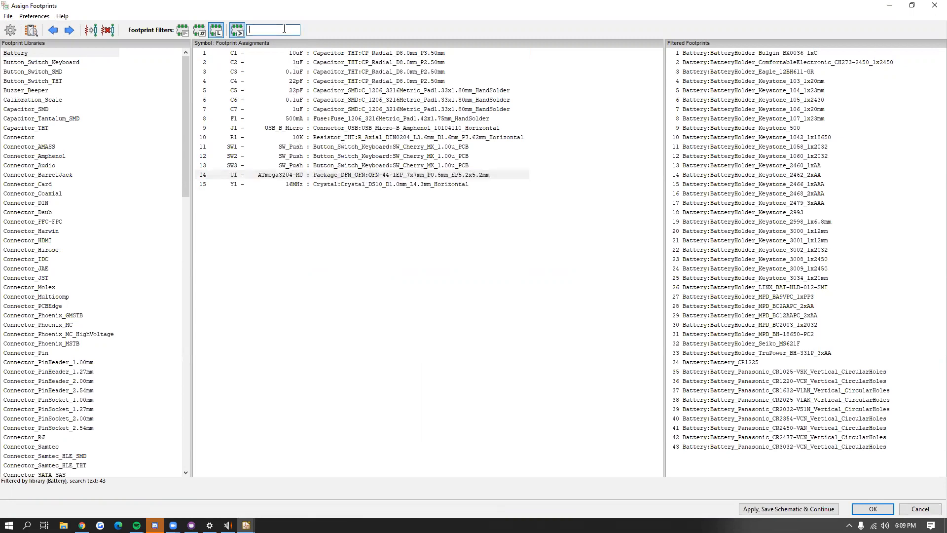
pyautogui.click(459, 176)
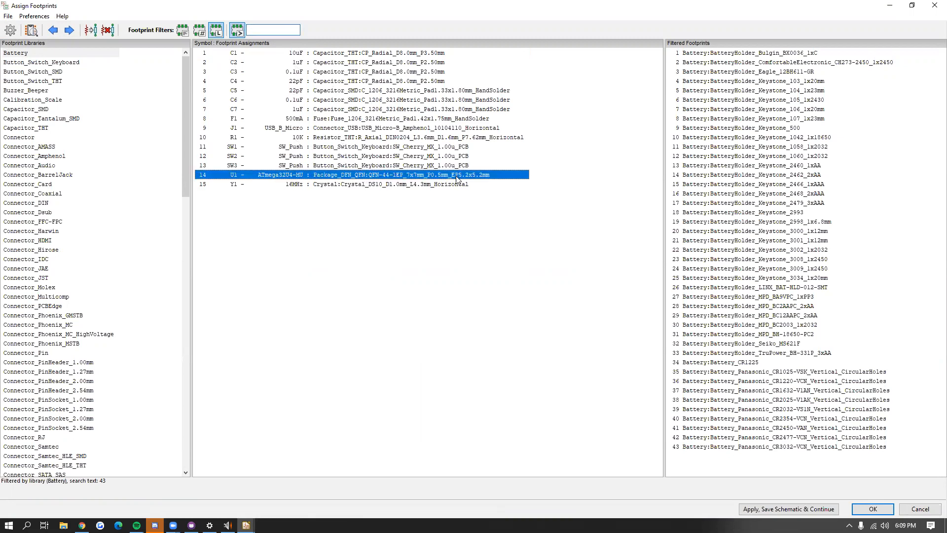
pyautogui.click(279, 31)
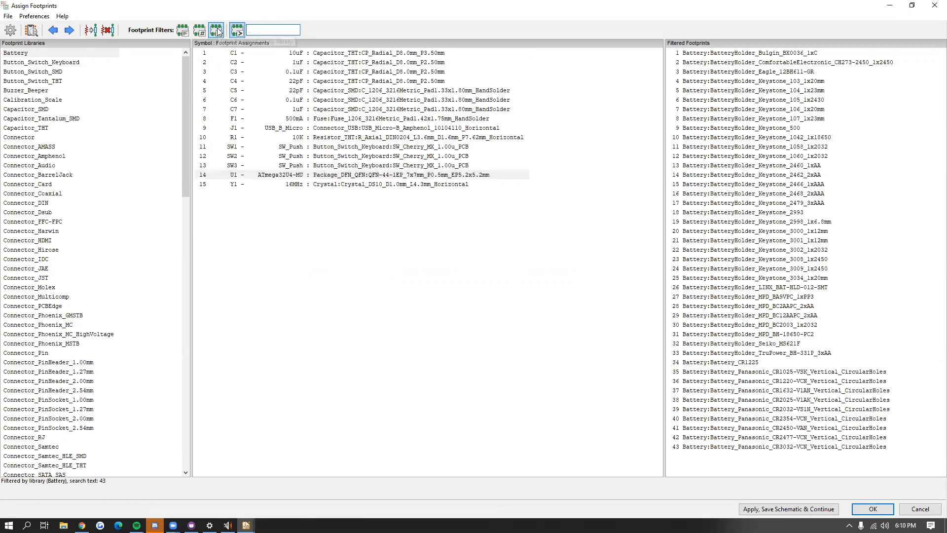
pyautogui.click(217, 31)
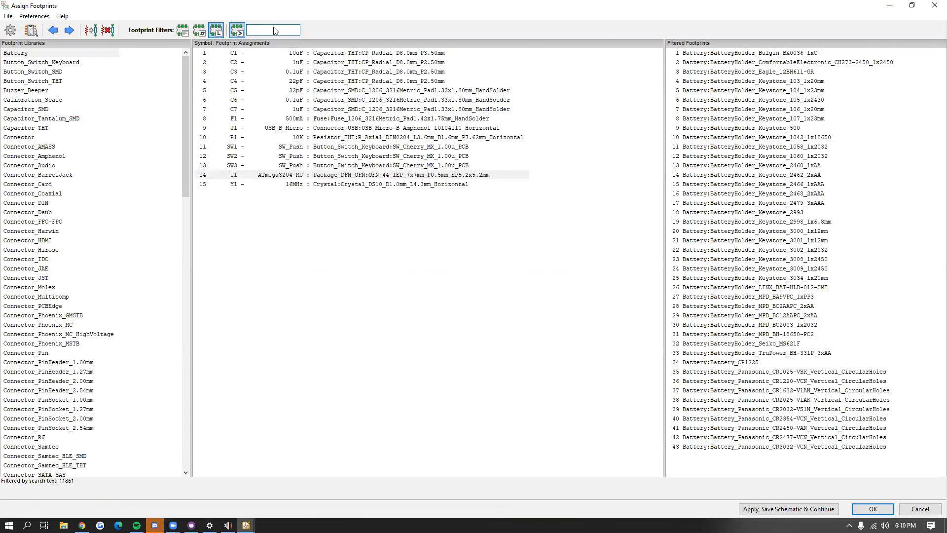
pyautogui.click(275, 31)
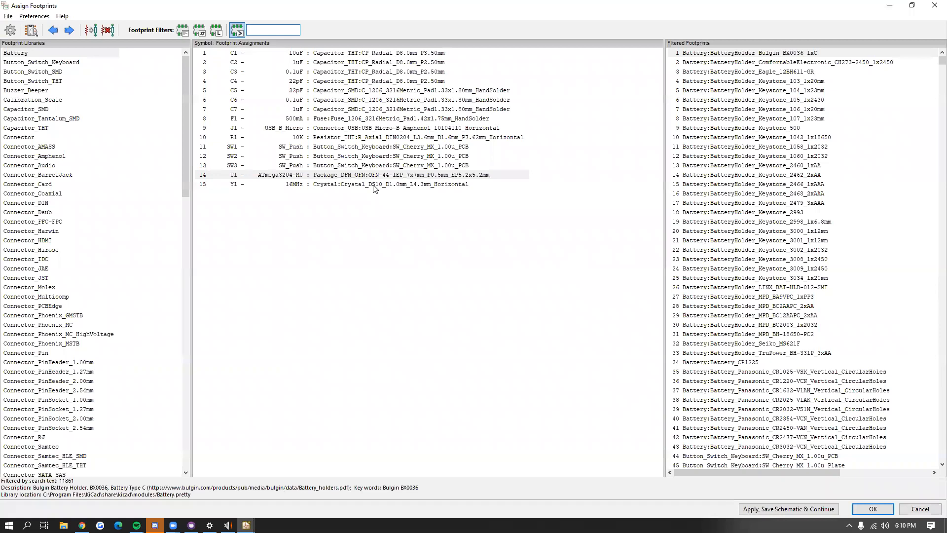
pyautogui.click(407, 175)
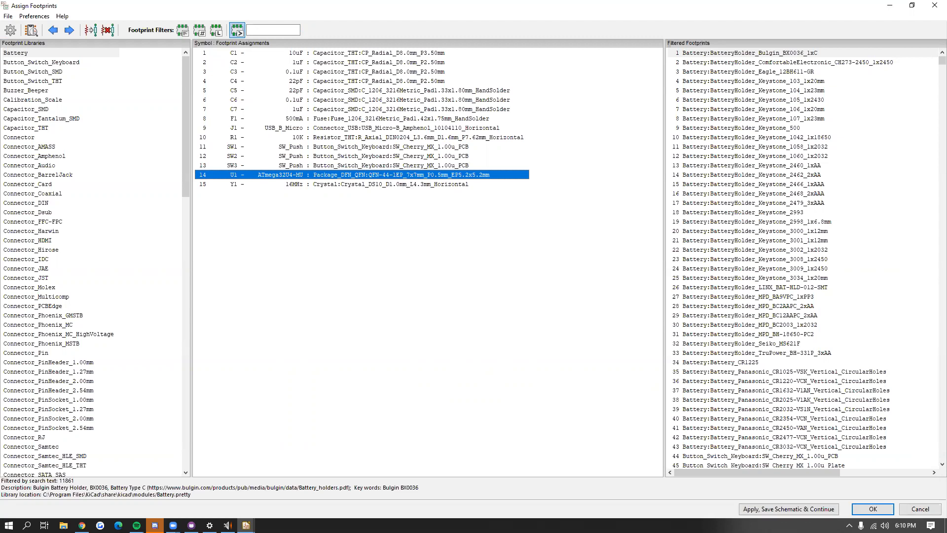
# Step: Apply the footprint assignments and save the schematic, dismiss the netlist export options, and return to the PCB layout
pyautogui.click(812, 509)
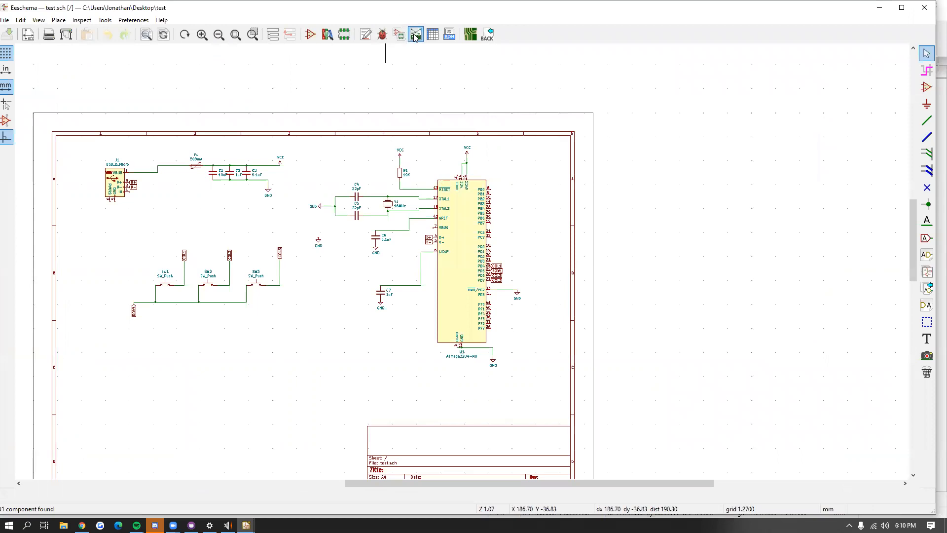
pyautogui.click(415, 36)
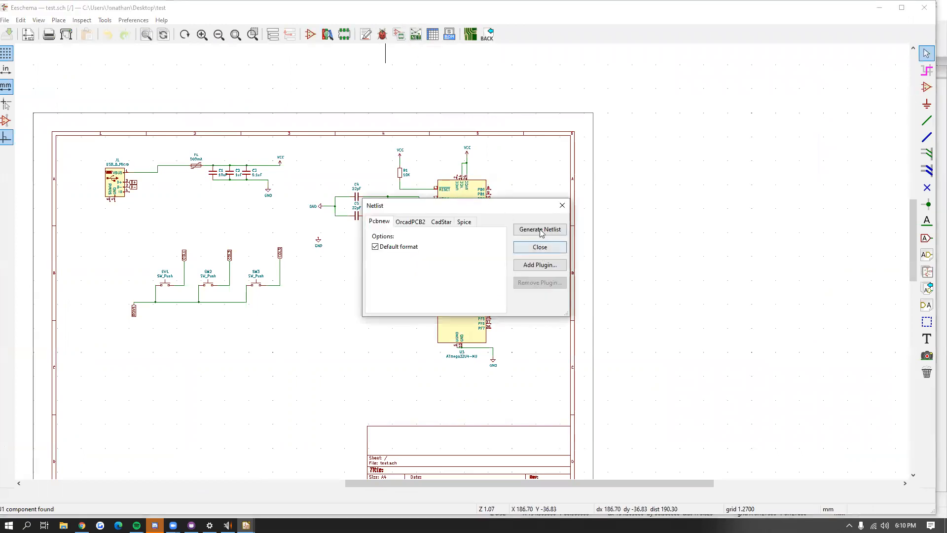
pyautogui.click(567, 200)
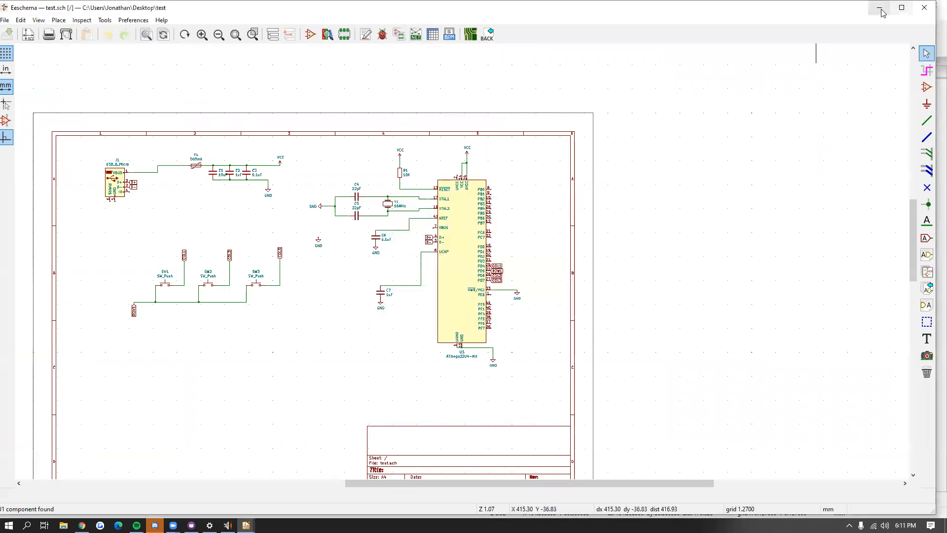
pyautogui.click(924, 7)
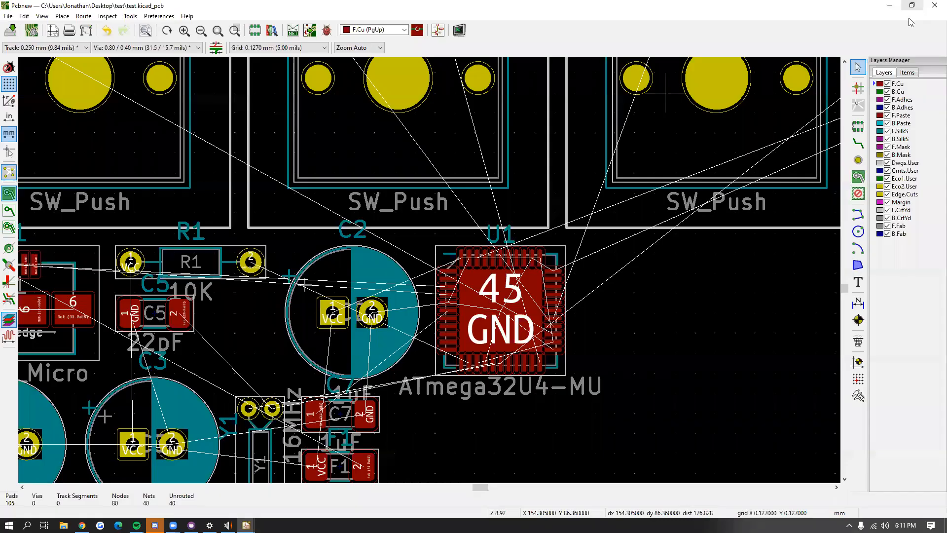
# Step: Review the netlist import options for test.net without updating the PCB, and view the whole group of footprints on the sheet
pyautogui.click(293, 30)
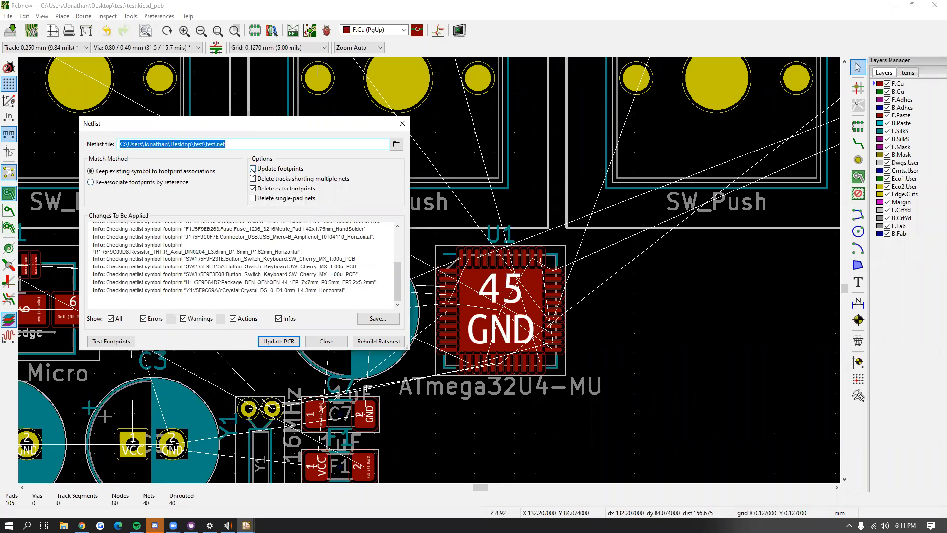
pyautogui.click(326, 341)
pyautogui.scroll(-5, 325, 345)
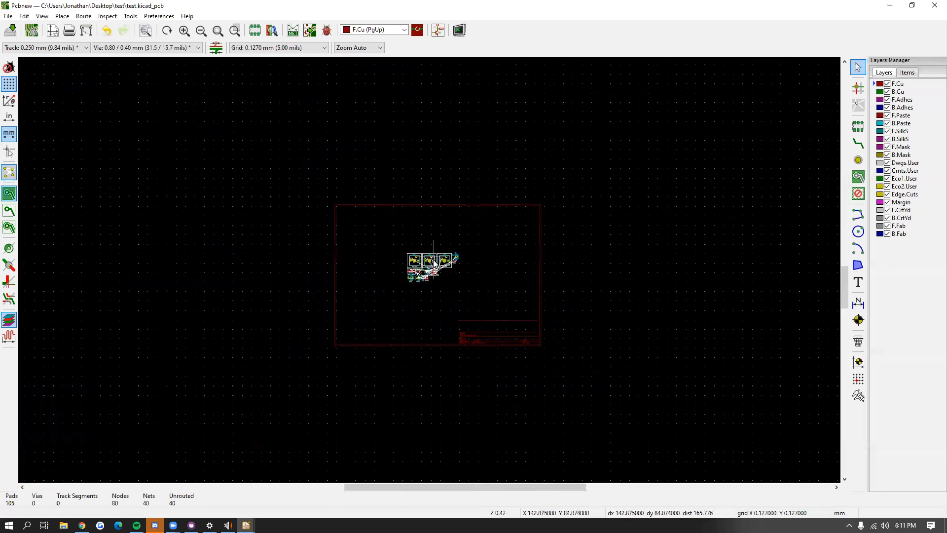
pyautogui.scroll(2, 414, 269)
pyautogui.moveTo(365, 362); pyautogui.dragTo(140, 425)
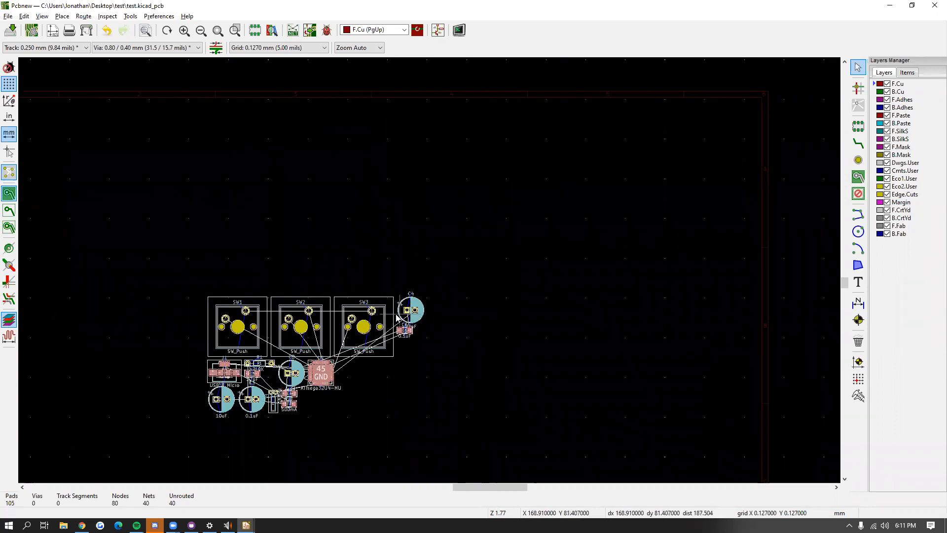
pyautogui.moveTo(508, 224); pyautogui.dragTo(184, 448)
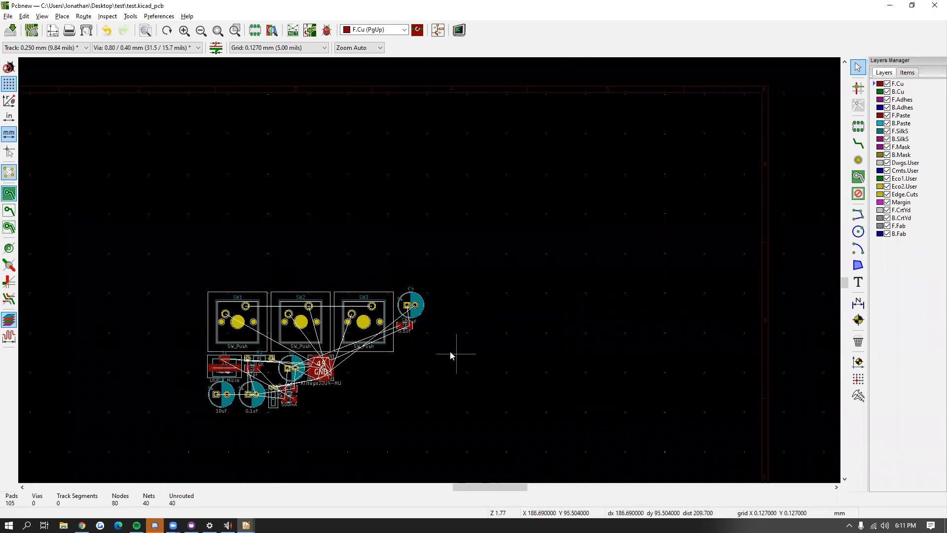
# Step: Switch to the presentation and go from the Assign footprints slide to the Layout -- PCBnew slide
pyautogui.hotkey('alt', 'Tab')
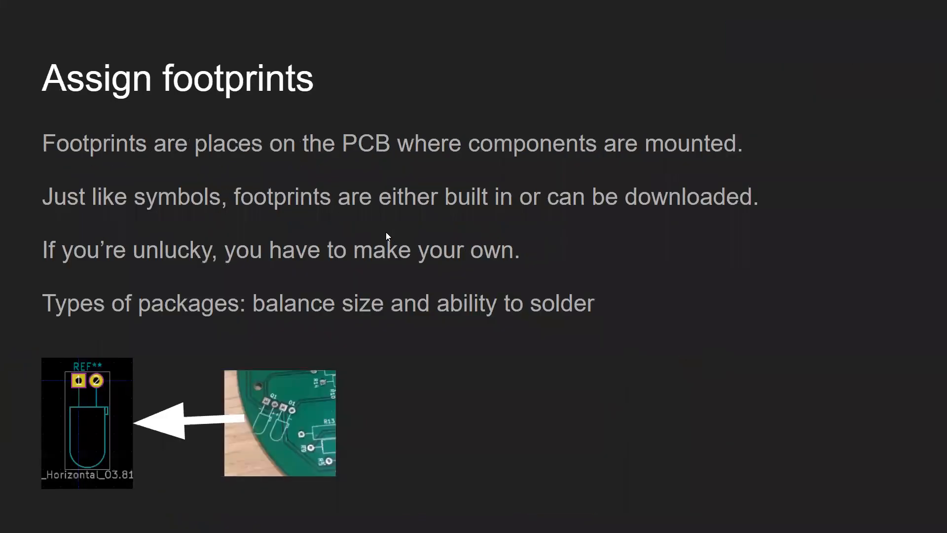
pyautogui.press('Right')
pyautogui.press('Right')
pyautogui.press('Right')
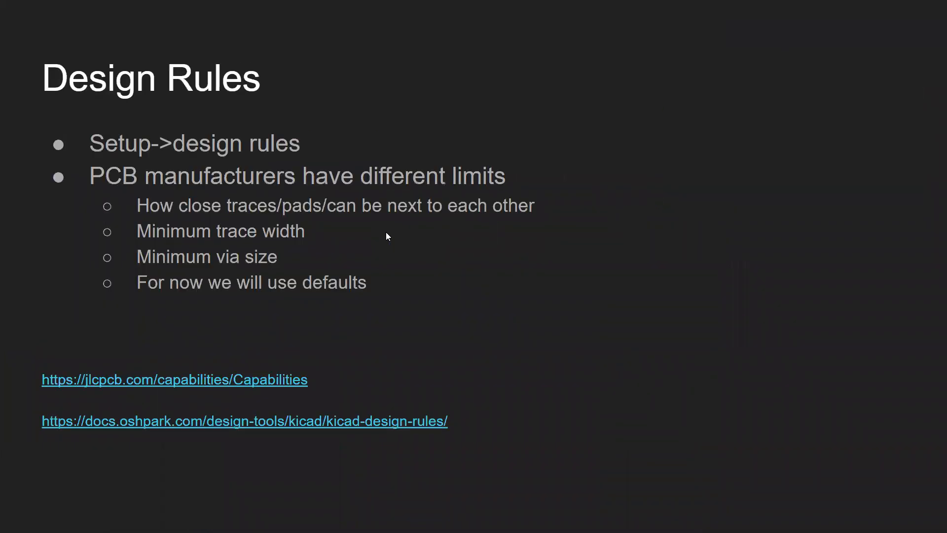
pyautogui.press('Left')
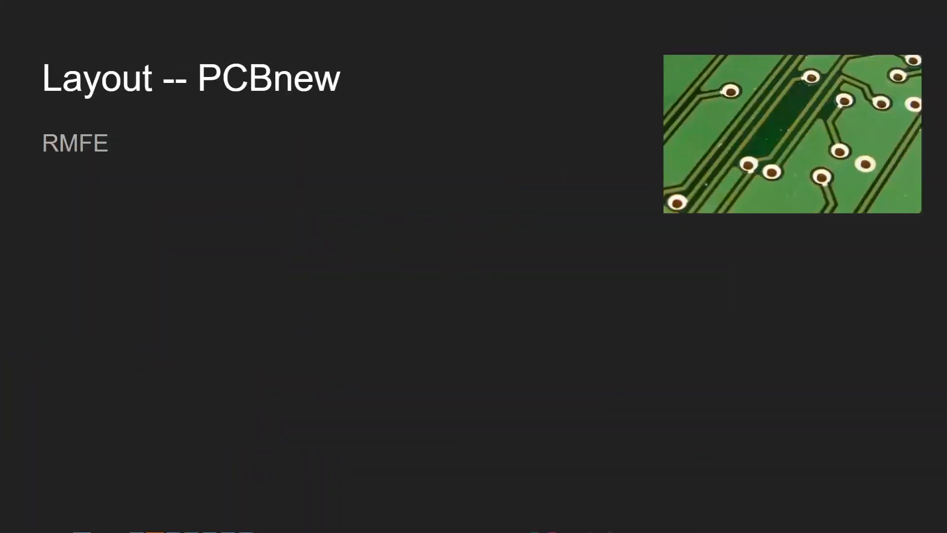
# Step: Switch back to the PCB layout and examine the copper pads of the ATmega32U4-MU footprint U1
pyautogui.hotkey('alt', 'Tab')
pyautogui.moveTo(354, 353); pyautogui.dragTo(422, 298, button='middle')
pyautogui.scroll(3, 419, 303)
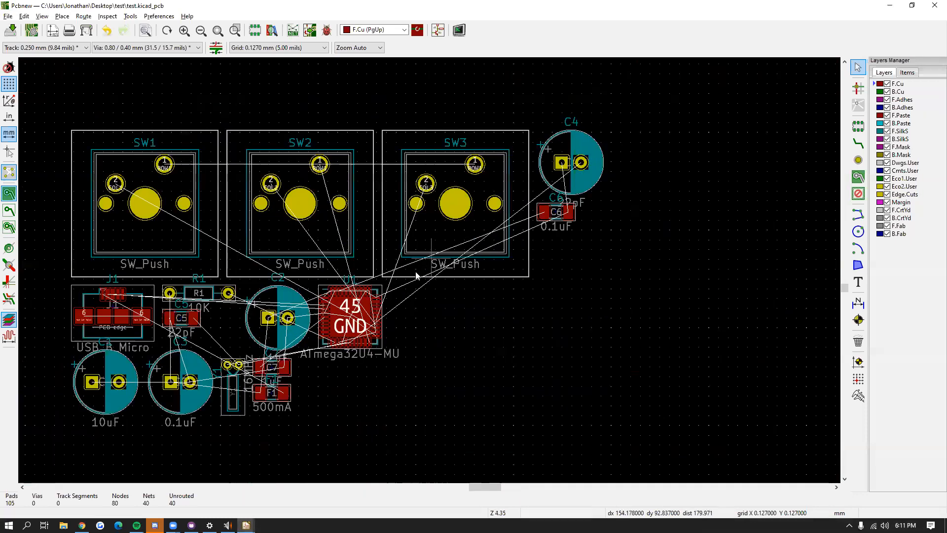
pyautogui.moveTo(326, 324); pyautogui.dragTo(457, 329, button='middle')
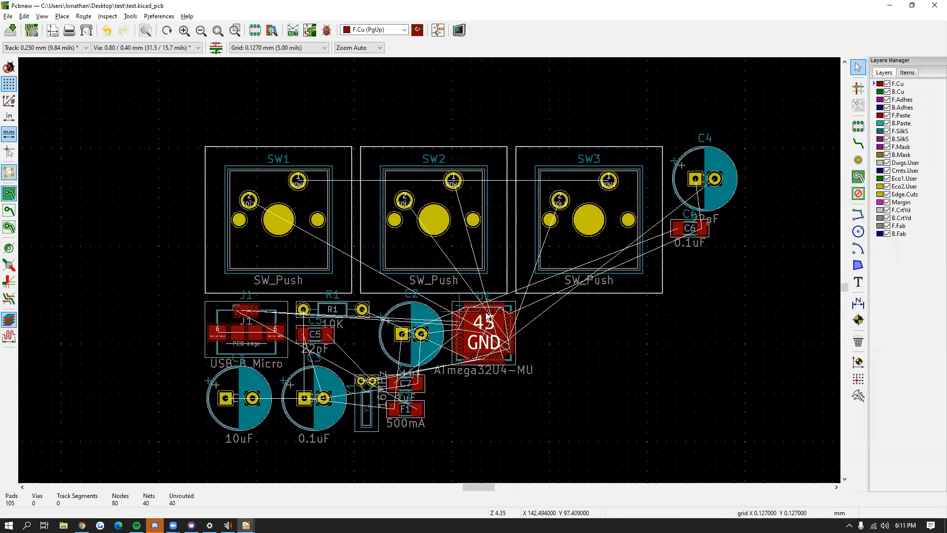
pyautogui.scroll(5, 506, 306)
pyautogui.scroll(-2, 430, 273)
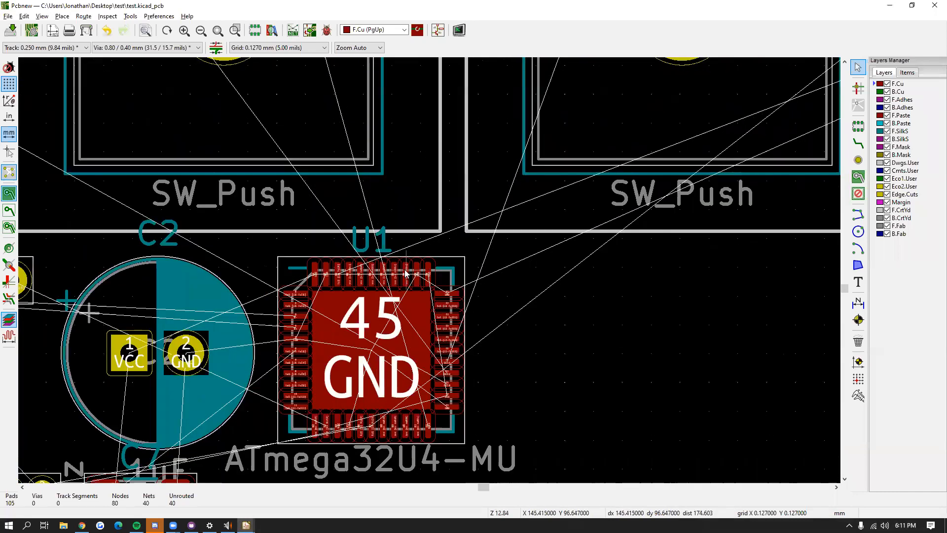
pyautogui.scroll(2, 430, 273)
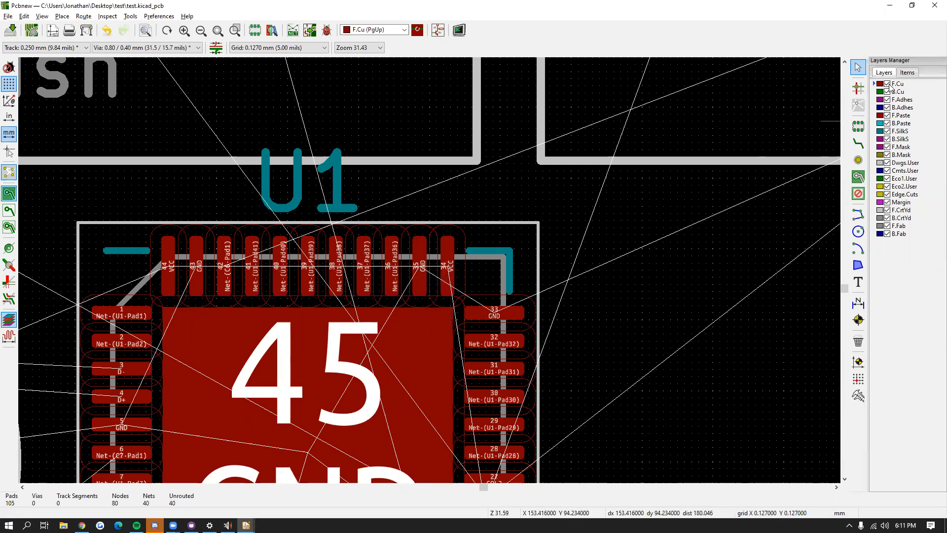
# Step: Make B.Cu and F.SilkS the active layer in turn, inspecting the pads and silkscreen of the footprints around capacitor C2
pyautogui.click(875, 93)
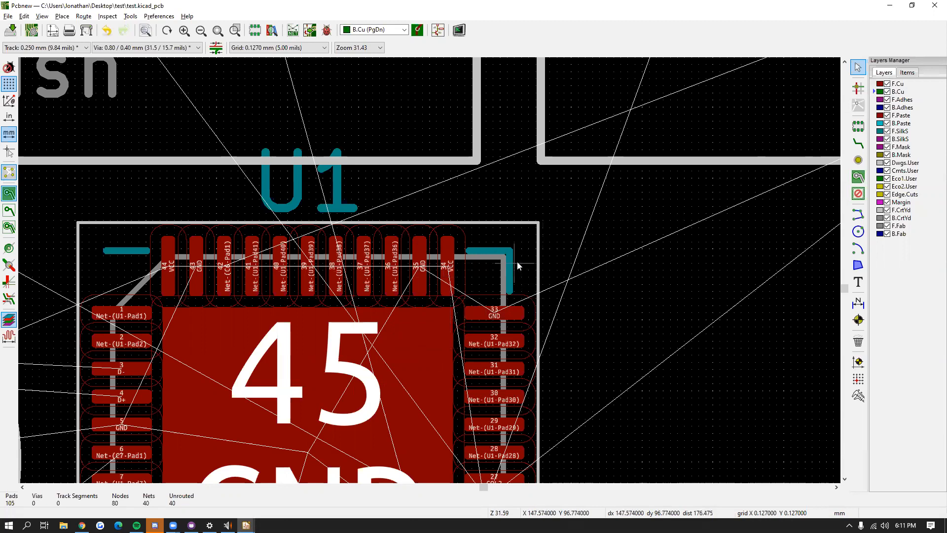
pyautogui.scroll(-4, 517, 265)
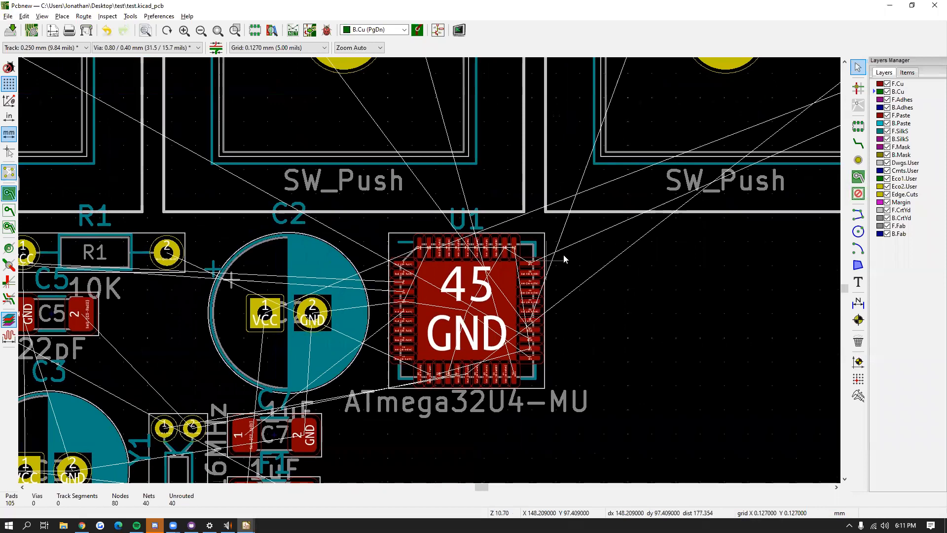
pyautogui.moveTo(318, 321); pyautogui.dragTo(520, 463, button='middle')
pyautogui.scroll(-1, 373, 313)
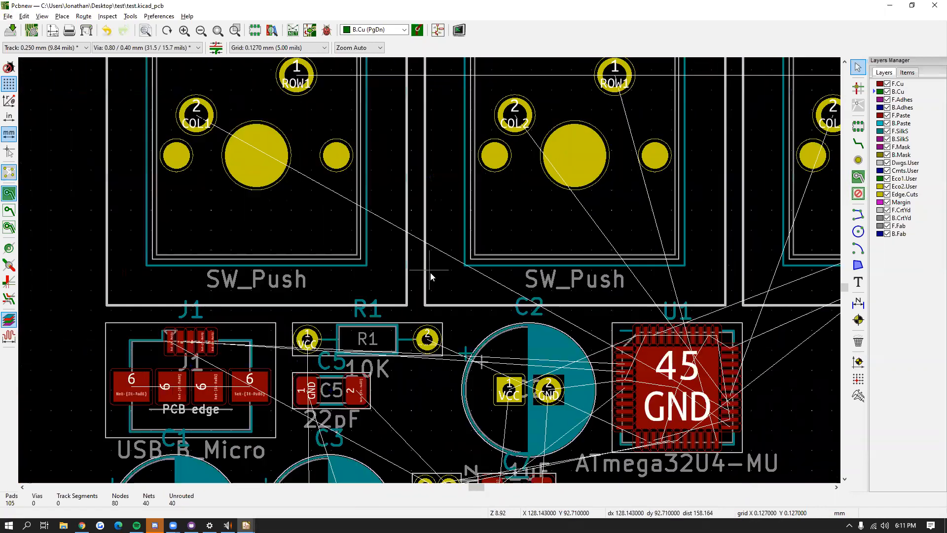
pyautogui.moveTo(495, 338); pyautogui.dragTo(388, 220, button='middle')
pyautogui.scroll(4, 446, 303)
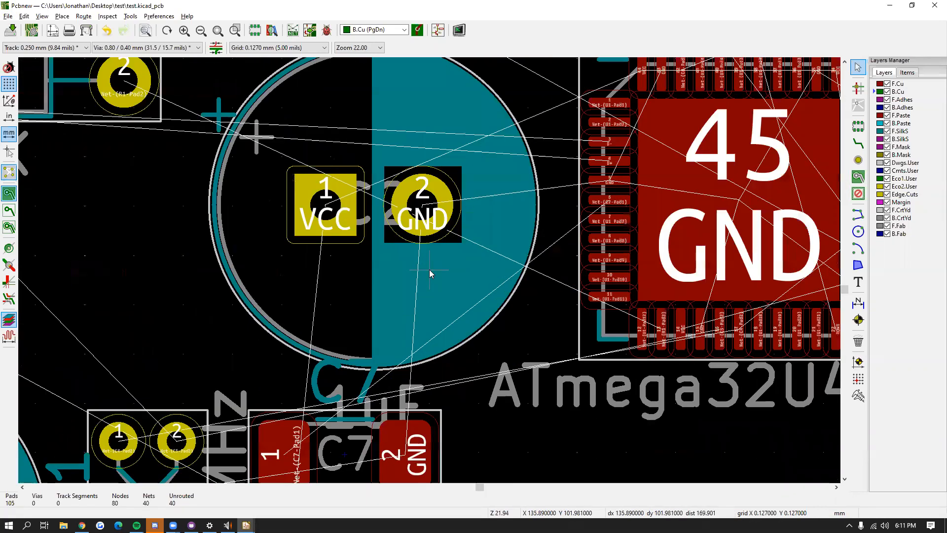
pyautogui.click(899, 132)
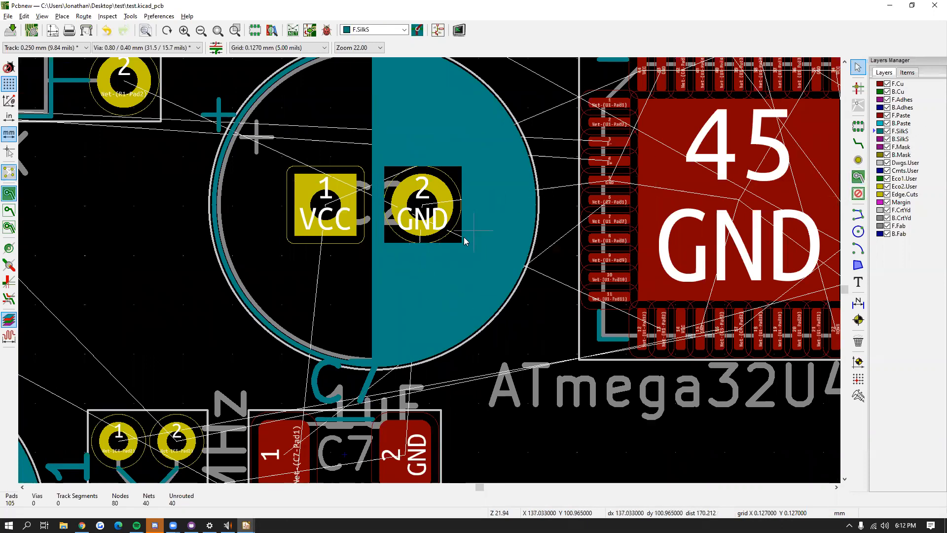
pyautogui.scroll(-2, 479, 224)
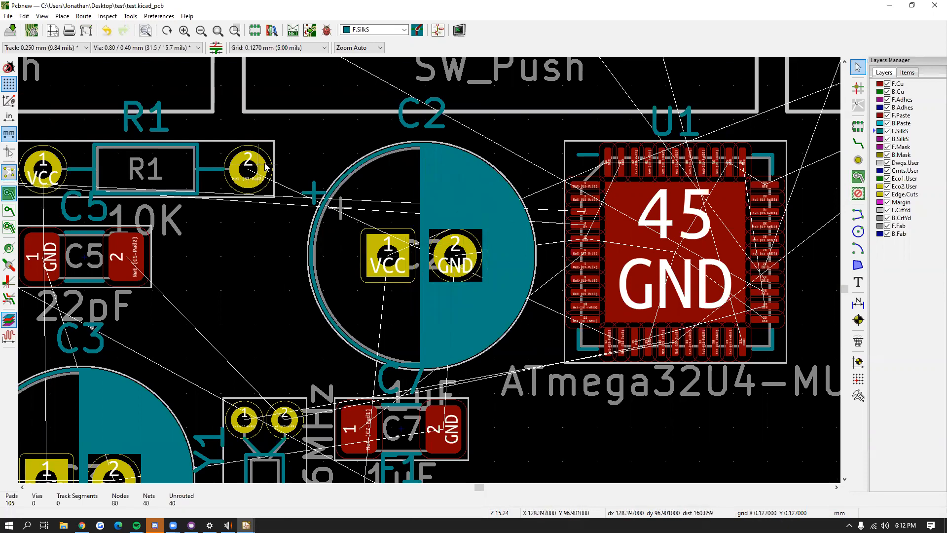
# Step: Examine the board with its placed components in the 3D viewer from several angles, and return to the layout
pyautogui.scroll(-1, 398, 232)
pyautogui.scroll(1, 425, 260)
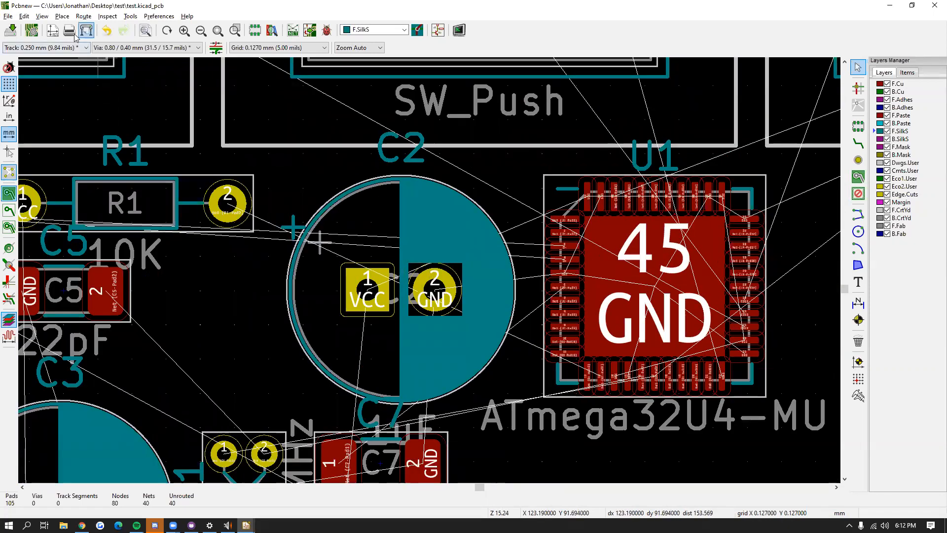
pyautogui.click(42, 17)
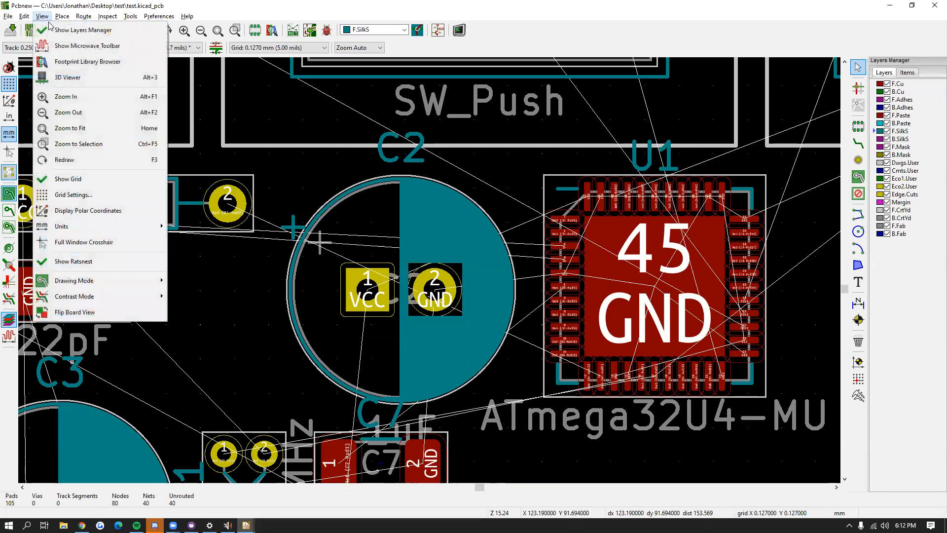
pyautogui.click(90, 79)
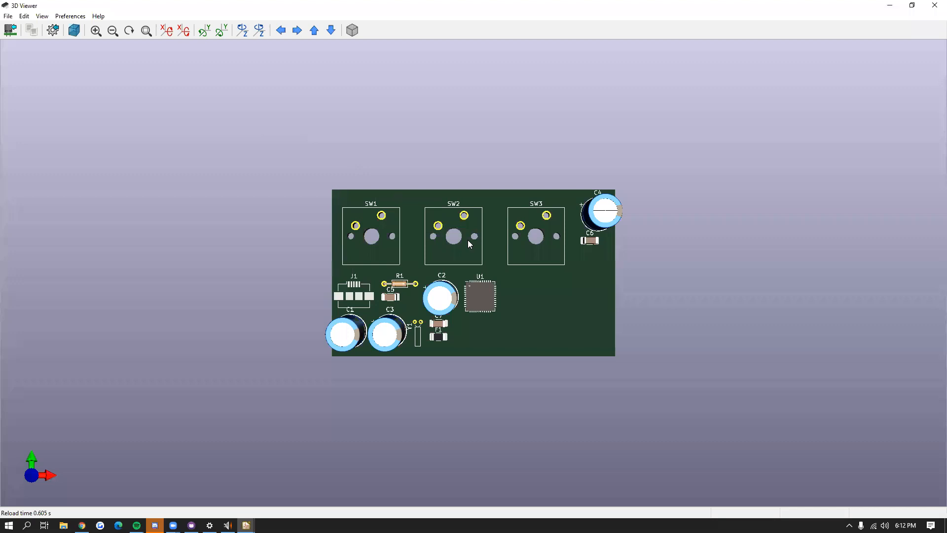
pyautogui.moveTo(469, 244); pyautogui.dragTo(401, 224)
pyautogui.scroll(2, 401, 226)
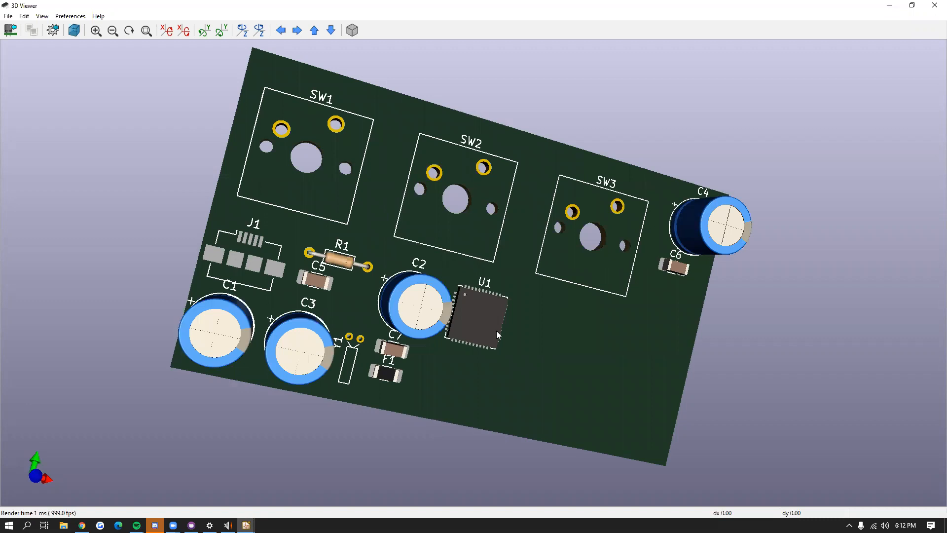
pyautogui.moveTo(496, 331); pyautogui.dragTo(462, 318)
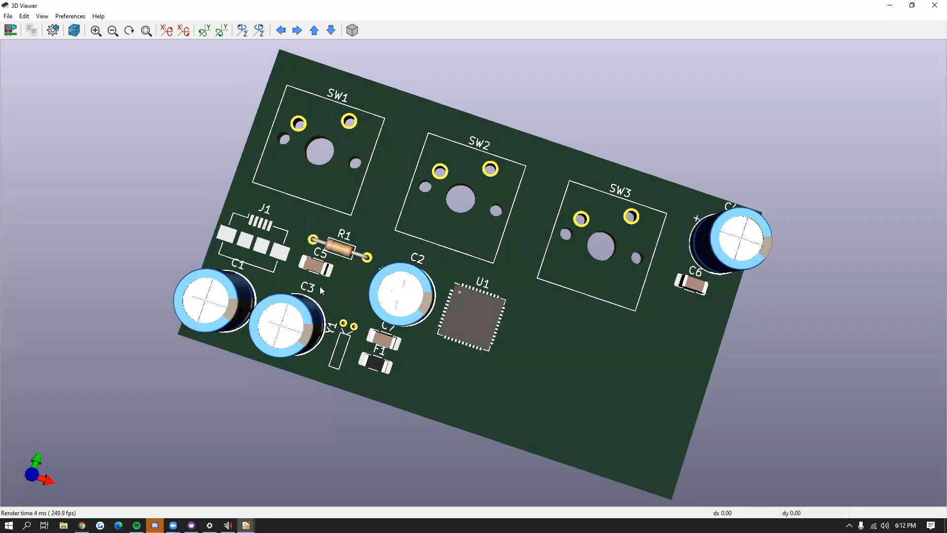
pyautogui.moveTo(264, 208); pyautogui.dragTo(358, 200)
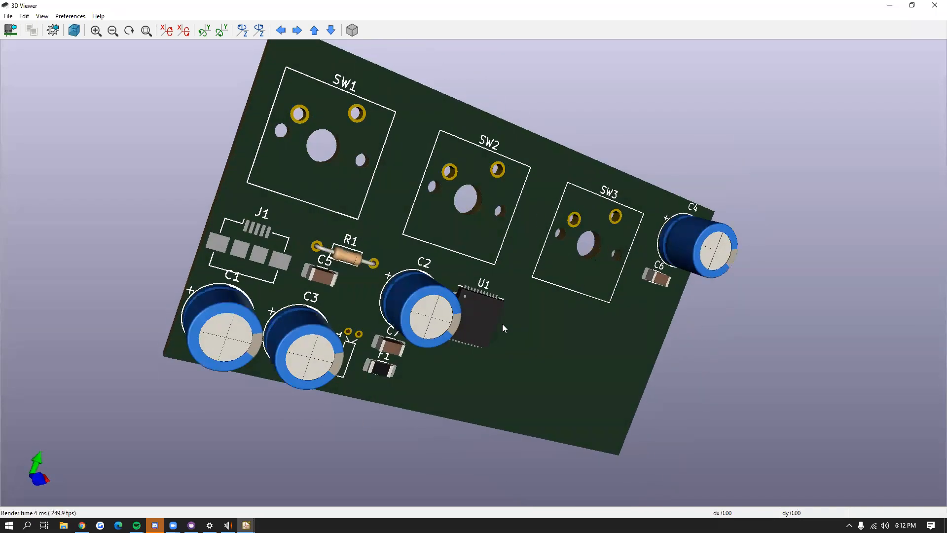
pyautogui.moveTo(532, 307); pyautogui.dragTo(487, 200)
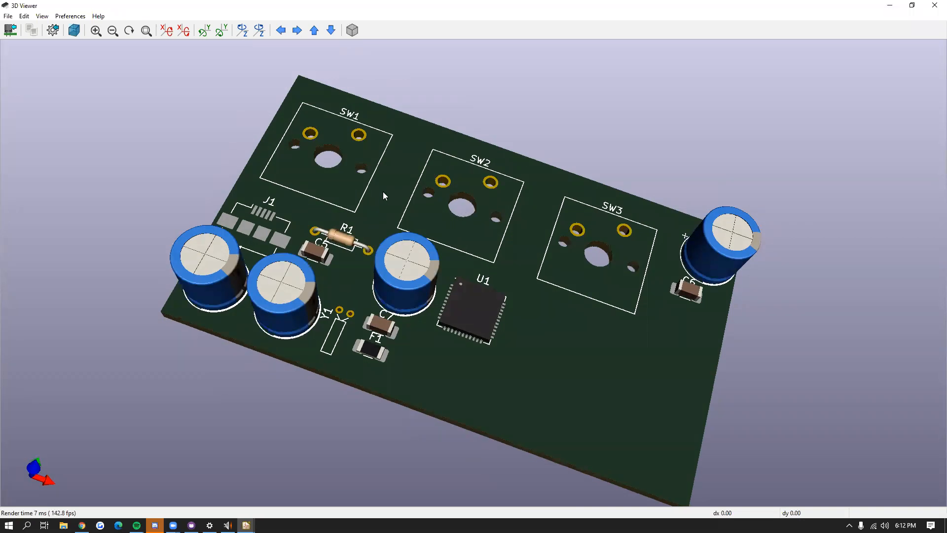
pyautogui.moveTo(378, 203); pyautogui.dragTo(366, 207)
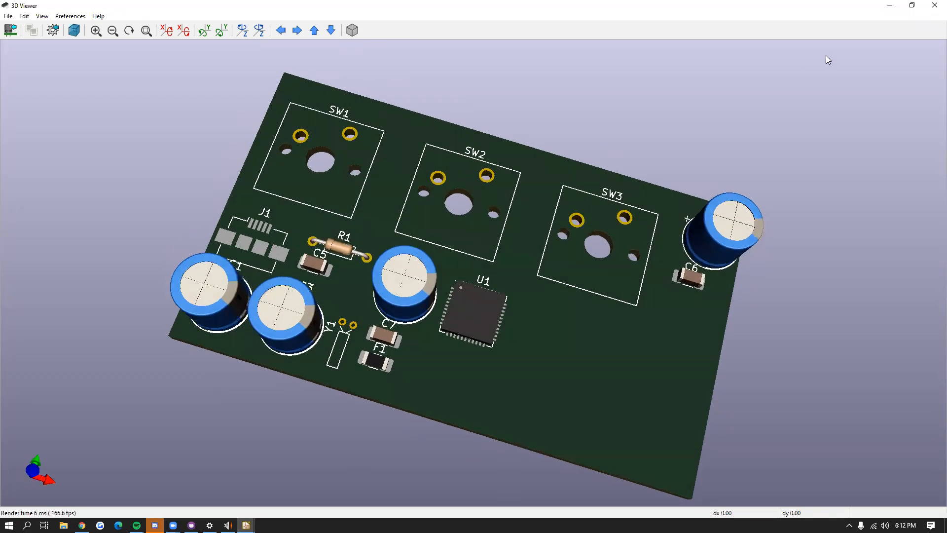
pyautogui.click(933, 5)
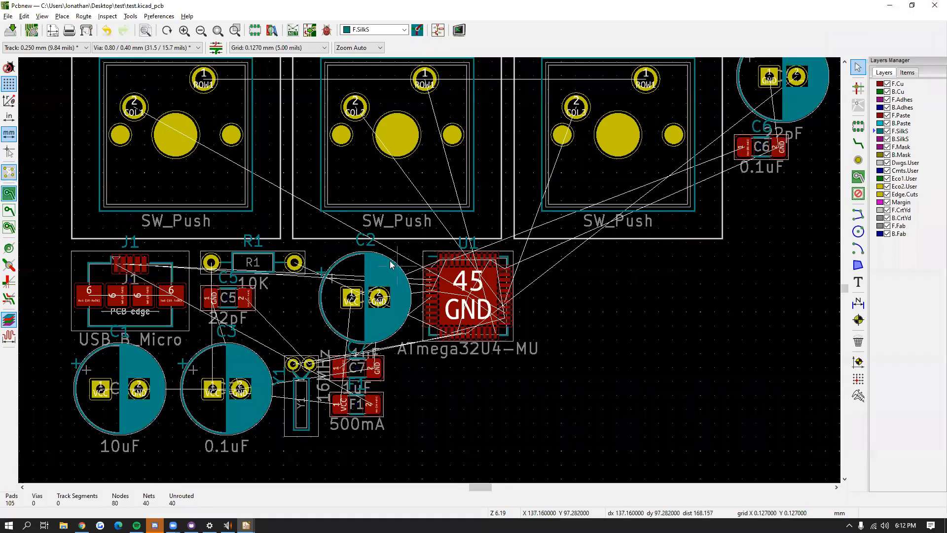
# Step: Reopen the 3D view of the board, examine it from another angle, and return to the layout
pyautogui.click(42, 15)
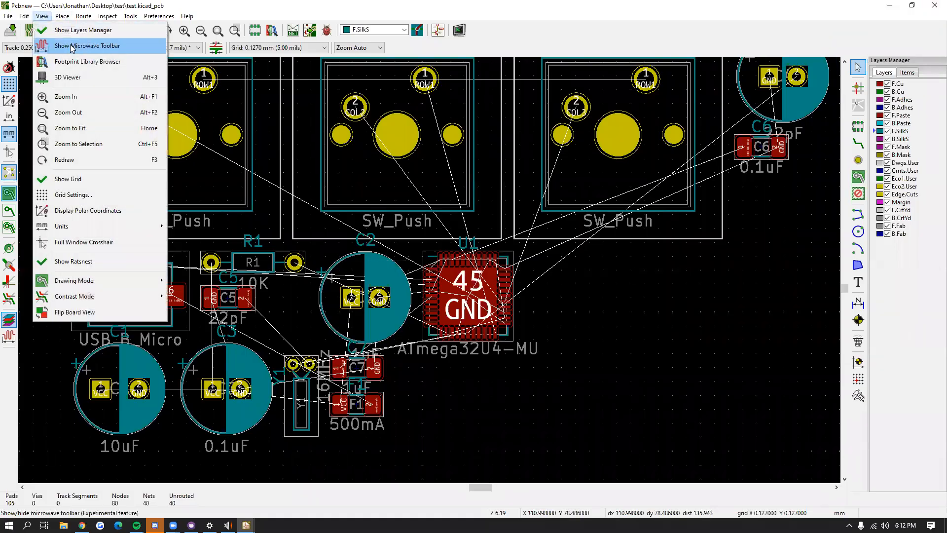
pyautogui.click(82, 77)
pyautogui.moveTo(406, 211); pyautogui.dragTo(688, 234)
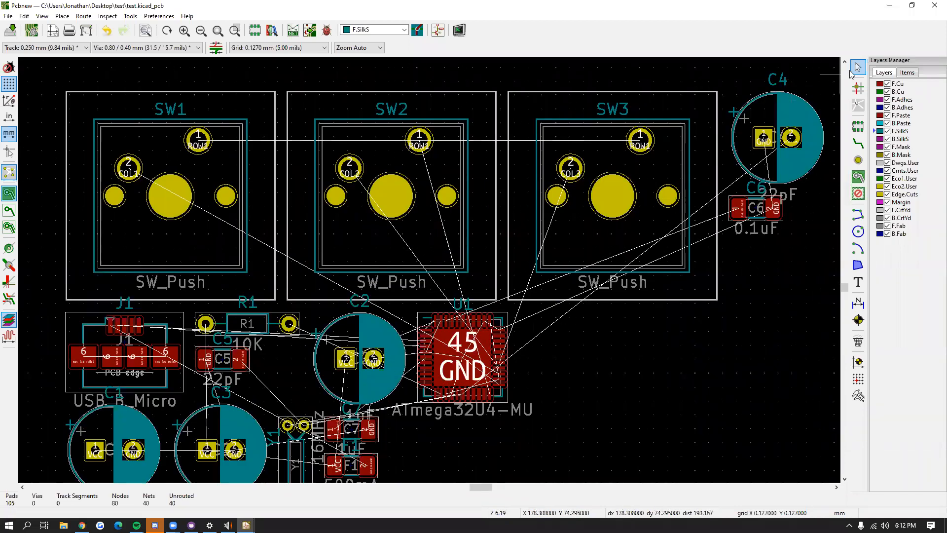
# Step: Move the ATmega32U4-MU footprint U1 above the row of switches, between SW1 and SW2
pyautogui.click(507, 320)
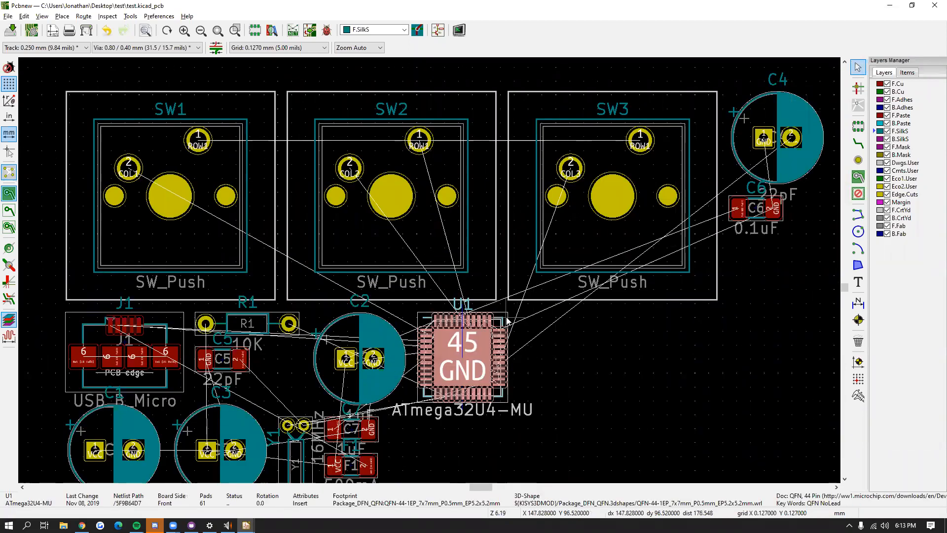
pyautogui.moveTo(462, 360); pyautogui.dragTo(605, 351)
pyautogui.moveTo(347, 123); pyautogui.dragTo(331, 70)
pyautogui.scroll(-1, 478, 280)
pyautogui.moveTo(335, 294); pyautogui.dragTo(381, 305, button='middle')
pyautogui.moveTo(429, 367); pyautogui.dragTo(341, 316, button='middle')
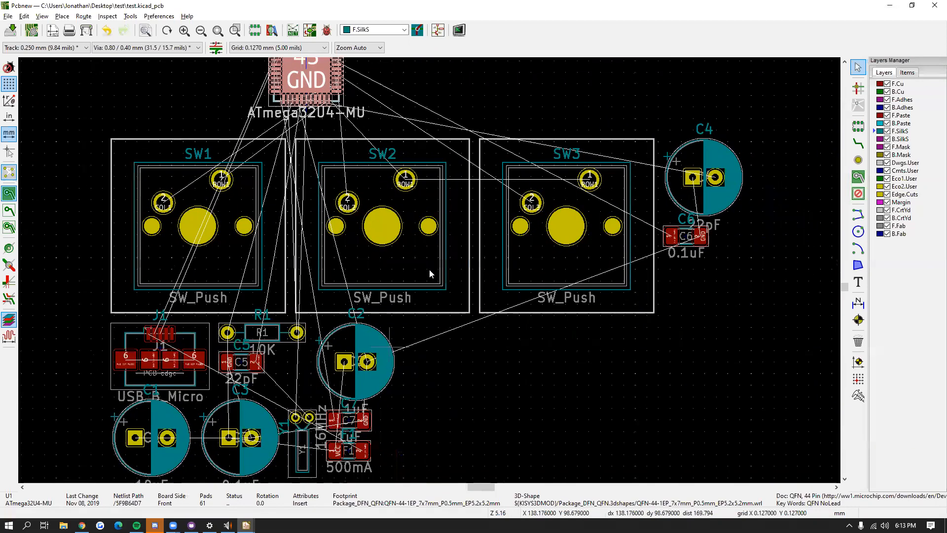
pyautogui.scroll(-3, 429, 274)
pyautogui.scroll(3, 424, 271)
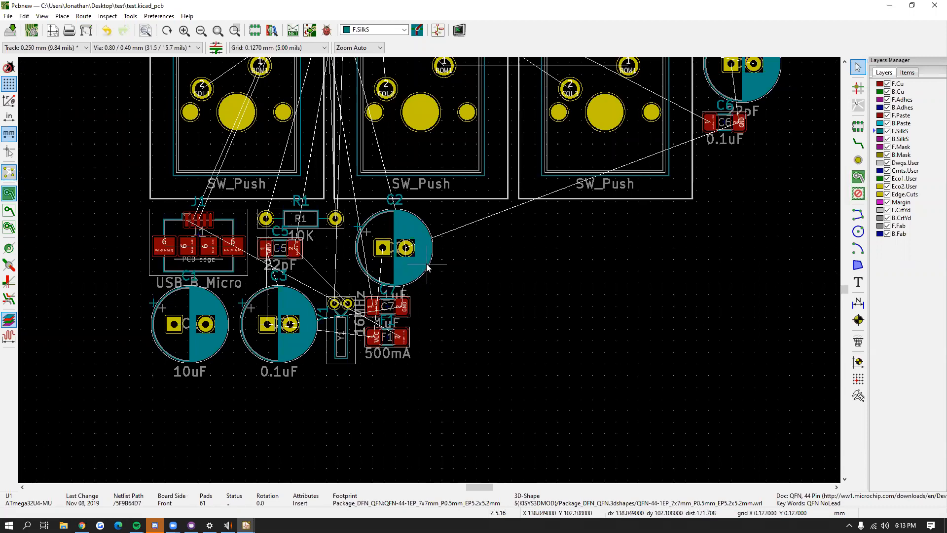
# Step: Move capacitor C2 above SW1 to the left of U1, rotated to 90 degrees with its GND pad uppermost
pyautogui.click(427, 268)
pyautogui.moveTo(241, 261); pyautogui.dragTo(348, 224, button='middle')
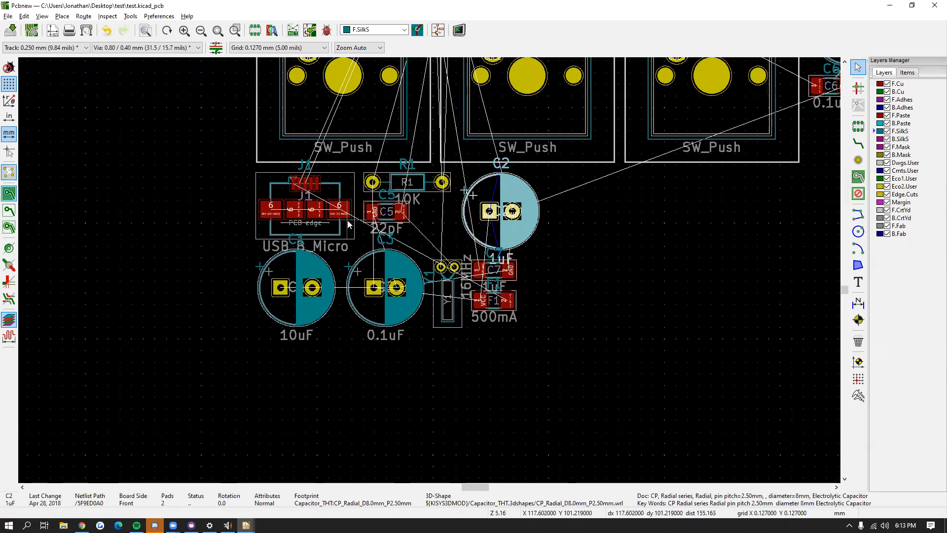
pyautogui.press('m')
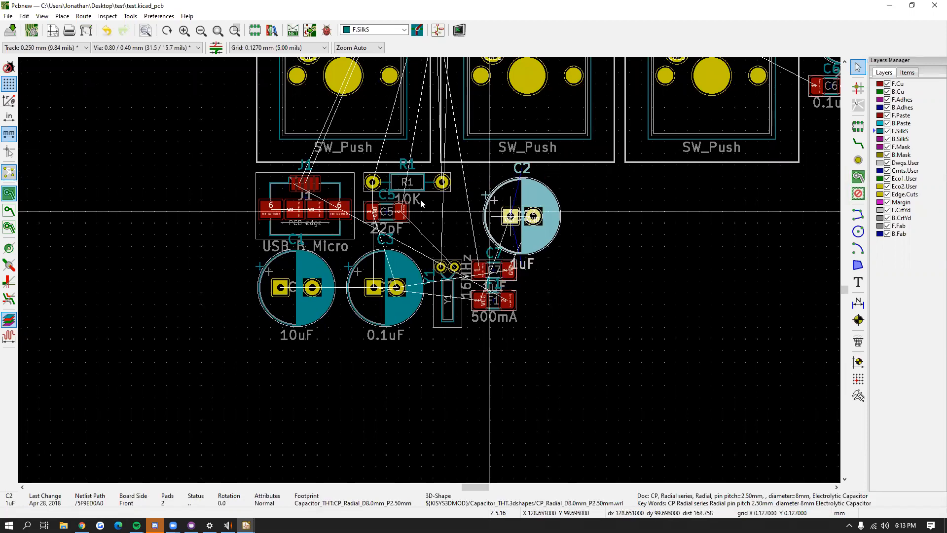
pyautogui.scroll(-1, 212, 144)
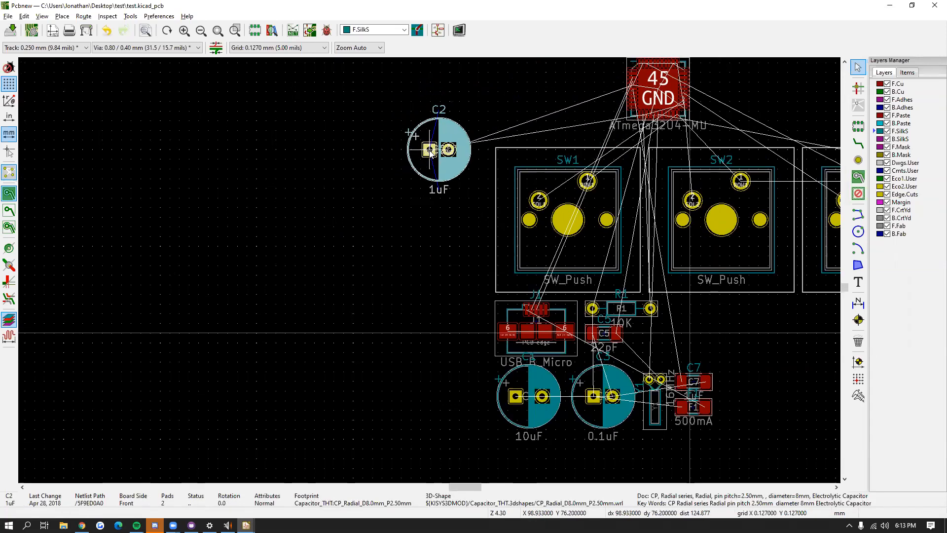
pyautogui.press('r')
pyautogui.press('r')
pyautogui.press('r')
pyautogui.press('r')
pyautogui.press('r')
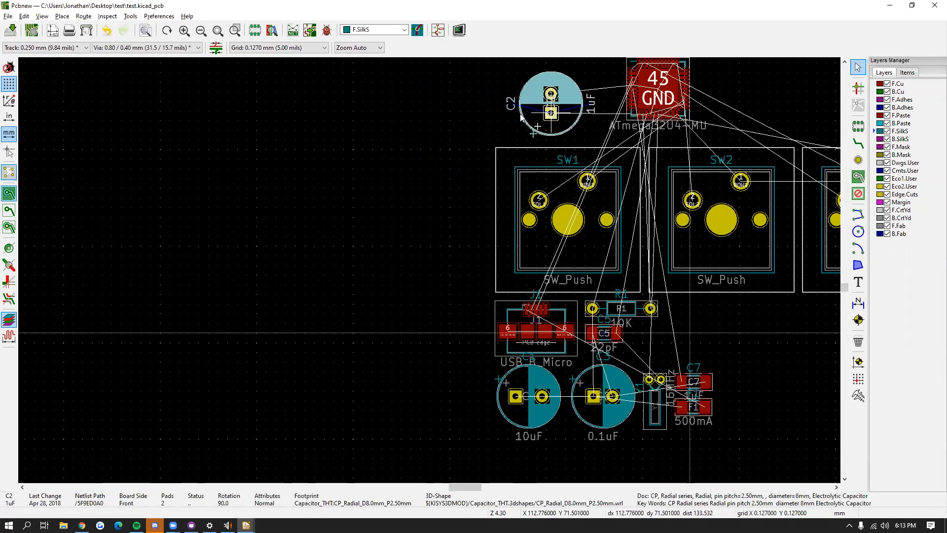
pyautogui.click(501, 114)
pyautogui.moveTo(609, 369); pyautogui.dragTo(470, 338, button='middle')
pyautogui.moveTo(507, 266); pyautogui.dragTo(452, 342, button='middle')
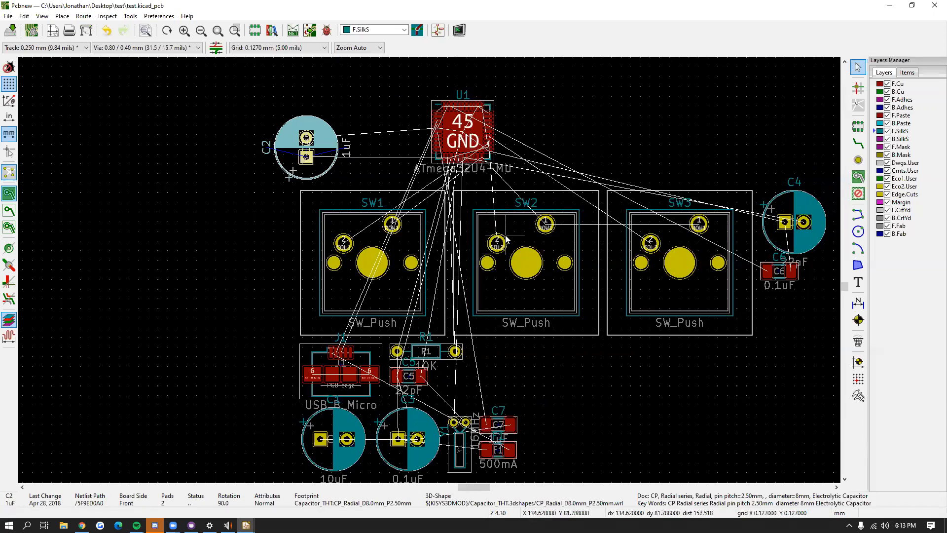
# Step: Move capacitor C4 up above C6 so that it sits level with U1
pyautogui.click(490, 105)
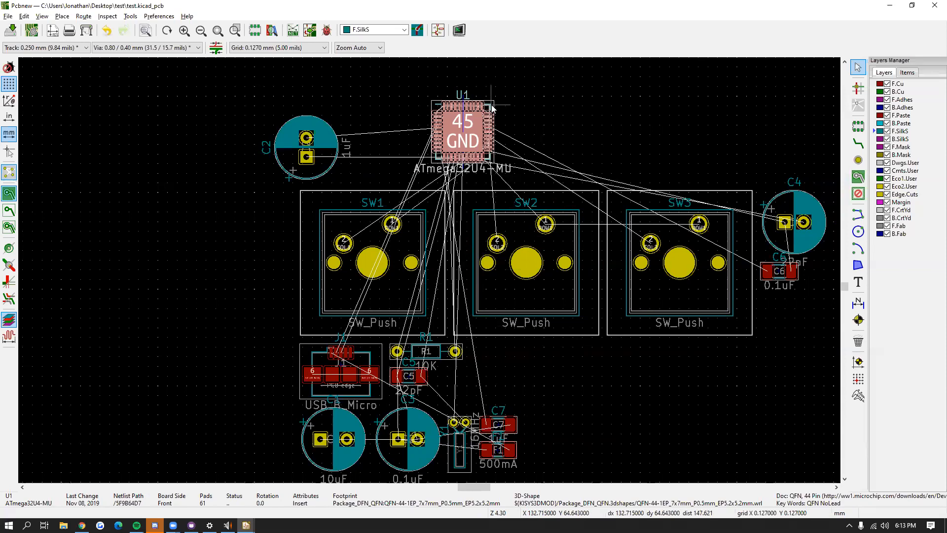
pyautogui.click(795, 201)
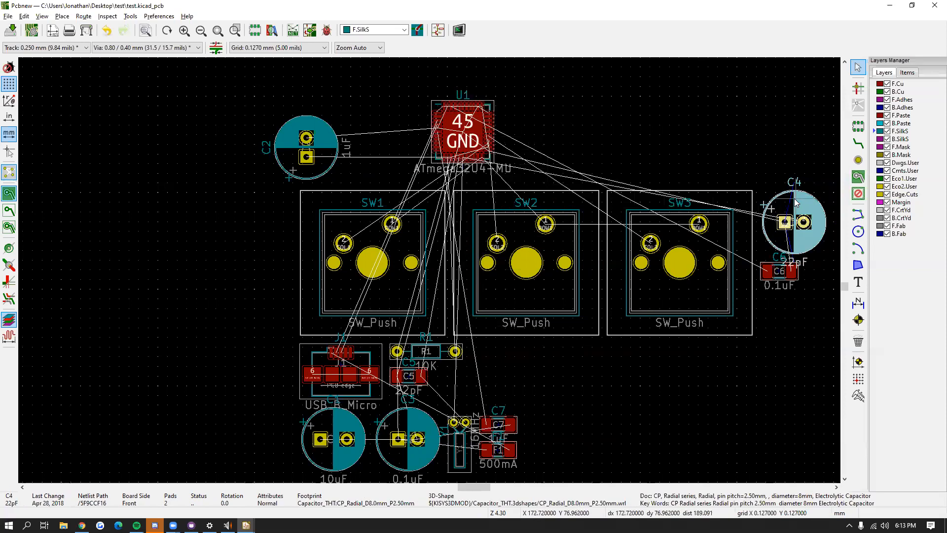
pyautogui.moveTo(789, 206); pyautogui.dragTo(592, 279)
pyautogui.scroll(3, 560, 114)
pyautogui.scroll(-3, 598, 278)
pyautogui.moveTo(357, 319); pyautogui.dragTo(722, 269, button='middle')
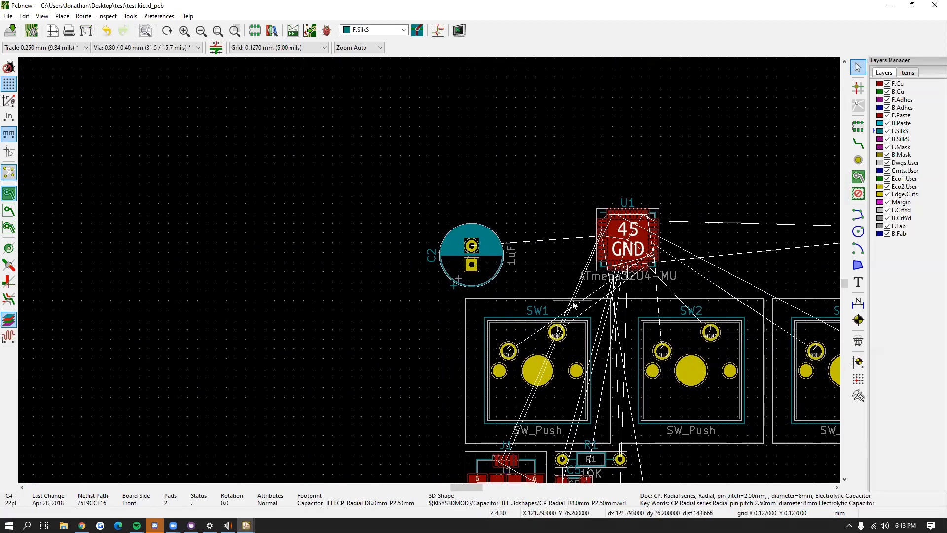
# Step: Examine the VCC and GND pads of capacitor C2 and their ratsnest connections to U1
pyautogui.moveTo(573, 305); pyautogui.dragTo(519, 283, button='middle')
pyautogui.click(434, 234)
pyautogui.scroll(-4, 469, 274)
pyautogui.scroll(4, 451, 320)
pyautogui.moveTo(412, 263); pyautogui.dragTo(475, 286, button='middle')
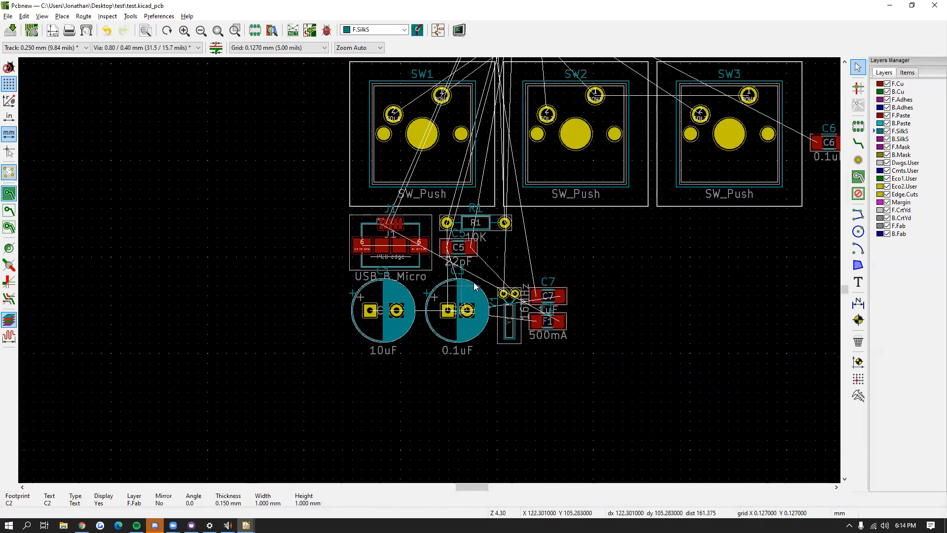
pyautogui.moveTo(513, 255); pyautogui.dragTo(487, 436, button='middle')
pyautogui.click(339, 201)
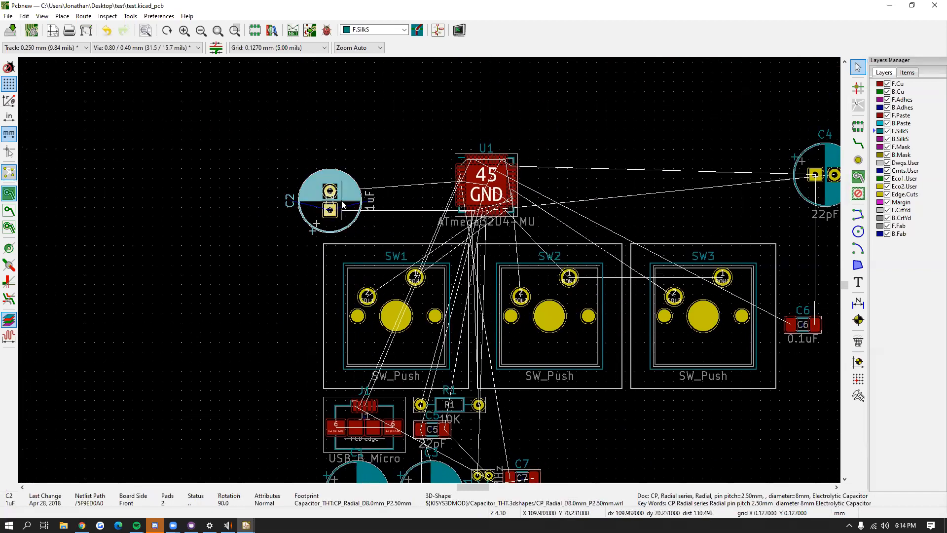
pyautogui.scroll(4, 339, 201)
pyautogui.scroll(1, 430, 273)
pyautogui.scroll(-2, 429, 269)
pyautogui.scroll(-1, 396, 230)
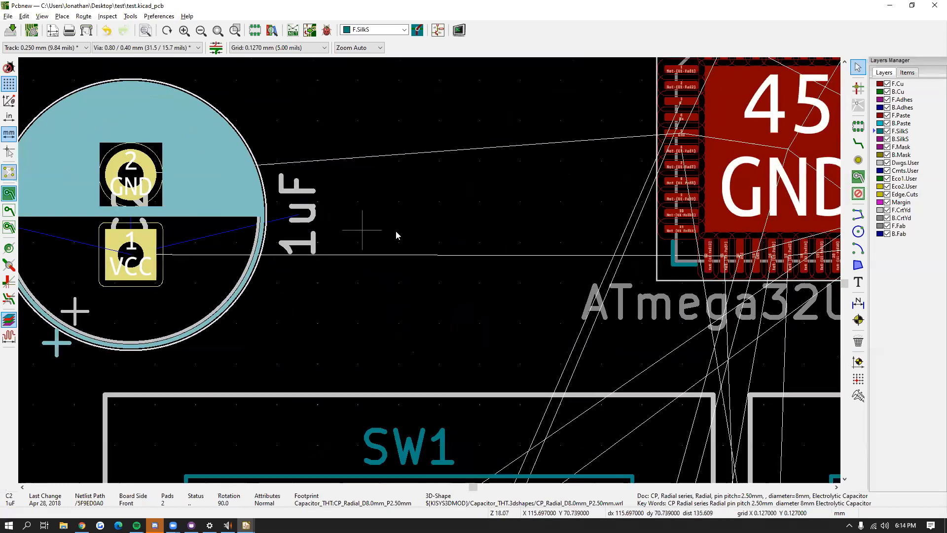
pyautogui.scroll(-3, 456, 256)
pyautogui.scroll(6, 604, 244)
pyautogui.scroll(-4, 424, 315)
pyautogui.moveTo(403, 330); pyautogui.dragTo(477, 269, button='middle')
# Step: Move capacitor C4 closer to U1, above the gap between SW2 and SW3
pyautogui.click(527, 210)
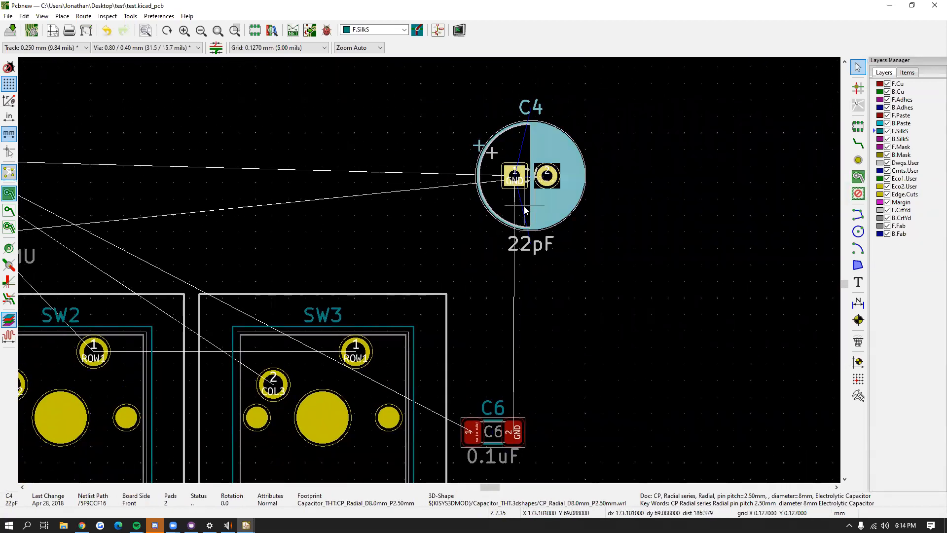
pyautogui.press('m')
pyautogui.moveTo(325, 192); pyautogui.dragTo(492, 187, button='middle')
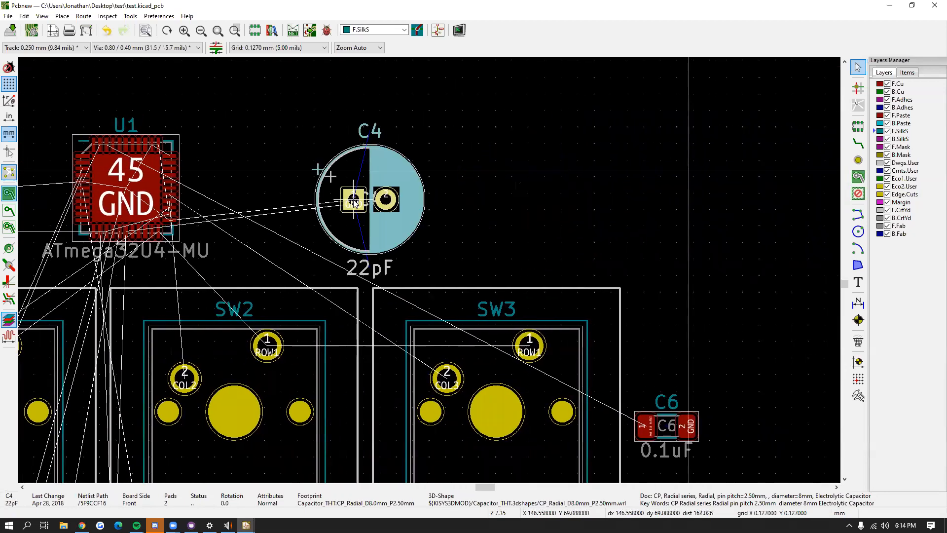
pyautogui.scroll(3, 354, 201)
pyautogui.scroll(-5, 437, 270)
pyautogui.click(430, 264)
pyautogui.moveTo(327, 425); pyautogui.dragTo(476, 264, button='middle')
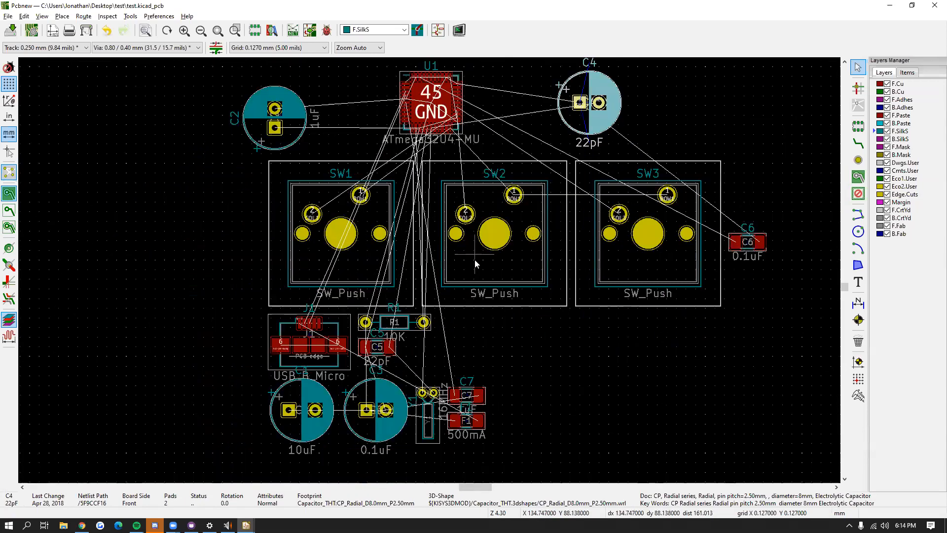
# Step: Move the 16MHz crystal Y1 up beside capacitor C4, rotated to 180 degrees with its pads facing the switches
pyautogui.scroll(1, 476, 265)
pyautogui.click(469, 357)
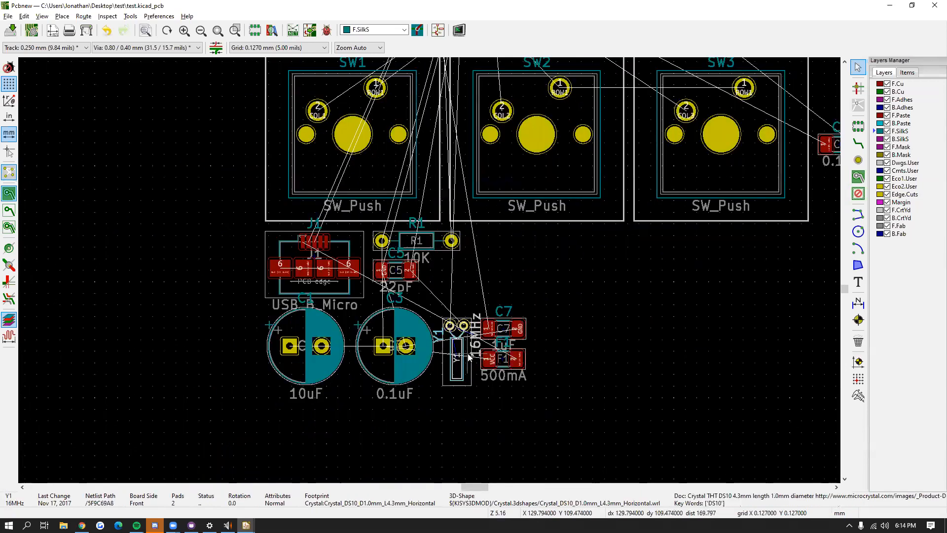
pyautogui.press('m')
pyautogui.moveTo(562, 222); pyautogui.dragTo(473, 303, button='middle')
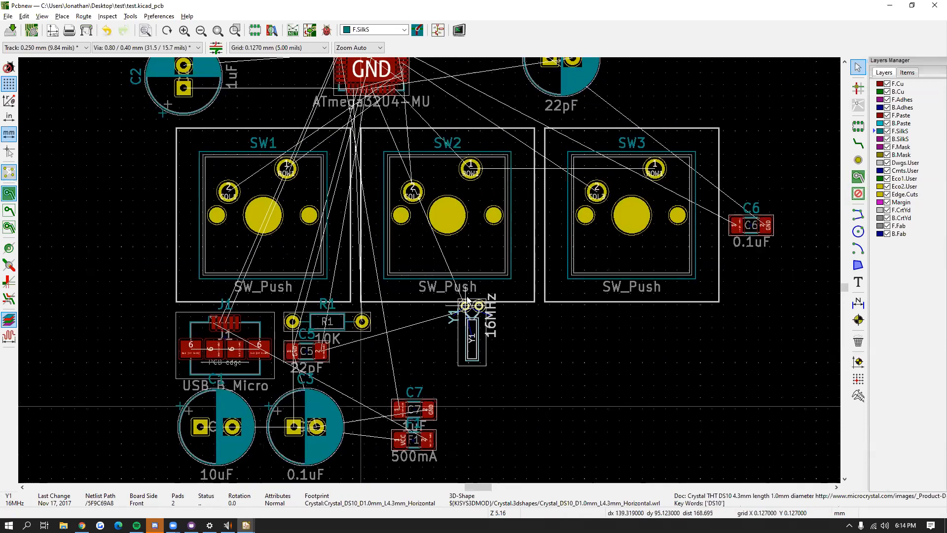
pyautogui.press('r')
pyautogui.press('r')
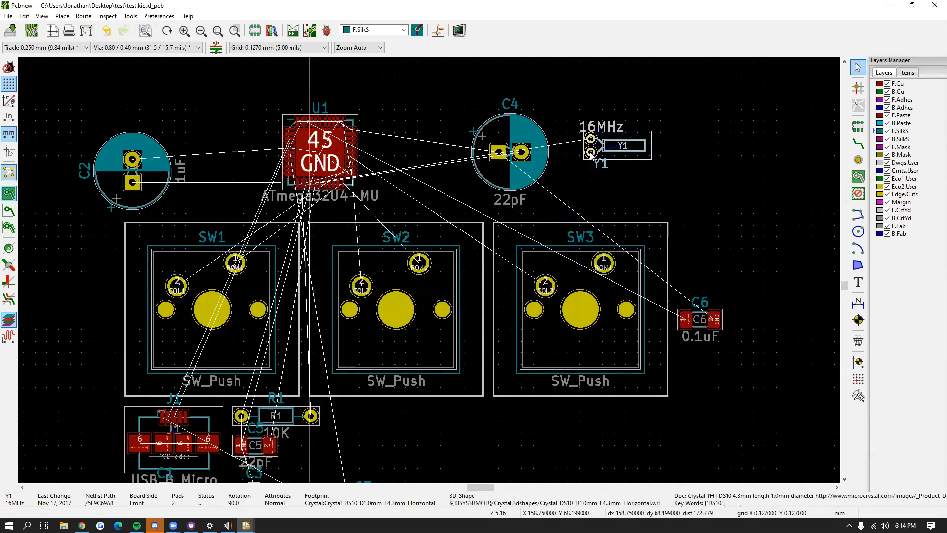
pyautogui.scroll(3, 529, 132)
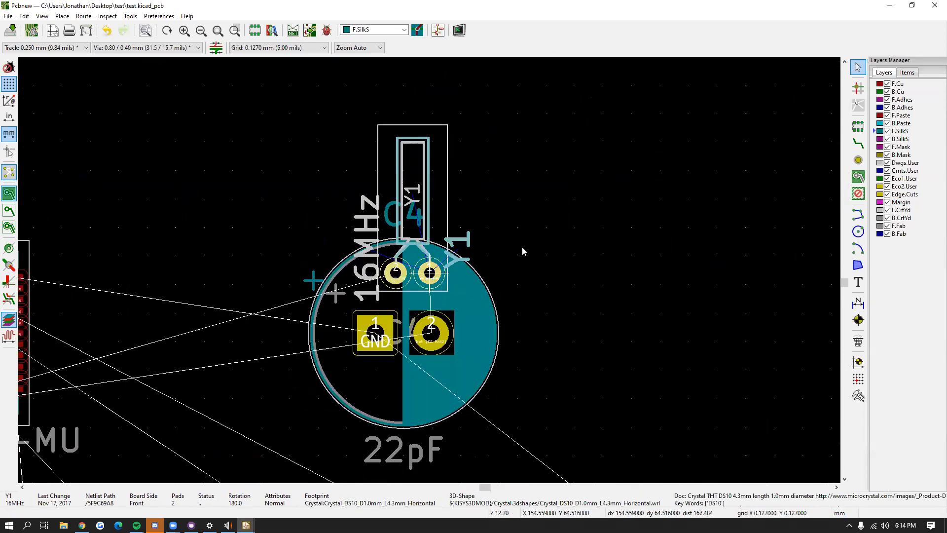
pyautogui.click(580, 227)
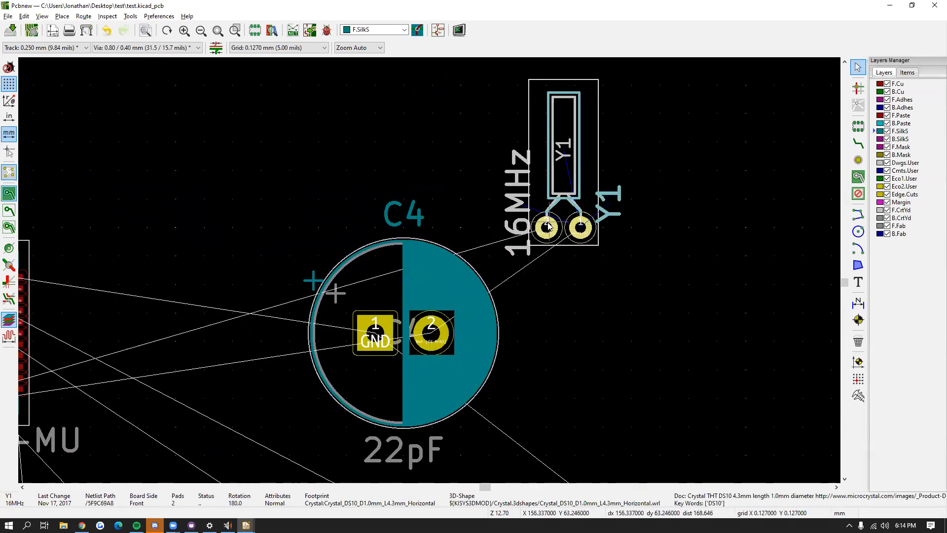
# Step: Try placing crystal Y1 next to SW1, on the side away from SW2, and undo the move
pyautogui.scroll(-3, 547, 227)
pyautogui.moveTo(424, 270); pyautogui.dragTo(84, 347)
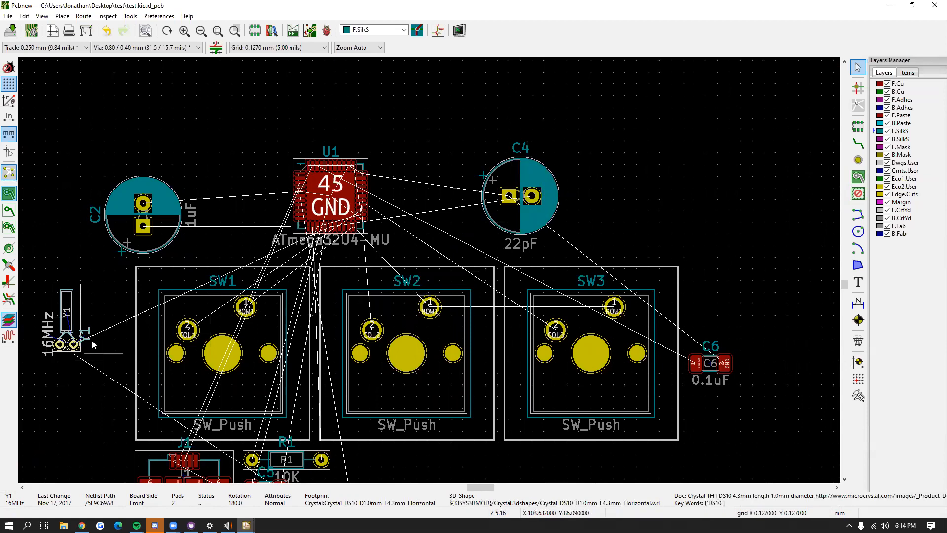
pyautogui.hotkey('ctrl', 'z')
# Step: Shift crystal Y1 to clear space to the right of capacitor C4, above SW3
pyautogui.press('m')
pyautogui.click(605, 175)
pyautogui.moveTo(436, 269); pyautogui.dragTo(547, 193, button='middle')
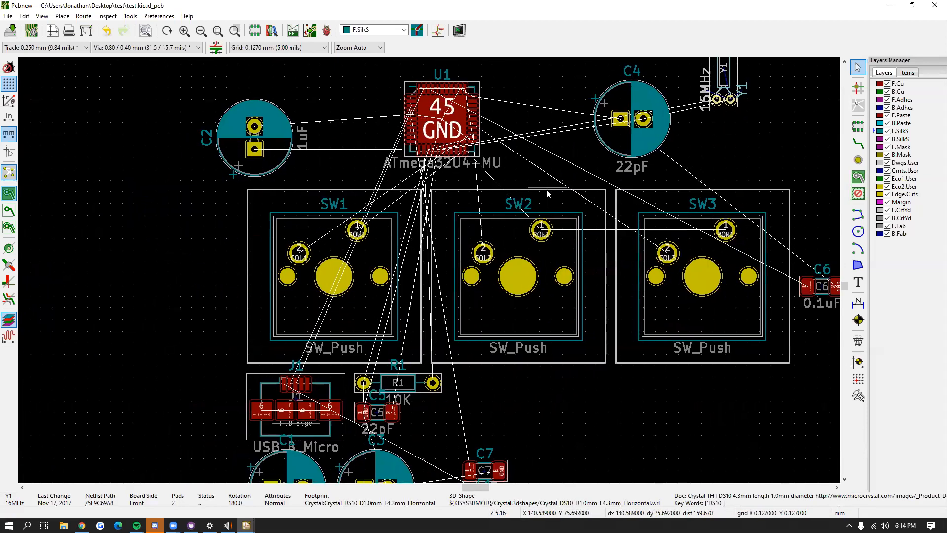
# Step: Move the 1uF capacitor C7 from beside fuse F1 up to the space between C2 and U1, above SW1
pyautogui.scroll(-2, 548, 193)
pyautogui.hscroll(-2, 547, 193)
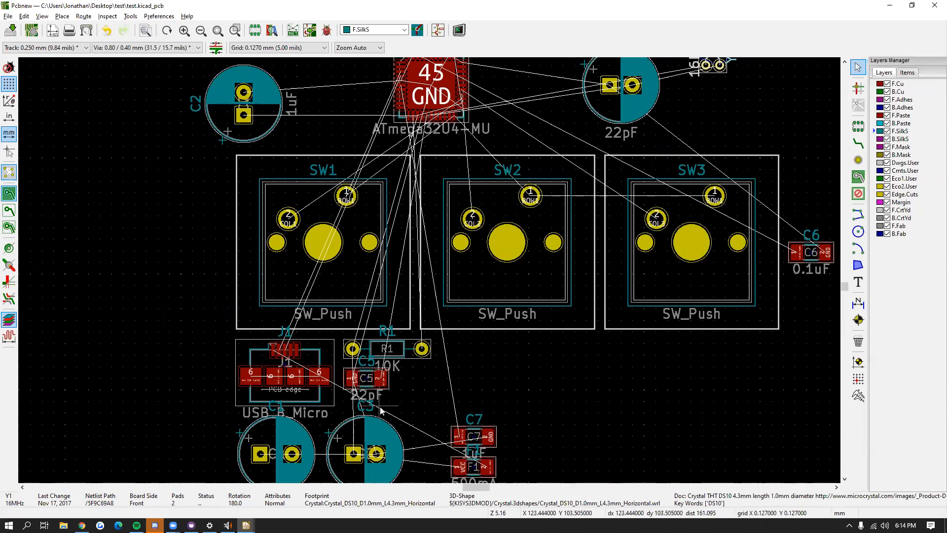
pyautogui.click(478, 436)
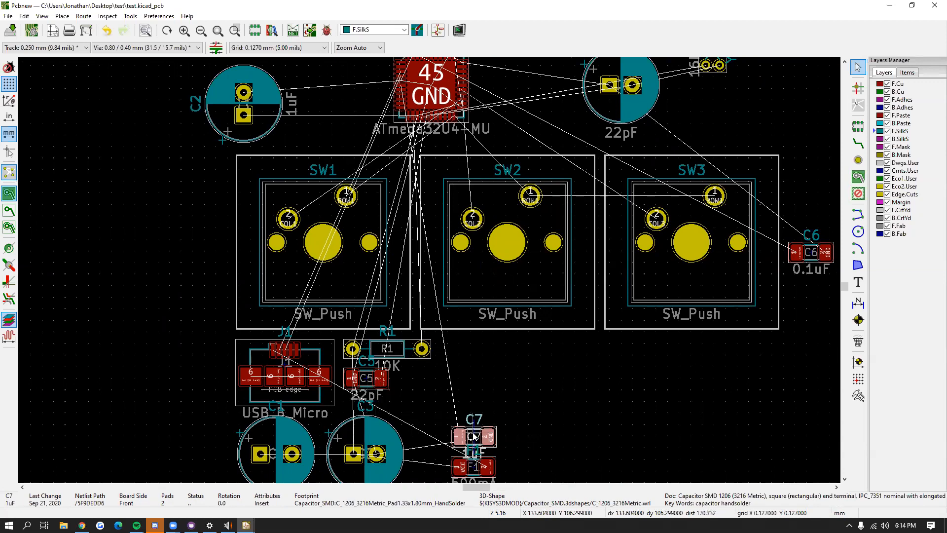
pyautogui.press('m')
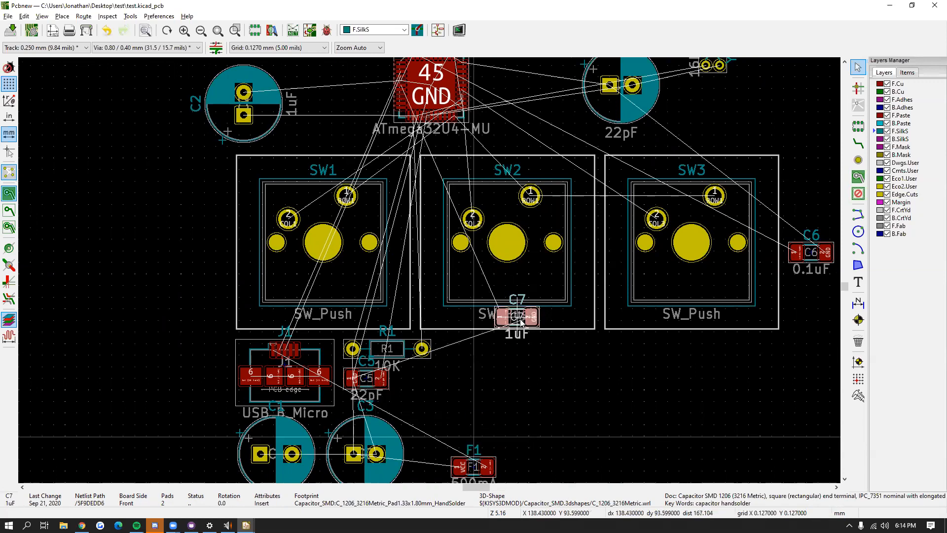
pyautogui.moveTo(453, 310); pyautogui.dragTo(532, 356, button='middle')
pyautogui.moveTo(395, 74); pyautogui.dragTo(395, 103, button='middle')
pyautogui.click(394, 109)
pyautogui.moveTo(465, 199); pyautogui.dragTo(498, 138, button='middle')
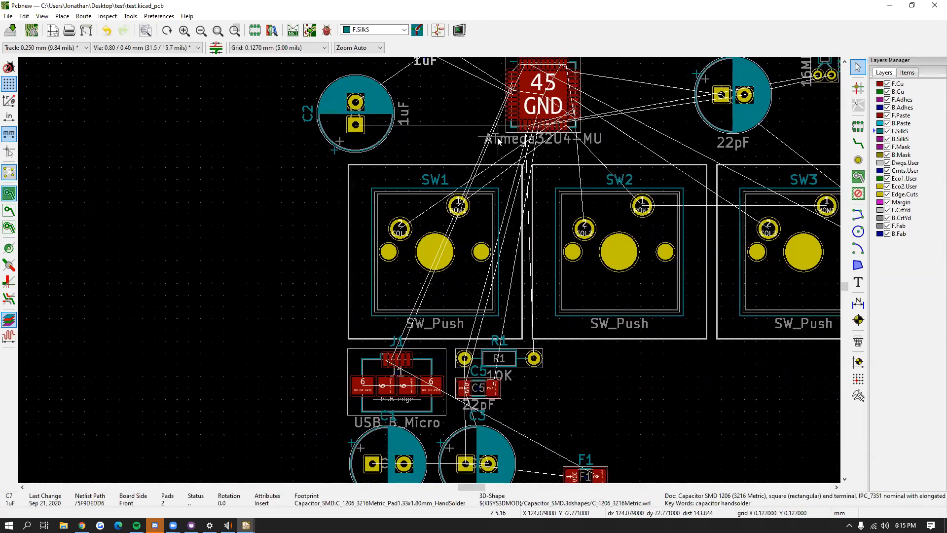
pyautogui.moveTo(571, 379); pyautogui.dragTo(441, 343, button='middle')
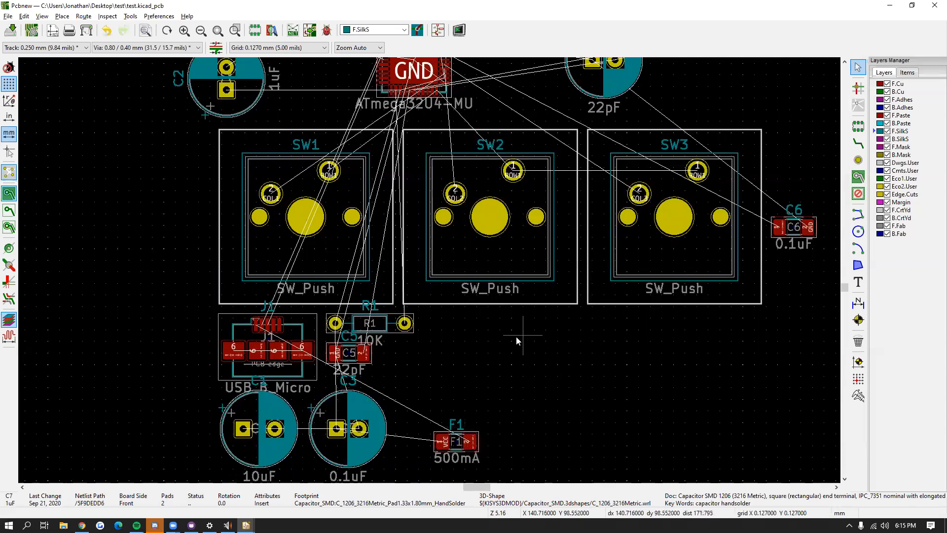
pyautogui.moveTo(351, 266); pyautogui.dragTo(472, 325, button='middle')
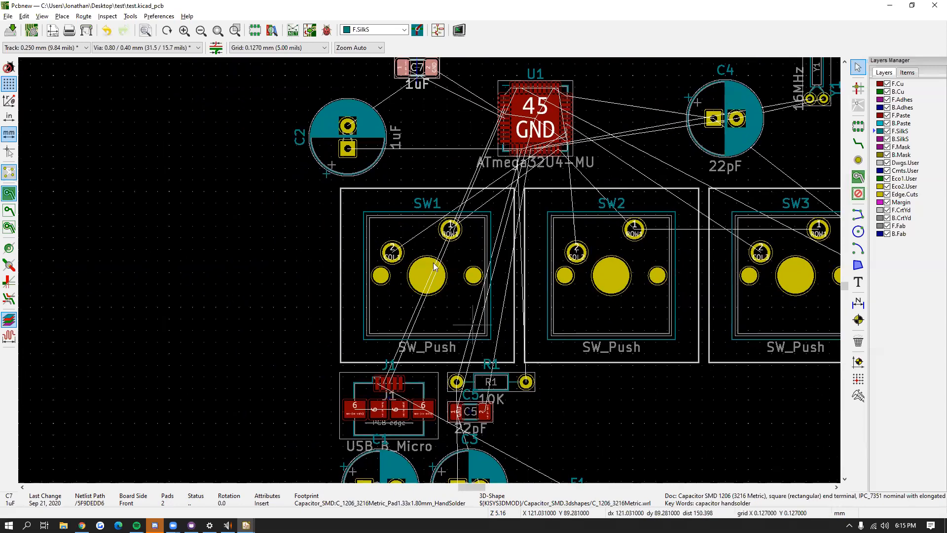
pyautogui.click(364, 141)
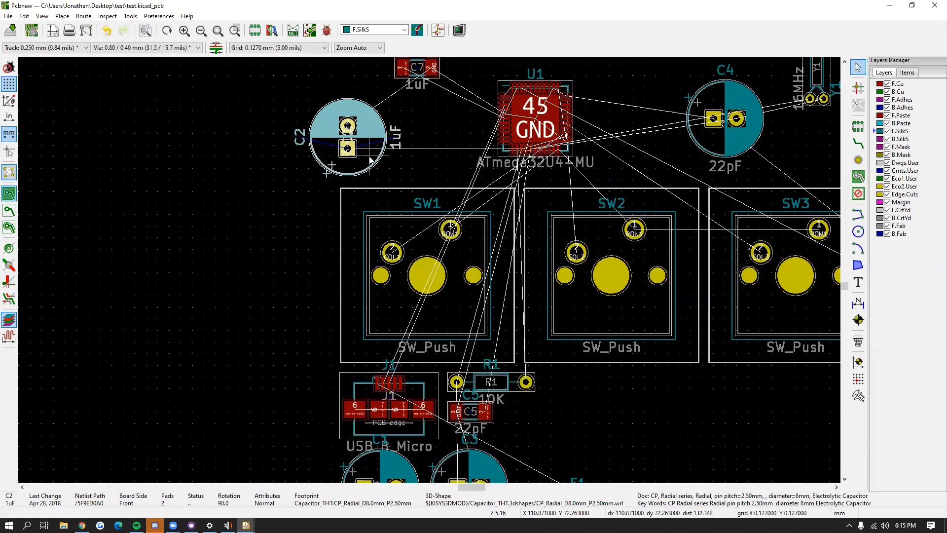
# Step: Switch to the workshop slides in Google Slides, read the design rules and useful hotkeys slides, and return to Pcbnew
pyautogui.hotkey('alt', 'Tab')
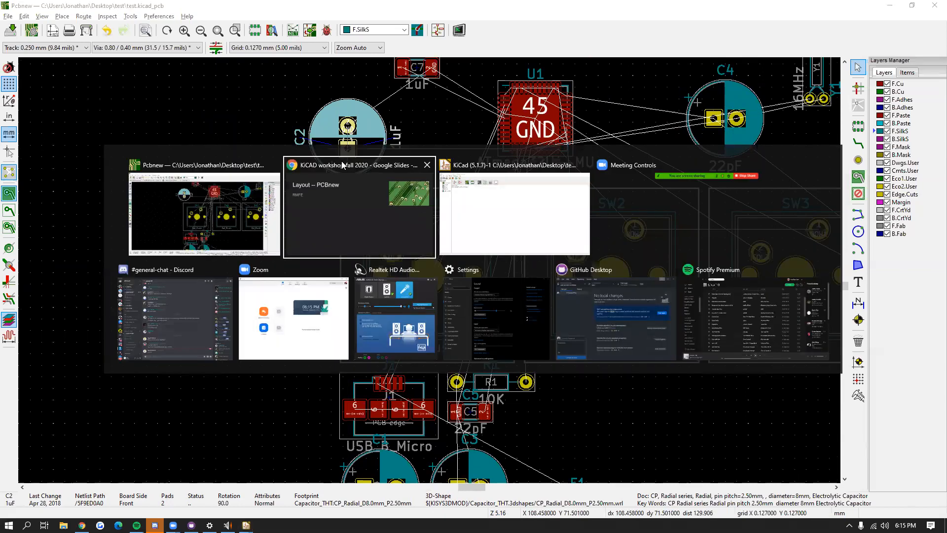
pyautogui.press('Right')
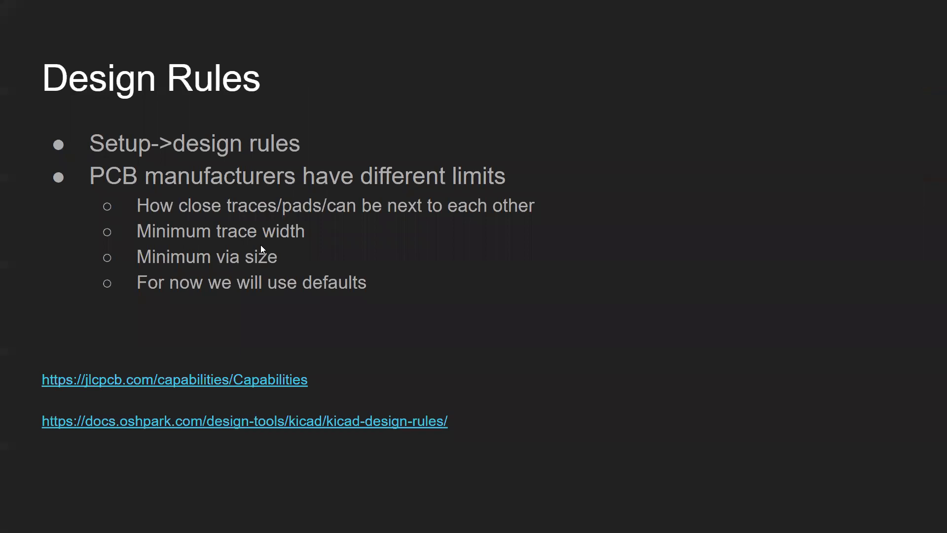
pyautogui.press('Right')
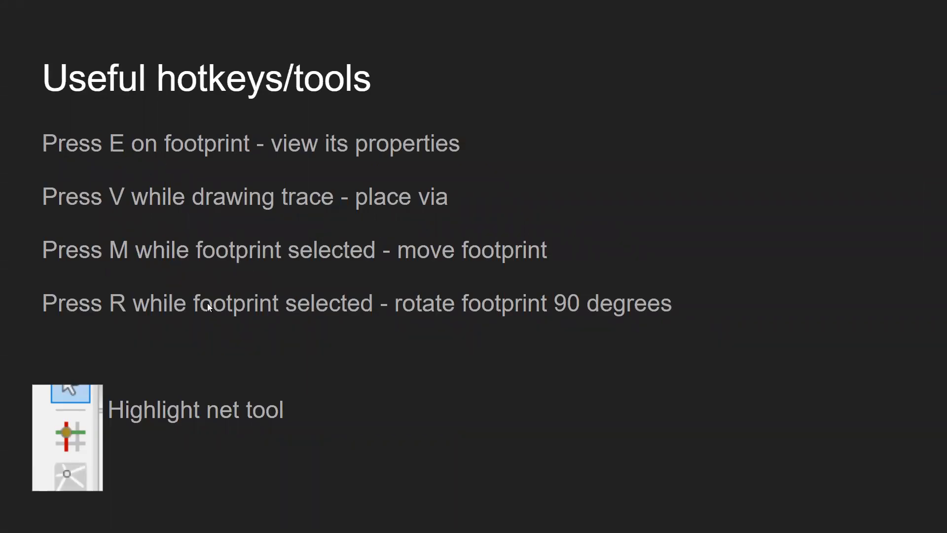
pyautogui.hotkey('alt', 'Tab')
# Step: Draw a trial track on F.Cu with the Route Track tool, running above U1 and down its side facing C7
pyautogui.moveTo(505, 217); pyautogui.dragTo(411, 227, button='middle')
pyautogui.moveTo(463, 279); pyautogui.dragTo(424, 302, button='middle')
pyautogui.moveTo(381, 262); pyautogui.dragTo(459, 284, button='middle')
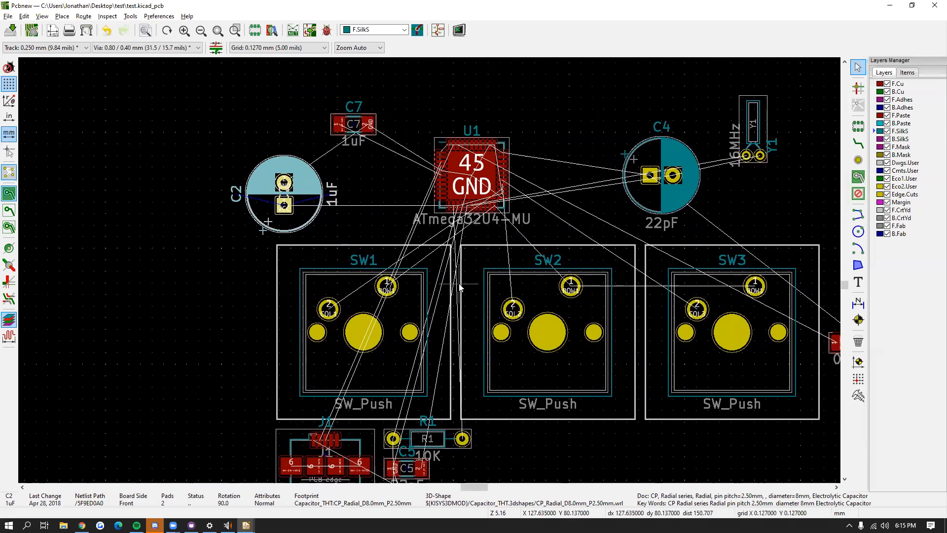
pyautogui.moveTo(444, 327); pyautogui.dragTo(503, 329, button='middle')
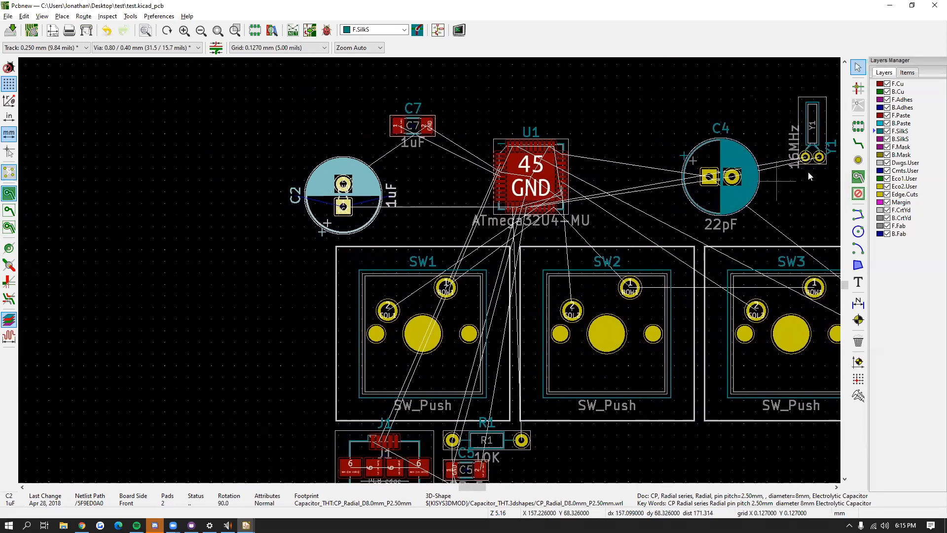
pyautogui.click(859, 145)
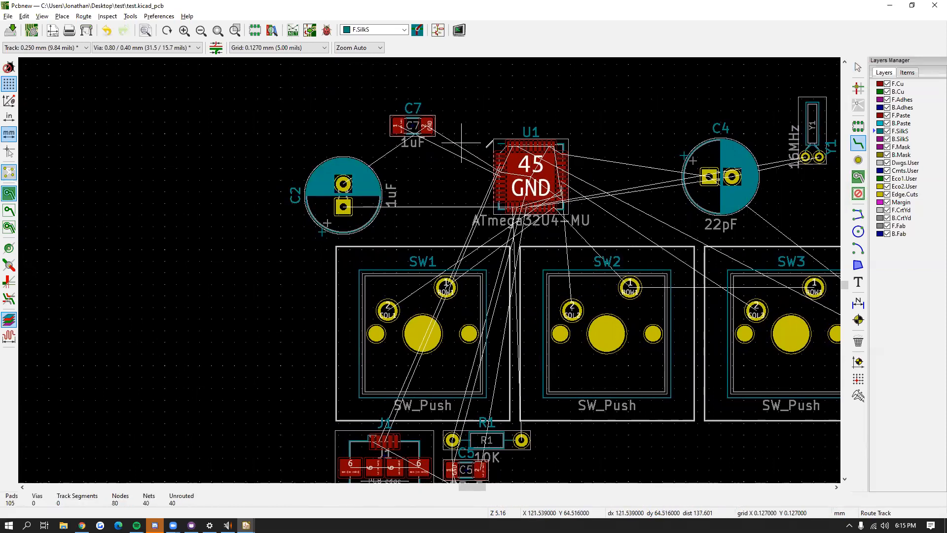
pyautogui.click(857, 145)
pyautogui.click(640, 104)
pyautogui.click(446, 165)
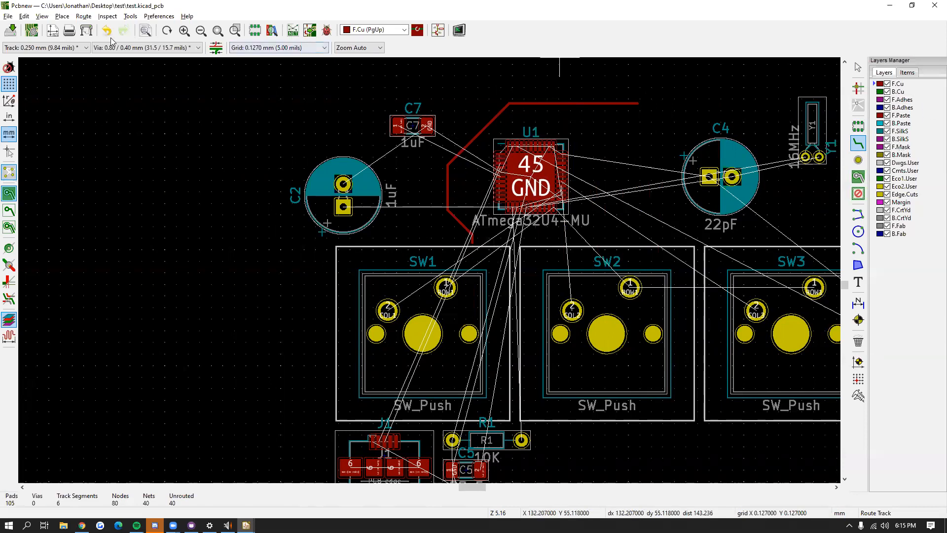
# Step: Inspect the trial track around U1 in the 3D Viewer and close the viewer
pyautogui.click(43, 17)
pyautogui.click(74, 61)
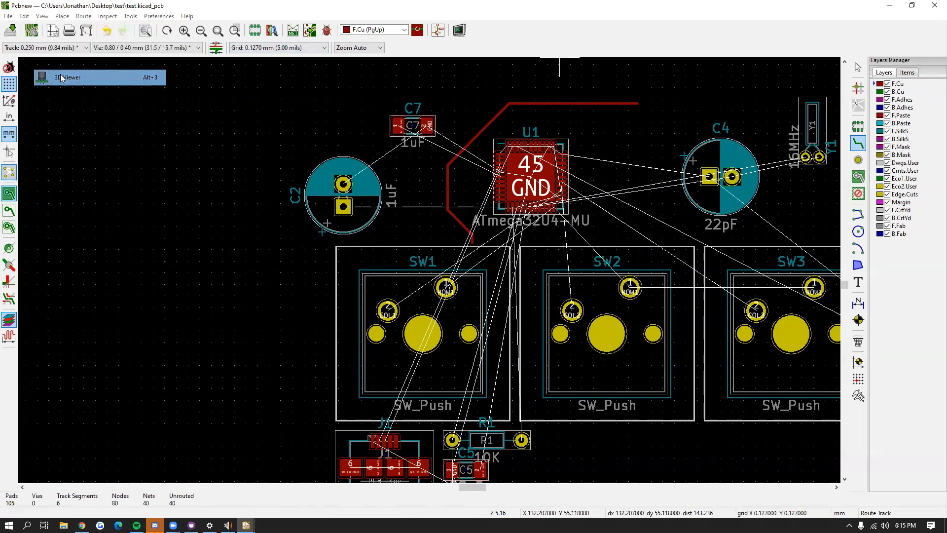
pyautogui.scroll(3, 422, 175)
pyautogui.moveTo(370, 143); pyautogui.dragTo(527, 305, button='middle')
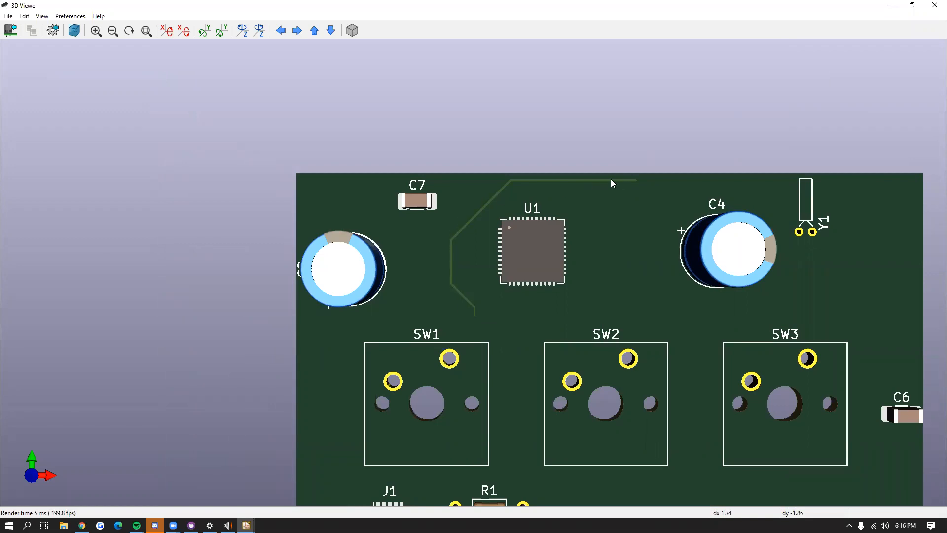
pyautogui.click(934, 5)
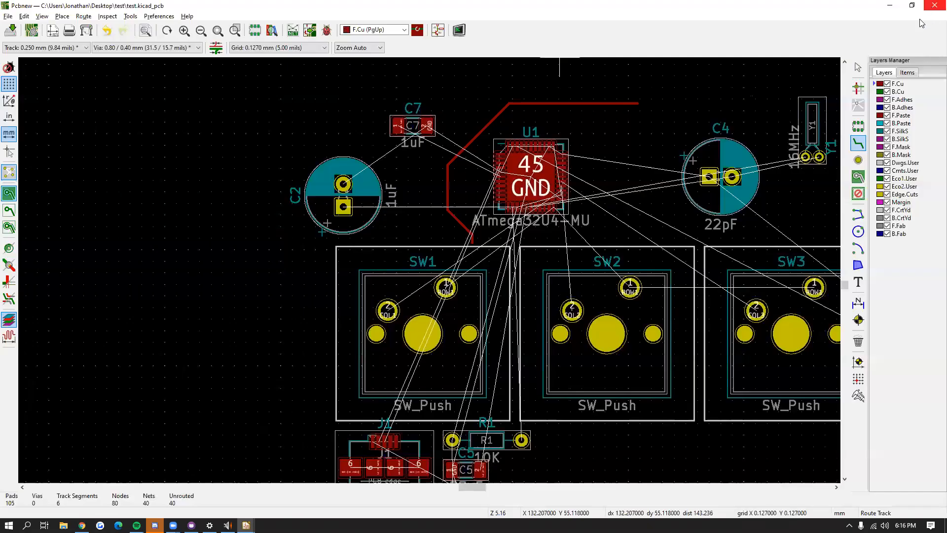
# Step: Undo the trial track drawn around U1
pyautogui.hotkey('ctrl', 'z')
pyautogui.hotkey('ctrl', 'z')
pyautogui.hotkey('ctrl', 'z')
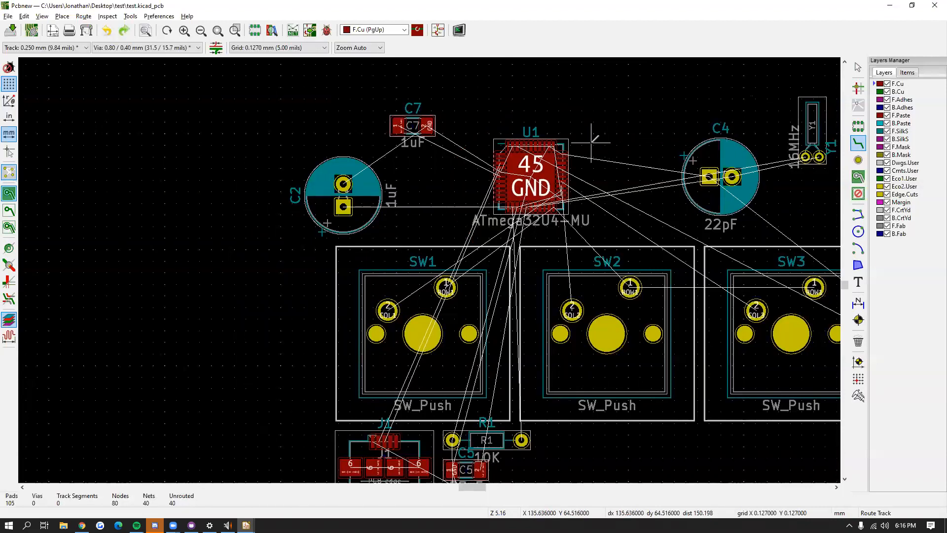
# Step: Route the COL2 net on F.Cu from pad 2 of SW2 to pad 26 of U1
pyautogui.moveTo(661, 179); pyautogui.dragTo(569, 170, button='middle')
pyautogui.moveTo(483, 170); pyautogui.dragTo(636, 133, button='middle')
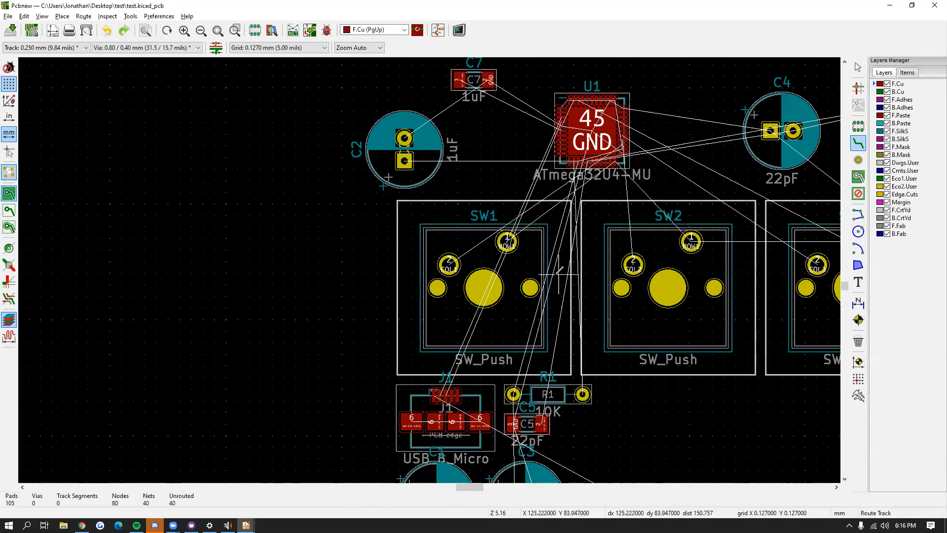
pyautogui.scroll(3, 548, 273)
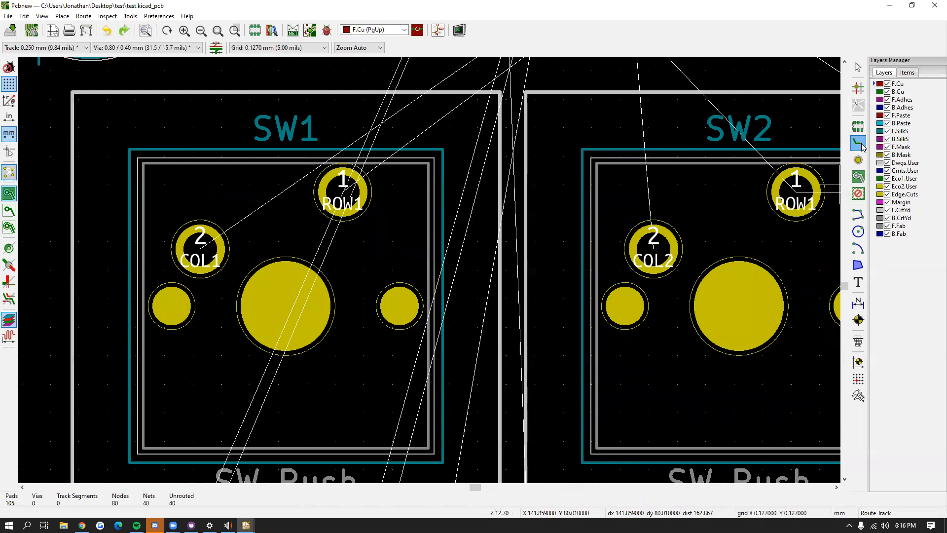
pyautogui.scroll(-3, 626, 215)
pyautogui.scroll(3, 488, 239)
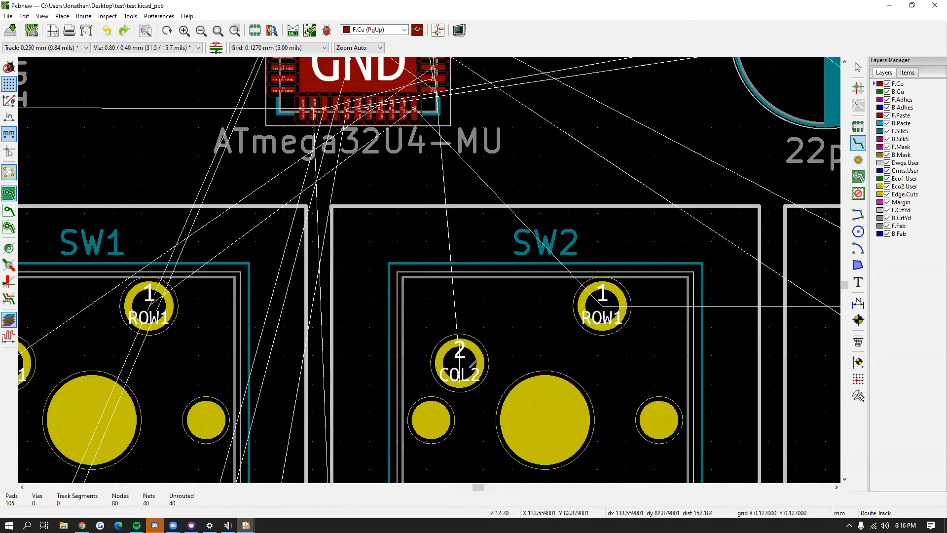
pyautogui.click(460, 363)
pyautogui.scroll(-1, 444, 277)
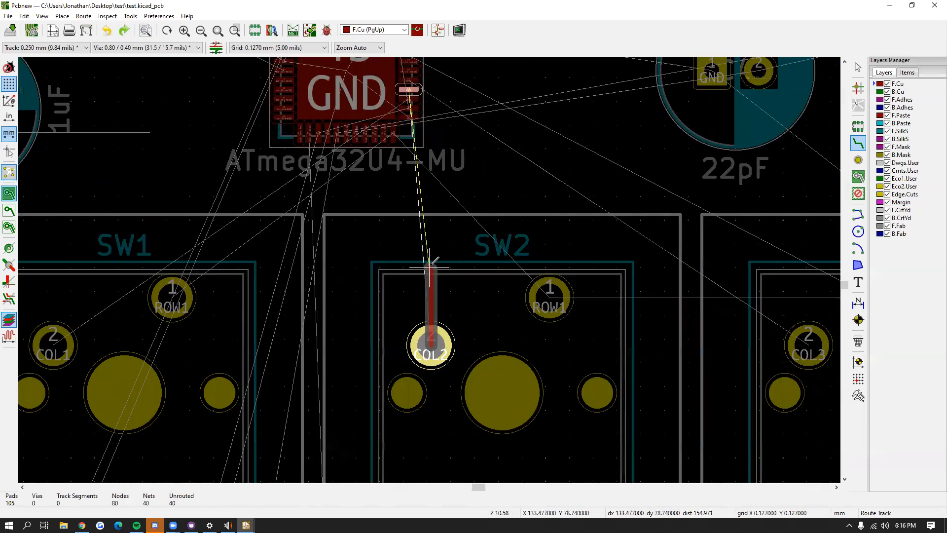
pyautogui.scroll(-1, 477, 213)
pyautogui.click(465, 235)
pyautogui.scroll(2, 463, 201)
pyautogui.click(368, 273)
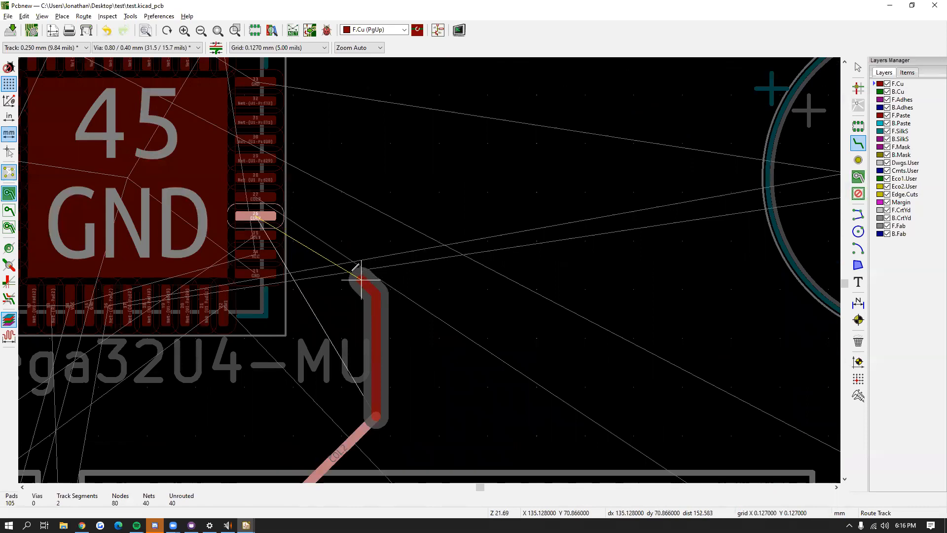
pyautogui.scroll(5, 337, 229)
pyautogui.click(429, 269)
pyautogui.click(245, 229)
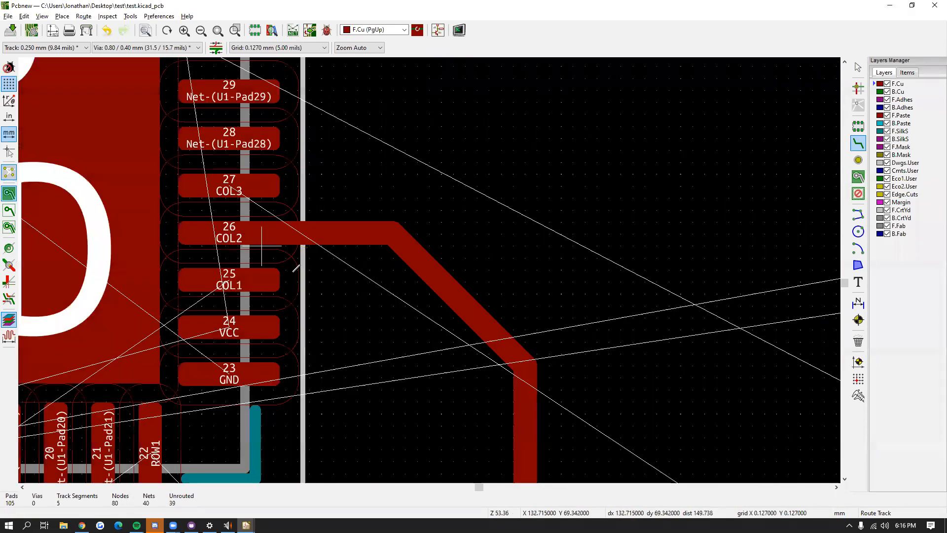
# Step: Route a straight ROW1 track on F.Cu from pad 1 of SW3 to pad 1 of SW2
pyautogui.scroll(-8, 458, 269)
pyautogui.moveTo(463, 268); pyautogui.dragTo(469, 261, button='middle')
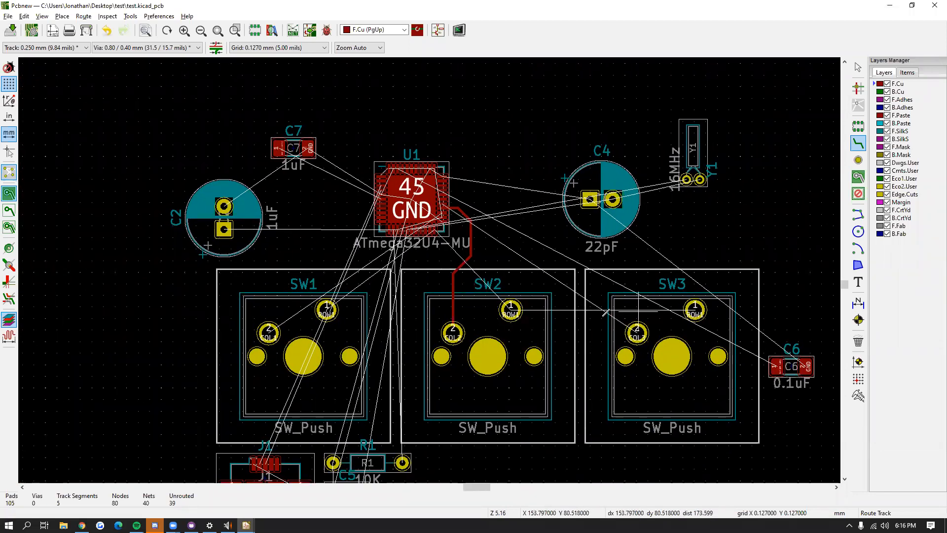
pyautogui.scroll(6, 517, 320)
pyautogui.moveTo(530, 257); pyautogui.dragTo(340, 247, button='middle')
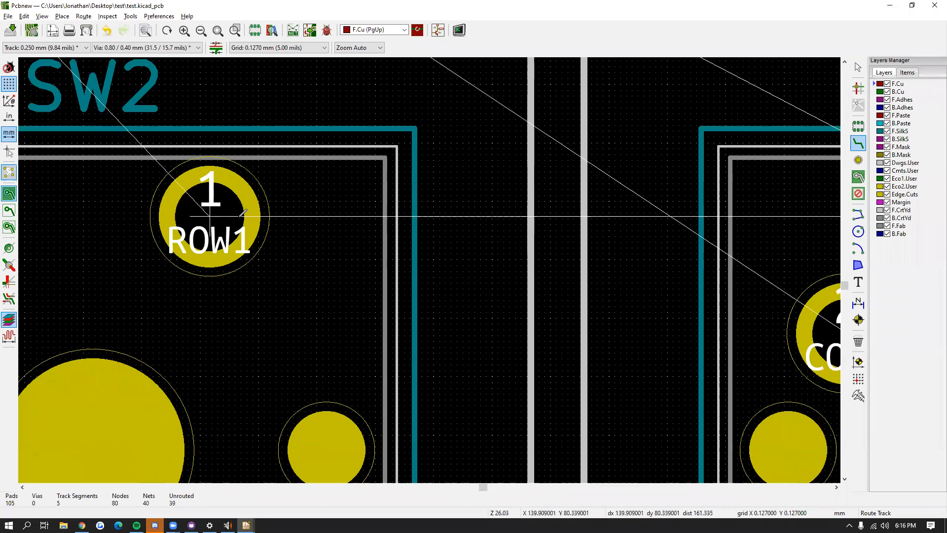
pyautogui.scroll(-3, 436, 265)
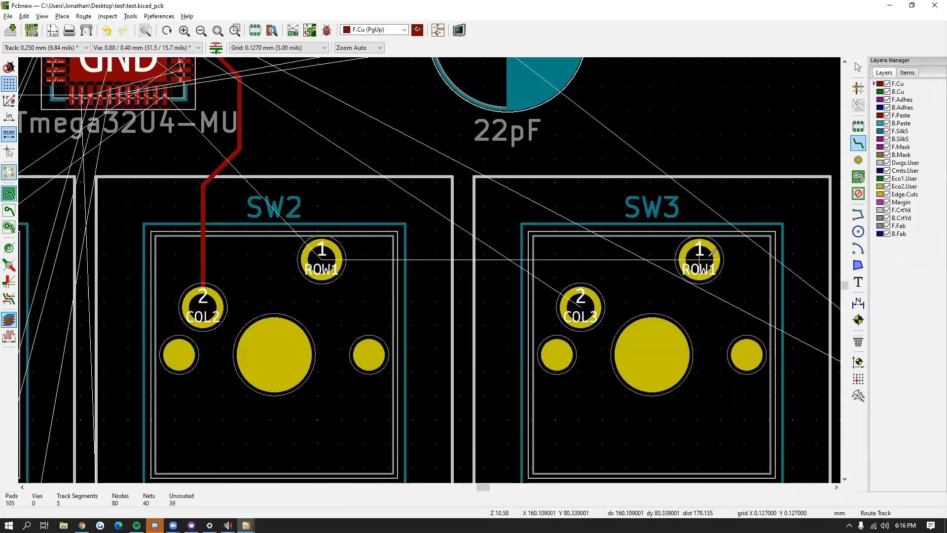
pyautogui.click(712, 252)
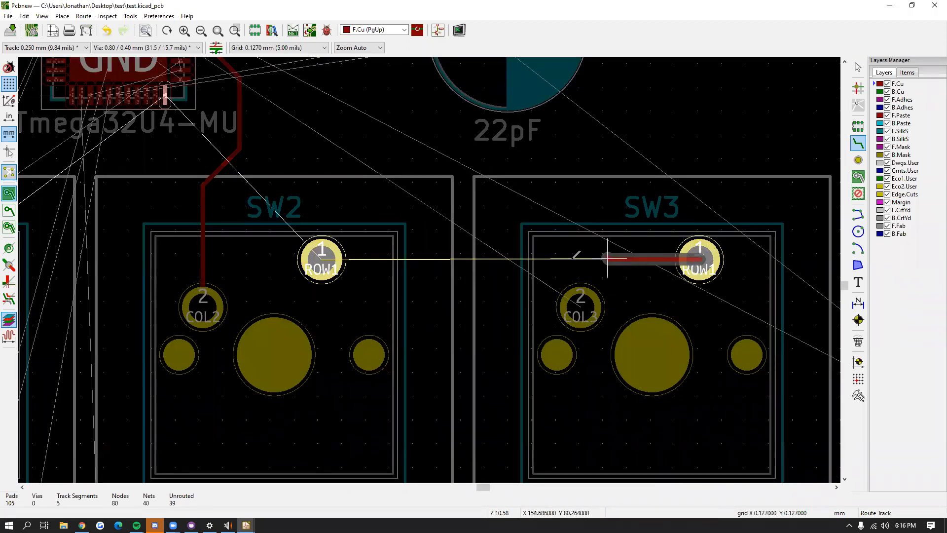
pyautogui.click(321, 252)
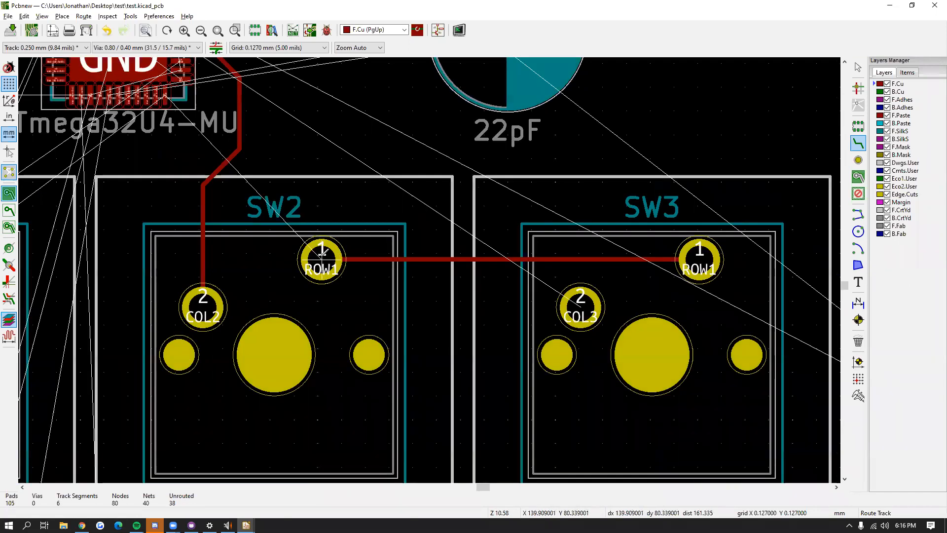
pyautogui.click(580, 302)
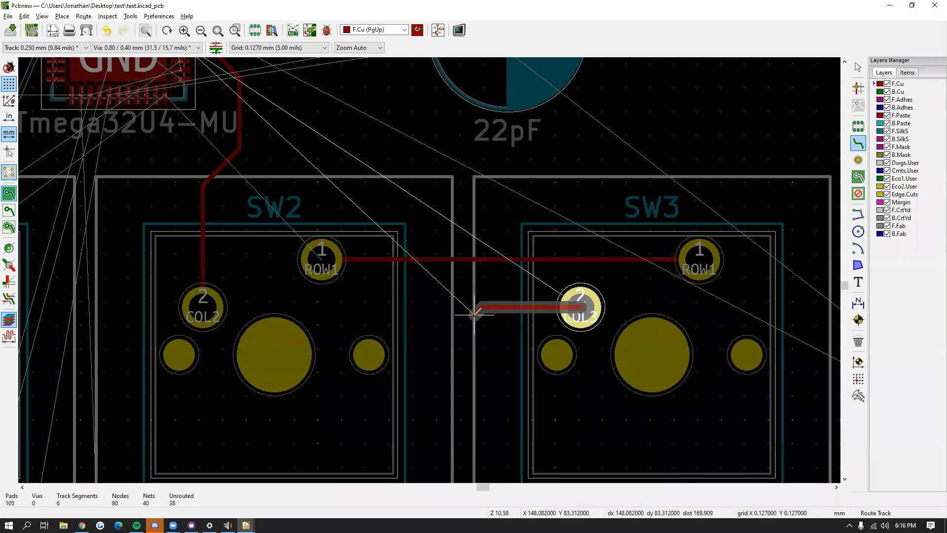
pyautogui.scroll(-4, 478, 313)
pyautogui.scroll(6, 424, 271)
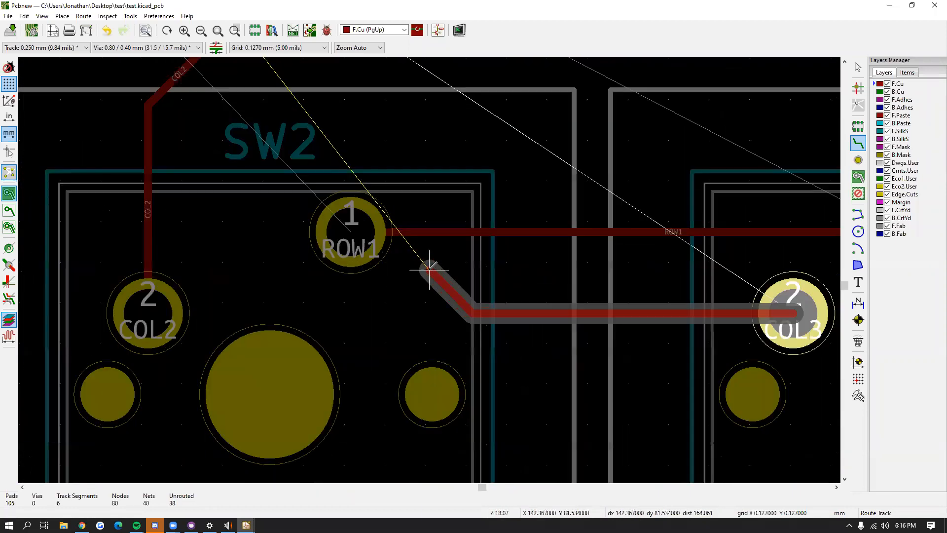
pyautogui.scroll(-6, 648, 321)
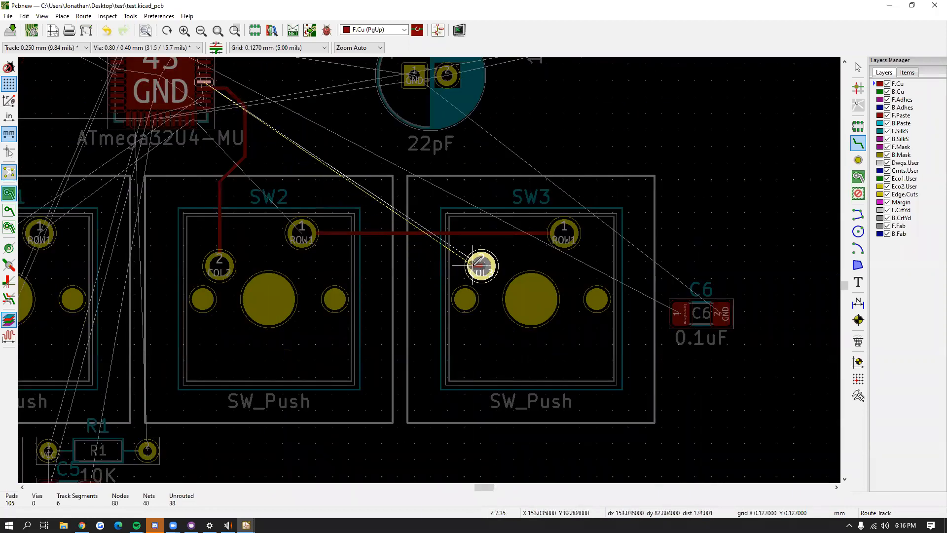
pyautogui.scroll(6, 478, 266)
pyautogui.scroll(-3, 431, 270)
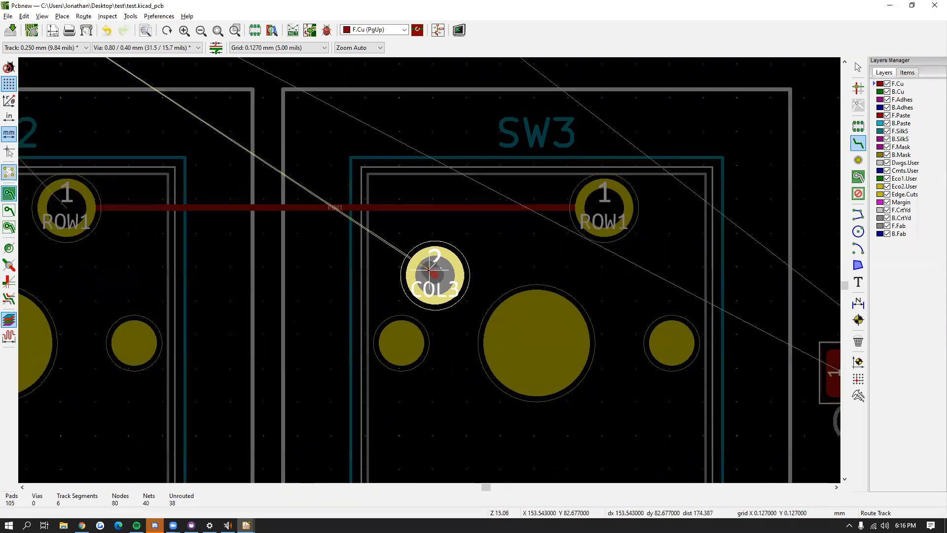
pyautogui.press('Escape')
# Step: Route the COL3 net on F.Cu from pad 2 of SW3 to pad 27 of U1, outside the COL2 track
pyautogui.moveTo(175, 123); pyautogui.dragTo(227, 149, button='middle')
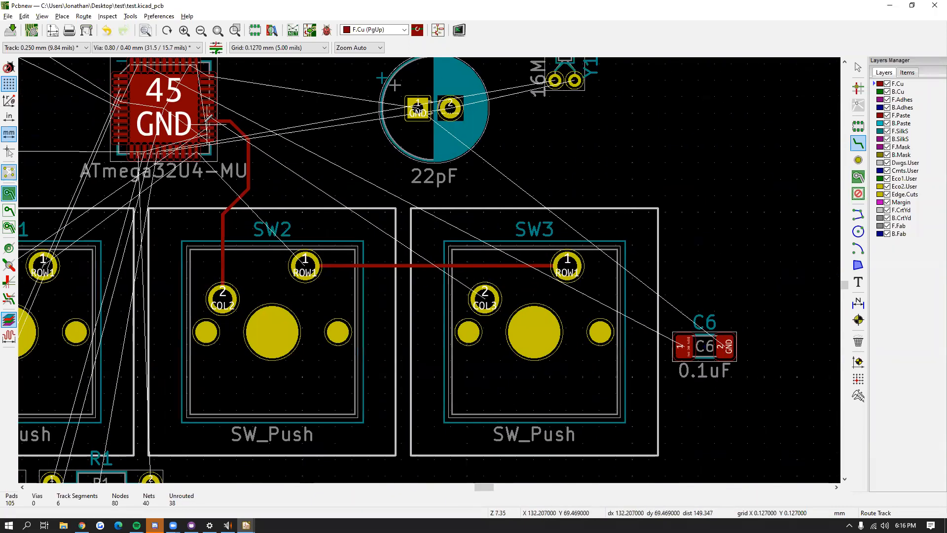
pyautogui.scroll(8, 204, 118)
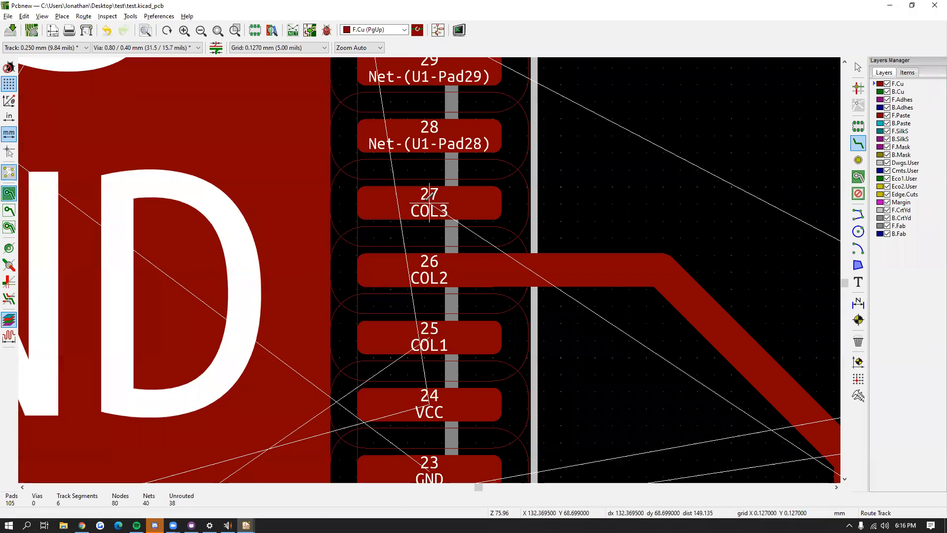
pyautogui.scroll(-8, 430, 268)
pyautogui.moveTo(457, 323); pyautogui.dragTo(410, 236, button='middle')
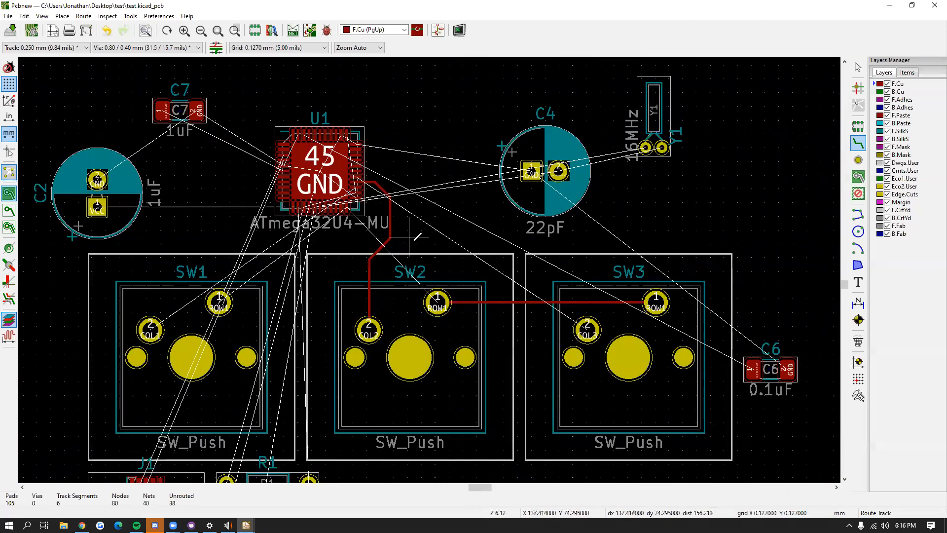
pyautogui.click(587, 329)
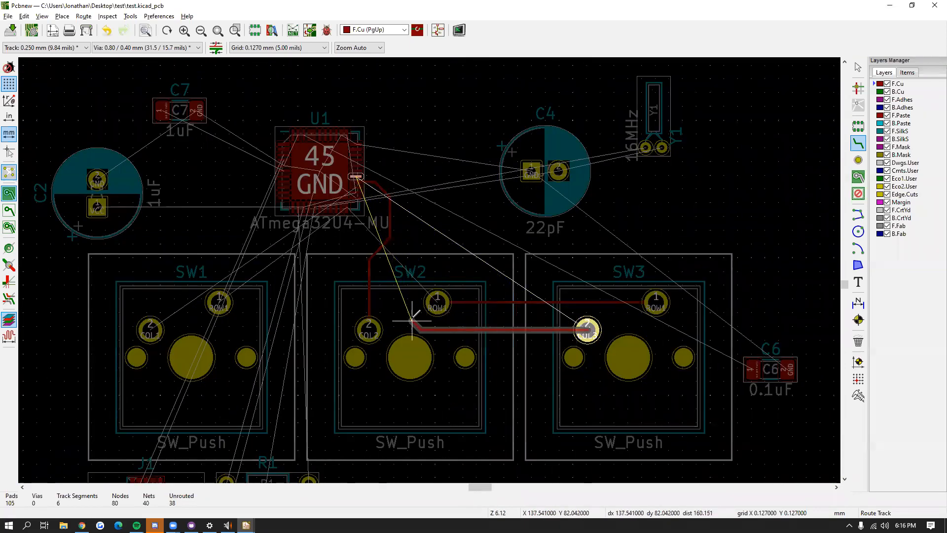
pyautogui.click(401, 299)
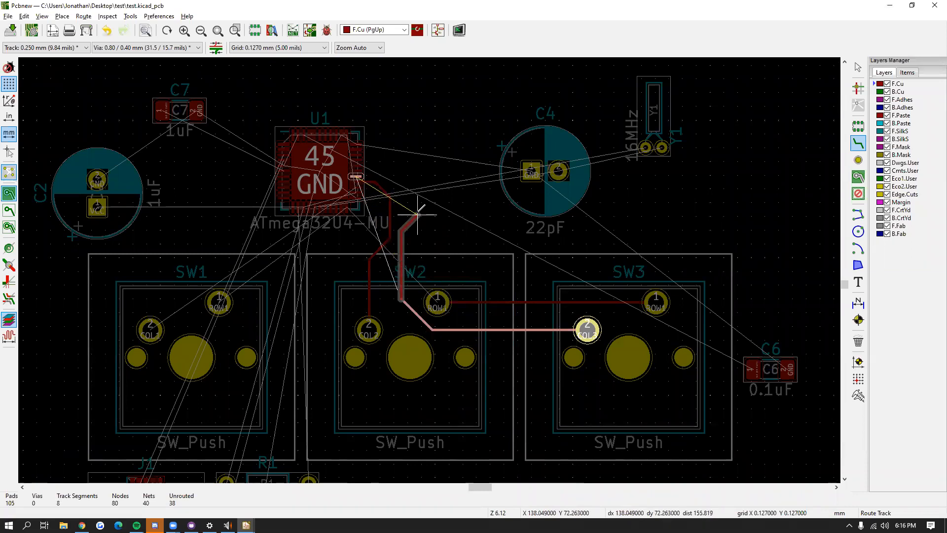
pyautogui.scroll(4, 386, 173)
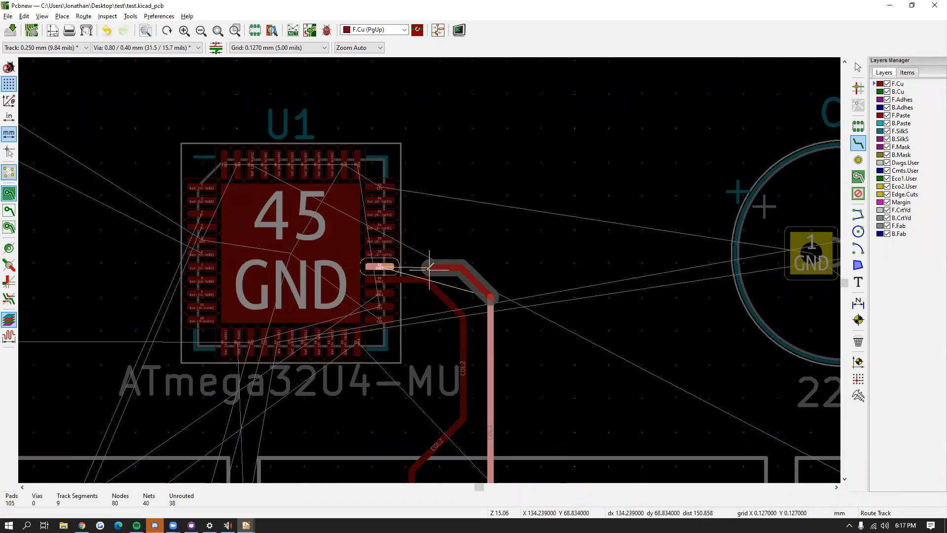
pyautogui.click(386, 265)
pyautogui.click(384, 265)
pyautogui.scroll(-4, 383, 265)
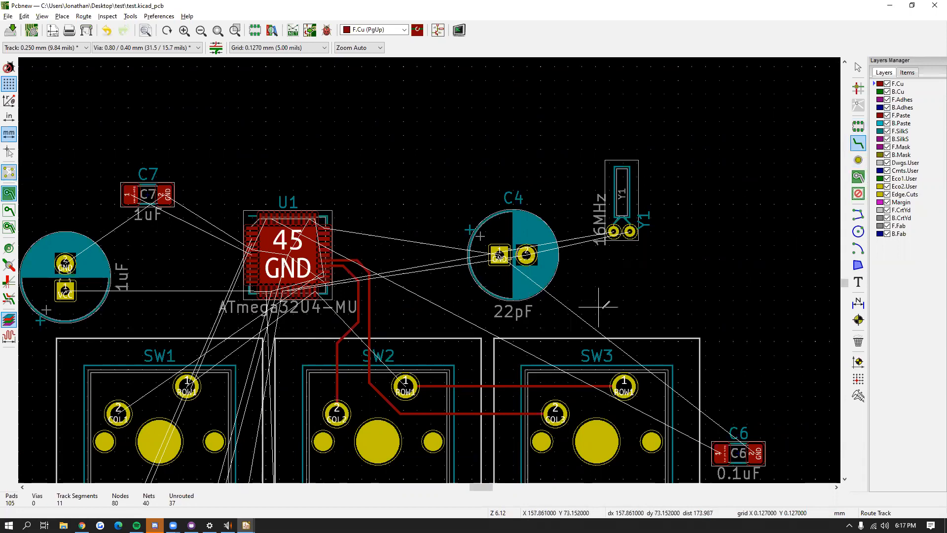
# Step: Try a trial F.Cu track from pad 28 of U1 running alongside the COL3 track
pyautogui.scroll(-3, 598, 306)
pyautogui.scroll(3, 562, 243)
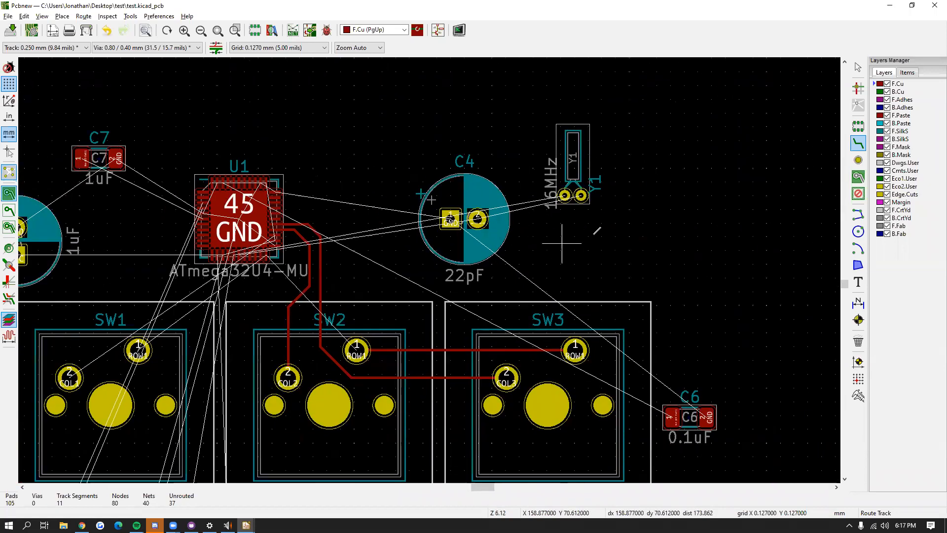
pyautogui.moveTo(562, 242); pyautogui.dragTo(628, 225, button='middle')
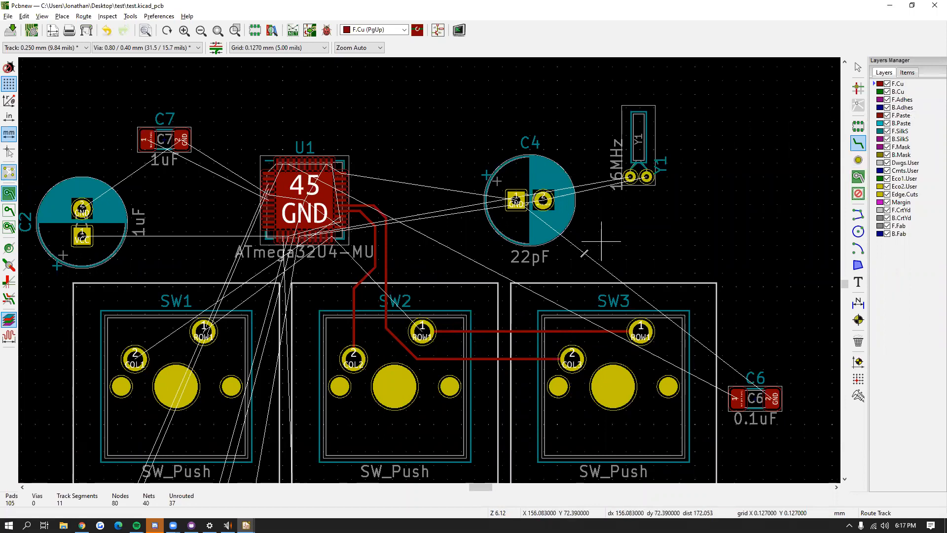
pyautogui.scroll(3, 310, 203)
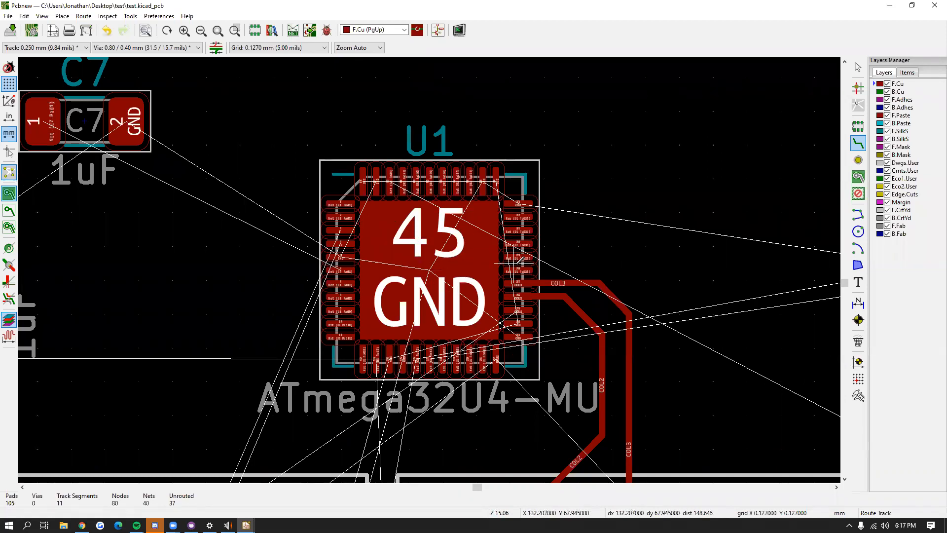
pyautogui.click(521, 267)
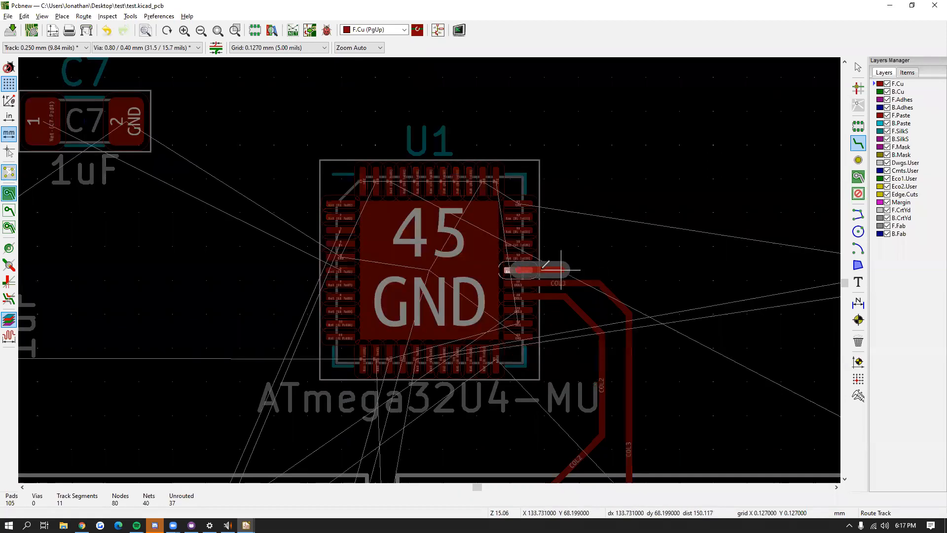
pyautogui.scroll(3, 541, 269)
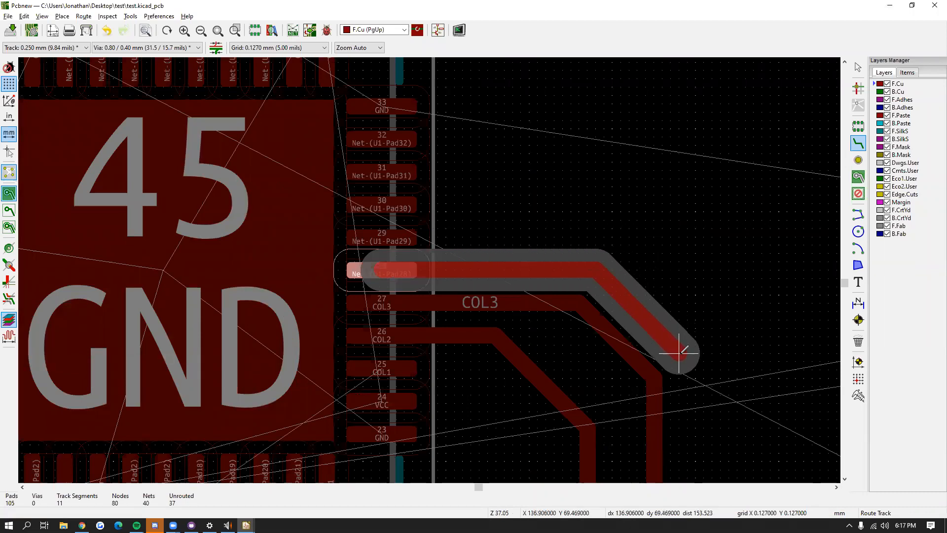
pyautogui.press('Escape')
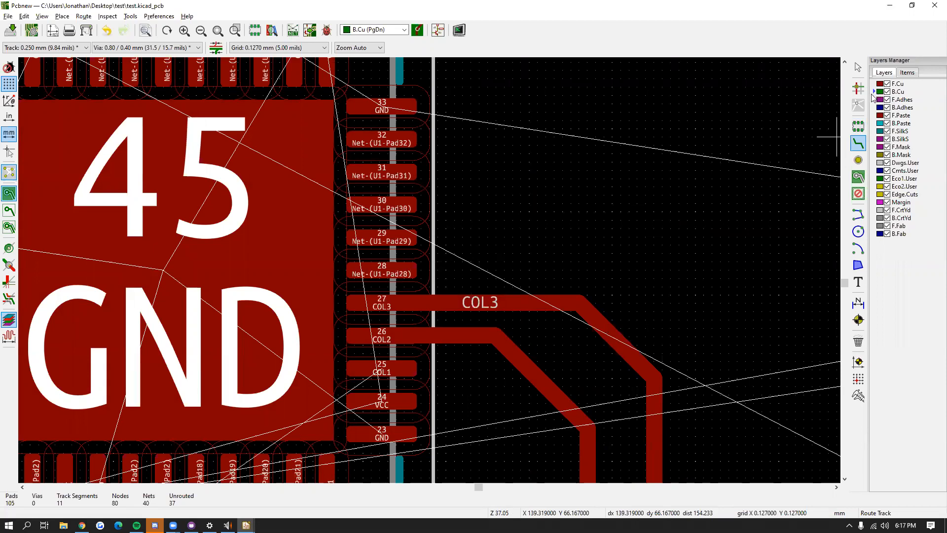
# Step: Try to start a track from pad 28 of U1 with B.Cu chosen as the active layer
pyautogui.click(383, 267)
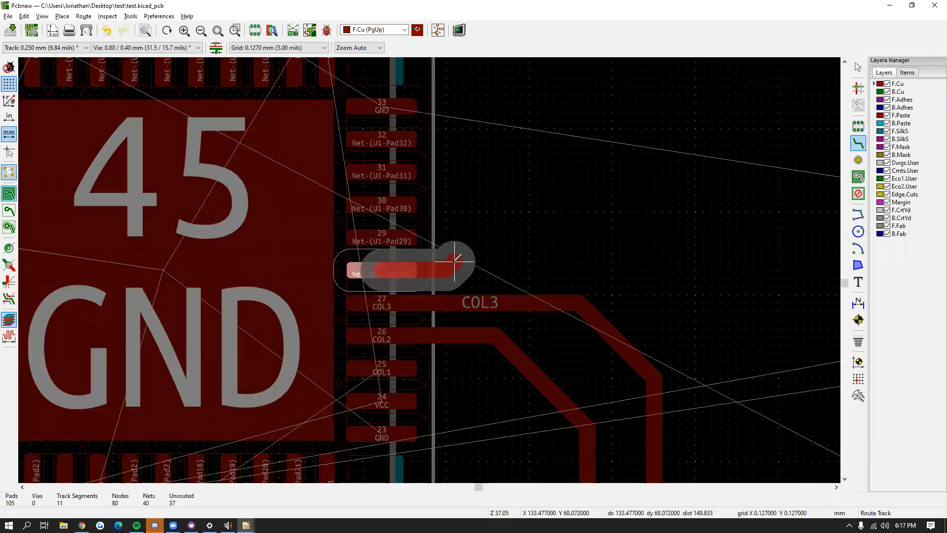
pyautogui.press('Escape')
pyautogui.click(897, 92)
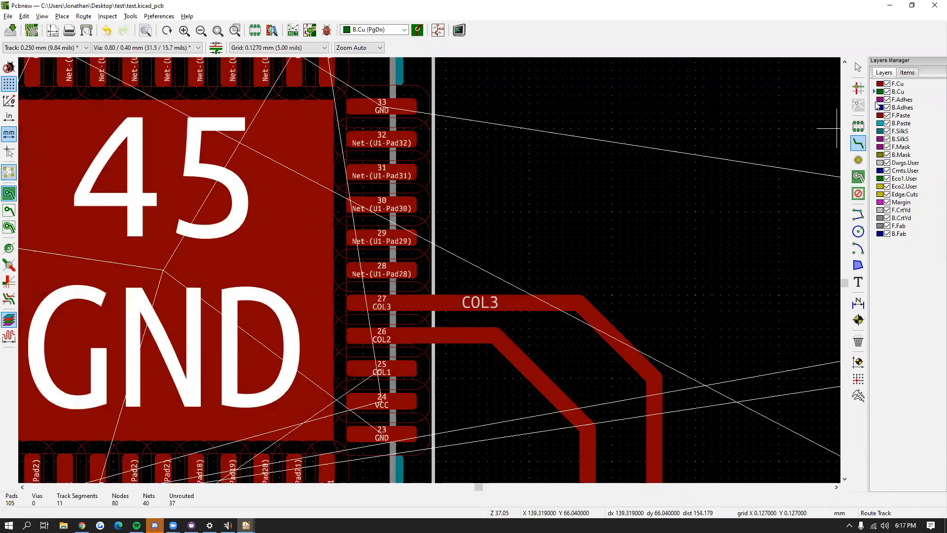
pyautogui.click(384, 266)
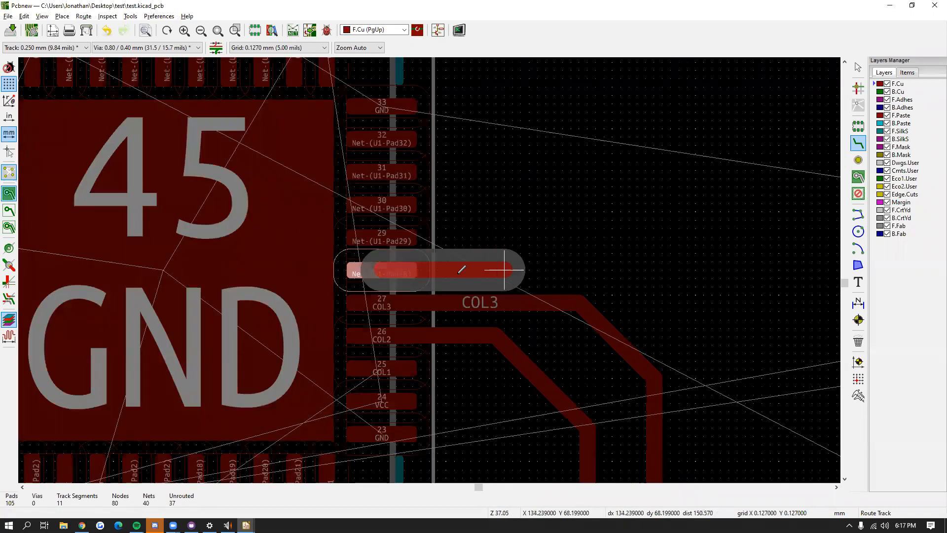
pyautogui.press('Escape')
pyautogui.click(369, 267)
pyautogui.press('Escape')
pyautogui.scroll(-10, 434, 265)
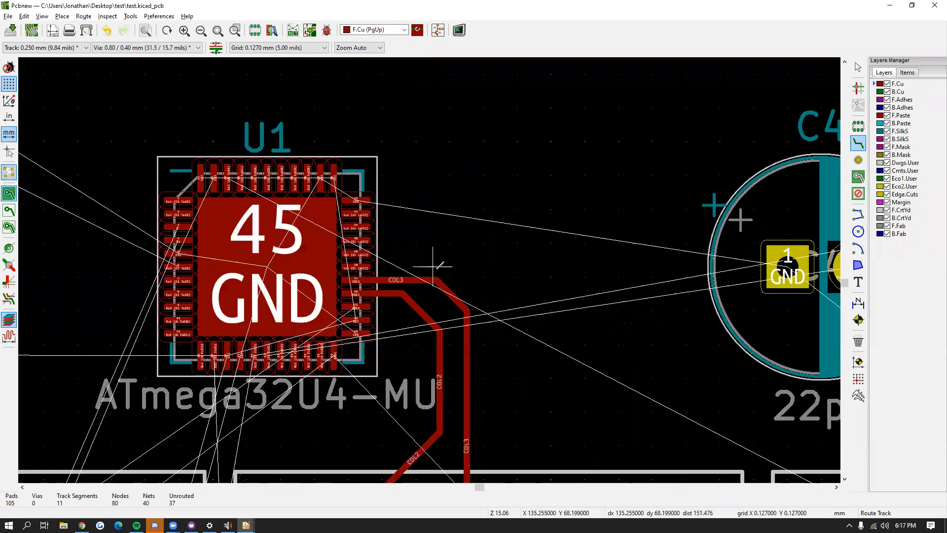
pyautogui.scroll(5, 473, 305)
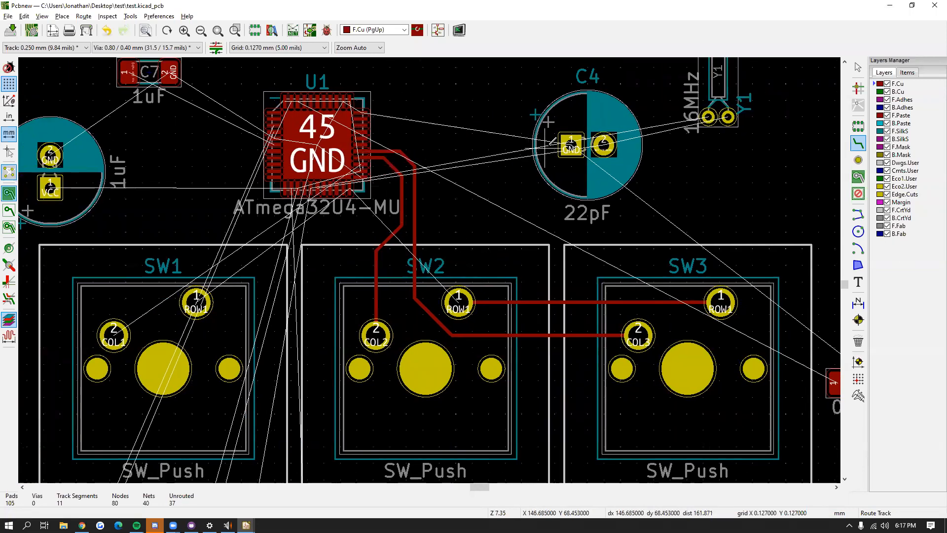
pyautogui.click(571, 145)
pyautogui.press('Escape')
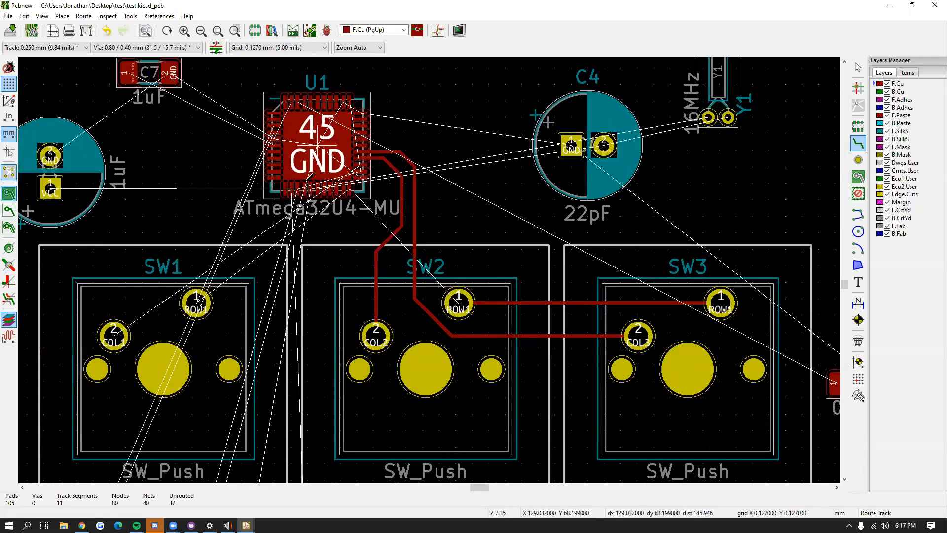
pyautogui.moveTo(571, 145); pyautogui.dragTo(730, 168, button='middle')
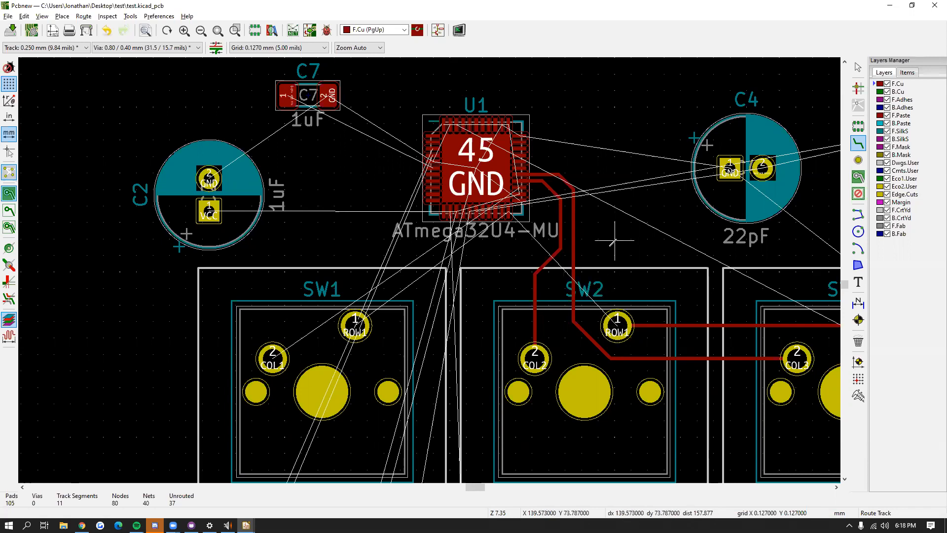
pyautogui.click(617, 325)
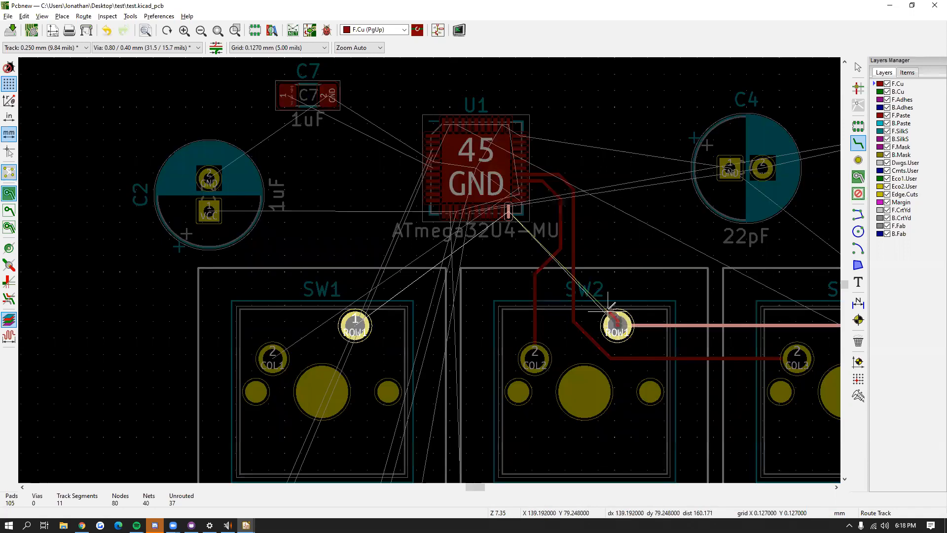
pyautogui.moveTo(608, 312); pyautogui.dragTo(595, 227, button='middle')
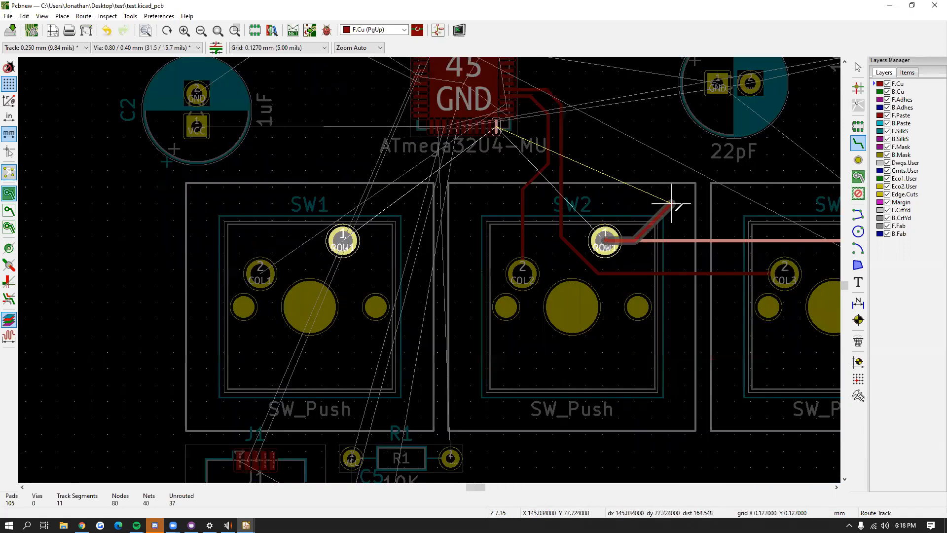
pyautogui.press('Escape')
pyautogui.click(522, 273)
pyautogui.moveTo(522, 273); pyautogui.dragTo(481, 182, button='middle')
pyautogui.press('Escape')
pyautogui.scroll(-1, 480, 184)
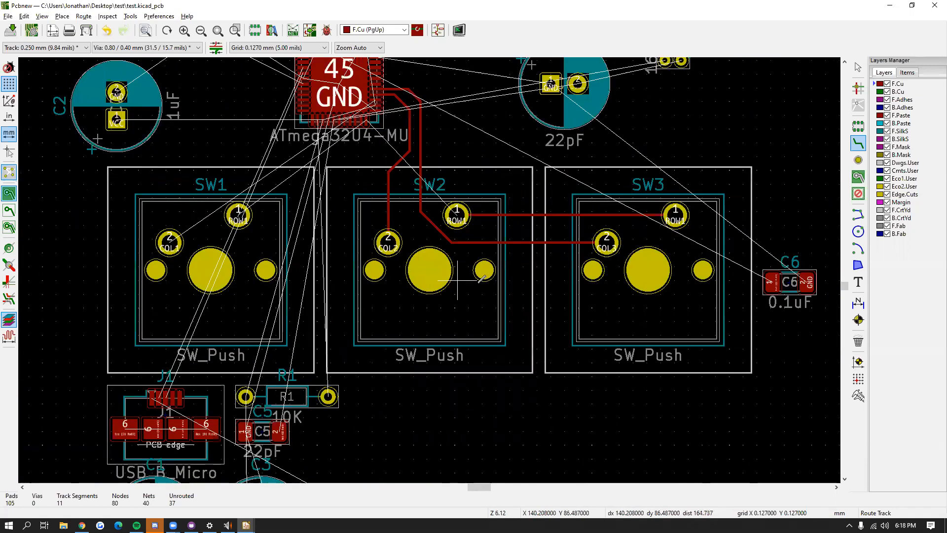
pyautogui.click(770, 280)
pyautogui.scroll(-5, 759, 276)
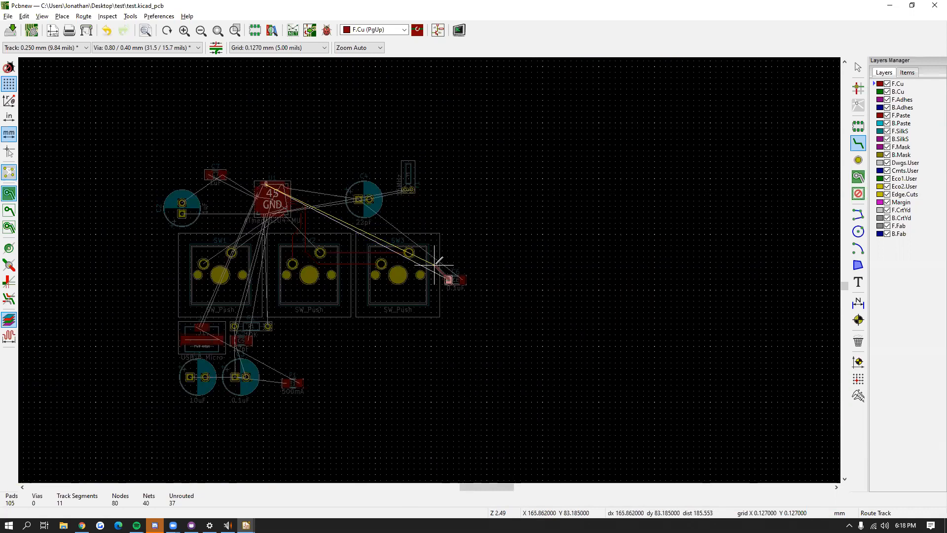
pyautogui.scroll(5, 434, 264)
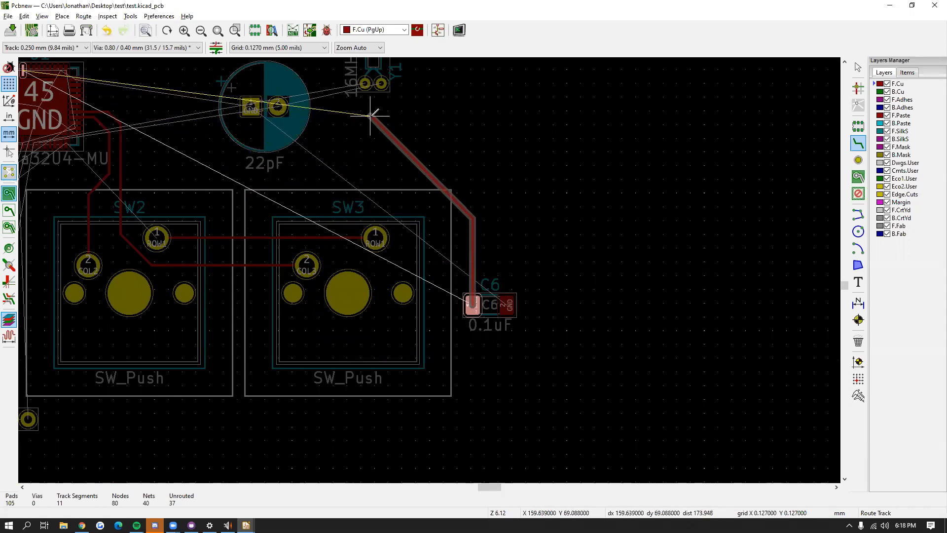
pyautogui.press('Escape')
# Step: Draw a short F.Cu track from pad 1 of C6 diagonally to just inside the outline of SW3
pyautogui.click(473, 303)
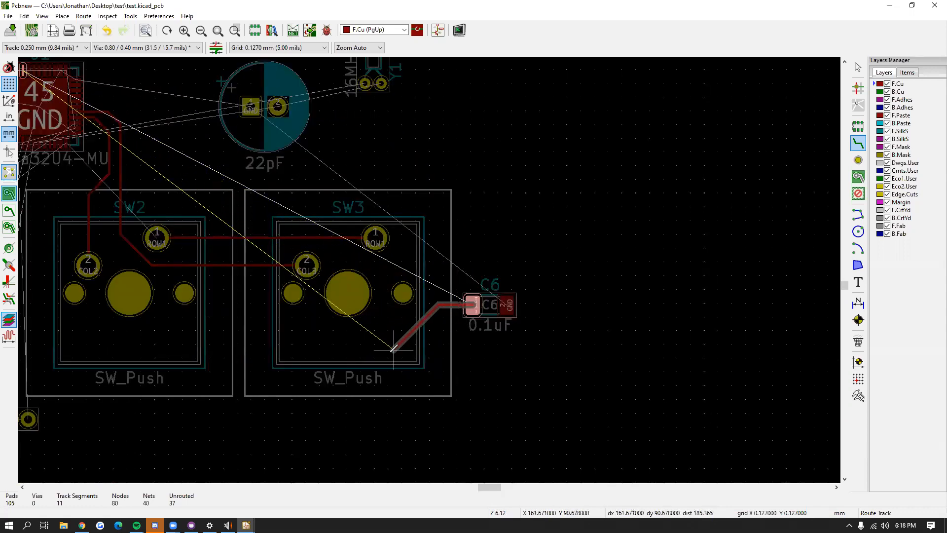
pyautogui.scroll(3, 260, 336)
pyautogui.click(442, 251)
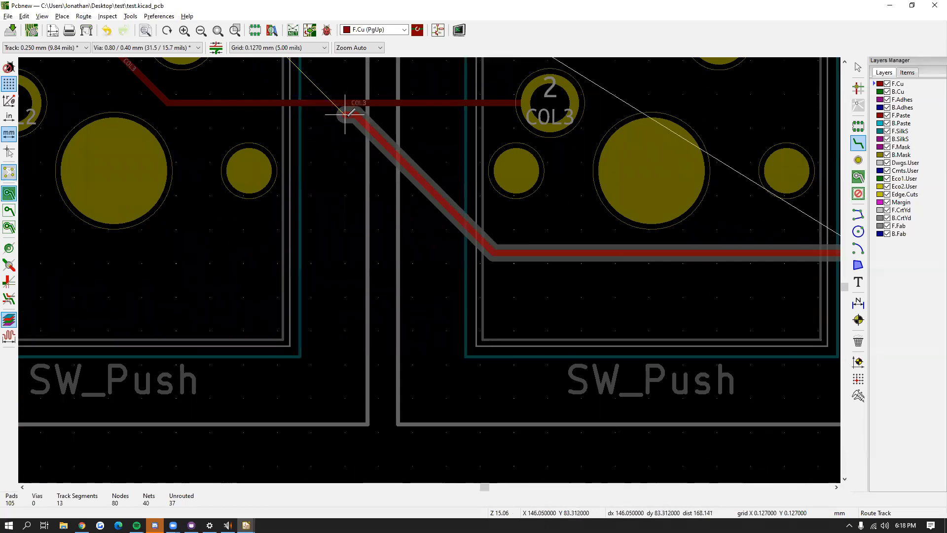
pyautogui.moveTo(328, 105); pyautogui.dragTo(434, 217, button='middle')
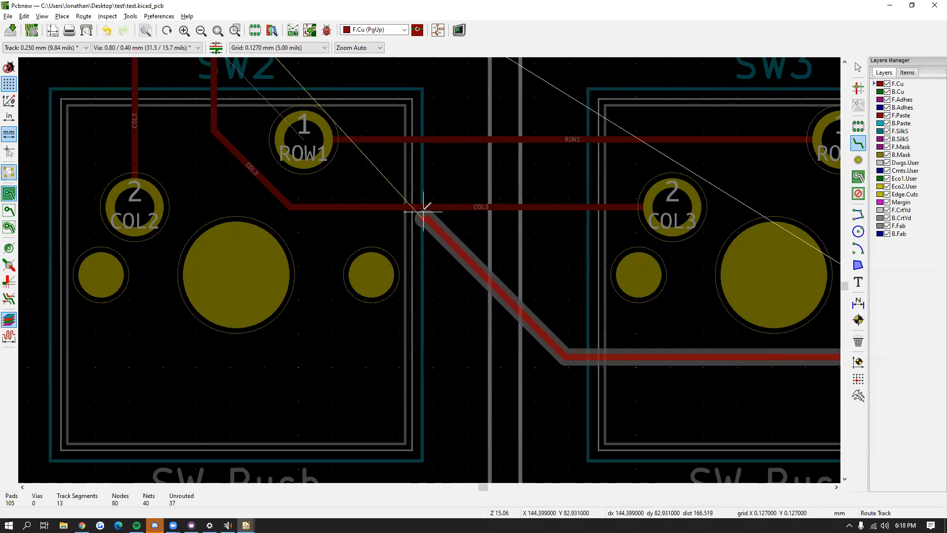
pyautogui.press('Escape')
pyautogui.moveTo(603, 293); pyautogui.dragTo(470, 231, button='middle')
pyautogui.moveTo(410, 146); pyautogui.dragTo(378, 154, button='middle')
pyautogui.moveTo(608, 222); pyautogui.dragTo(507, 202, button='middle')
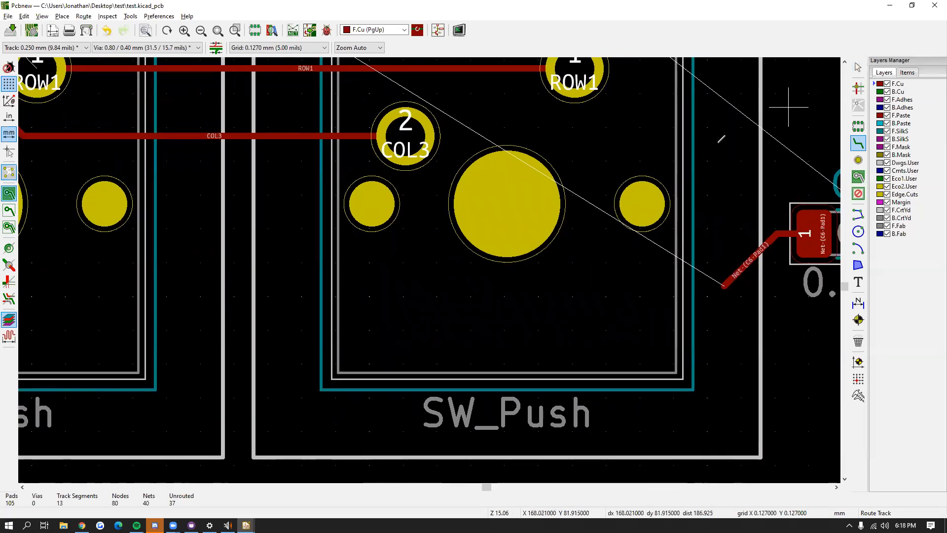
# Step: Place a via at the free end of the short track from pad 1 of C6
pyautogui.click(858, 160)
pyautogui.click(725, 285)
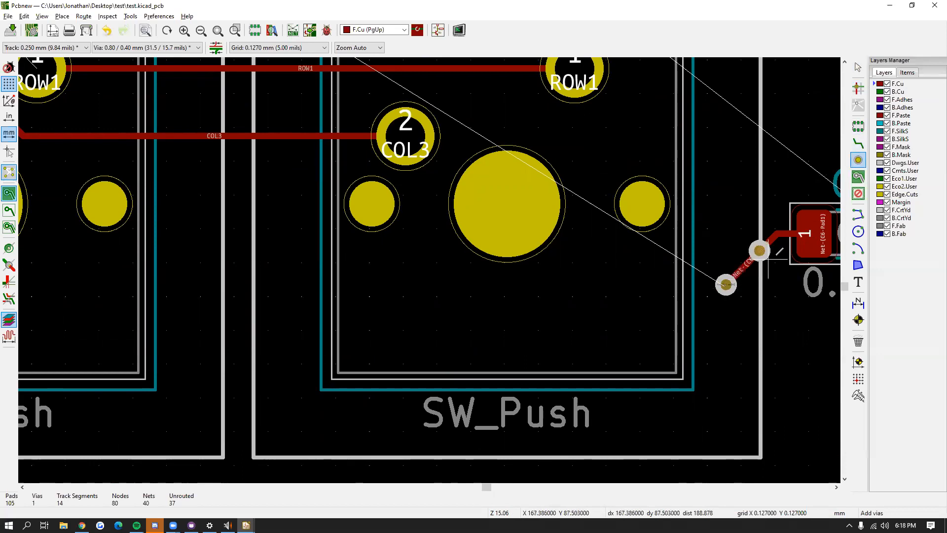
pyautogui.press('x')
pyautogui.click(726, 285)
pyautogui.press('Escape')
# Step: Draw an angled B.Cu track between SW2 and SW3 that crosses the ROW1 and COL3 tracks
pyautogui.press('pagedown')
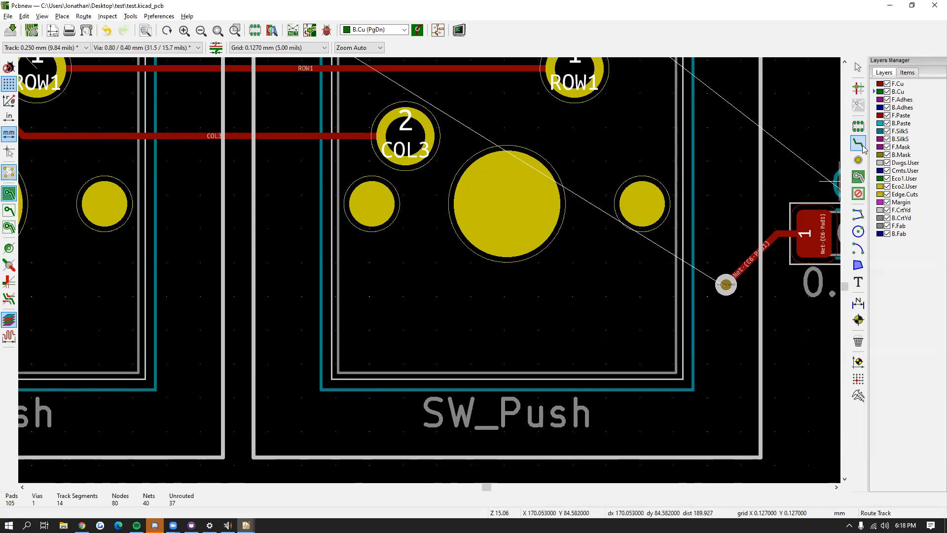
pyautogui.click(268, 177)
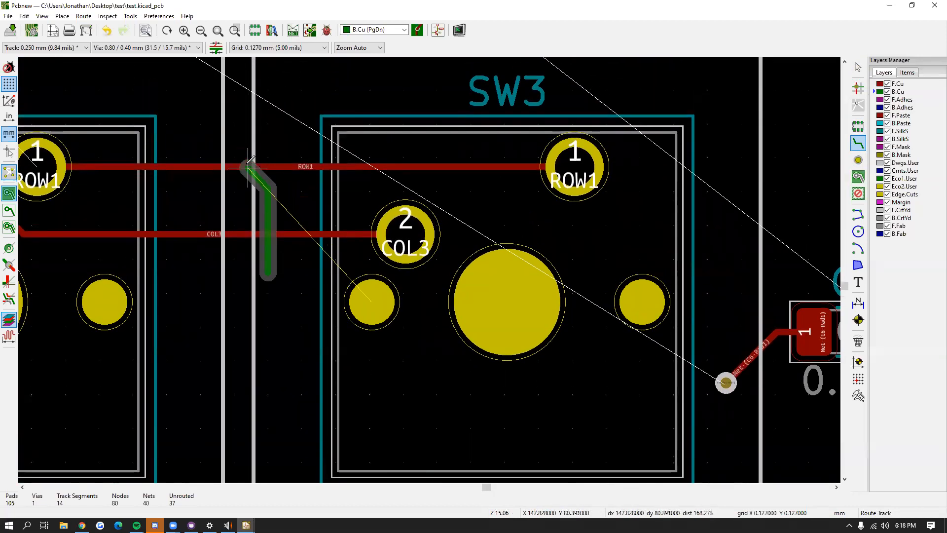
pyautogui.click(245, 130)
pyautogui.moveTo(264, 151); pyautogui.dragTo(443, 226, button='middle')
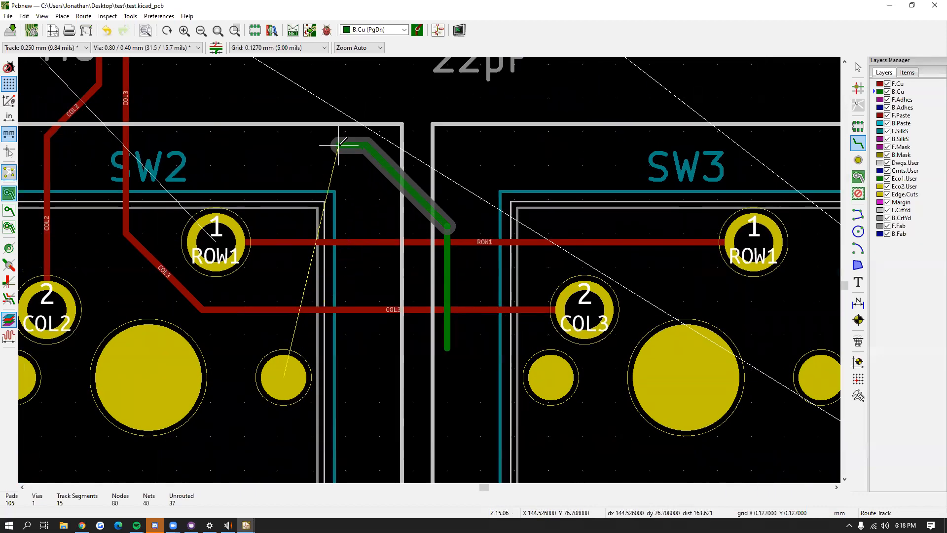
pyautogui.click(338, 144)
pyautogui.click(338, 144)
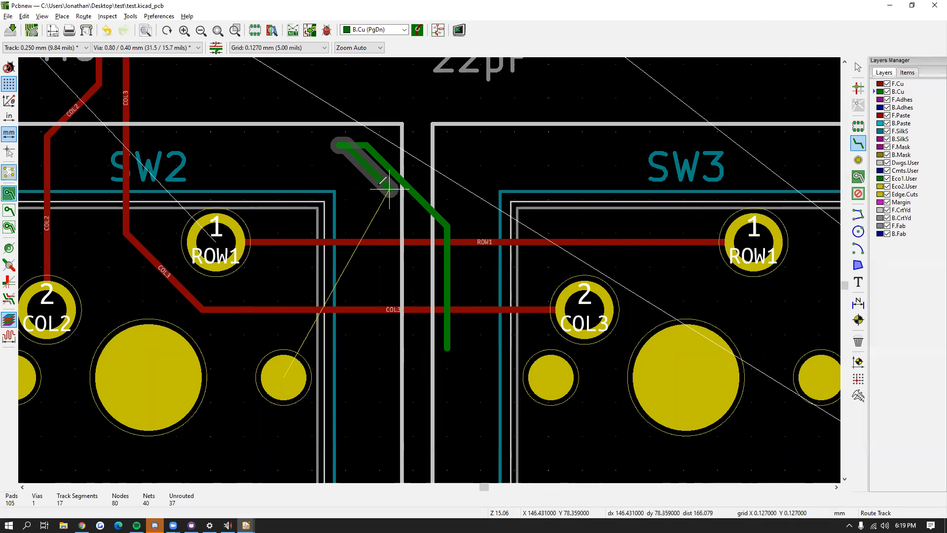
pyautogui.press('Escape')
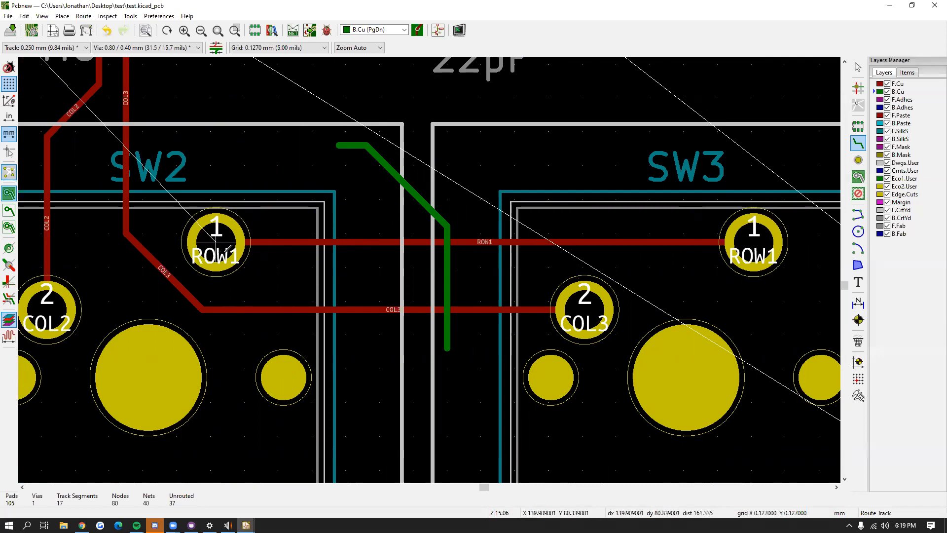
# Step: Switch to the presentation slide on useful hotkeys and tools
pyautogui.hotkey('alt', 'Tab')
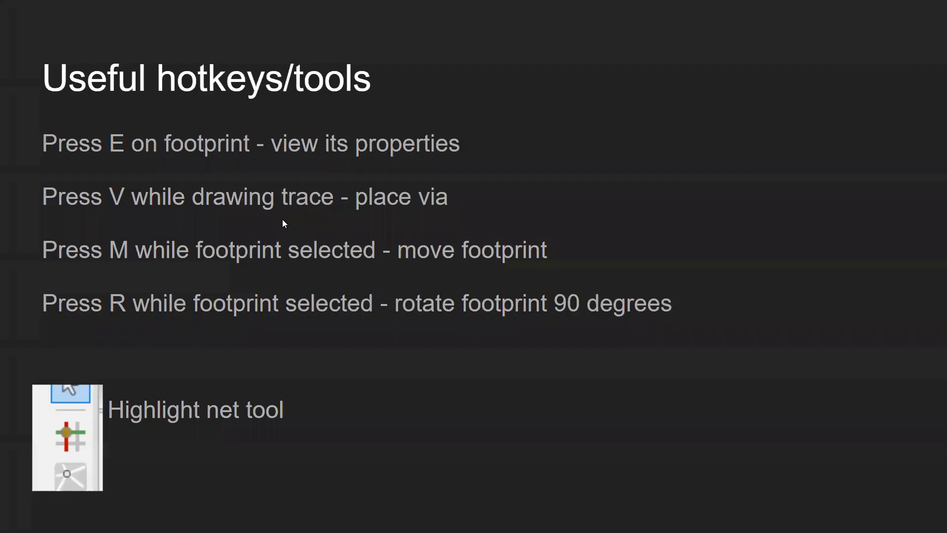
# Step: Return to the Useful hotkeys/tools slide and switch to the board layout in Pcbnew
pyautogui.press('Right')
pyautogui.press('Right')
pyautogui.press('Right')
pyautogui.press('Left')
pyautogui.press('Left')
pyautogui.press('Left')
pyautogui.press('Left')
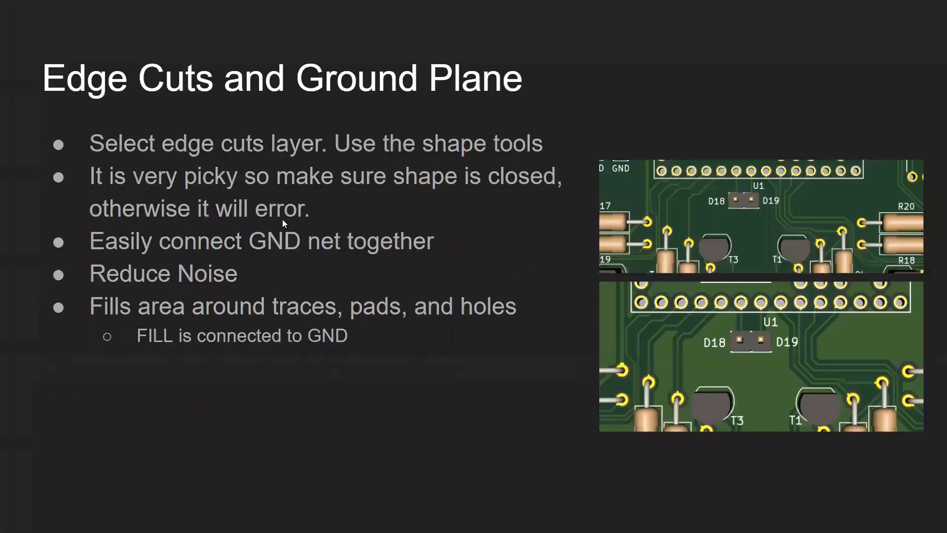
pyautogui.press('Left')
pyautogui.press('Right')
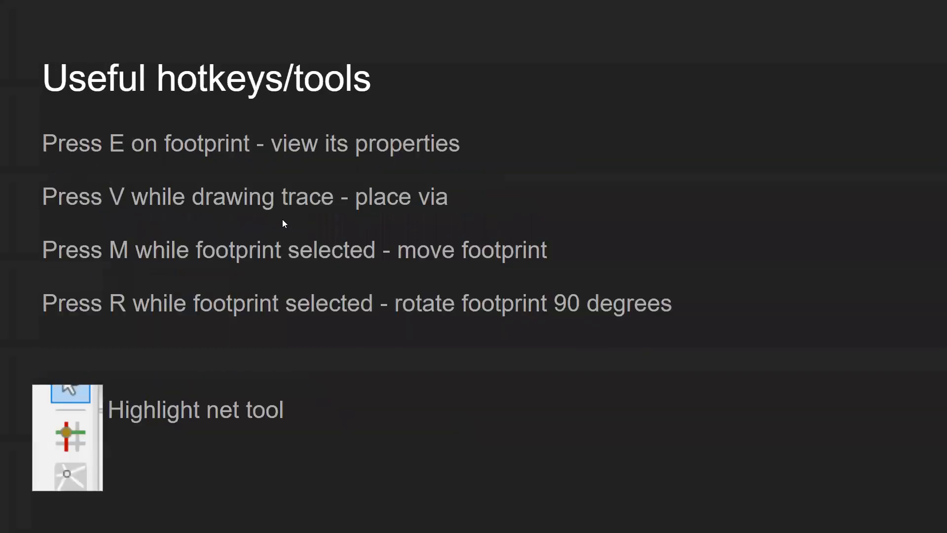
pyautogui.hotkey('alt', 'Tab')
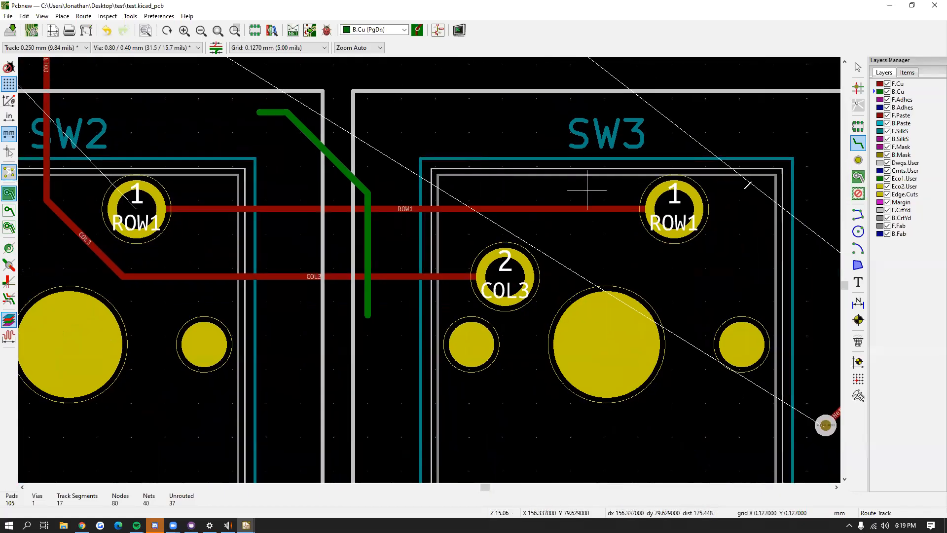
pyautogui.click(858, 160)
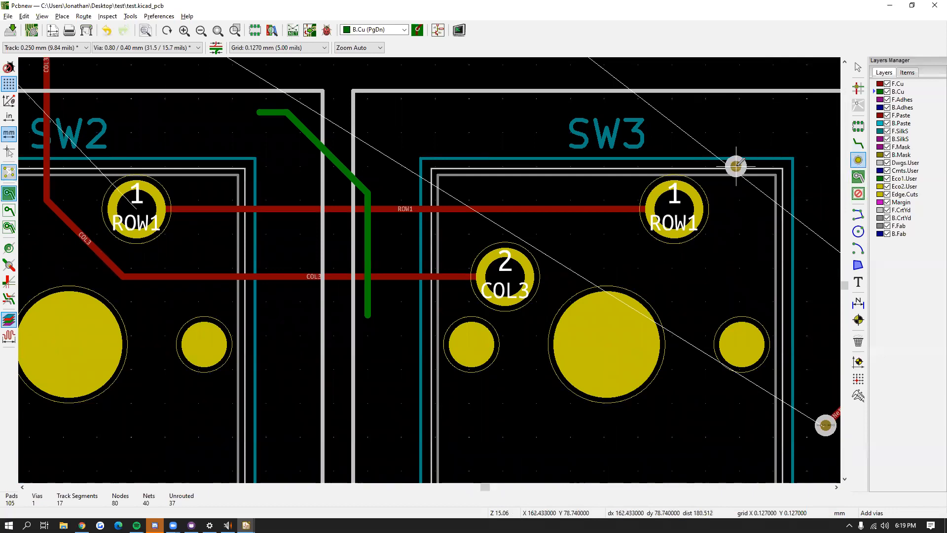
pyautogui.moveTo(505, 160); pyautogui.dragTo(602, 180, button='middle')
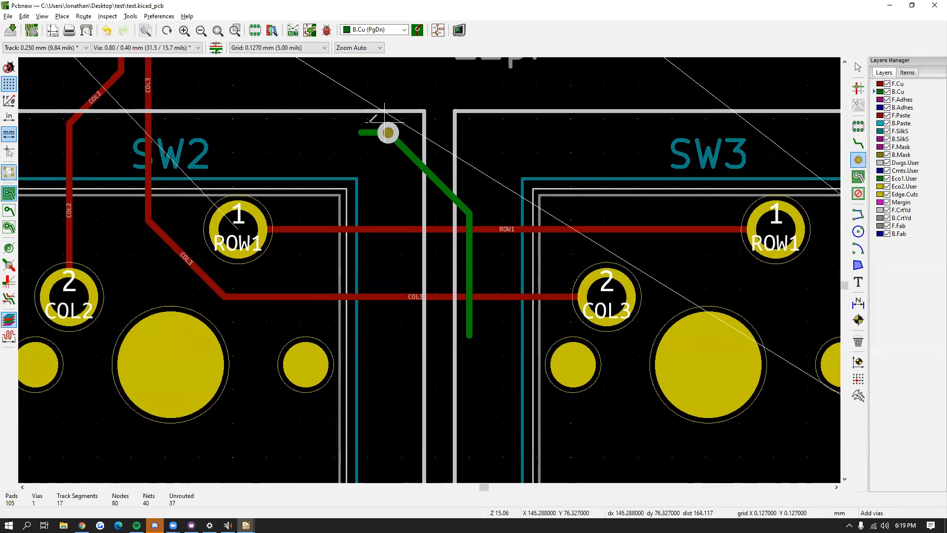
pyautogui.press('Escape')
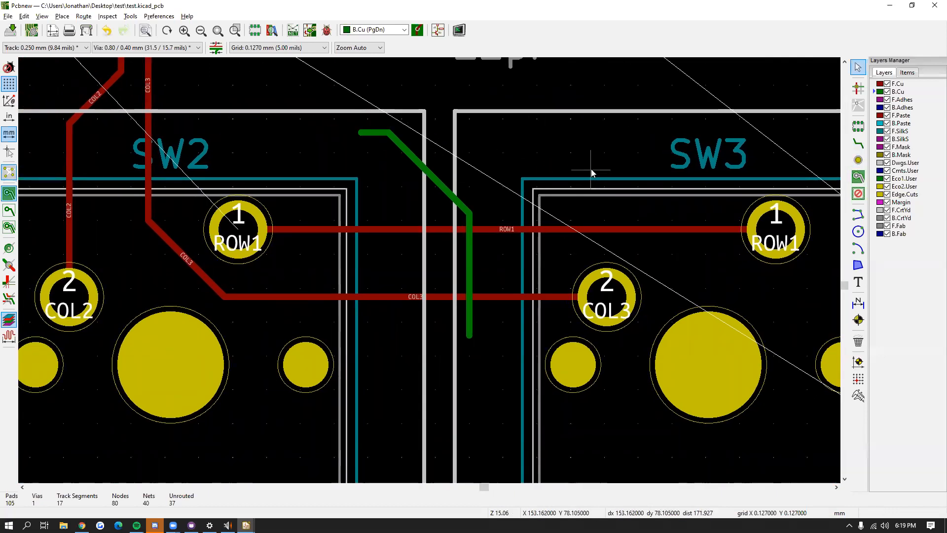
pyautogui.click(858, 160)
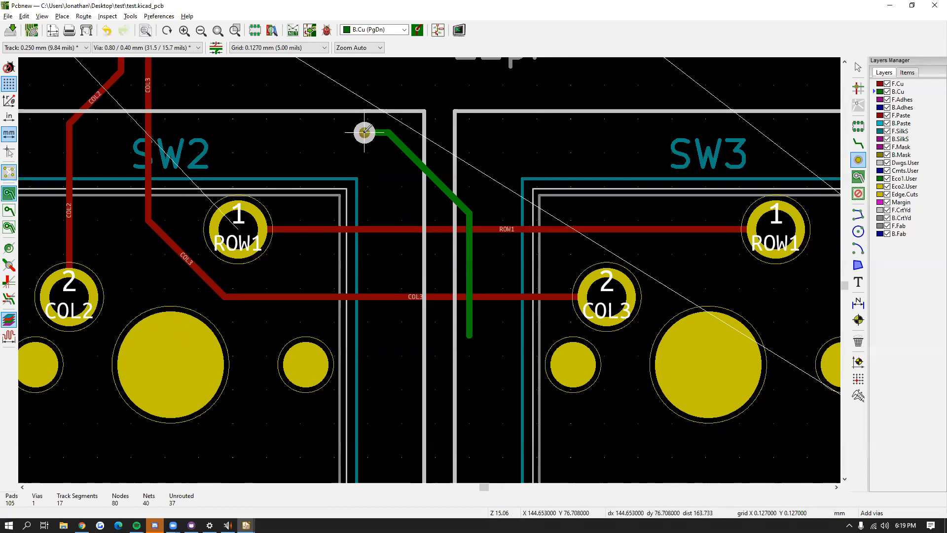
pyautogui.press('Escape')
pyautogui.scroll(-1, 499, 249)
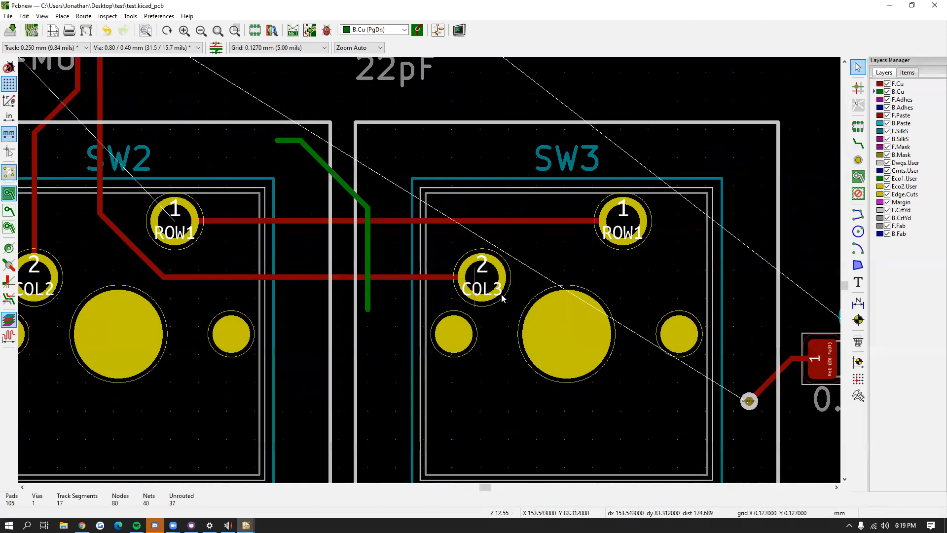
pyautogui.moveTo(774, 365); pyautogui.dragTo(631, 292, button='middle')
pyautogui.click(858, 143)
pyautogui.scroll(3, 713, 279)
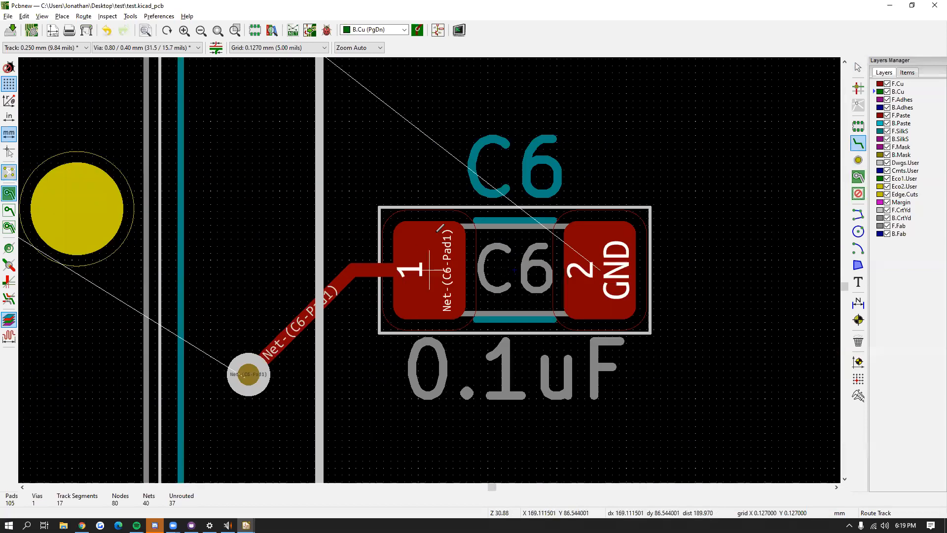
pyautogui.scroll(-2, 499, 257)
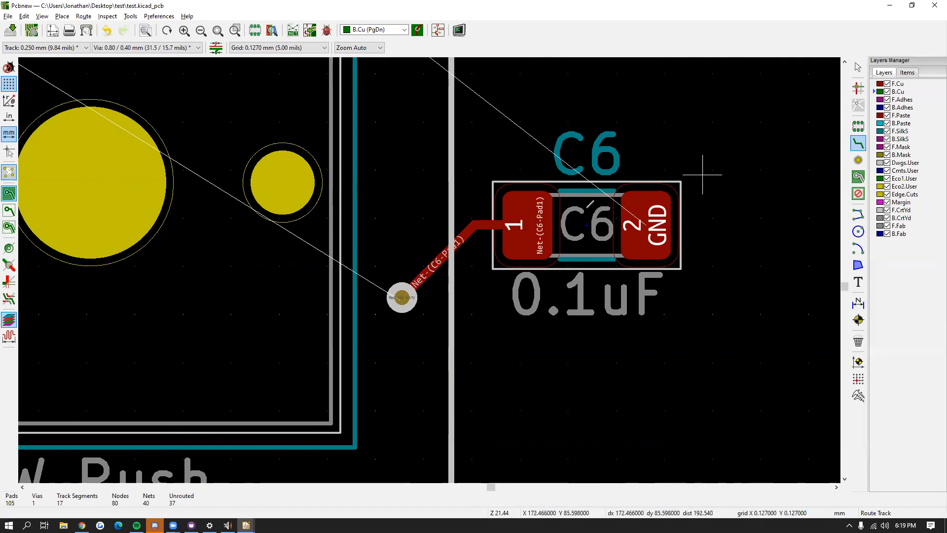
pyautogui.scroll(-5, 391, 295)
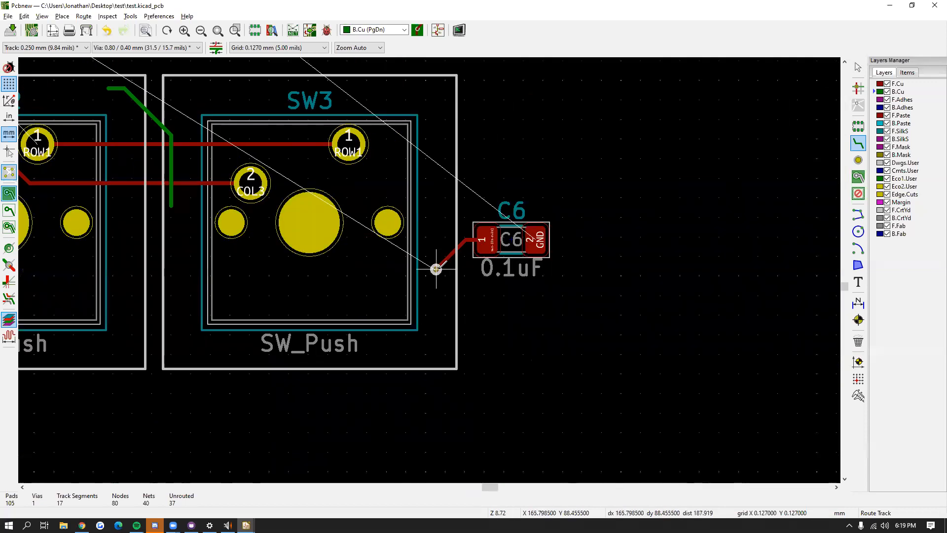
pyautogui.scroll(9, 436, 269)
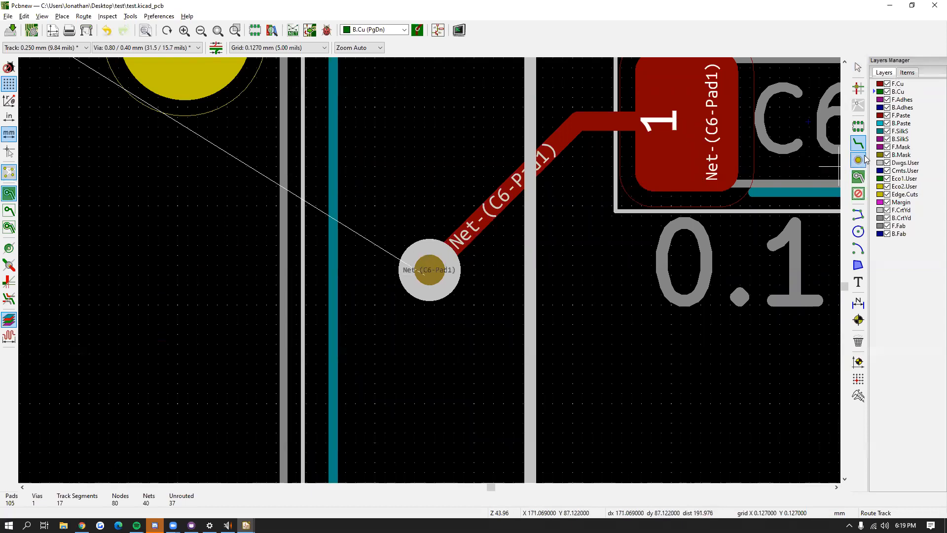
pyautogui.click(860, 160)
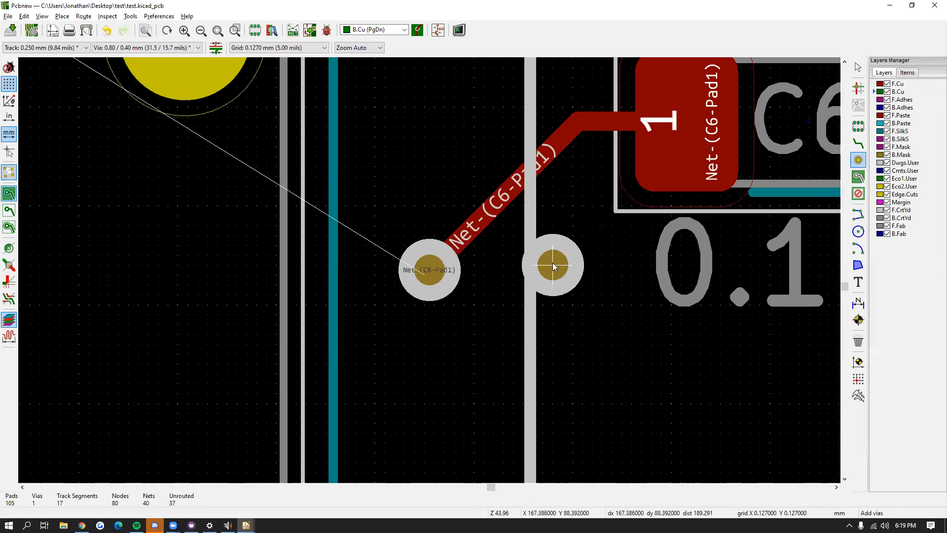
pyautogui.press('Escape')
# Step: Route a short B.Cu track from the via beside C6 toward the edge of SW3
pyautogui.click(861, 145)
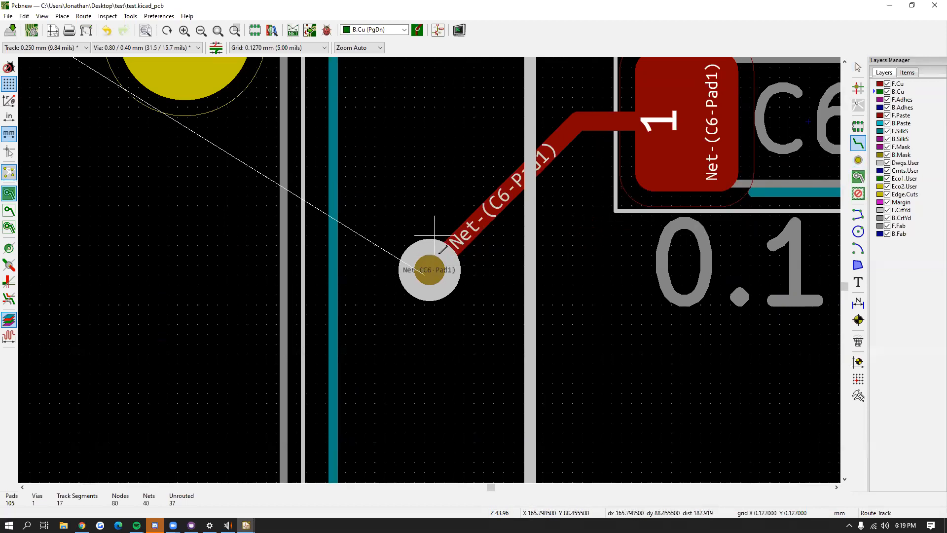
pyautogui.click(429, 268)
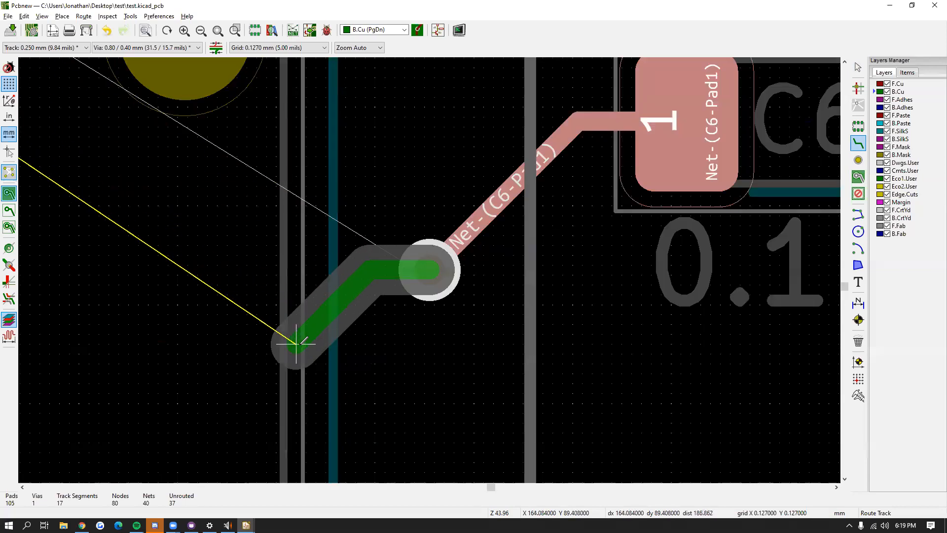
pyautogui.click(285, 323)
pyautogui.doubleClick(285, 323)
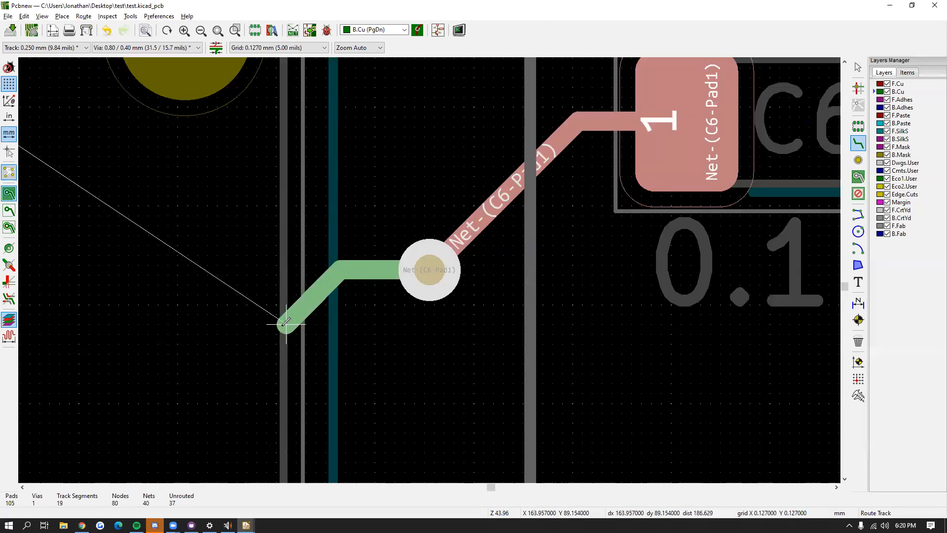
# Step: Switch to F.Cu and route a second short track downward from the same via beside C6
pyautogui.press('pageup')
pyautogui.click(428, 269)
pyautogui.scroll(-2, 444, 316)
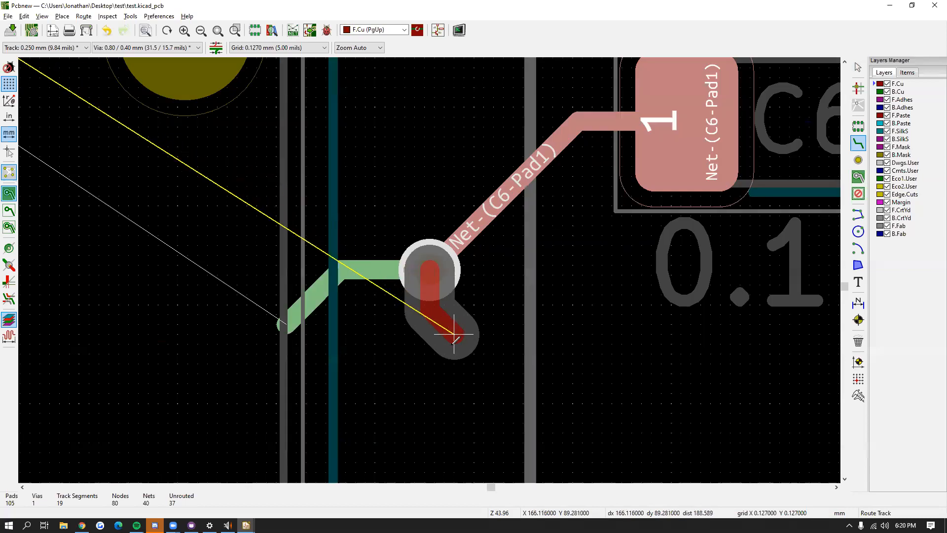
pyautogui.scroll(-3, 429, 271)
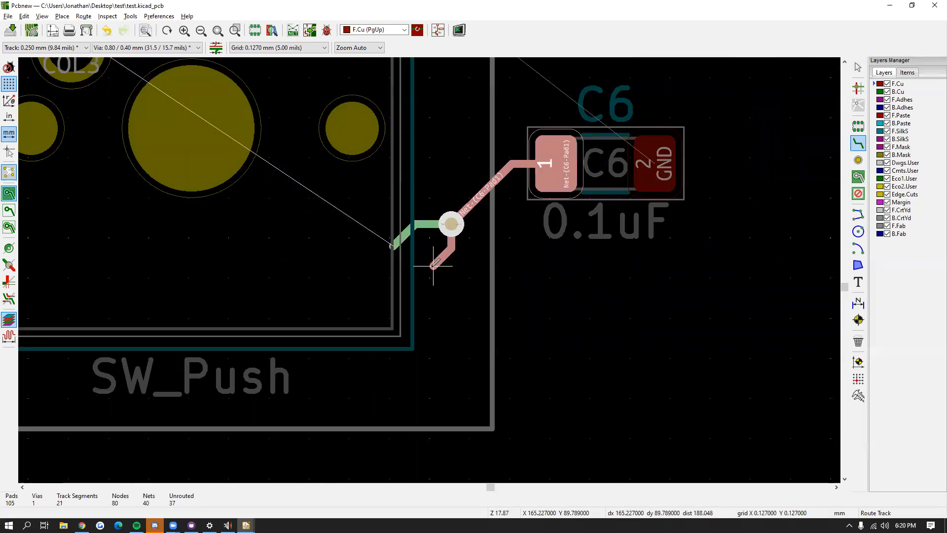
pyautogui.doubleClick(433, 267)
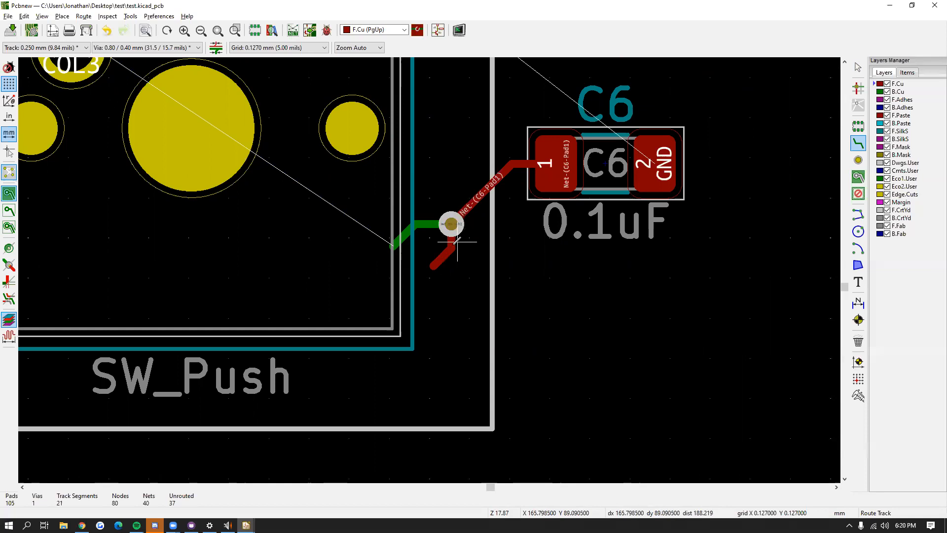
# Step: Undo the trial F.Cu and B.Cu tracks drawn from the via beside C6
pyautogui.hotkey('ctrl', 'z')
pyautogui.hotkey('ctrl', 'z')
pyautogui.hotkey('ctrl', 'z')
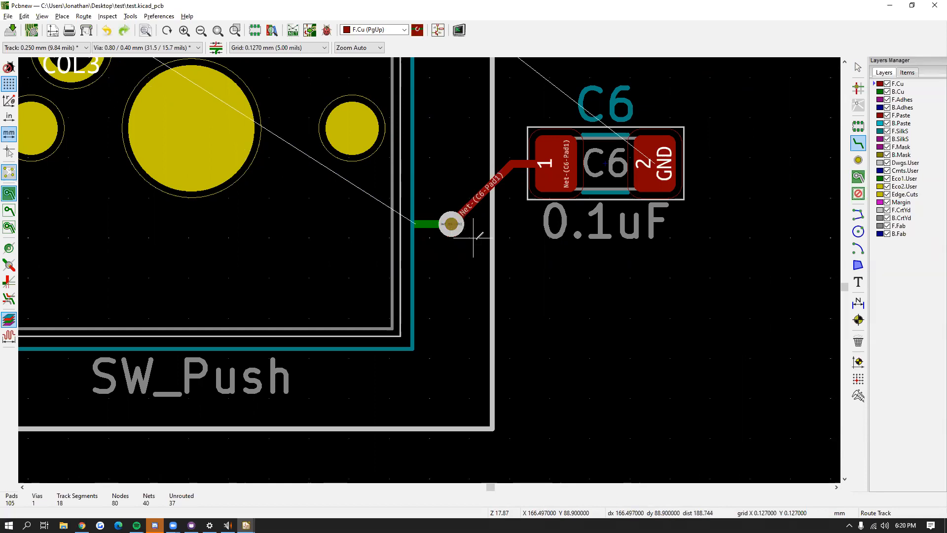
pyautogui.click(856, 143)
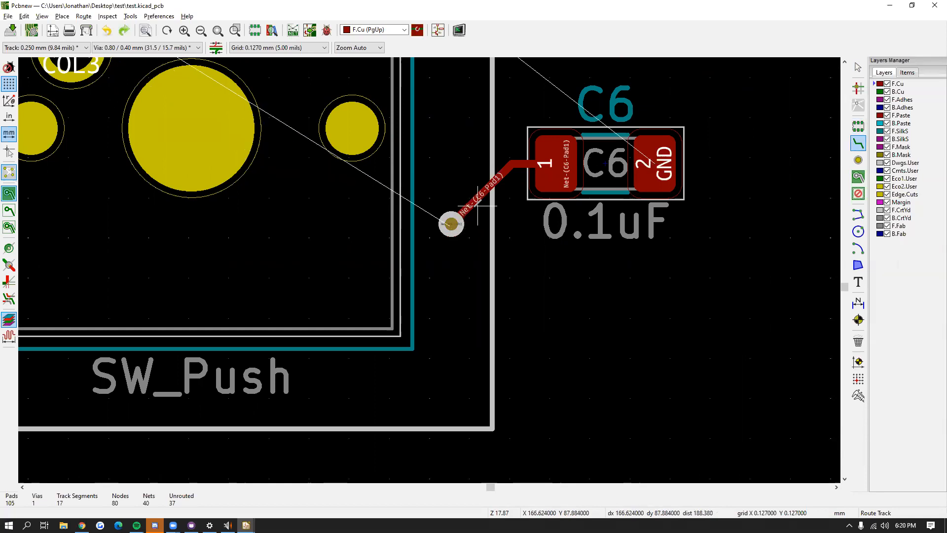
pyautogui.click(452, 224)
pyautogui.scroll(-3, 317, 222)
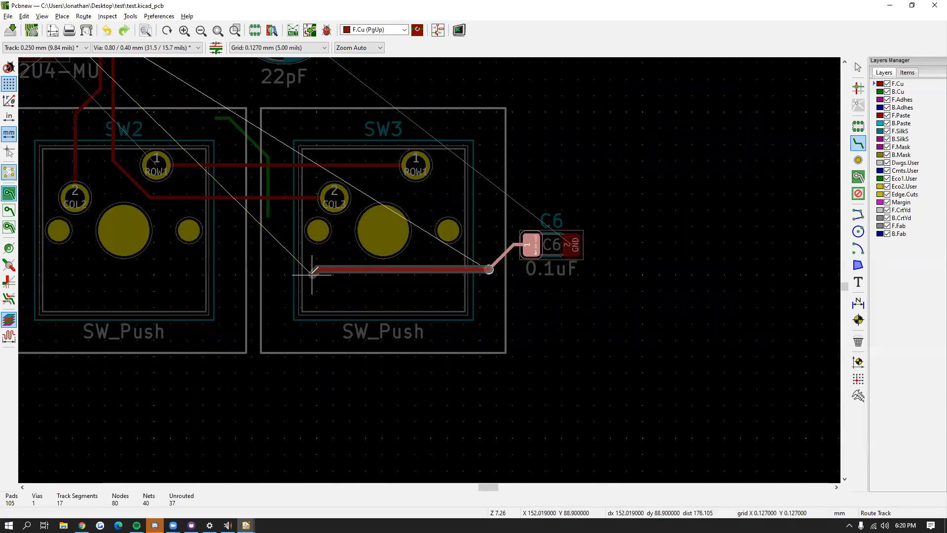
pyautogui.press('Escape')
pyautogui.press('Escape')
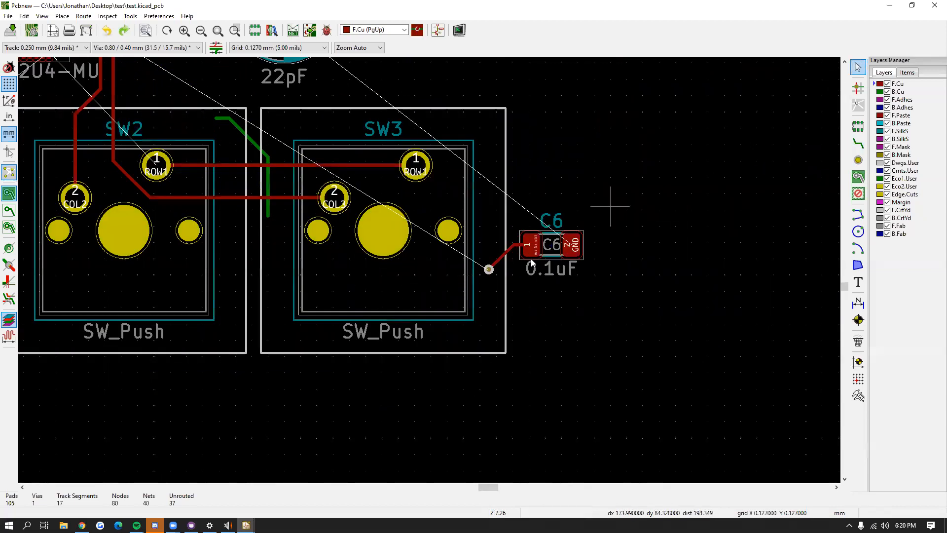
# Step: Delete the via beside C6 and extend the pad 1 track on F.Cu across SW3 to just below the COL3 track beside SW2
pyautogui.click(488, 268)
pyautogui.press('Delete')
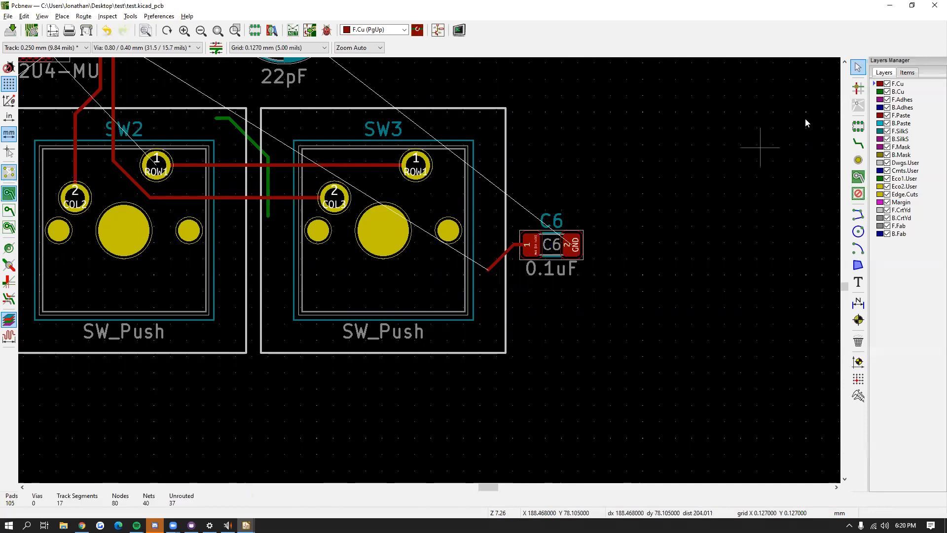
pyautogui.click(858, 143)
pyautogui.scroll(8, 535, 262)
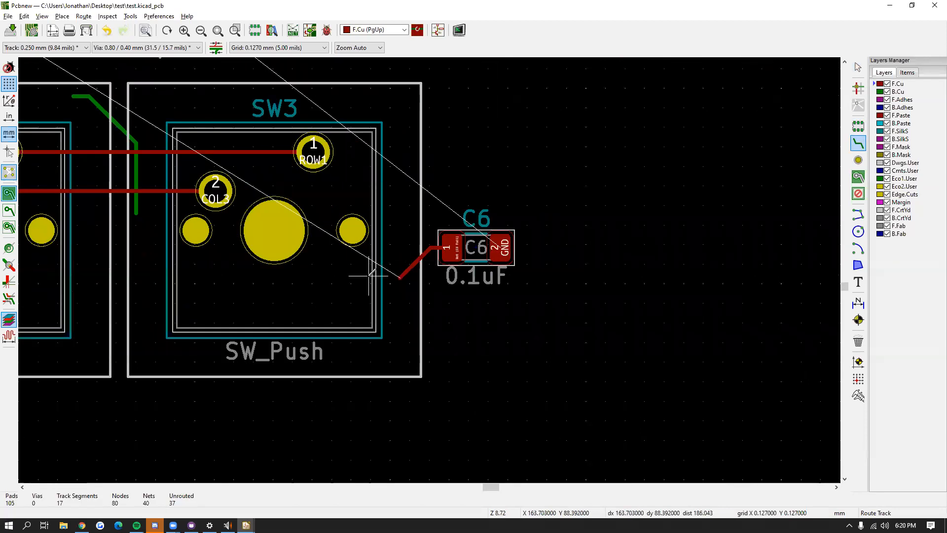
pyautogui.click(674, 260)
pyautogui.scroll(-6, 611, 276)
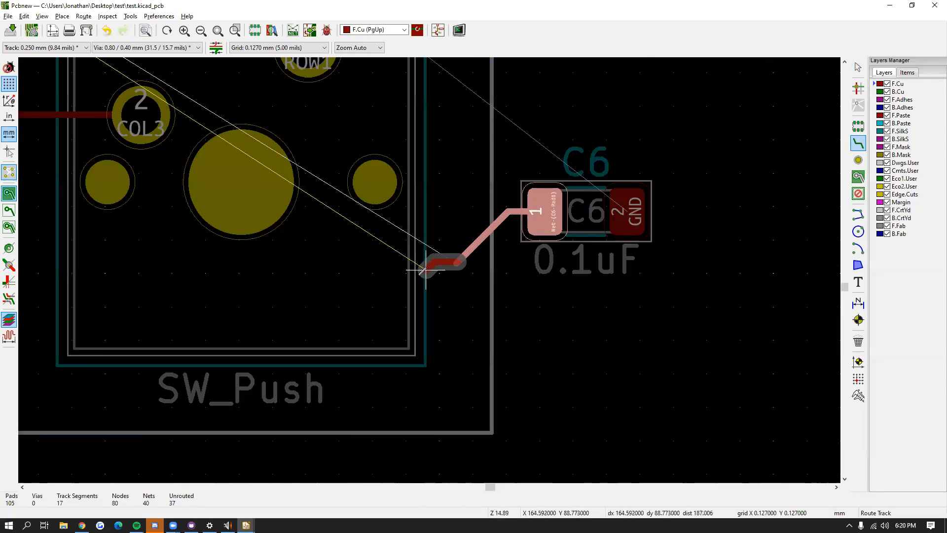
pyautogui.scroll(-3, 488, 276)
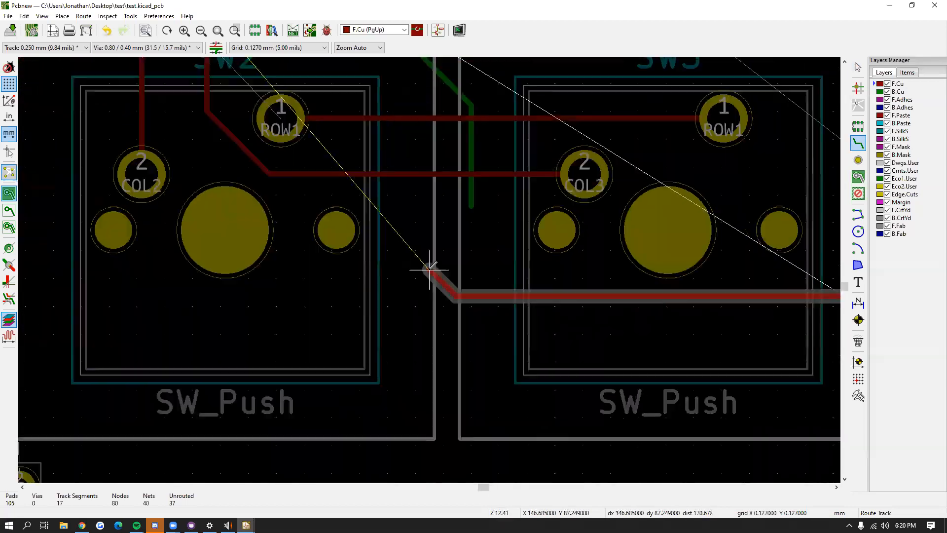
pyautogui.click(413, 234)
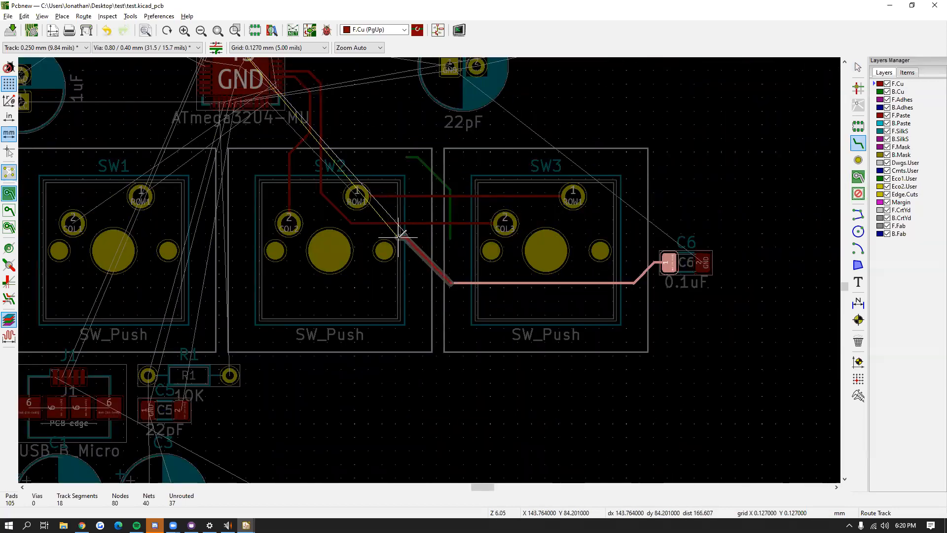
pyautogui.scroll(3, 400, 236)
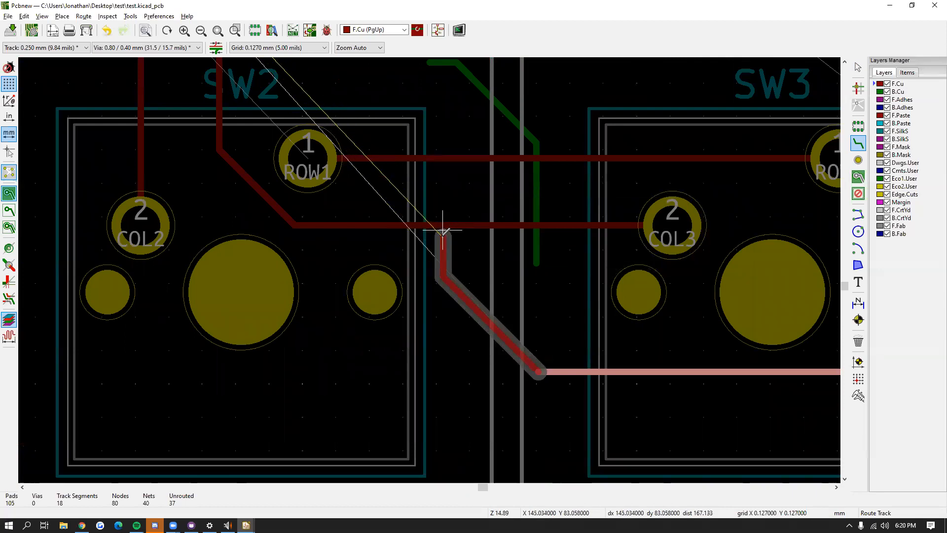
pyautogui.scroll(3, 443, 284)
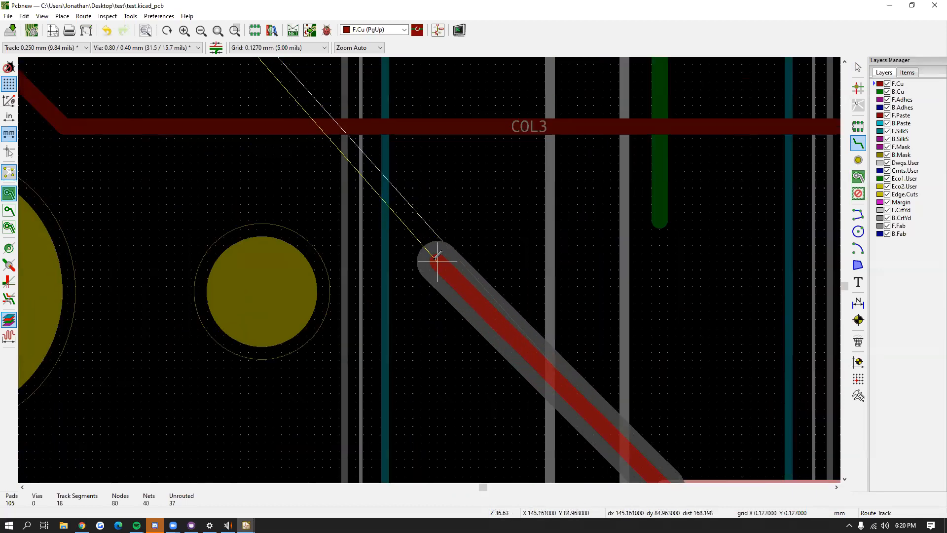
pyautogui.doubleClick(437, 261)
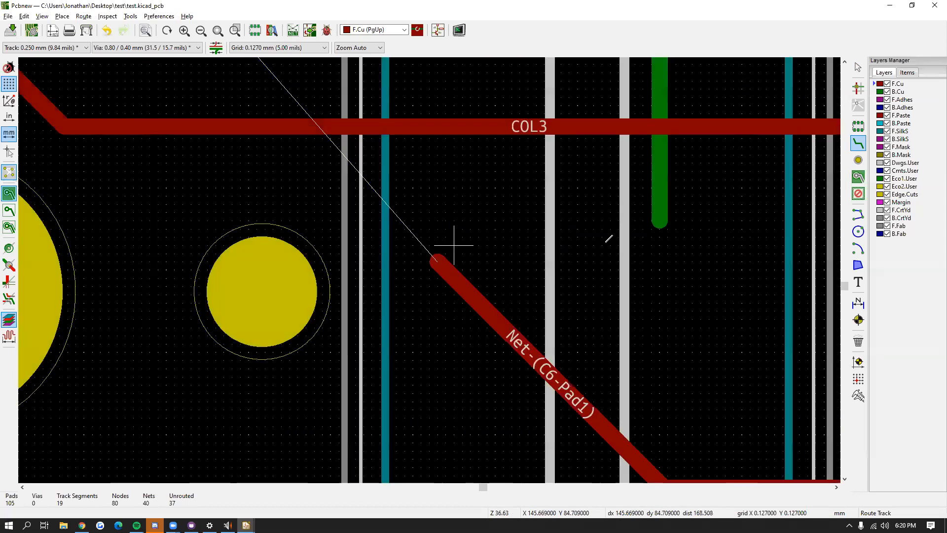
# Step: Place a via on the open end of the C6 pad 1 track below COL3, and make B.Cu the active layer
pyautogui.click(858, 159)
pyautogui.click(437, 254)
pyautogui.click(858, 143)
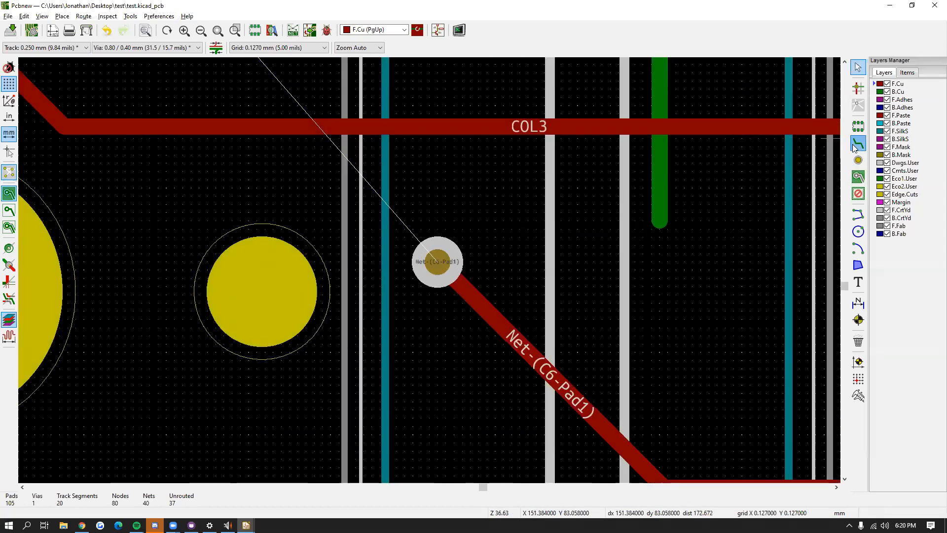
pyautogui.click(442, 253)
pyautogui.press('Escape')
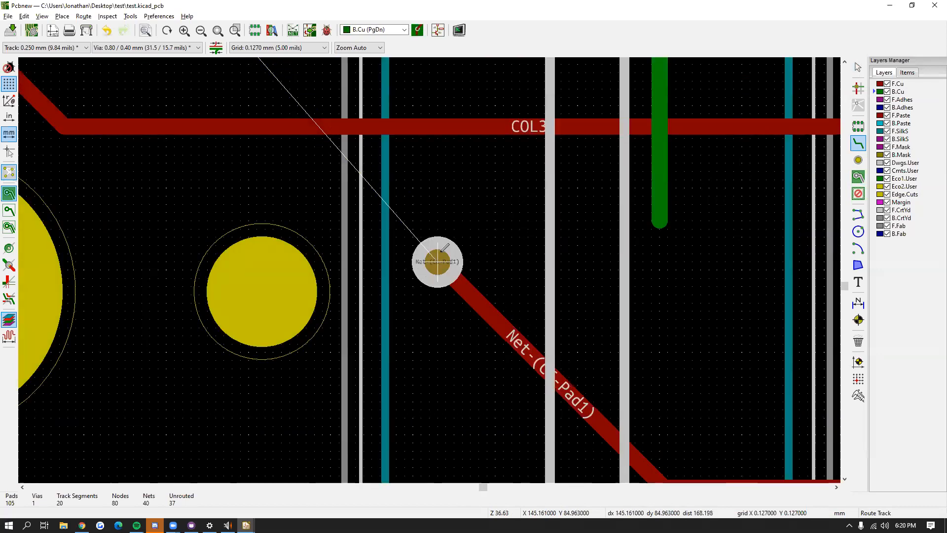
# Step: Route a B.Cu track from the new via upward across the COL3 and ROW1 tracks, ending just above ROW1 between SW2 and SW3
pyautogui.click(438, 259)
pyautogui.press('pagedown')
pyautogui.scroll(-3, 437, 217)
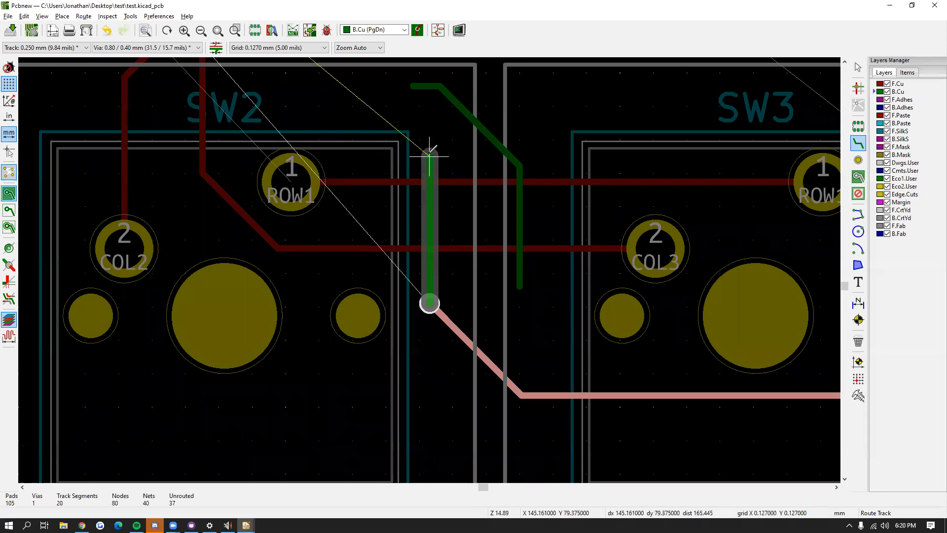
pyautogui.click(417, 145)
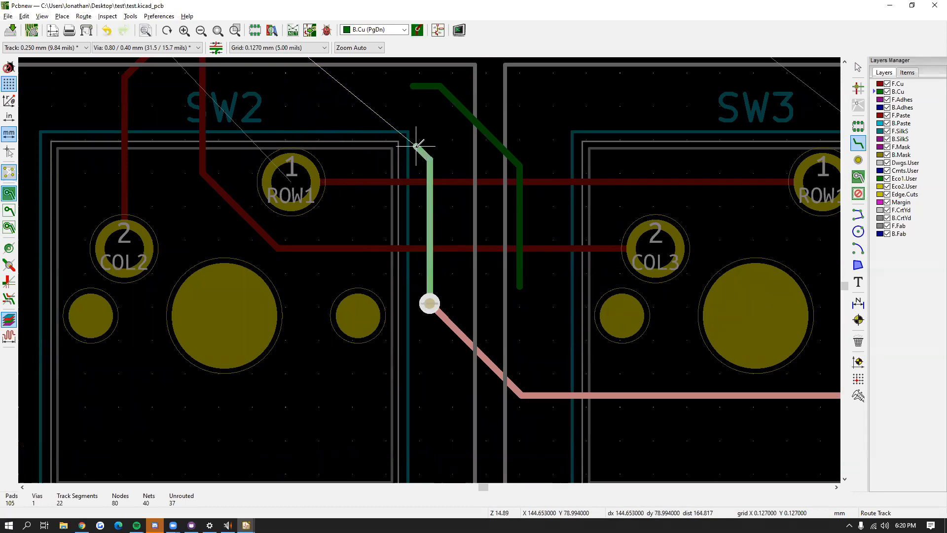
# Step: Finish the B.Cu track just above ROW1 between SW2 and SW3 and place a via on its open end
pyautogui.click(417, 144)
pyautogui.click(858, 160)
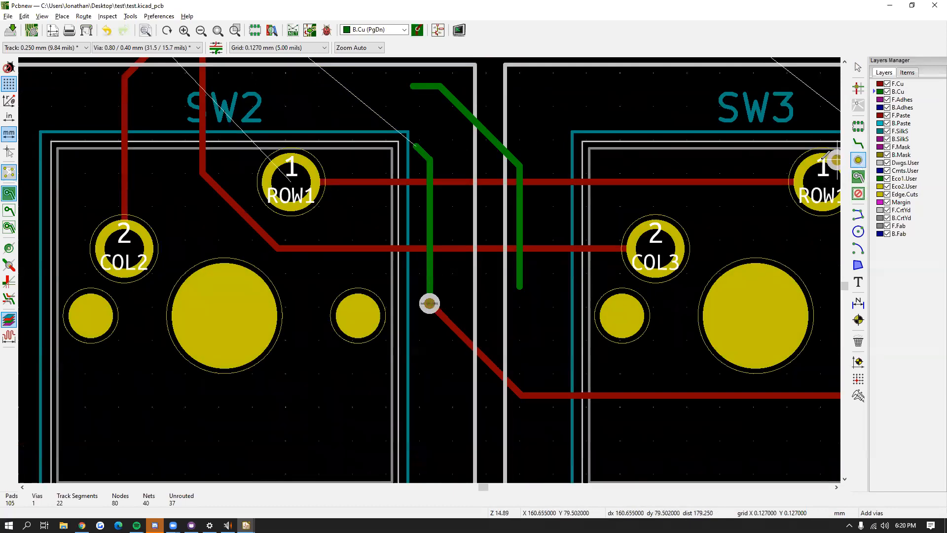
pyautogui.click(416, 146)
pyautogui.click(861, 157)
pyautogui.click(859, 143)
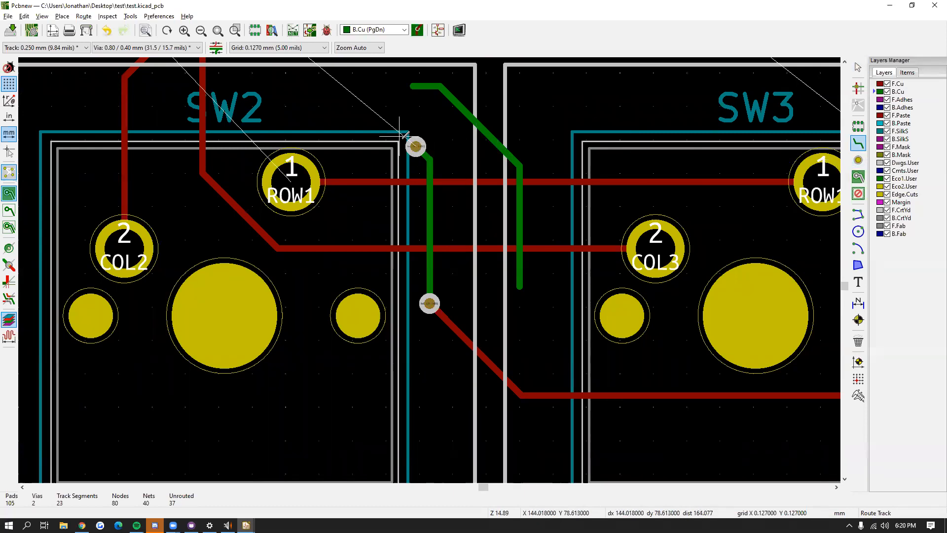
# Step: Make F.Cu the active layer and route a track from the new via around U1's upper right corner to U1 pad 42
pyautogui.click(416, 146)
pyautogui.scroll(-1, 415, 146)
pyautogui.press('Escape')
pyautogui.press('pageup')
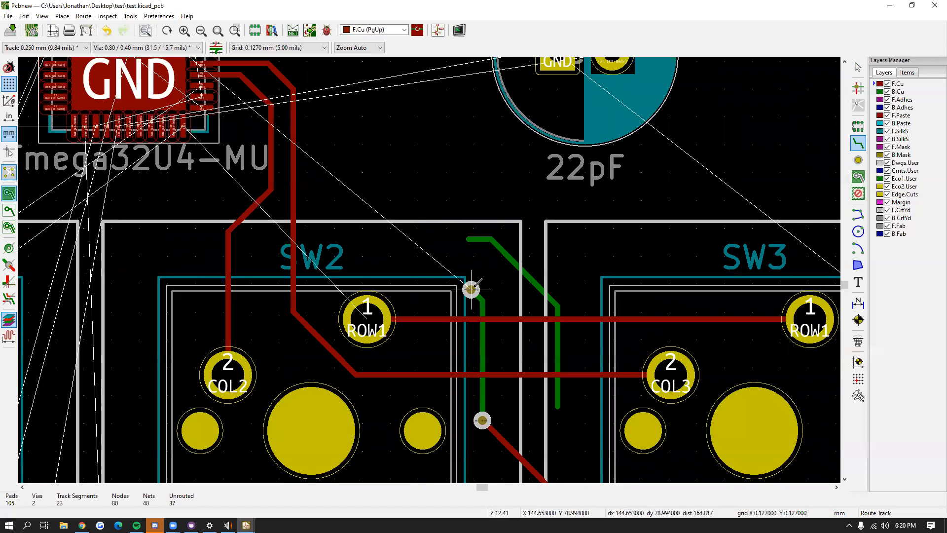
pyautogui.click(471, 289)
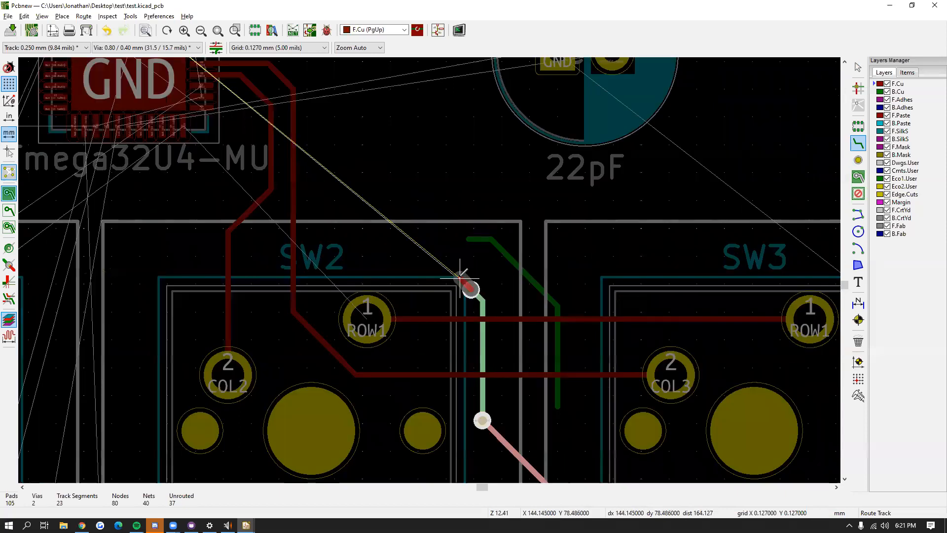
pyautogui.scroll(-5, 360, 153)
pyautogui.scroll(5, 416, 264)
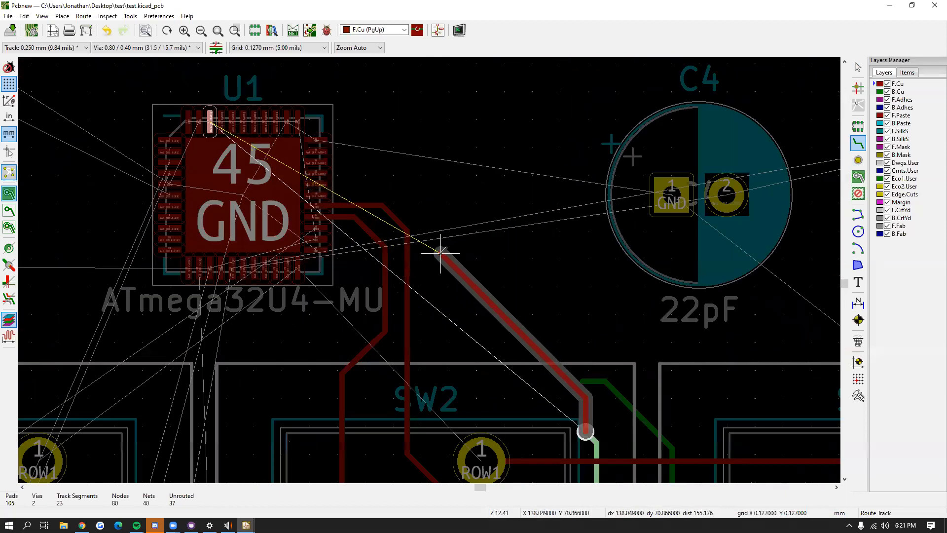
pyautogui.click(439, 205)
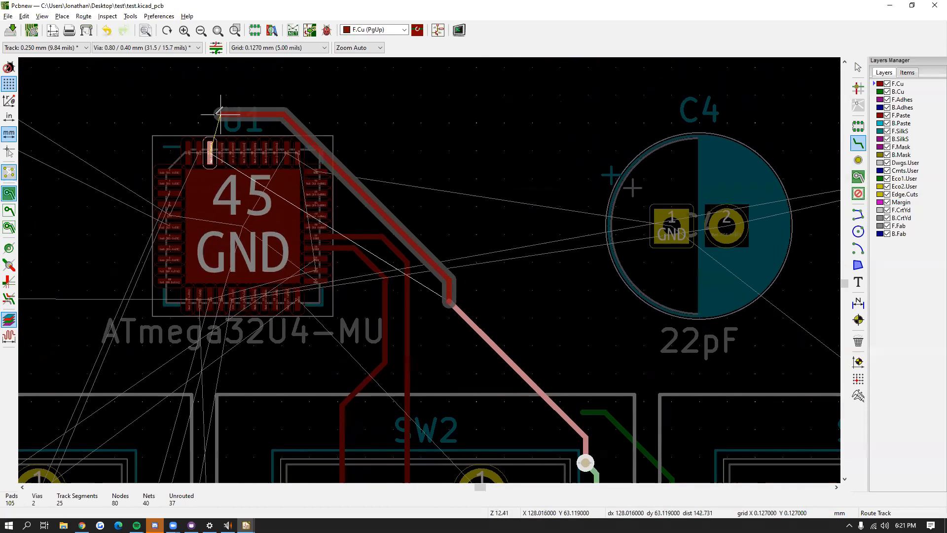
pyautogui.scroll(5, 214, 115)
pyautogui.click(401, 326)
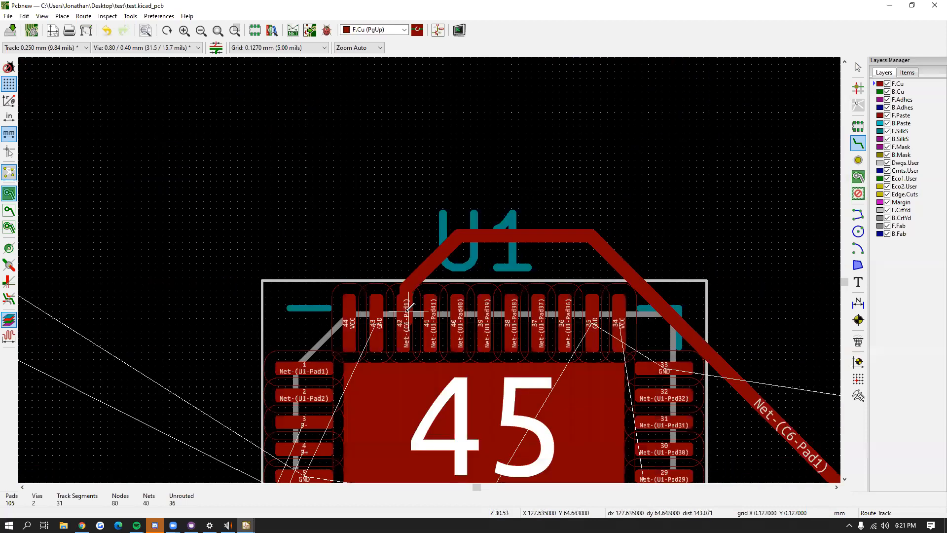
pyautogui.scroll(-5, 471, 198)
pyautogui.scroll(-3, 471, 197)
pyautogui.scroll(3, 518, 216)
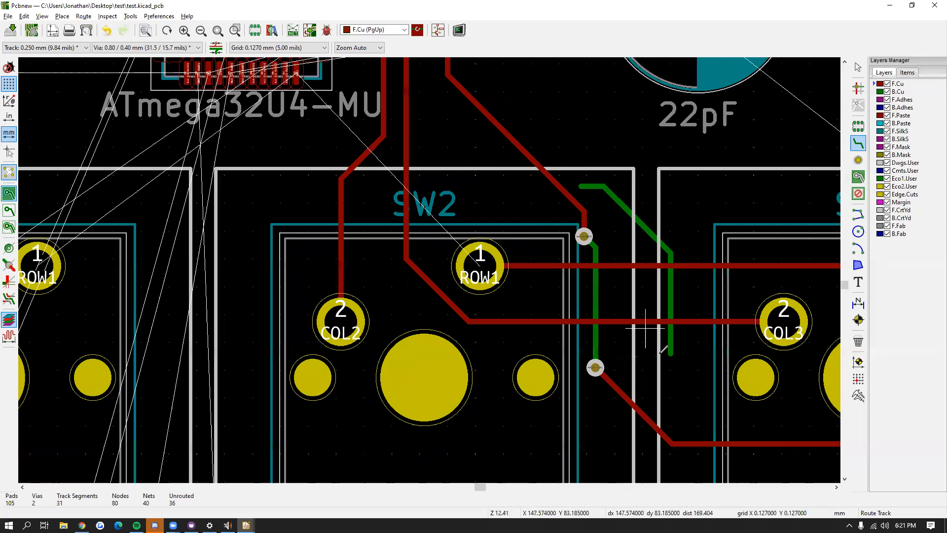
pyautogui.moveTo(645, 327); pyautogui.dragTo(487, 243, button='middle')
pyautogui.scroll(-5, 527, 313)
pyautogui.scroll(1, 590, 242)
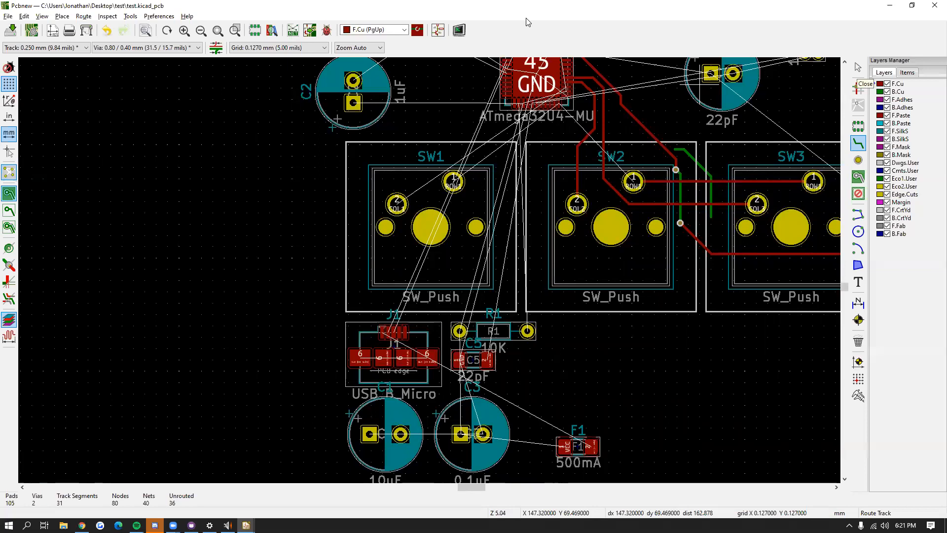
# Step: Switch the active copper layer back and forth between B.Cu and F.Cu, ending on F.Cu with the track routing tool active
pyautogui.click(857, 67)
pyautogui.press('pagedown')
pyautogui.press('pageup')
pyautogui.press('pagedown')
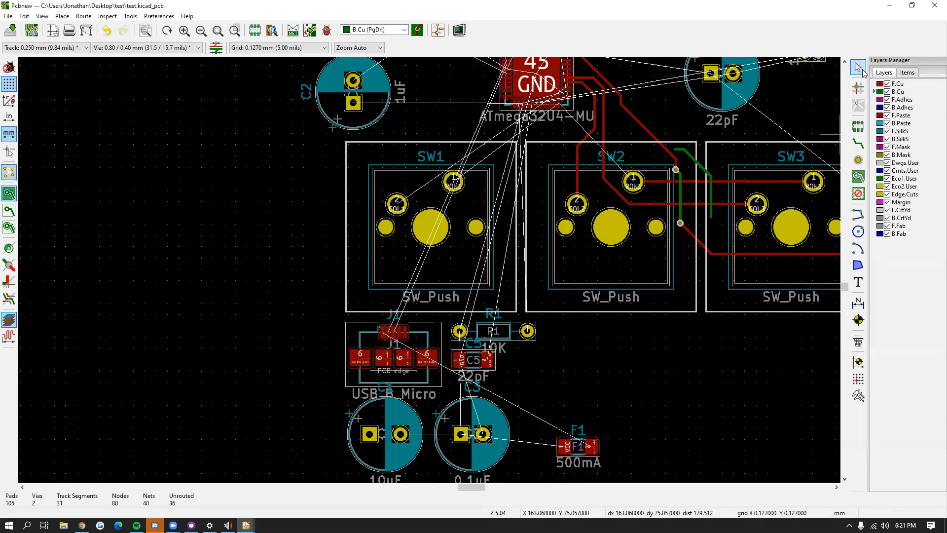
pyautogui.press('pageup')
pyautogui.press('pagedown')
pyautogui.press('pageup')
pyautogui.press('pagedown')
pyautogui.press('pageup')
pyautogui.click(858, 143)
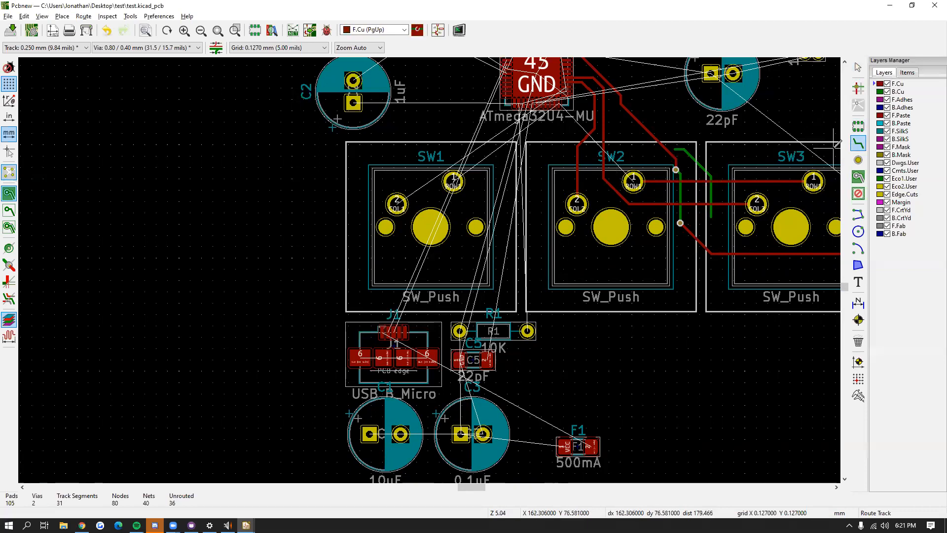
pyautogui.moveTo(754, 150); pyautogui.dragTo(615, 158, button='middle')
pyautogui.press('pagedown')
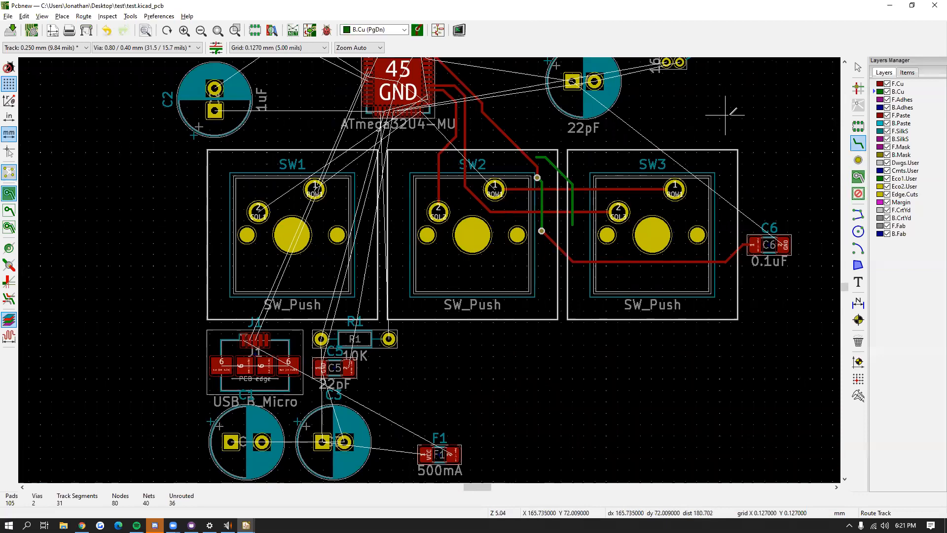
pyautogui.press('pageup')
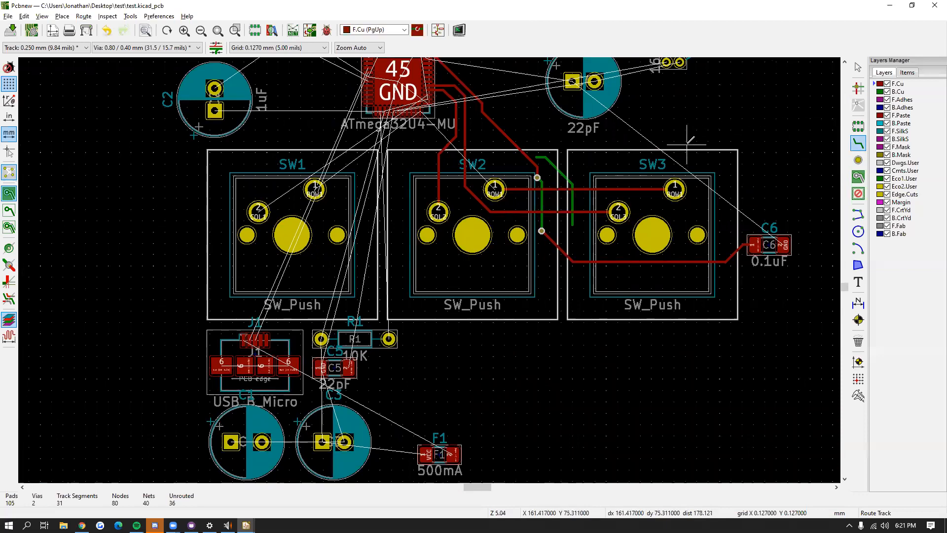
pyautogui.press('pageup')
pyautogui.press('pagedown')
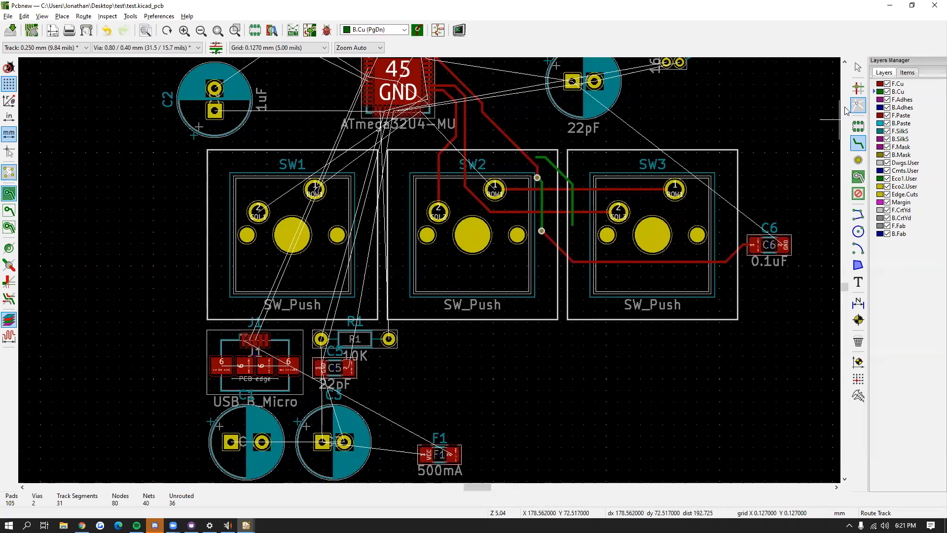
pyautogui.press('pageup')
pyautogui.moveTo(631, 266); pyautogui.dragTo(684, 238, button='middle')
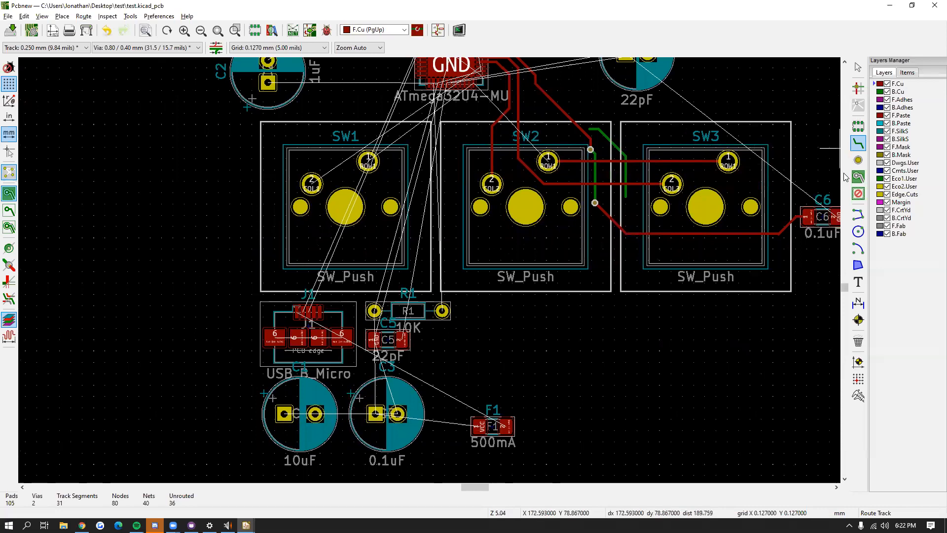
pyautogui.moveTo(674, 218); pyautogui.dragTo(615, 220, button='middle')
pyautogui.moveTo(553, 230); pyautogui.dragTo(712, 282, button='middle')
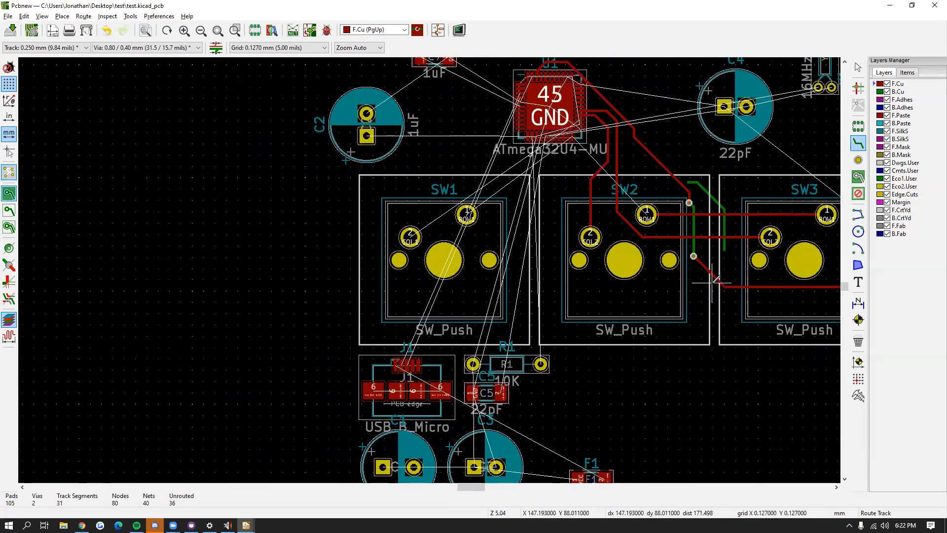
# Step: Route a second F.Cu track from C6 pad 1 across the lower part of SW3 into SW2, ending with a via just below the COL3 track
pyautogui.moveTo(794, 260); pyautogui.dragTo(625, 204, button='middle')
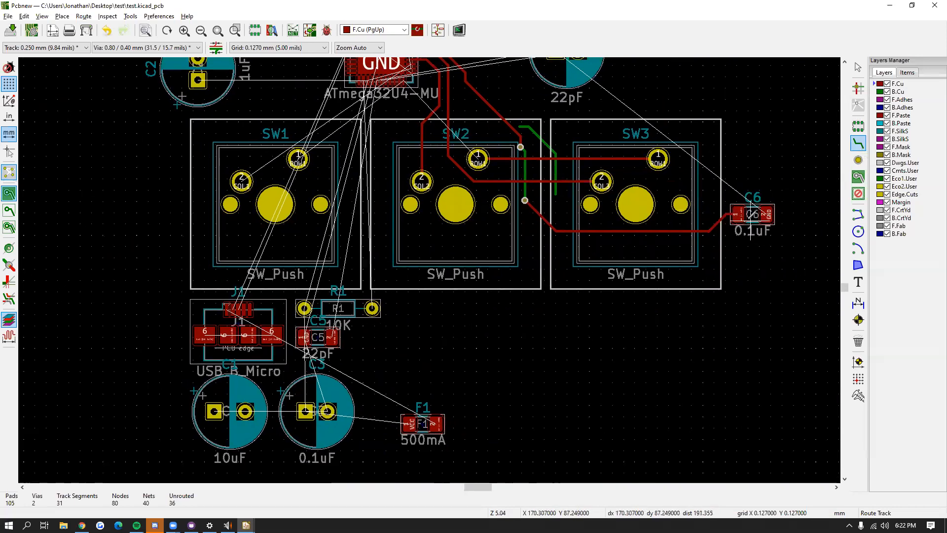
pyautogui.click(738, 214)
pyautogui.scroll(-1, 723, 275)
pyautogui.scroll(2, 409, 266)
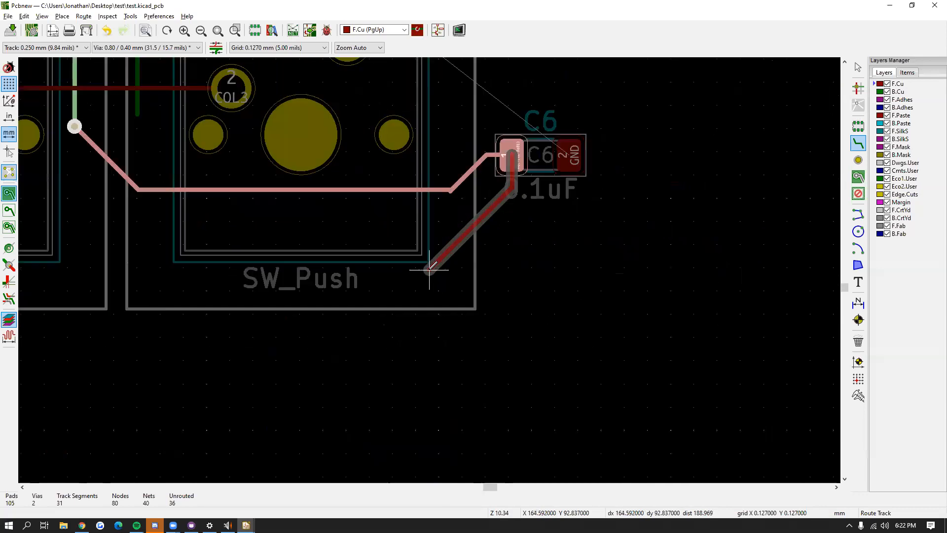
pyautogui.click(408, 281)
pyautogui.moveTo(93, 262); pyautogui.dragTo(414, 287, button='middle')
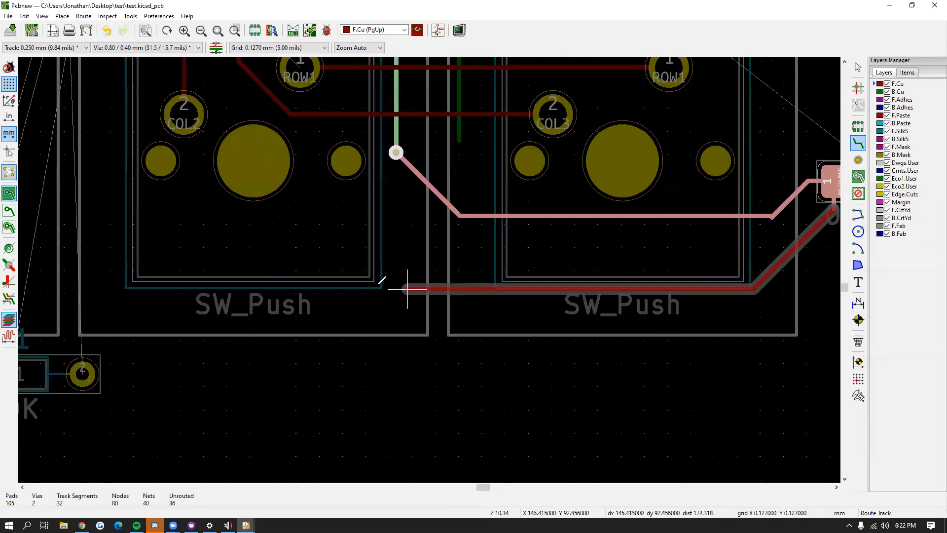
pyautogui.click(324, 271)
pyautogui.click(308, 210)
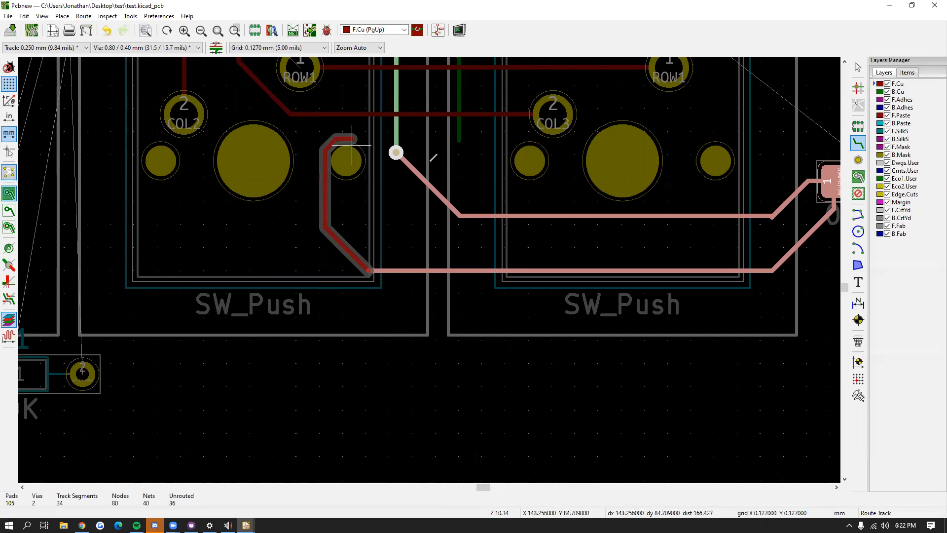
pyautogui.moveTo(799, 183); pyautogui.dragTo(686, 183, button='middle')
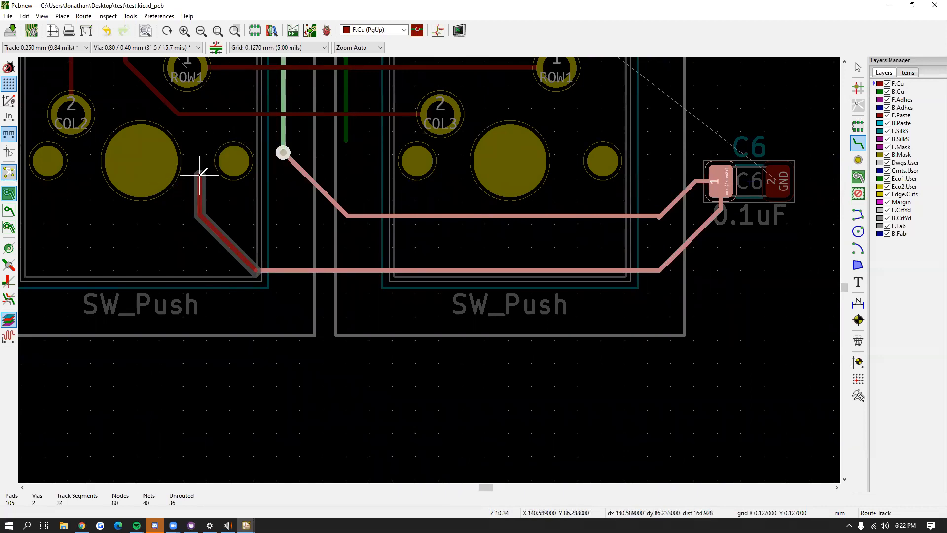
pyautogui.press('v')
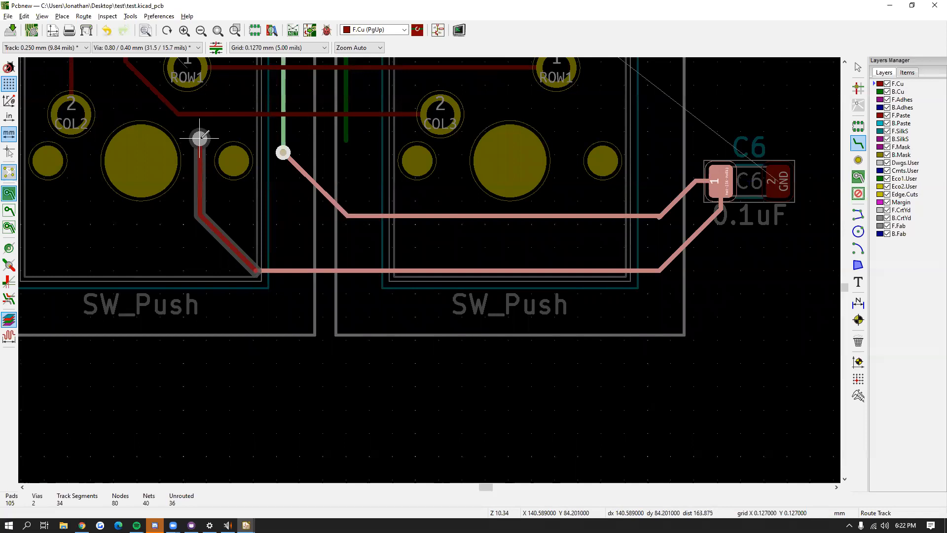
pyautogui.click(200, 138)
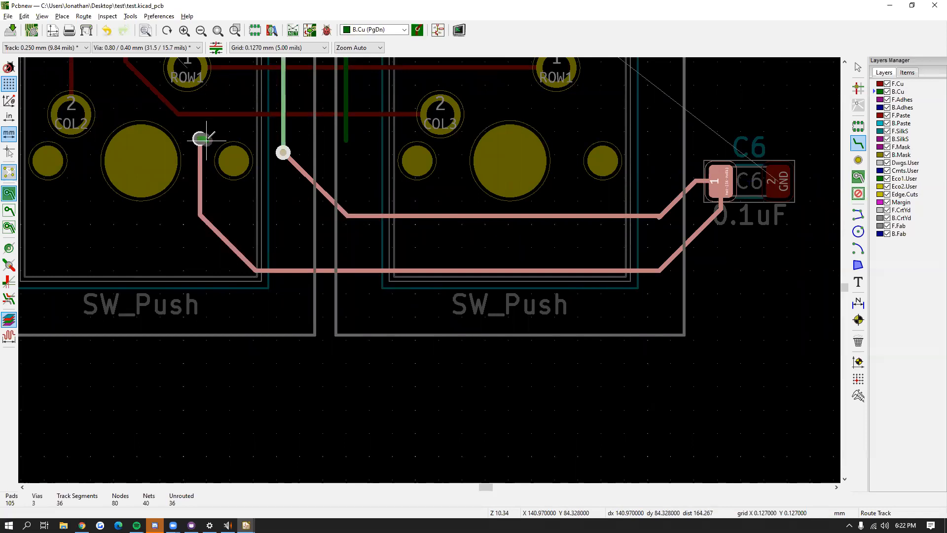
# Step: Continue the second track on B.Cu across COL3 and ROW1 to a via above ROW1, and extend it on F.Cu to just above SW2
pyautogui.moveTo(247, 107); pyautogui.dragTo(306, 181, button='middle')
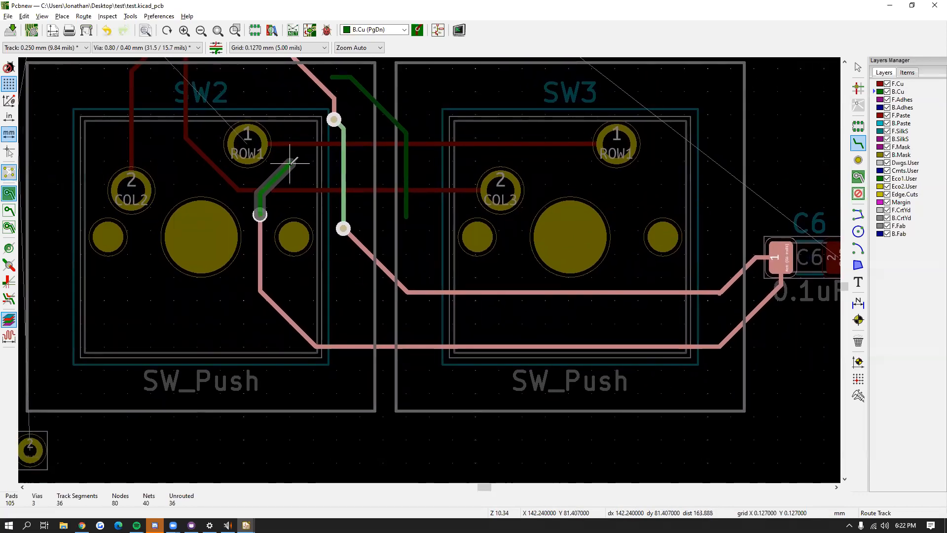
pyautogui.click(288, 167)
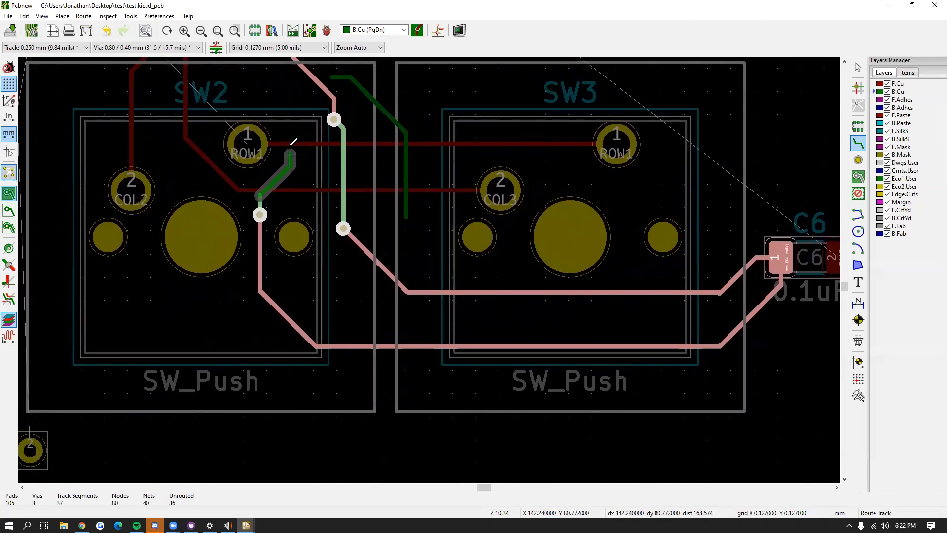
pyautogui.press('v')
pyautogui.click(286, 120)
pyautogui.moveTo(268, 99); pyautogui.dragTo(339, 186, button='middle')
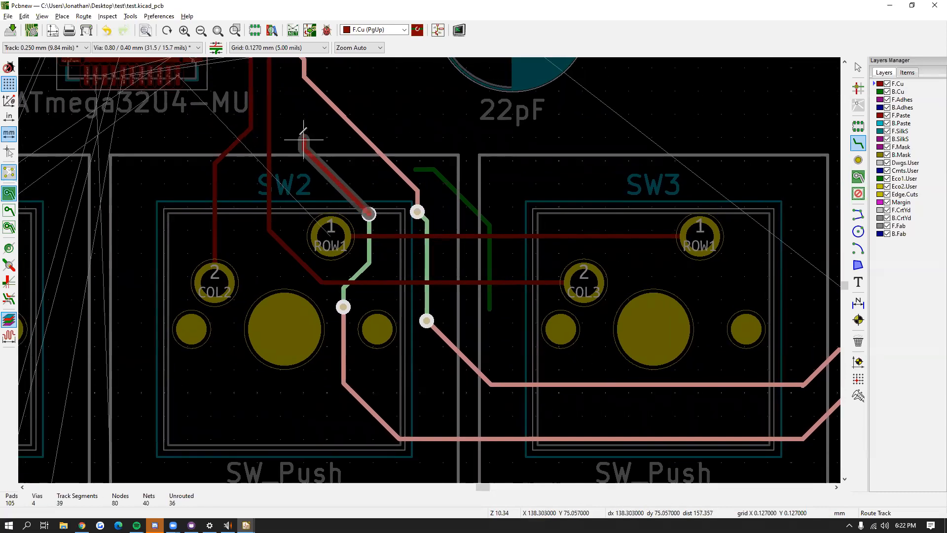
pyautogui.click(297, 140)
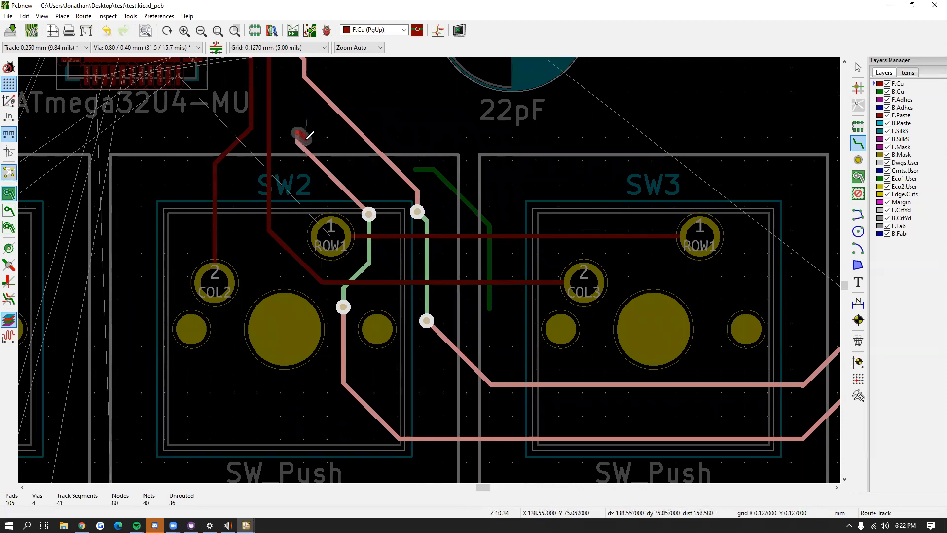
pyautogui.press('Escape')
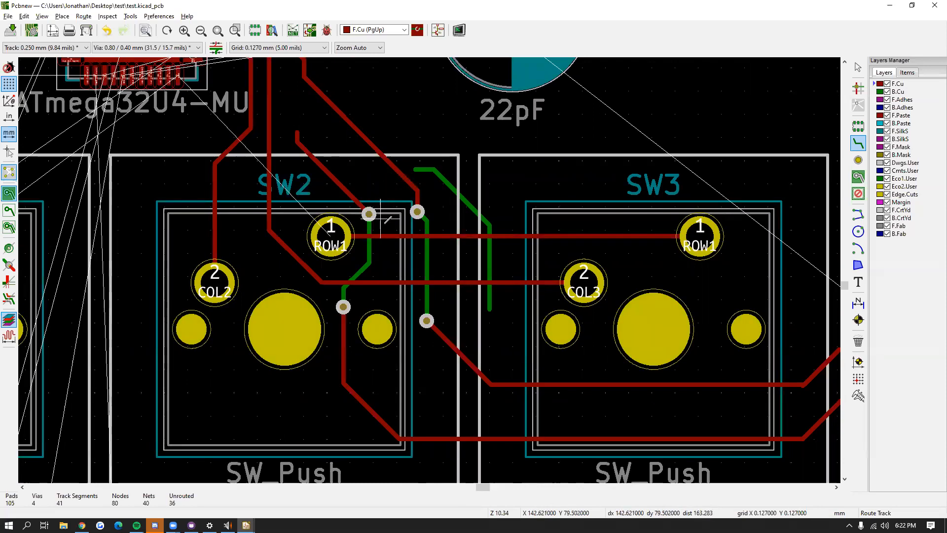
# Step: Examine the two via crossings between SW2 and C6 and the unrouted parts below SW1 around J1 and R1
pyautogui.scroll(-1, 394, 245)
pyautogui.scroll(-4, 428, 269)
pyautogui.scroll(5, 429, 267)
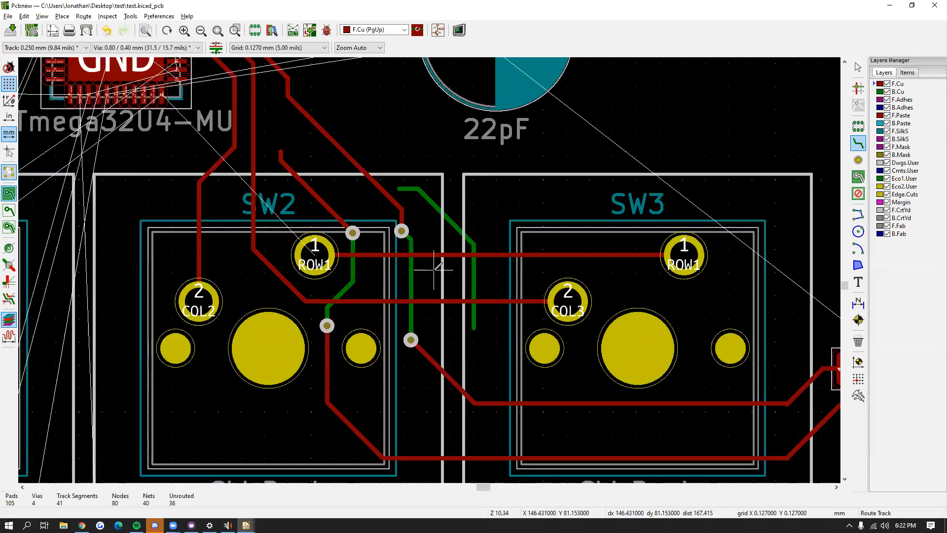
pyautogui.scroll(-2, 434, 268)
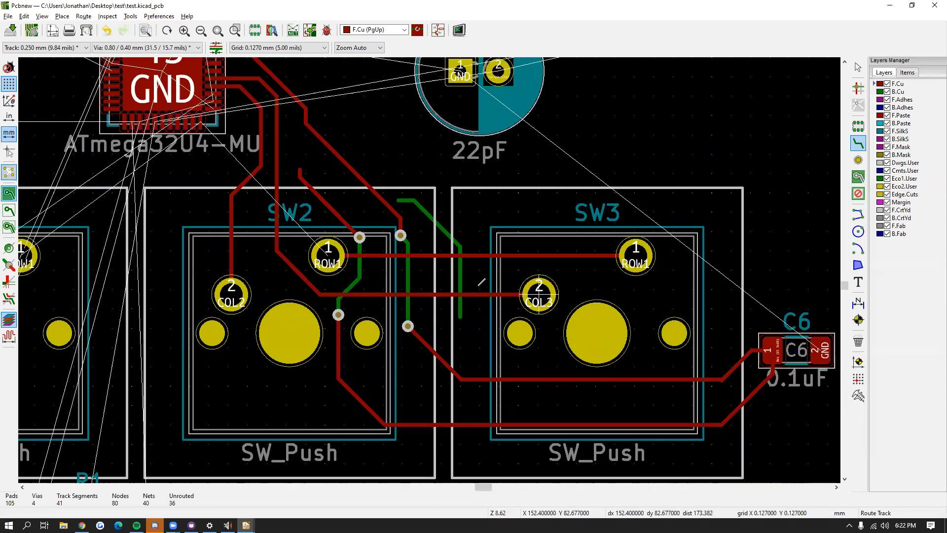
pyautogui.scroll(1, 363, 283)
pyautogui.moveTo(734, 244); pyautogui.dragTo(764, 240, button='middle')
pyautogui.moveTo(442, 355); pyautogui.dragTo(409, 216, button='middle')
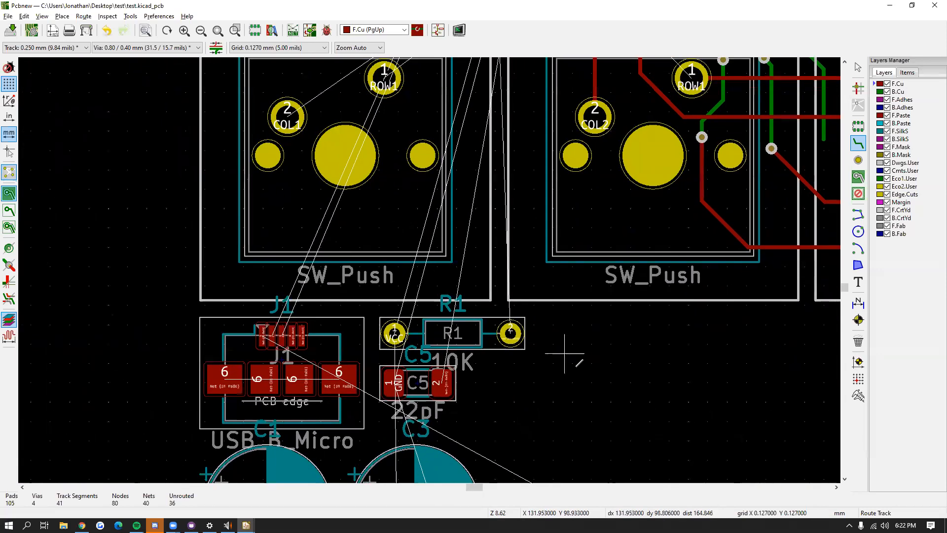
pyautogui.scroll(-5, 481, 353)
pyautogui.scroll(5, 391, 289)
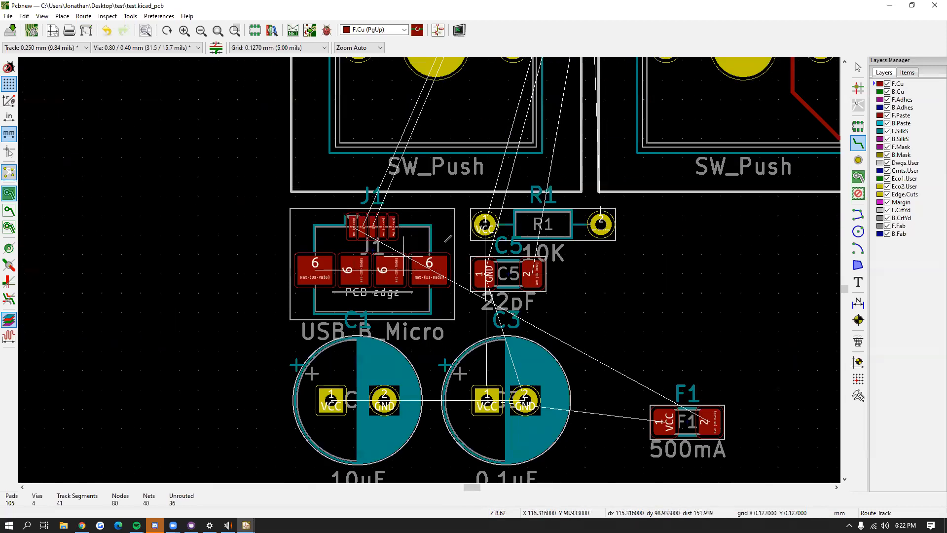
pyautogui.moveTo(428, 241); pyautogui.dragTo(359, 267, button='middle')
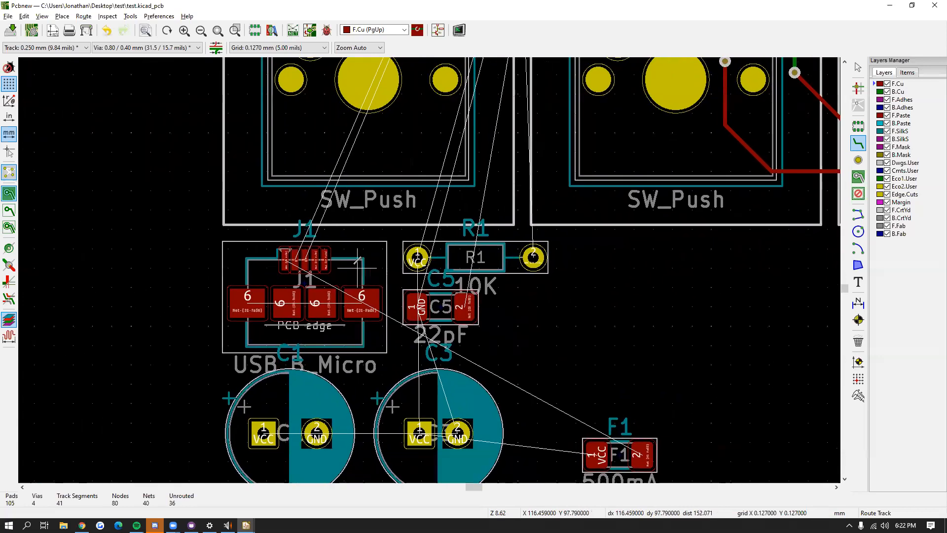
# Step: Route an F.Cu track from R1 pad 2 up between SW1 and SW2 to pad 13 on the lower edge of U1
pyautogui.click(534, 257)
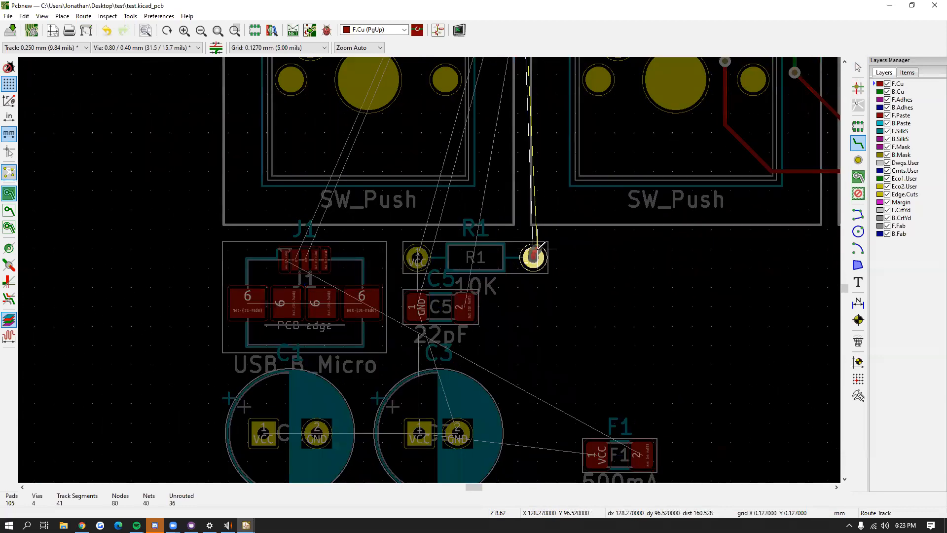
pyautogui.press('Escape')
pyautogui.click(534, 257)
pyautogui.scroll(-3, 554, 211)
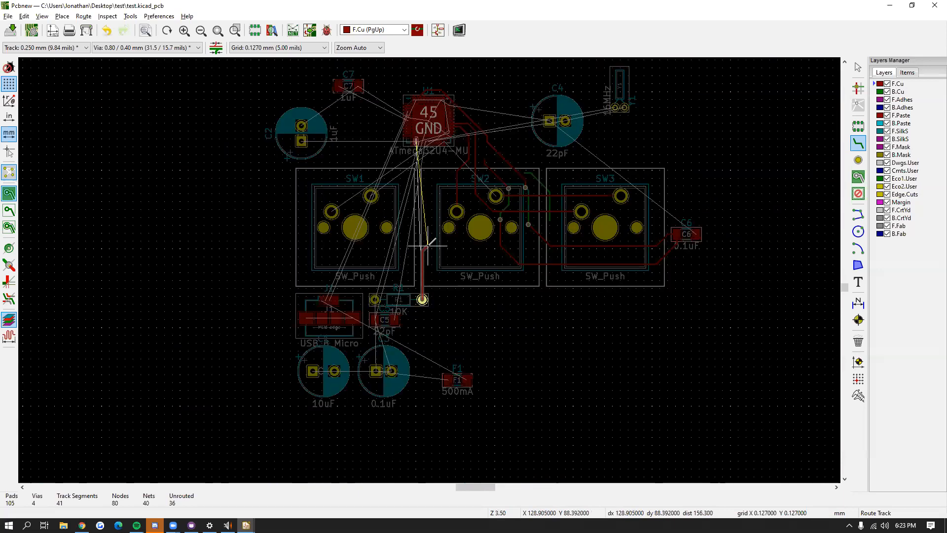
pyautogui.scroll(3, 437, 156)
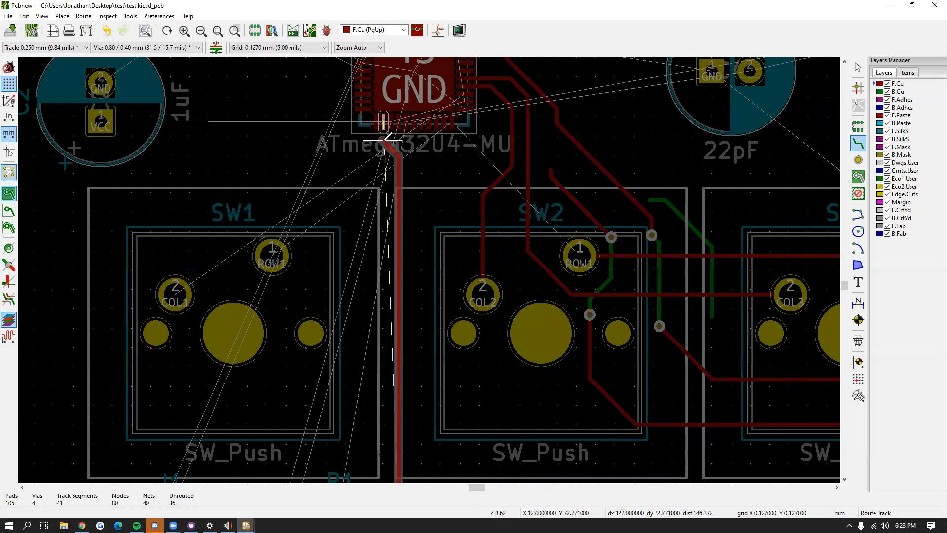
pyautogui.scroll(5, 385, 137)
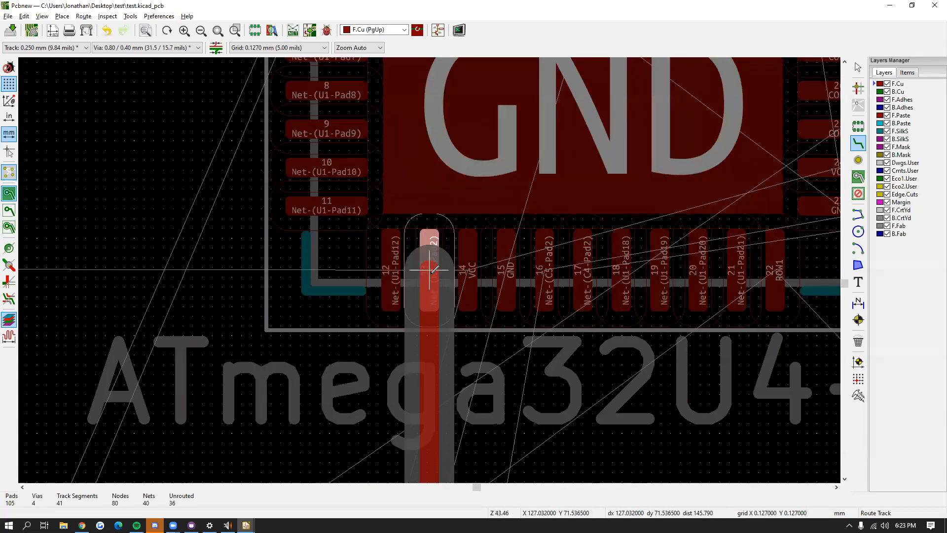
pyautogui.click(433, 268)
pyautogui.scroll(-6, 432, 269)
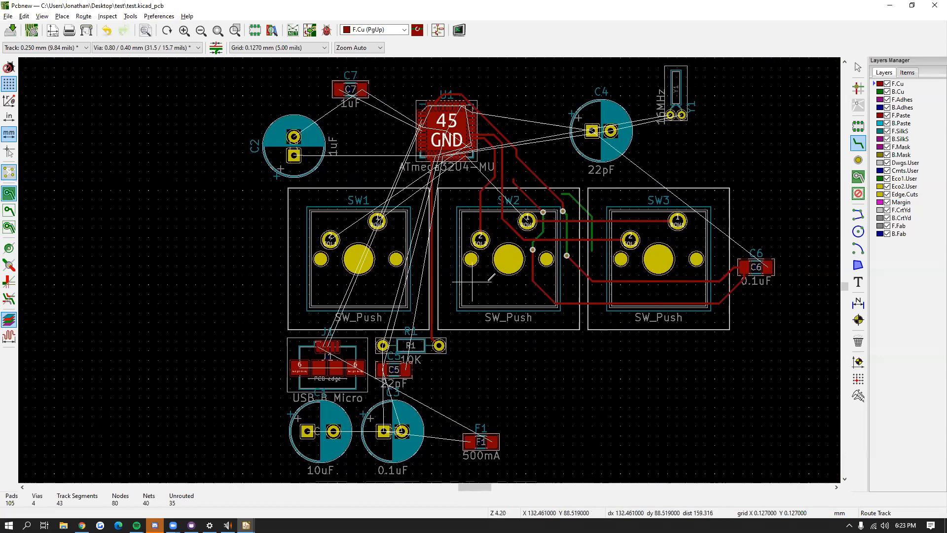
# Step: Route a short COL1 track on F.Cu from SW1 pad 2, outward and down just outside the switch outline, and end it there
pyautogui.moveTo(473, 282); pyautogui.dragTo(608, 275, button='middle')
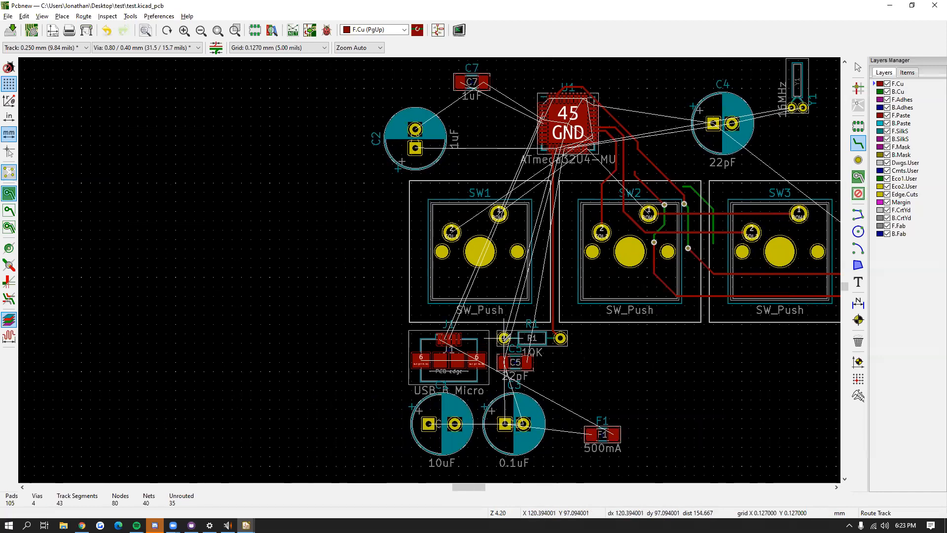
pyautogui.click(452, 231)
pyautogui.scroll(2, 429, 270)
pyautogui.click(453, 273)
pyautogui.click(501, 382)
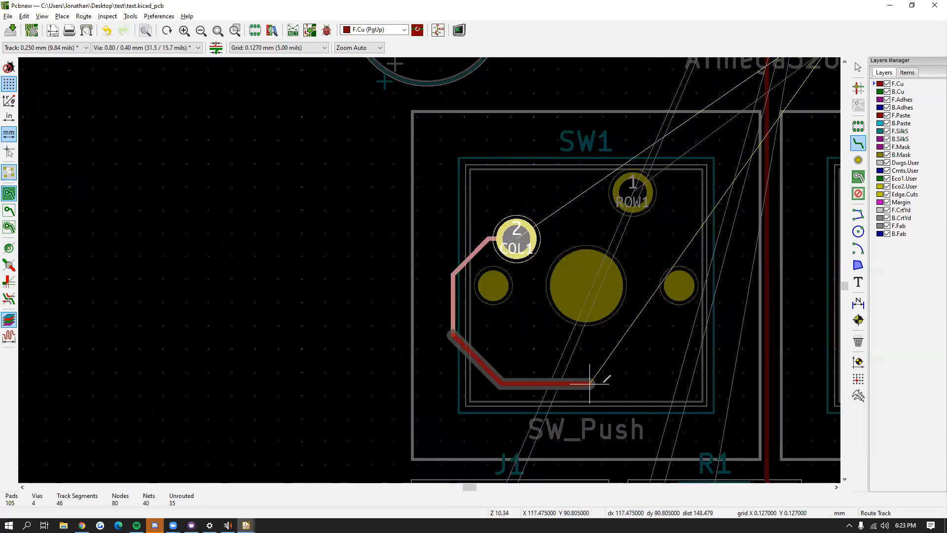
pyautogui.press('Escape')
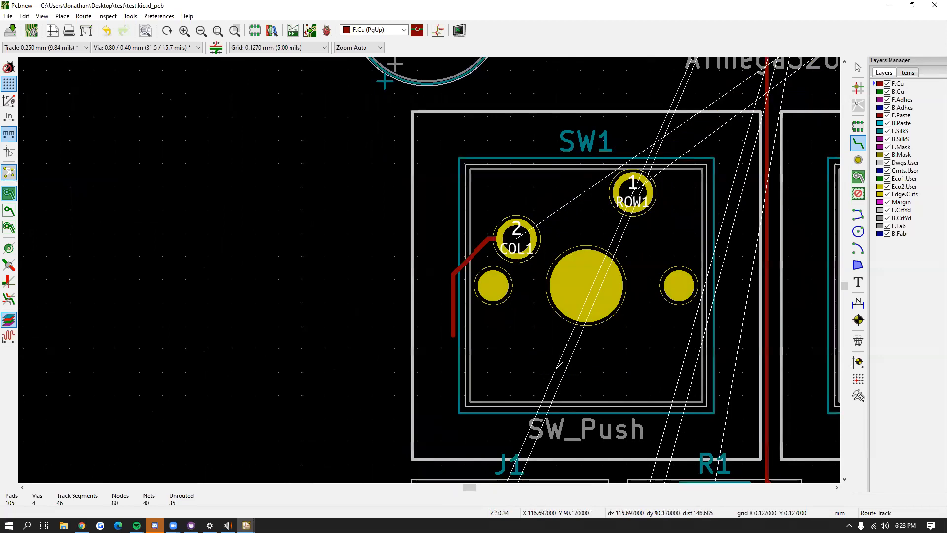
pyautogui.scroll(-1, 539, 327)
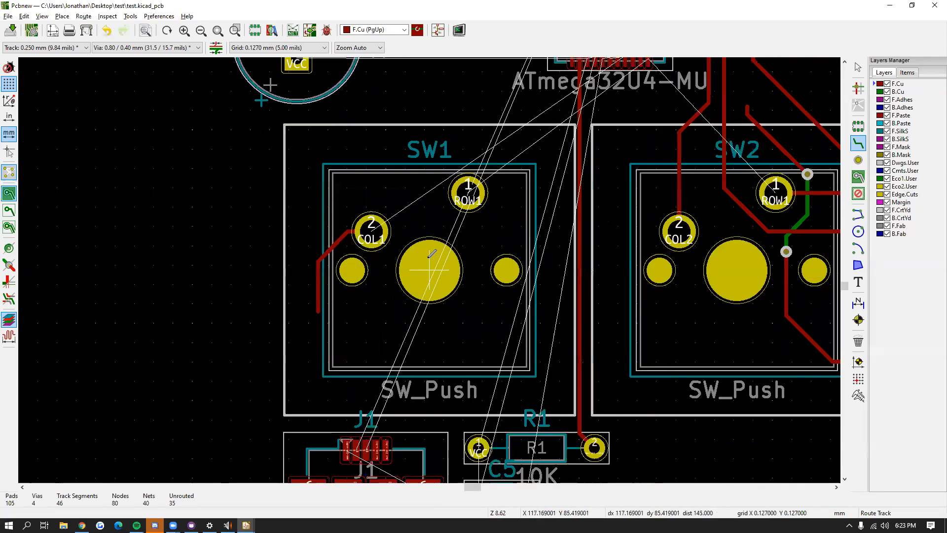
pyautogui.scroll(-1, 432, 254)
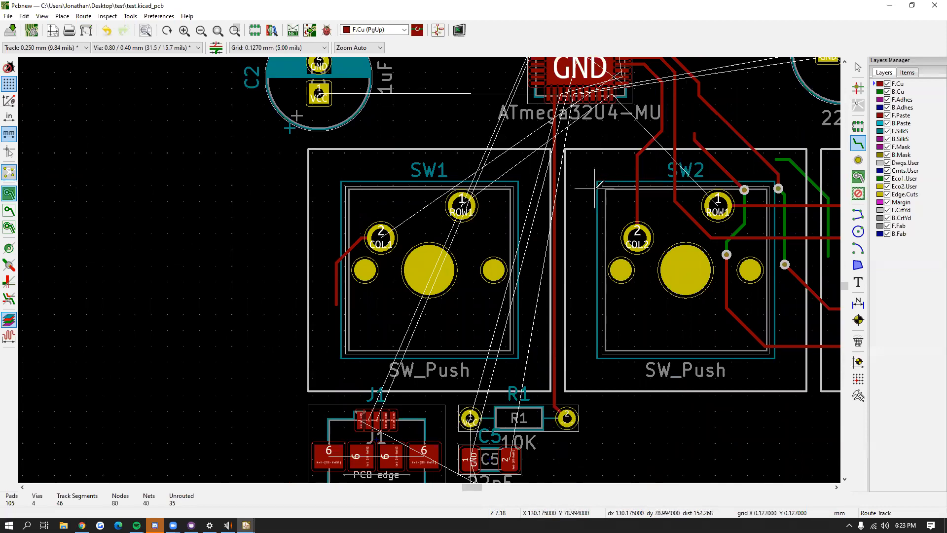
pyautogui.scroll(-1, 625, 174)
pyautogui.moveTo(443, 285); pyautogui.dragTo(500, 245, button='middle')
pyautogui.moveTo(370, 262); pyautogui.dragTo(522, 227, button='middle')
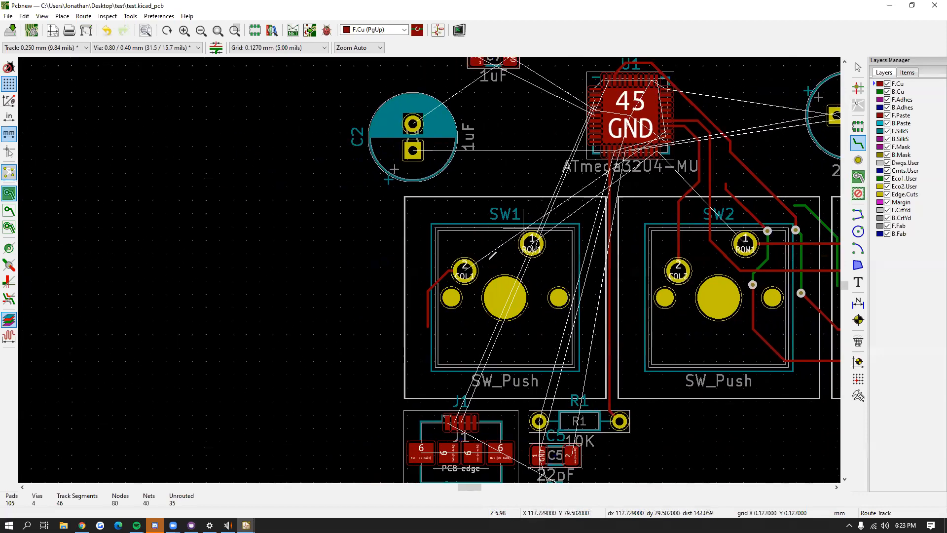
pyautogui.moveTo(533, 314); pyautogui.dragTo(508, 242, button='middle')
# Step: Select the USB connector J1 and examine its front-side placement on the board in the 3D viewer
pyautogui.click(863, 71)
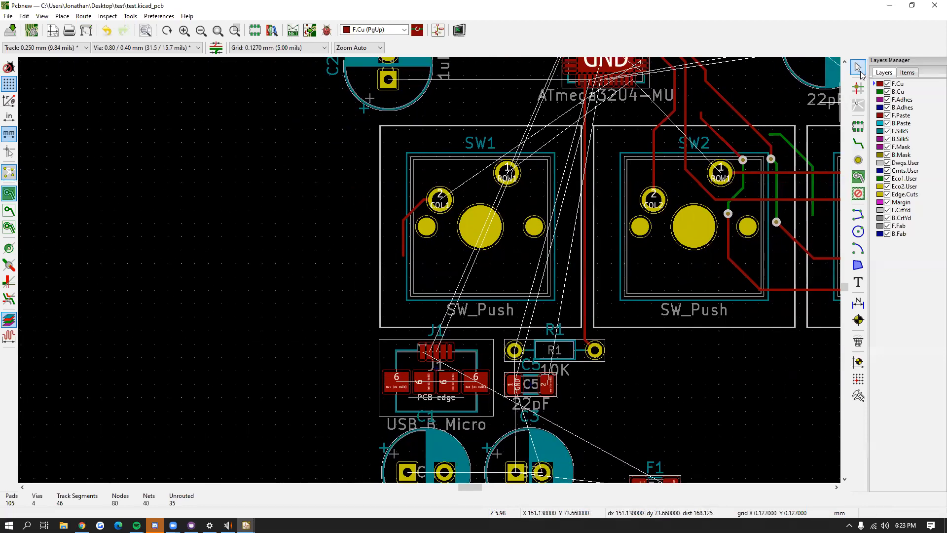
pyautogui.click(486, 353)
pyautogui.click(42, 17)
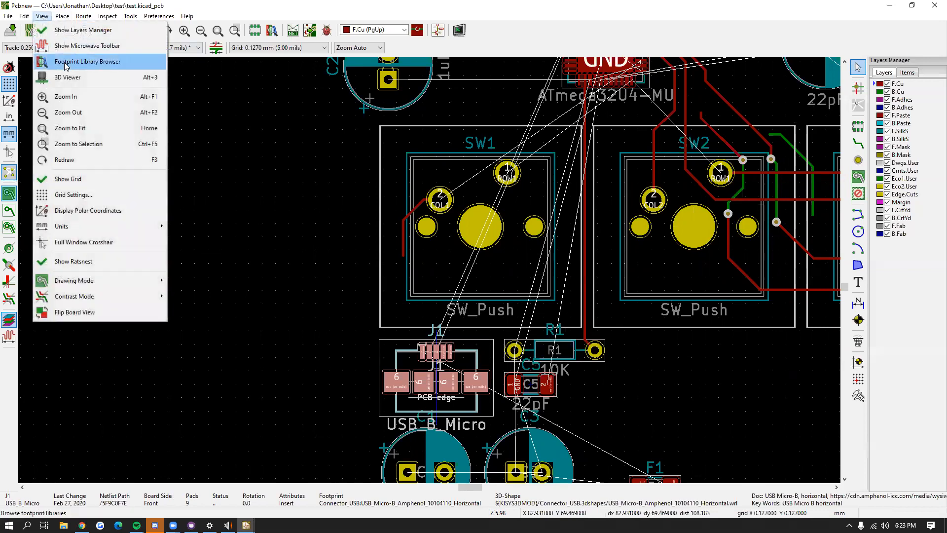
pyautogui.click(68, 77)
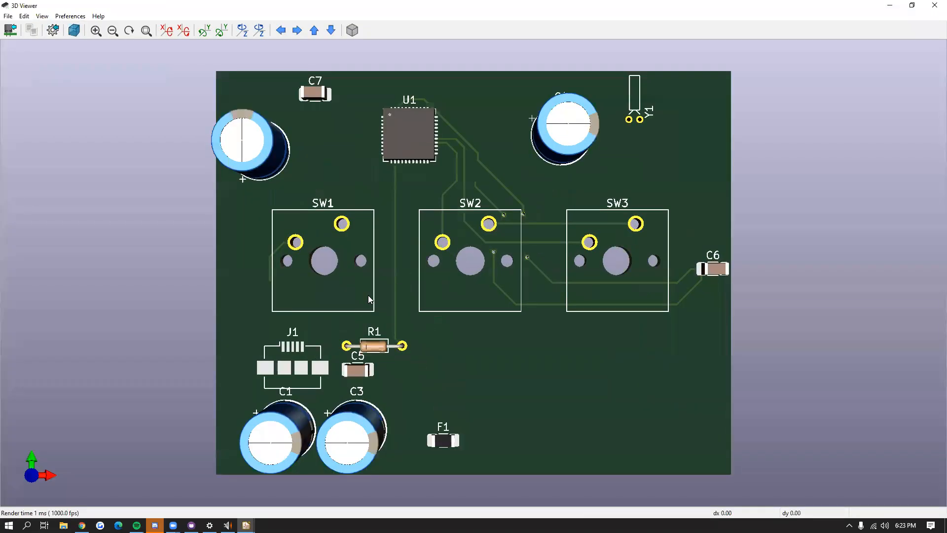
pyautogui.moveTo(419, 171); pyautogui.dragTo(505, 228, button='middle')
pyautogui.moveTo(446, 308); pyautogui.dragTo(455, 267)
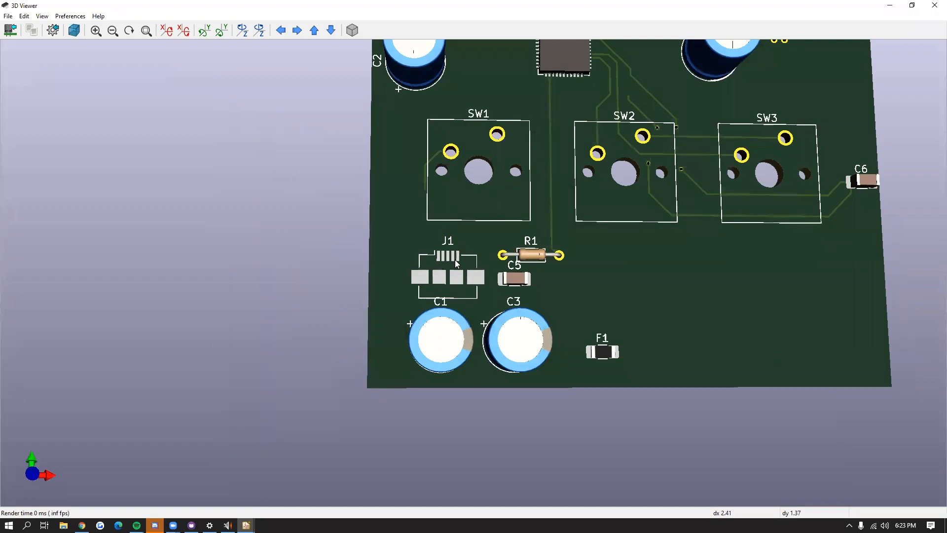
pyautogui.moveTo(431, 251); pyautogui.dragTo(456, 266)
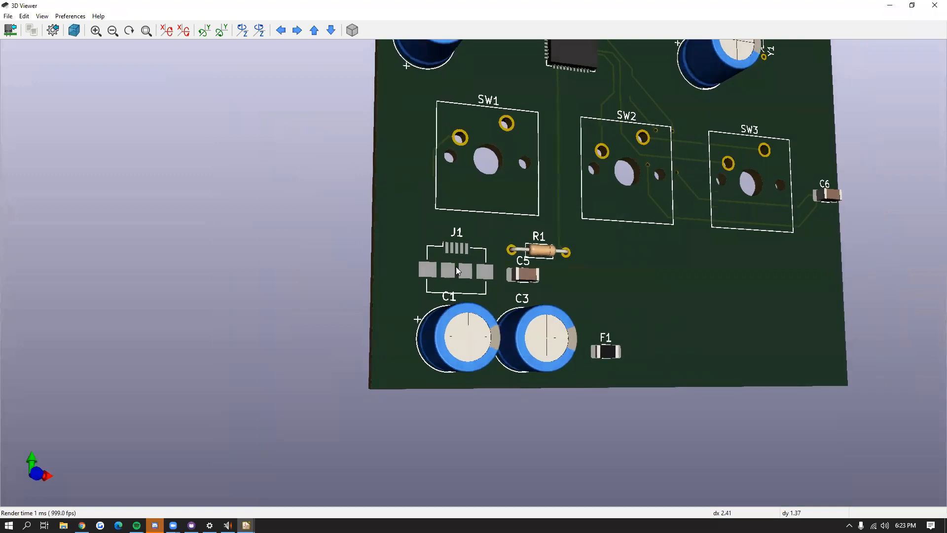
pyautogui.click(934, 5)
# Step: Flip the USB connector J1 to the back side of the board
pyautogui.moveTo(392, 353); pyautogui.dragTo(447, 249, button='middle')
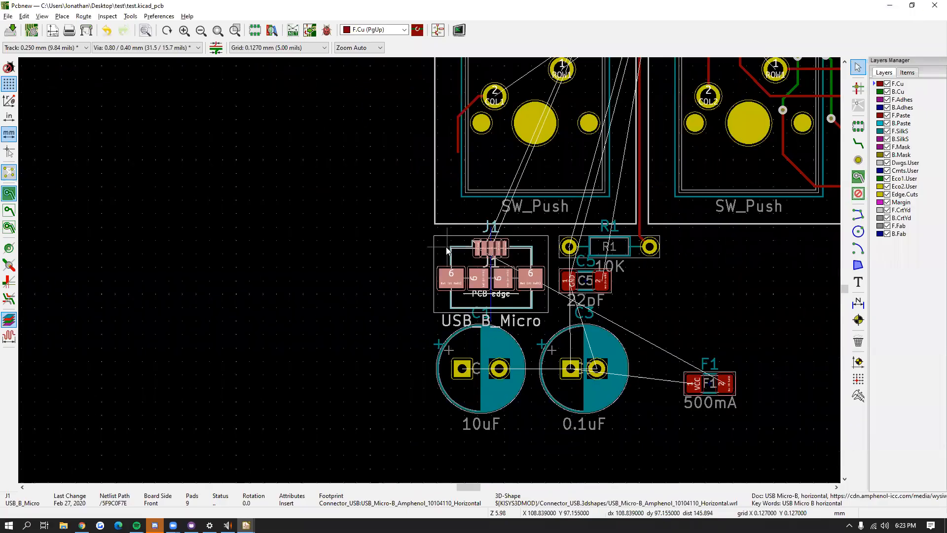
pyautogui.rightClick(447, 249)
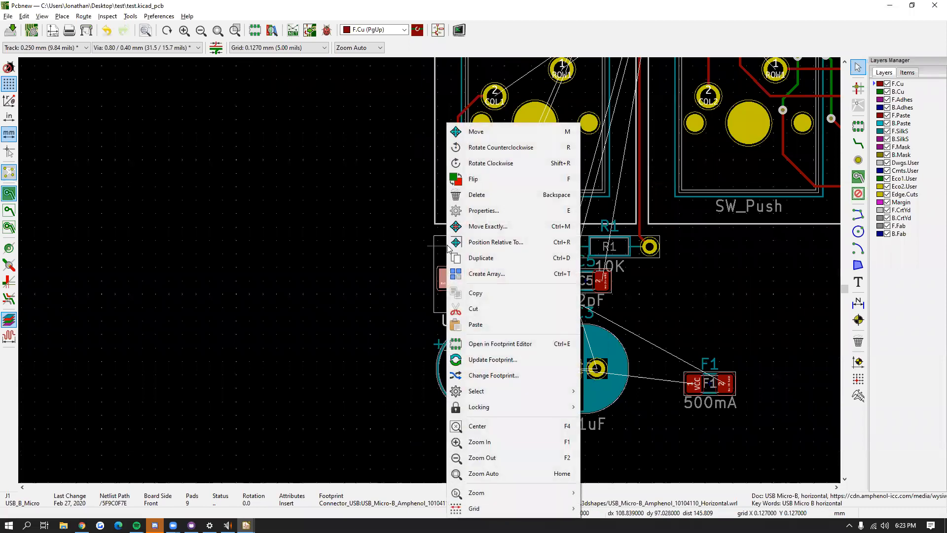
pyautogui.click(490, 181)
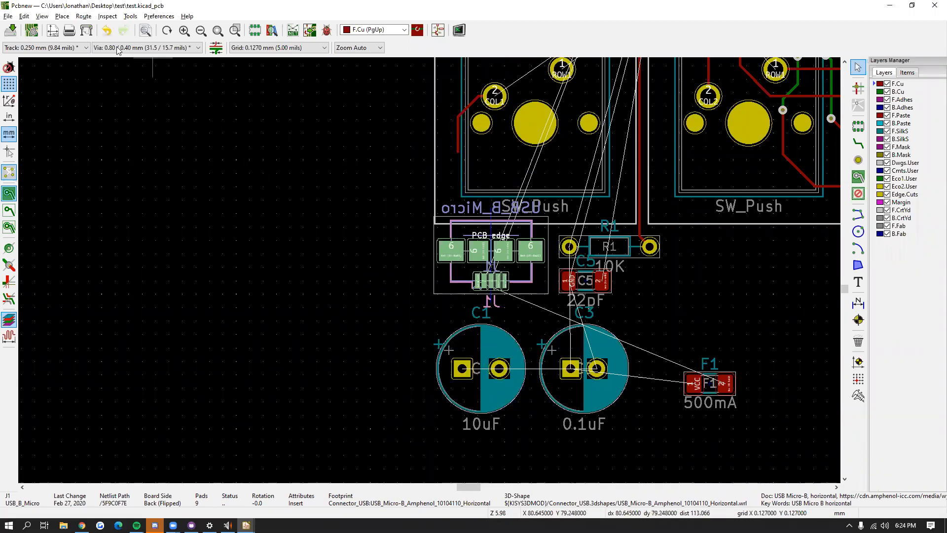
# Step: Examine J1 on the back of the board in the 3D viewer
pyautogui.click(42, 16)
pyautogui.click(74, 77)
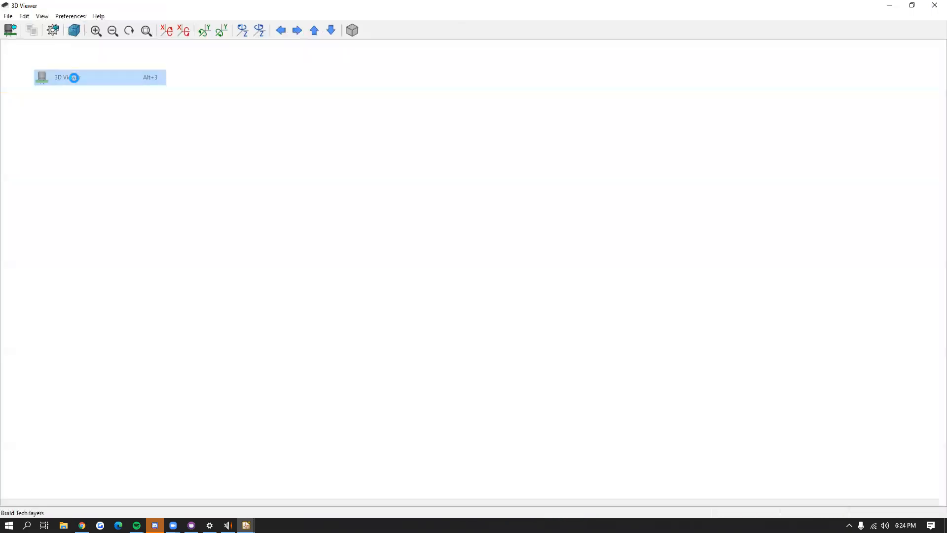
pyautogui.moveTo(394, 305); pyautogui.dragTo(567, 315)
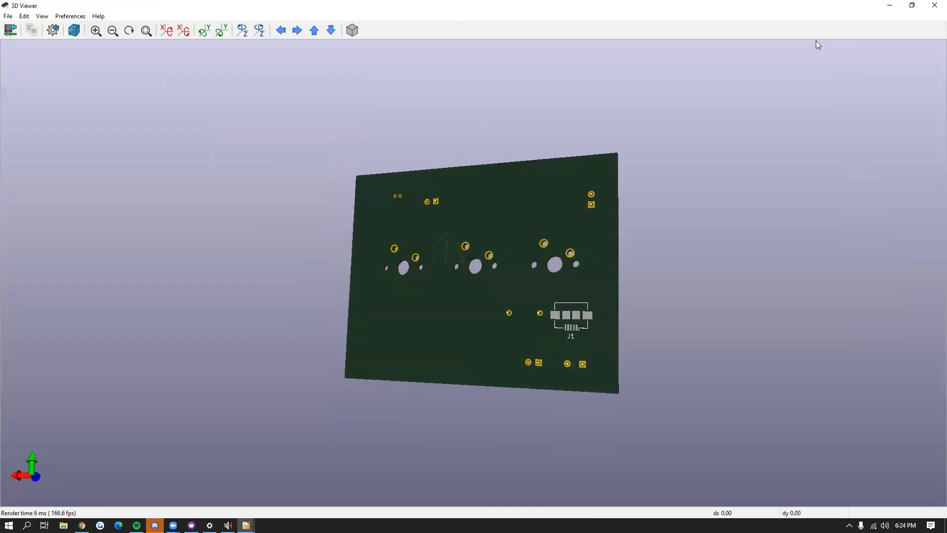
pyautogui.click(934, 6)
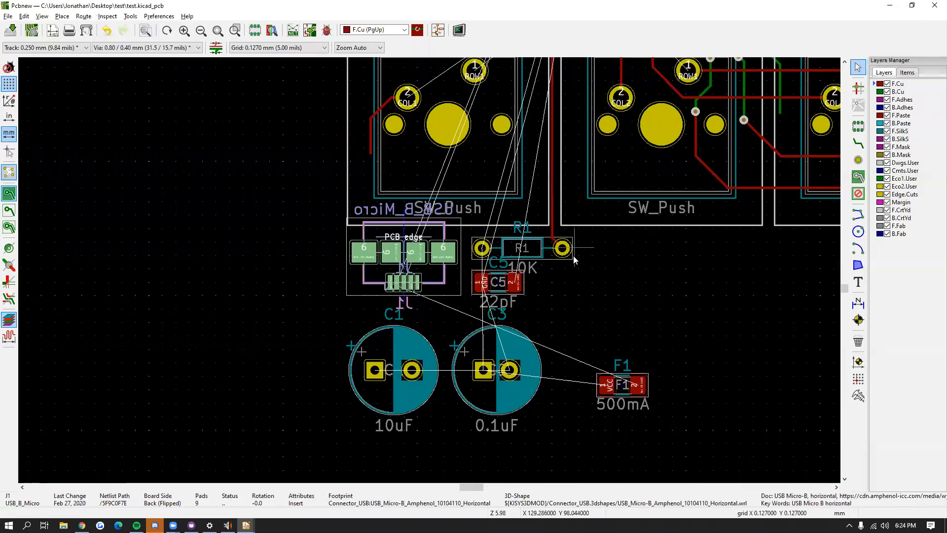
# Step: Move capacitor C5 and fuse F1 side by side into the lower part of the SW1 footprint
pyautogui.click(516, 294)
pyautogui.click(498, 295)
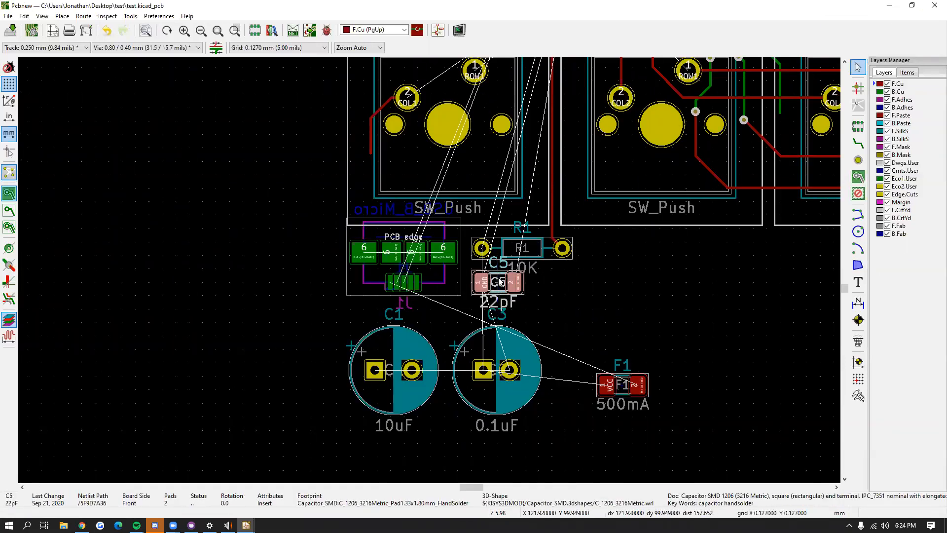
pyautogui.moveTo(499, 281); pyautogui.dragTo(485, 163)
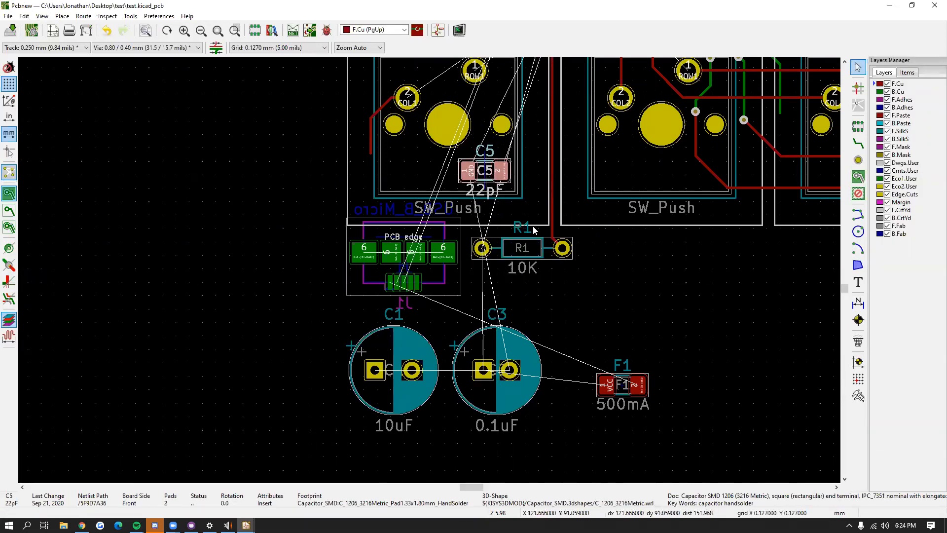
pyautogui.click(627, 377)
pyautogui.click(651, 401)
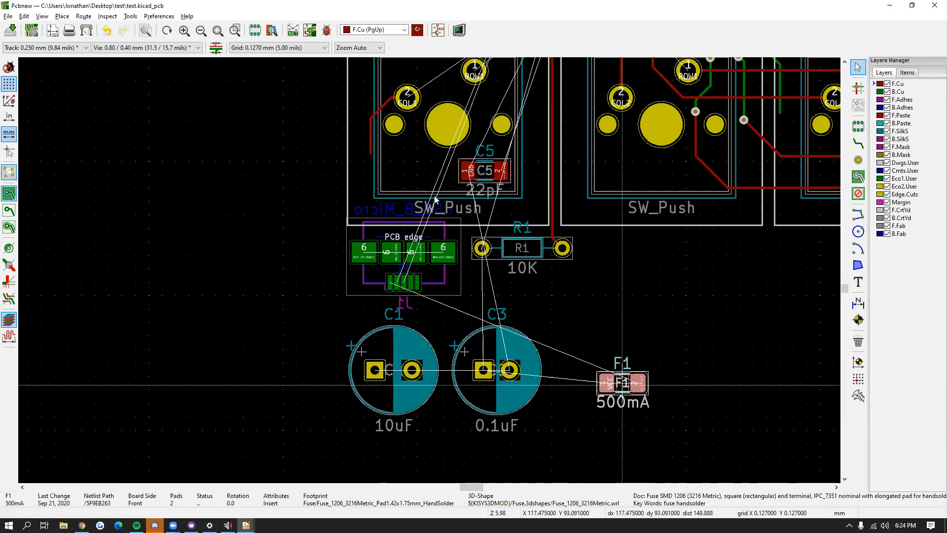
pyautogui.press('m')
pyautogui.moveTo(480, 159); pyautogui.dragTo(458, 238, button='middle')
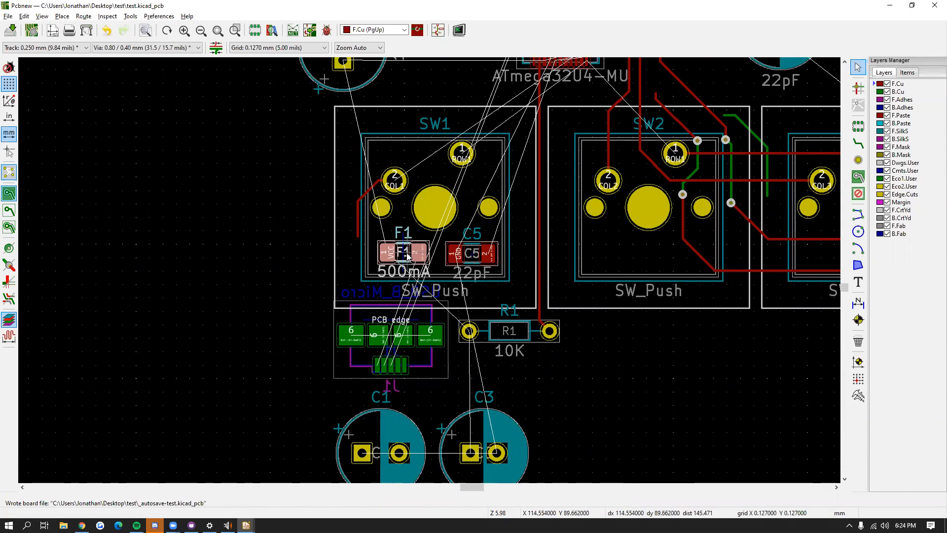
# Step: Examine how F1 and C5 sit inside the SW1 outline in the 3D viewer
pyautogui.click(77, 76)
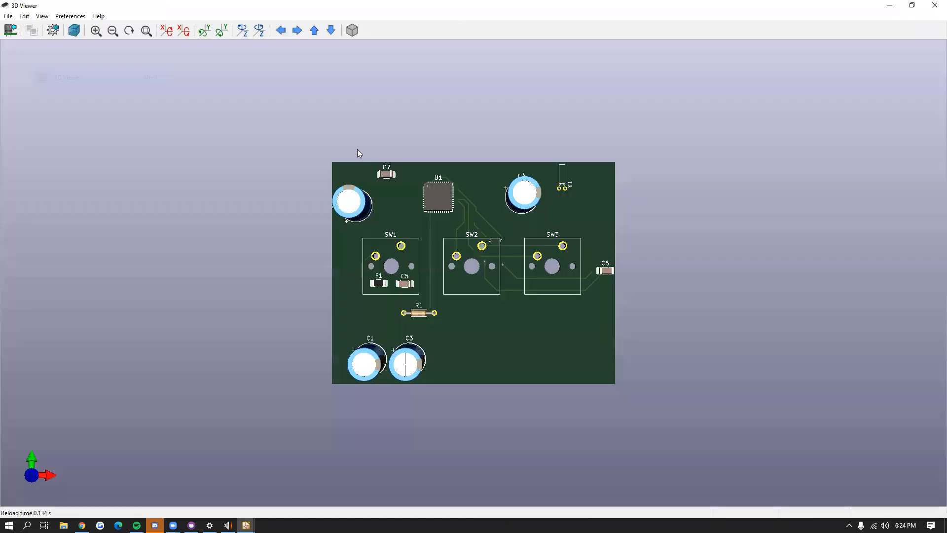
pyautogui.scroll(5, 414, 257)
pyautogui.moveTo(519, 190); pyautogui.dragTo(569, 151)
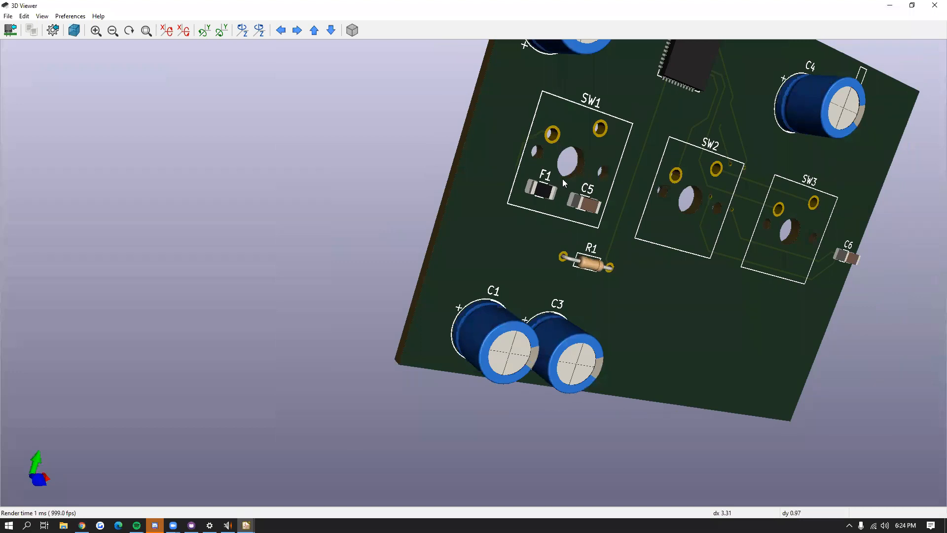
pyautogui.scroll(-2, 817, 40)
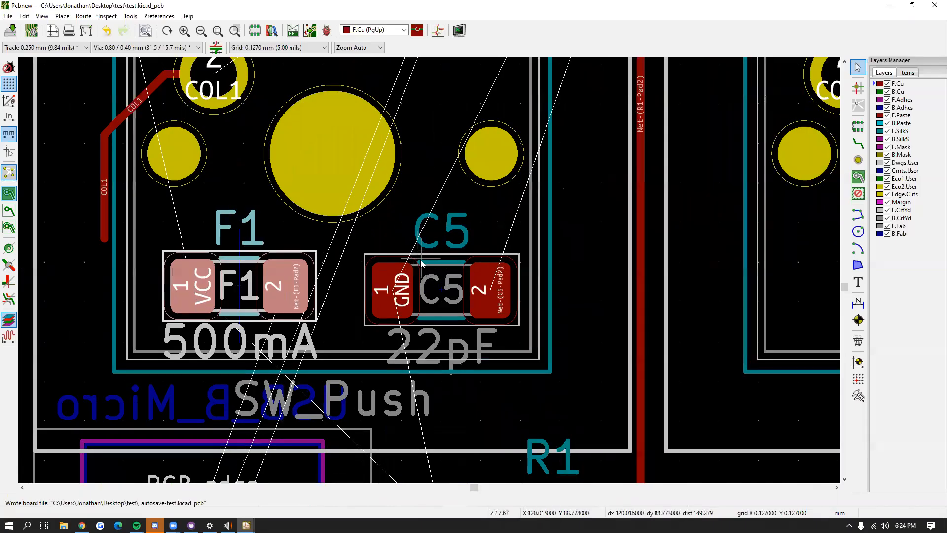
# Step: Flip capacitor C5 and fuse F1 inside SW1 to the back side of the board
pyautogui.click(411, 262)
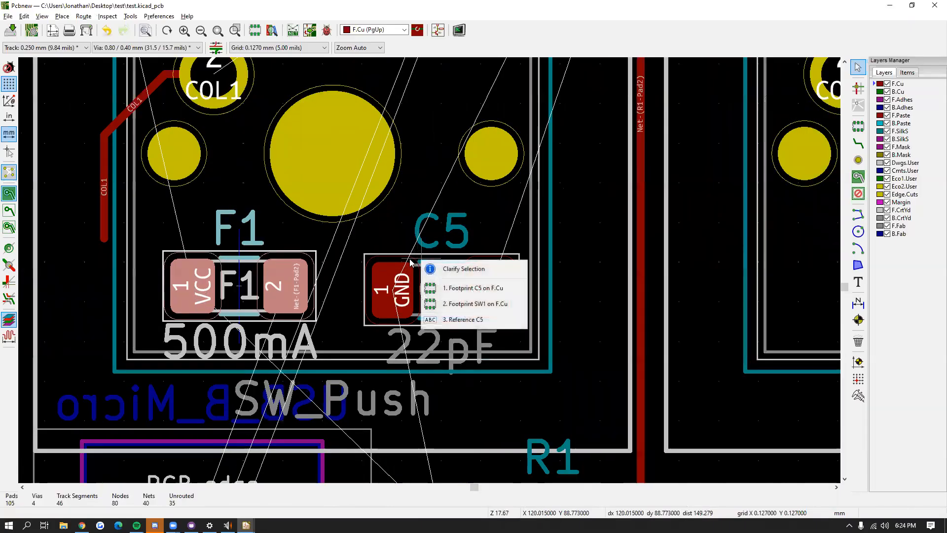
pyautogui.click(407, 265)
pyautogui.click(388, 259)
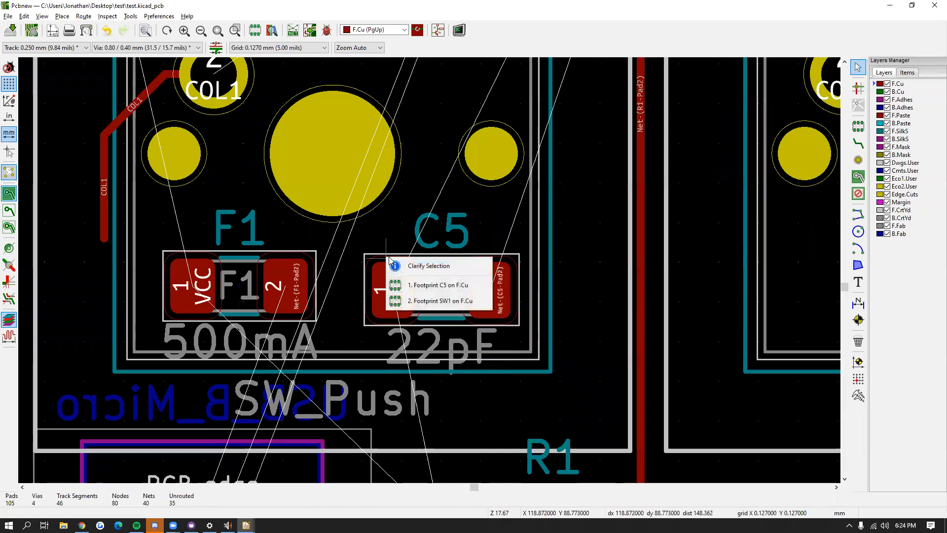
pyautogui.click(447, 289)
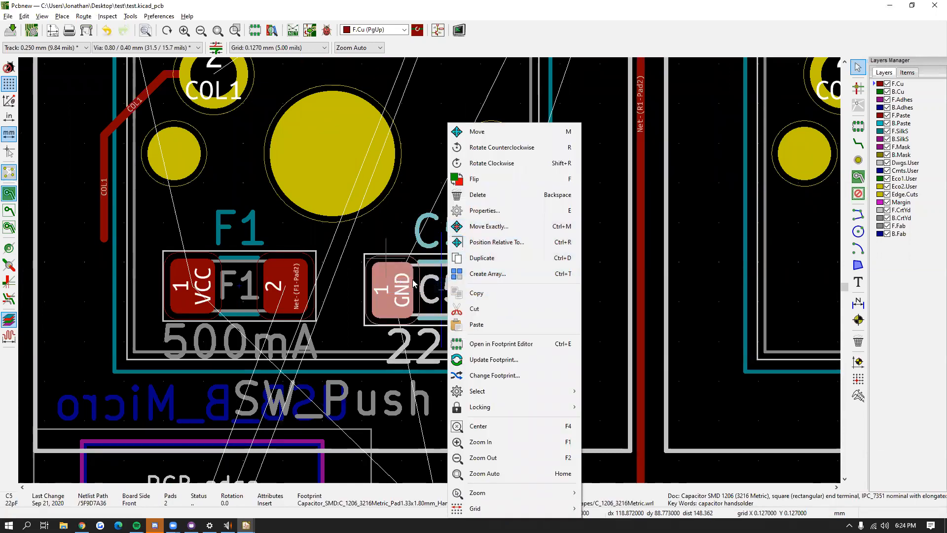
pyautogui.click(474, 179)
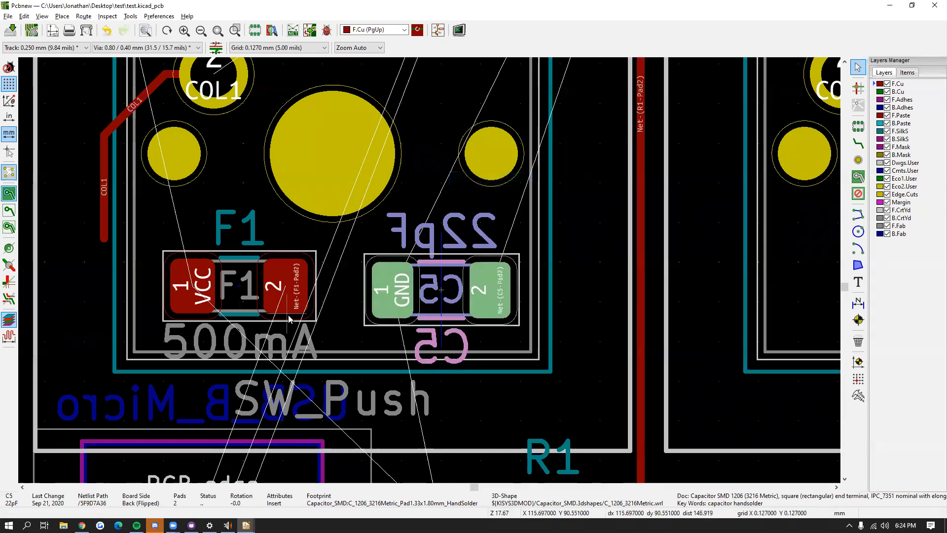
pyautogui.click(312, 325)
pyautogui.press('f')
# Step: Check the placement of the flipped C5 and F1 by rotating the board in the 3D viewer
pyautogui.click(42, 16)
pyautogui.click(91, 76)
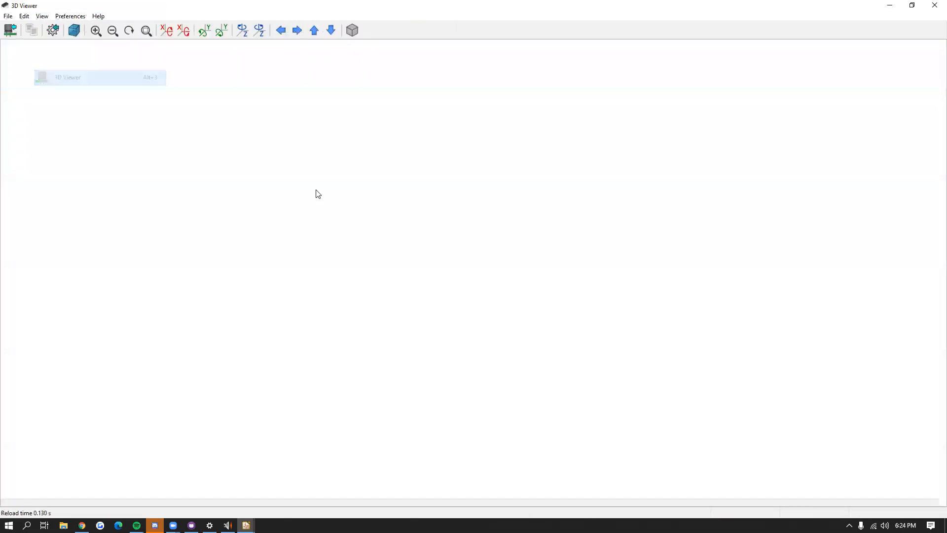
pyautogui.moveTo(334, 242); pyautogui.dragTo(420, 252)
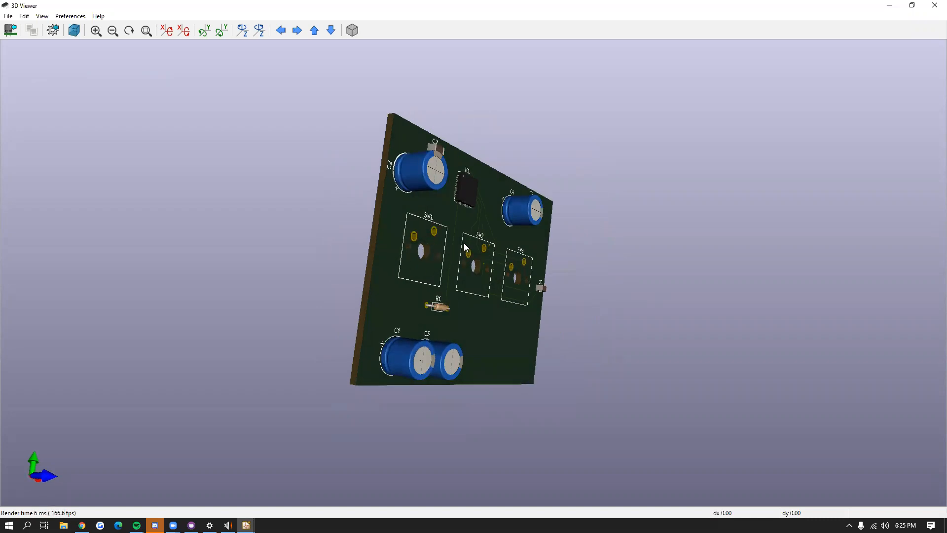
# Step: Move USB connector J1 into the lower part of the SW2 footprint, rotated by 180 degrees
pyautogui.click(933, 7)
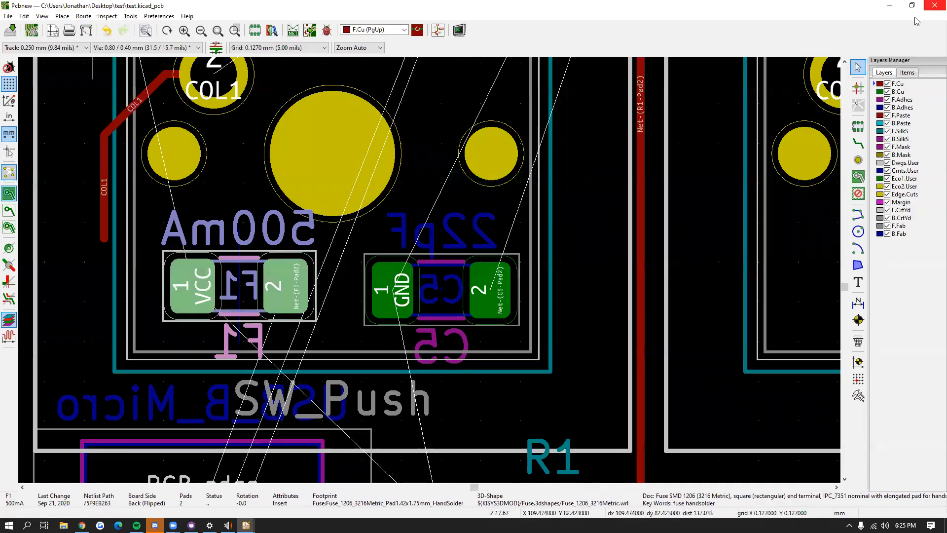
pyautogui.scroll(-4, 350, 242)
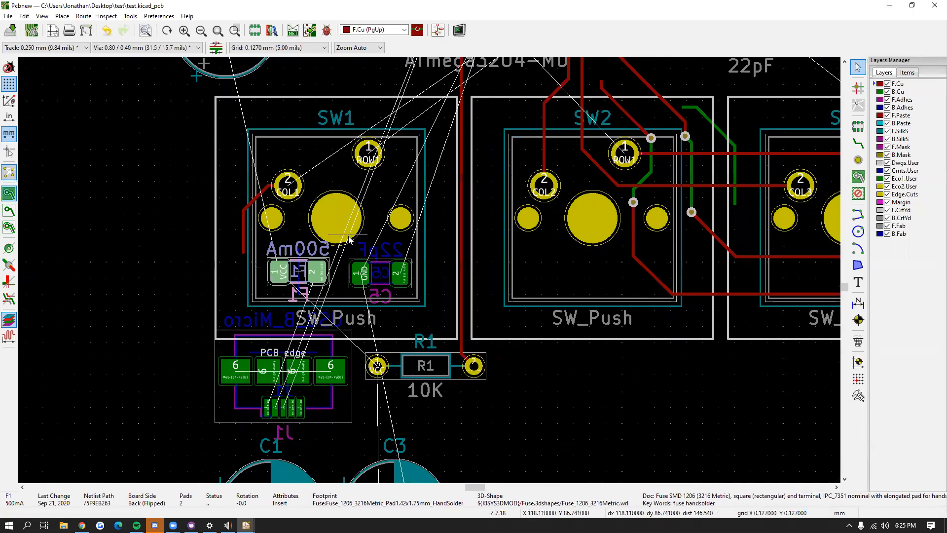
pyautogui.moveTo(353, 261); pyautogui.dragTo(231, 205, button='middle')
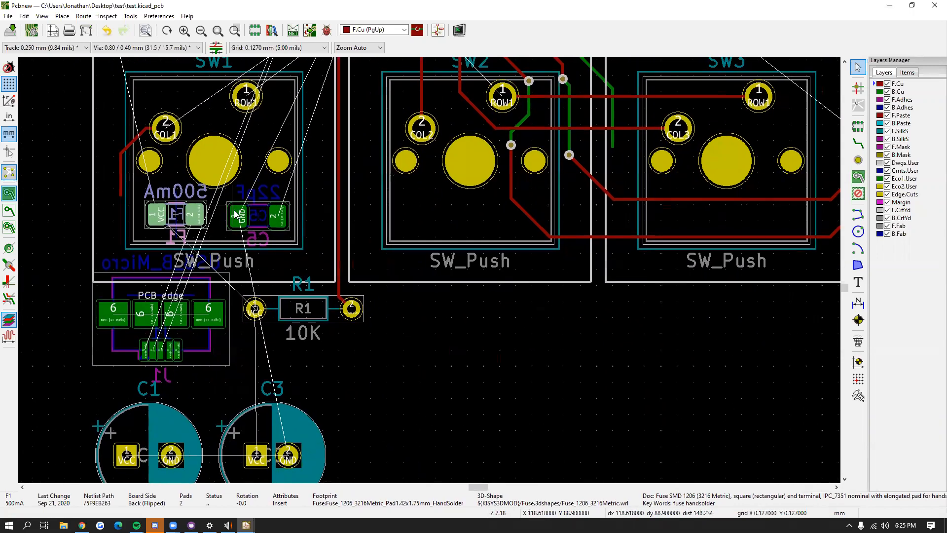
pyautogui.click(217, 289)
pyautogui.press('m')
pyautogui.moveTo(545, 244); pyautogui.dragTo(795, 214, button='middle')
pyautogui.moveTo(325, 205); pyautogui.dragTo(409, 317, button='middle')
pyautogui.press('r')
pyautogui.moveTo(523, 274); pyautogui.dragTo(424, 197, button='middle')
pyautogui.press('r')
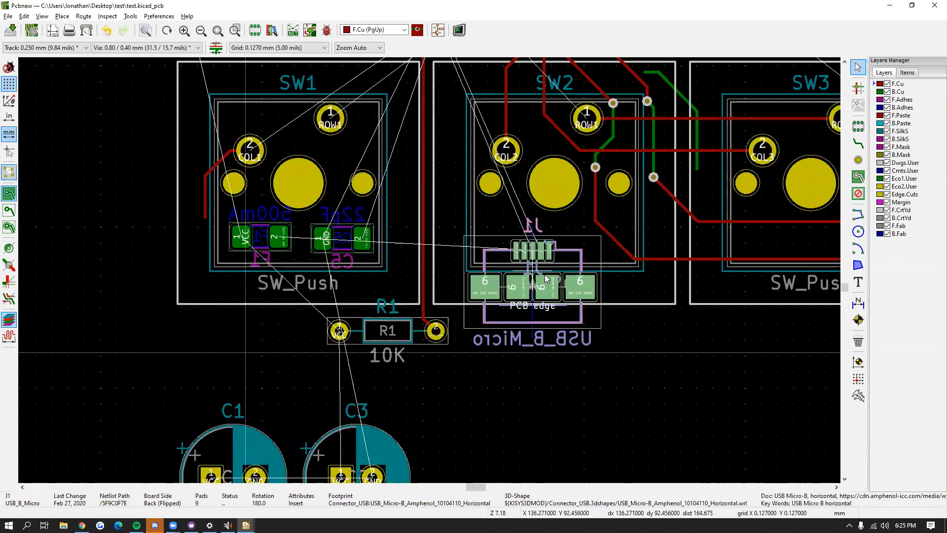
pyautogui.click(547, 253)
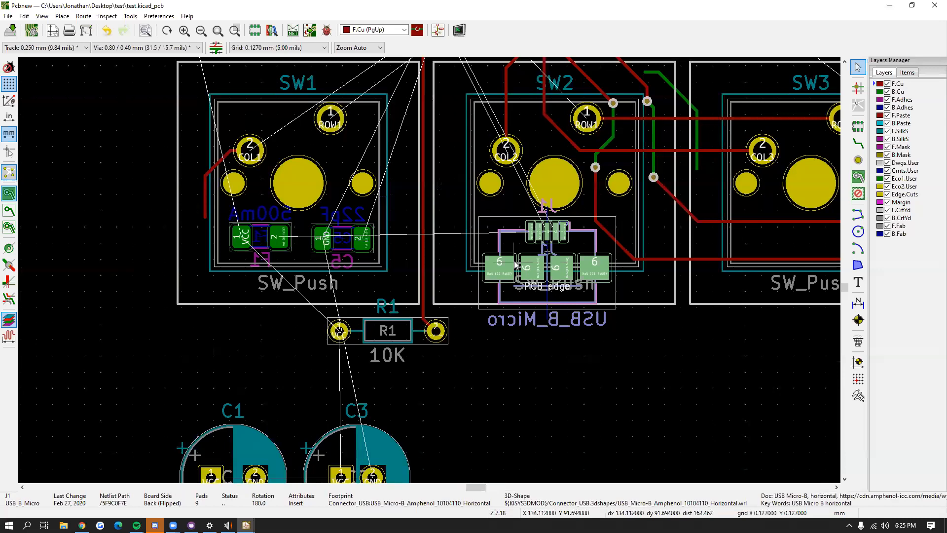
# Step: On the Edge.Cuts layer, start a board outline of graphic lines beside C6 and zigzag it up to beside crystal Y1
pyautogui.moveTo(519, 227); pyautogui.dragTo(538, 299, button='middle')
pyautogui.moveTo(423, 216); pyautogui.dragTo(497, 314, button='middle')
pyautogui.moveTo(357, 232); pyautogui.dragTo(336, 297, button='middle')
pyautogui.moveTo(451, 269); pyautogui.dragTo(323, 238, button='middle')
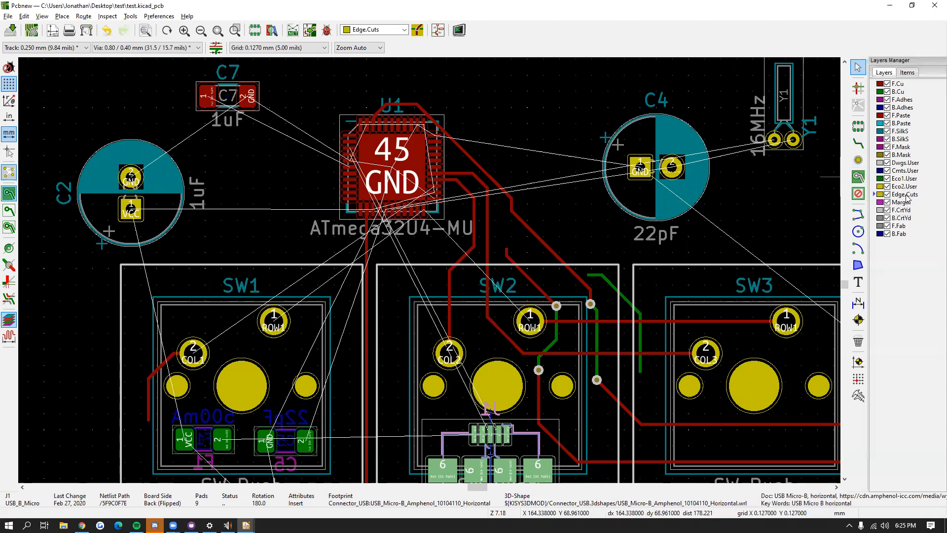
pyautogui.click(857, 215)
pyautogui.moveTo(804, 224); pyautogui.dragTo(539, 158, button='middle')
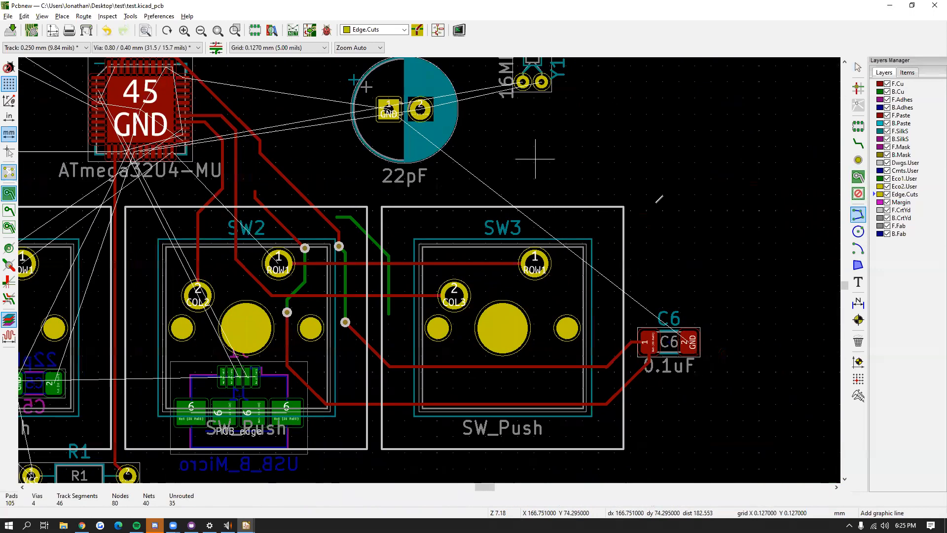
pyautogui.click(638, 310)
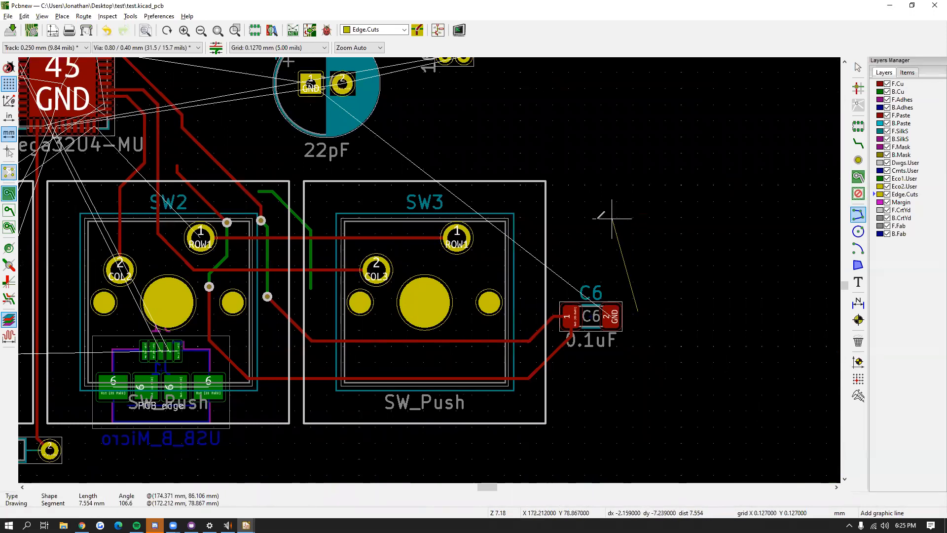
pyautogui.click(576, 241)
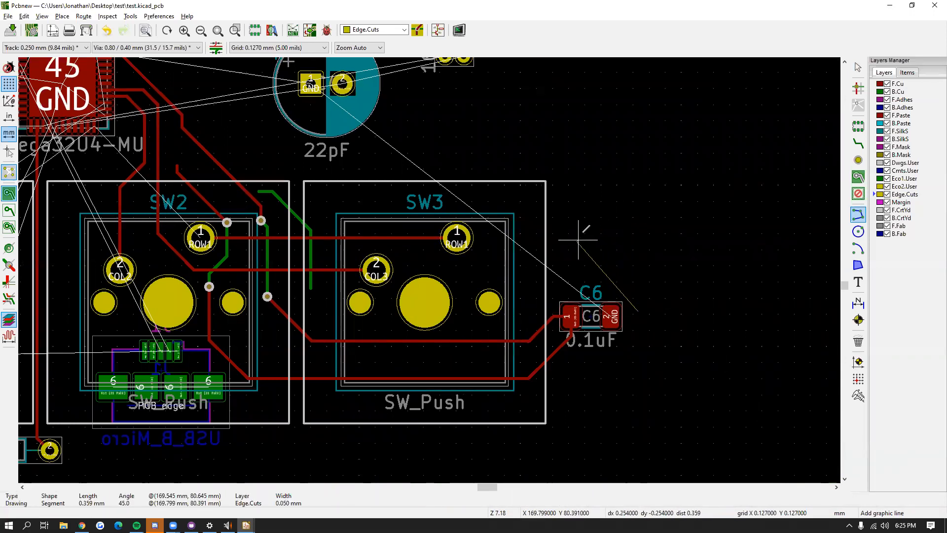
pyautogui.moveTo(573, 153); pyautogui.dragTo(600, 205, button='middle')
pyautogui.click(611, 211)
pyautogui.click(528, 243)
pyautogui.click(552, 143)
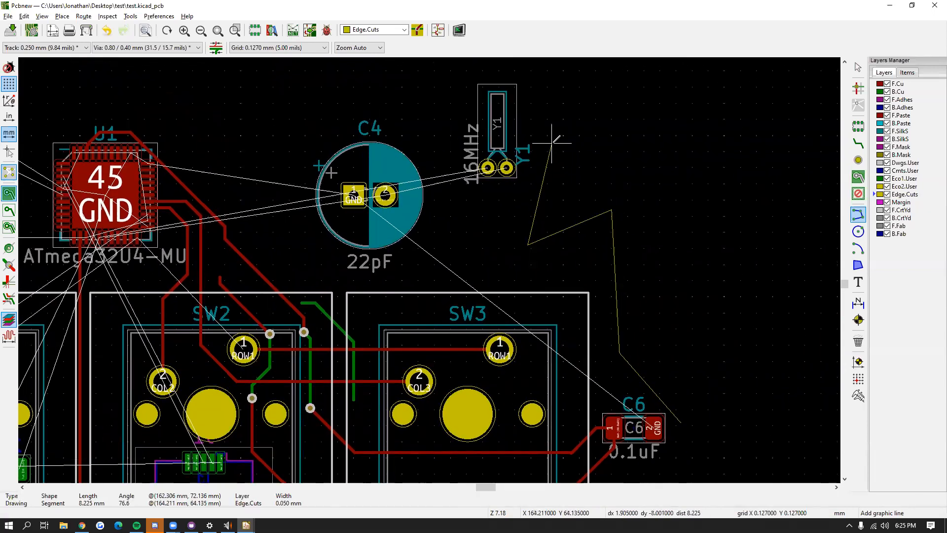
# Step: Continue the outline with a top edge about 58 mm long above U1 and an angled side running down past C2
pyautogui.moveTo(692, 208); pyautogui.dragTo(726, 222, button='middle')
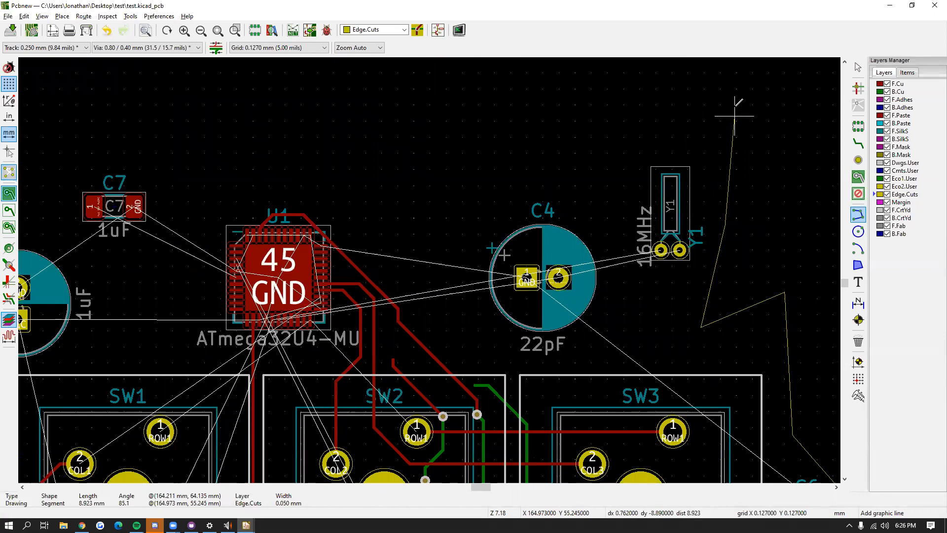
pyautogui.scroll(-1, 730, 111)
pyautogui.click(430, 276)
pyautogui.moveTo(287, 271); pyautogui.dragTo(631, 276, button='middle')
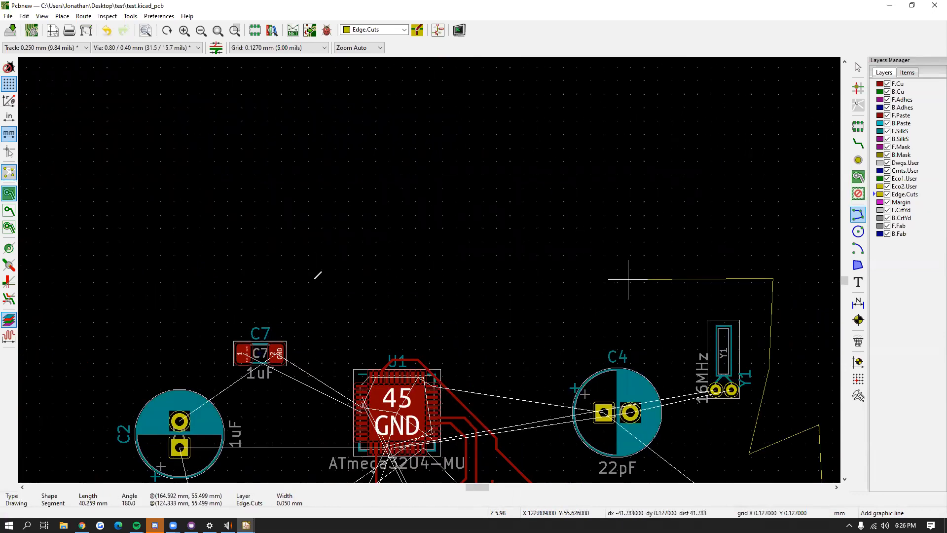
pyautogui.click(157, 282)
pyautogui.moveTo(165, 291); pyautogui.dragTo(264, 144, button='middle')
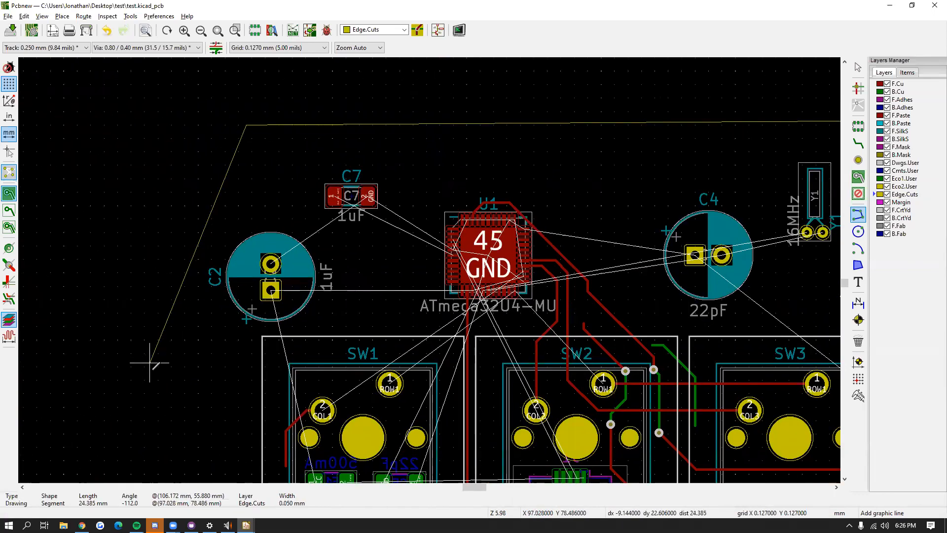
pyautogui.click(155, 387)
pyautogui.moveTo(156, 387); pyautogui.dragTo(169, 179, button='middle')
pyautogui.scroll(-2, 169, 179)
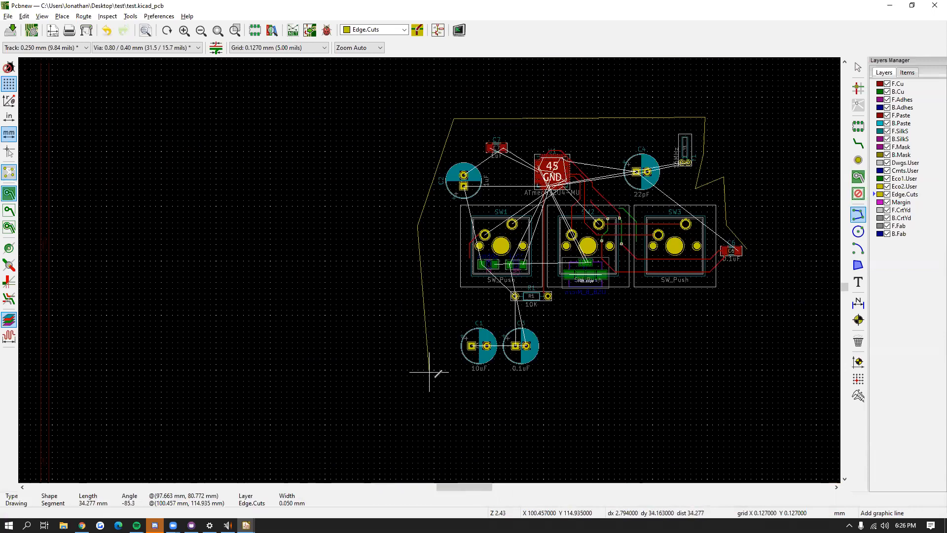
# Step: Run the outline below C1 and C3, then up past SW3, and close it at its starting point beside C6
pyautogui.click(709, 363)
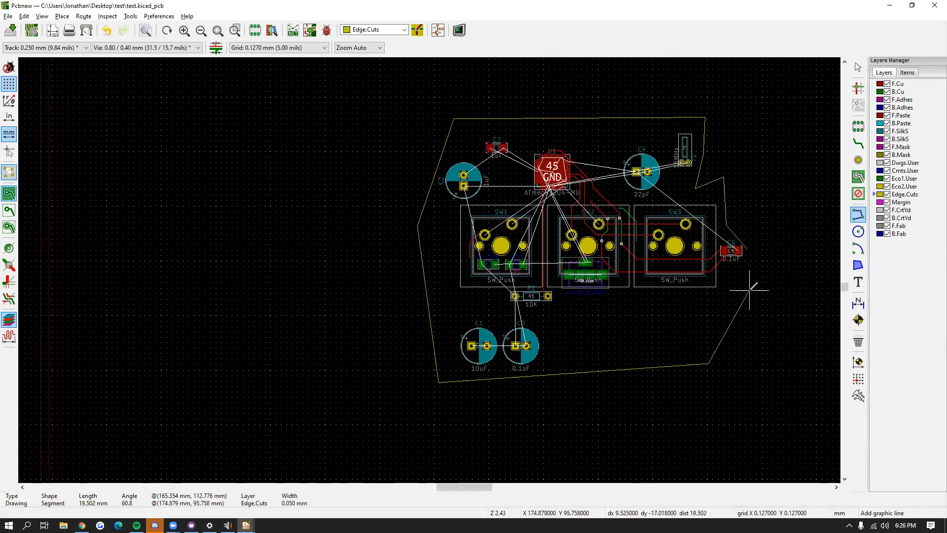
pyautogui.click(750, 270)
pyautogui.scroll(2, 745, 251)
pyautogui.scroll(2, 429, 269)
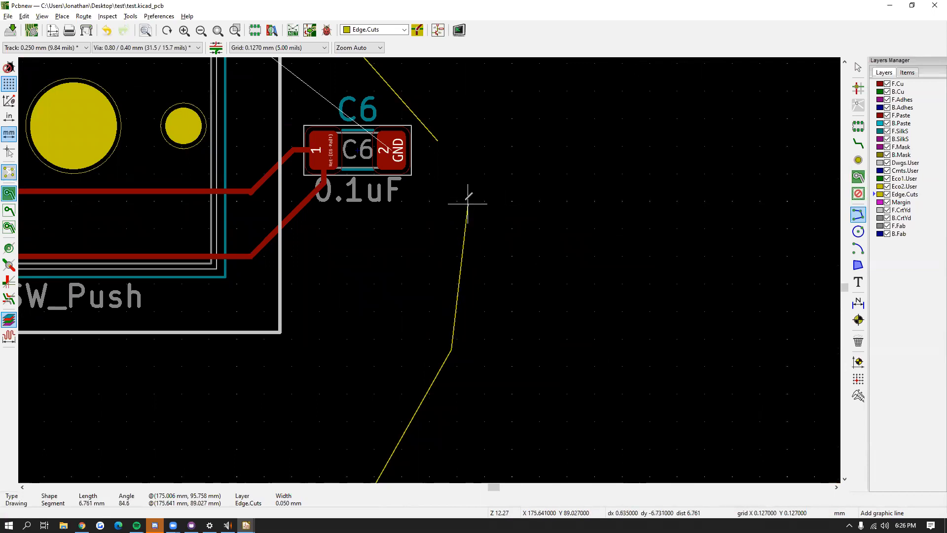
pyautogui.scroll(6, 438, 145)
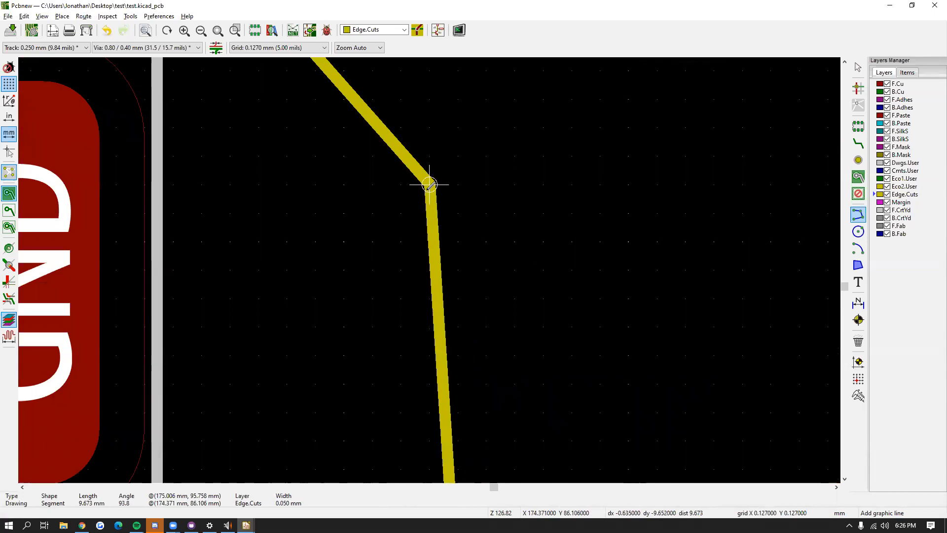
pyautogui.scroll(3, 429, 184)
pyautogui.scroll(-3, 429, 270)
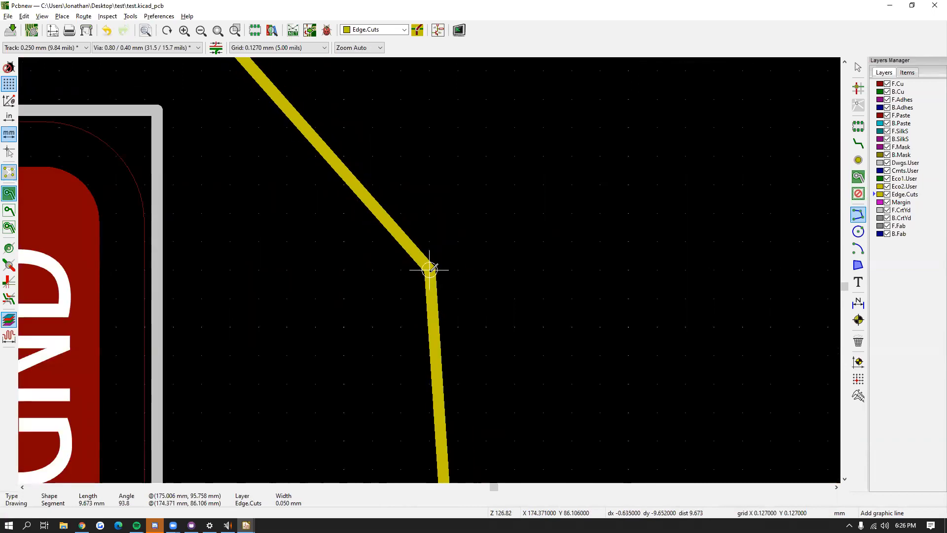
pyautogui.click(429, 269)
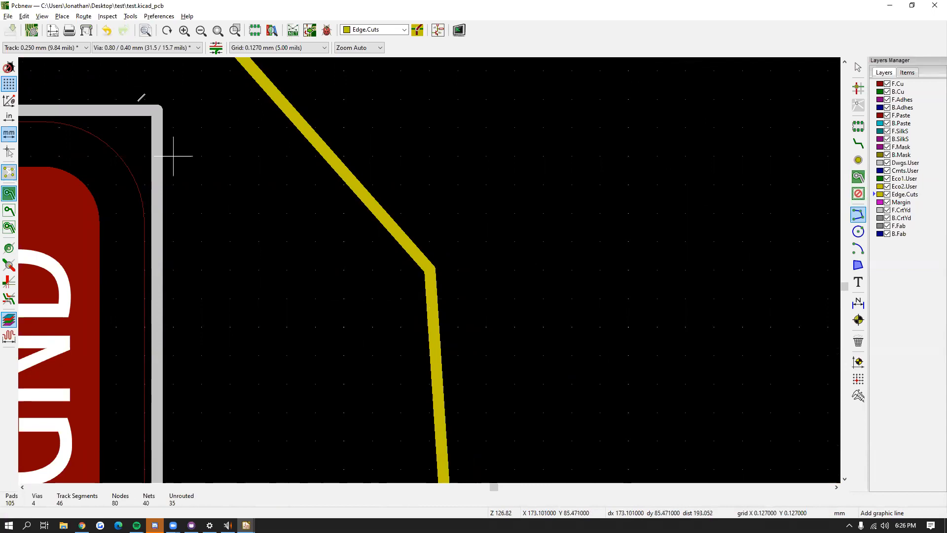
# Step: Examine the new board shape by rotating it in the 3D viewer
pyautogui.click(42, 16)
pyautogui.click(69, 77)
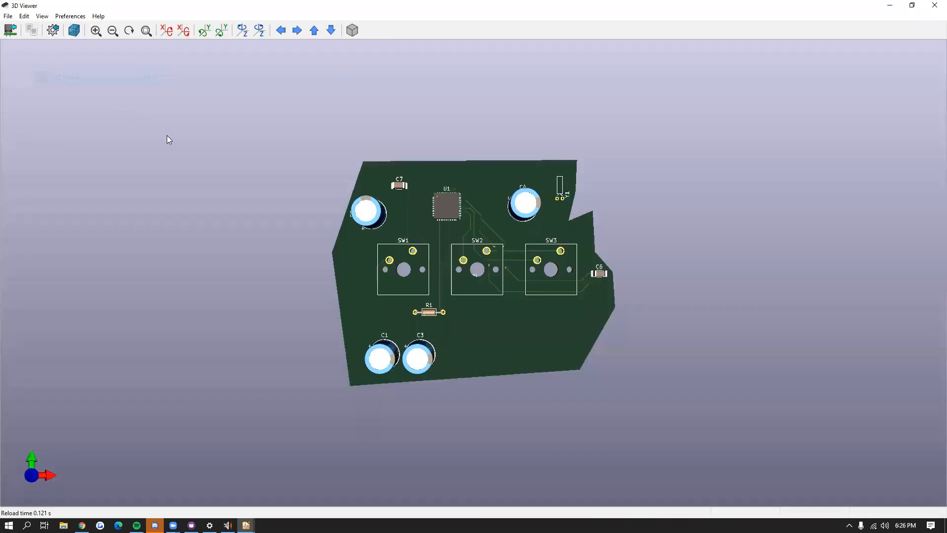
pyautogui.moveTo(413, 246); pyautogui.dragTo(787, 119)
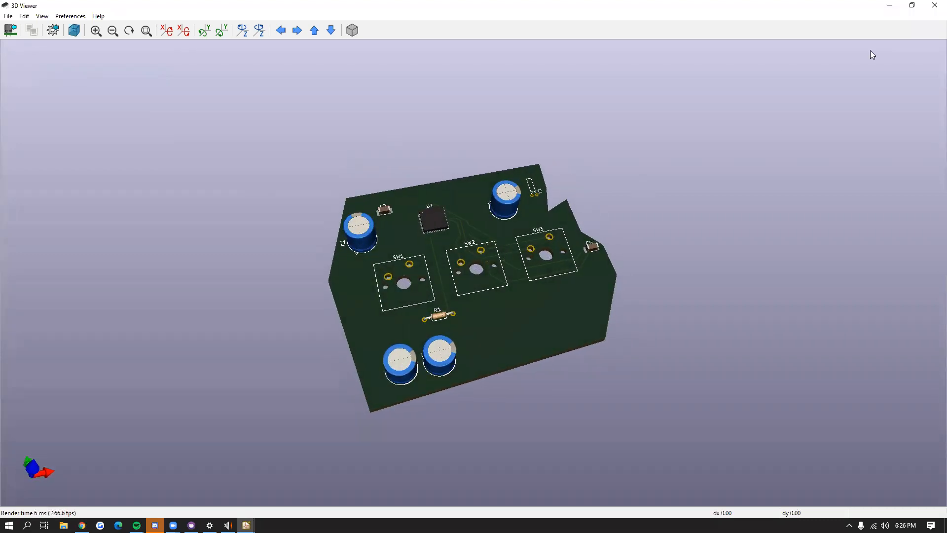
pyautogui.click(933, 5)
pyautogui.scroll(-3, 601, 235)
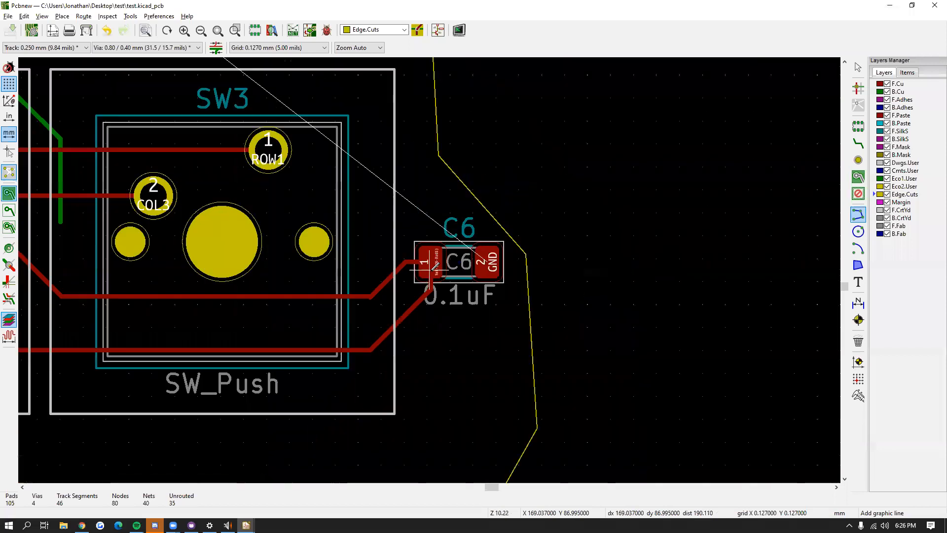
pyautogui.scroll(-4, 603, 237)
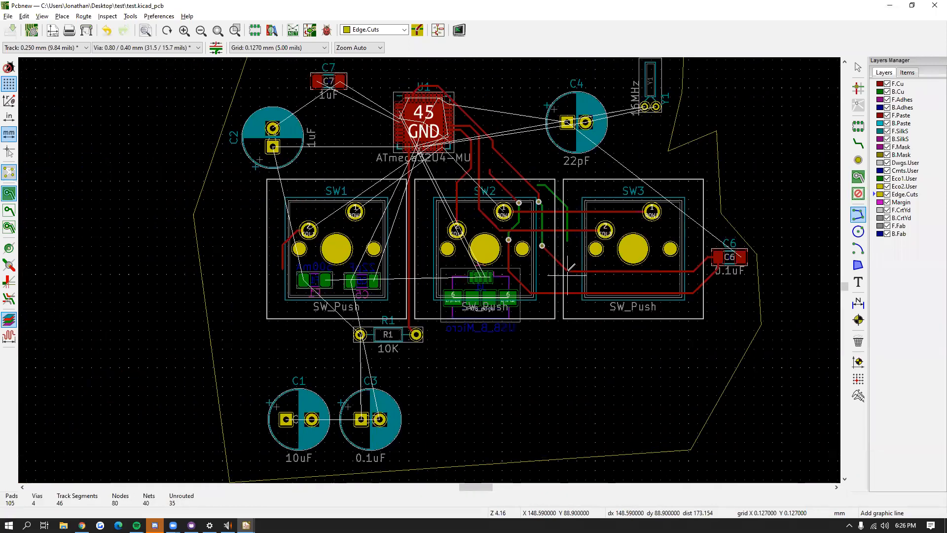
pyautogui.moveTo(490, 237); pyautogui.dragTo(648, 322, button='middle')
pyautogui.moveTo(572, 304); pyautogui.dragTo(495, 284, button='middle')
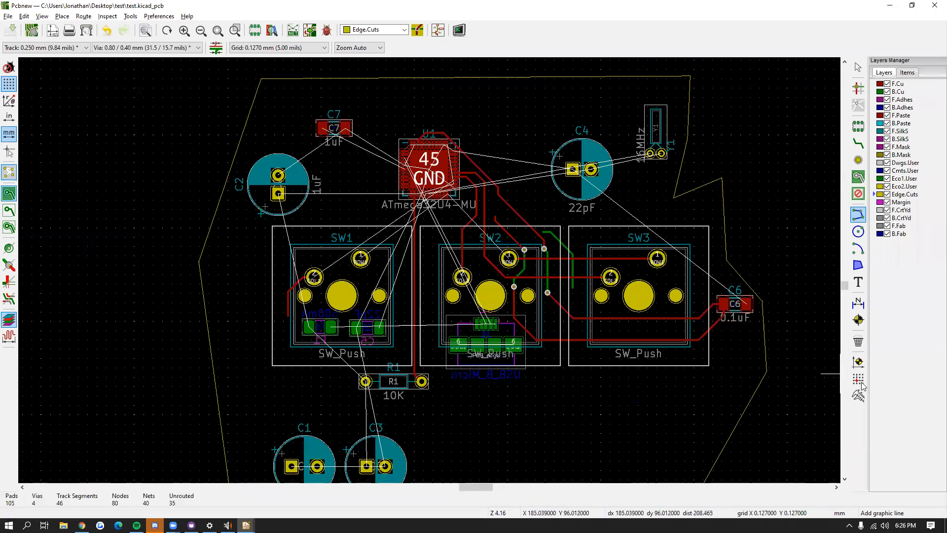
pyautogui.click(858, 303)
pyautogui.moveTo(730, 356); pyautogui.dragTo(659, 285, button='middle')
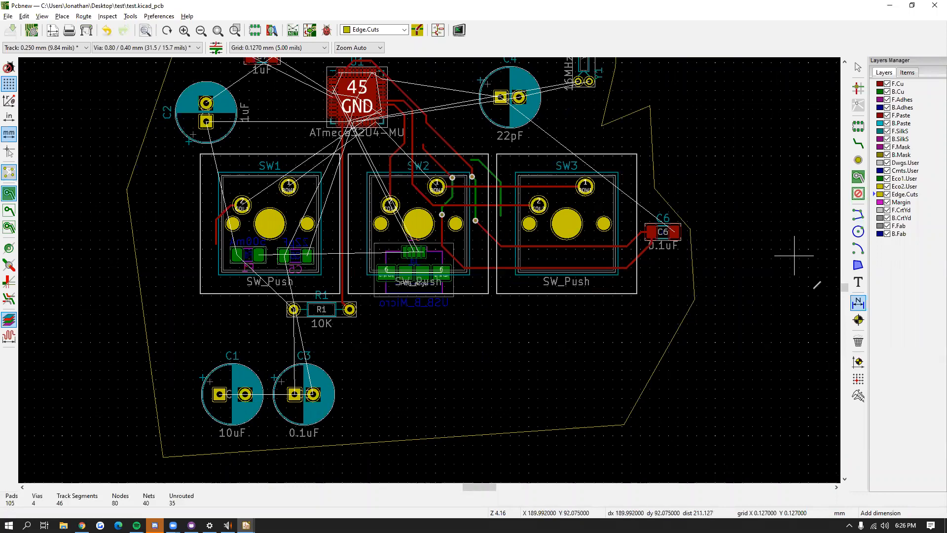
pyautogui.press('Escape')
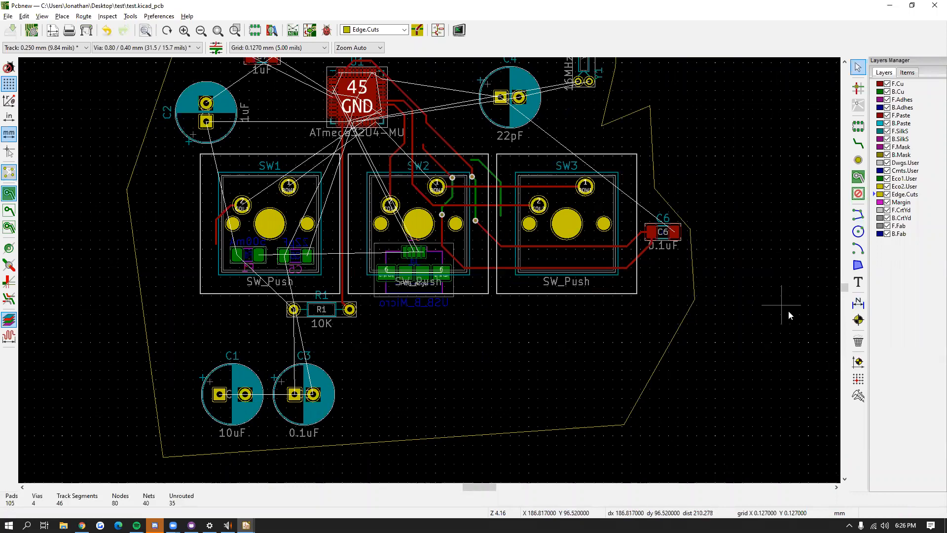
# Step: Measure the board's width from the outline corner beside C6 to the opposite corner beyond SW1
pyautogui.click(858, 395)
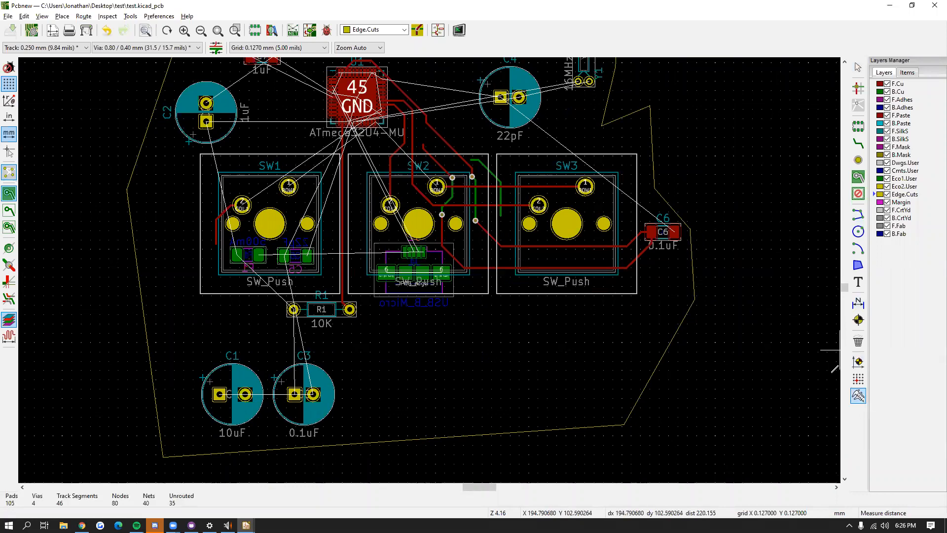
pyautogui.click(690, 228)
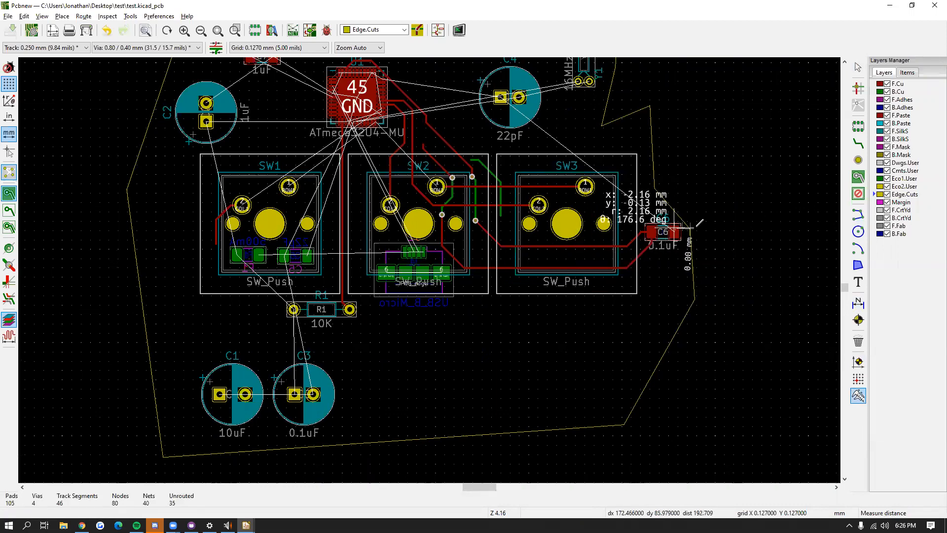
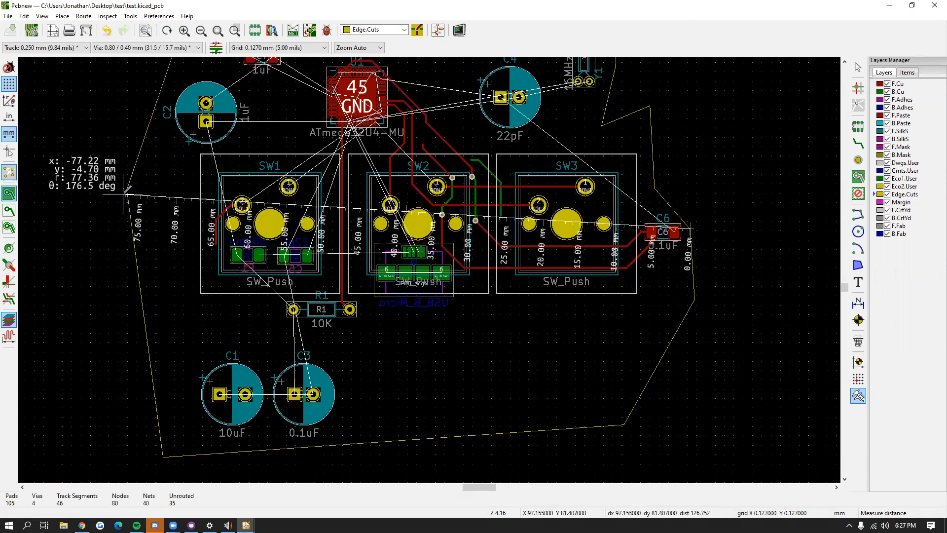
pyautogui.press('Escape')
pyautogui.moveTo(447, 237); pyautogui.dragTo(474, 337, button='middle')
# Step: Switch to the KiCAD workshop slides in Google Slides, review the Manufacturing options and Edge Cuts and Ground Plane slides, and return to Pcbnew
pyautogui.hotkey('alt', 'Tab')
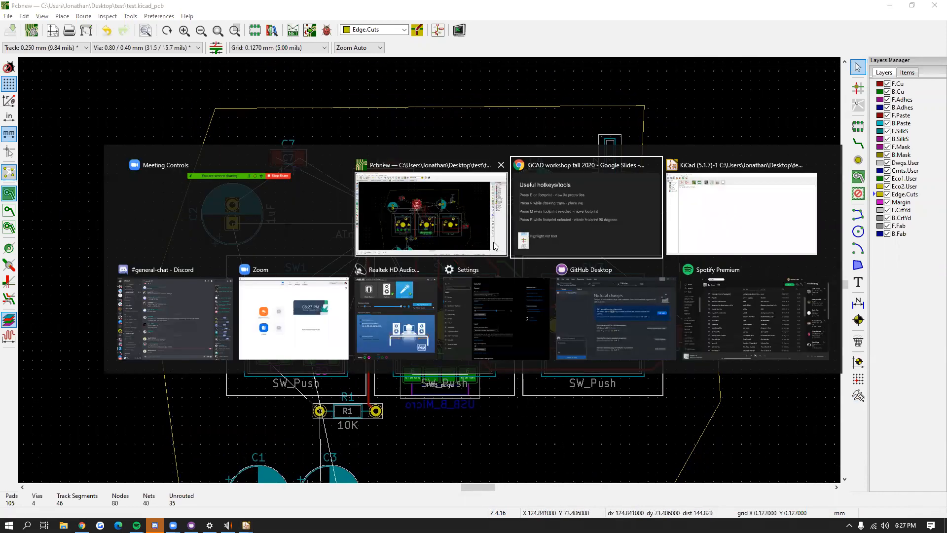
pyautogui.press('Right')
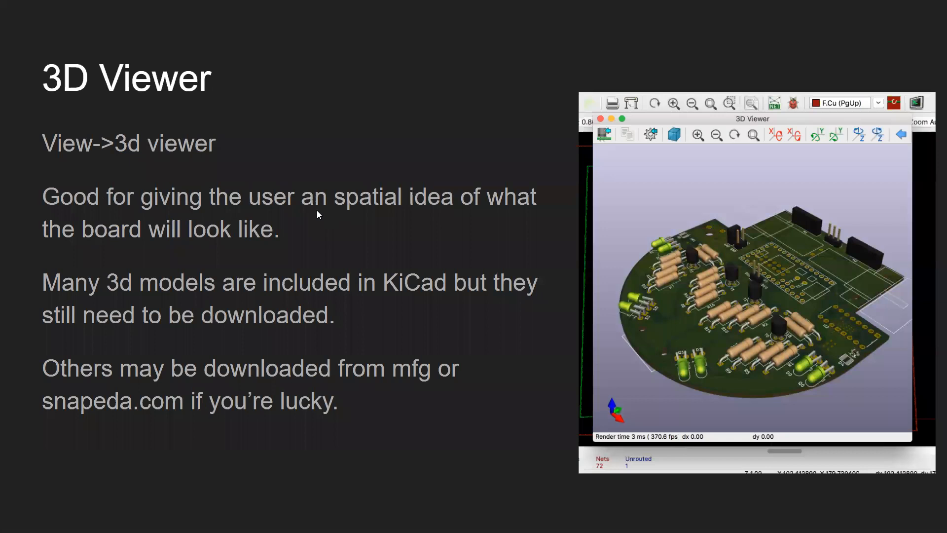
pyautogui.press('Right')
pyautogui.press('Right')
pyautogui.press('Right')
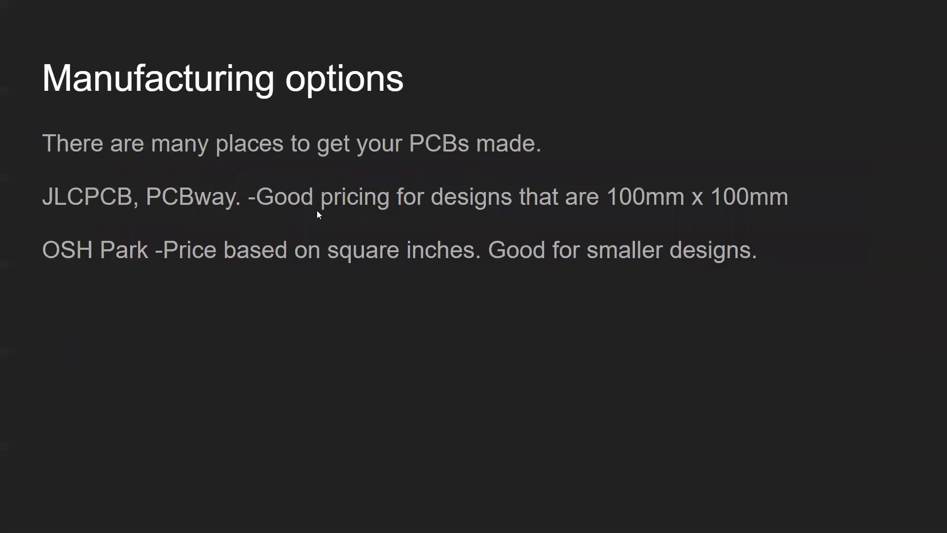
pyautogui.press('Left')
pyautogui.press('Left')
pyautogui.press('Escape')
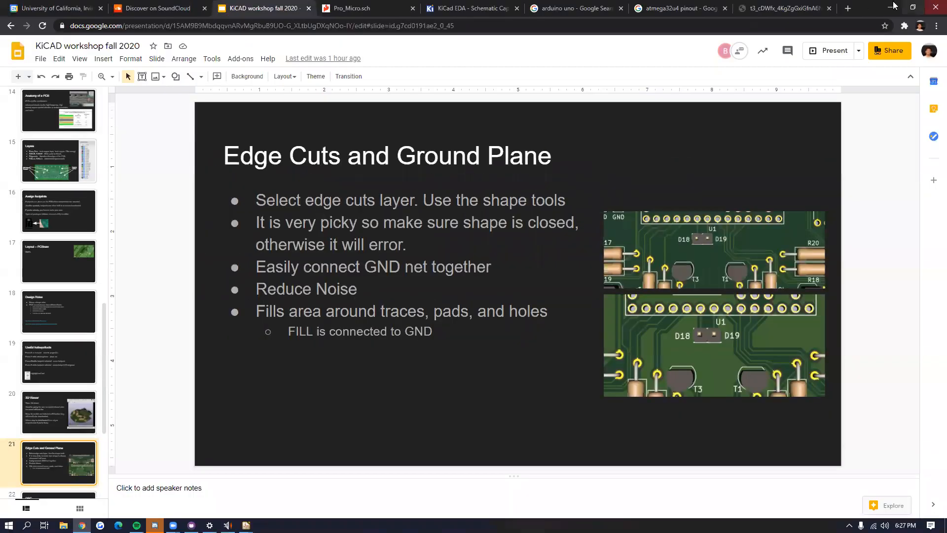
pyautogui.click(888, 6)
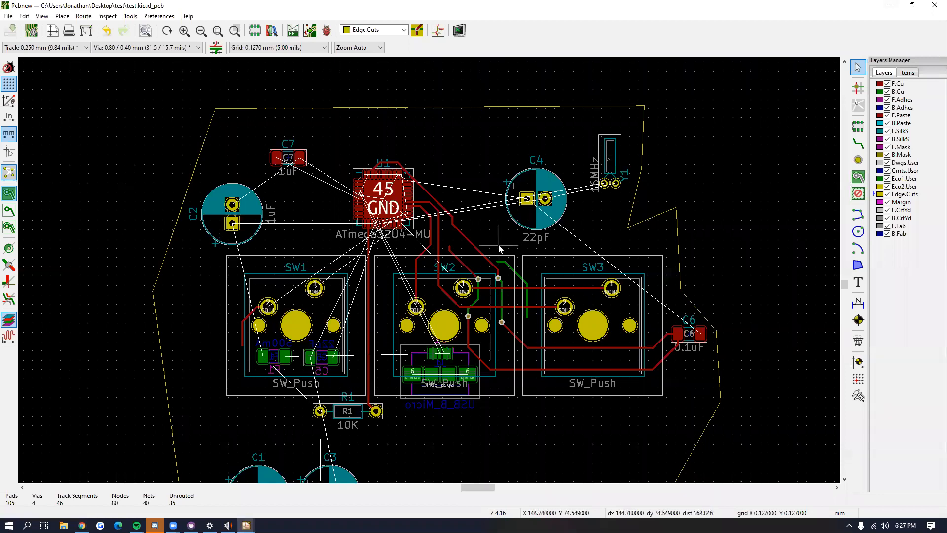
pyautogui.scroll(-3, 567, 268)
pyautogui.hscroll(-3, 567, 268)
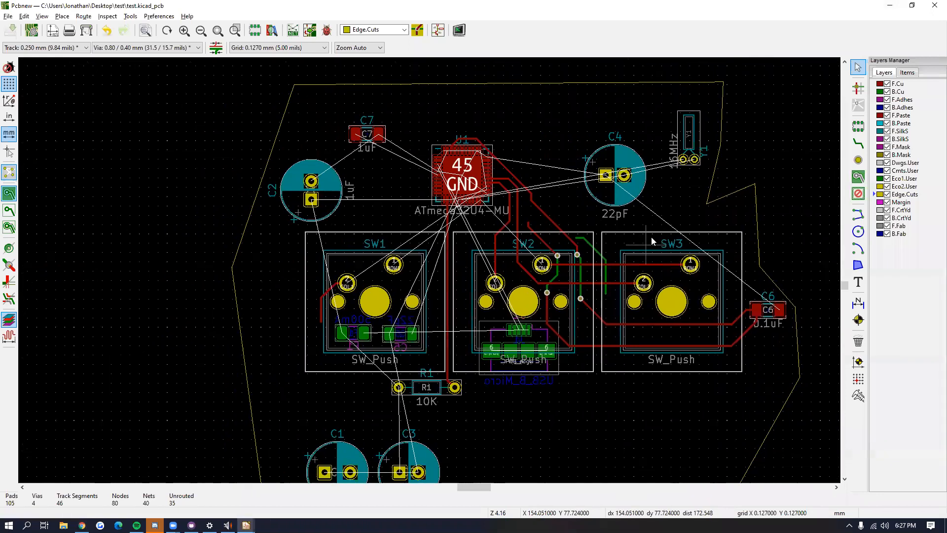
# Step: Route a front copper track from C6's GND pad to C4's GND pad
pyautogui.scroll(-2, 493, 237)
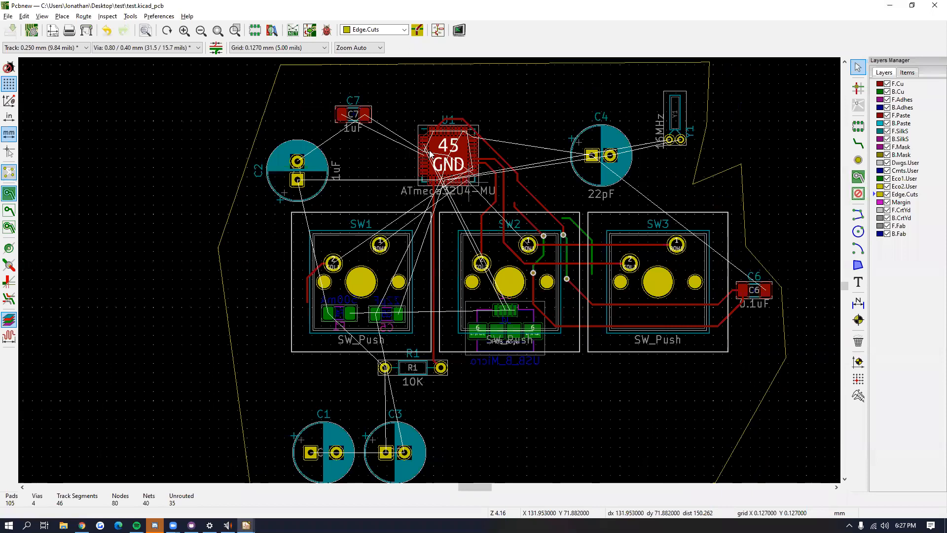
pyautogui.hscroll(2, 513, 290)
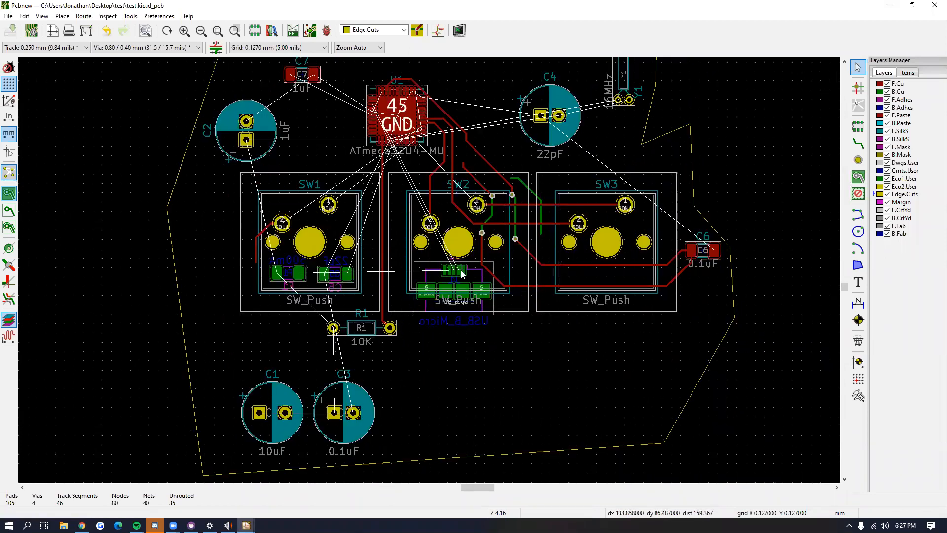
pyautogui.scroll(4, 626, 320)
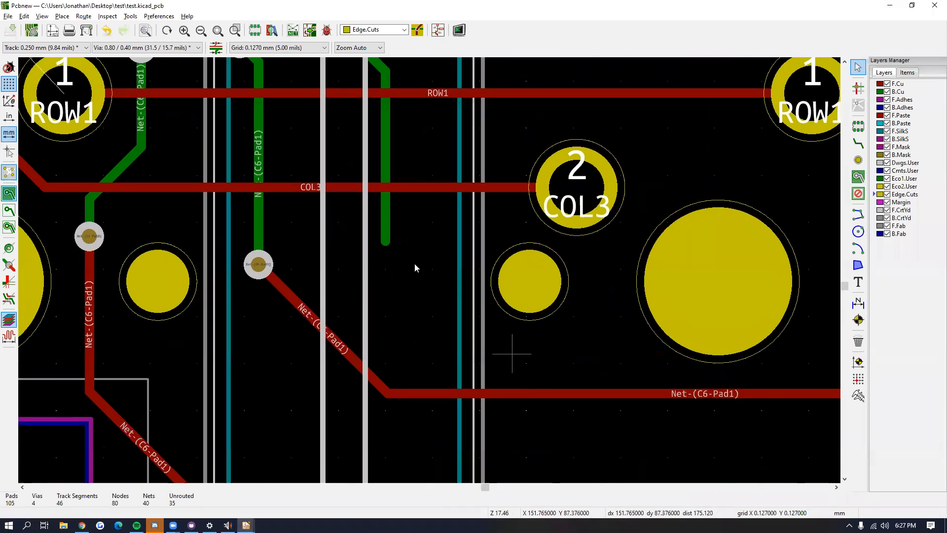
pyautogui.scroll(-4, 414, 266)
pyautogui.click(858, 143)
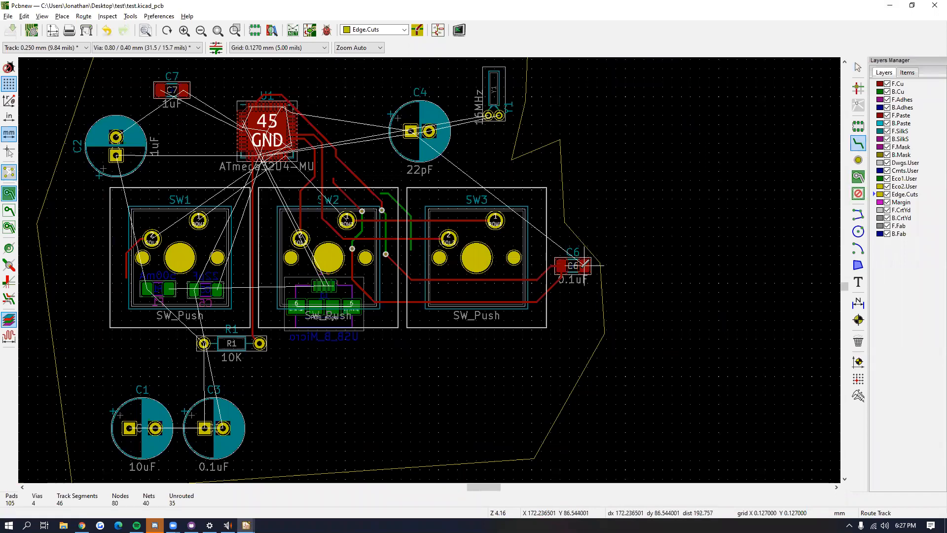
pyautogui.click(583, 265)
pyautogui.click(410, 131)
pyautogui.scroll(3, 302, 133)
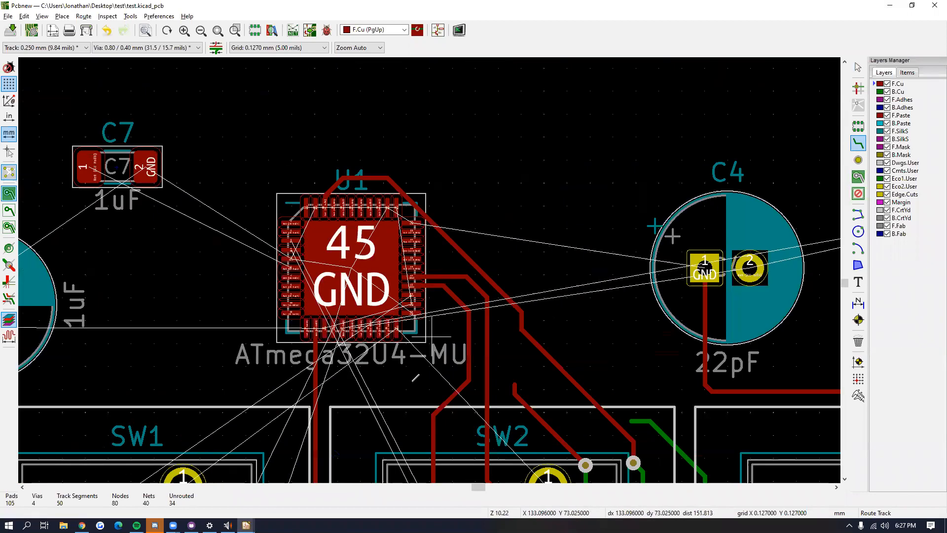
pyautogui.moveTo(168, 366); pyautogui.dragTo(326, 197, button='middle')
pyautogui.click(181, 113)
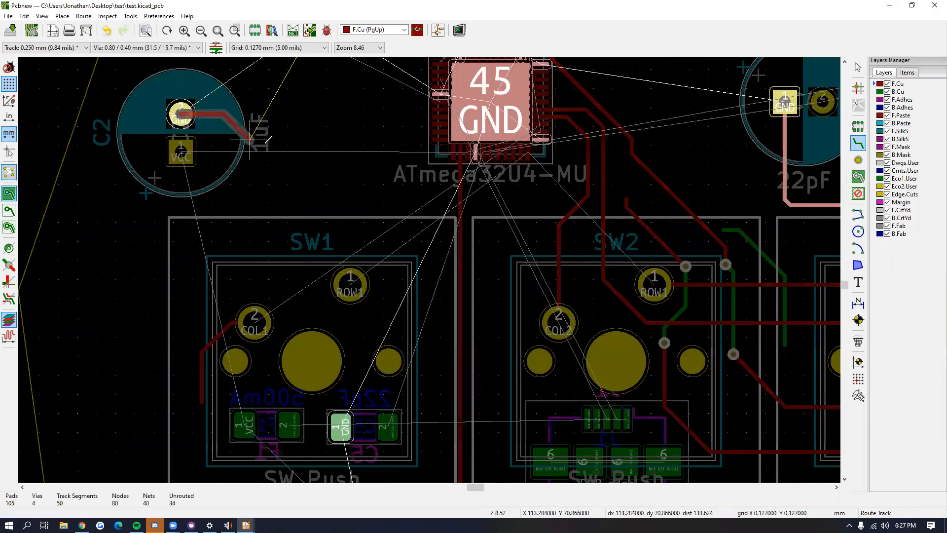
pyautogui.press('Home')
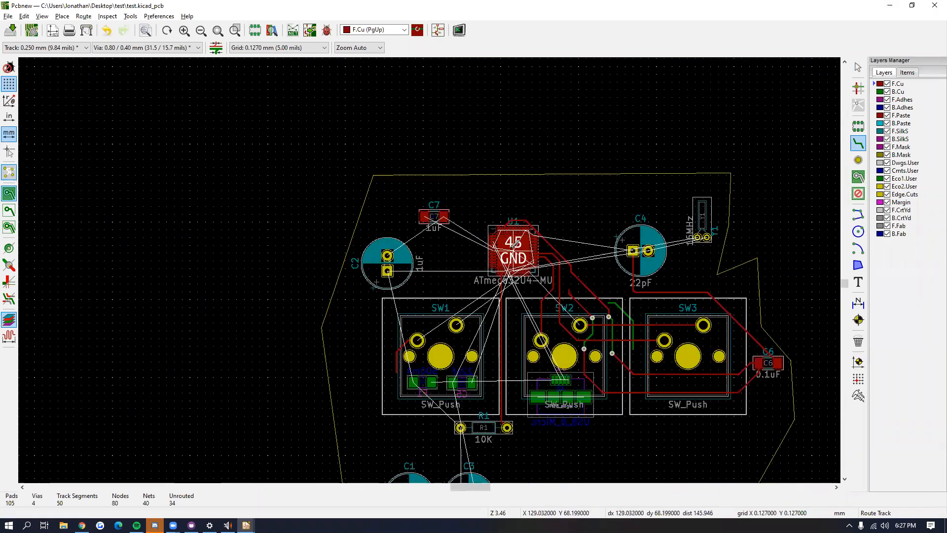
pyautogui.press('Escape')
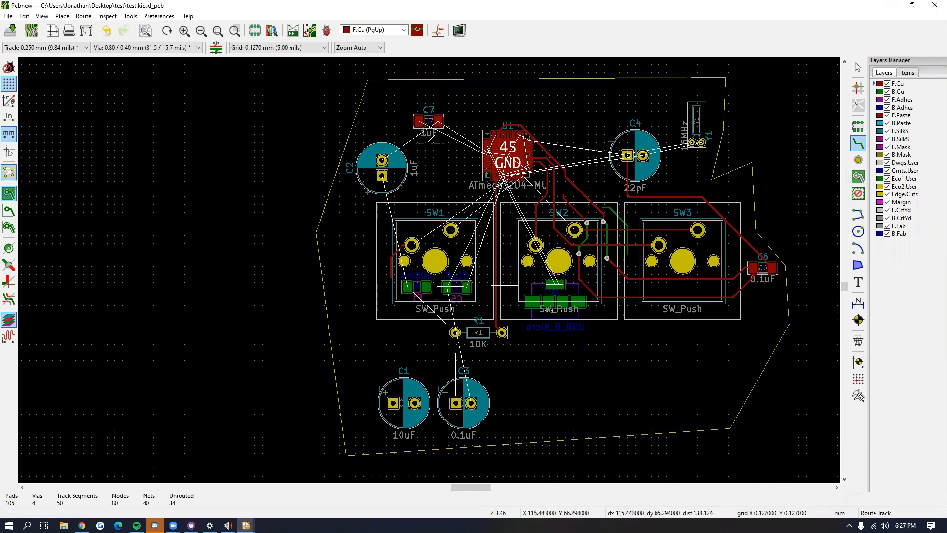
# Step: Clear the sound settings and audio manager windows off the desktop, and close test.kicad_pcb with its changes saved
pyautogui.click(892, 6)
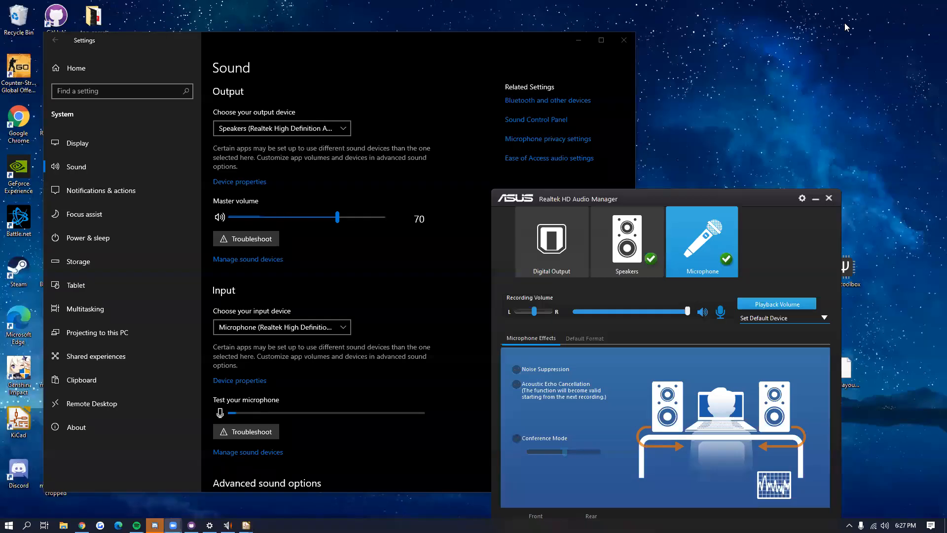
pyautogui.click(781, 197)
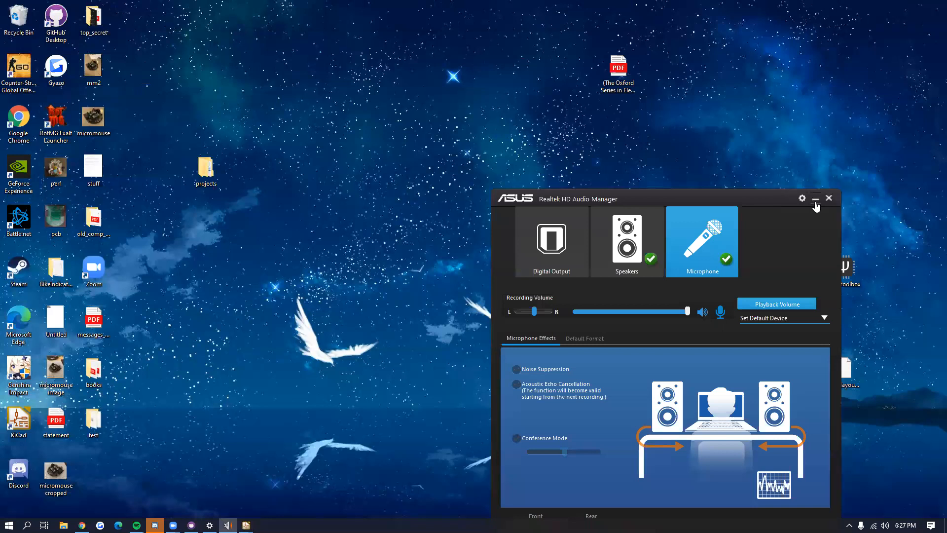
pyautogui.click(815, 199)
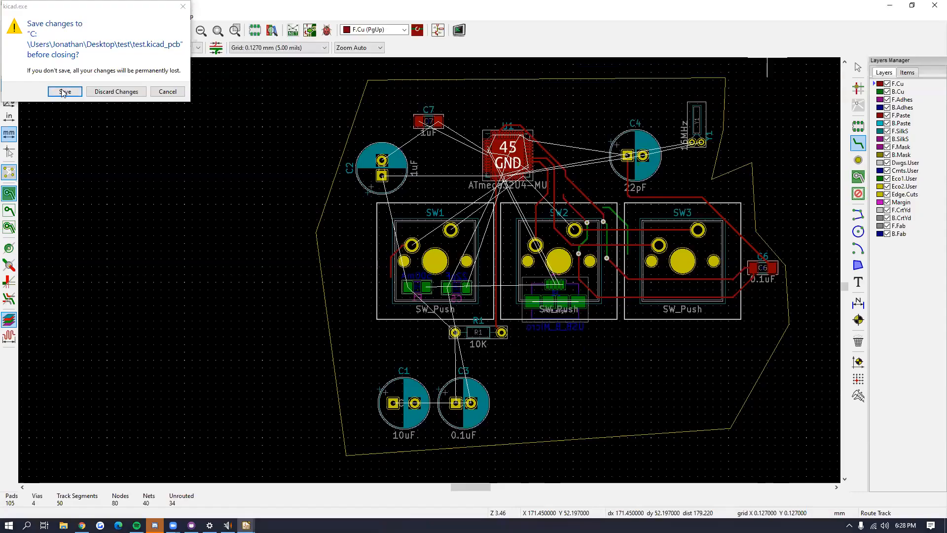
pyautogui.press('Return')
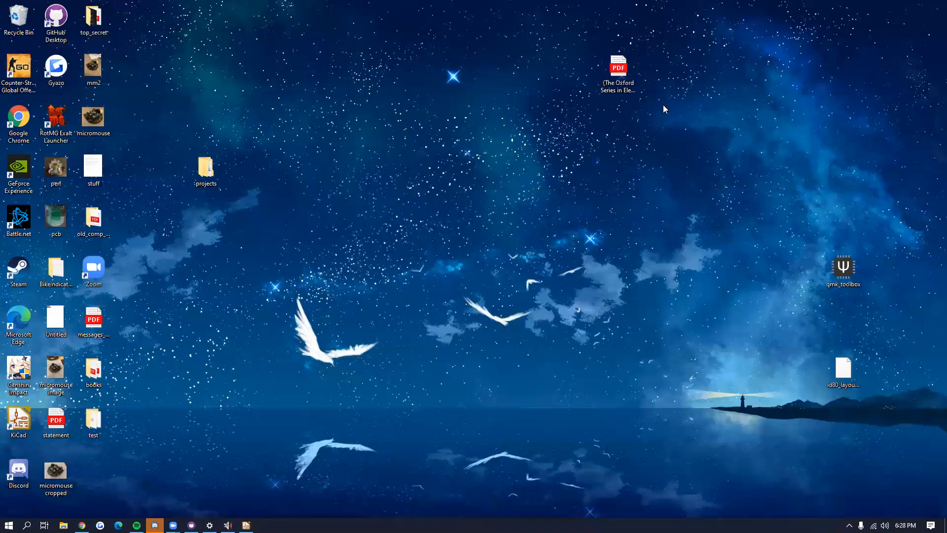
# Step: Check the Edge Cuts and Ground Plane slide in Google Slides, and reopen test.kicad_pcb from the KiCad project
pyautogui.click(82, 525)
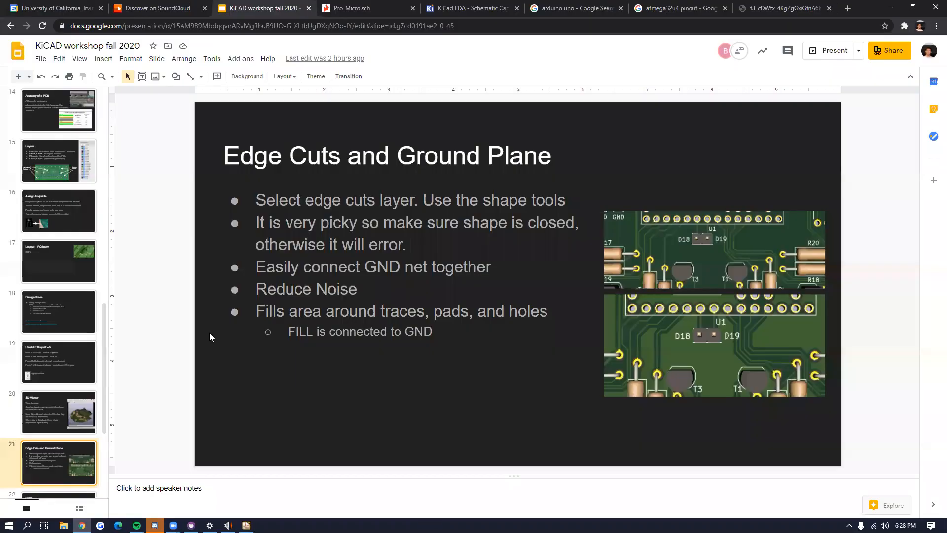
pyautogui.click(893, 10)
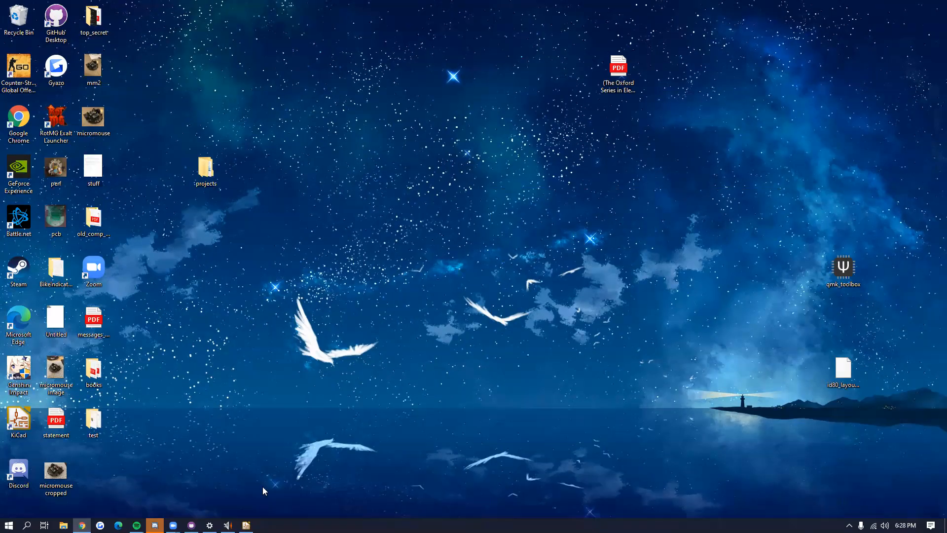
pyautogui.click(246, 525)
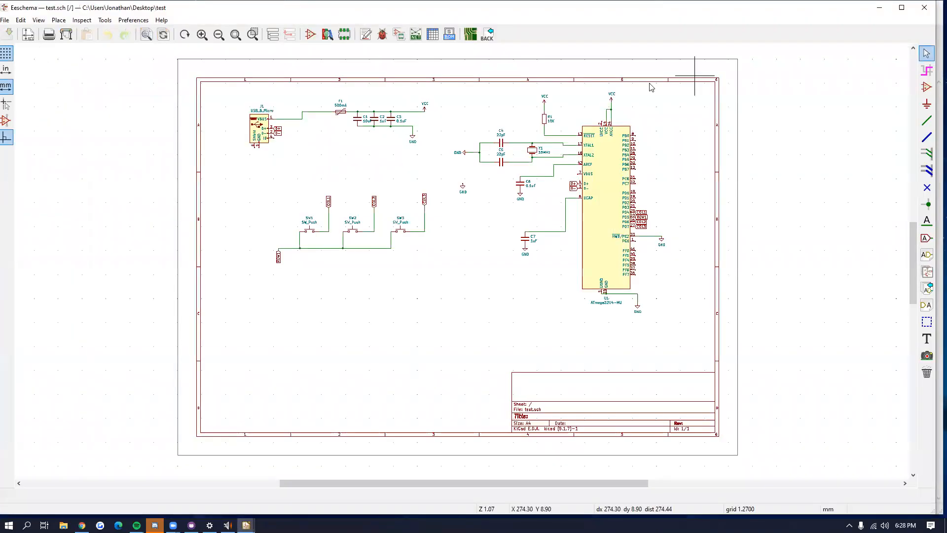
pyautogui.doubleClick(50, 63)
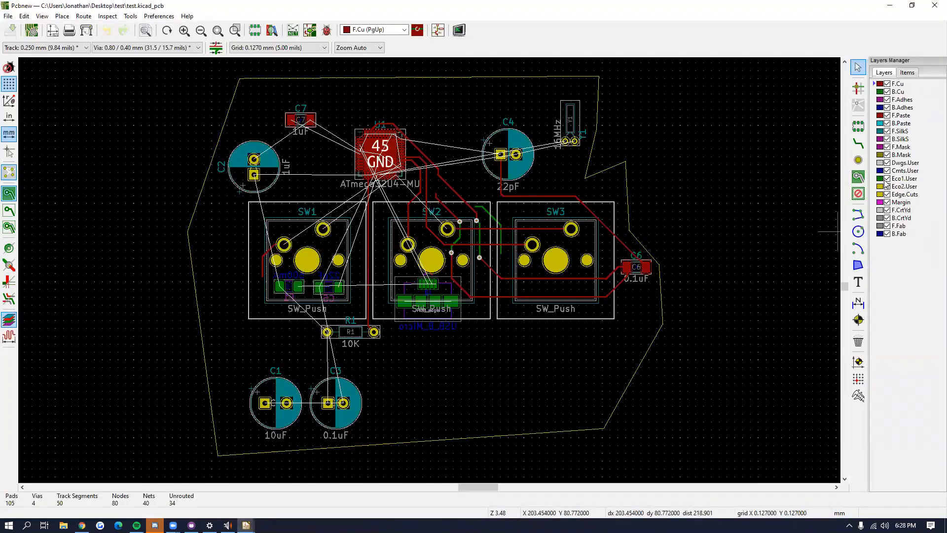
# Step: Draw a second Edge.Cuts outline starting outside C6, running up past Y1 and across above the existing board outline
pyautogui.click(904, 195)
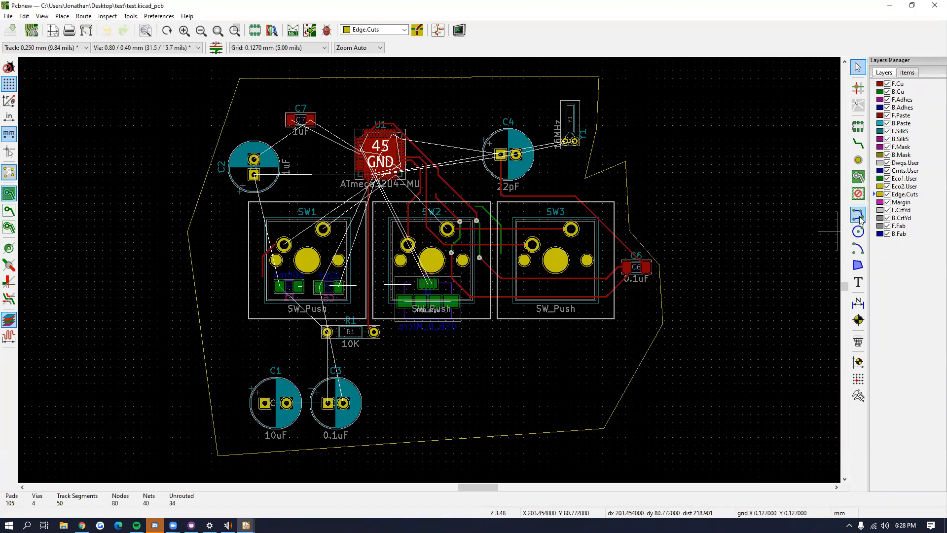
pyautogui.click(858, 215)
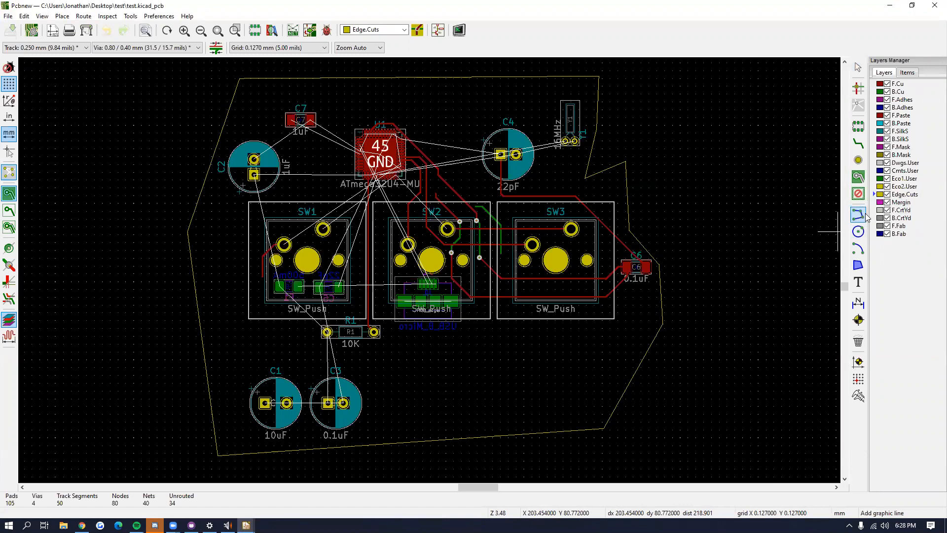
pyautogui.moveTo(684, 223); pyautogui.dragTo(691, 263, button='middle')
pyautogui.click(689, 252)
pyautogui.click(686, 125)
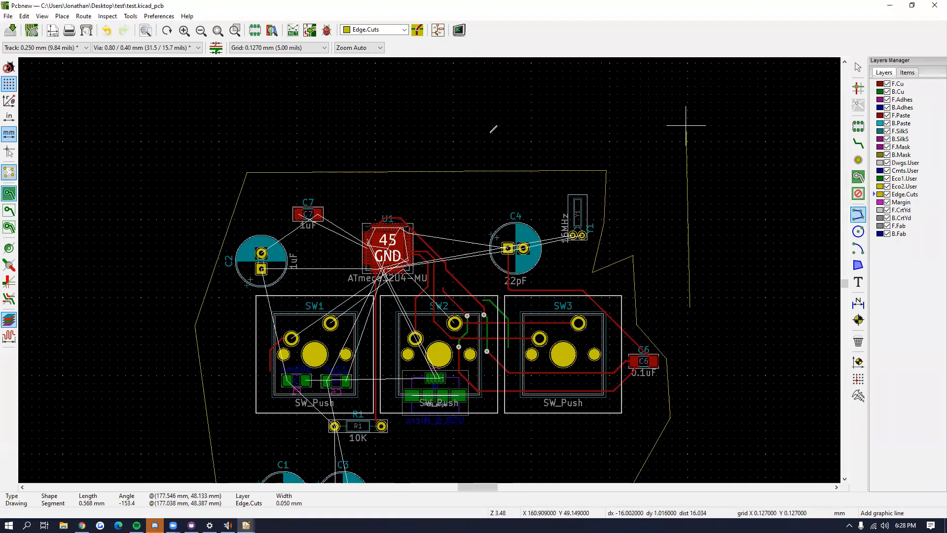
pyautogui.click(148, 136)
# Step: Run the second outline around and below the existing one, and close it at its starting point beyond C6
pyautogui.scroll(-6, 149, 136)
pyautogui.click(417, 347)
pyautogui.click(563, 360)
pyautogui.scroll(6, 538, 292)
pyautogui.scroll(9, 421, 258)
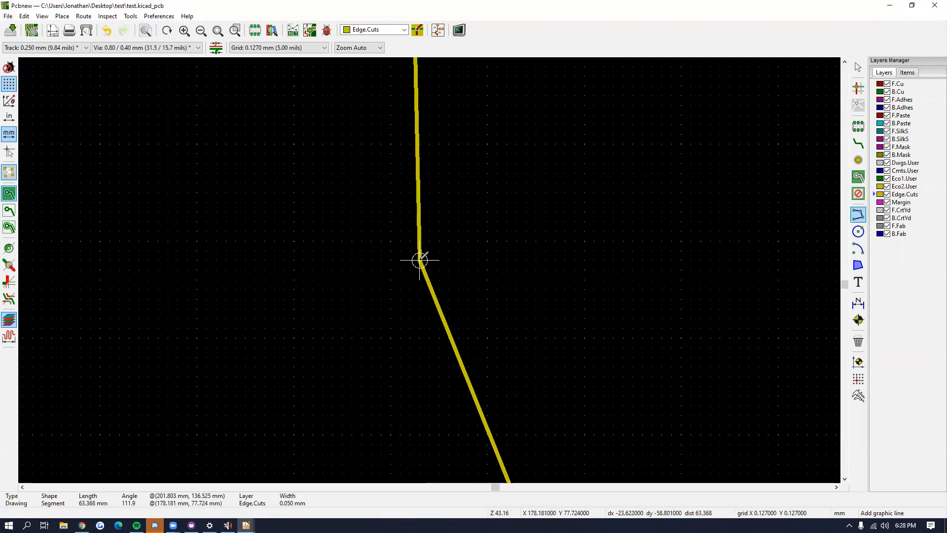
pyautogui.click(419, 260)
pyautogui.scroll(-13, 436, 270)
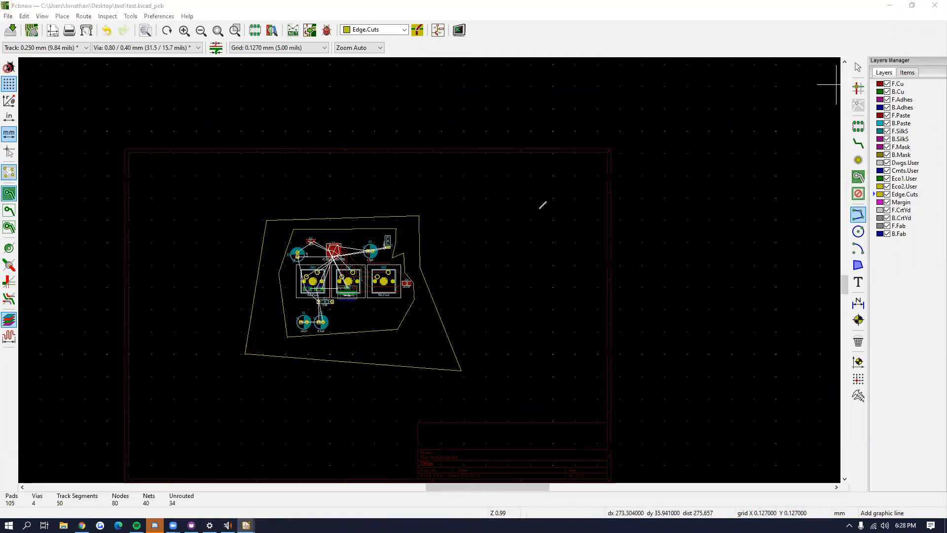
# Step: Close the test board discarding its changes, and open the recent project lol.pro
pyautogui.click(927, 9)
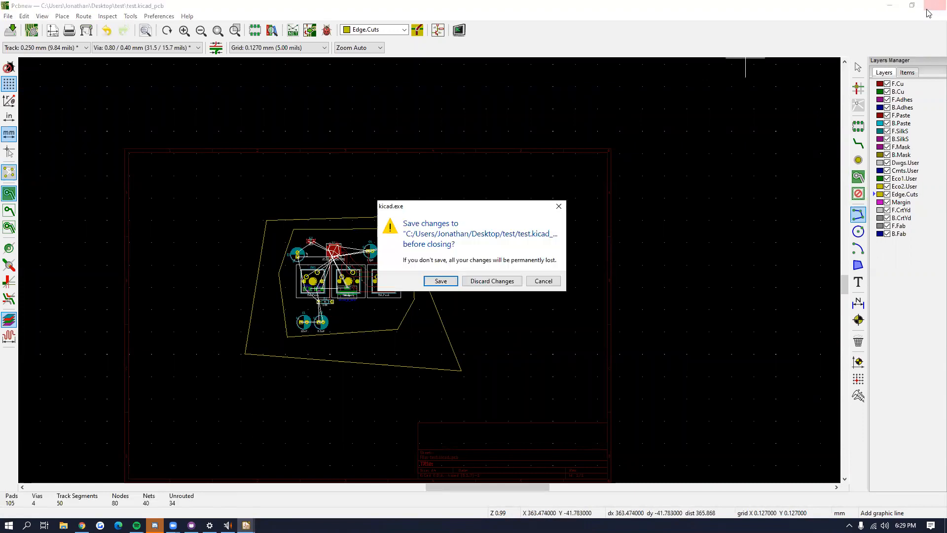
pyautogui.click(491, 281)
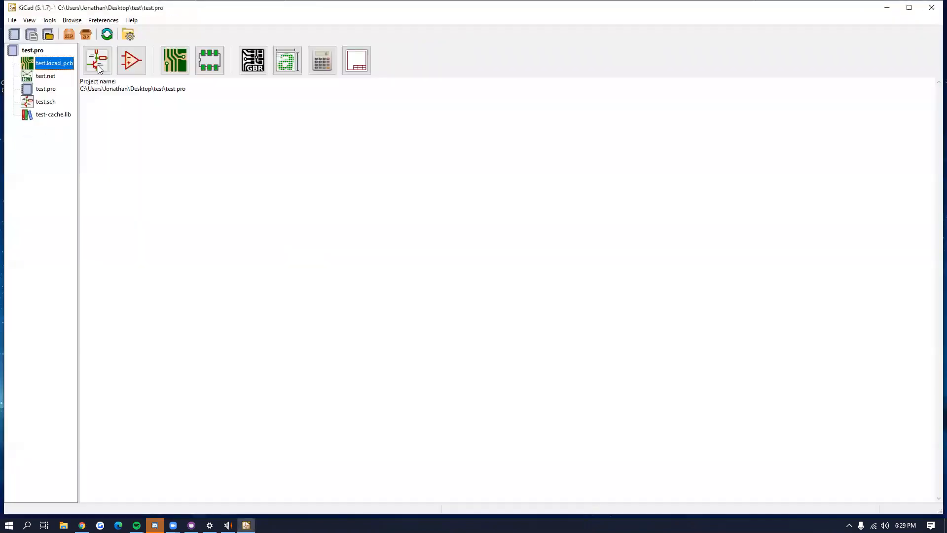
pyautogui.click(12, 20)
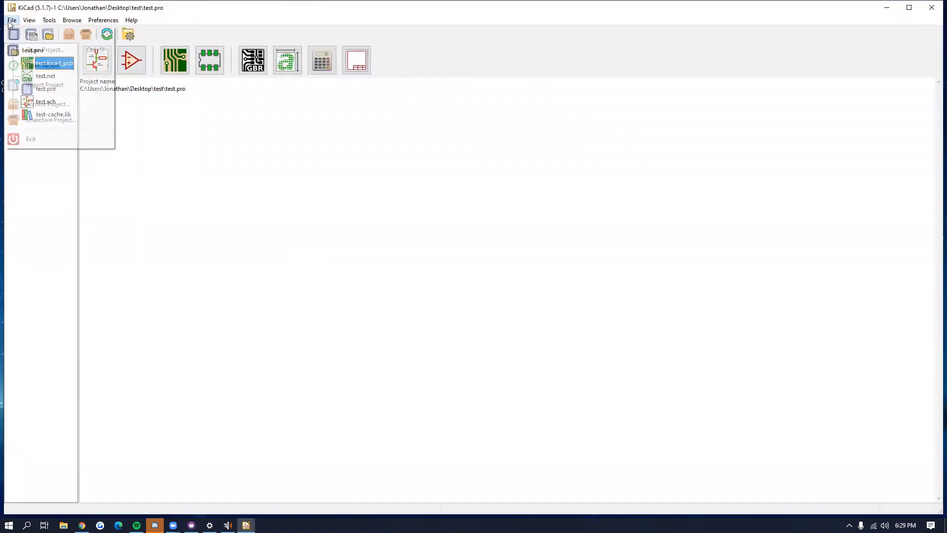
pyautogui.moveTo(59, 66)
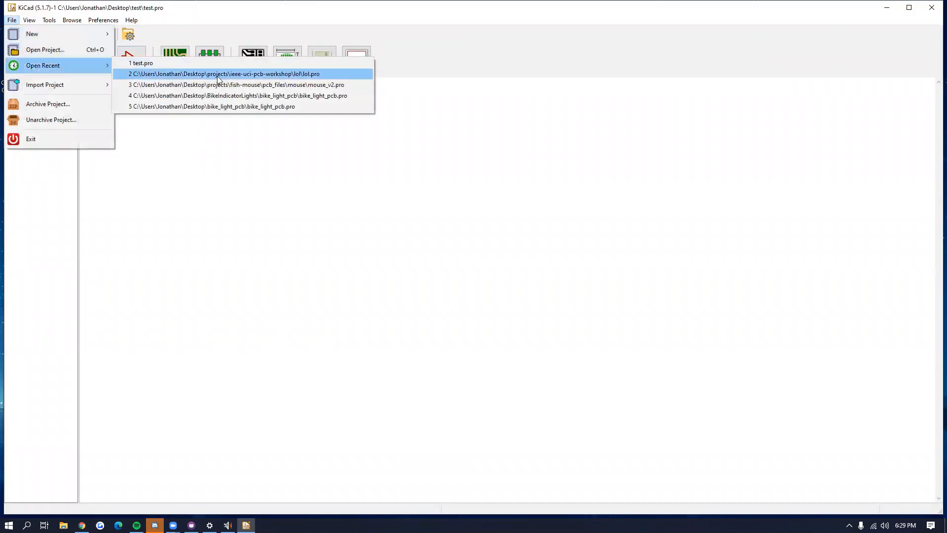
pyautogui.click(214, 75)
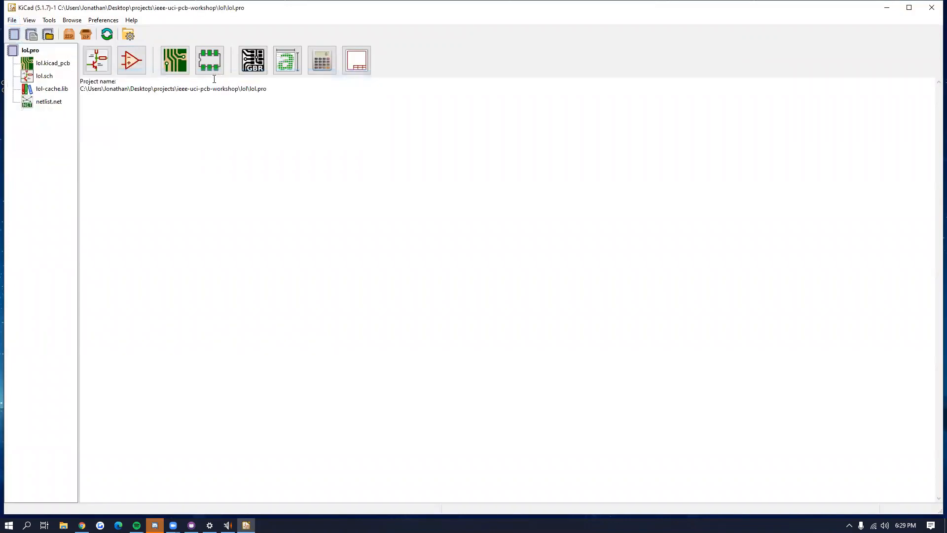
# Step: Open lol.kicad_pcb and hide the filled copper zones to inspect the traces around the microcontroller and switches
pyautogui.doubleClick(49, 67)
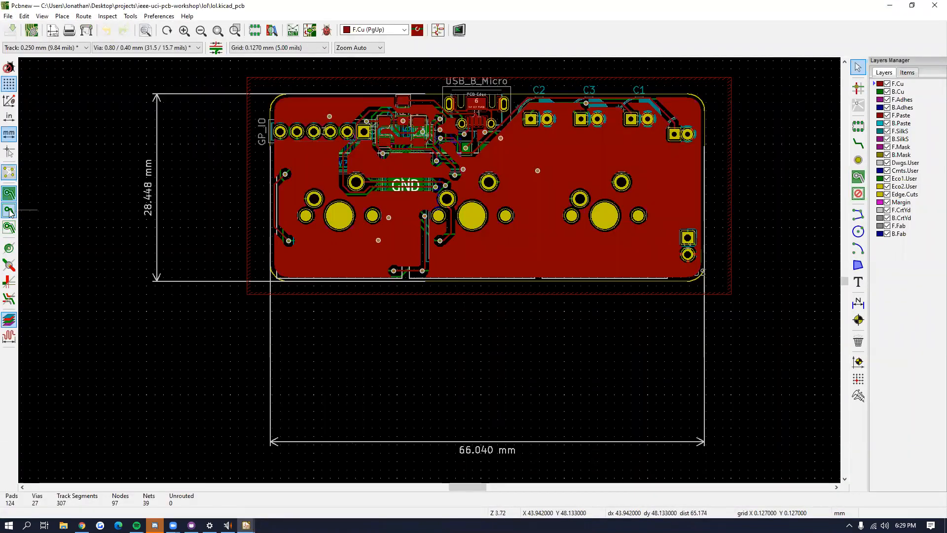
pyautogui.click(12, 208)
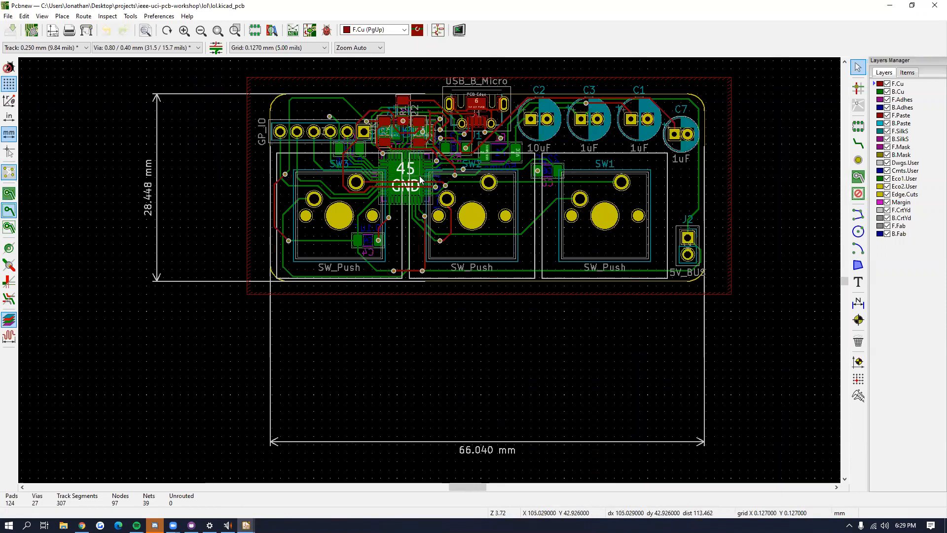
pyautogui.scroll(3, 405, 178)
pyautogui.scroll(-2, 424, 268)
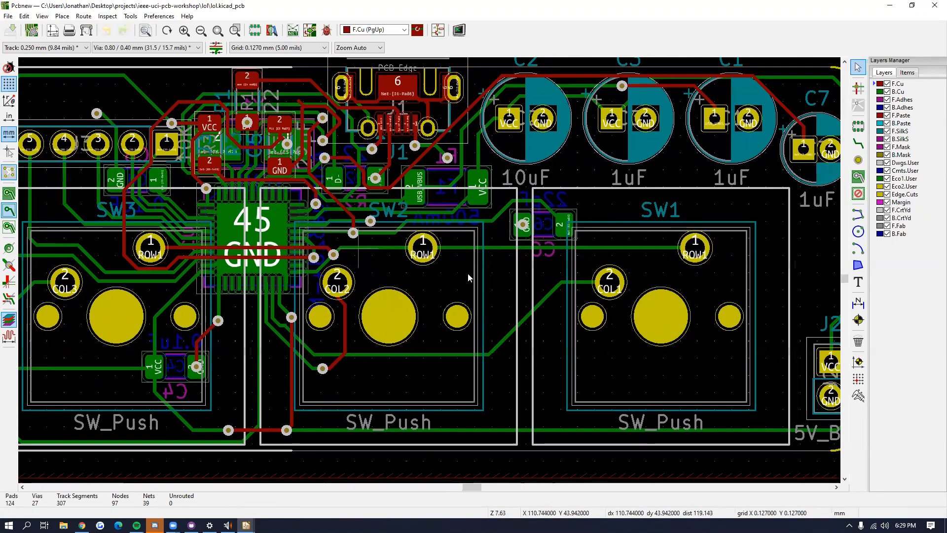
pyautogui.scroll(-2, 630, 228)
pyautogui.scroll(2, 429, 271)
pyautogui.moveTo(382, 277); pyautogui.dragTo(590, 254, button='middle')
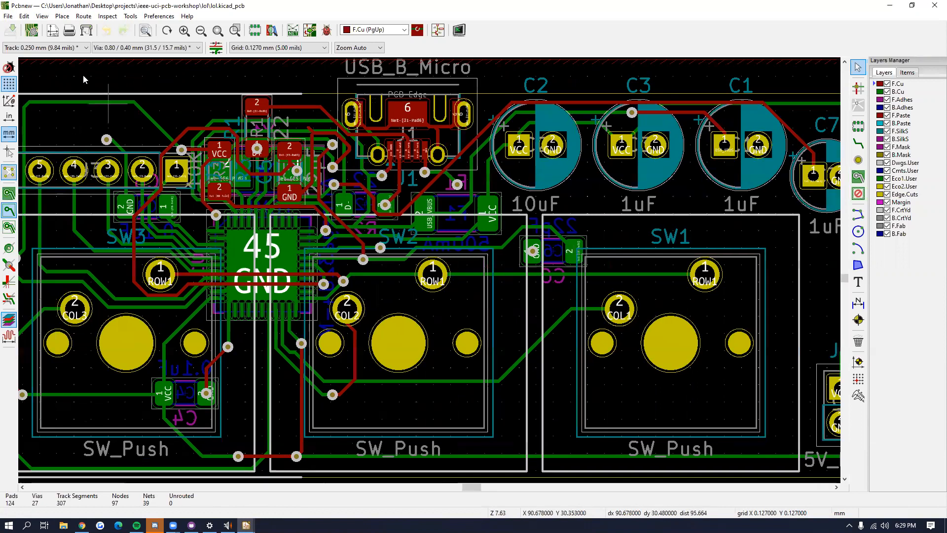
# Step: Examine both sides of the finished keyboard board by rotating it in the 3D viewer
pyautogui.click(42, 16)
pyautogui.click(73, 77)
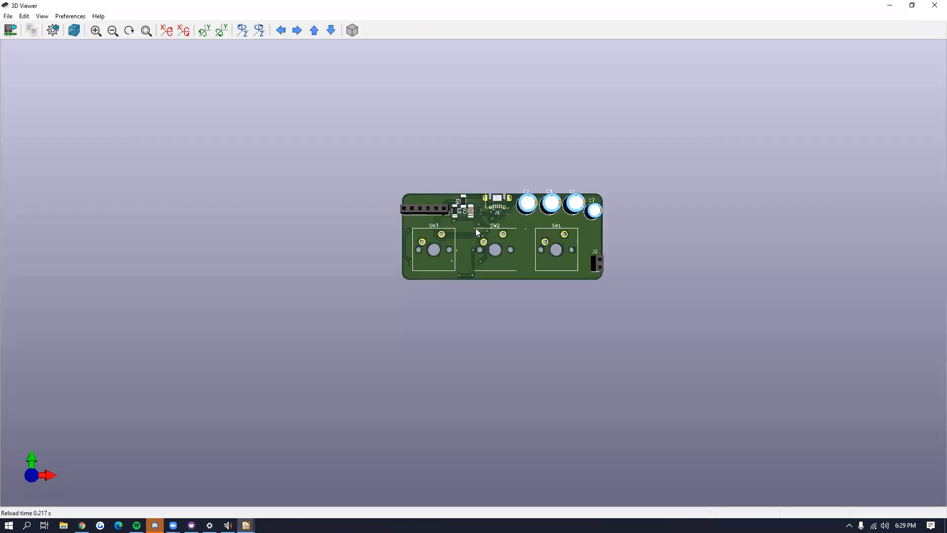
pyautogui.scroll(3, 477, 234)
pyautogui.moveTo(550, 232); pyautogui.dragTo(448, 278, button='middle')
pyautogui.moveTo(448, 278)
pyautogui.mouseDown()
pyautogui.moveTo(465, 263)
pyautogui.moveTo(457, 243)
pyautogui.moveTo(535, 272)
pyautogui.moveTo(403, 235)
pyautogui.moveTo(582, 330)
pyautogui.moveTo(424, 301)
pyautogui.moveTo(433, 270)
pyautogui.mouseUp()
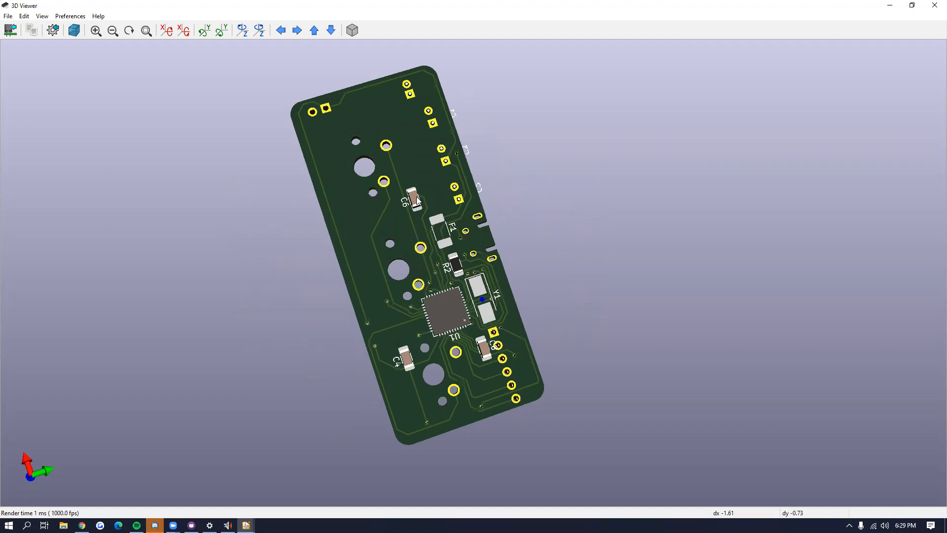
pyautogui.moveTo(452, 327); pyautogui.dragTo(537, 271)
pyautogui.moveTo(458, 284); pyautogui.dragTo(389, 200)
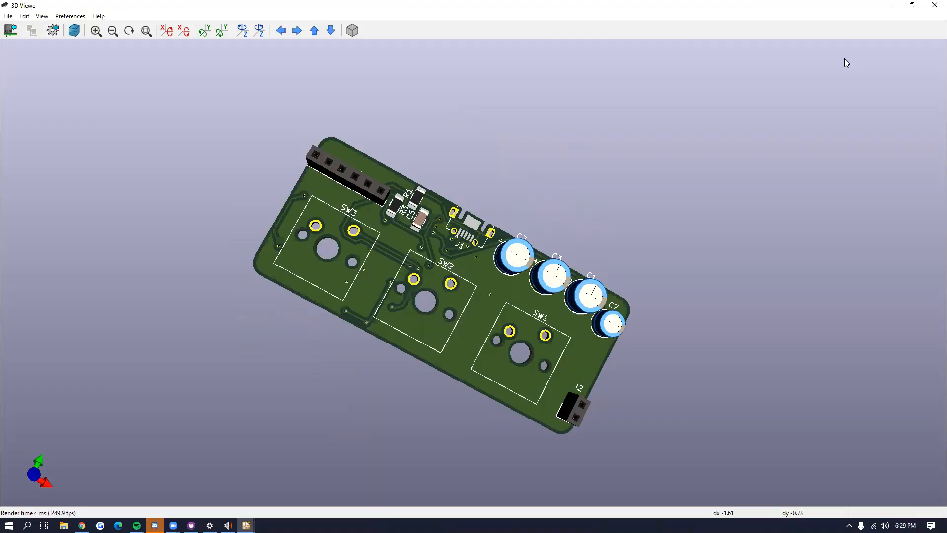
# Step: Return to Pcbnew and review the finished board's routing up close and as a whole
pyautogui.hotkey('alt', 'Tab')
pyautogui.scroll(5, 521, 271)
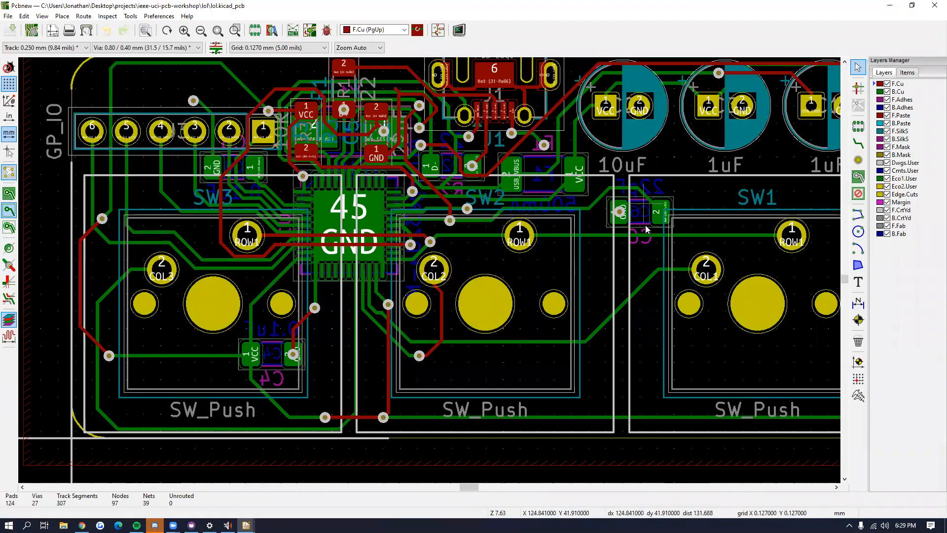
pyautogui.scroll(-5, 513, 273)
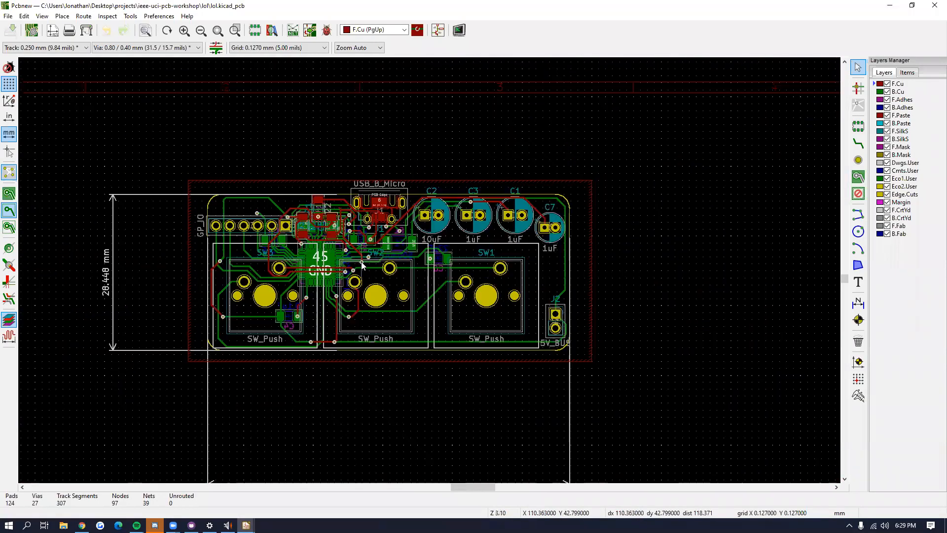
# Step: Switch to the KiCAD workshop slides in the browser and advance past the DRC slide to Manufacturing options
pyautogui.hscroll(-3, 429, 273)
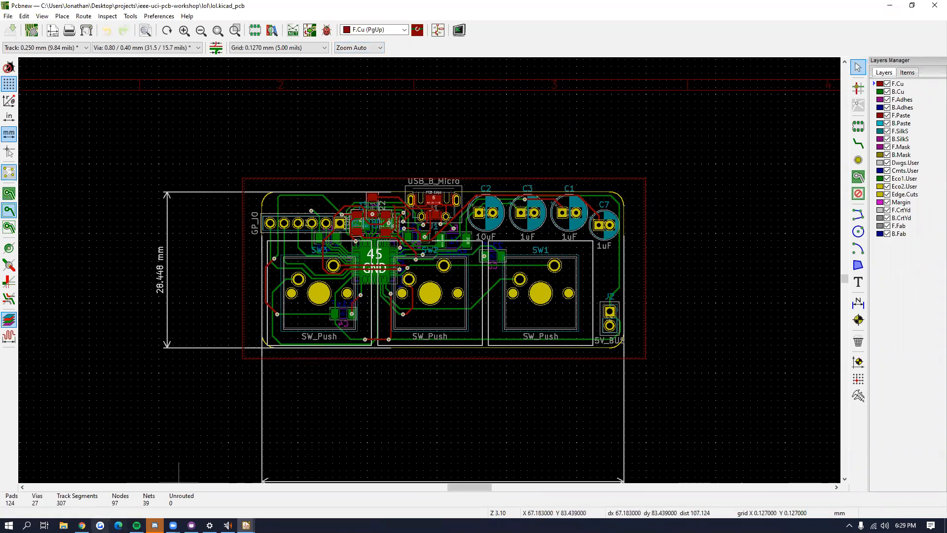
pyautogui.click(82, 525)
pyautogui.press('Down')
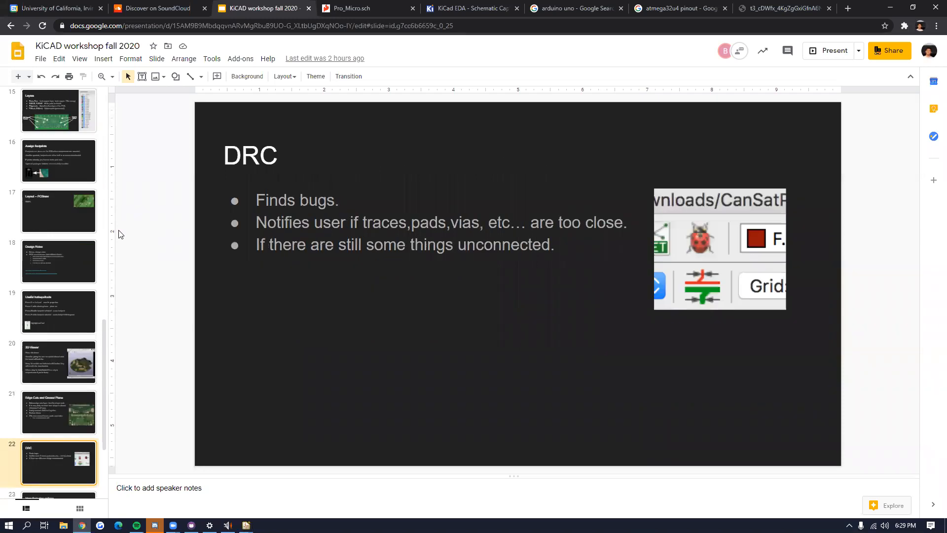
pyautogui.press('Down')
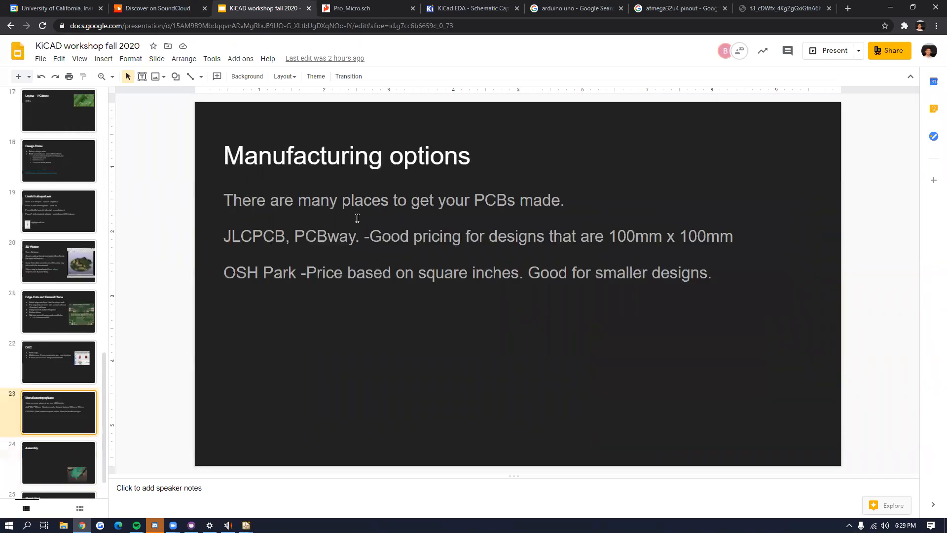
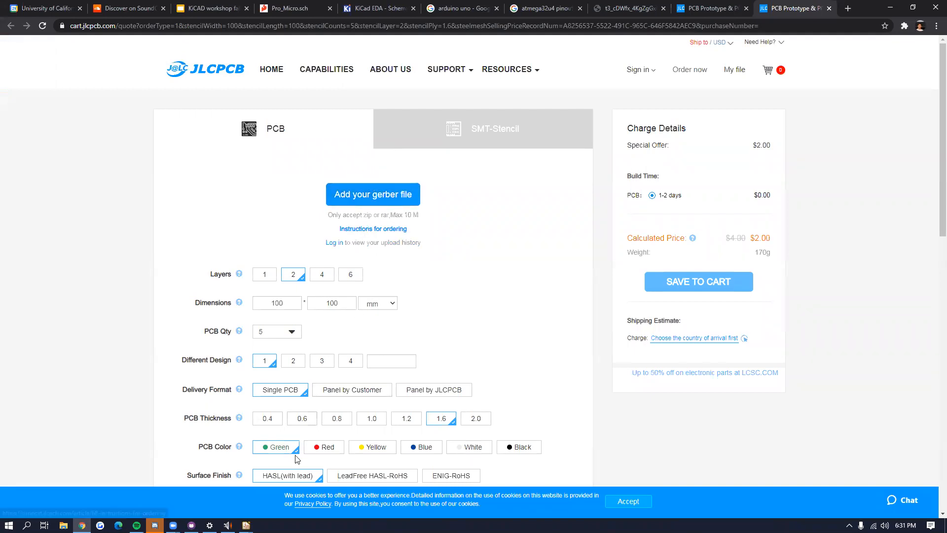
pyautogui.moveTo(246, 525)
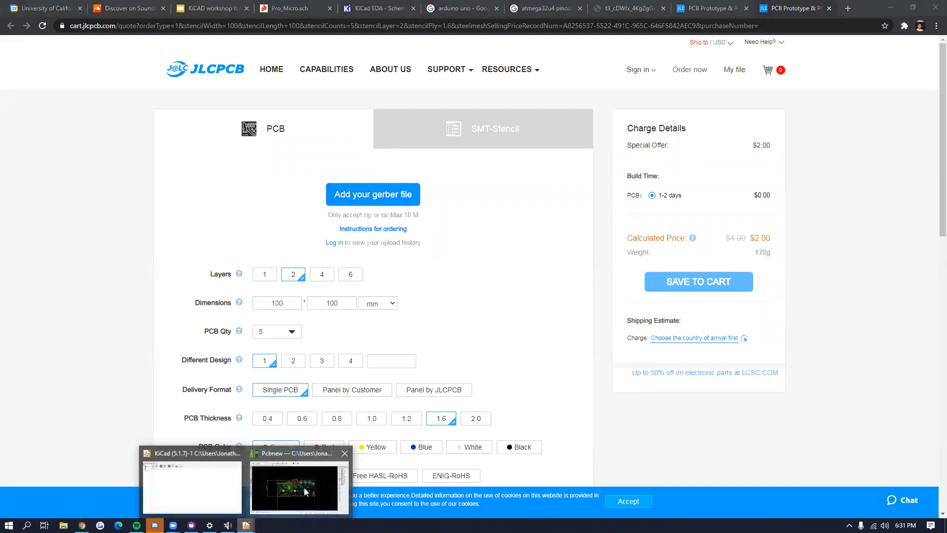
pyautogui.click(273, 498)
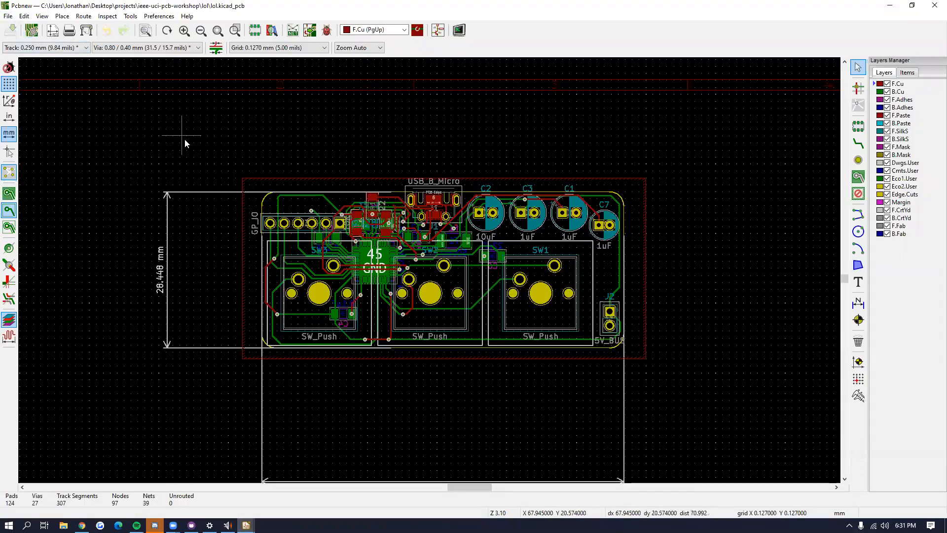
pyautogui.hotkey('alt', 'Tab')
# Step: Open JLCPCB's instructions for ordering in a separate page, skim them to the end, and close the page
pyautogui.scroll(-1, 345, 210)
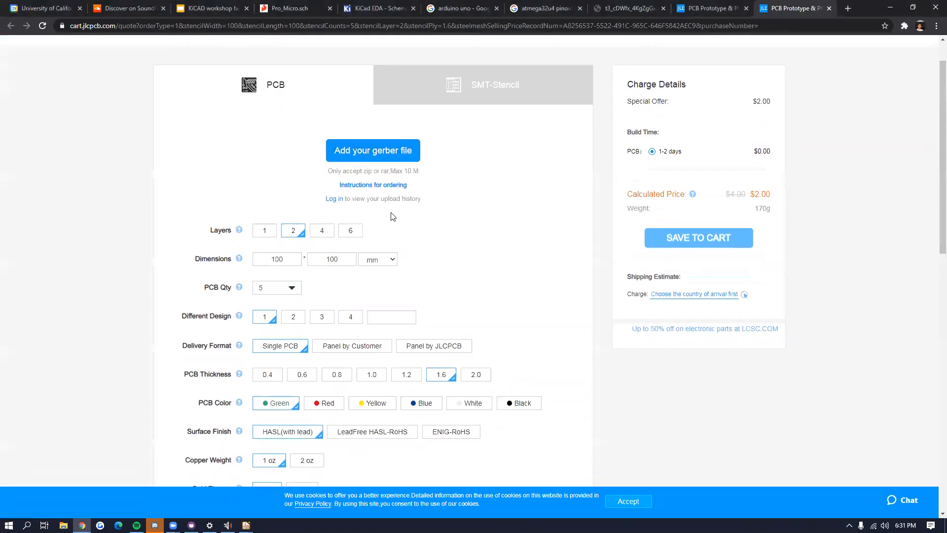
pyautogui.middleClick(367, 184)
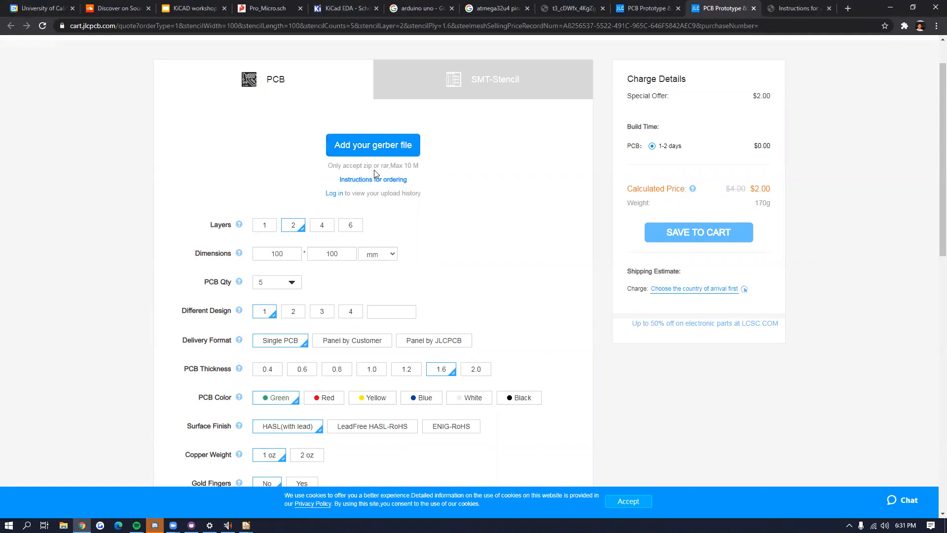
pyautogui.click(806, 6)
pyautogui.scroll(-15, 472, 199)
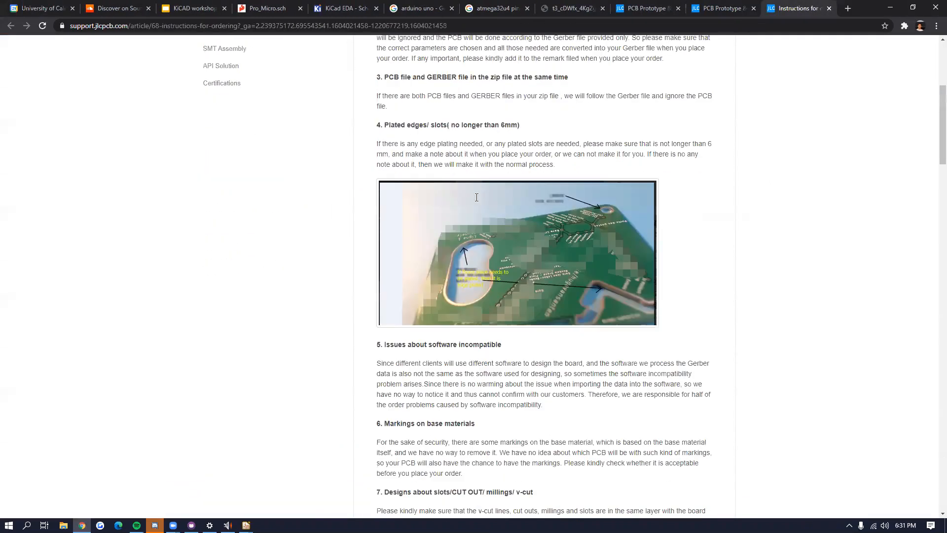
pyautogui.scroll(-20, 472, 200)
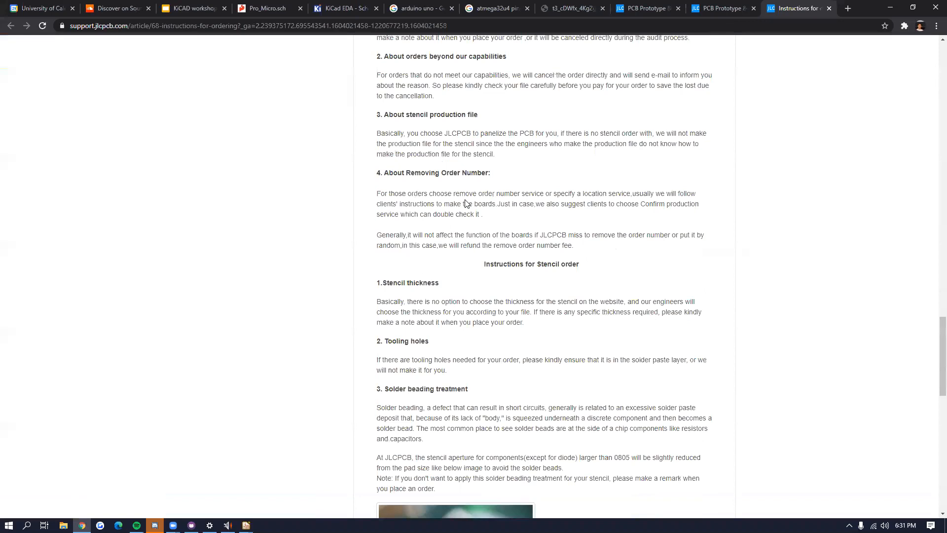
pyautogui.scroll(-8, 465, 199)
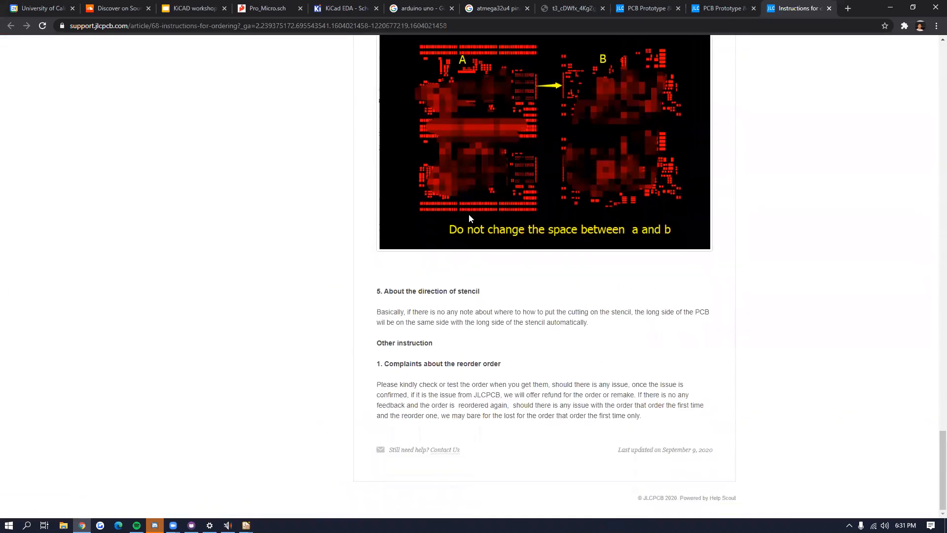
pyautogui.scroll(13, 468, 214)
pyautogui.scroll(10, 470, 215)
pyautogui.hotkey('ctrl', 'w')
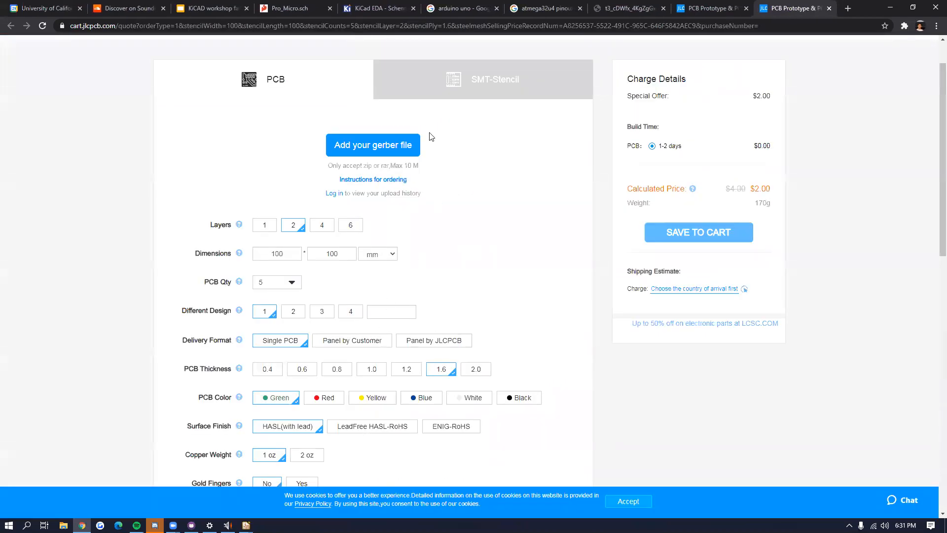
# Step: Switch to Pcbnew and open the Plot settings for the lol board
pyautogui.moveTo(246, 525)
pyautogui.click(305, 474)
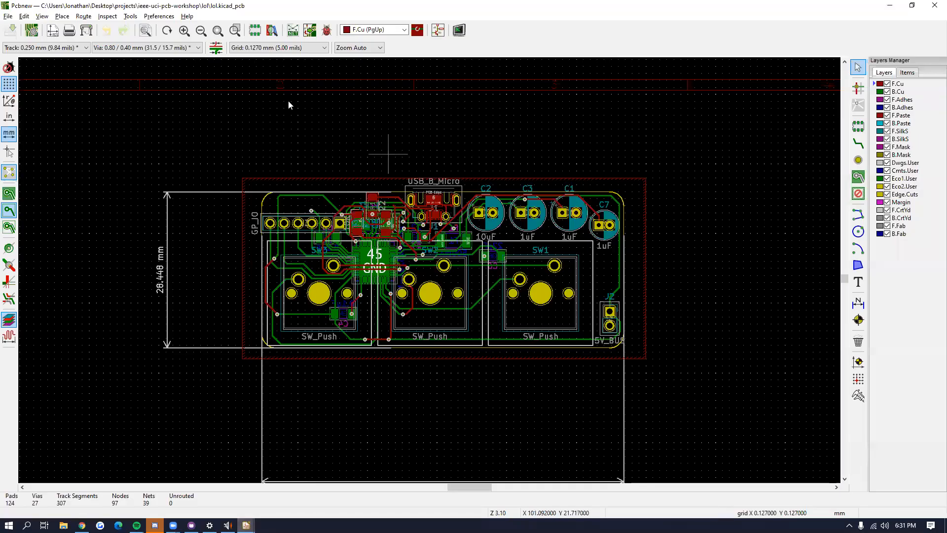
pyautogui.click(12, 16)
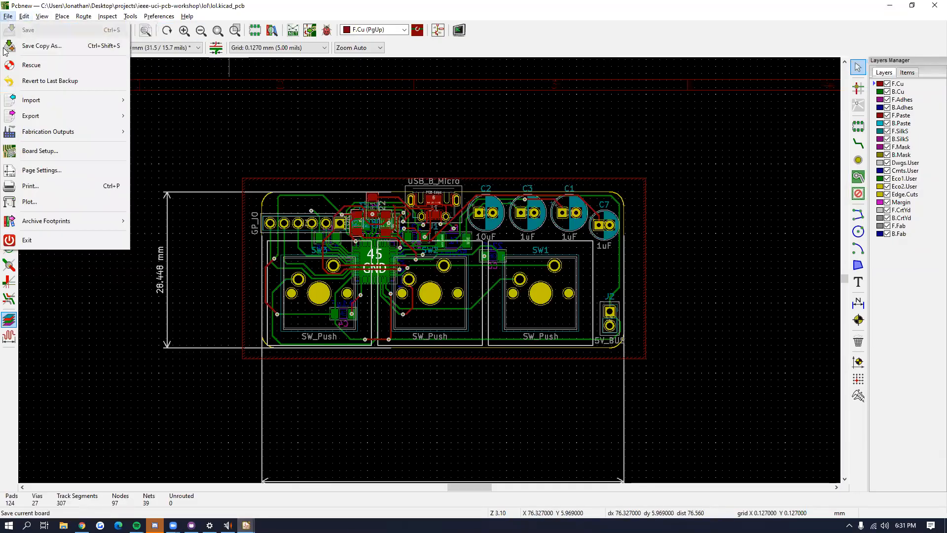
pyautogui.click(38, 204)
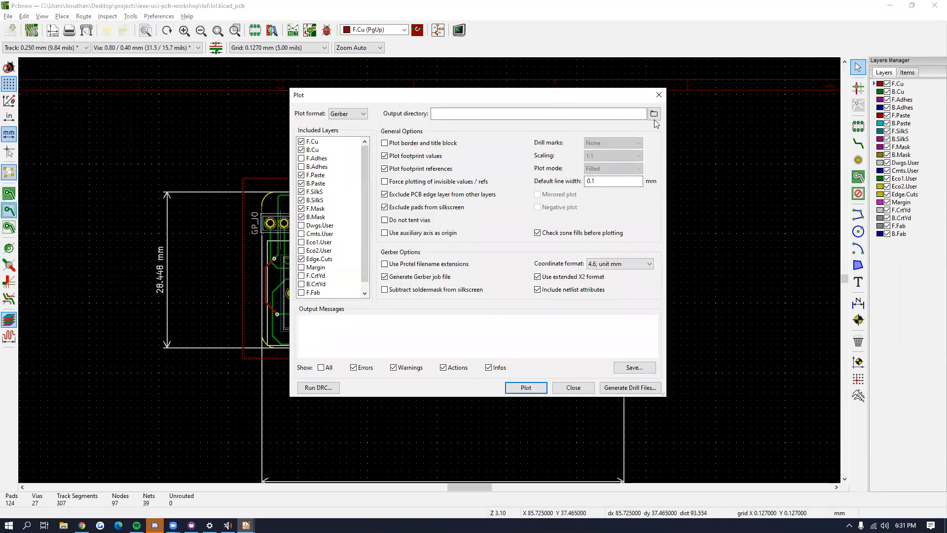
# Step: Create a folder named gerbers inside the test folder on the Desktop using File Explorer, and close File Explorer
pyautogui.click(654, 114)
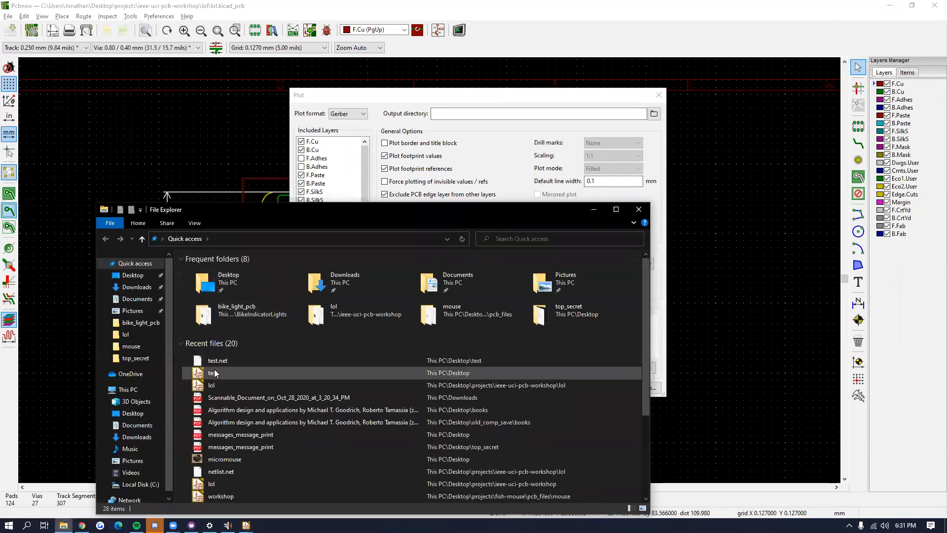
pyautogui.scroll(-1, 231, 485)
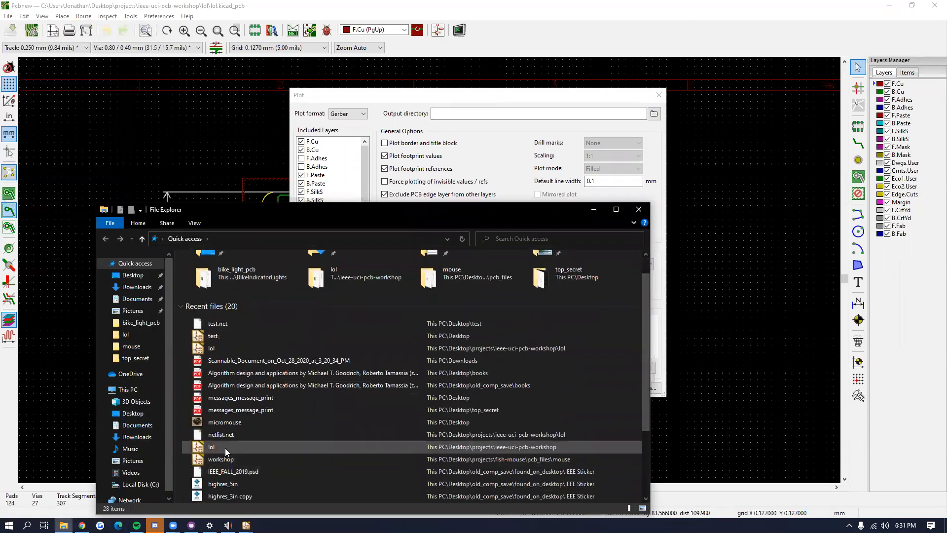
pyautogui.click(133, 275)
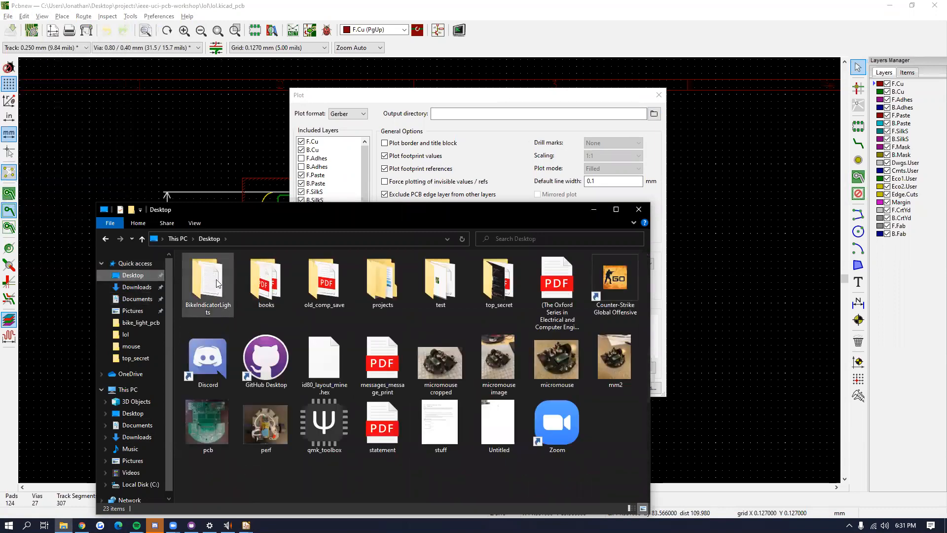
pyautogui.doubleClick(449, 285)
pyautogui.rightClick(288, 397)
pyautogui.moveTo(330, 375)
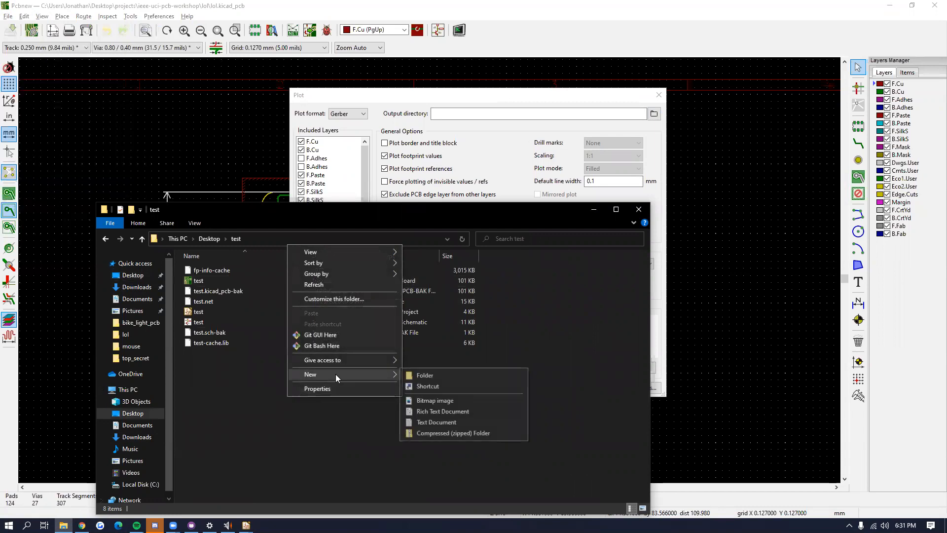
pyautogui.click(430, 376)
pyautogui.write('ge')
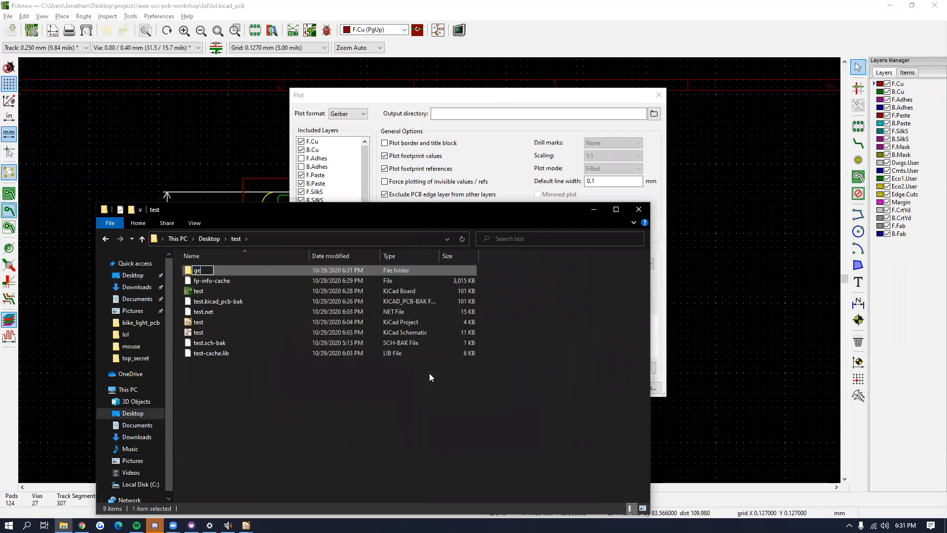
pyautogui.press('Return')
pyautogui.press('Return')
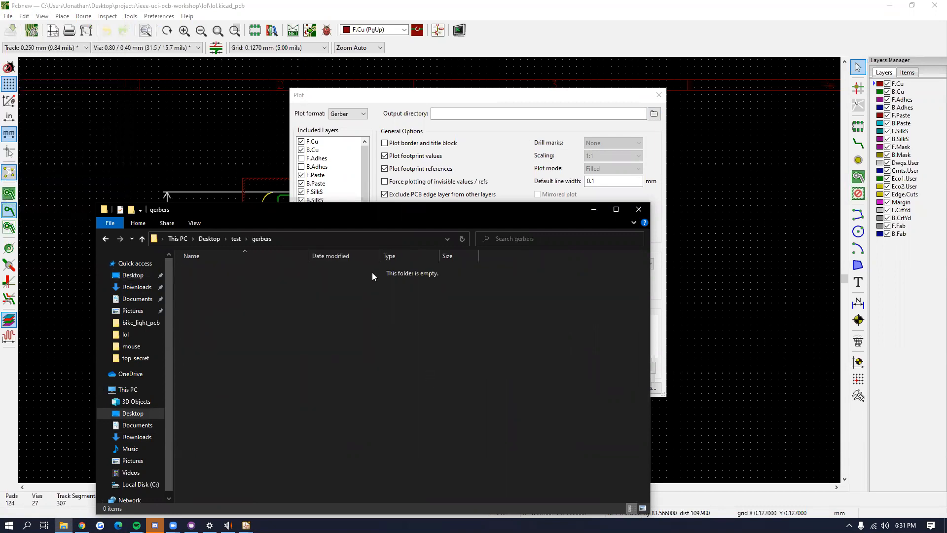
pyautogui.click(638, 209)
# Step: Set the plot output directory to the Desktop\test\gerbers folder, using an absolute rather than a relative path
pyautogui.click(654, 113)
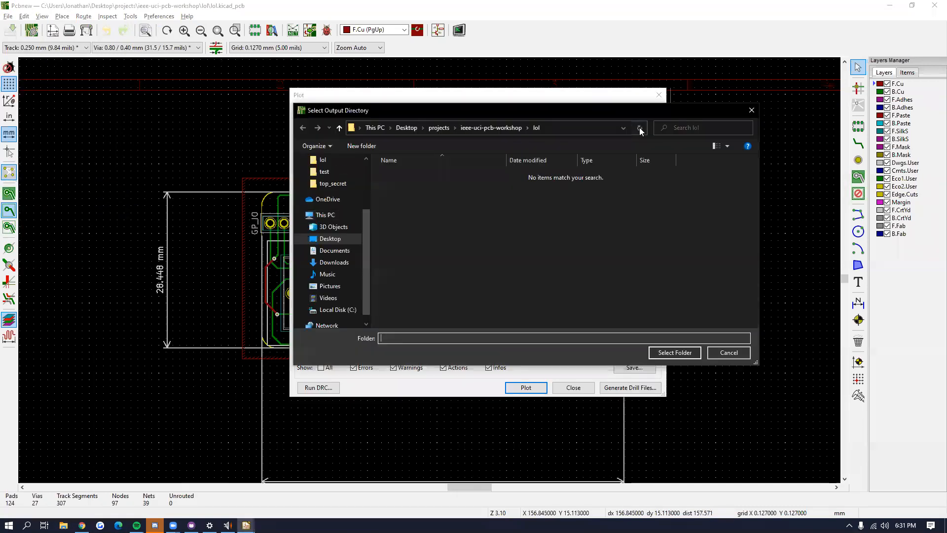
pyautogui.click(439, 127)
pyautogui.click(406, 128)
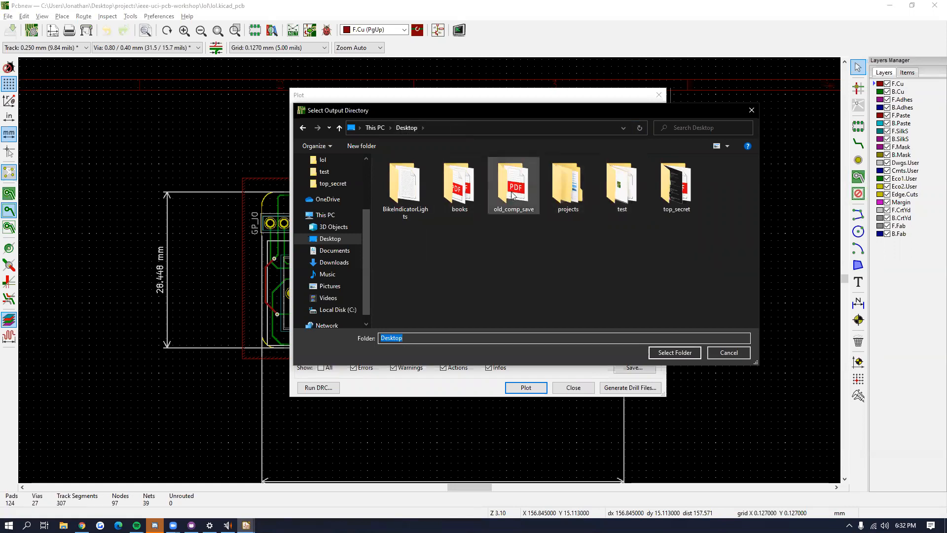
pyautogui.doubleClick(601, 190)
pyautogui.click(438, 171)
pyautogui.doubleClick(438, 174)
pyautogui.click(674, 352)
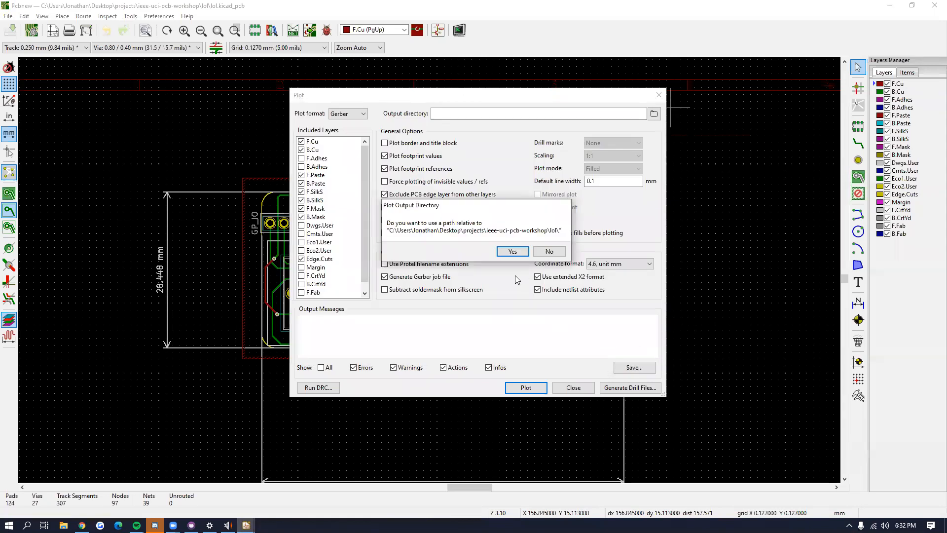
pyautogui.click(547, 252)
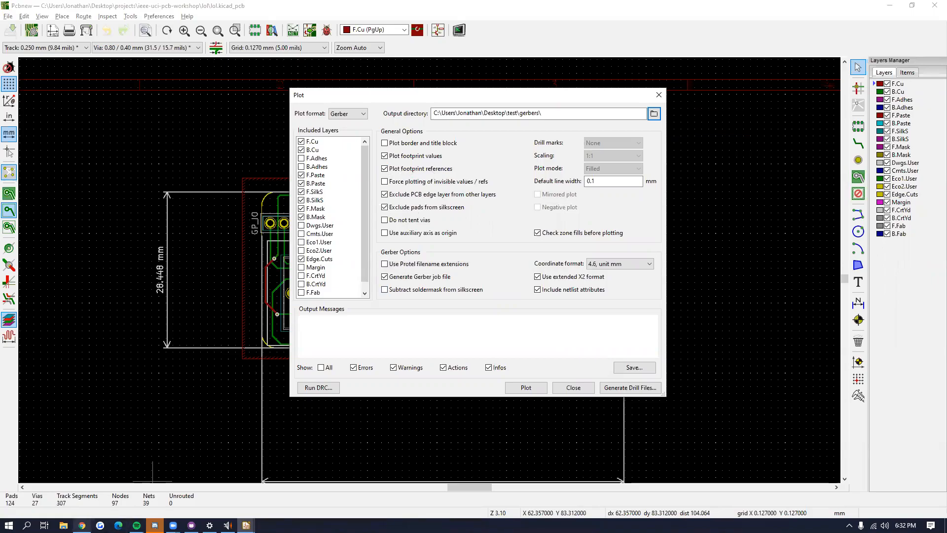
# Step: Check the gerber upload requirements on the JLCPCB page, and plot the board's Gerber files from Pcbnew
pyautogui.click(82, 524)
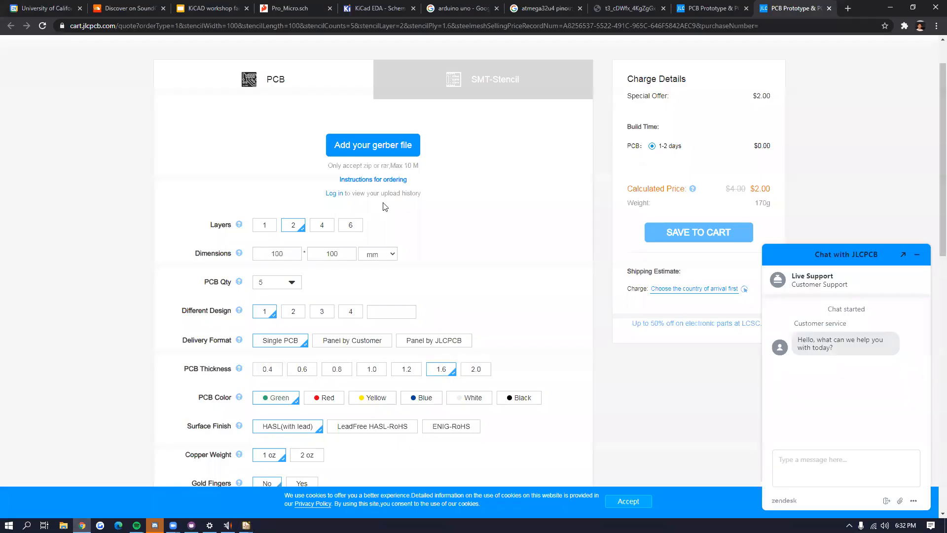
pyautogui.hotkey('alt', 'Tab')
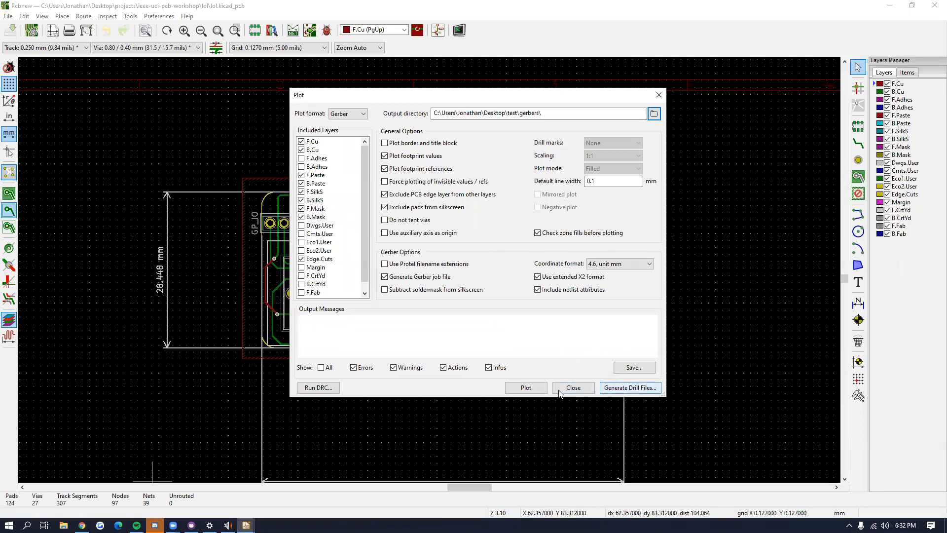
pyautogui.click(526, 388)
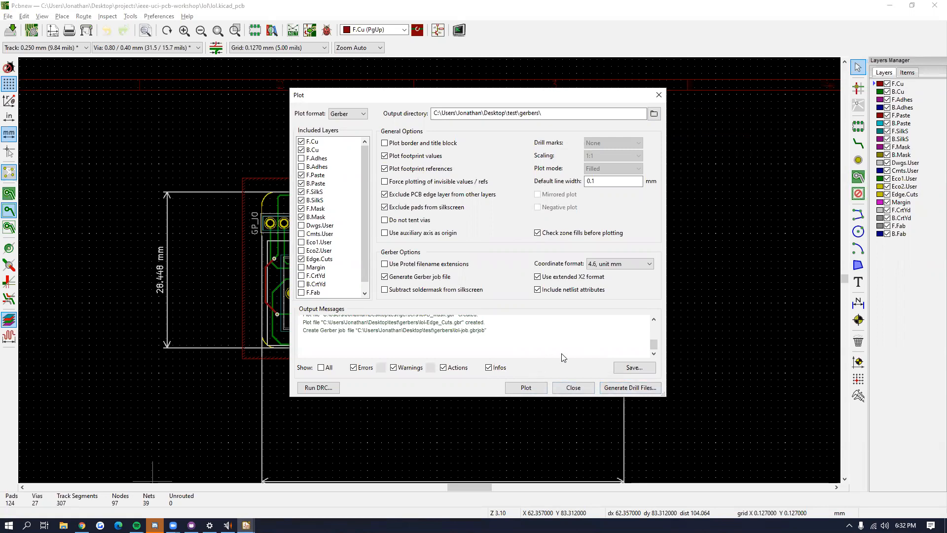
# Step: Generate the Excellon drill files into the gerbers folder and close the drill and plot dialogs
pyautogui.click(629, 388)
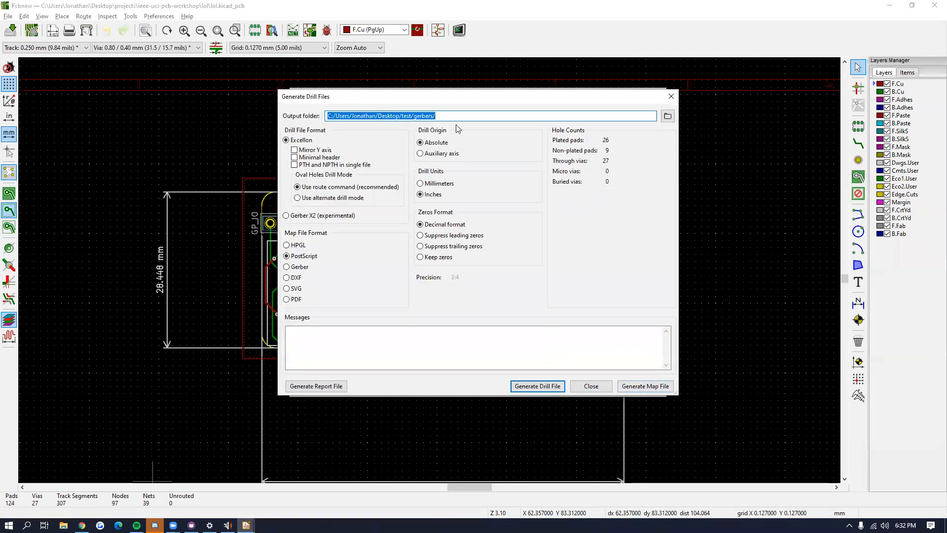
pyautogui.click(527, 386)
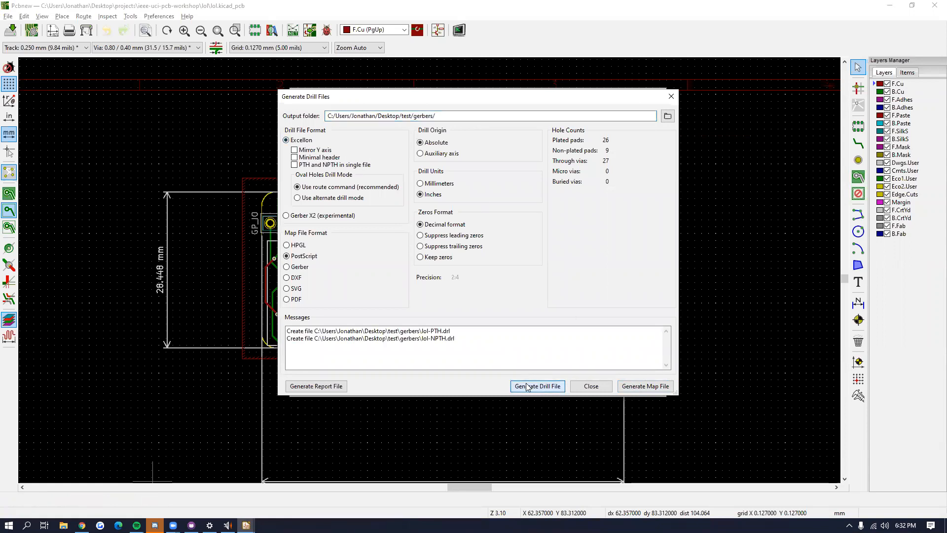
pyautogui.click(590, 387)
pyautogui.click(572, 387)
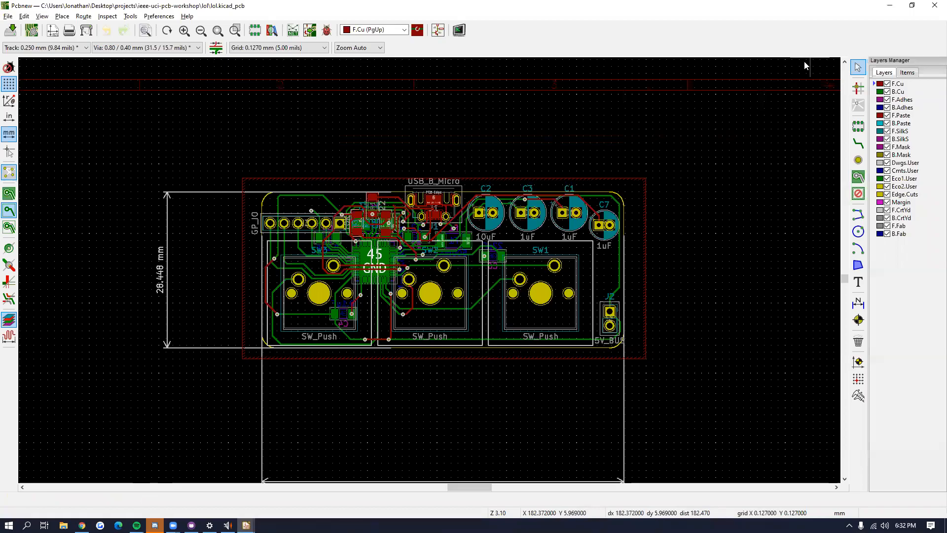
# Step: Return to the JLCPCB order page and open Desktop\test\gerbers in File Explorer to examine the exported Gerber and drill files
pyautogui.click(82, 525)
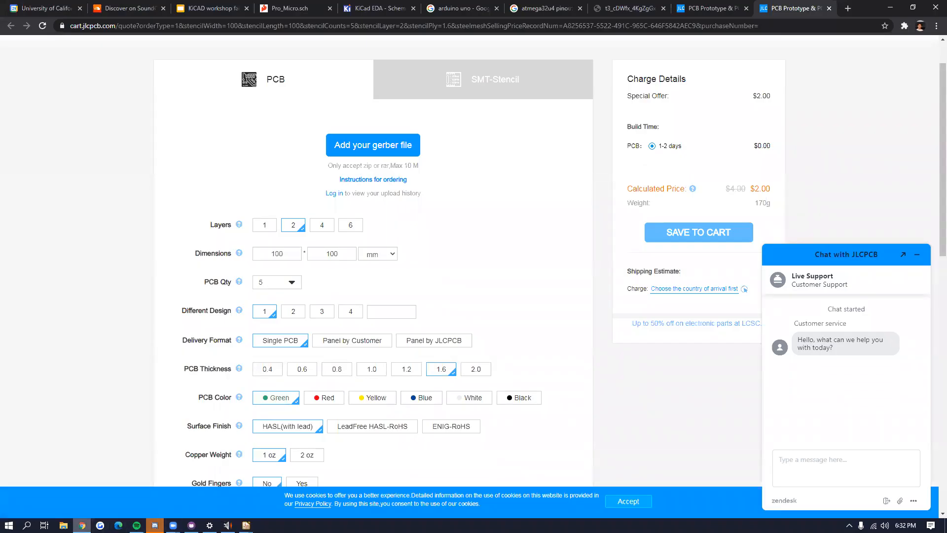
pyautogui.click(64, 525)
pyautogui.click(133, 275)
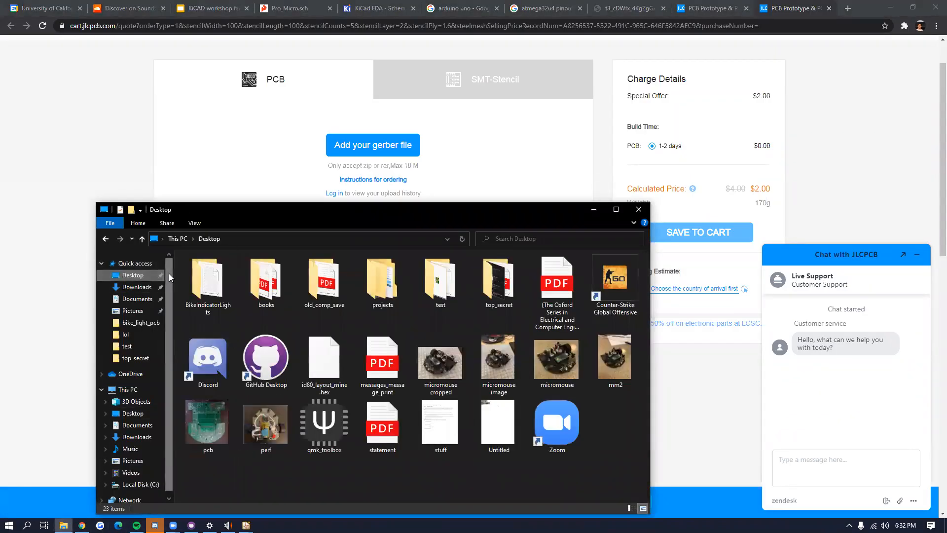
pyautogui.doubleClick(425, 288)
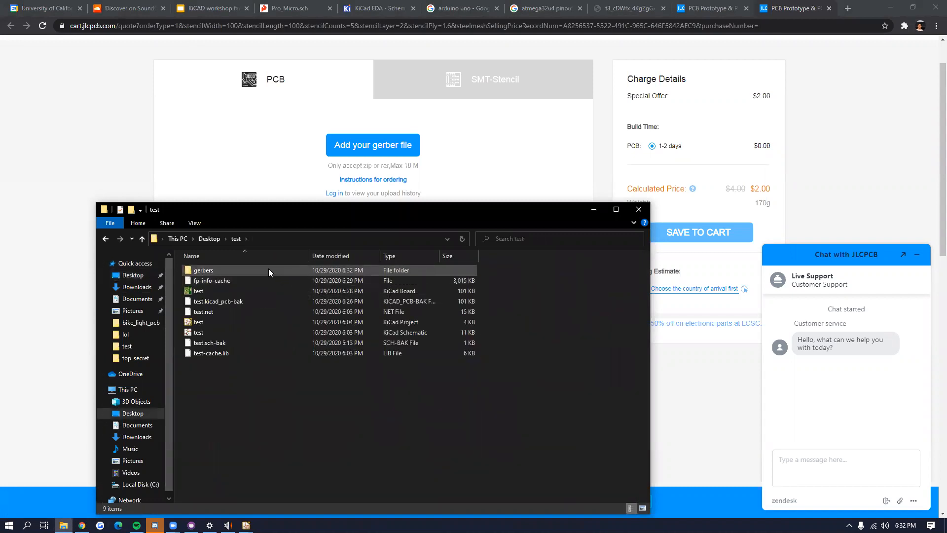
pyautogui.doubleClick(268, 270)
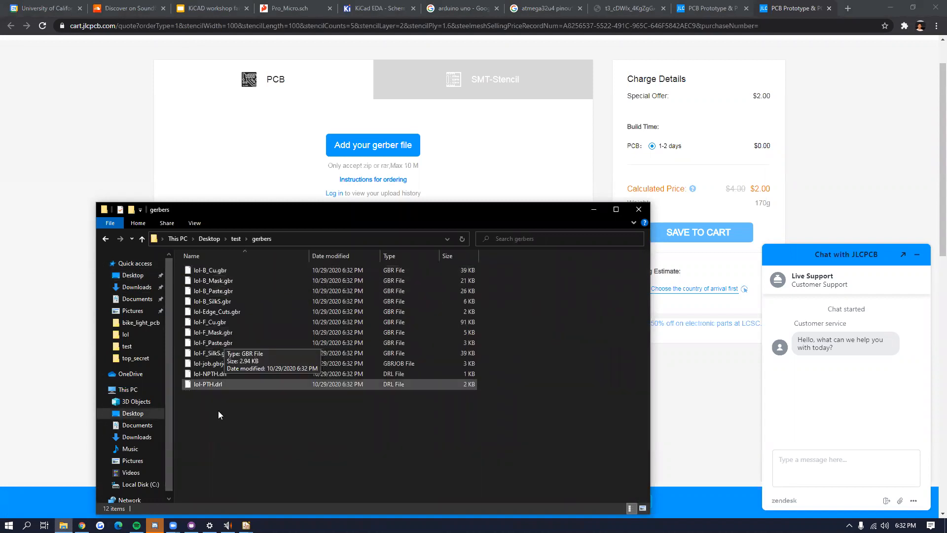
# Step: Compress the gerbers folder inside Desktop\test into a zip archive
pyautogui.moveTo(226, 414); pyautogui.dragTo(251, 409)
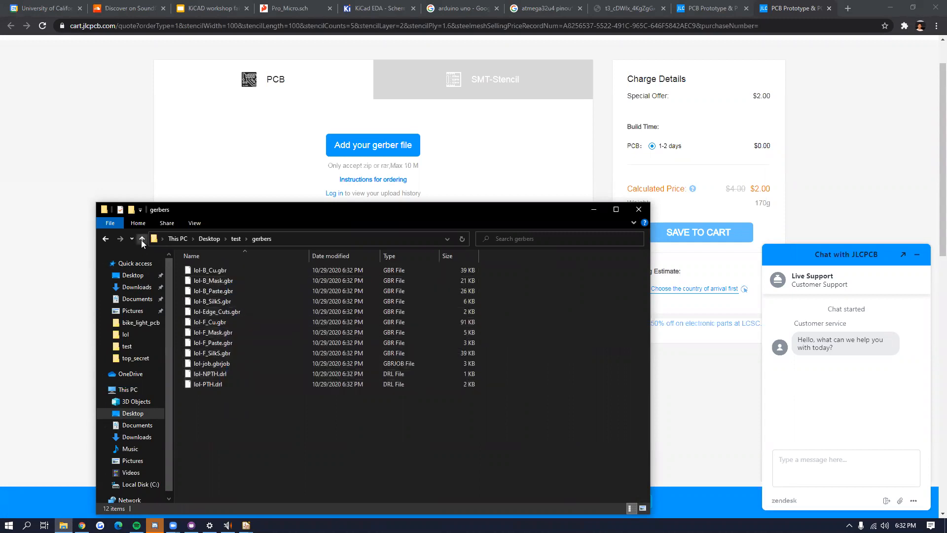
pyautogui.click(141, 240)
pyautogui.rightClick(247, 269)
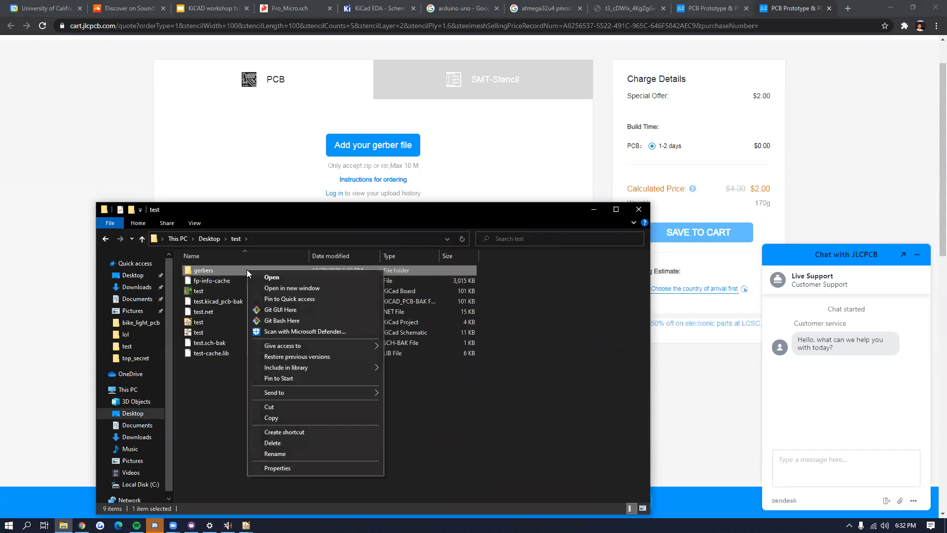
pyautogui.moveTo(325, 391)
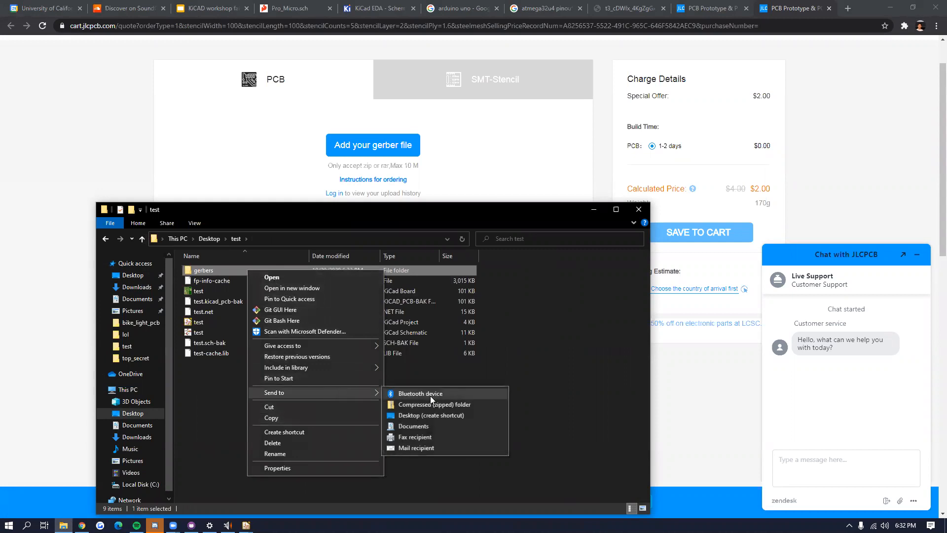
pyautogui.click(436, 405)
pyautogui.click(281, 387)
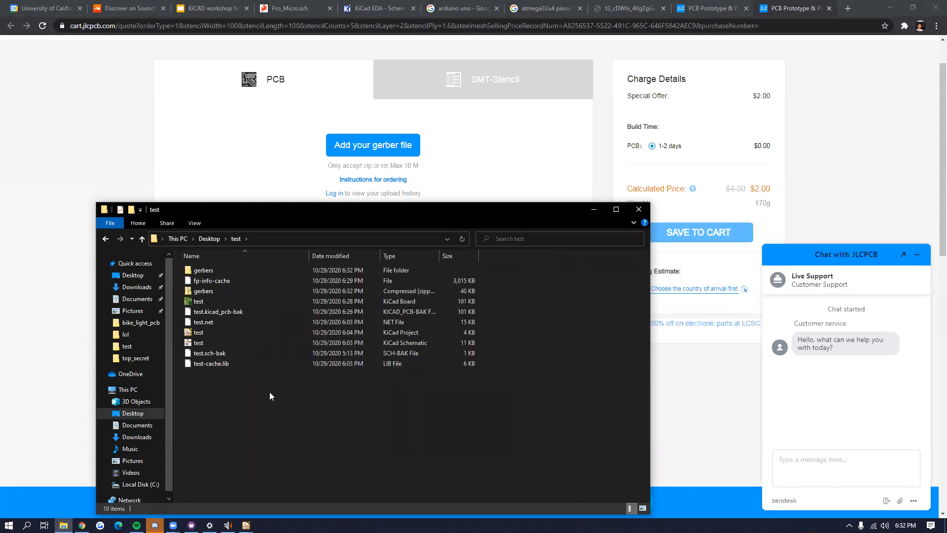
pyautogui.click(220, 292)
# Step: Upload the zipped gerbers file from Desktop\test to the JLCPCB order page
pyautogui.click(233, 176)
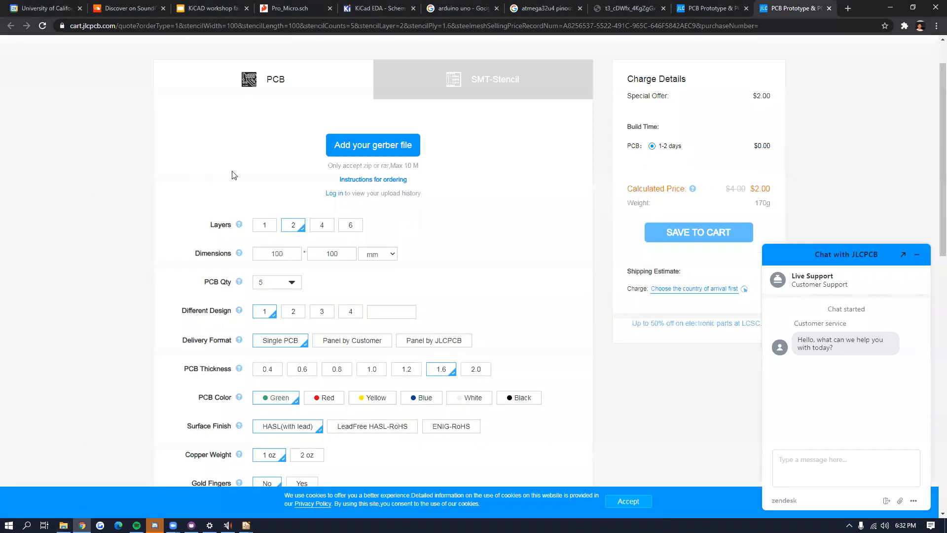
pyautogui.click(403, 149)
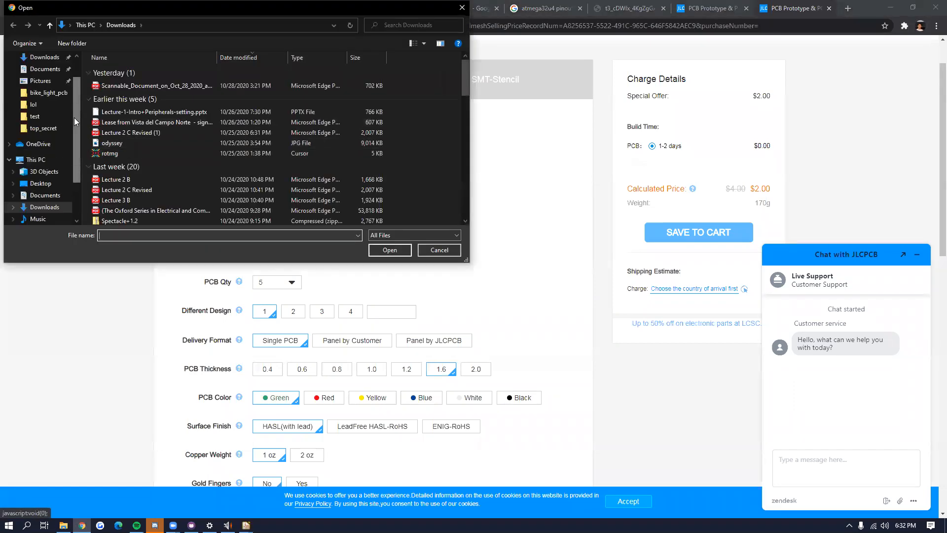
pyautogui.click(55, 118)
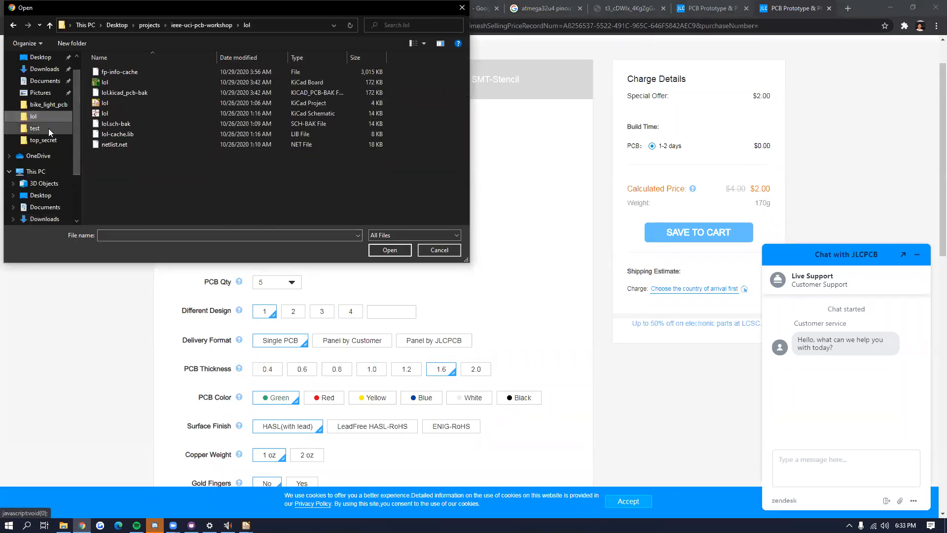
pyautogui.click(48, 129)
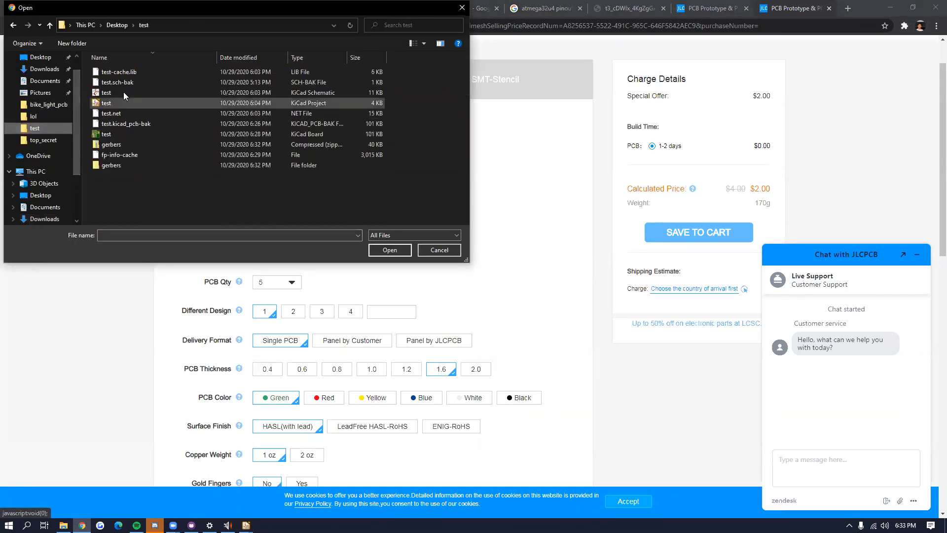
pyautogui.click(131, 145)
pyautogui.click(397, 250)
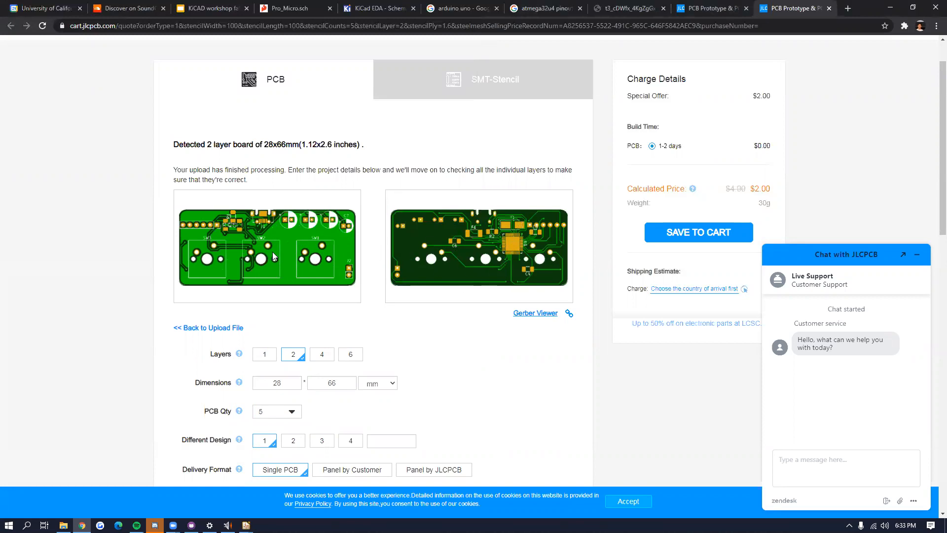
# Step: Examine the rendered board previews, the detected dimensions and the PCB quantity choices on the order form
pyautogui.scroll(-1, 280, 220)
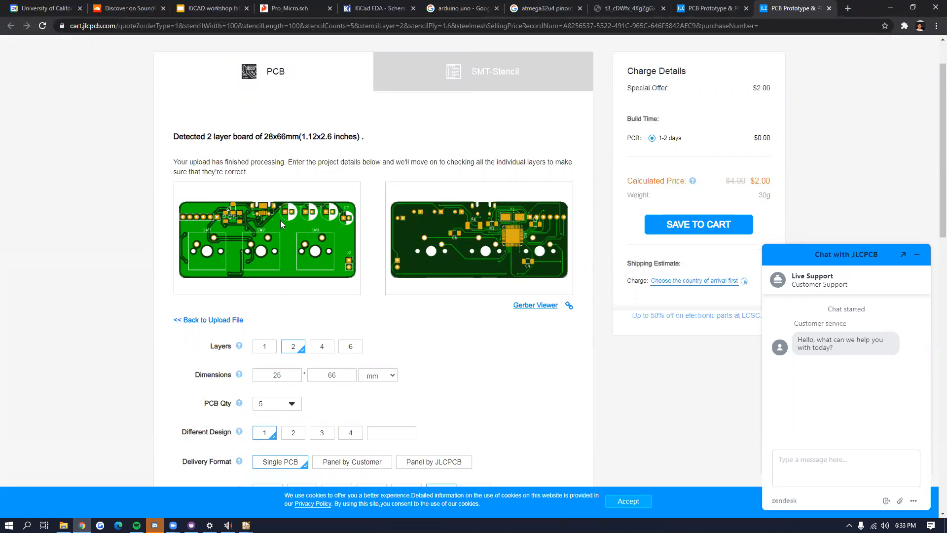
pyautogui.scroll(-2, 282, 202)
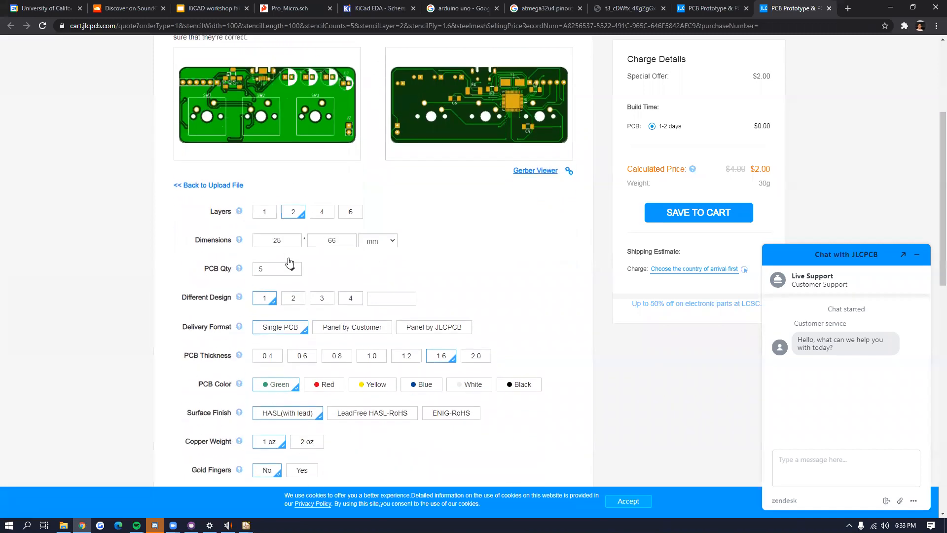
pyautogui.scroll(-2, 290, 266)
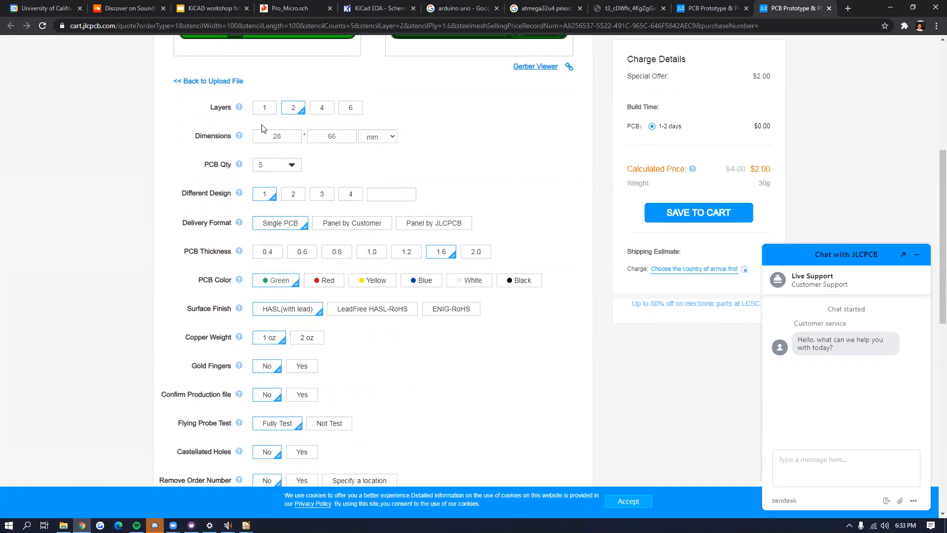
pyautogui.scroll(2, 268, 135)
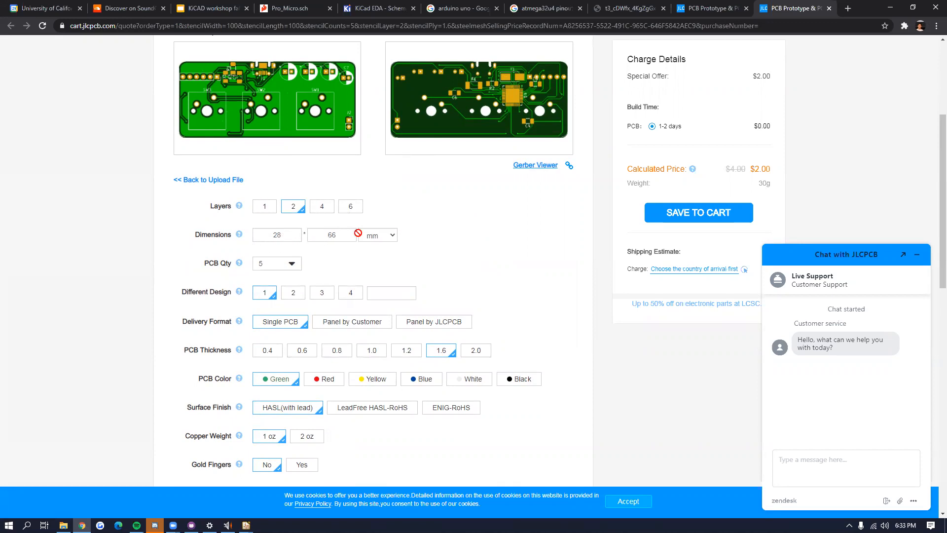
pyautogui.click(291, 264)
pyautogui.click(291, 288)
pyautogui.scroll(-2, 353, 264)
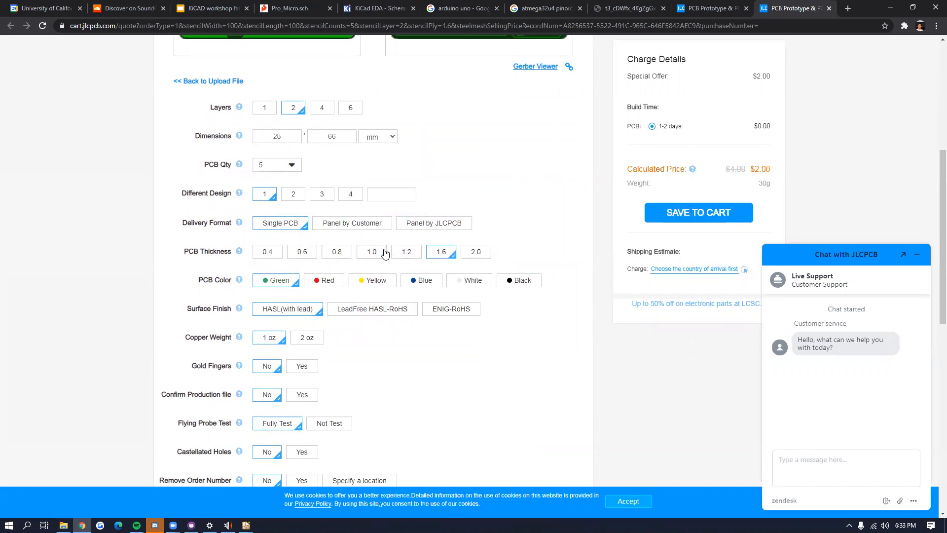
pyautogui.scroll(2, 375, 253)
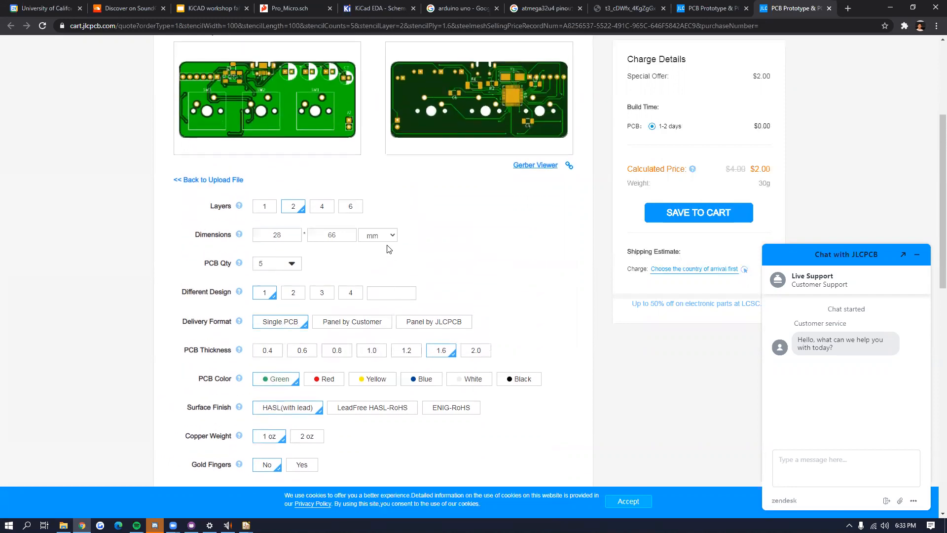
# Step: Compare the price of several PCB thicknesses between 0.4 and 2.0, and set the thickness to 1.2
pyautogui.click(338, 351)
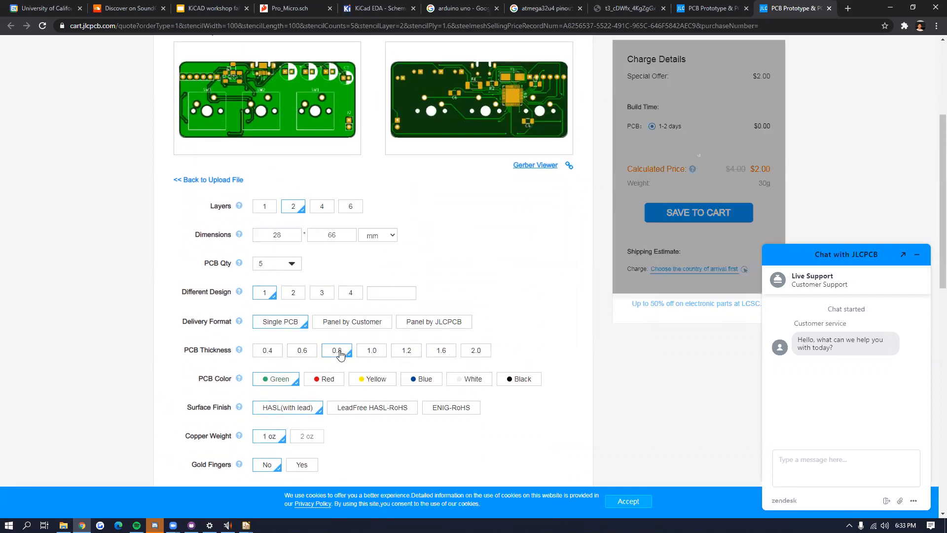
pyautogui.click(374, 354)
pyautogui.click(469, 351)
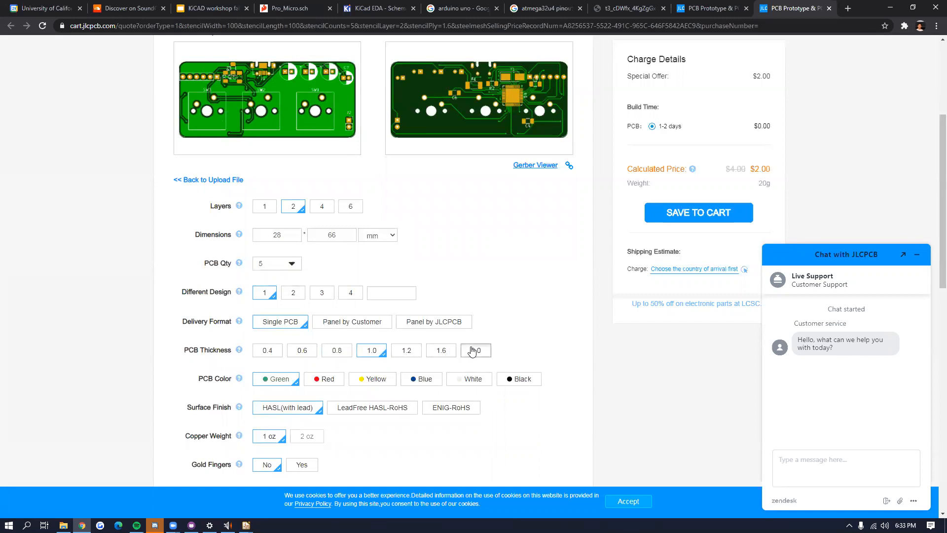
pyautogui.click(266, 353)
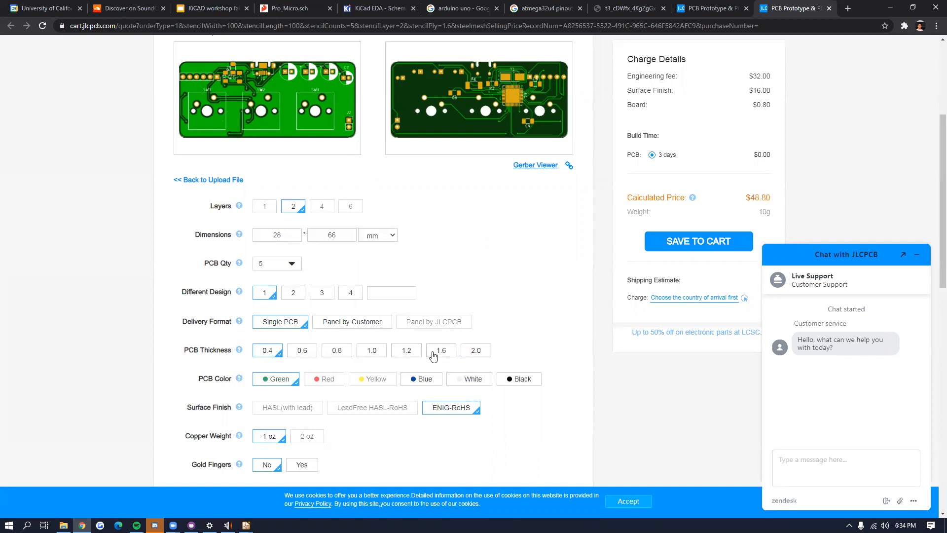
pyautogui.click(409, 353)
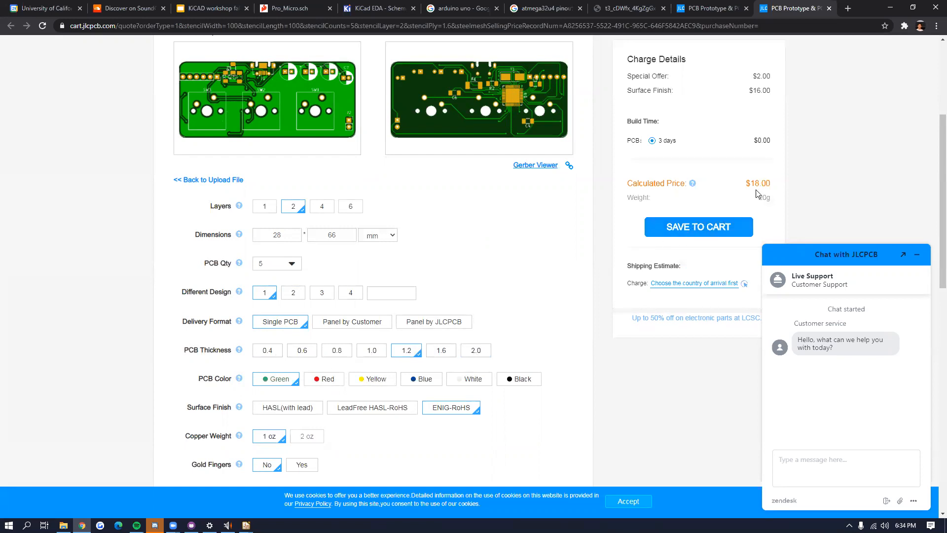
pyautogui.click(443, 351)
pyautogui.click(442, 351)
pyautogui.click(464, 350)
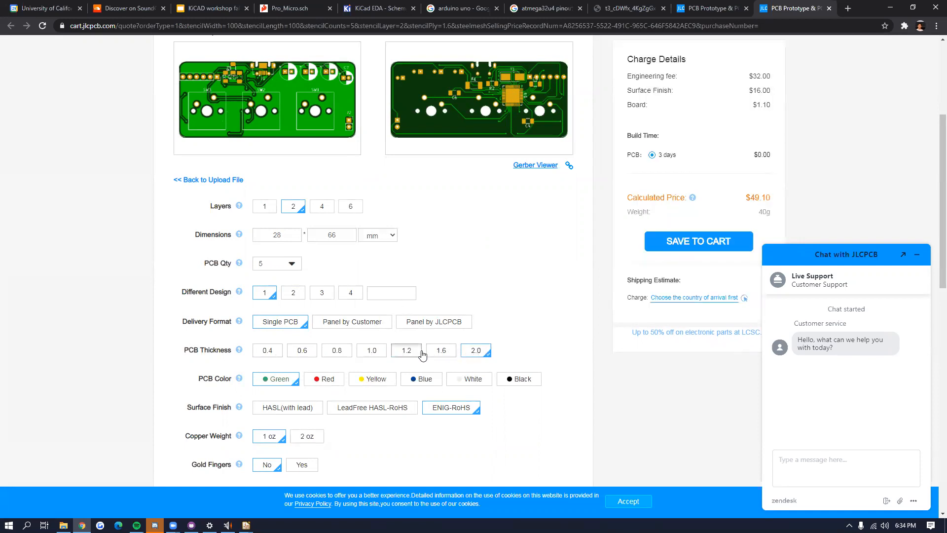
pyautogui.click(413, 350)
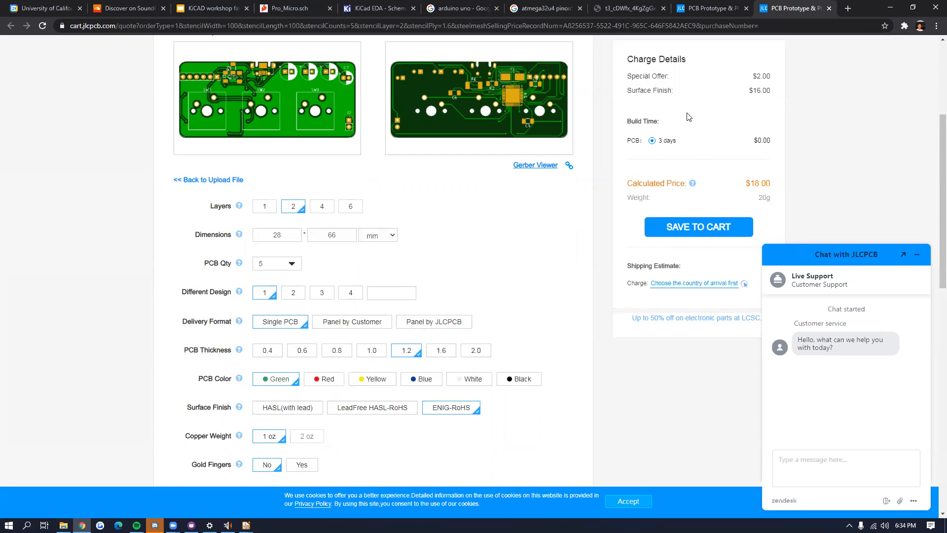
# Step: Compare the LeadFree HASL-RoHS and ENIG-RoHS surface finishes, and set the finish to HASL(with lead)
pyautogui.scroll(2, 296, 409)
pyautogui.scroll(-3, 269, 375)
pyautogui.click(298, 360)
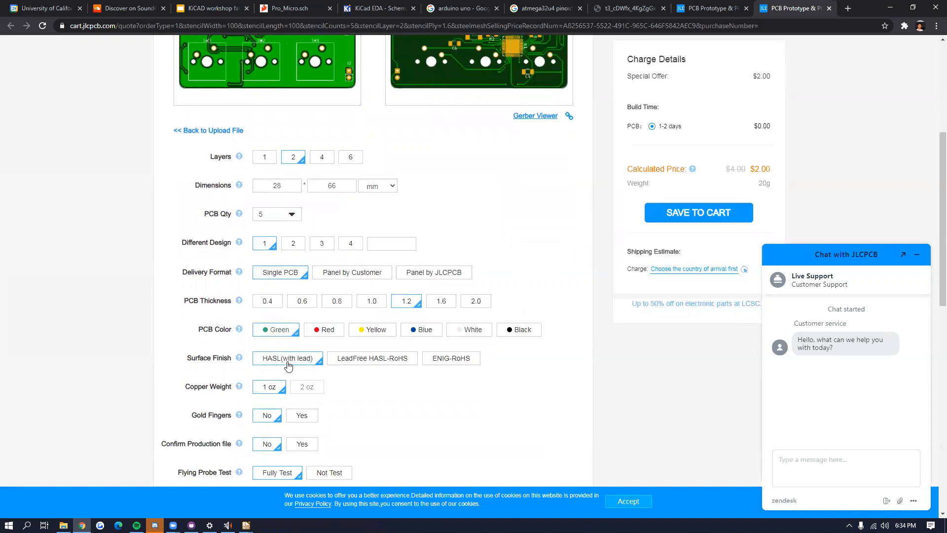
pyautogui.click(360, 358)
pyautogui.click(448, 361)
pyautogui.click(292, 362)
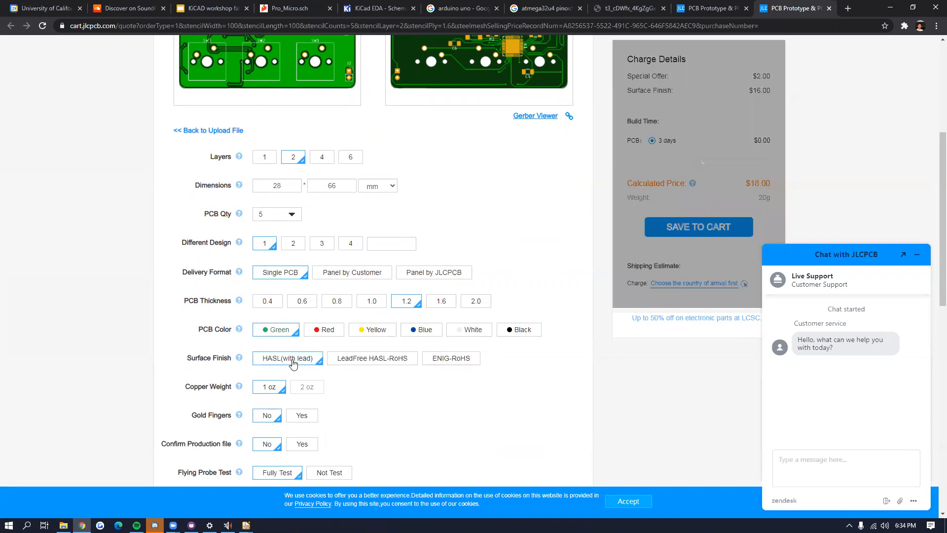
pyautogui.scroll(1, 676, 183)
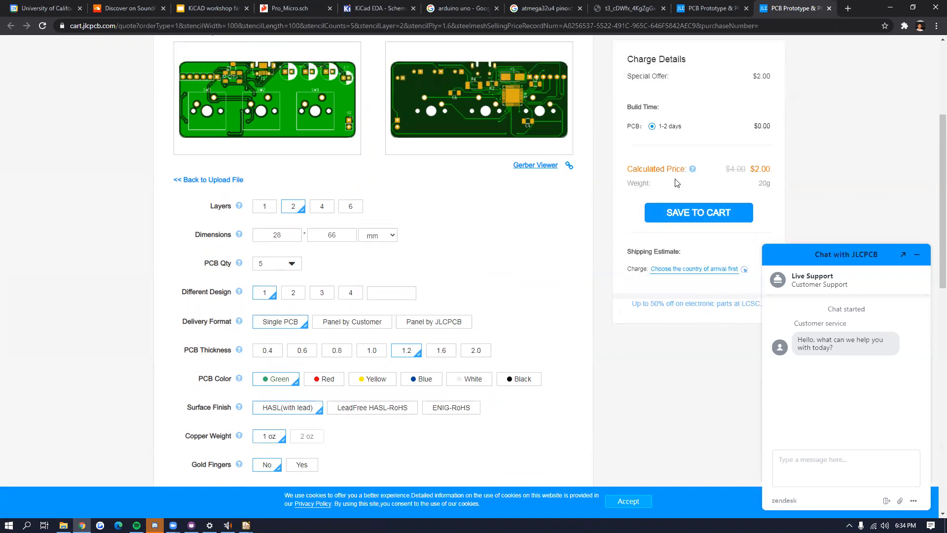
pyautogui.scroll(-1, 740, 147)
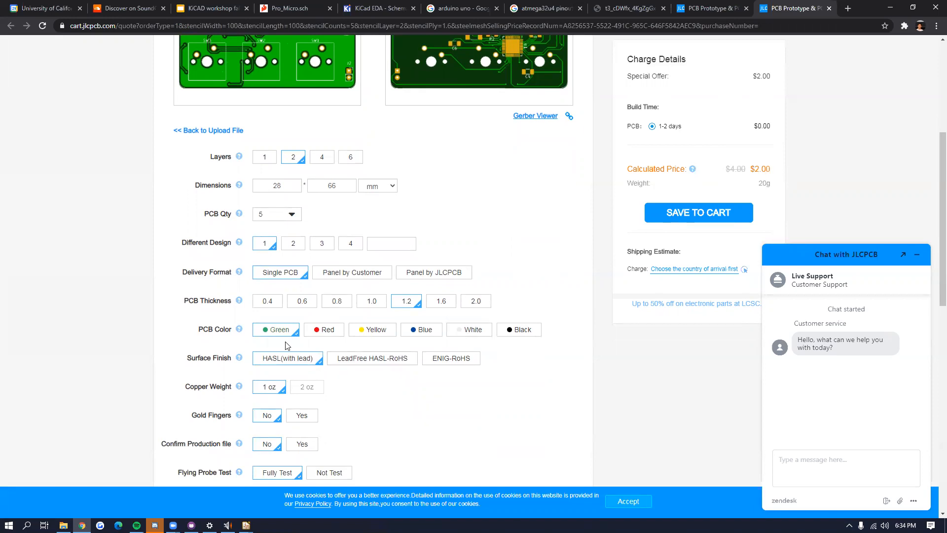
# Step: Try the Black, White, Blue, Yellow and Red PCB colors in the preview and return to Green
pyautogui.click(517, 336)
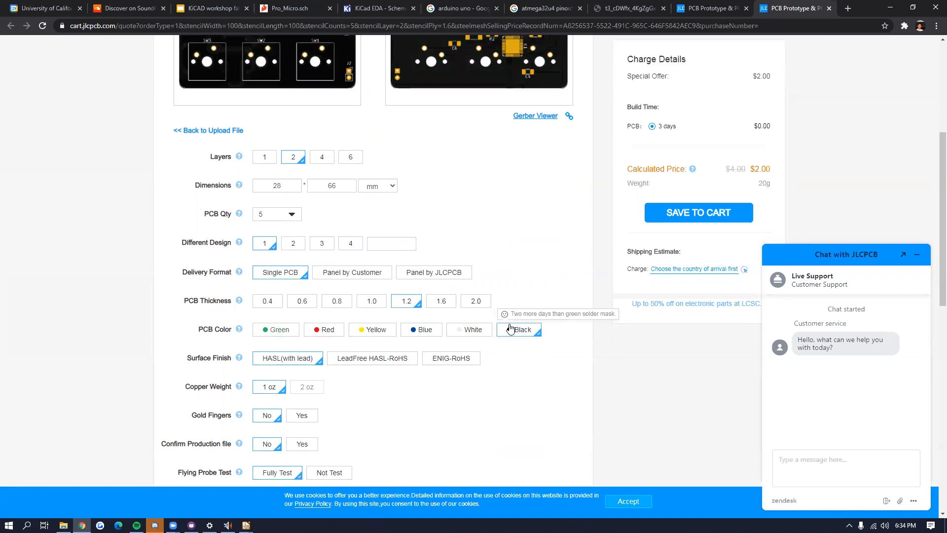
pyautogui.scroll(2, 448, 228)
pyautogui.scroll(-1, 449, 227)
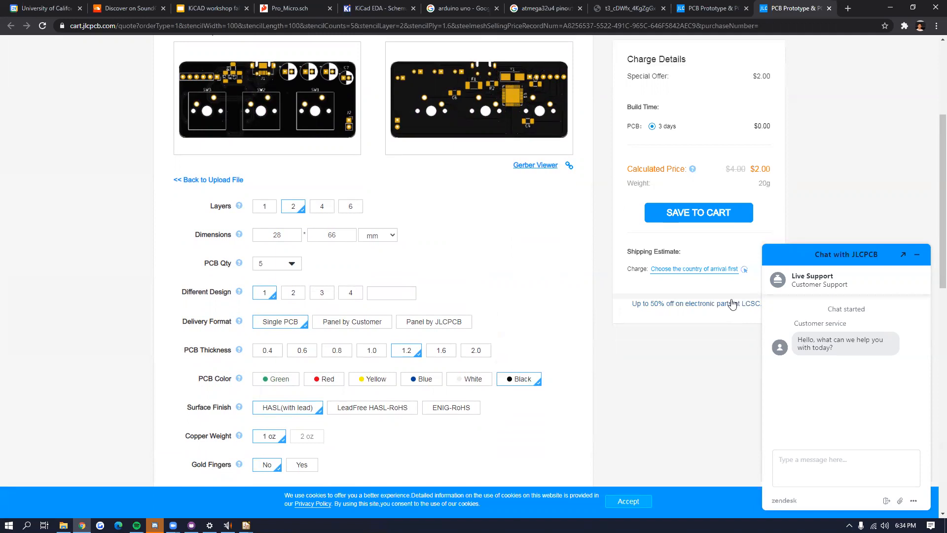
pyautogui.click(469, 379)
pyautogui.click(422, 378)
pyautogui.click(373, 380)
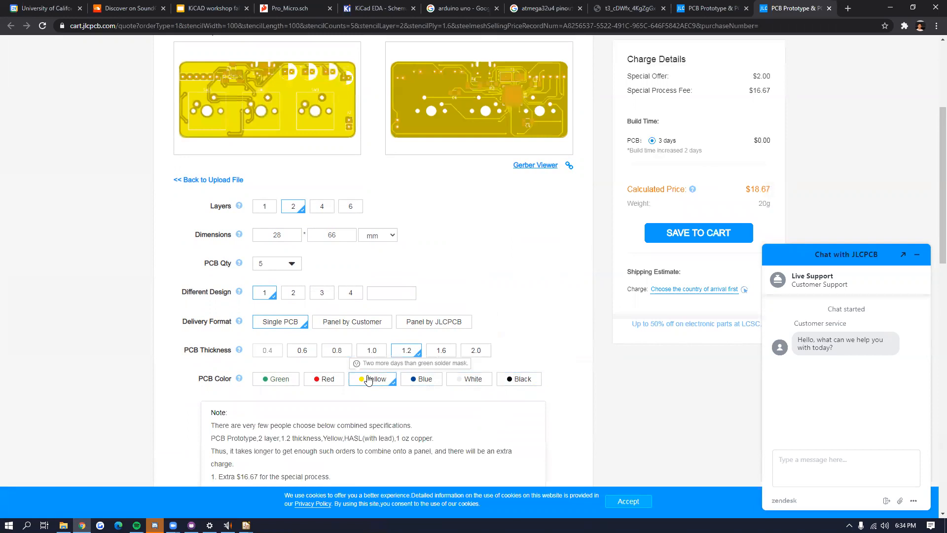
pyautogui.click(319, 379)
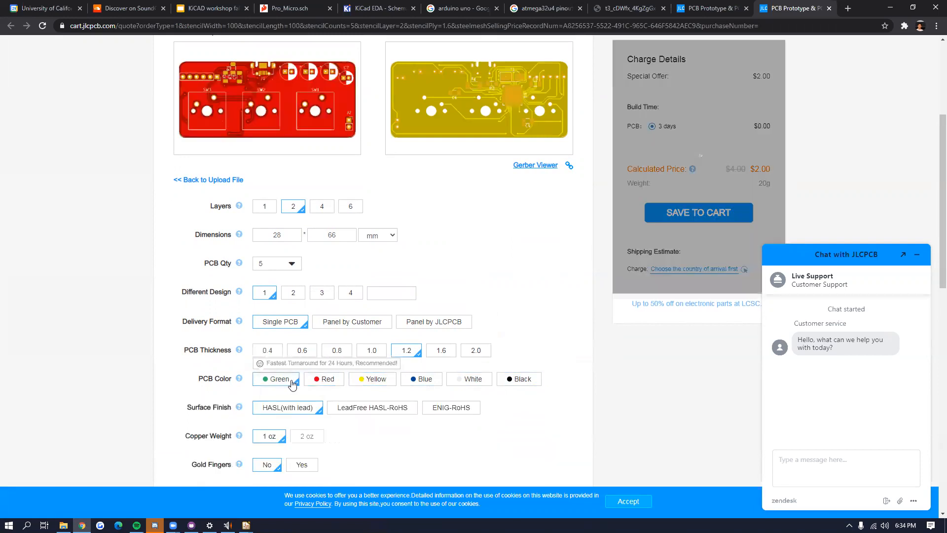
pyautogui.click(295, 379)
# Step: Review the remaining order options from Copper Weight to Remove Order Number, and minimize the support chat
pyautogui.scroll(-2, 325, 395)
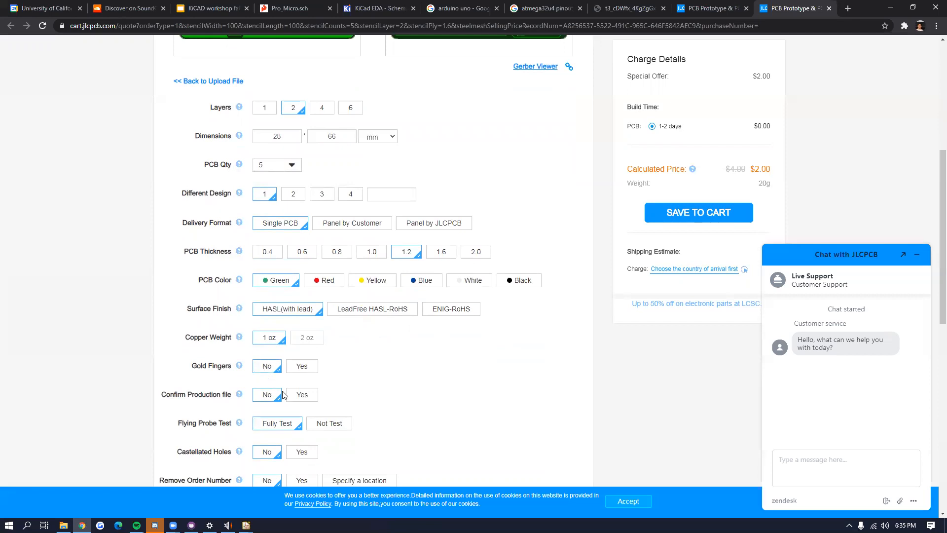
pyautogui.scroll(-1, 281, 390)
pyautogui.scroll(-2, 271, 325)
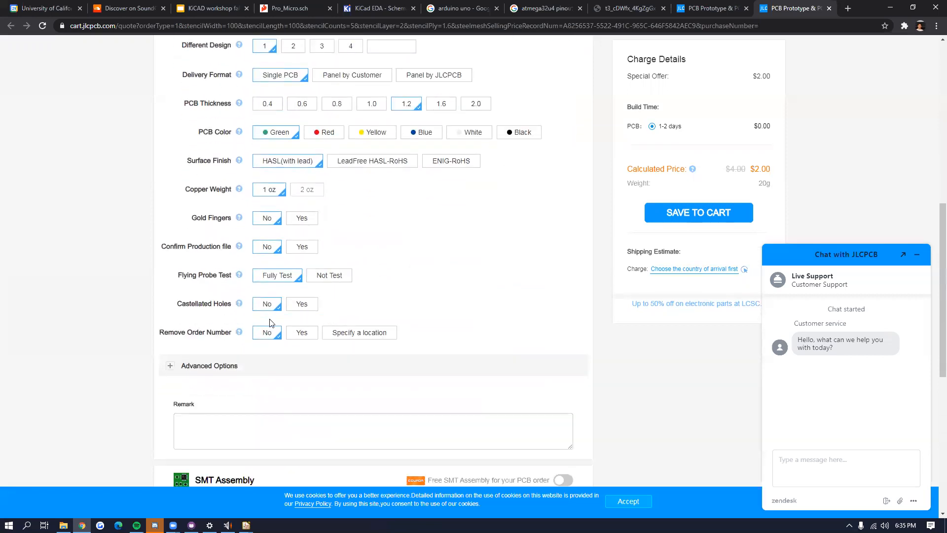
pyautogui.scroll(3, 270, 323)
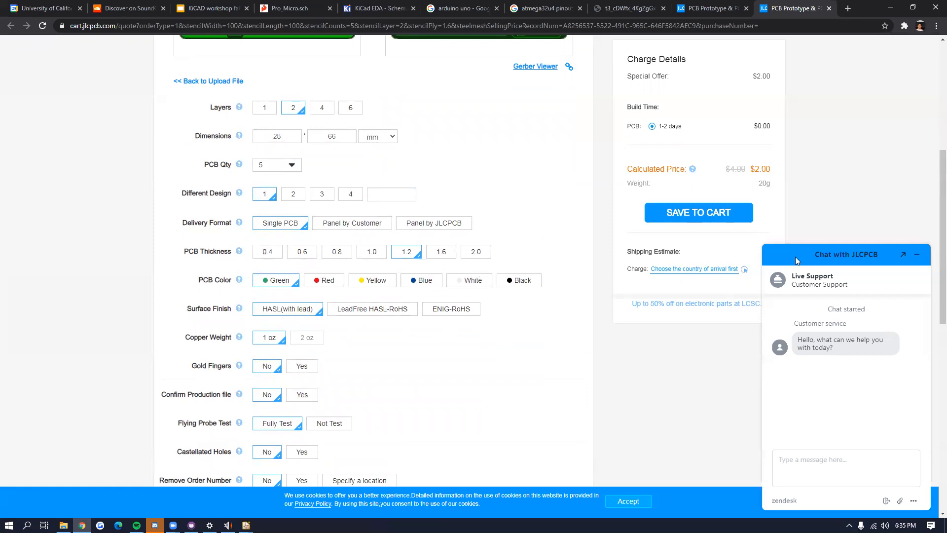
pyautogui.click(916, 254)
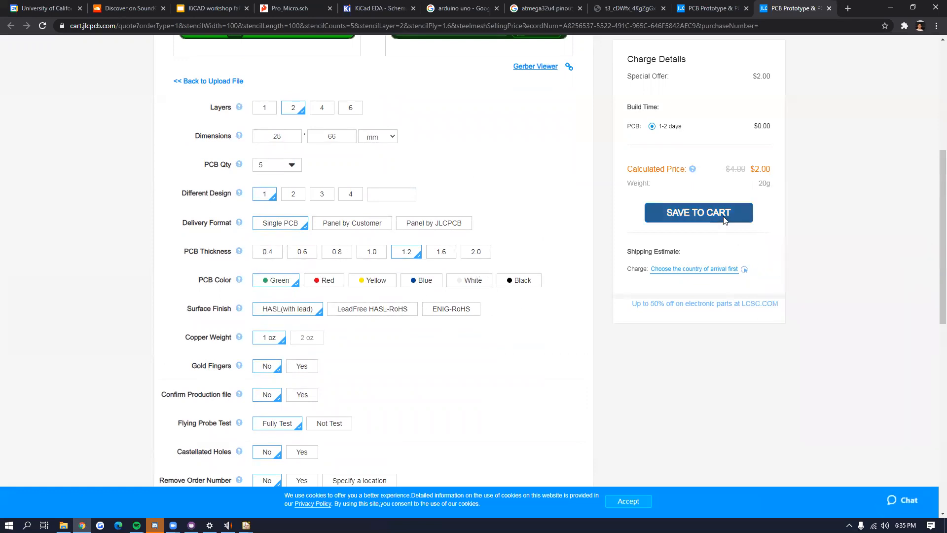
# Step: Try to save the board order to the cart, and leave the login page for the atmega32u4 pinout image results
pyautogui.click(723, 219)
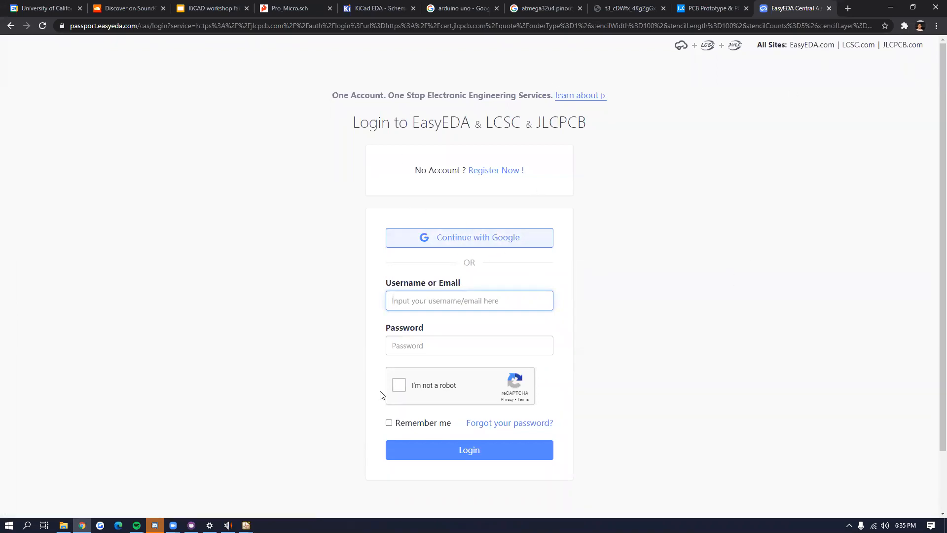
pyautogui.hotkey('ctrl', 'w')
pyautogui.click(636, 8)
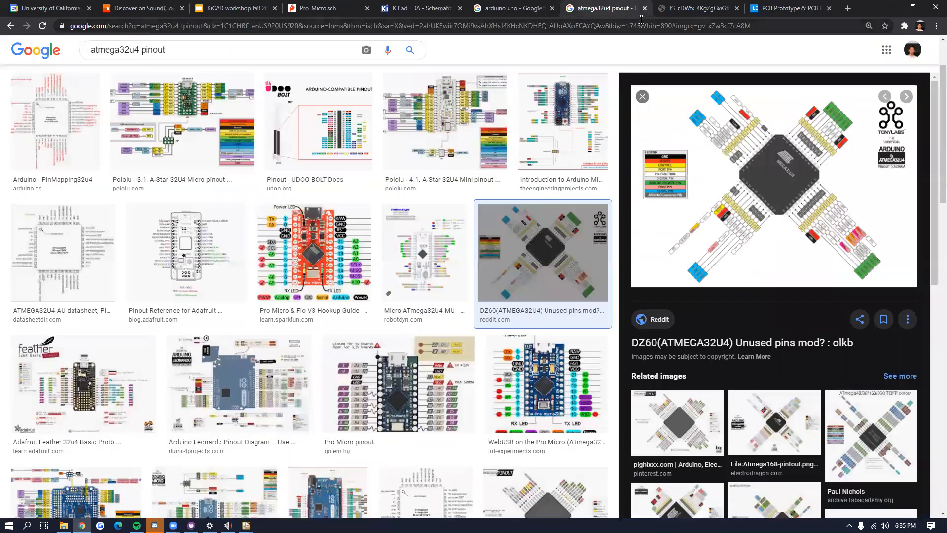
# Step: Switch to the KiCAD workshop fall 2020 presentation and go from the Manufacturing options slide to the Assembly slide
pyautogui.click(890, 7)
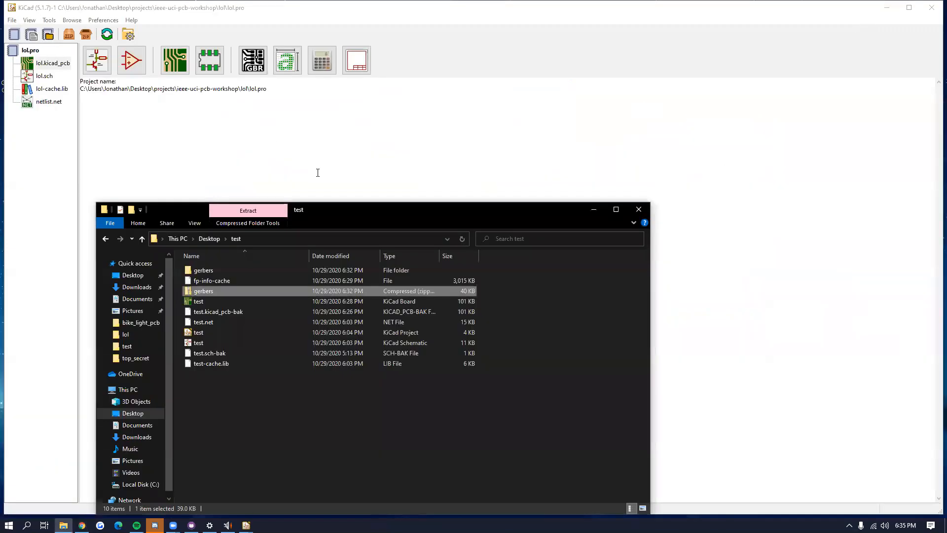
pyautogui.click(82, 525)
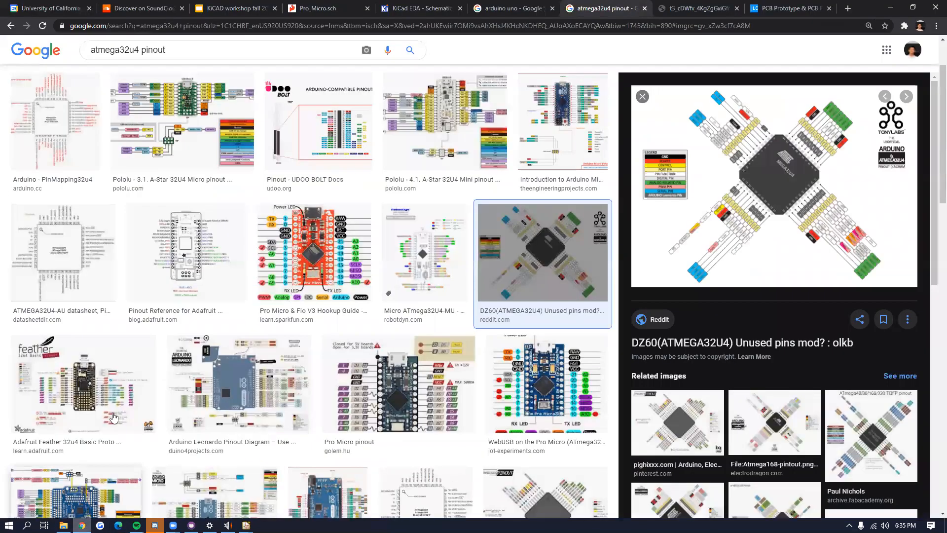
pyautogui.click(214, 7)
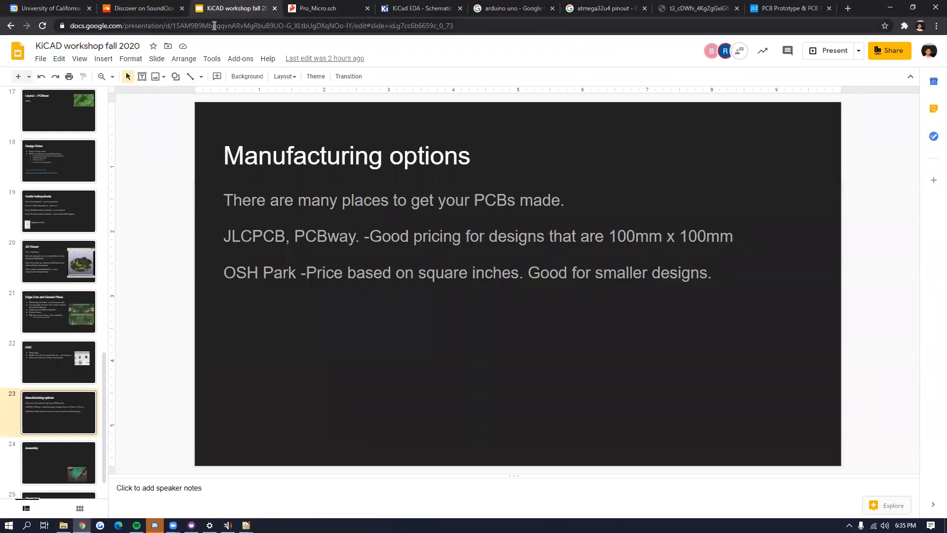
pyautogui.press('Down')
pyautogui.press('Down')
pyautogui.press('Up')
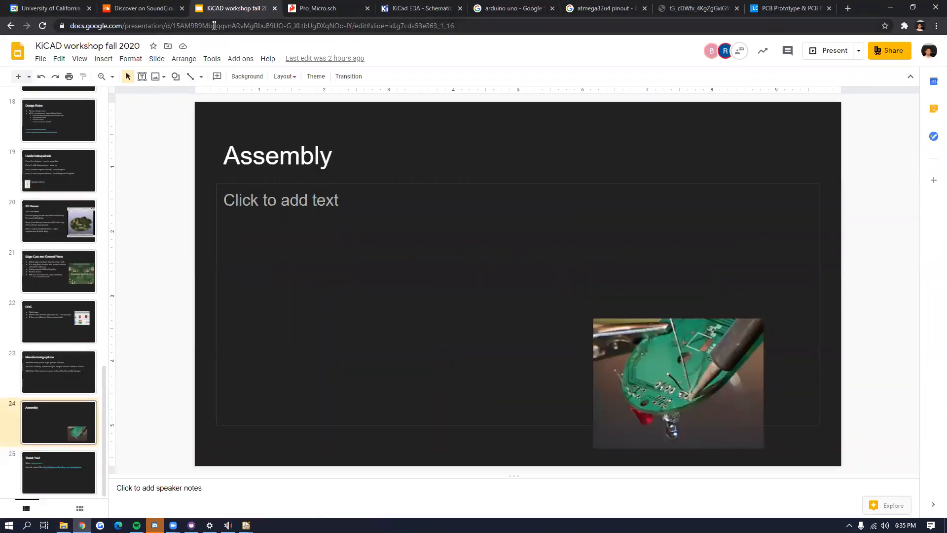
pyautogui.press('Up')
pyautogui.press('Down')
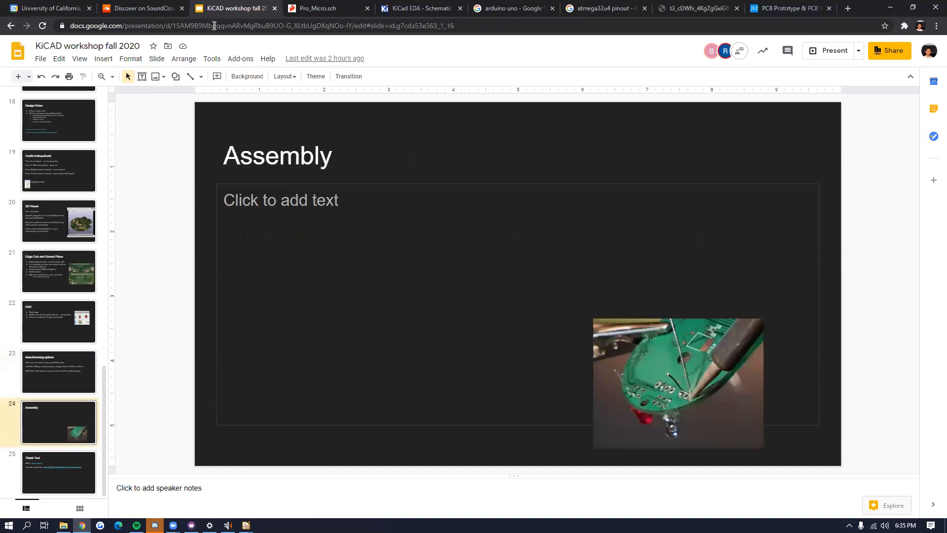
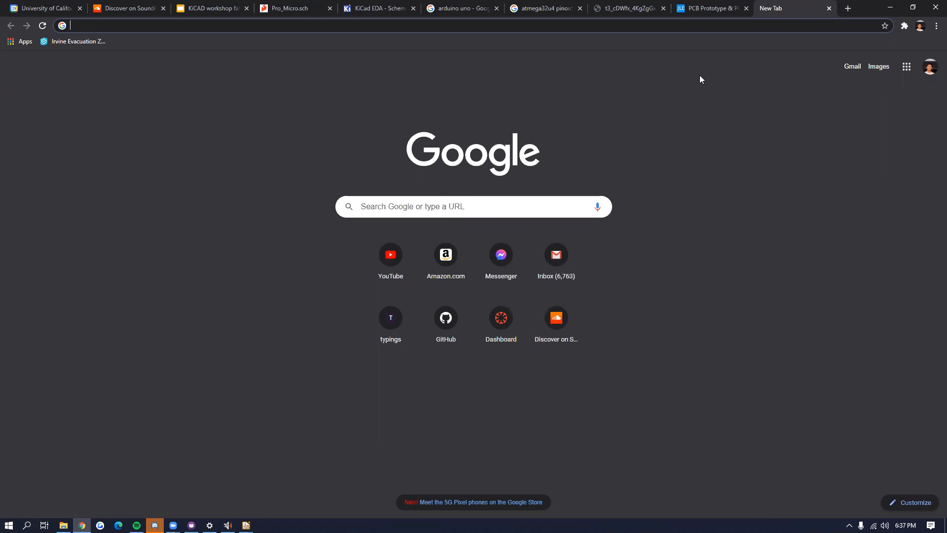
# Step: Search the web for "jlcb design constraints" and open JLCPCB's Capability page at its collapsed specification sections
pyautogui.write('b ')
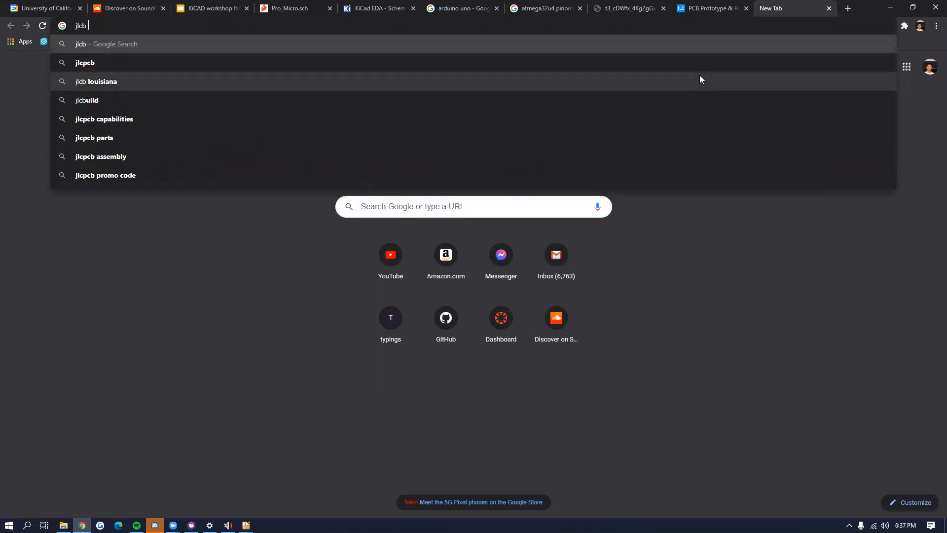
pyautogui.write('design constraints')
pyautogui.press('Return')
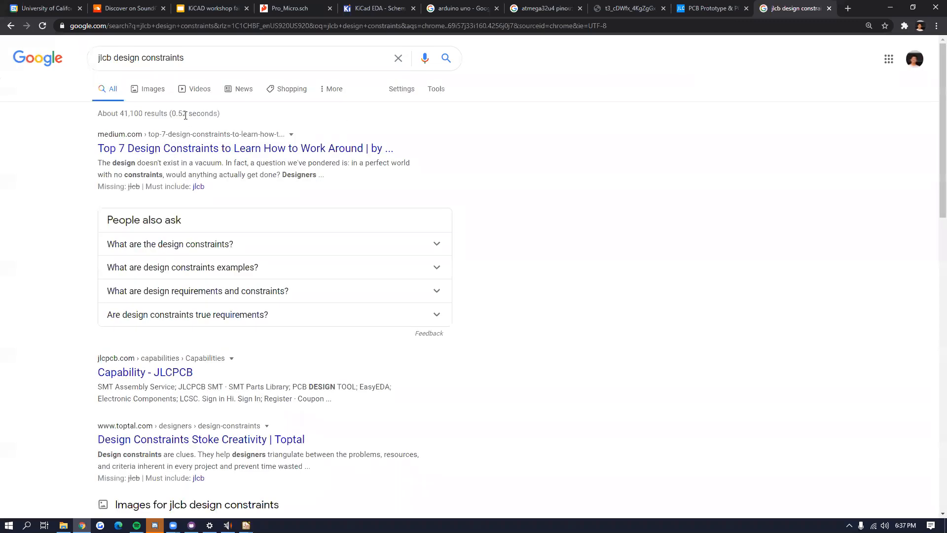
pyautogui.click(148, 374)
pyautogui.scroll(-12, 319, 182)
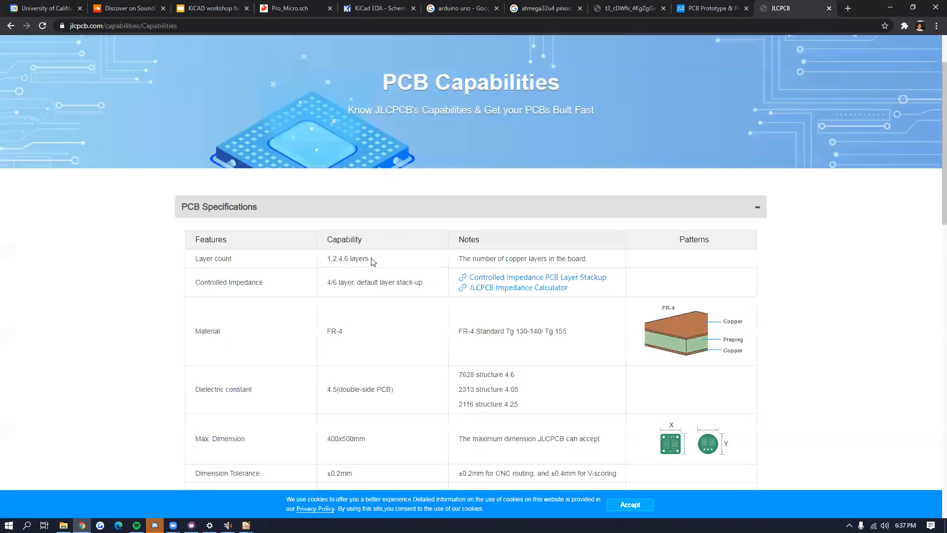
pyautogui.scroll(-1, 512, 326)
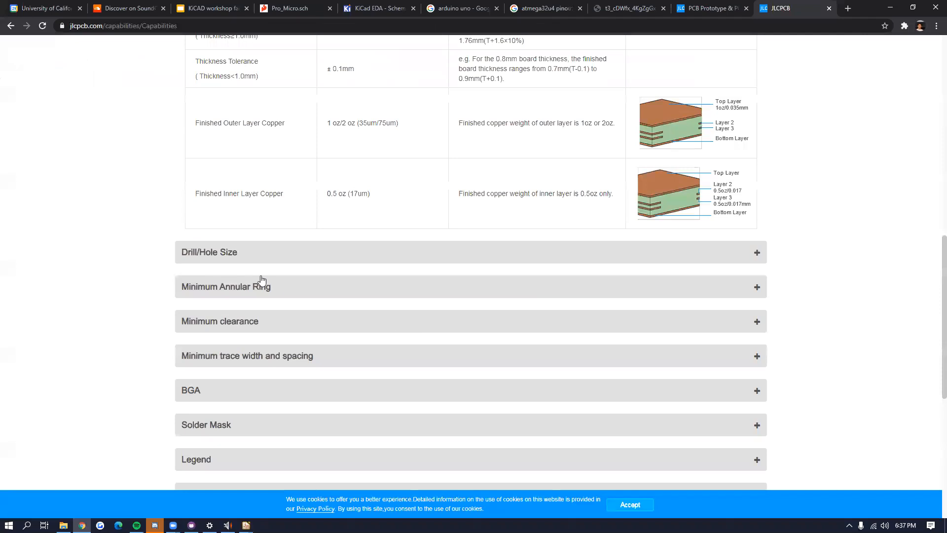
# Step: Expand the Minimum clearance section and examine the hole, via, pad and track clearance limits
pyautogui.click(264, 326)
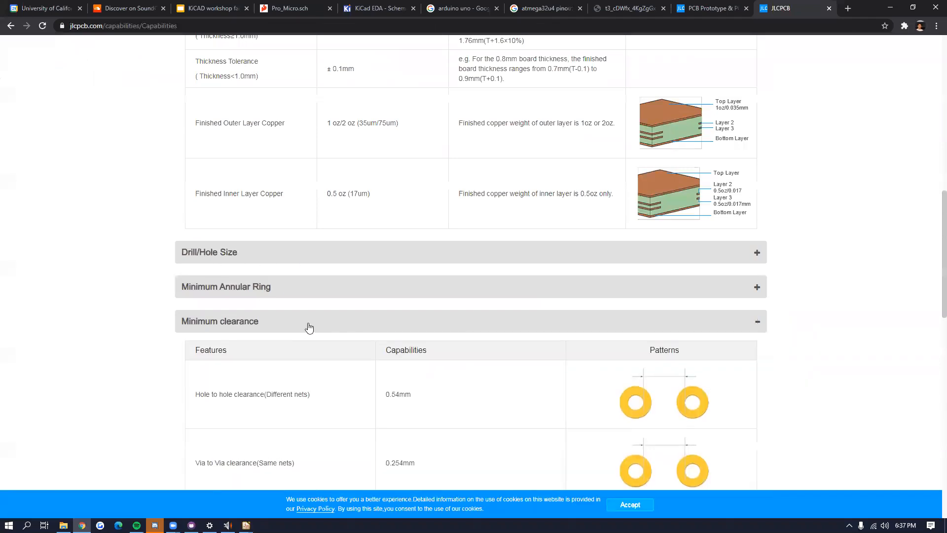
pyautogui.scroll(-4, 444, 332)
pyautogui.scroll(-3, 649, 343)
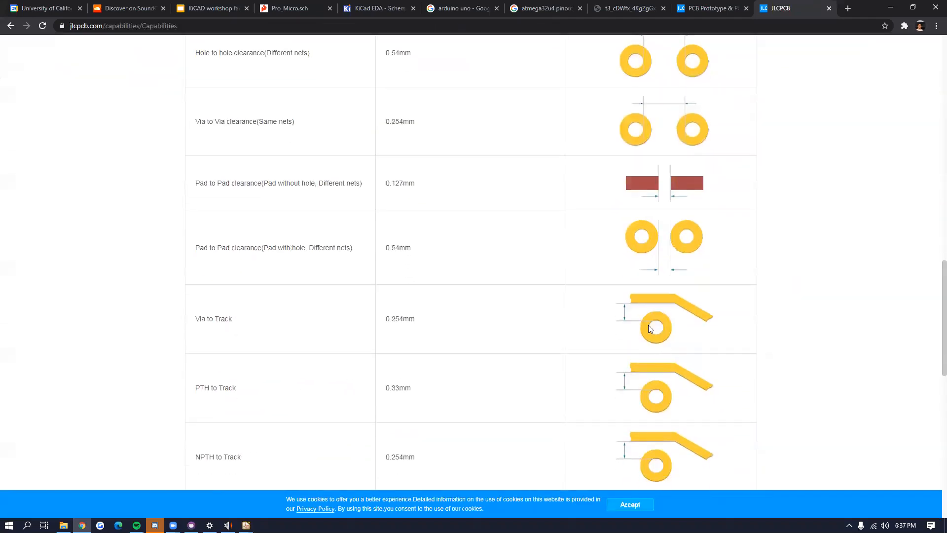
pyautogui.scroll(-5, 543, 370)
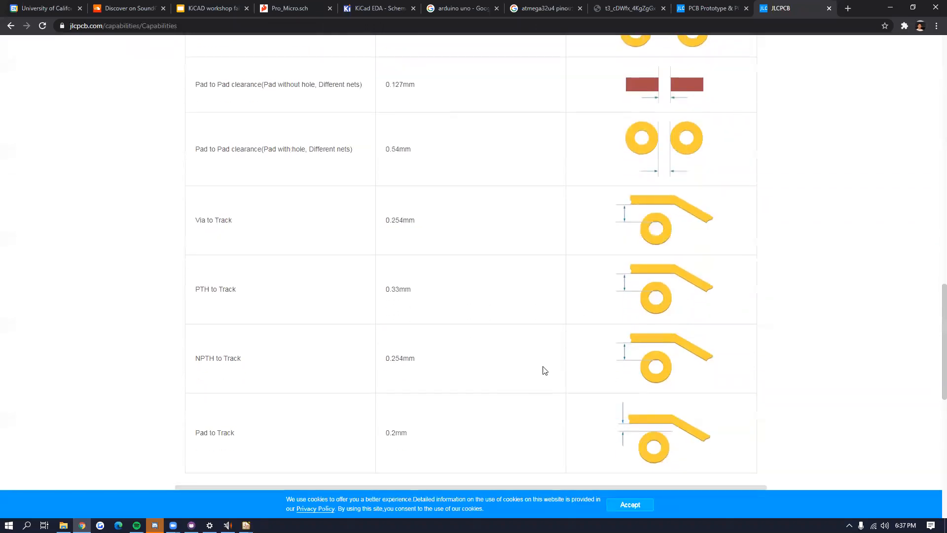
pyautogui.scroll(3, 570, 308)
pyautogui.scroll(5, 570, 308)
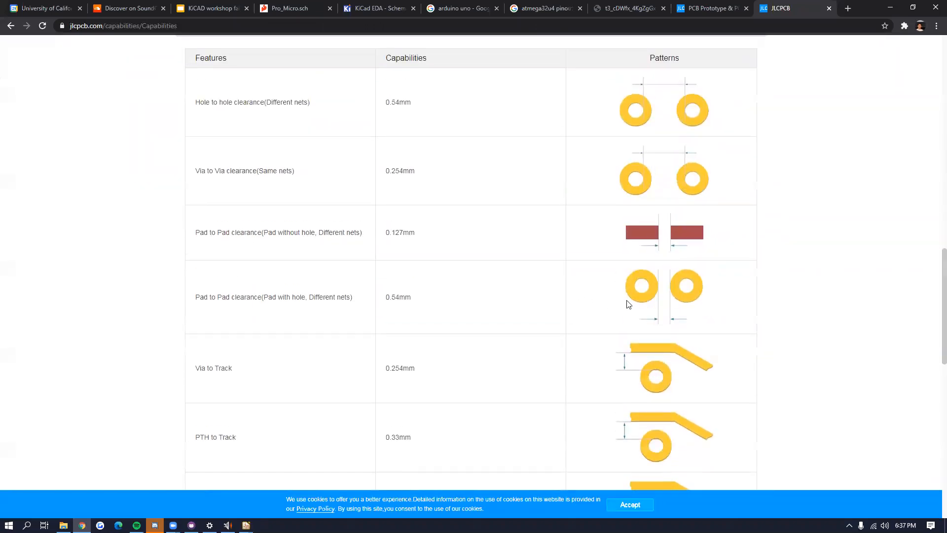
pyautogui.scroll(1, 636, 274)
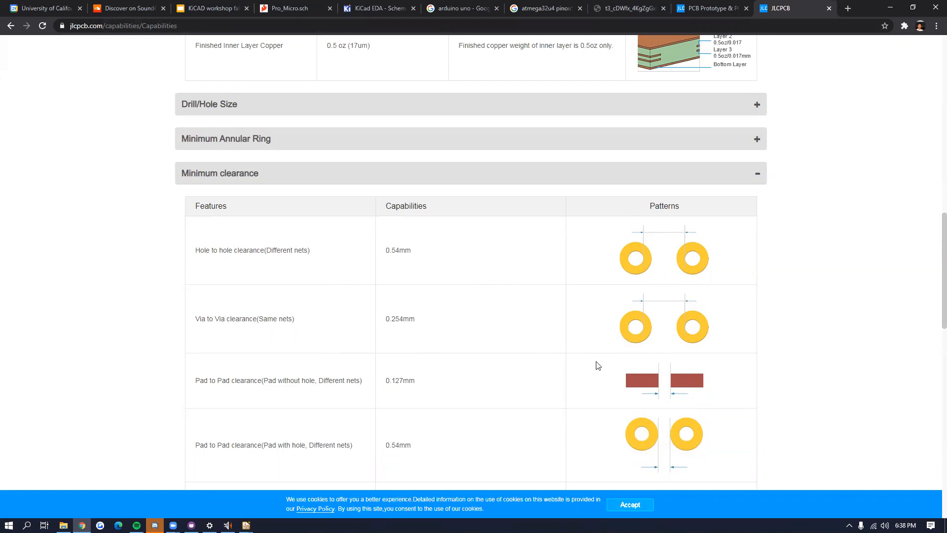
pyautogui.scroll(-2, 552, 347)
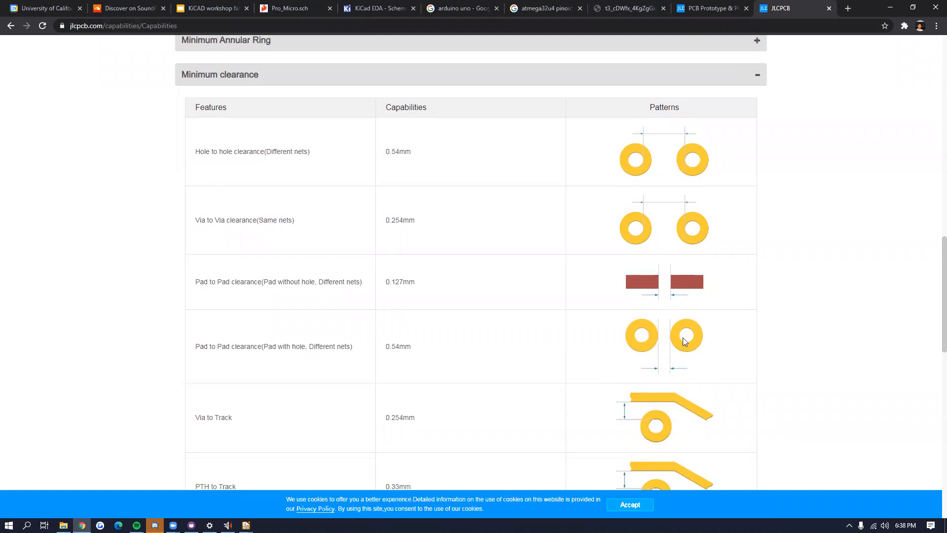
pyautogui.moveTo(423, 348); pyautogui.dragTo(391, 349)
pyautogui.click(472, 397)
pyautogui.scroll(14, 495, 306)
pyautogui.scroll(-18, 497, 313)
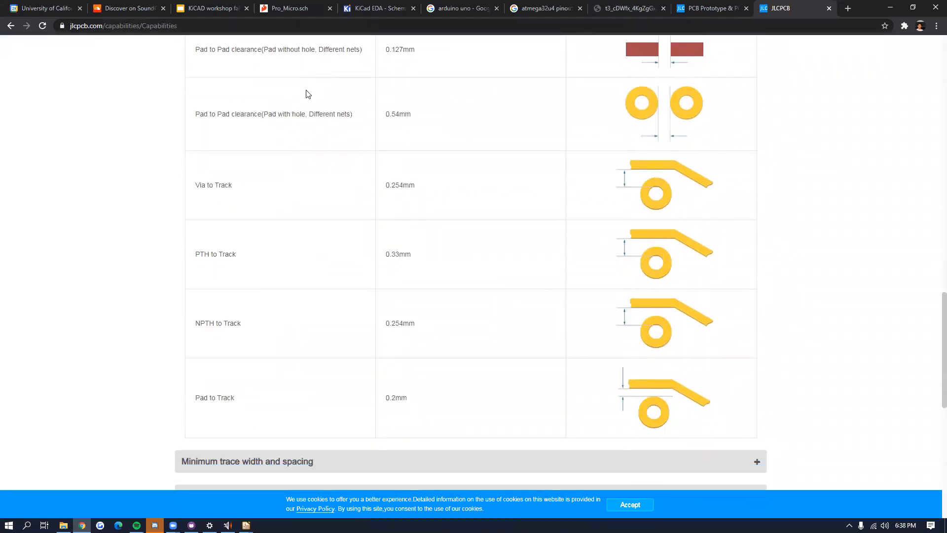
# Step: Return to the KiCAD workshop presentation and go from the Design Rules slide to the DRC slide
pyautogui.hotkey('alt', 'Tab')
pyautogui.click(212, 8)
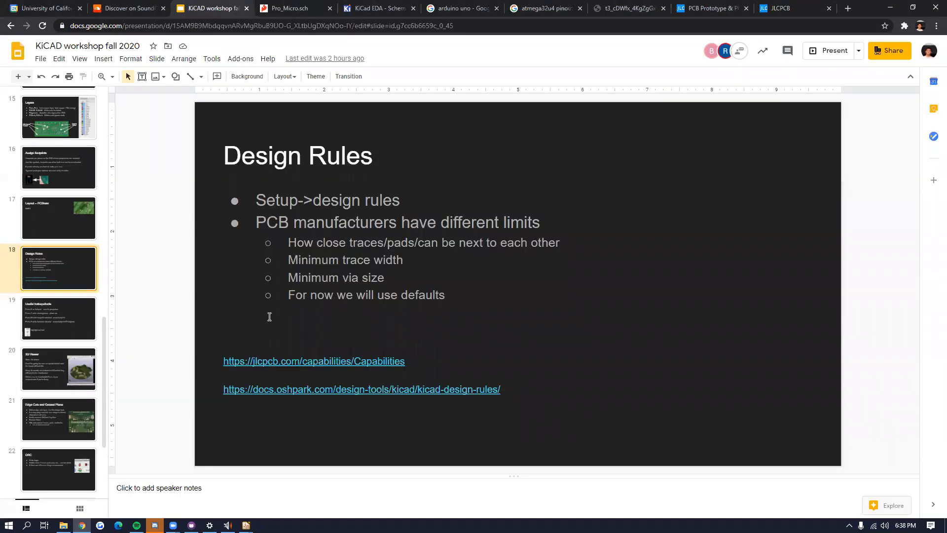
pyautogui.scroll(-1, 70, 369)
pyautogui.scroll(-2, 70, 369)
pyautogui.click(61, 375)
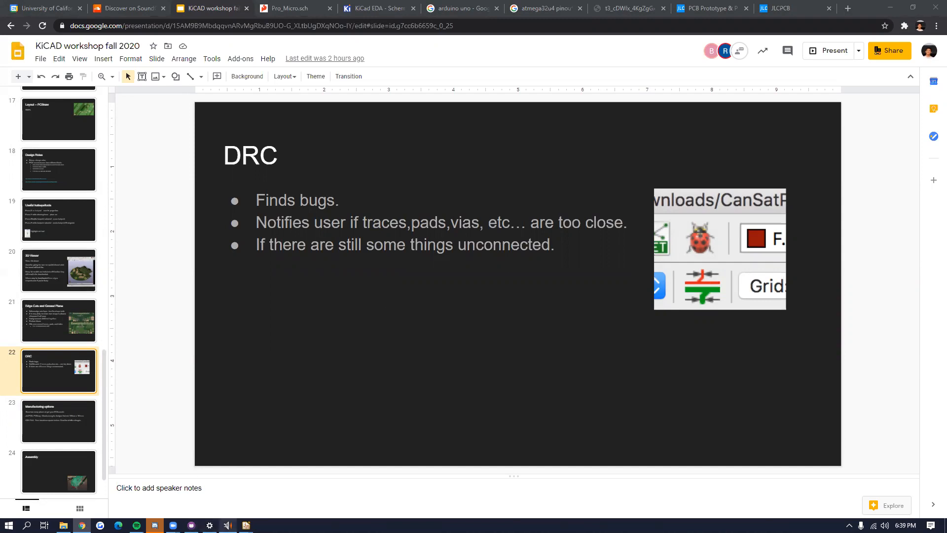
# Step: Switch to Pcbnew with the lol.kicad_pcb keyboard board in view
pyautogui.click(298, 476)
pyautogui.scroll(6, 380, 273)
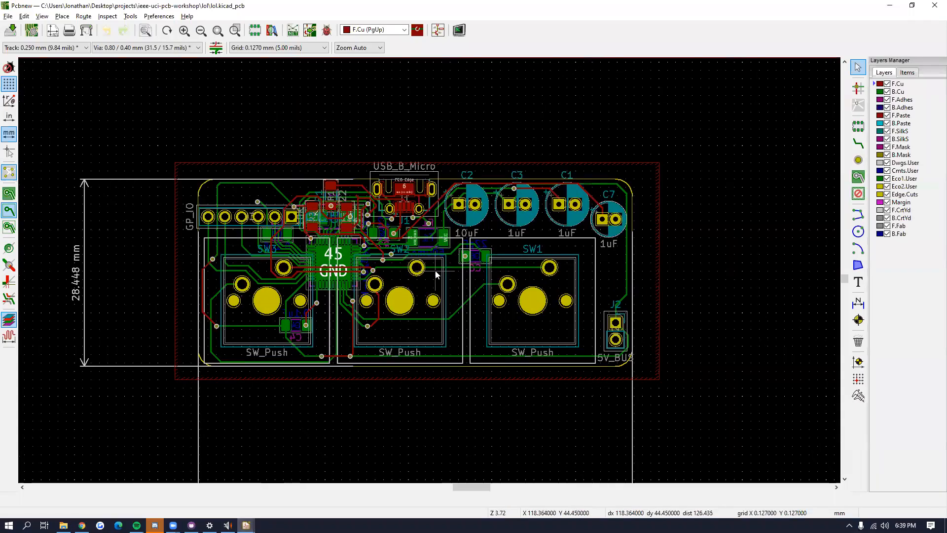
pyautogui.scroll(-5, 520, 217)
pyautogui.click(515, 219)
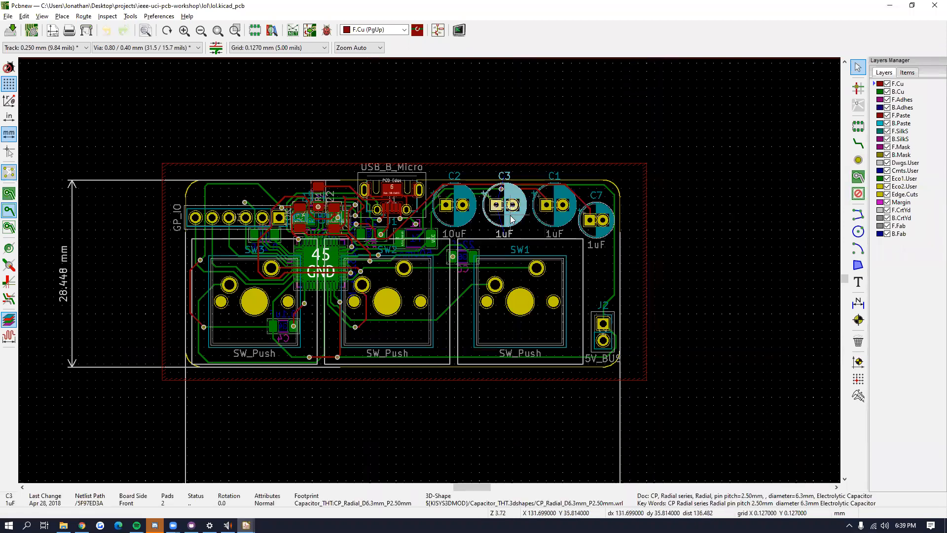
pyautogui.press('m')
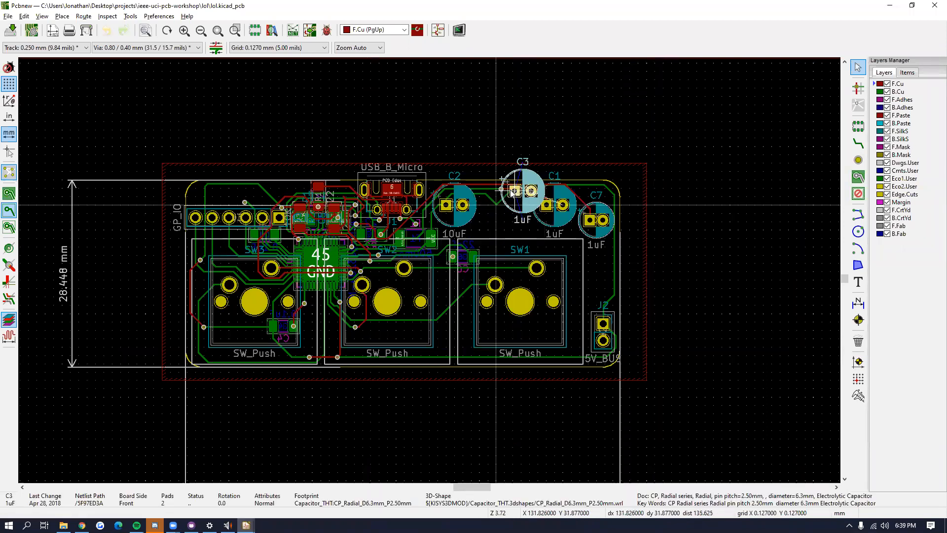
pyautogui.press('Escape')
# Step: Run the design rule check on the board, review the problems and unconnected items, and close the check
pyautogui.click(327, 30)
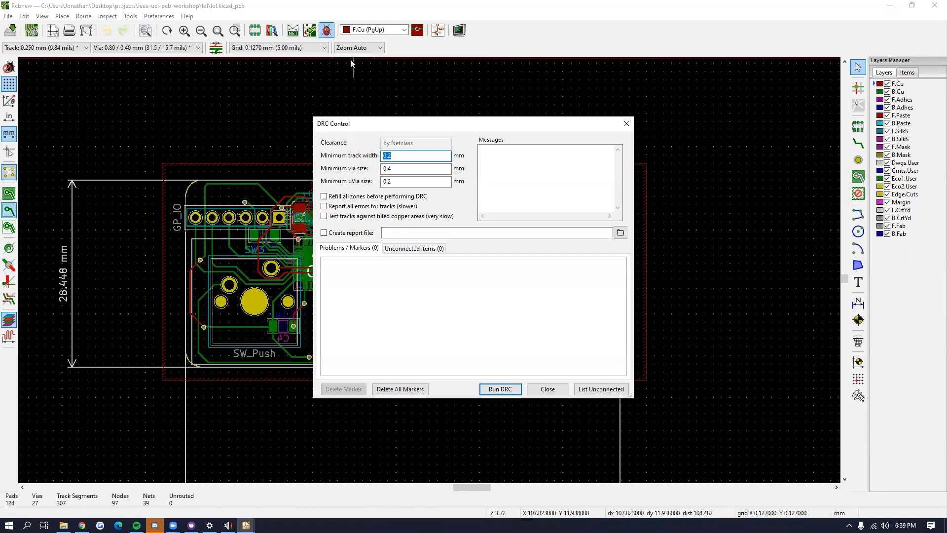
pyautogui.click(500, 389)
pyautogui.click(415, 252)
pyautogui.click(351, 251)
pyautogui.click(414, 252)
pyautogui.click(353, 251)
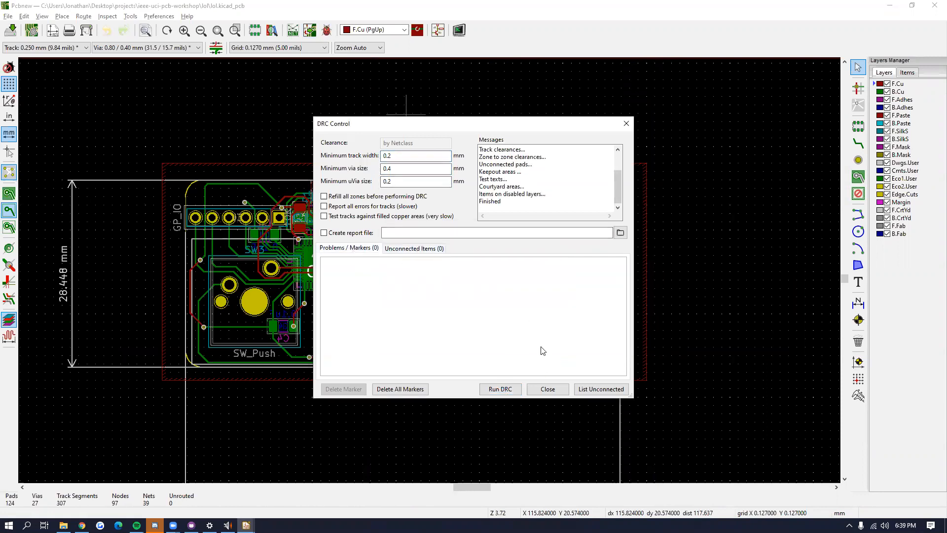
pyautogui.click(547, 390)
# Step: Move capacitor C7 onto the large center hole of switch SW1 to create a deliberate design rule violation
pyautogui.scroll(4, 575, 235)
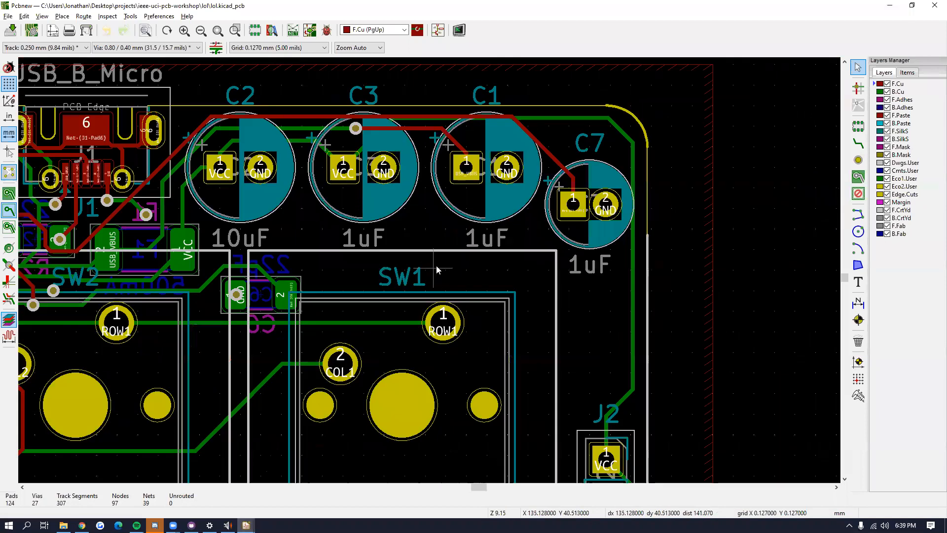
pyautogui.click(572, 241)
pyautogui.press('m')
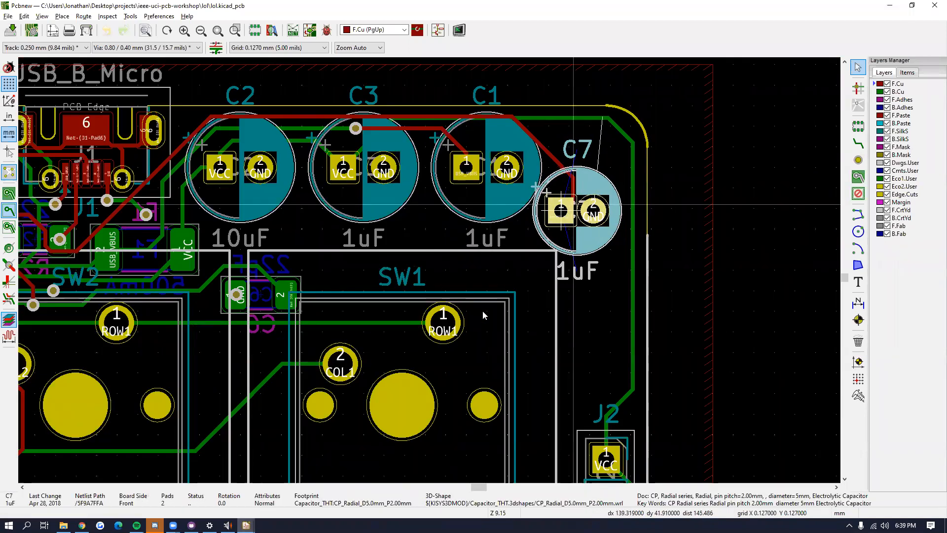
pyautogui.click(407, 405)
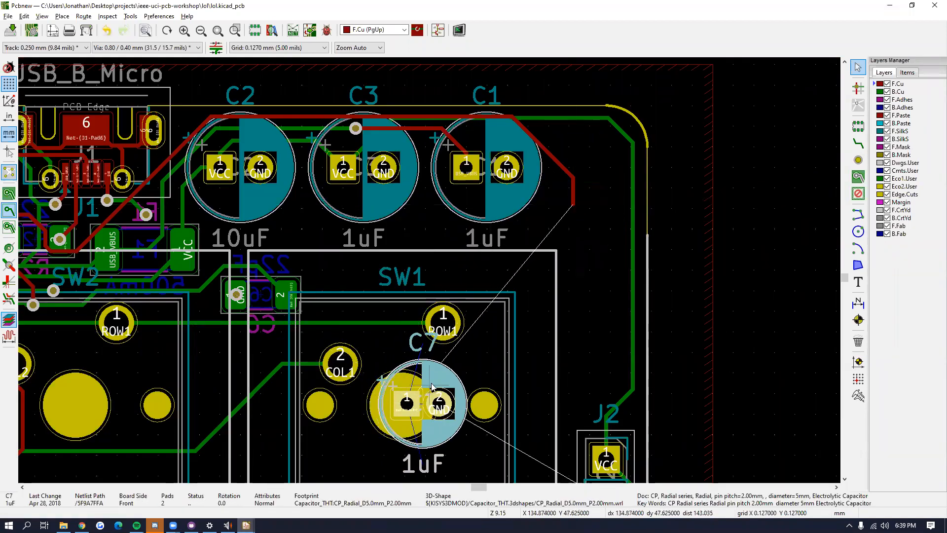
# Step: Inspect the misplaced C7 capacitor on switch SW1 in the 3D Viewer from several angles, and close the viewer
pyautogui.click(41, 16)
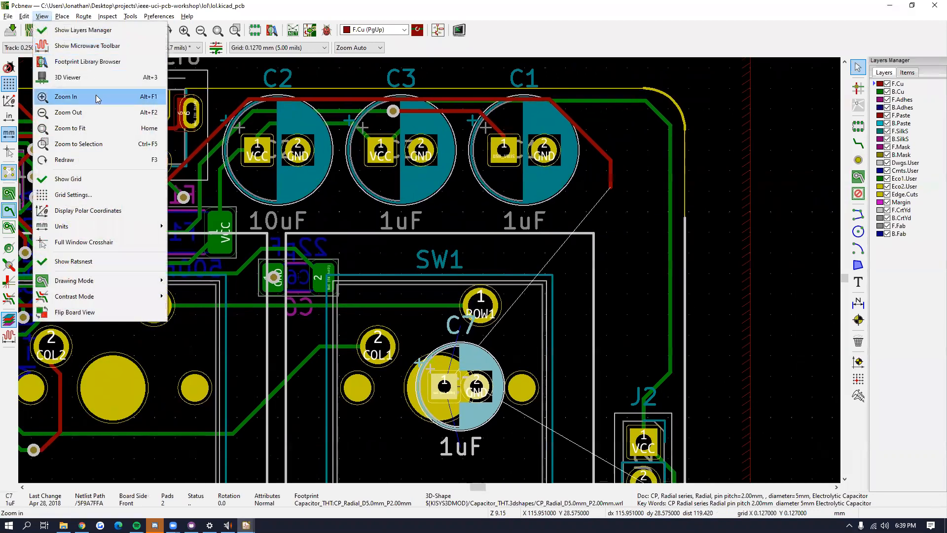
pyautogui.click(91, 97)
pyautogui.moveTo(580, 263); pyautogui.dragTo(543, 252)
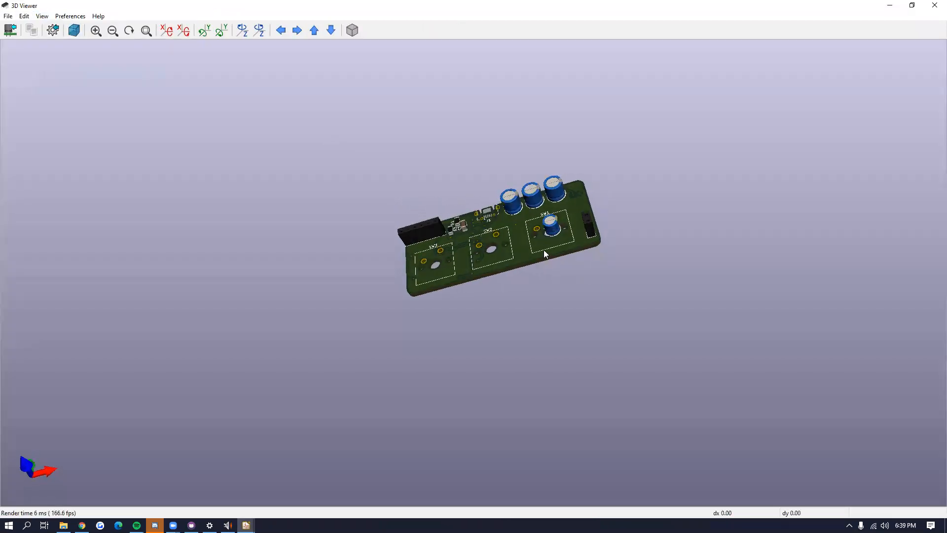
pyautogui.scroll(6, 567, 237)
pyautogui.moveTo(579, 228); pyautogui.dragTo(242, 314, button='middle')
pyautogui.moveTo(376, 203); pyautogui.dragTo(503, 383)
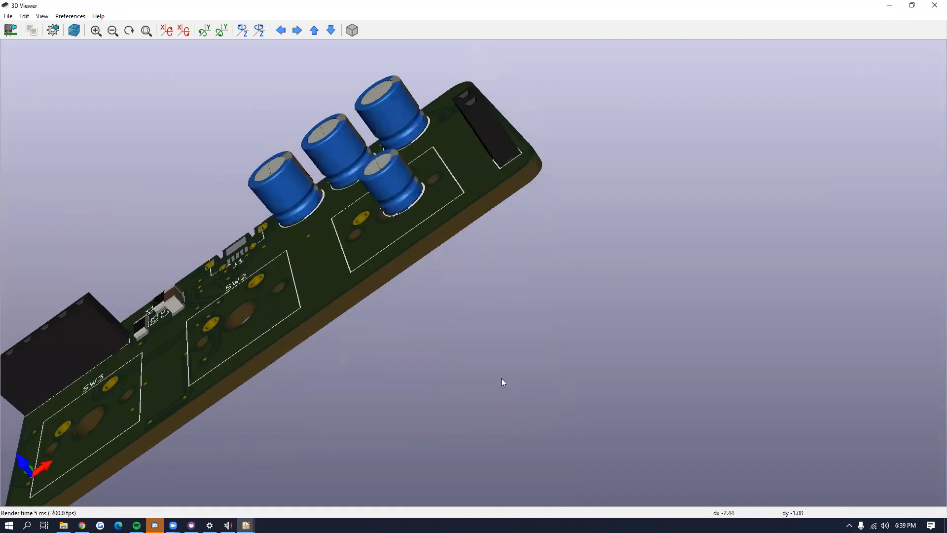
pyautogui.click(934, 5)
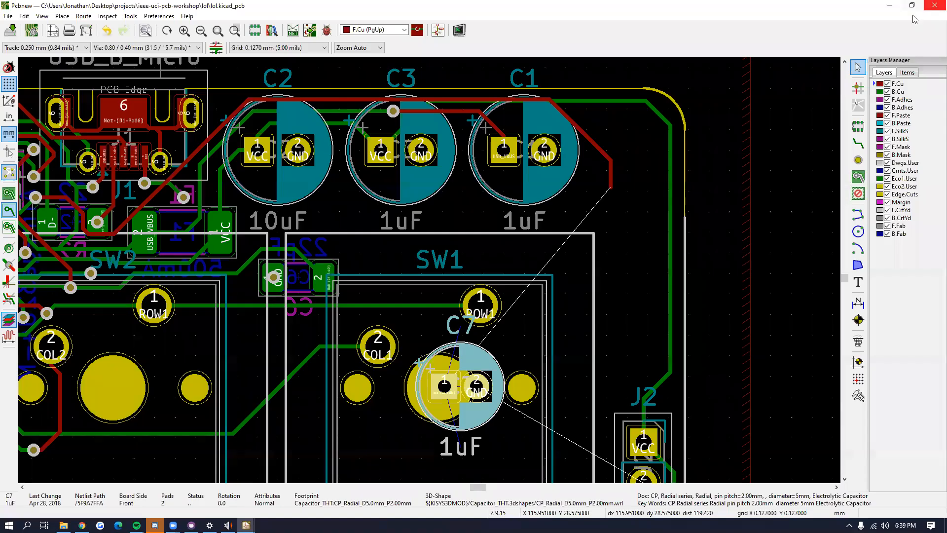
# Step: Run the design rule check again, locate the "Pad too close to pad" problem, and move the dialog clear of C7
pyautogui.click(326, 30)
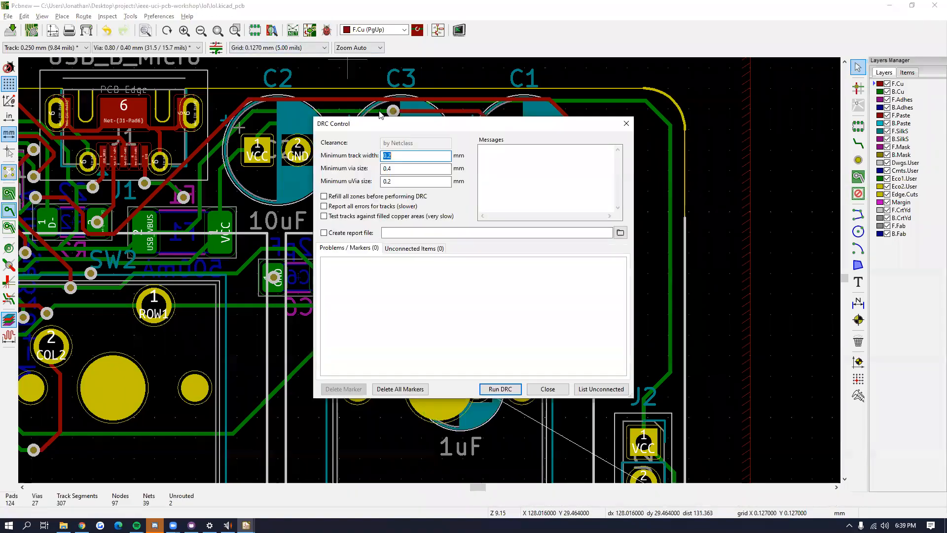
pyautogui.click(499, 389)
pyautogui.click(469, 265)
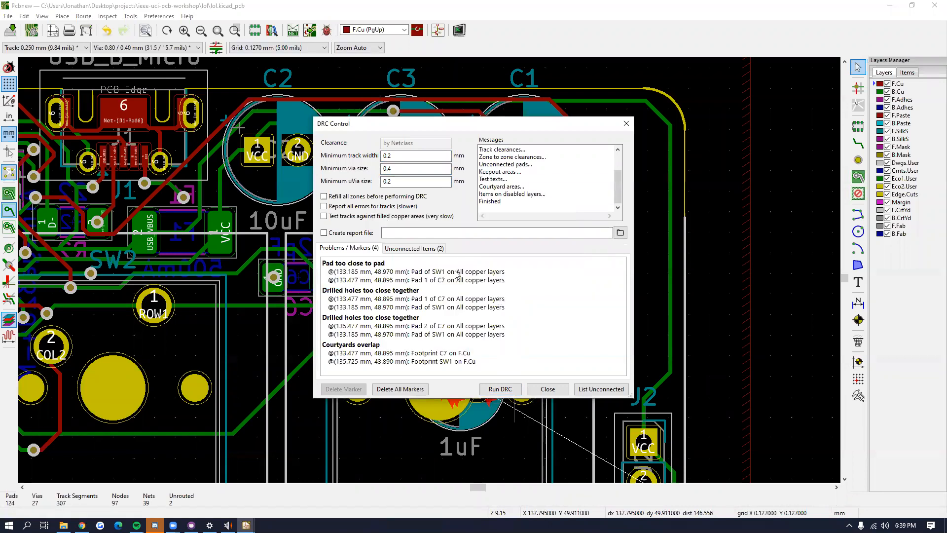
pyautogui.click(366, 275)
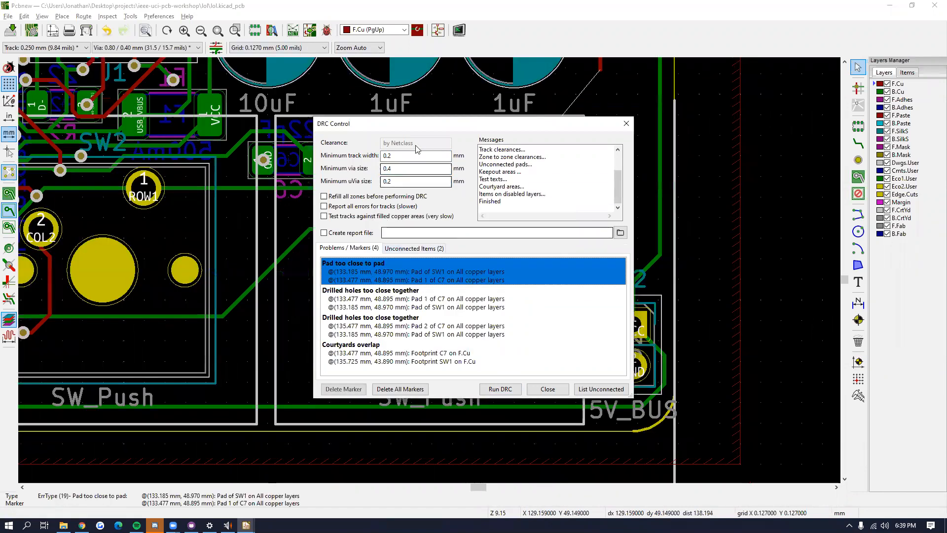
pyautogui.moveTo(408, 130); pyautogui.dragTo(116, 50)
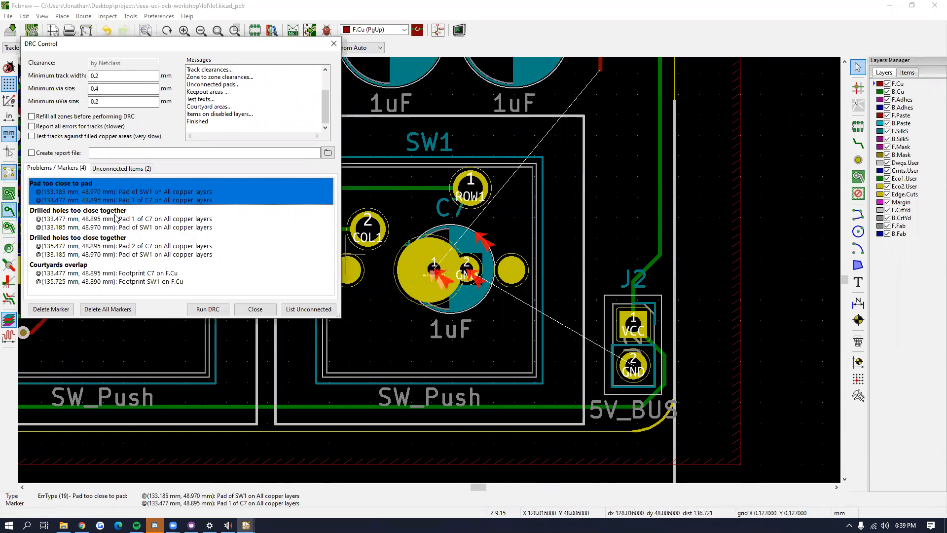
# Step: Locate the drilled-hole, courtyard overlap and pad clearance problems on the board from the design rule check list
pyautogui.click(125, 227)
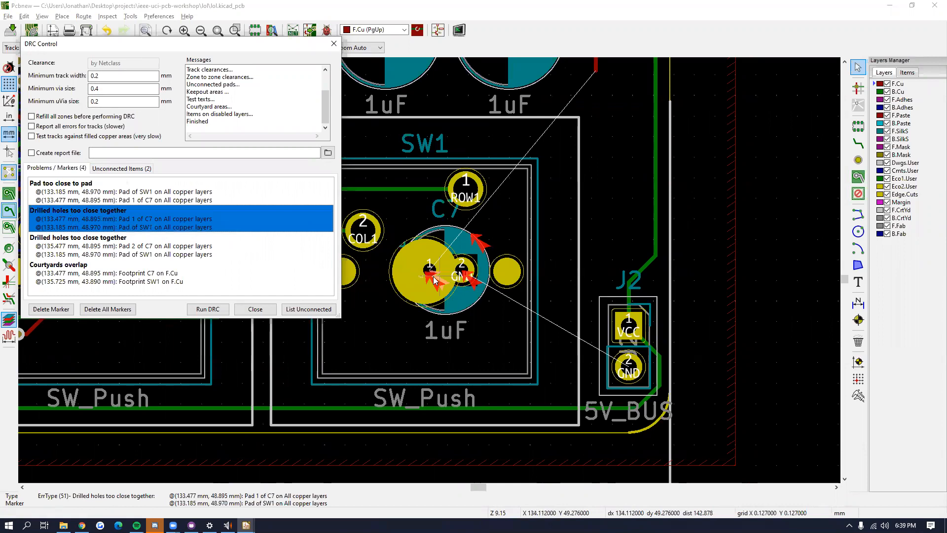
pyautogui.click(151, 245)
pyautogui.click(107, 282)
pyautogui.click(107, 254)
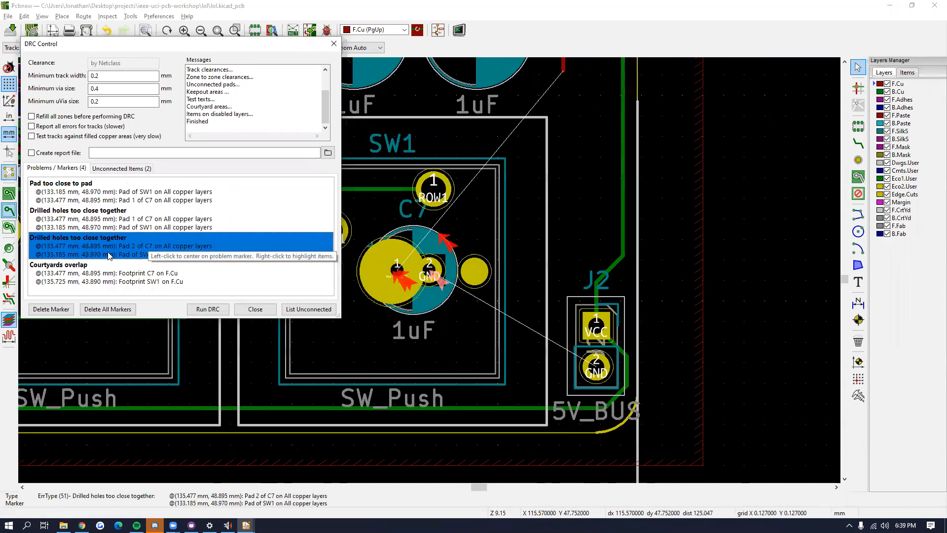
pyautogui.click(105, 227)
pyautogui.click(106, 193)
# Step: Review the unconnected items of the design rule check and locate the J2 to C7 pair on the board
pyautogui.click(123, 168)
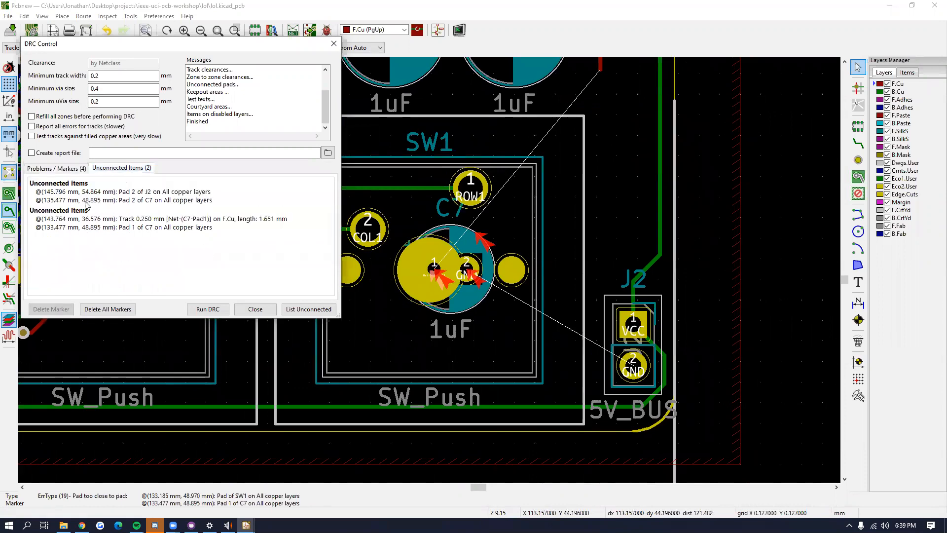
pyautogui.moveTo(415, 233); pyautogui.dragTo(404, 299, button='middle')
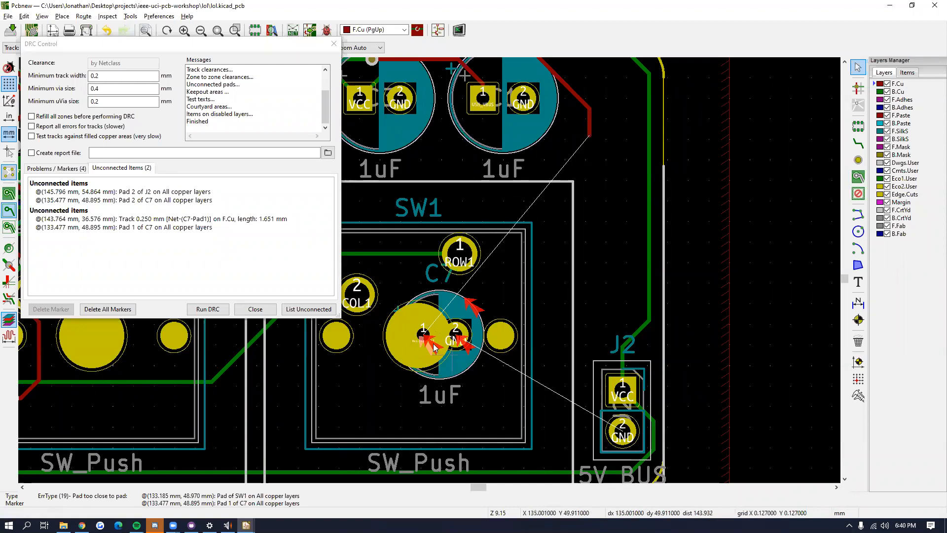
pyautogui.click(127, 211)
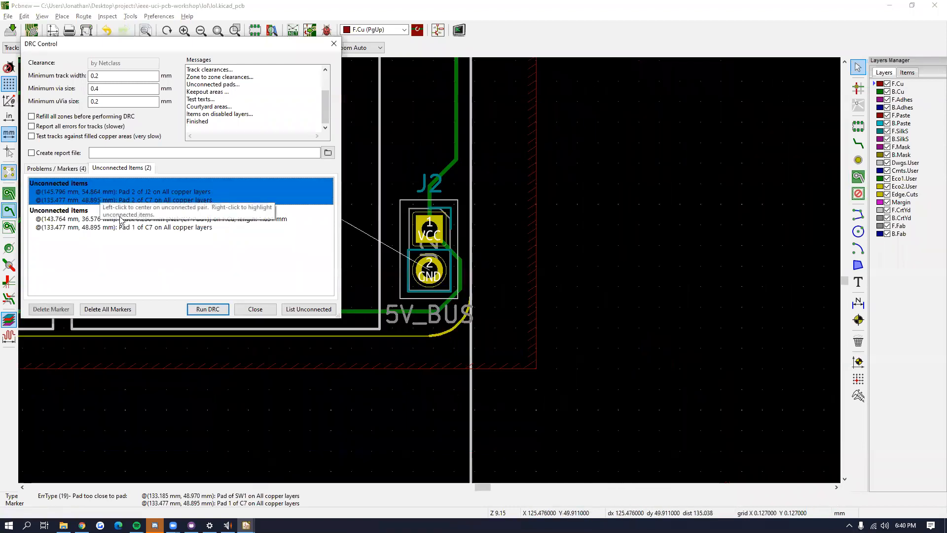
# Step: Close the design rule check and undo the move of capacitor C7 onto switch SW1
pyautogui.click(255, 308)
pyautogui.moveTo(461, 338); pyautogui.dragTo(511, 258, button='middle')
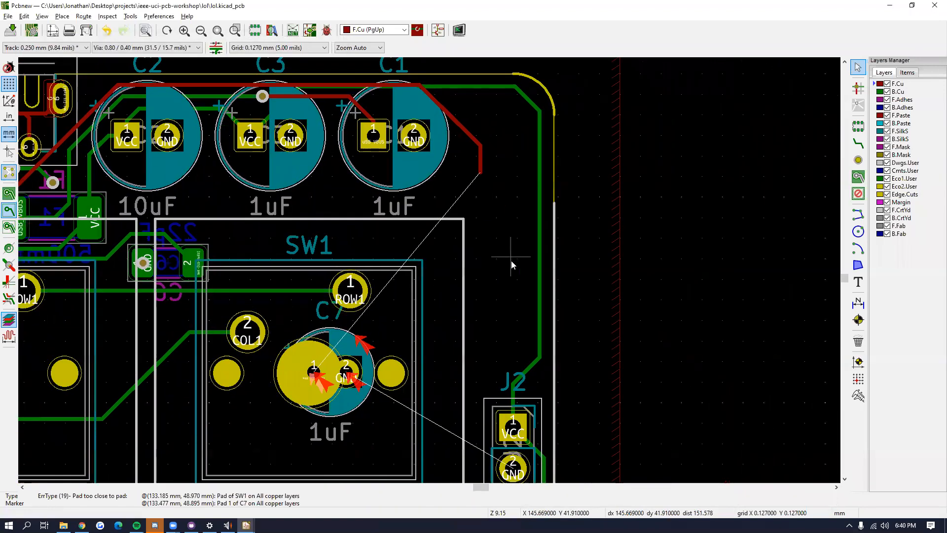
pyautogui.hotkey('ctrl', 'z')
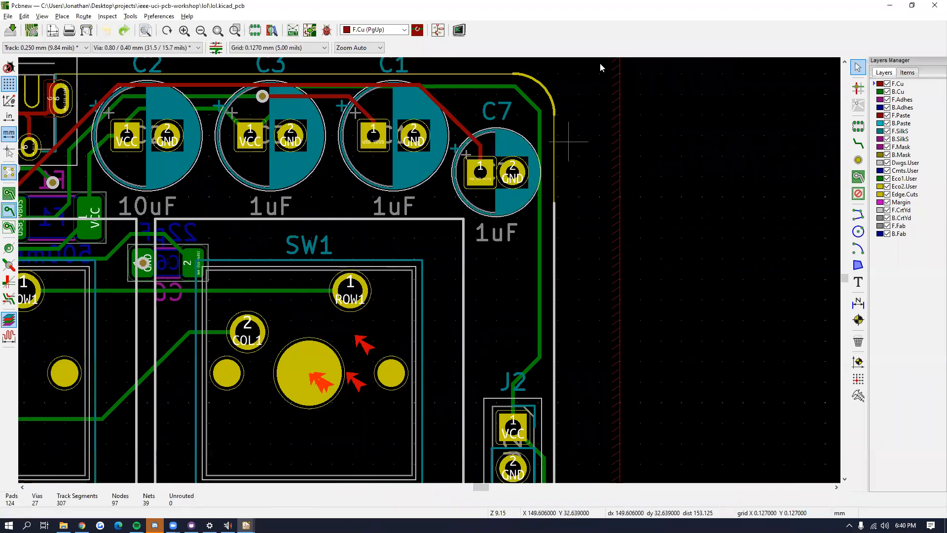
# Step: Switch to the KiCAD workshop slides in Google Slides and look through them for the Design Rules slide
pyautogui.press('alt')
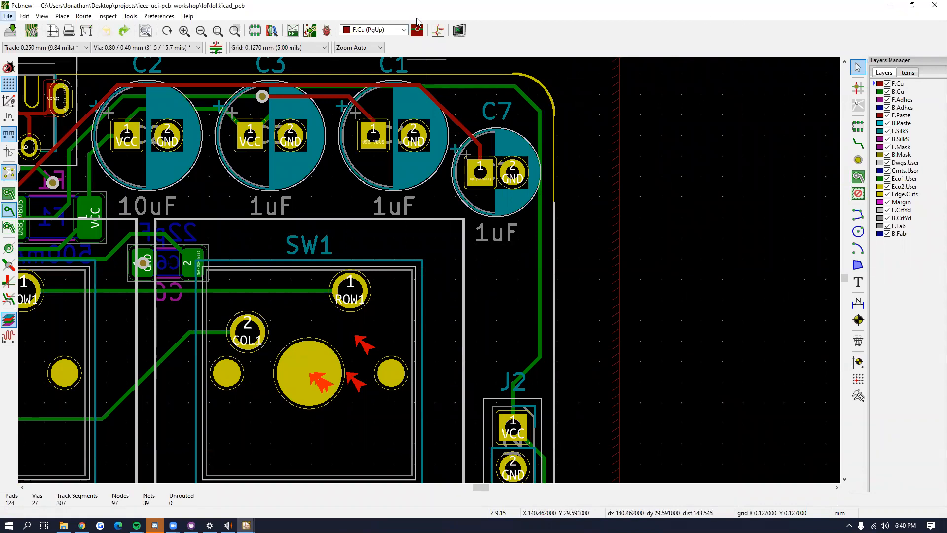
pyautogui.hotkey('alt', 'Tab')
pyautogui.click(60, 355)
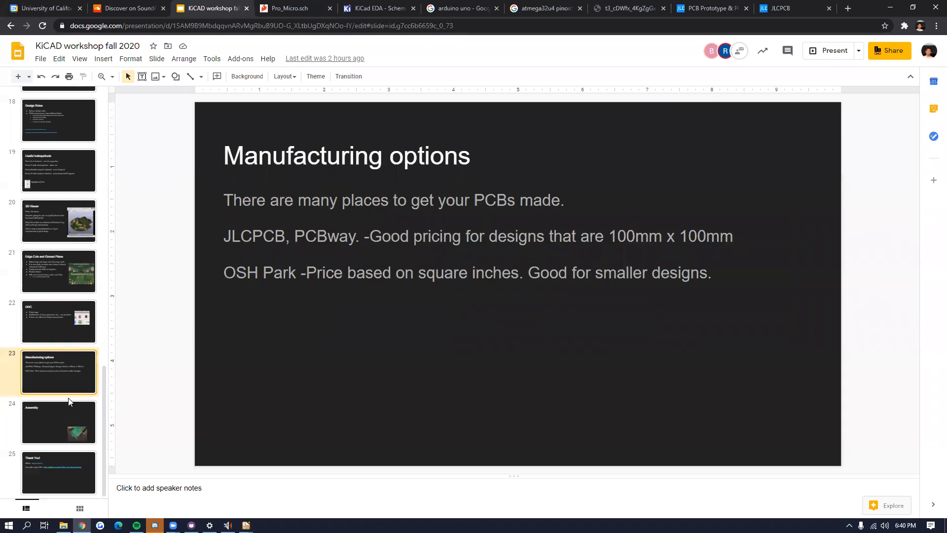
pyautogui.click(69, 413)
pyautogui.click(75, 467)
pyautogui.scroll(3, 67, 424)
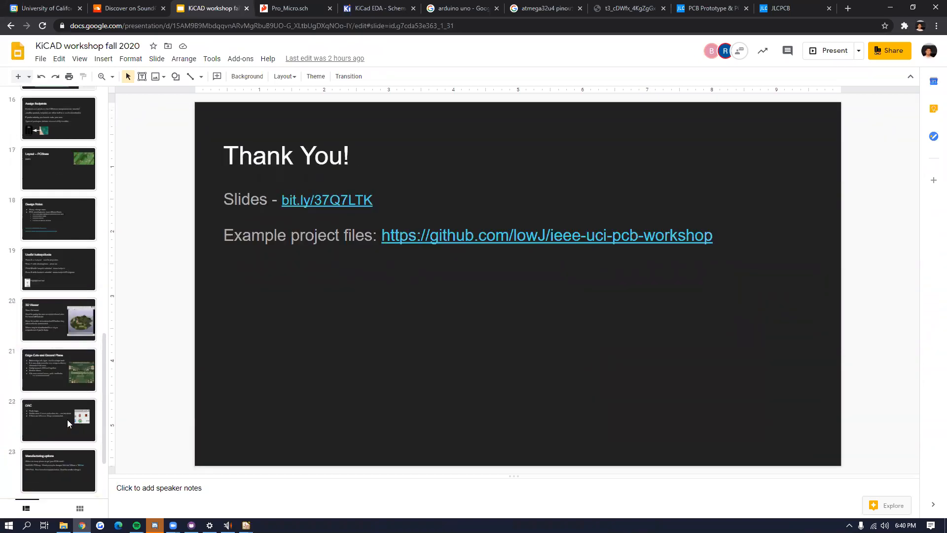
pyautogui.click(65, 309)
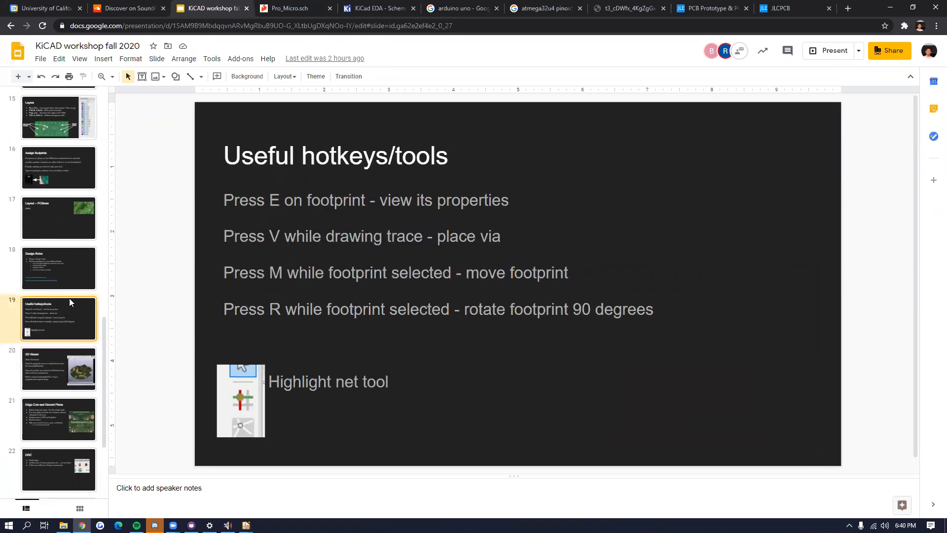
pyautogui.click(76, 276)
pyautogui.click(72, 235)
pyautogui.click(65, 259)
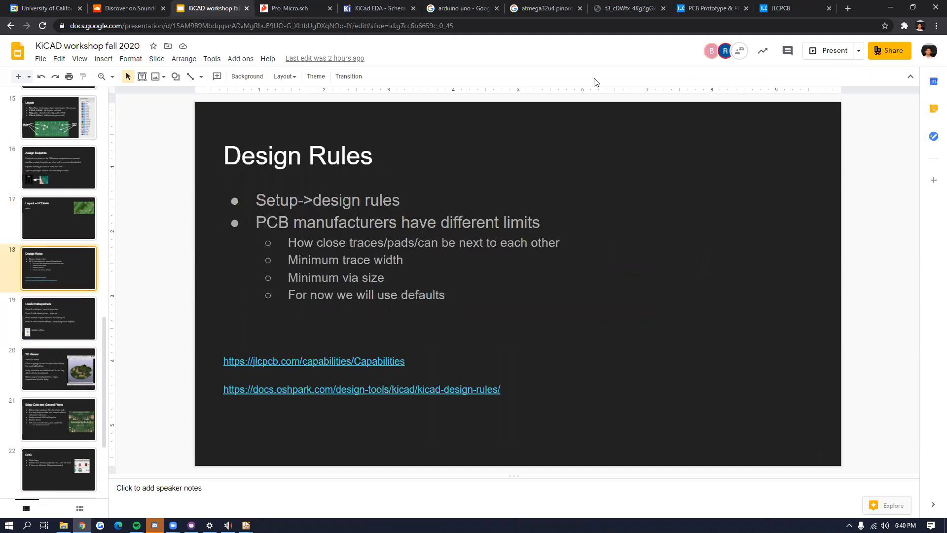
# Step: Return to Pcbnew, delete the GND copper zone on F.Cu surrounding the board, and save the board
pyautogui.hotkey('alt', 'Tab')
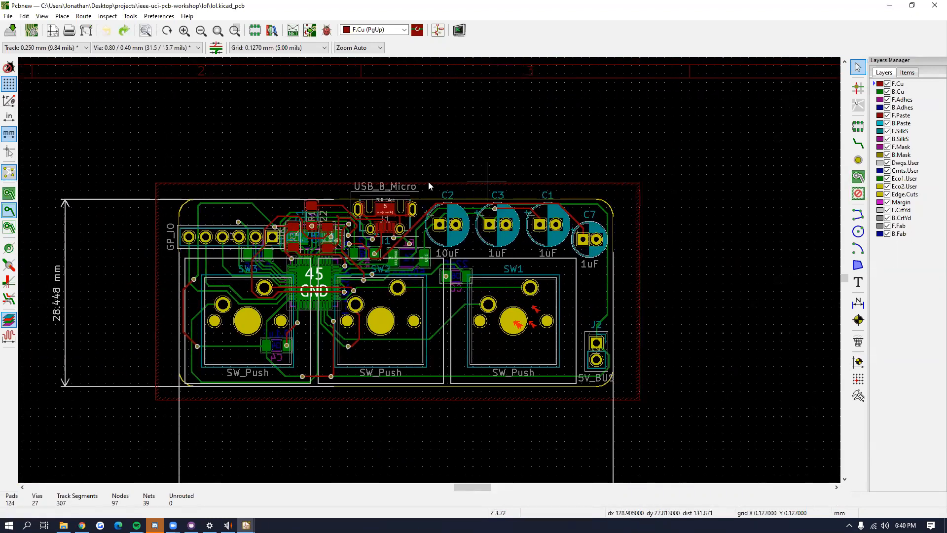
pyautogui.click(179, 183)
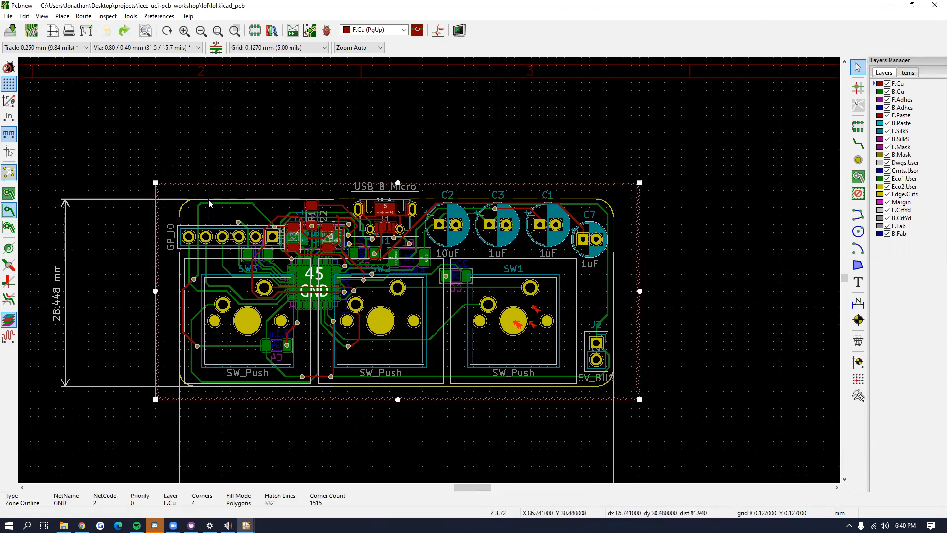
pyautogui.press('Delete')
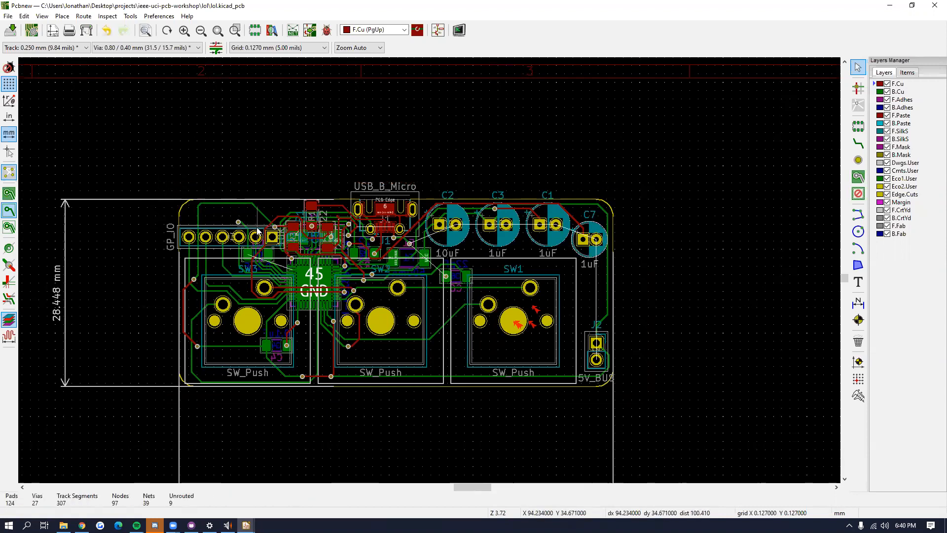
pyautogui.hotkey('ctrl', 's')
pyautogui.scroll(4, 363, 247)
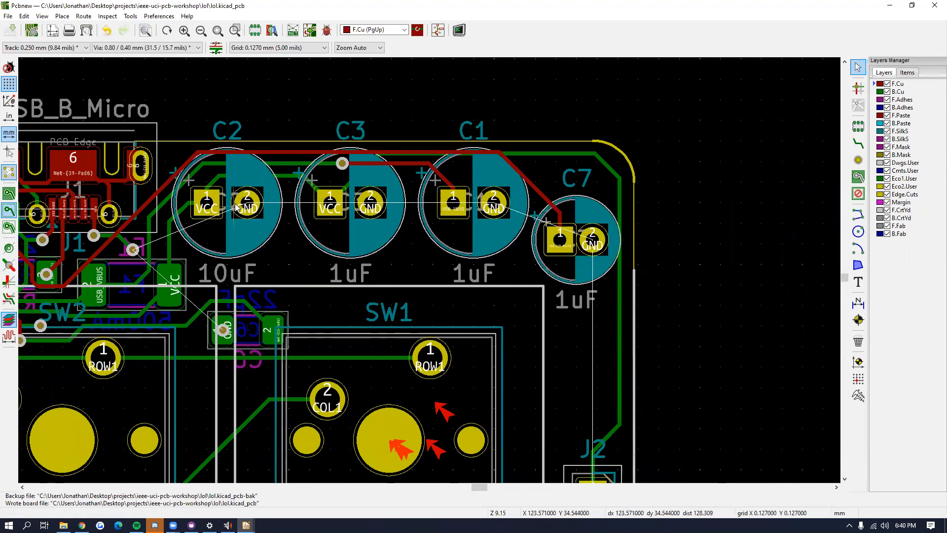
pyautogui.scroll(-4, 250, 210)
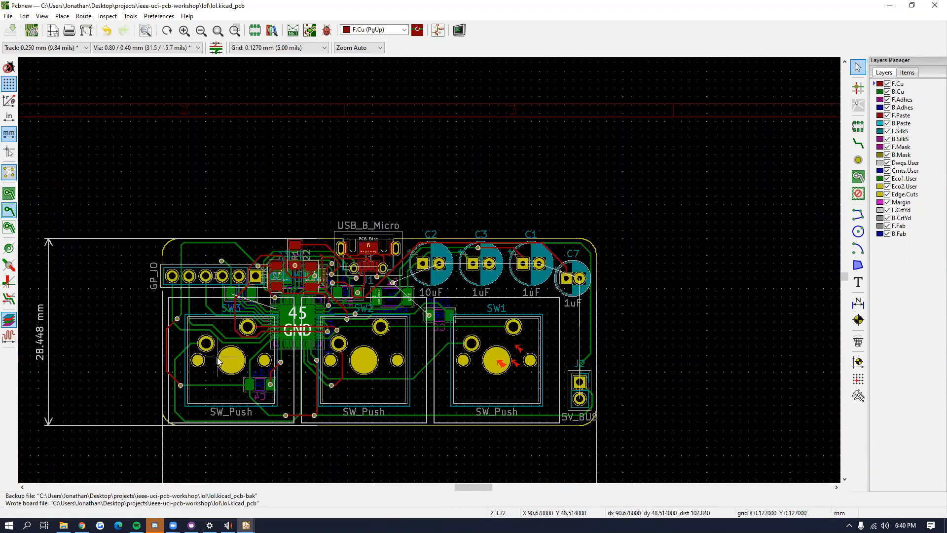
# Step: Switch to the workshop slides and look up the Edge Cuts and Ground Plane slide
pyautogui.click(82, 525)
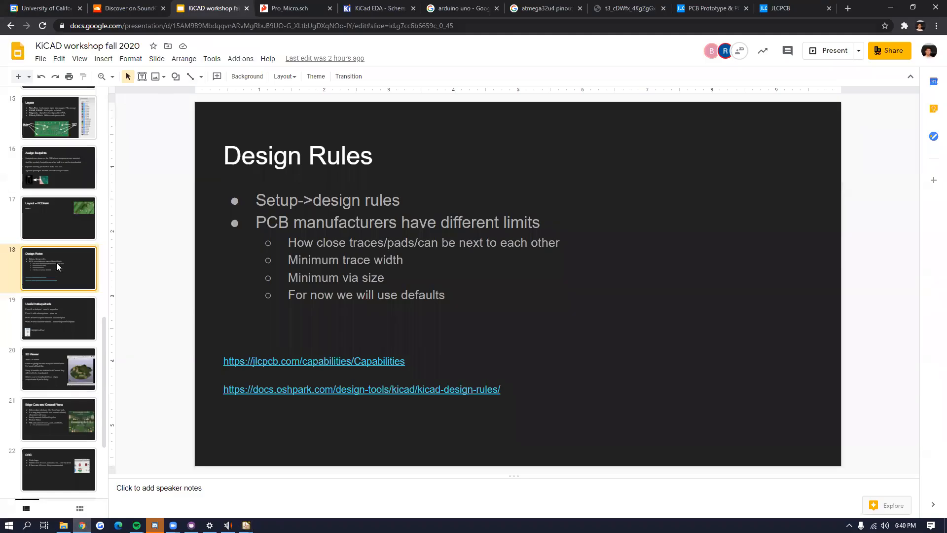
pyautogui.press('Up')
pyautogui.click(50, 325)
pyautogui.click(51, 420)
pyautogui.click(50, 461)
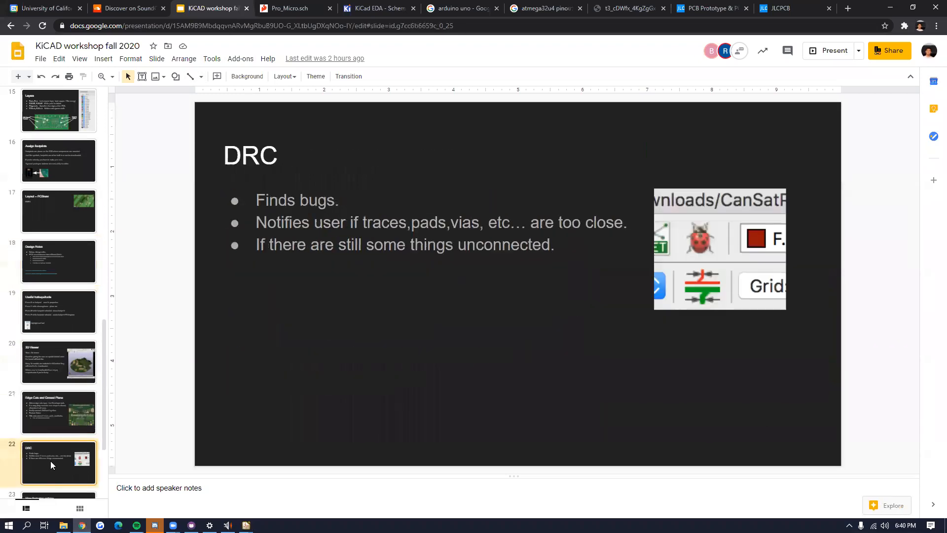
pyautogui.click(57, 398)
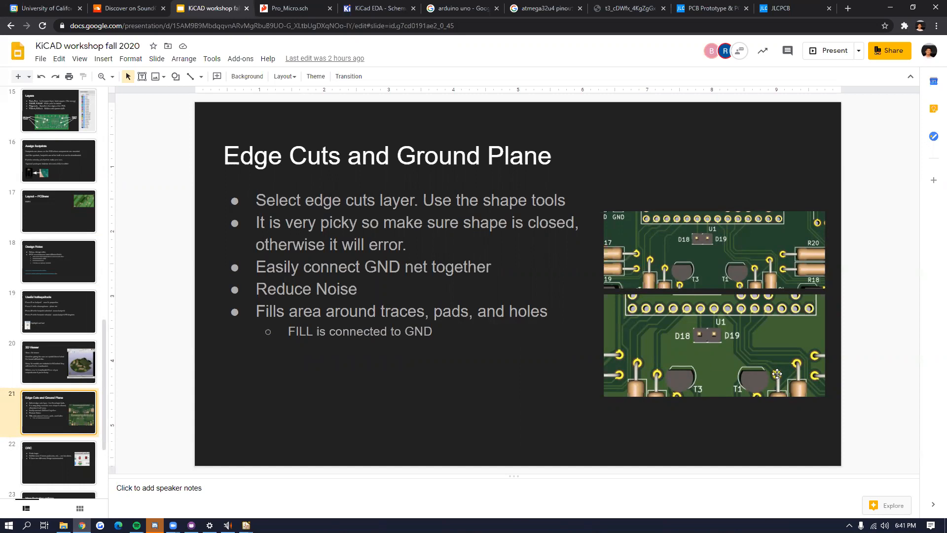
# Step: Return to Pcbnew and examine the unrouted GND connections at the capacitors, connector J2 and around the microcontroller
pyautogui.hotkey('alt', 'Tab')
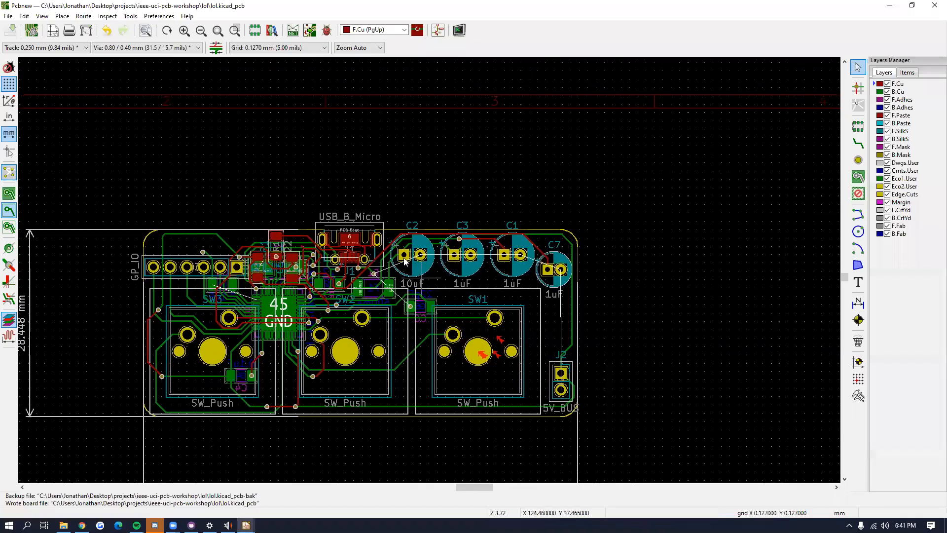
pyautogui.scroll(4, 424, 269)
pyautogui.scroll(4, 411, 297)
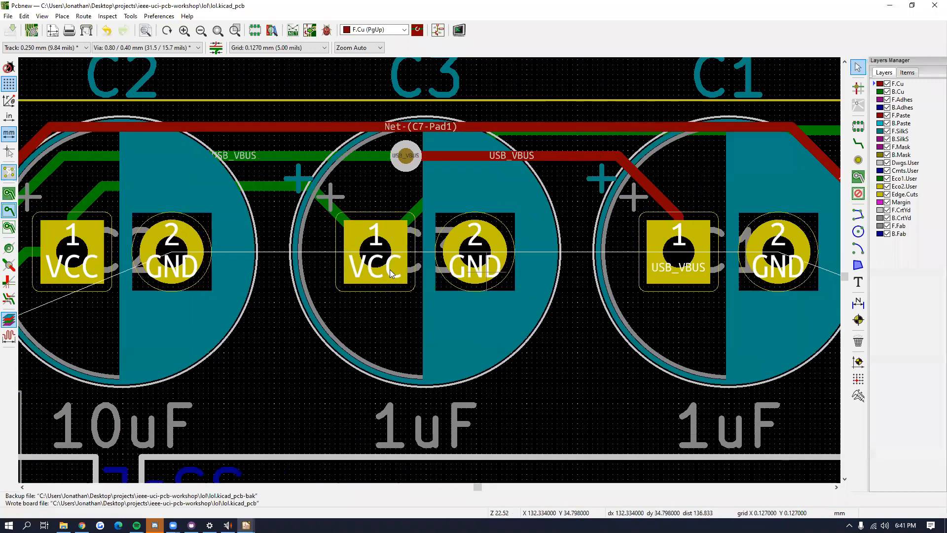
pyautogui.moveTo(779, 273); pyautogui.dragTo(468, 249, button='middle')
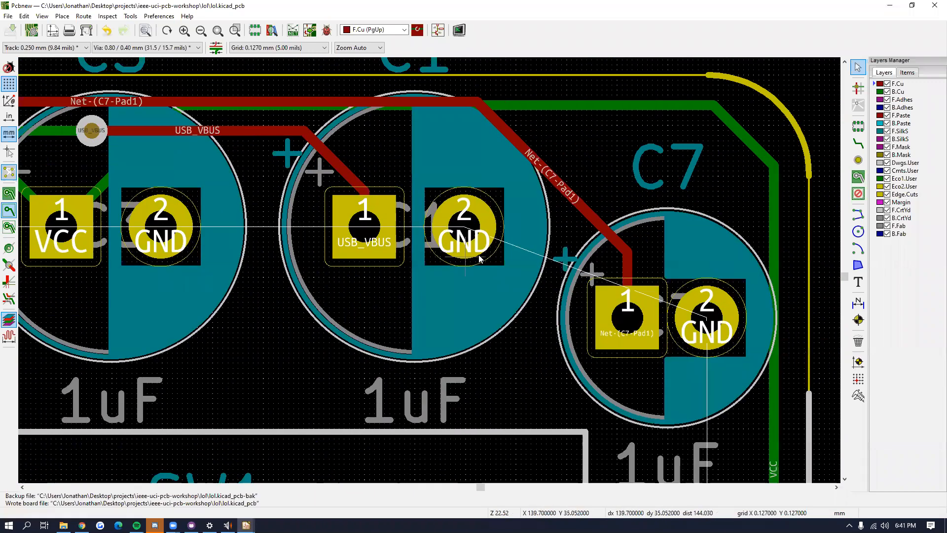
pyautogui.moveTo(688, 333); pyautogui.dragTo(603, 253, button='middle')
pyautogui.scroll(-6, 591, 262)
pyautogui.scroll(6, 463, 356)
pyautogui.scroll(-9, 414, 277)
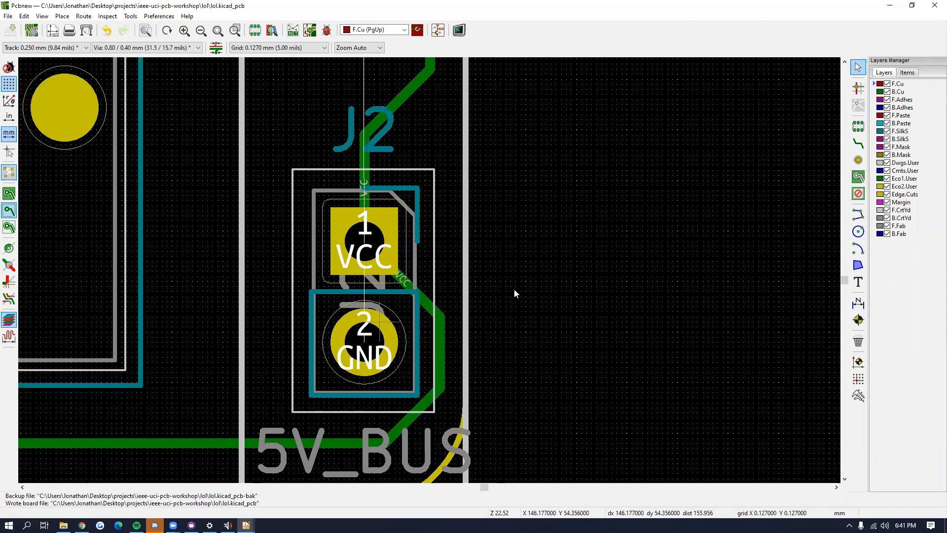
pyautogui.scroll(6, 431, 271)
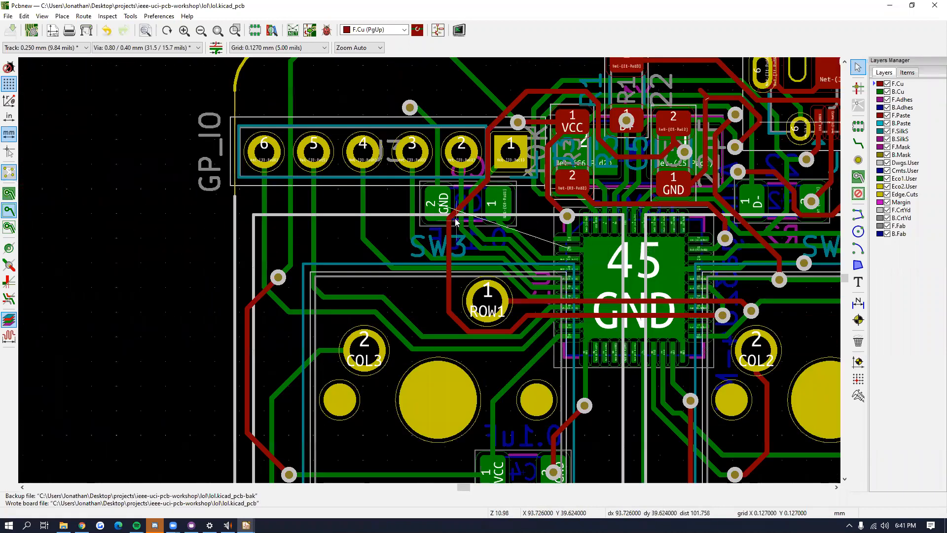
pyautogui.scroll(3, 456, 222)
pyautogui.scroll(-3, 458, 276)
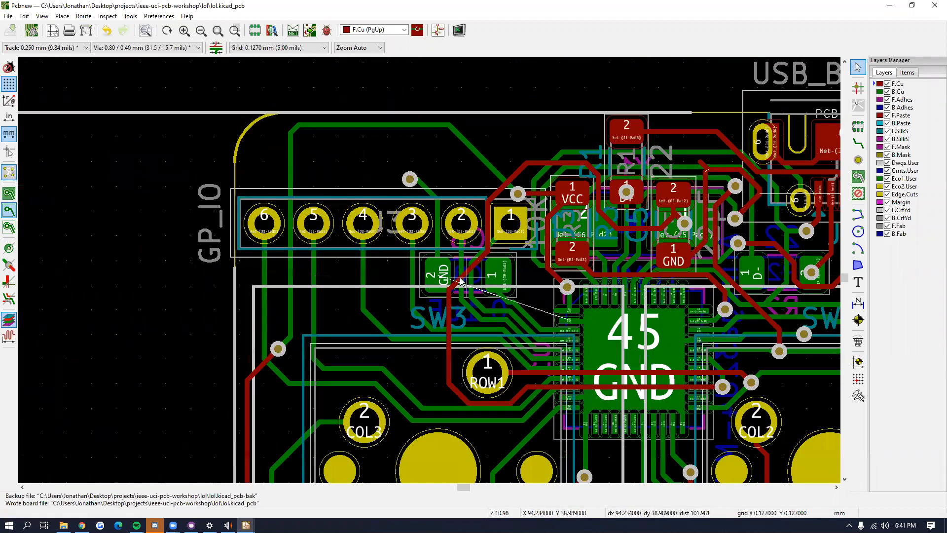
pyautogui.scroll(-4, 460, 281)
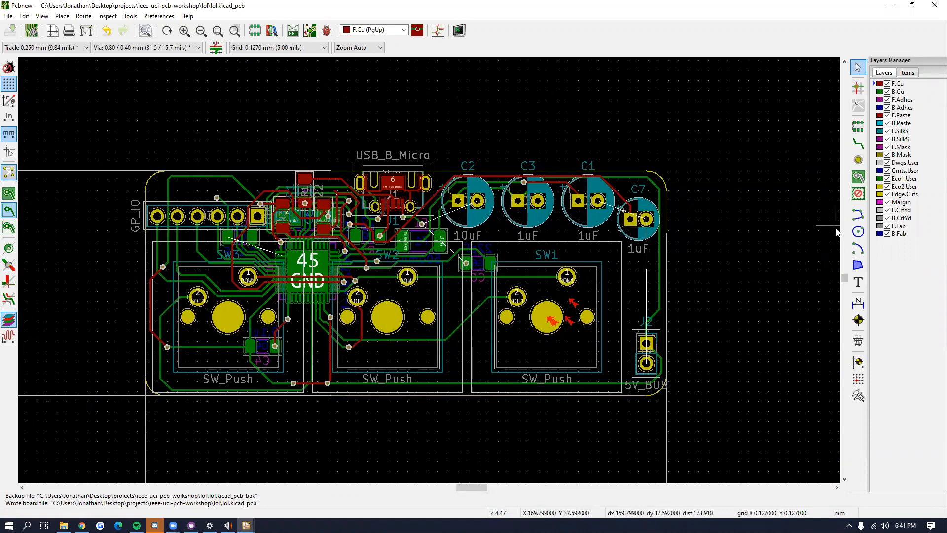
# Step: Activate the Add zones tool and set the grid to 2.54 mm (100 mils)
pyautogui.click(858, 177)
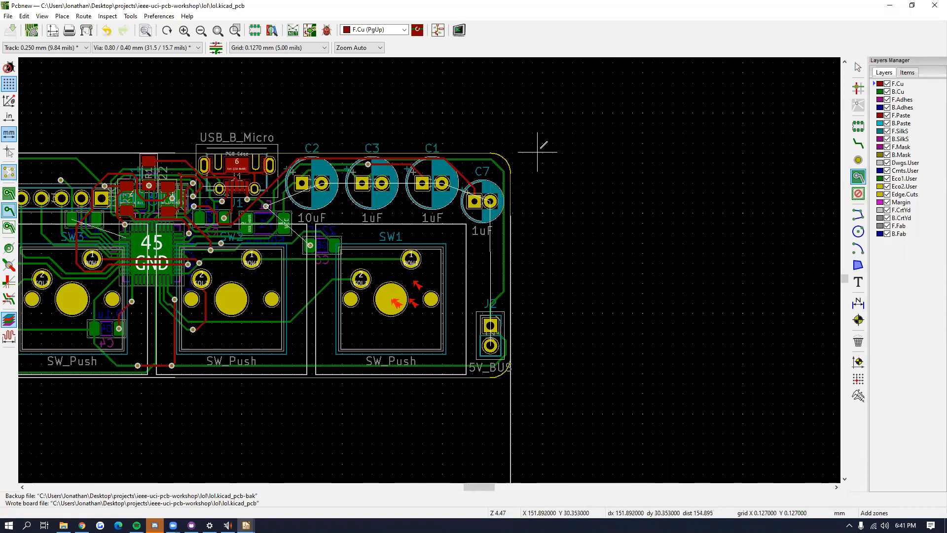
pyautogui.rightClick(551, 147)
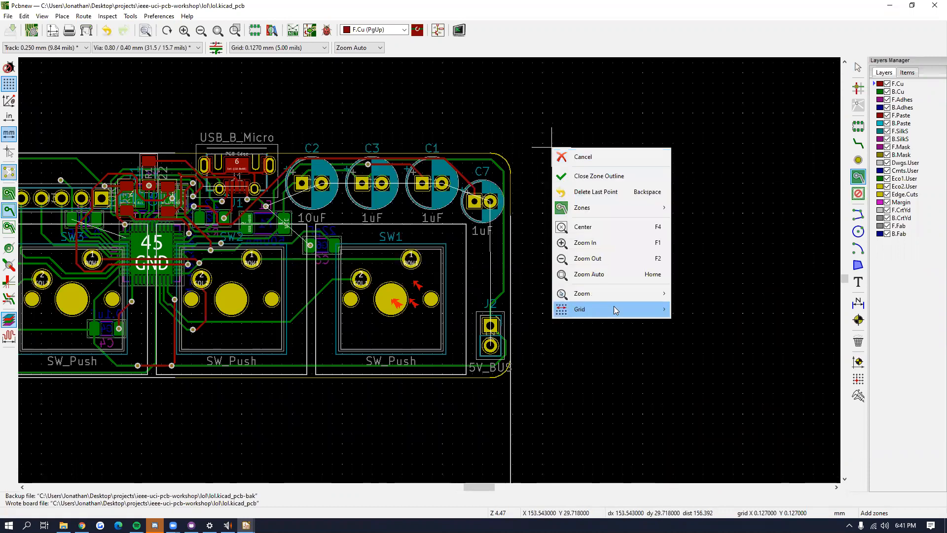
pyautogui.moveTo(615, 309)
pyautogui.click(710, 70)
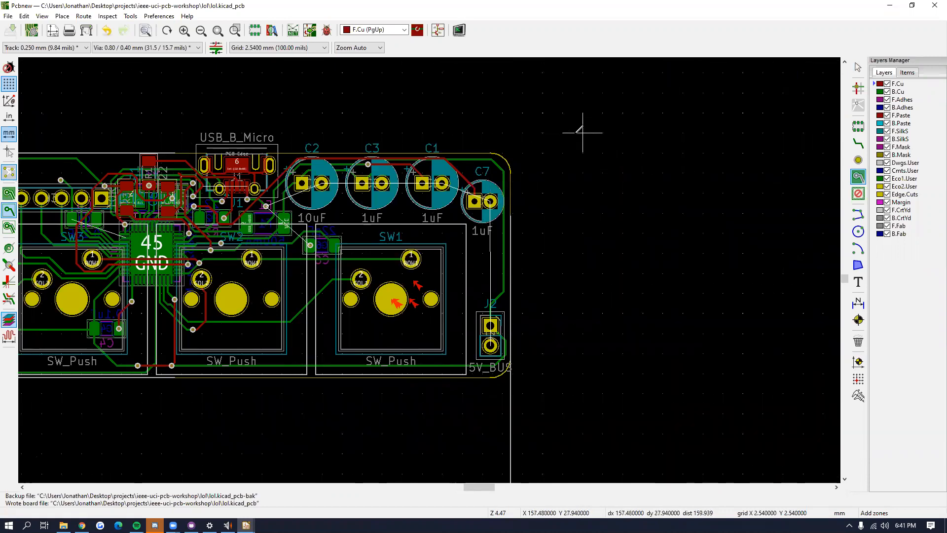
# Step: Draw a rectangular copper zone with no net on F.Cu, just outside the board outline on all sides
pyautogui.click(582, 112)
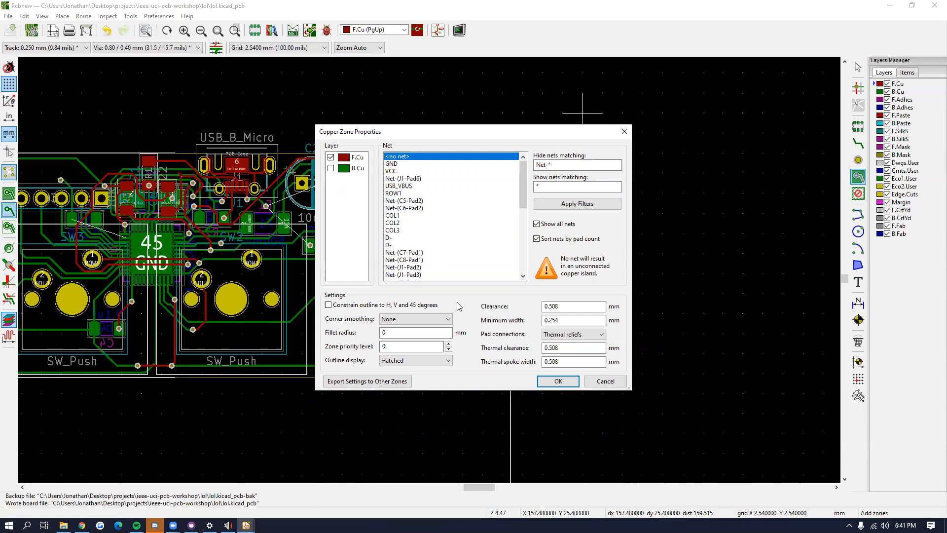
pyautogui.click(557, 385)
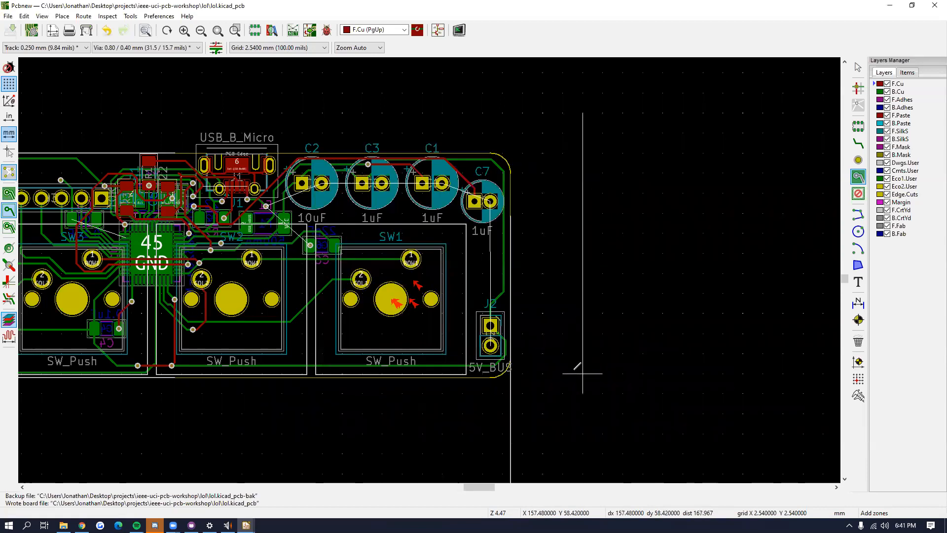
pyautogui.click(583, 393)
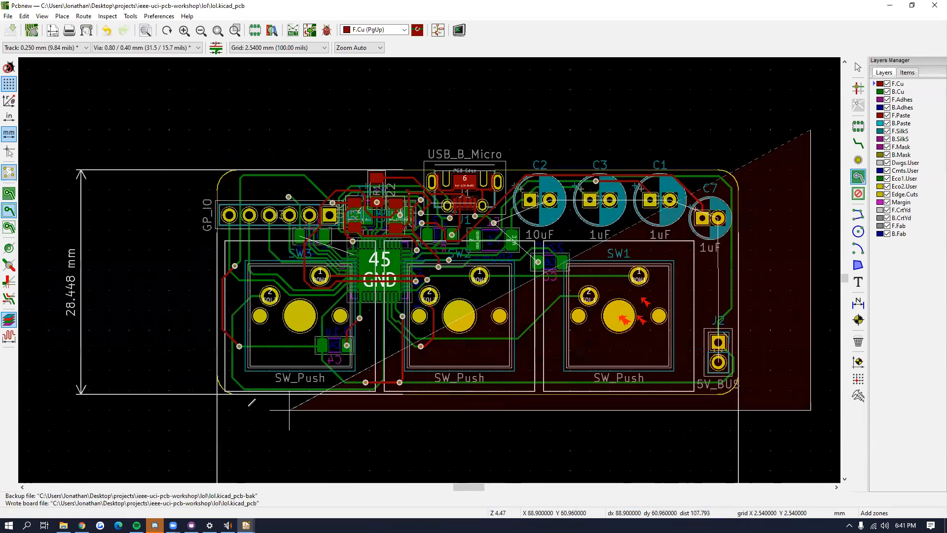
pyautogui.click(109, 409)
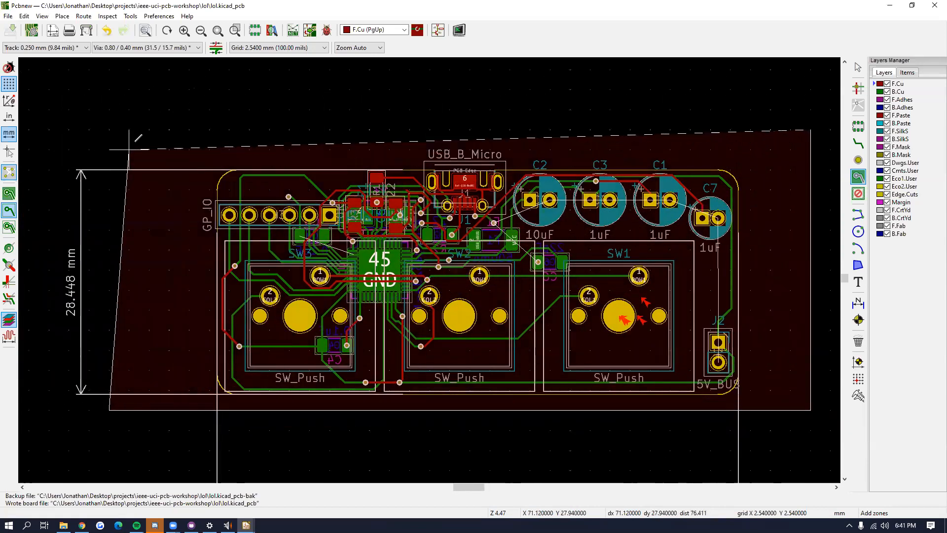
pyautogui.click(113, 122)
pyautogui.moveTo(255, 143); pyautogui.dragTo(19, 136, button='middle')
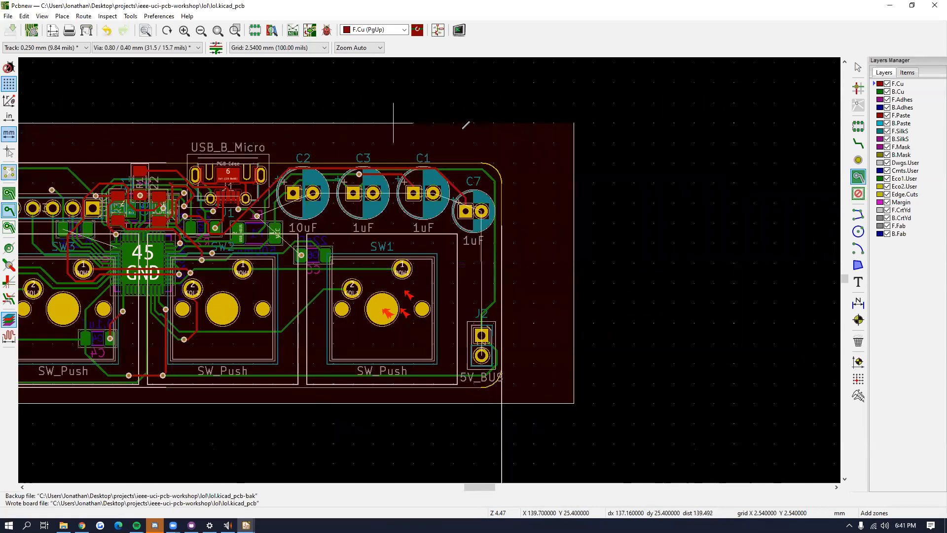
pyautogui.click(574, 124)
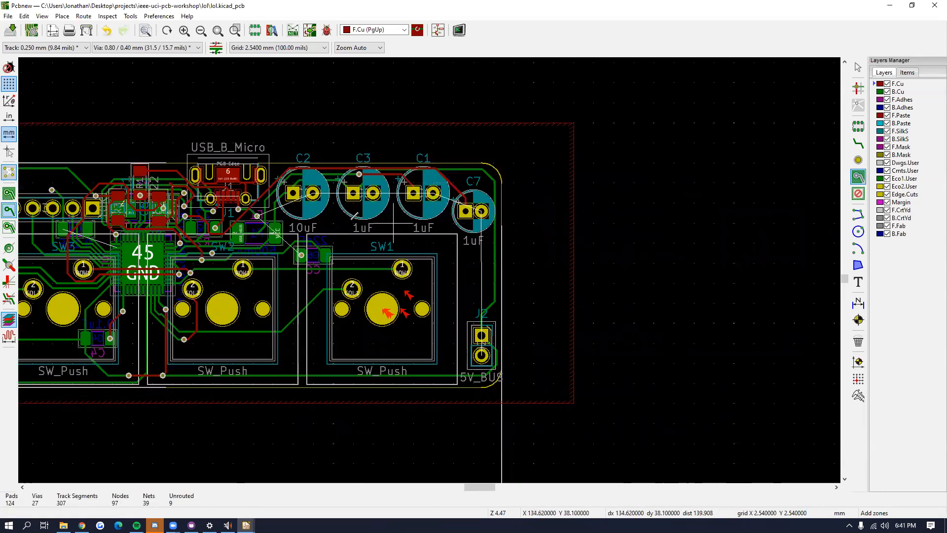
pyautogui.moveTo(313, 210); pyautogui.dragTo(563, 204, button='middle')
pyautogui.moveTo(99, 210); pyautogui.dragTo(122, 209, button='middle')
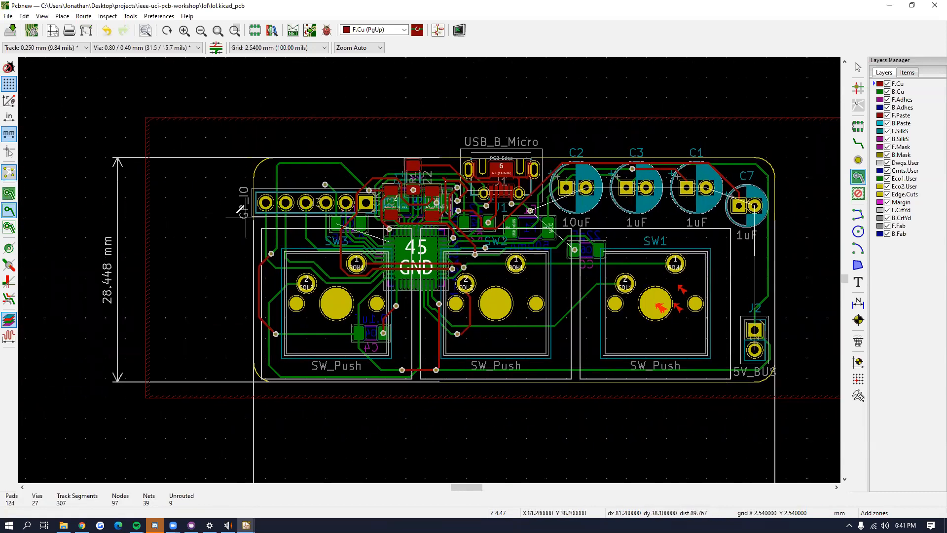
# Step: Save the board and display the copper zone as filled, comparing it with the unfilled display
pyautogui.hotkey('ctrl', 's')
pyautogui.click(14, 198)
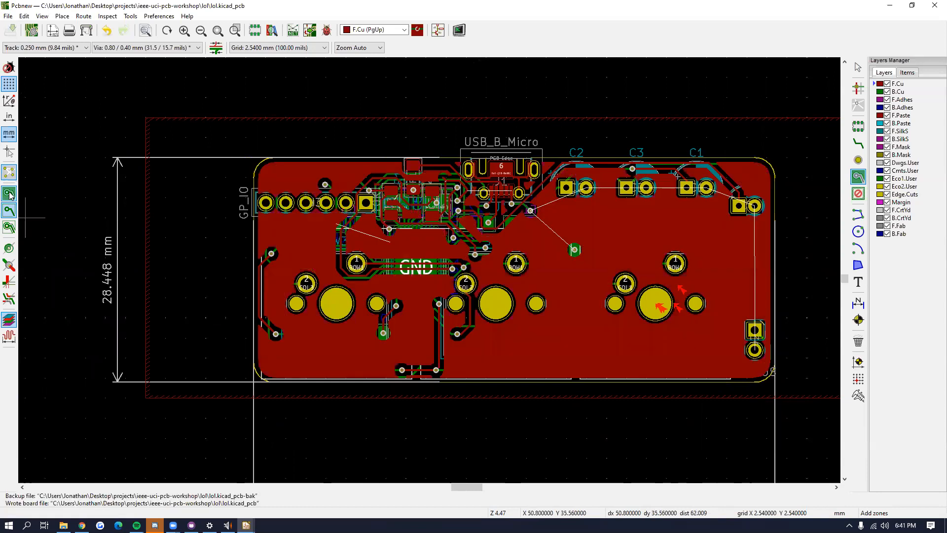
pyautogui.click(10, 210)
pyautogui.click(9, 195)
pyautogui.click(9, 213)
pyautogui.click(7, 193)
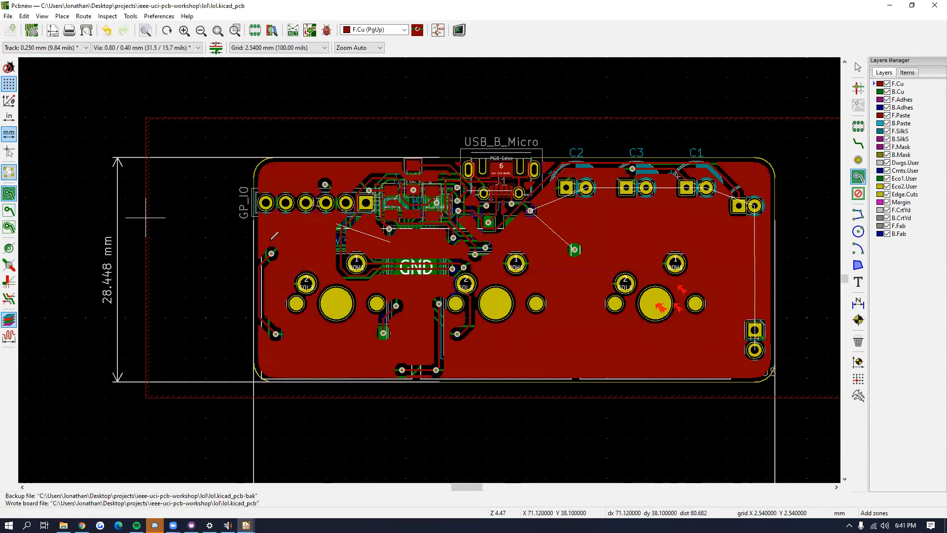
# Step: Examine how the netless copper fill surrounds the GND pads of C1, C2, C3 and the remaining unrouted connections
pyautogui.moveTo(409, 248); pyautogui.dragTo(249, 236, button='middle')
pyautogui.scroll(10, 433, 179)
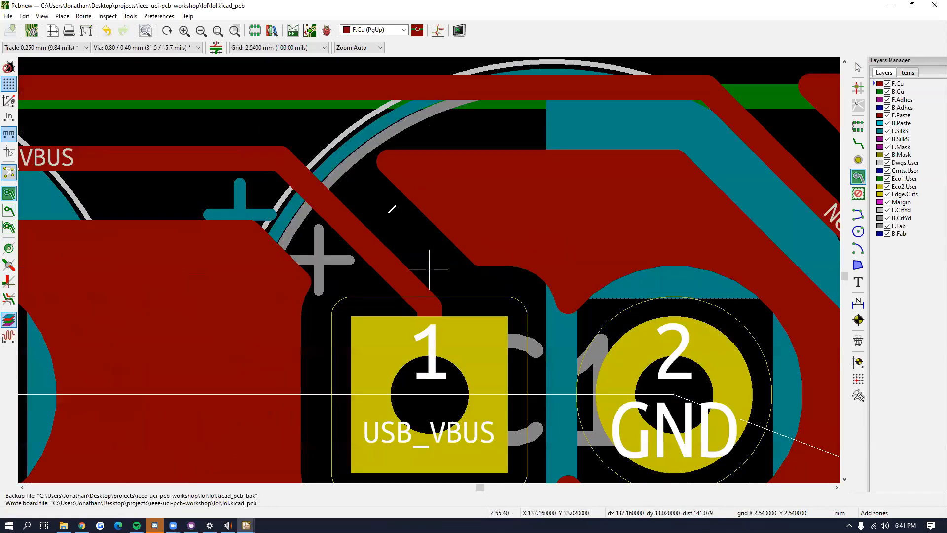
pyautogui.scroll(-2, 388, 212)
pyautogui.moveTo(380, 248); pyautogui.dragTo(479, 234, button='middle')
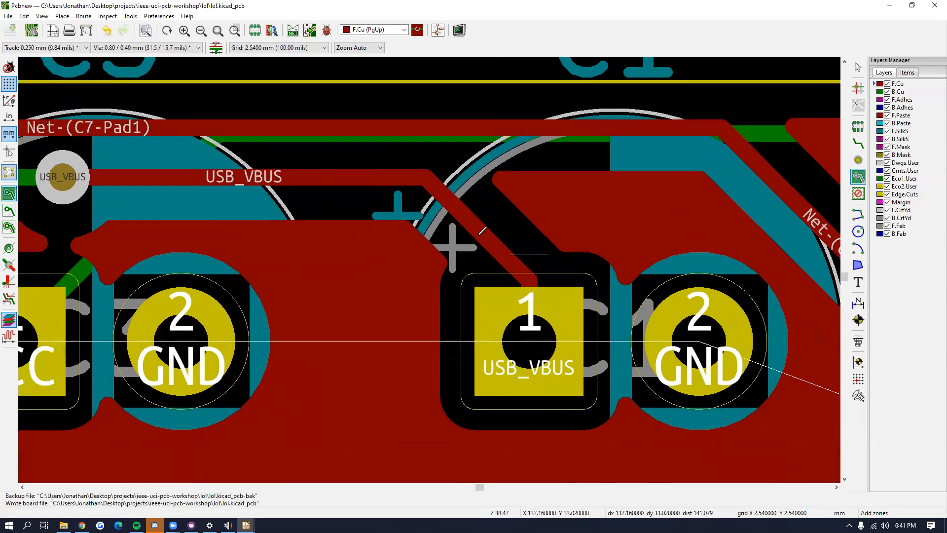
pyautogui.scroll(-1, 529, 255)
pyautogui.moveTo(426, 256); pyautogui.dragTo(401, 189, button='middle')
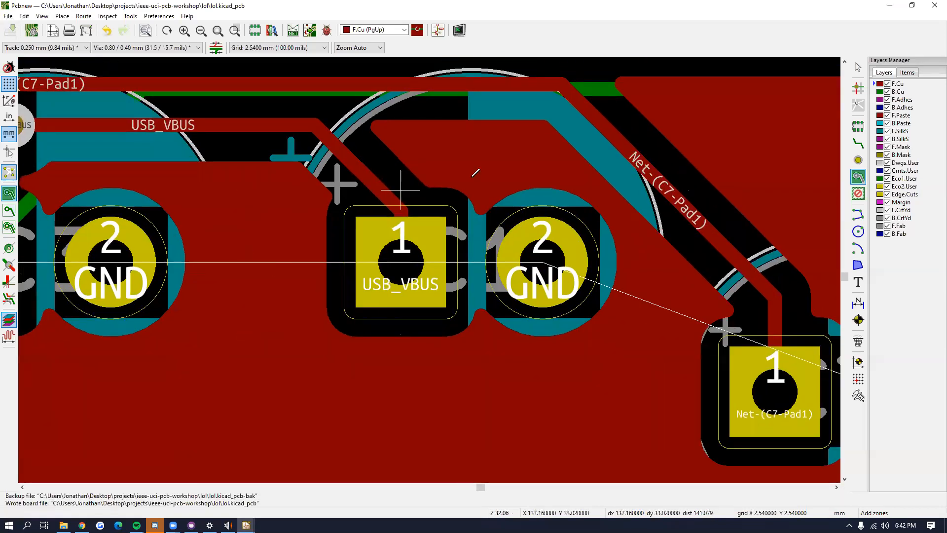
pyautogui.scroll(-2, 430, 269)
pyautogui.moveTo(348, 368); pyautogui.dragTo(429, 264, button='middle')
pyautogui.moveTo(274, 330); pyautogui.dragTo(528, 253, button='middle')
pyautogui.scroll(-3, 443, 242)
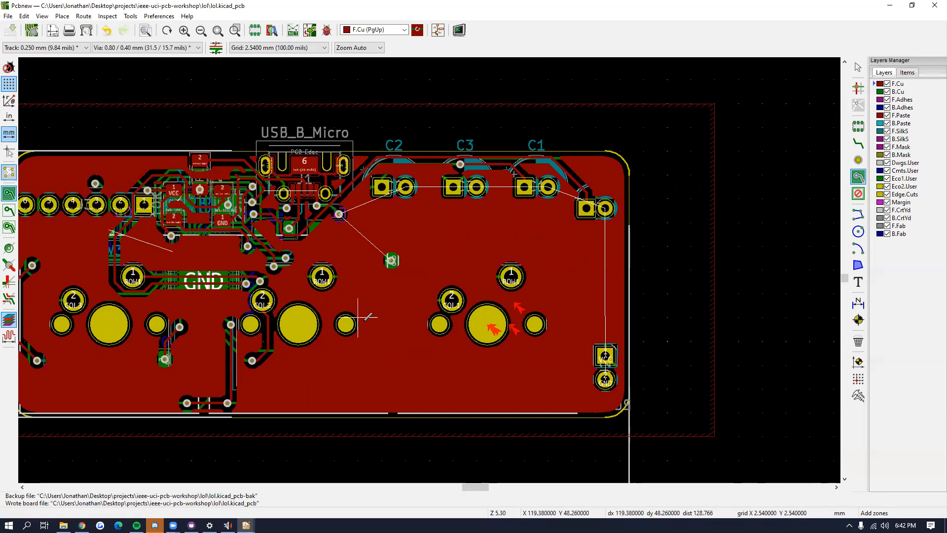
pyautogui.scroll(3, 405, 199)
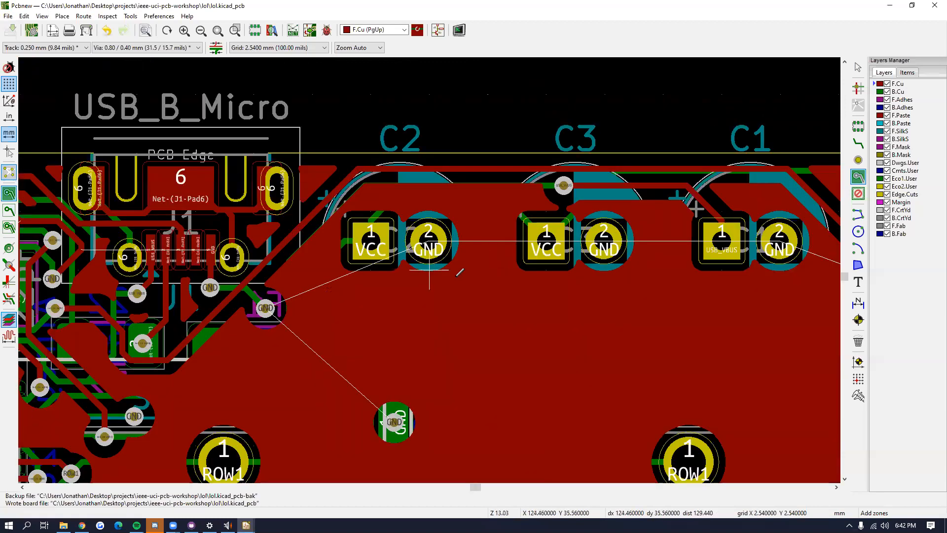
pyautogui.scroll(-3, 459, 271)
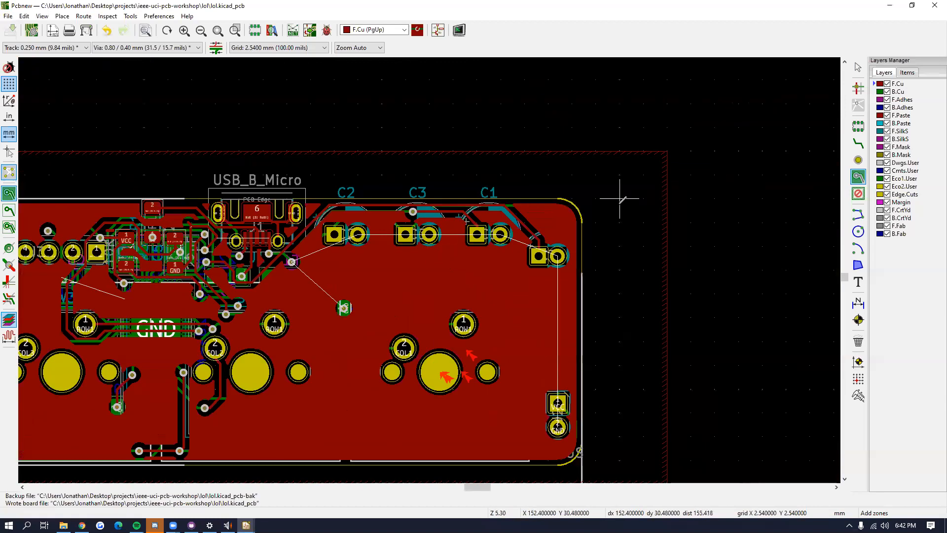
pyautogui.click(667, 224)
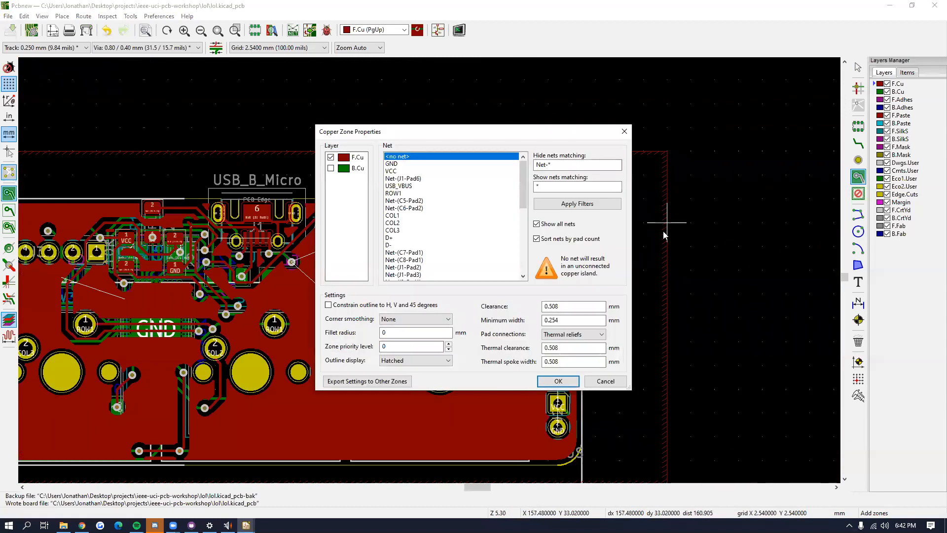
pyautogui.click(412, 164)
pyautogui.click(558, 380)
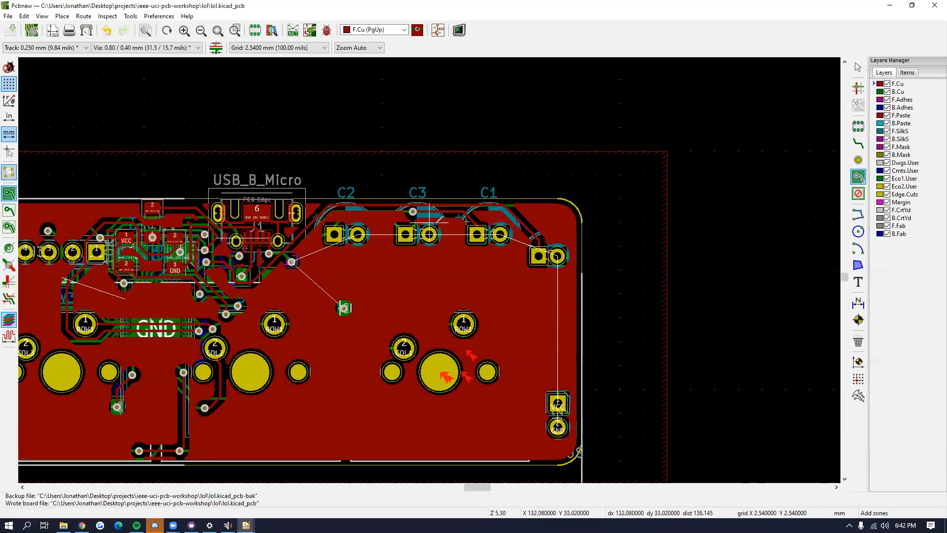
# Step: Rerun the design rule check on the board and close the DRC window
pyautogui.click(327, 30)
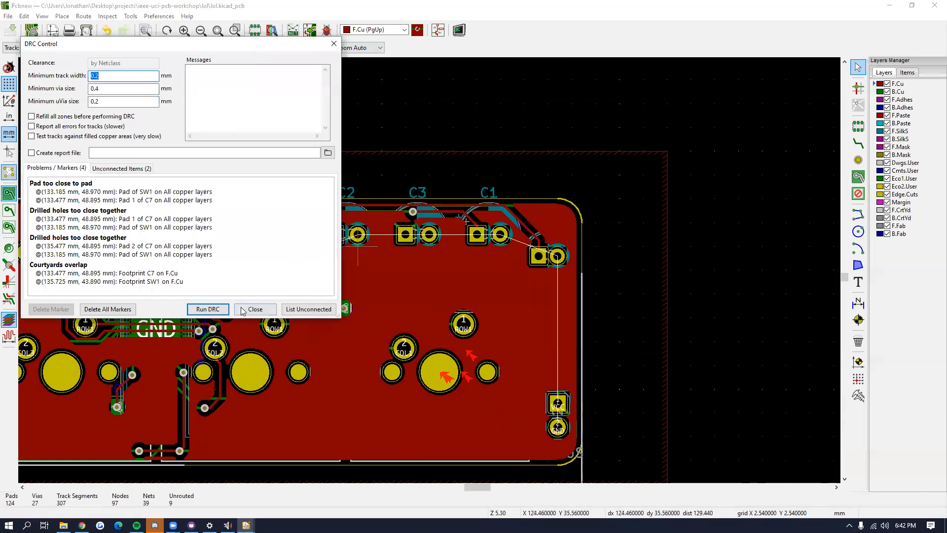
pyautogui.click(208, 309)
pyautogui.click(256, 309)
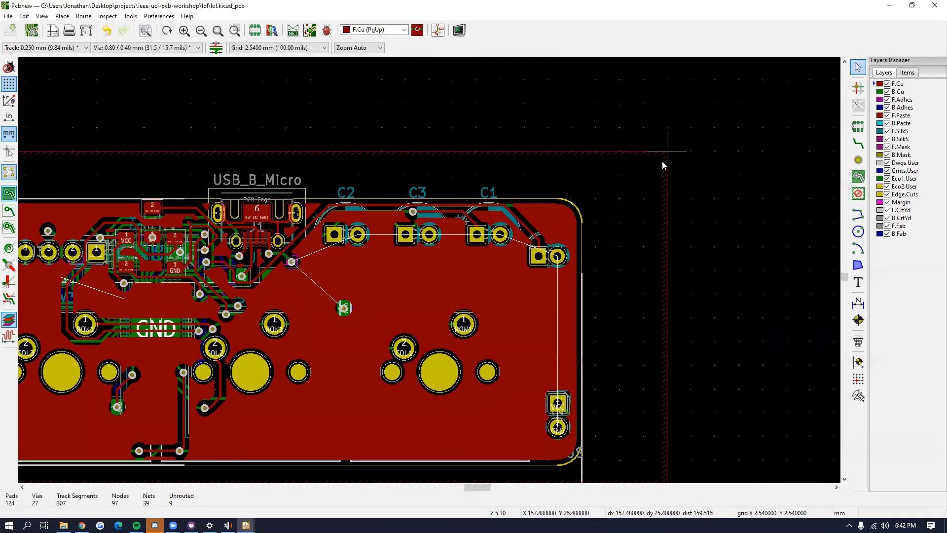
pyautogui.scroll(-5, 655, 162)
pyautogui.hotkey('alt', 'Tab')
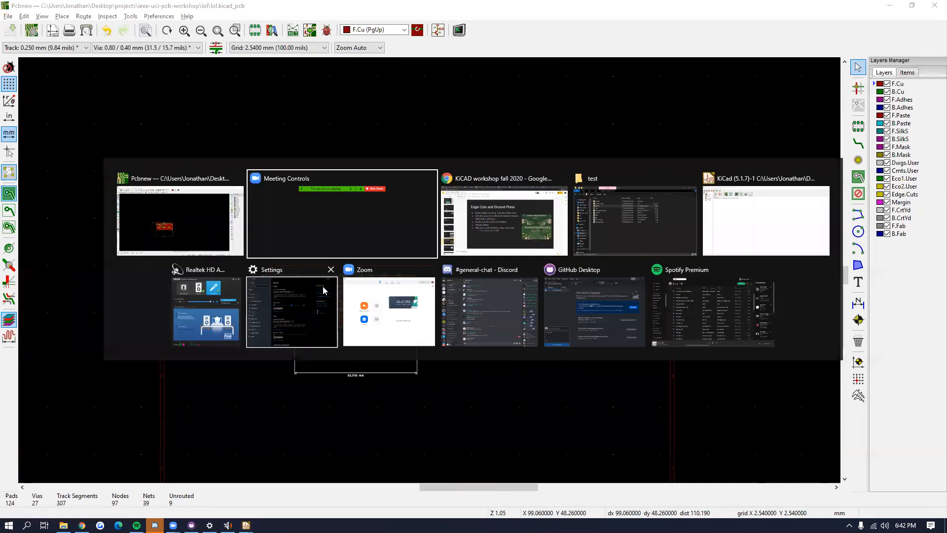
pyautogui.keyDown('alt'); pyautogui.click(153, 207); pyautogui.keyUp('alt')
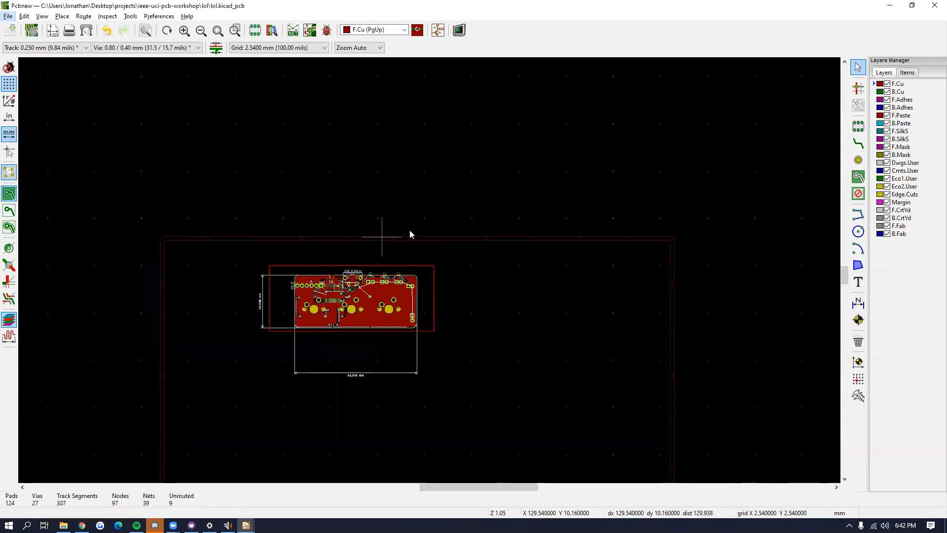
# Step: Set the grid to 1.27 mm (50 mils)
pyautogui.scroll(5, 436, 293)
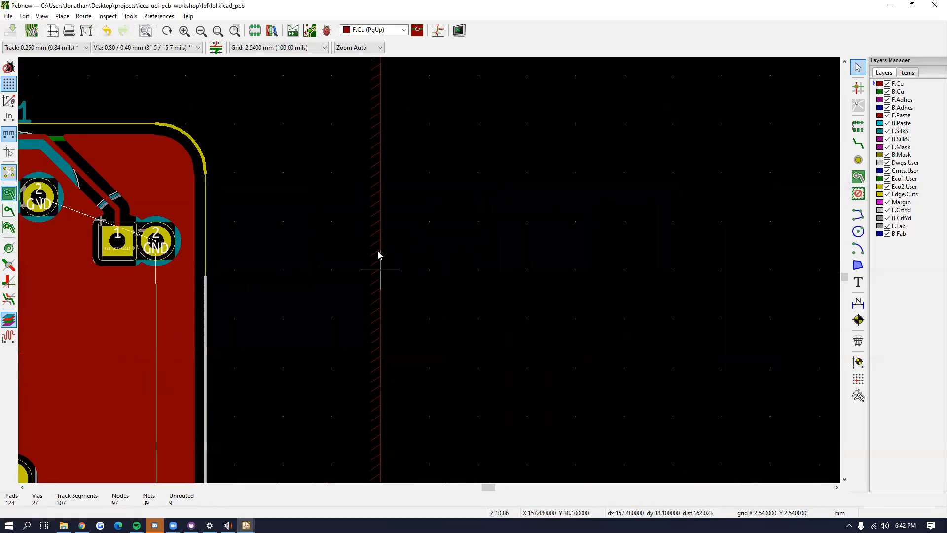
pyautogui.rightClick(450, 266)
pyautogui.moveTo(503, 393)
pyautogui.click(624, 167)
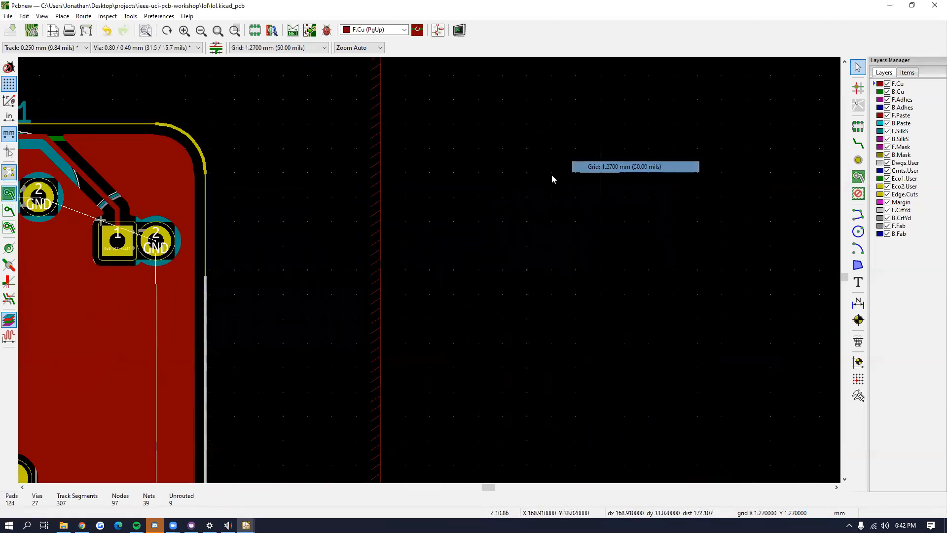
# Step: Assign the GND net to the existing F.Cu copper zone around the board
pyautogui.click(379, 177)
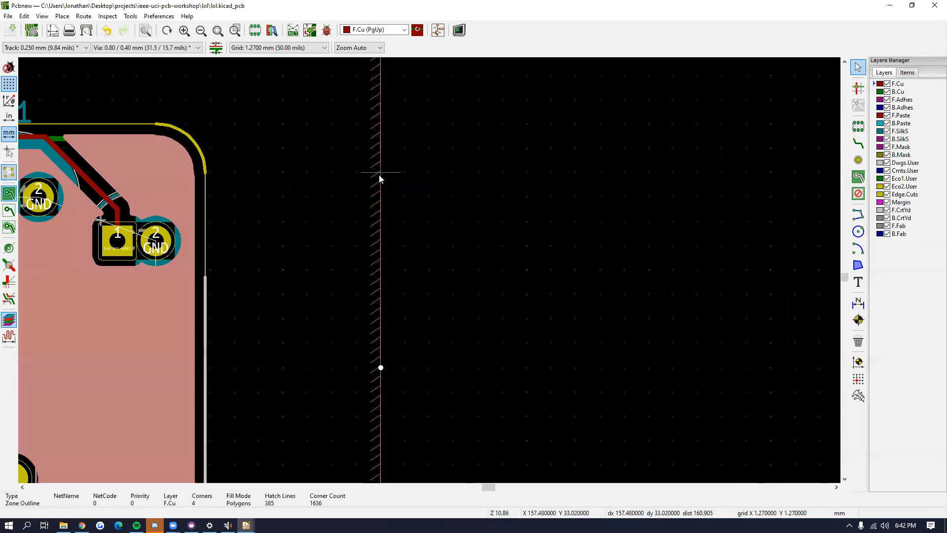
pyautogui.press('e')
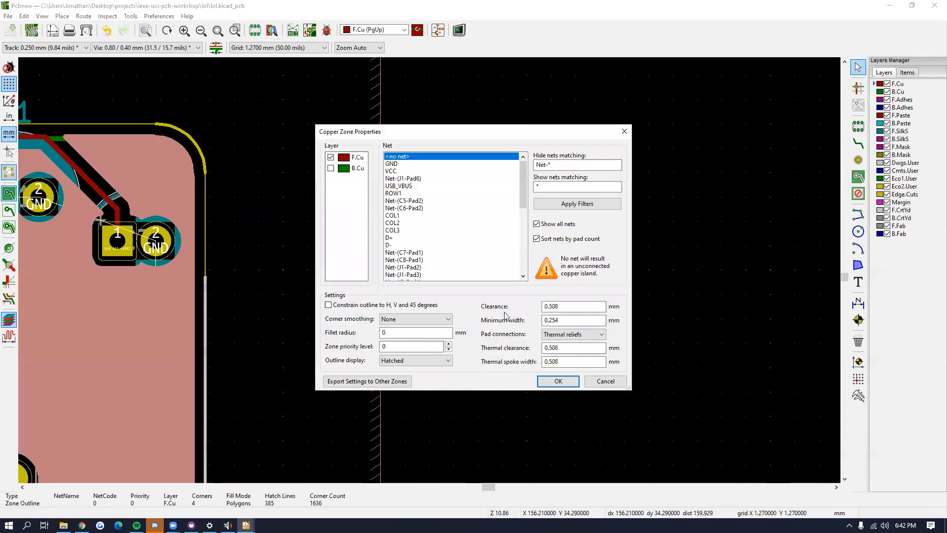
pyautogui.click(392, 164)
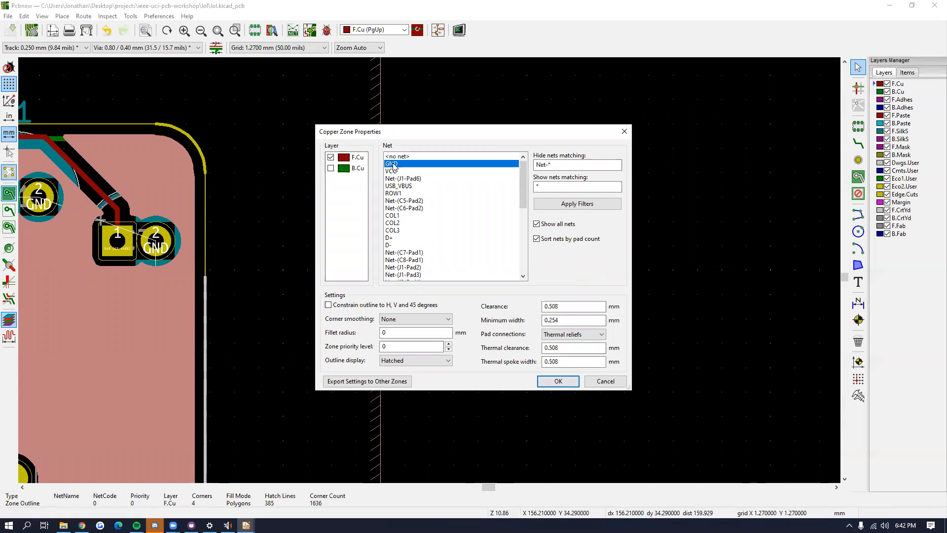
pyautogui.click(572, 384)
pyautogui.moveTo(234, 246); pyautogui.dragTo(636, 250, button='middle')
pyautogui.click(662, 157)
# Step: Examine the thermal relief connections between the GND pads and the filled copper zone across the board
pyautogui.scroll(3, 455, 199)
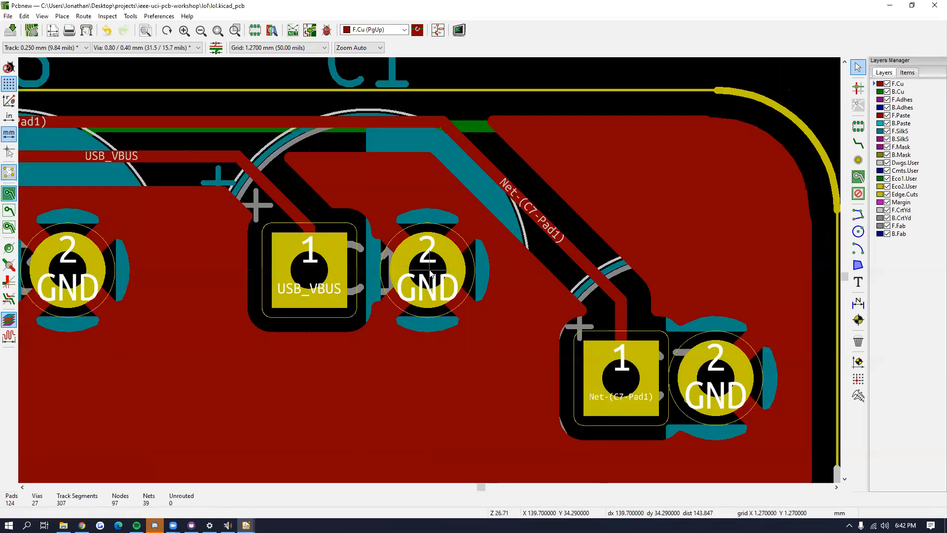
pyautogui.scroll(-5, 427, 270)
pyautogui.scroll(5, 429, 271)
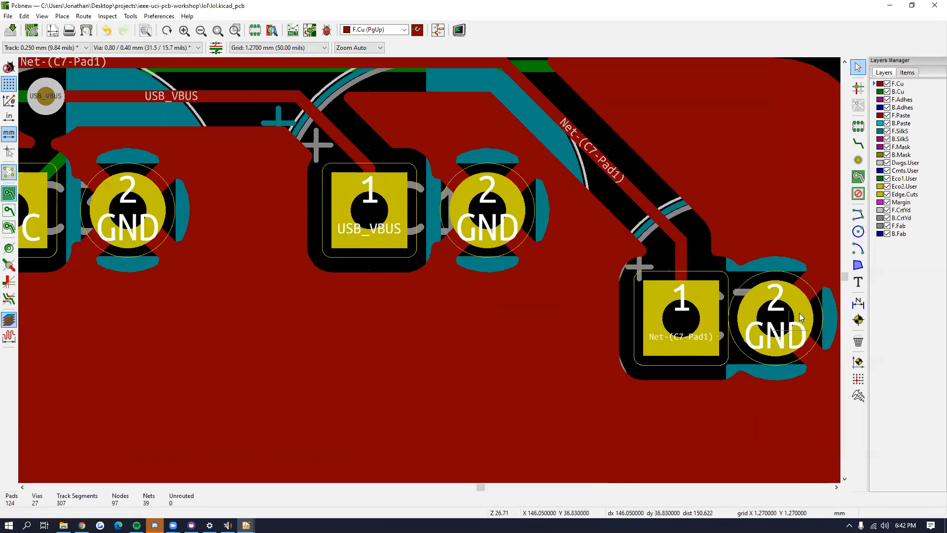
pyautogui.scroll(-6, 493, 216)
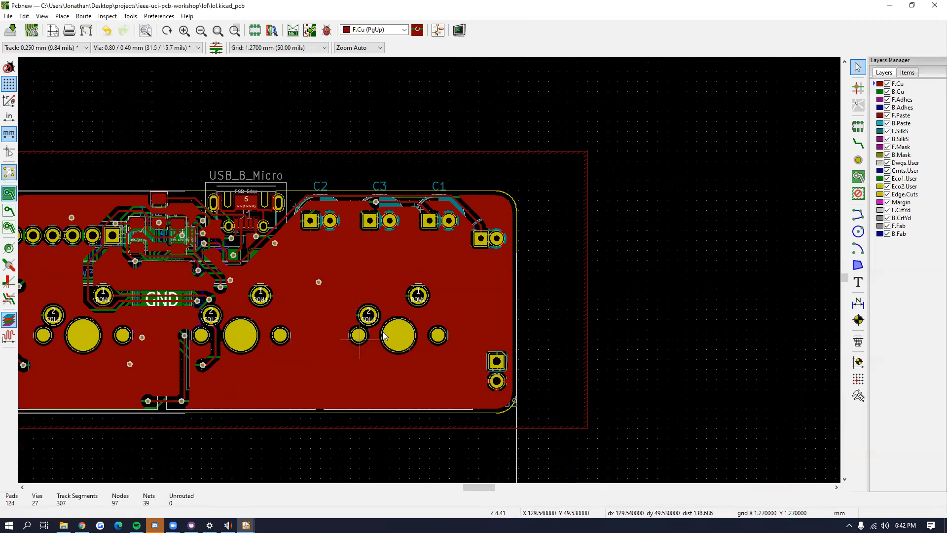
pyautogui.scroll(8, 429, 269)
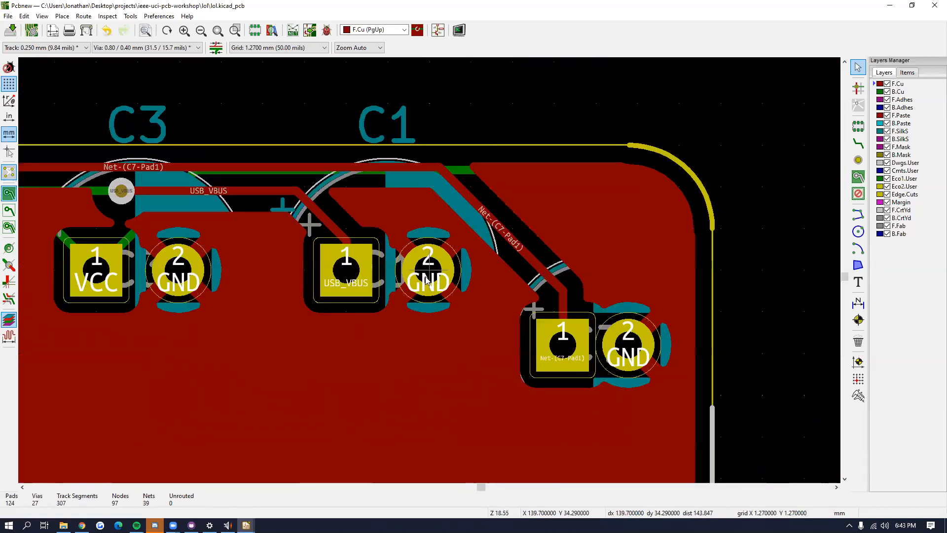
pyautogui.scroll(-3, 550, 265)
pyautogui.scroll(-1, 429, 269)
pyautogui.scroll(-3, 429, 269)
pyautogui.moveTo(423, 291); pyautogui.dragTo(558, 242, button='middle')
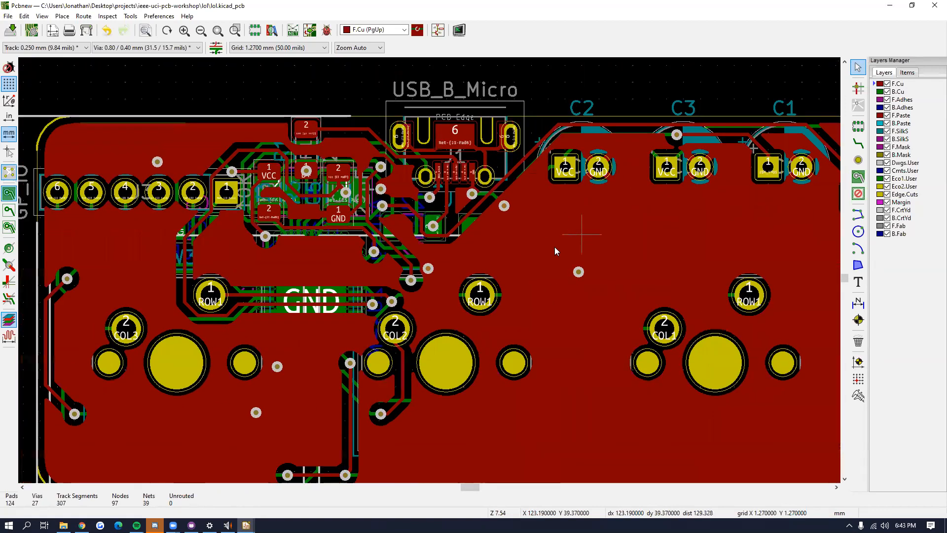
pyautogui.keyDown('shift'); pyautogui.scroll(-3, 500, 255); pyautogui.keyUp('shift')
pyautogui.moveTo(610, 166); pyautogui.dragTo(533, 206, button='middle')
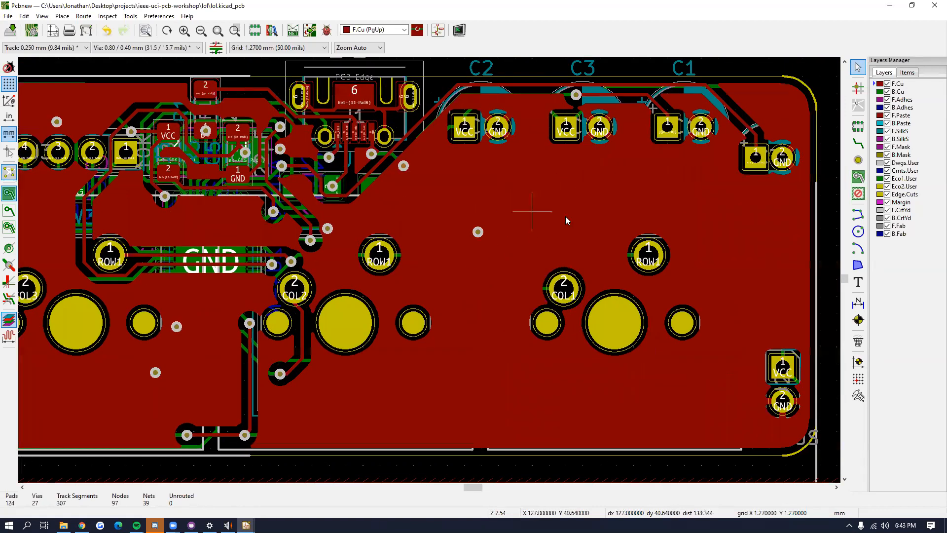
pyautogui.moveTo(760, 165); pyautogui.dragTo(667, 245, button='middle')
pyautogui.moveTo(474, 267); pyautogui.dragTo(583, 239, button='middle')
# Step: Save the board and open it in the 3D Viewer
pyautogui.hotkey('ctrl', 's')
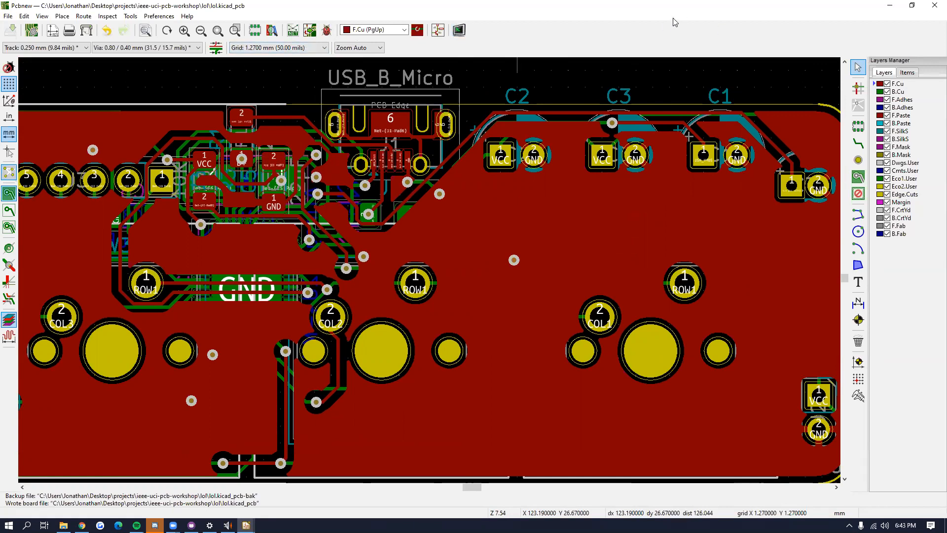
pyautogui.click(43, 16)
pyautogui.click(59, 59)
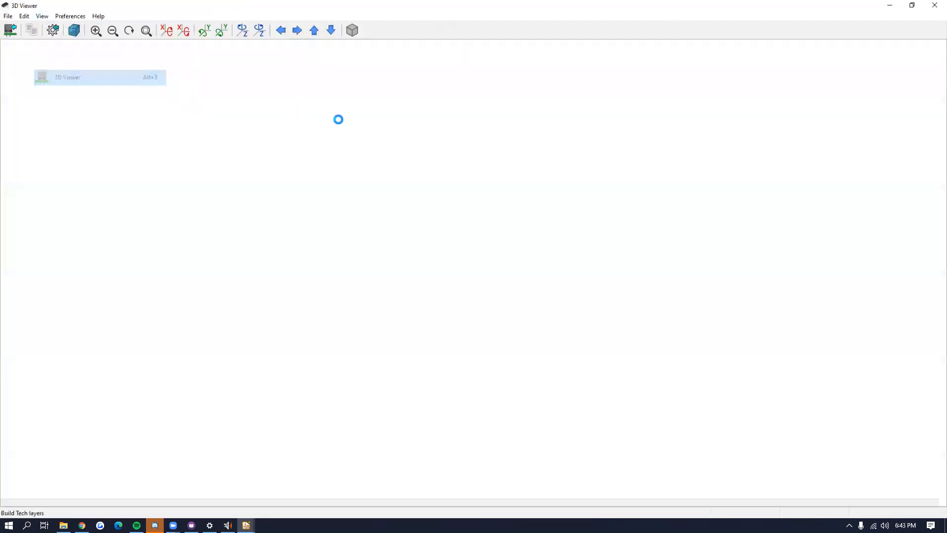
# Step: Examine the ground plane, traces and vias around SW2 and SW1 on the 3D board model
pyautogui.moveTo(415, 201); pyautogui.dragTo(474, 155)
pyautogui.scroll(3, 495, 235)
pyautogui.scroll(4, 494, 234)
pyautogui.scroll(7, 453, 183)
pyautogui.moveTo(478, 198); pyautogui.dragTo(458, 227, button='middle')
pyautogui.scroll(-4, 458, 227)
pyautogui.moveTo(660, 74); pyautogui.dragTo(424, 180, button='middle')
pyautogui.scroll(2, 432, 182)
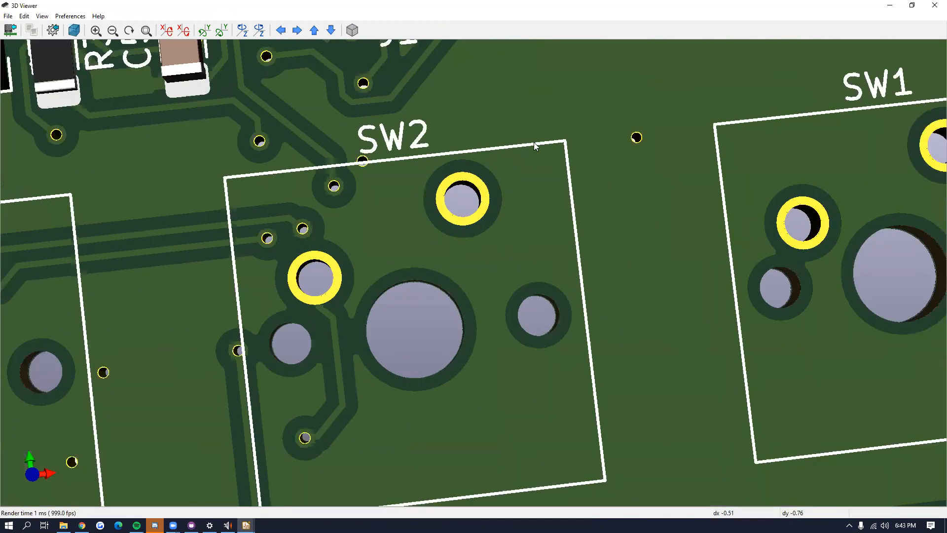
# Step: Examine the traces, vias and ground plane around J1, SW2 and SW3 on the 3D board model
pyautogui.keyDown('shift'); pyautogui.scroll(5, 405, 207); pyautogui.keyUp('shift')
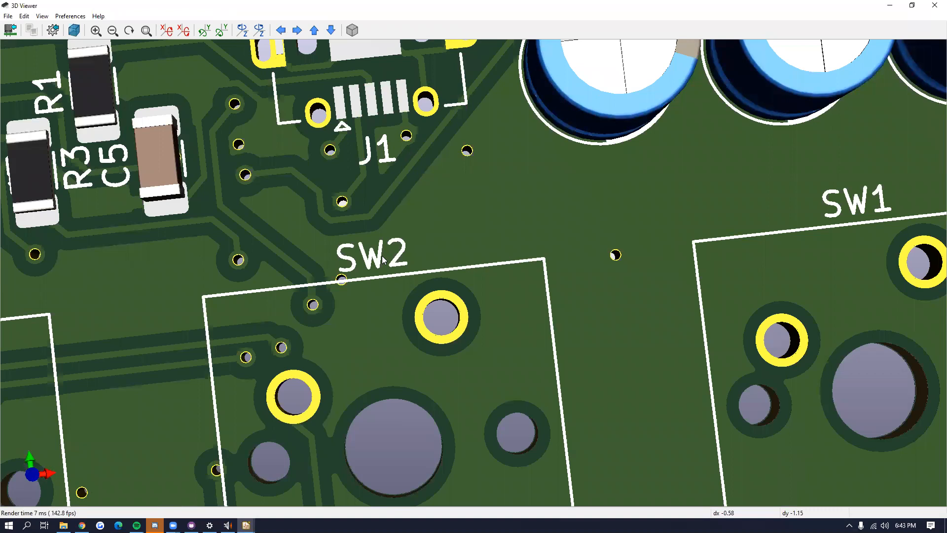
pyautogui.keyDown('shift'); pyautogui.scroll(-7, 382, 260); pyautogui.keyUp('shift')
pyautogui.keyDown('ctrl'); pyautogui.hscroll(-6, 300, 181); pyautogui.keyUp('ctrl')
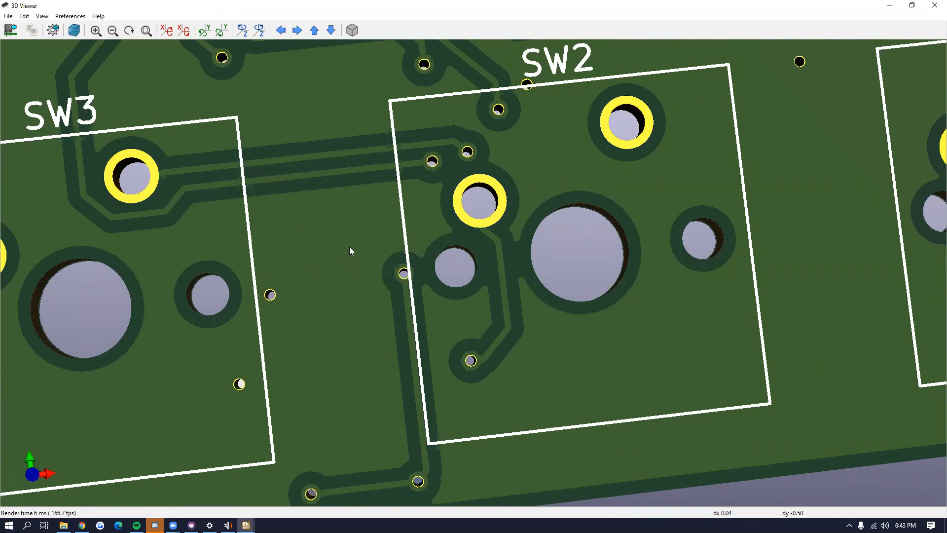
pyautogui.keyDown('ctrl'); pyautogui.hscroll(-8, 338, 246); pyautogui.keyUp('ctrl')
pyautogui.scroll(-2, 539, 206)
pyautogui.moveTo(467, 176); pyautogui.dragTo(516, 239)
pyautogui.moveTo(469, 176); pyautogui.dragTo(387, 220, button='middle')
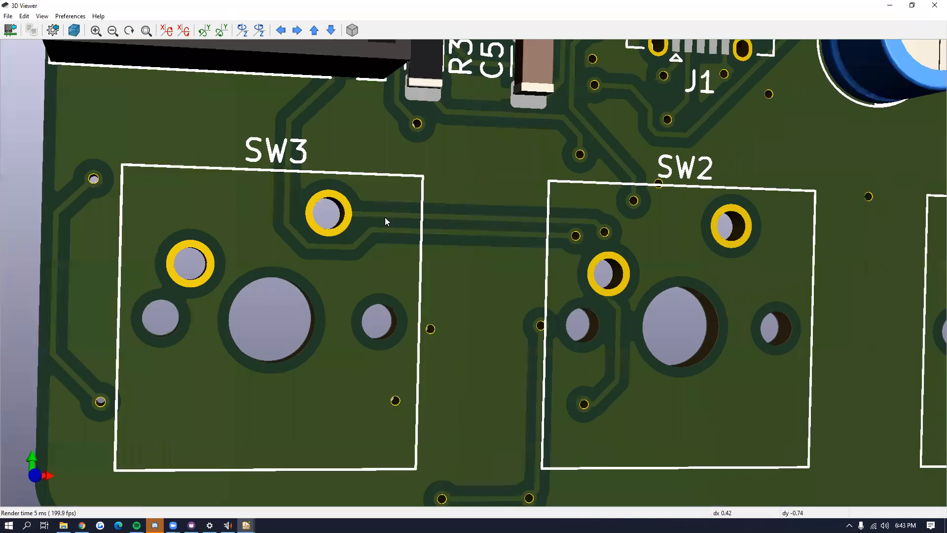
# Step: Examine the underside of the 3D board around U1, Y1 and C6, and return to the PCB layout
pyautogui.moveTo(432, 169); pyautogui.dragTo(460, 244)
pyautogui.scroll(-3, 656, 256)
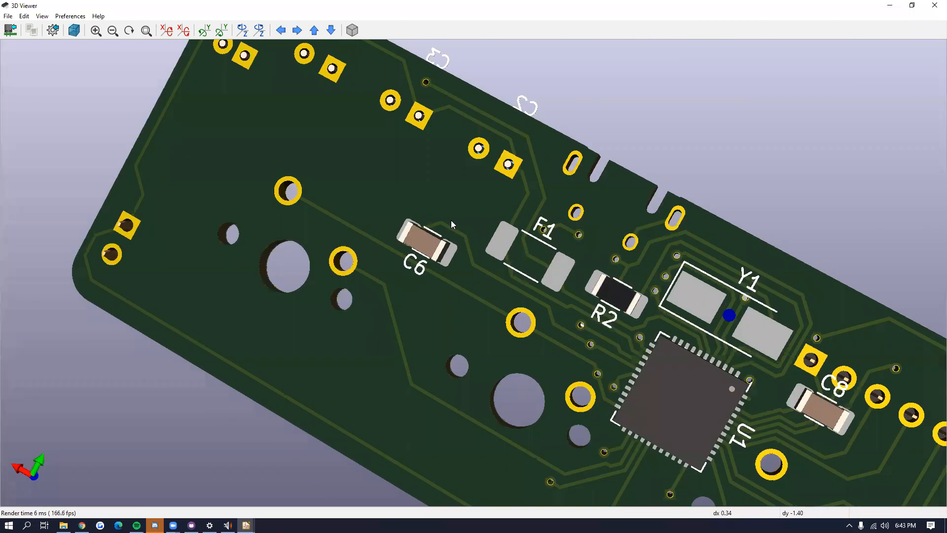
pyautogui.moveTo(594, 311); pyautogui.dragTo(656, 340)
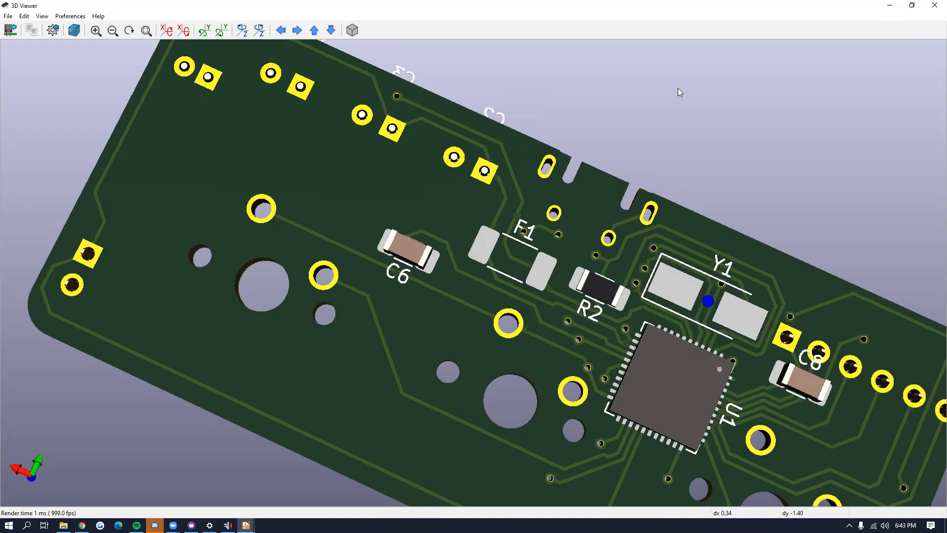
pyautogui.moveTo(598, 183); pyautogui.dragTo(860, 89)
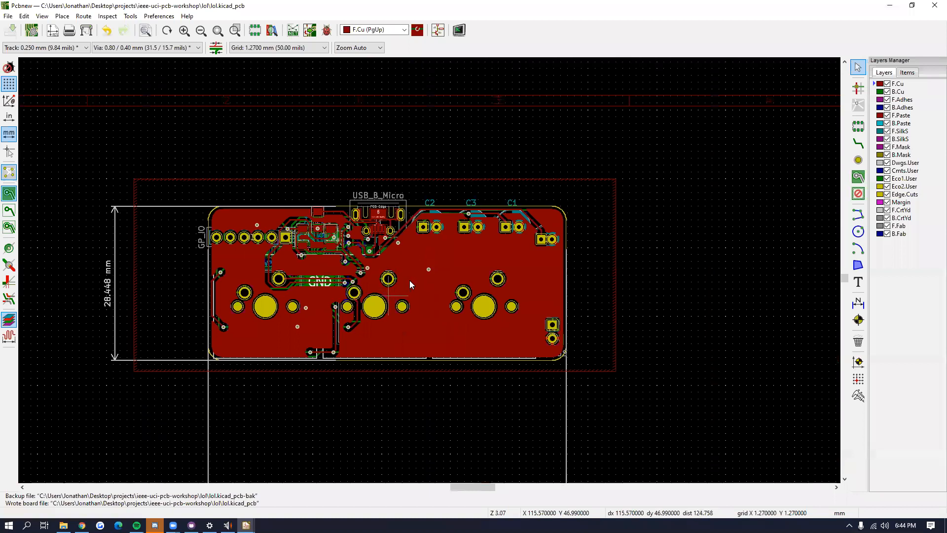
pyautogui.moveTo(410, 280); pyautogui.dragTo(390, 250, button='middle')
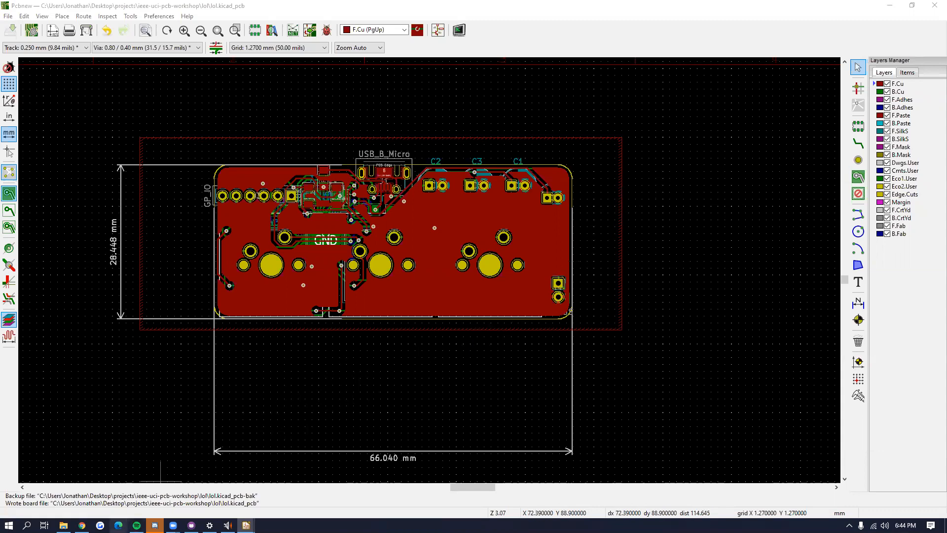
# Step: Switch to the browser, open amazon.com in a new tab and search for capacitors
pyautogui.click(82, 525)
pyautogui.hotkey('ctrl', 't')
pyautogui.write('amazon.com')
pyautogui.press('Return')
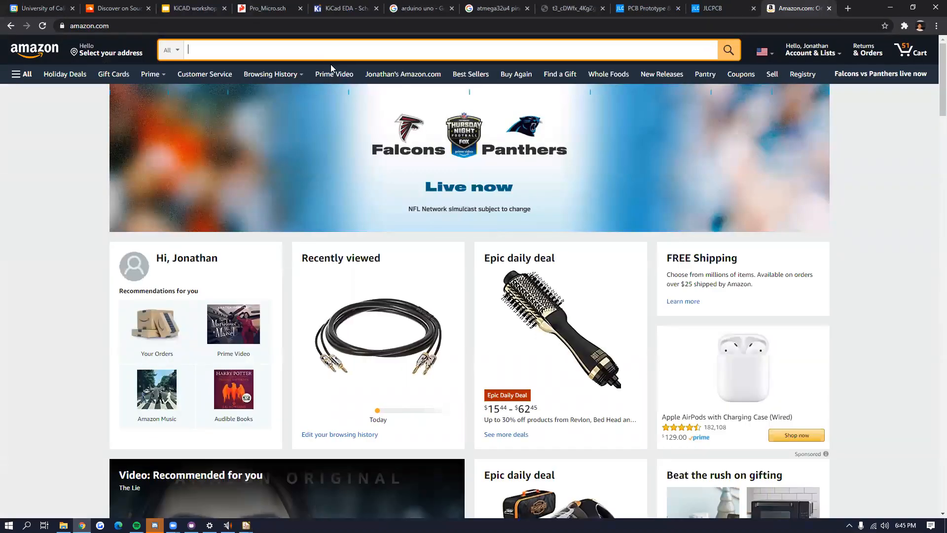
pyautogui.write('capacitors')
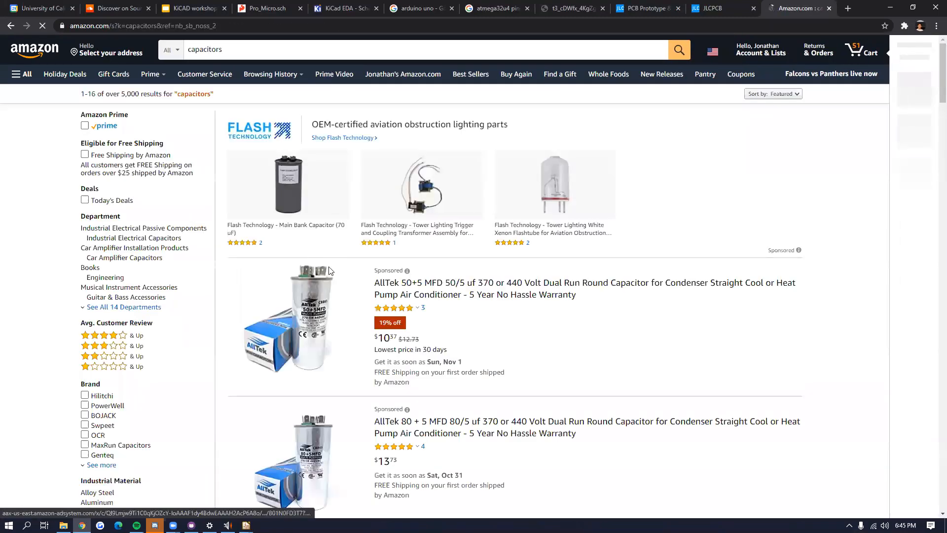
# Step: Refine the Amazon search to "arduino capacitors" and close the tab after viewing the listings
pyautogui.click(245, 49)
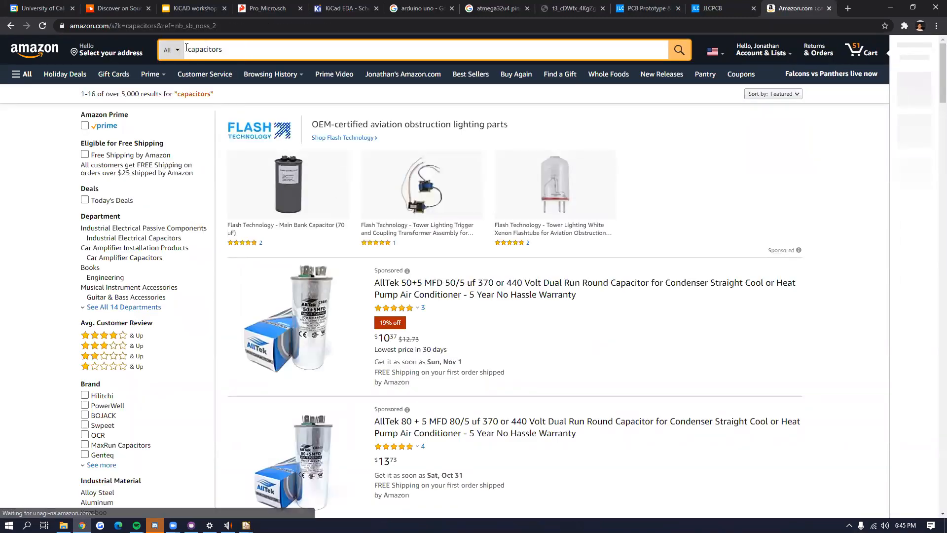
pyautogui.write('arduino')
pyautogui.press('Return')
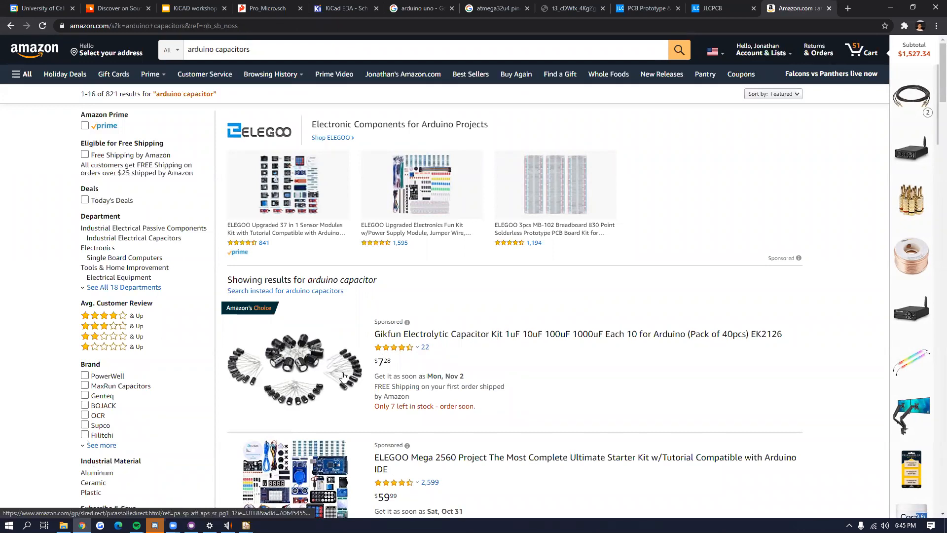
pyautogui.moveTo(252, 50); pyautogui.dragTo(167, 35)
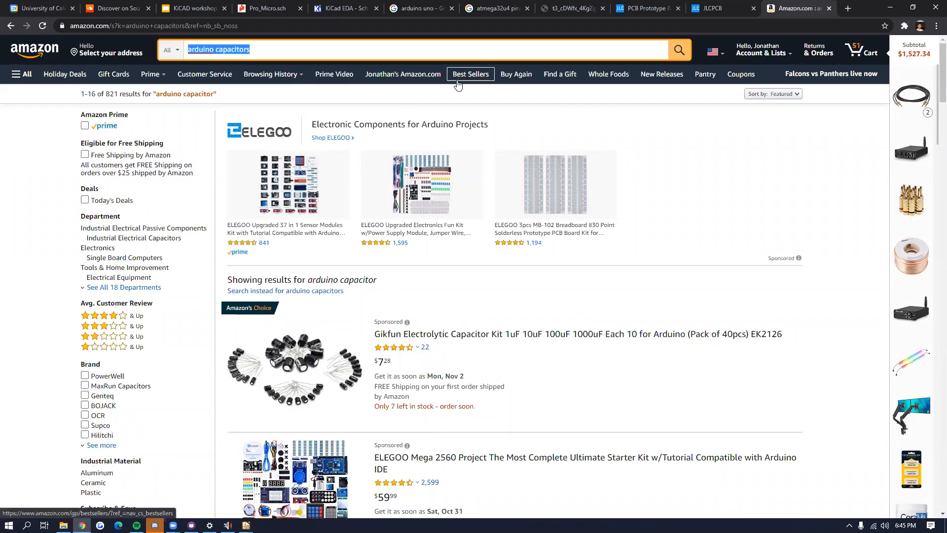
pyautogui.hotkey('ctrl', 'w')
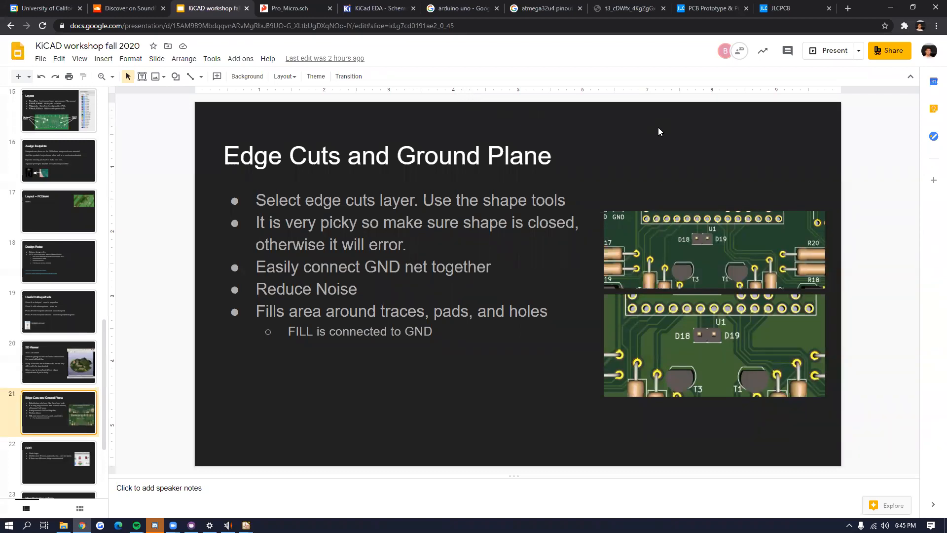
# Step: Open digikey.com in a new tab and search for "resistor"
pyautogui.hotkey('ctrl', 't')
pyautogui.write('dig')
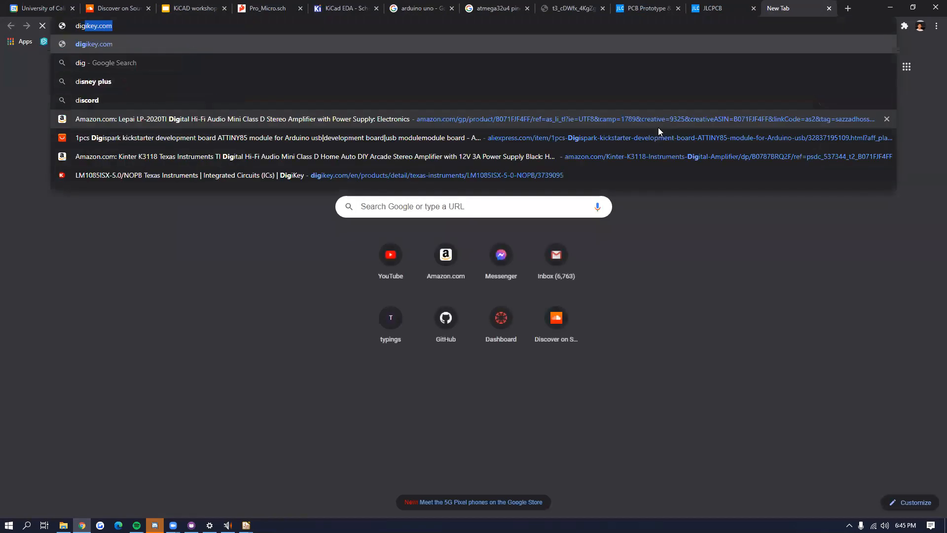
pyautogui.press('Return')
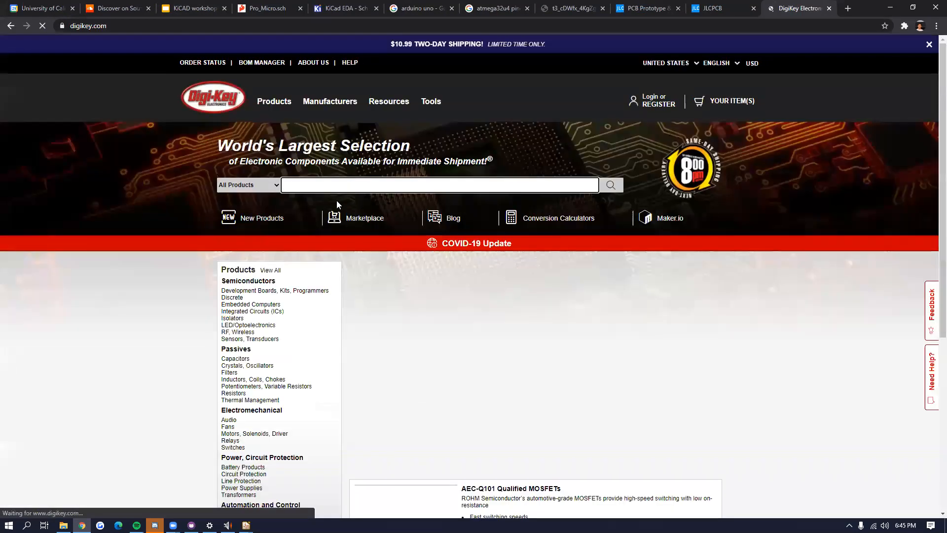
pyautogui.write('res')
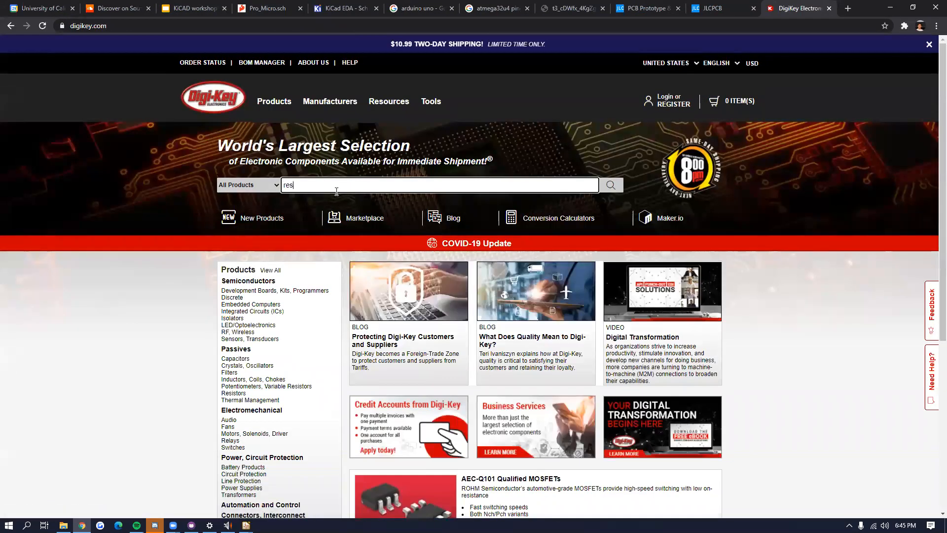
pyautogui.write('istor')
pyautogui.press('Return')
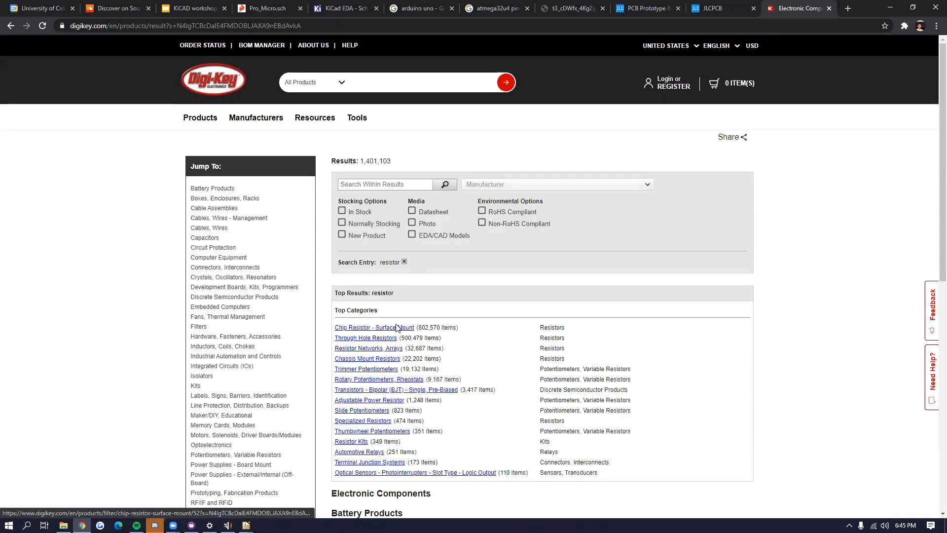
# Step: Open the Chip Resistor - Surface Mount category from the Digi-Key search results
pyautogui.scroll(-2, 389, 336)
pyautogui.keyDown('ctrl'); pyautogui.scroll(2, 350, 296); pyautogui.keyUp('ctrl')
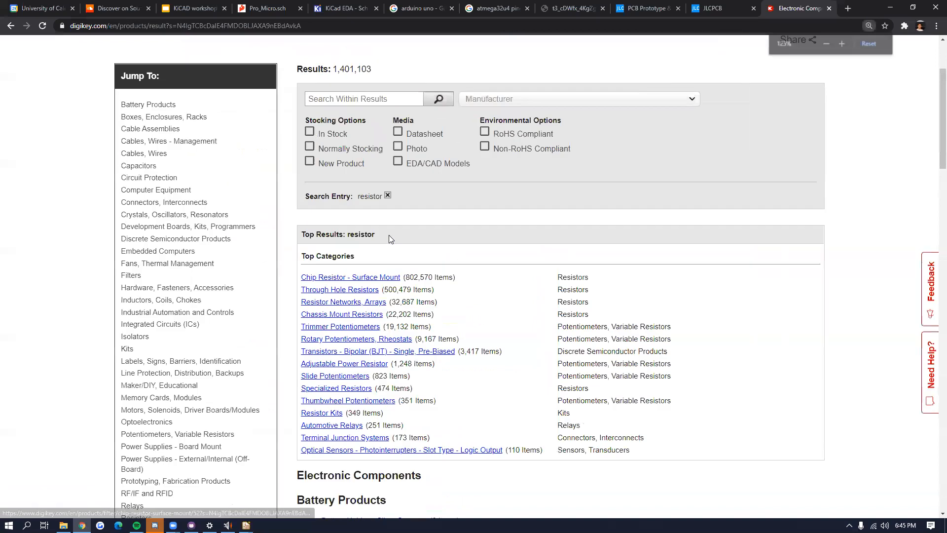
pyautogui.click(382, 279)
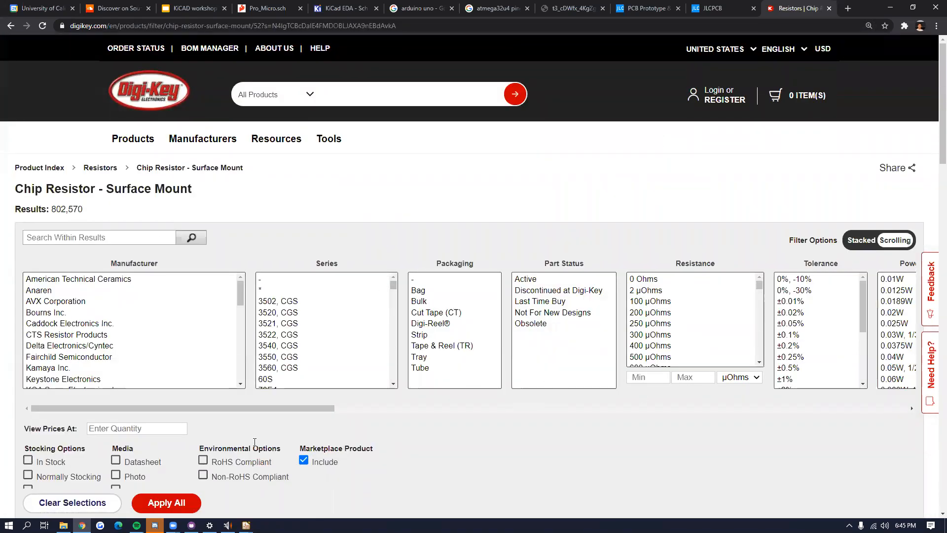
# Step: Set the resistance filter for the surface-mount chip resistors to 25.5 Ohms
pyautogui.moveTo(249, 407); pyautogui.dragTo(306, 407)
pyautogui.scroll(-10, 561, 312)
pyautogui.moveTo(595, 288); pyautogui.dragTo(592, 309)
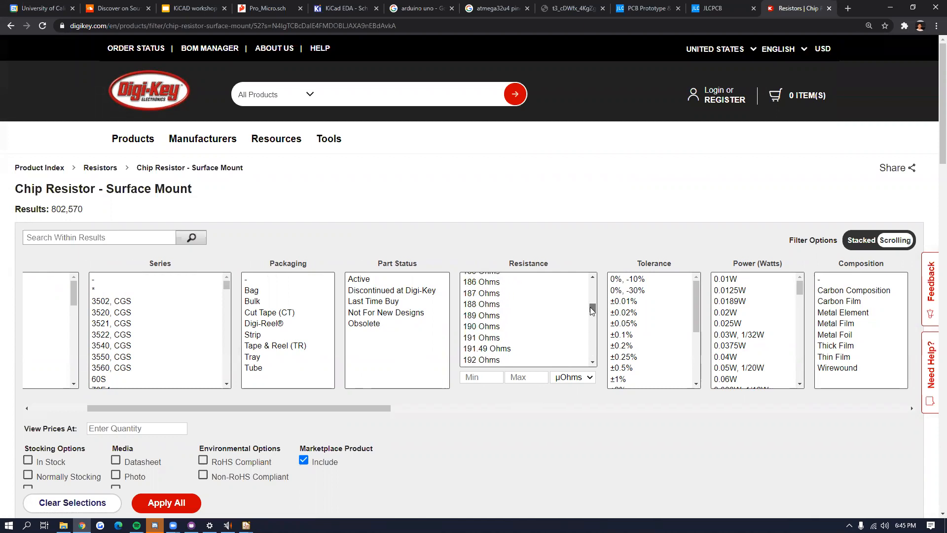
pyautogui.scroll(4, 496, 301)
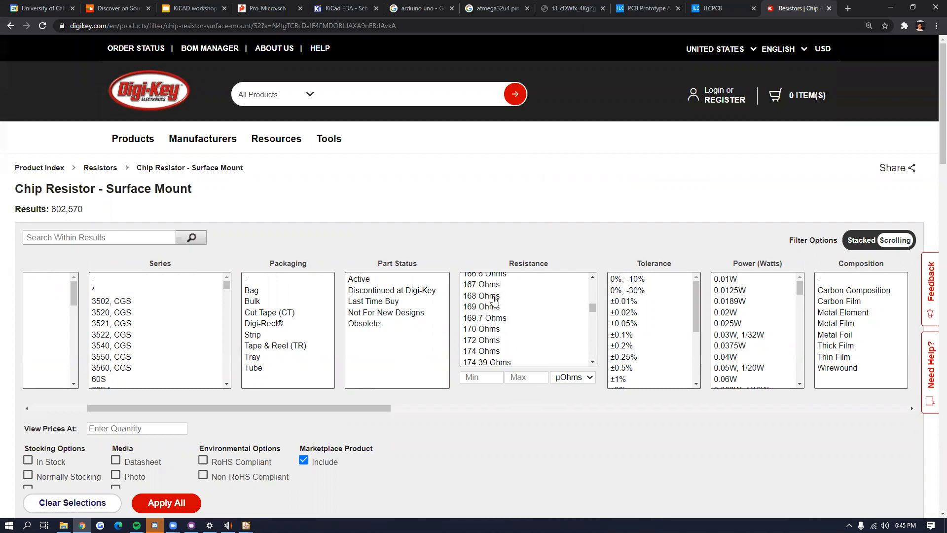
pyautogui.click(493, 300)
pyautogui.scroll(5, 535, 313)
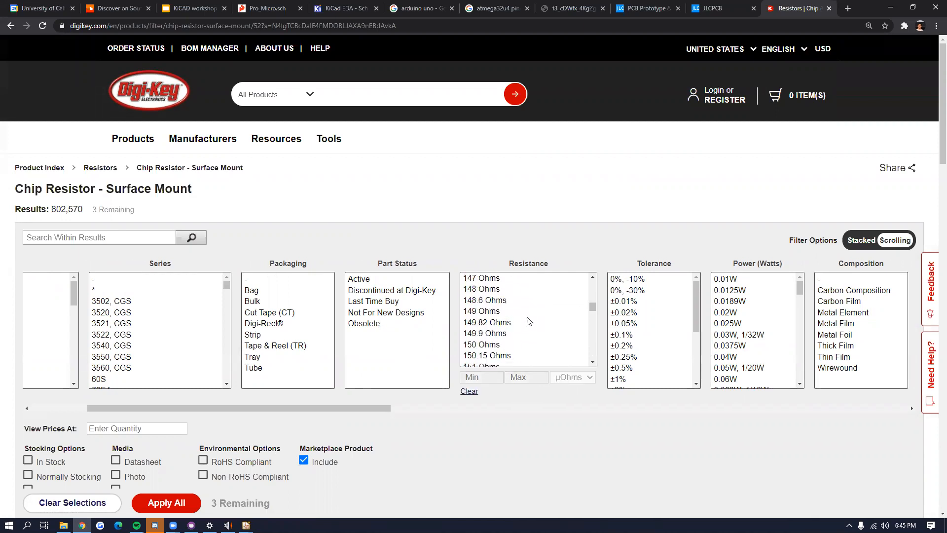
pyautogui.moveTo(593, 307); pyautogui.dragTo(592, 301)
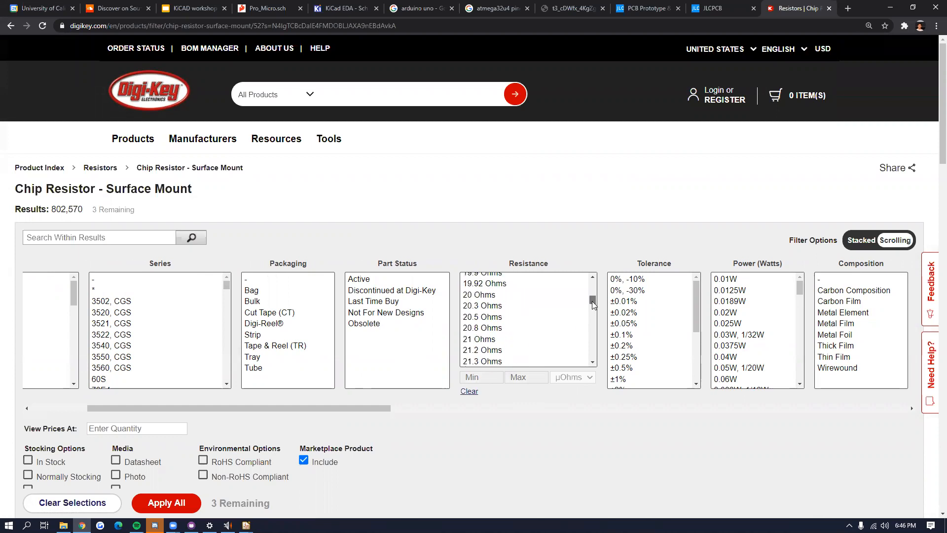
pyautogui.scroll(-4, 493, 326)
pyautogui.scroll(-3, 490, 328)
pyautogui.click(483, 321)
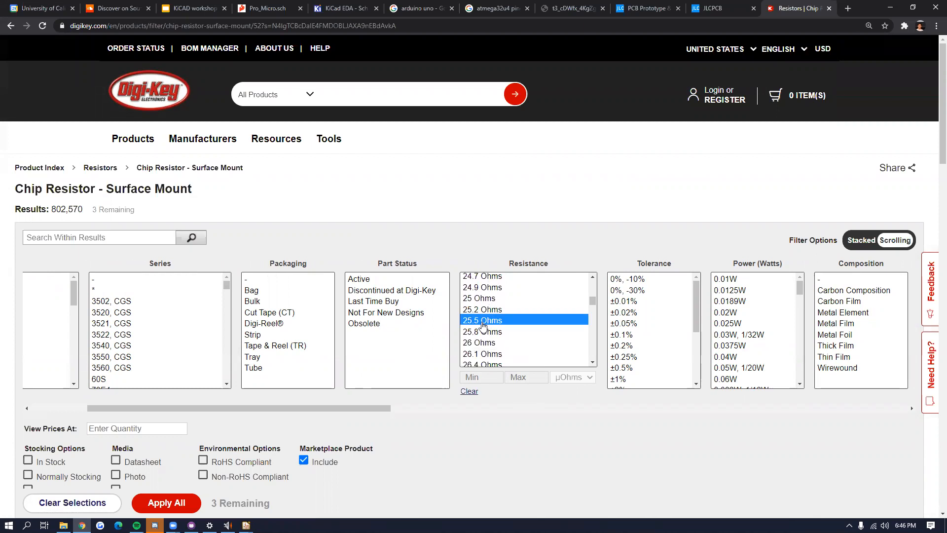
# Step: Set the package filter to 1206 (3216 Metric) and apply all the selected filters
pyautogui.moveTo(313, 405); pyautogui.dragTo(643, 404)
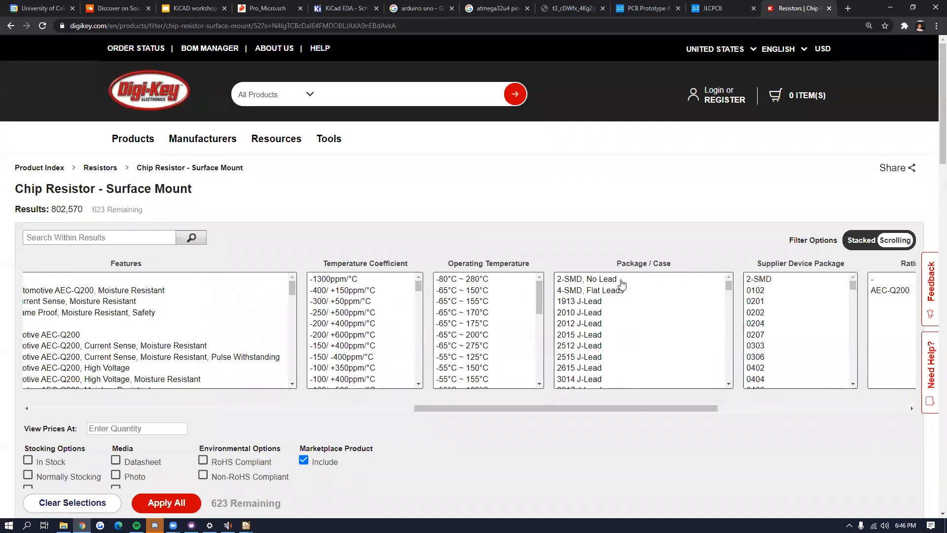
pyautogui.scroll(-5, 636, 310)
pyautogui.scroll(-3, 641, 316)
pyautogui.scroll(3, 616, 326)
pyautogui.scroll(-3, 580, 340)
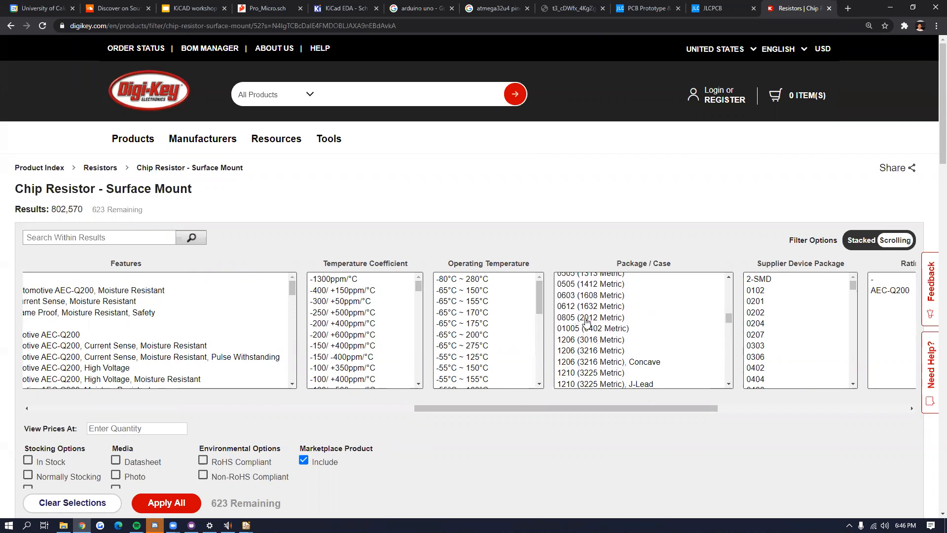
pyautogui.scroll(-2, 587, 326)
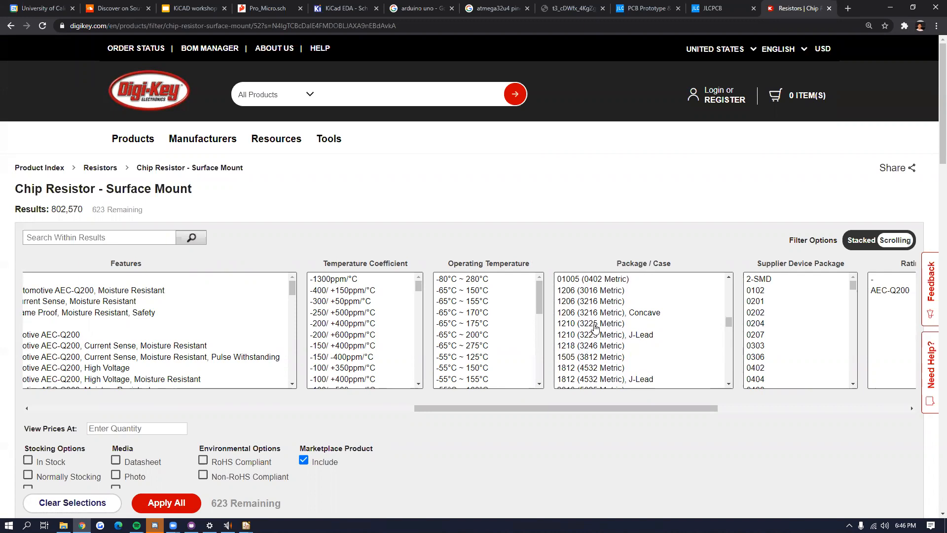
pyautogui.click(590, 302)
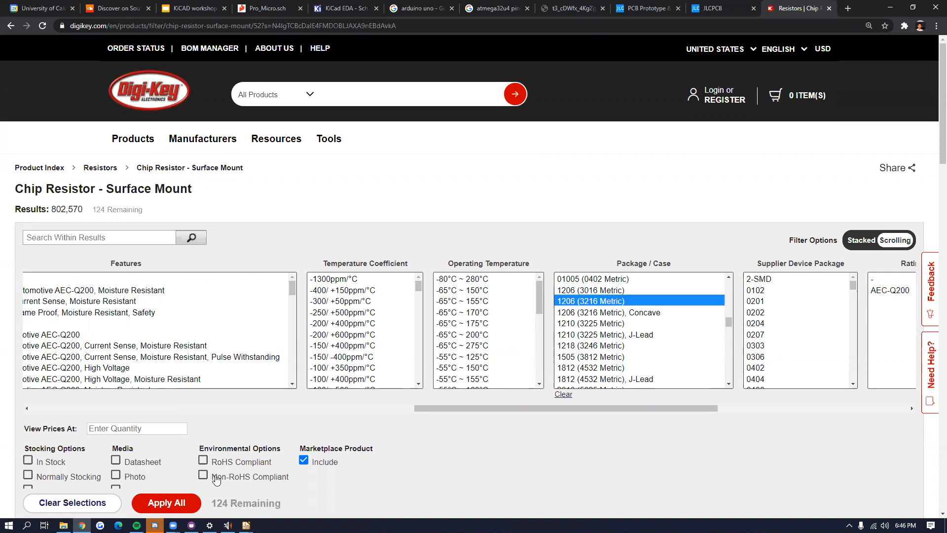
pyautogui.click(163, 503)
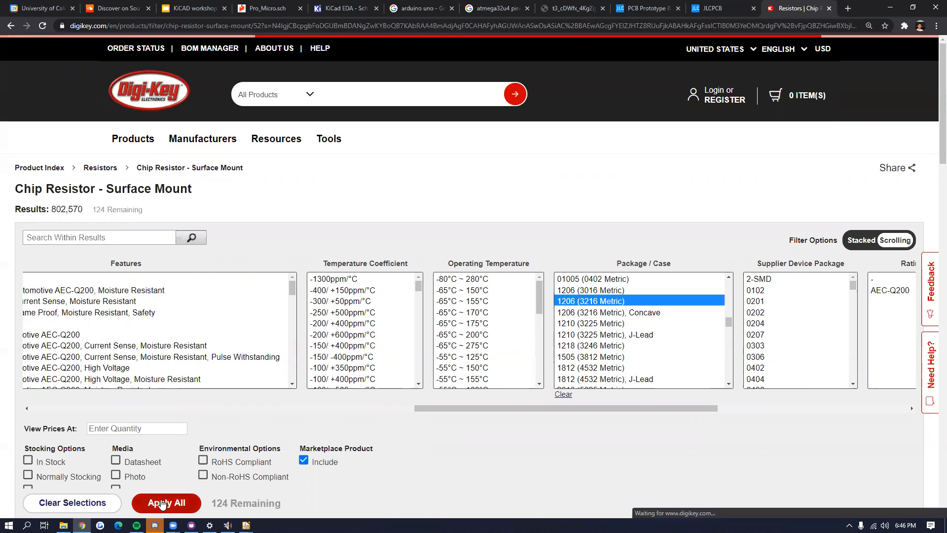
# Step: Open the product page of the RMCF1206FT25R5 resistor and examine its quantity and pricing section
pyautogui.scroll(-3, 300, 387)
pyautogui.keyDown('ctrl'); pyautogui.scroll(-1, 300, 390); pyautogui.keyUp('ctrl')
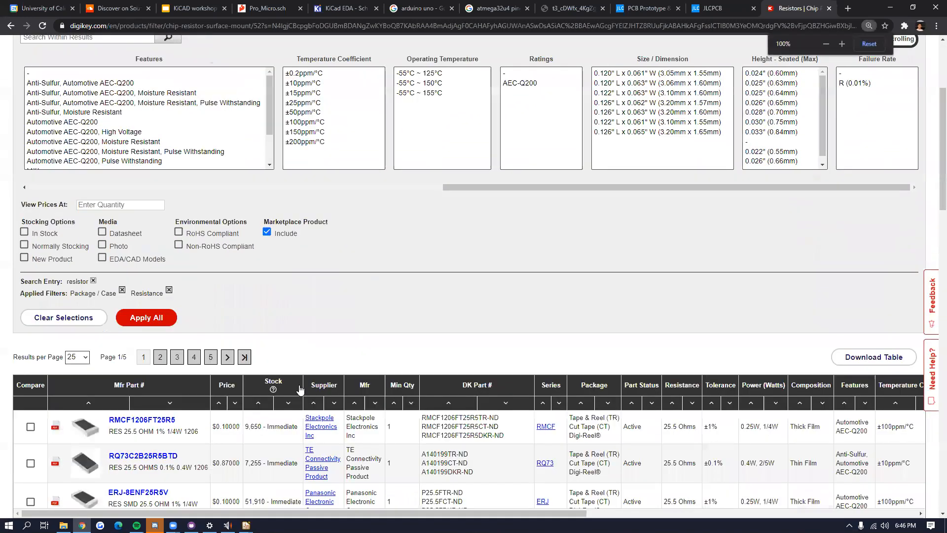
pyautogui.keyDown('ctrl'); pyautogui.scroll(-1, 299, 390); pyautogui.keyUp('ctrl')
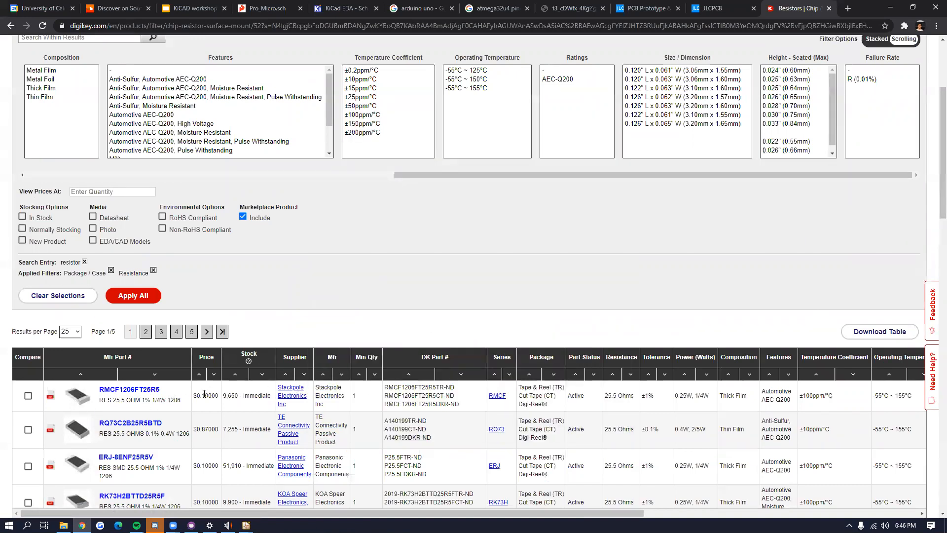
pyautogui.click(130, 390)
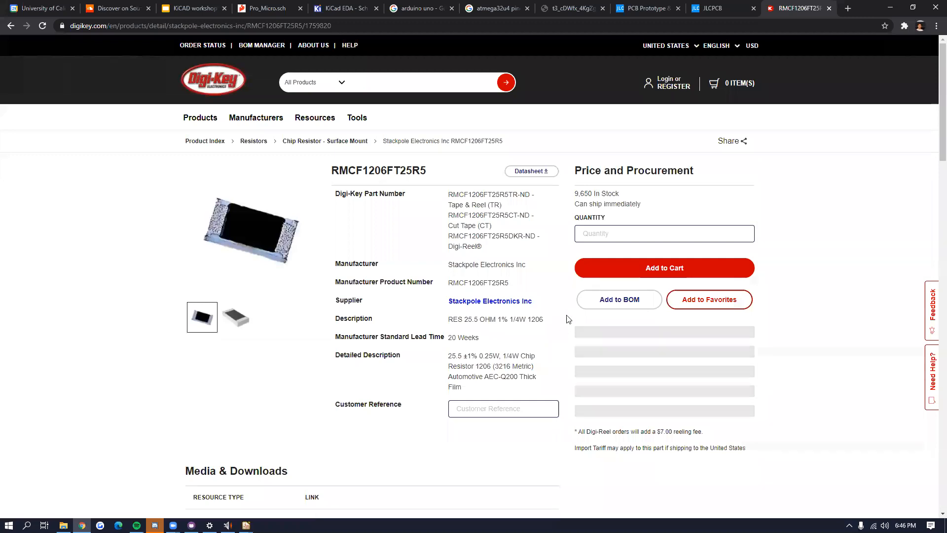
pyautogui.click(655, 240)
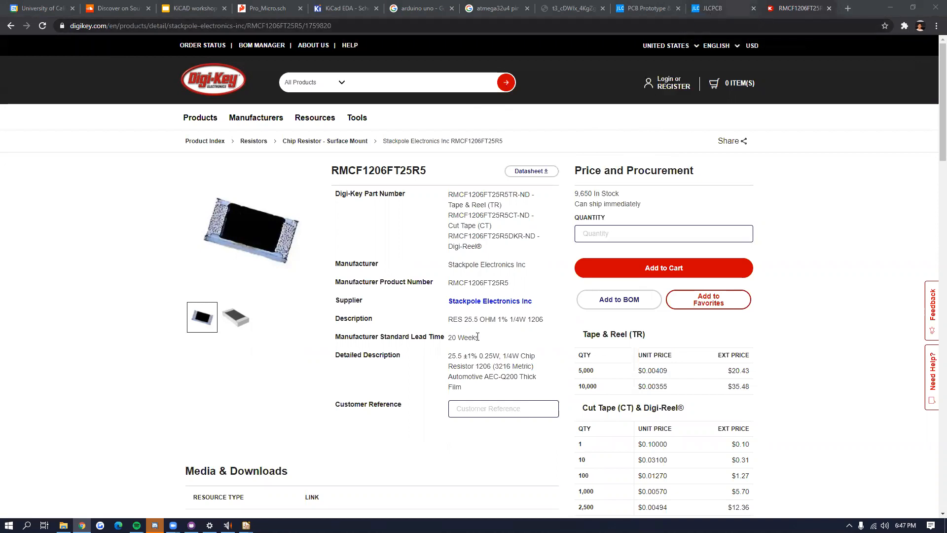
pyautogui.click(890, 7)
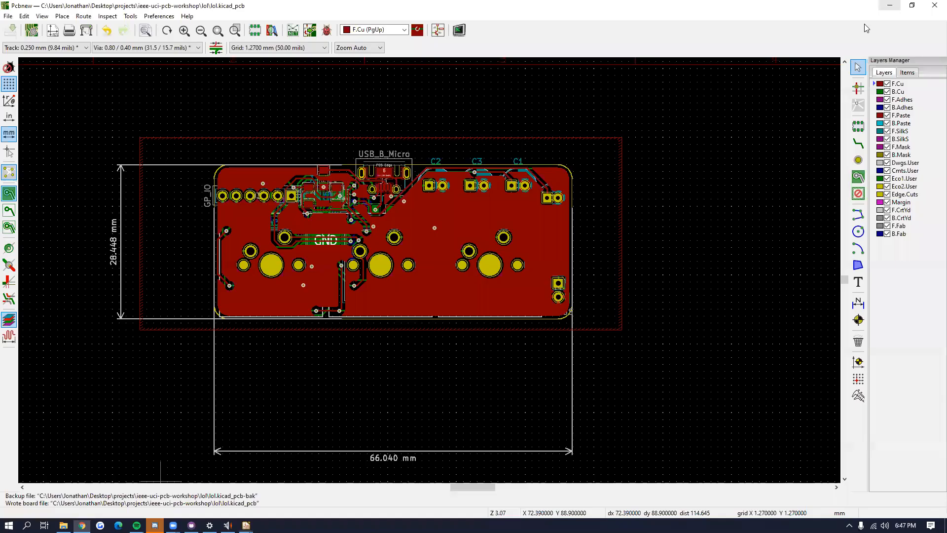
pyautogui.hotkey('alt', 'Tab')
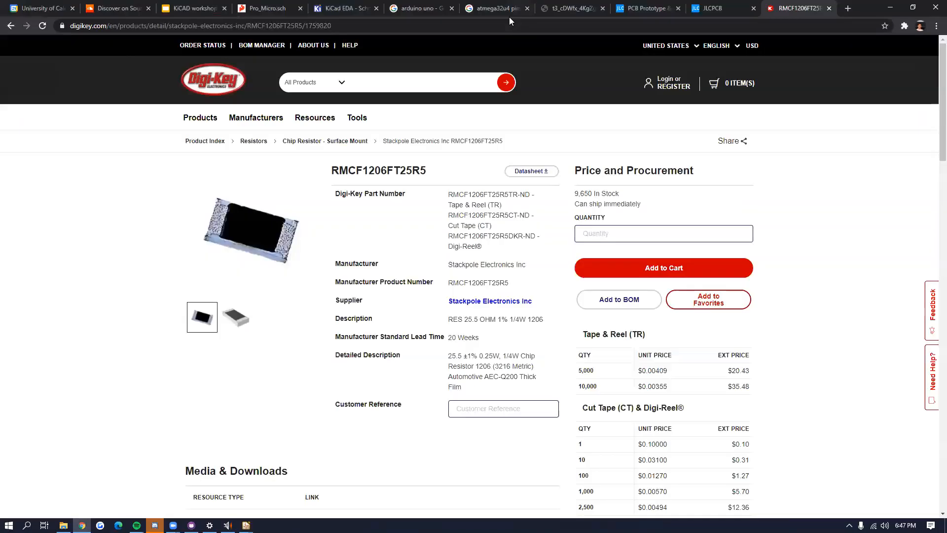